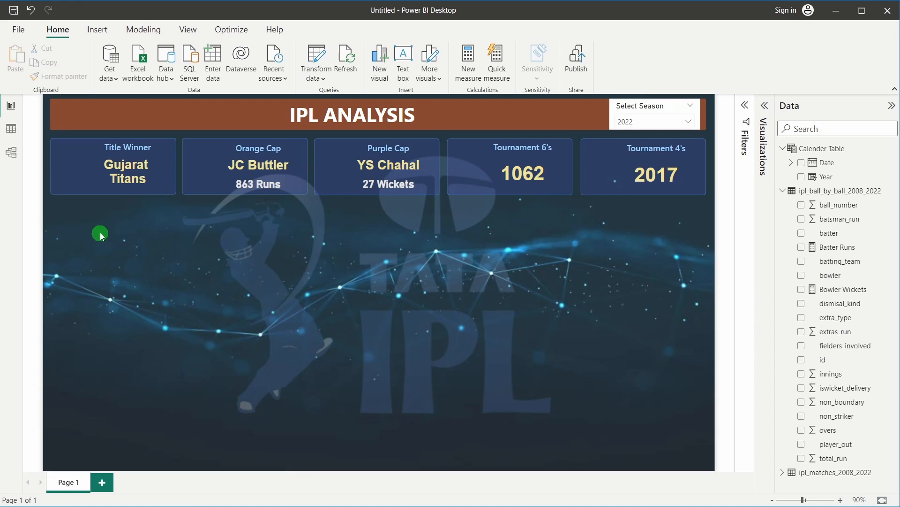
Duplicate the background rectangle of the Title Winner card and place the copy directly below that card.
left_click(68, 139)
key("ctrl+c")
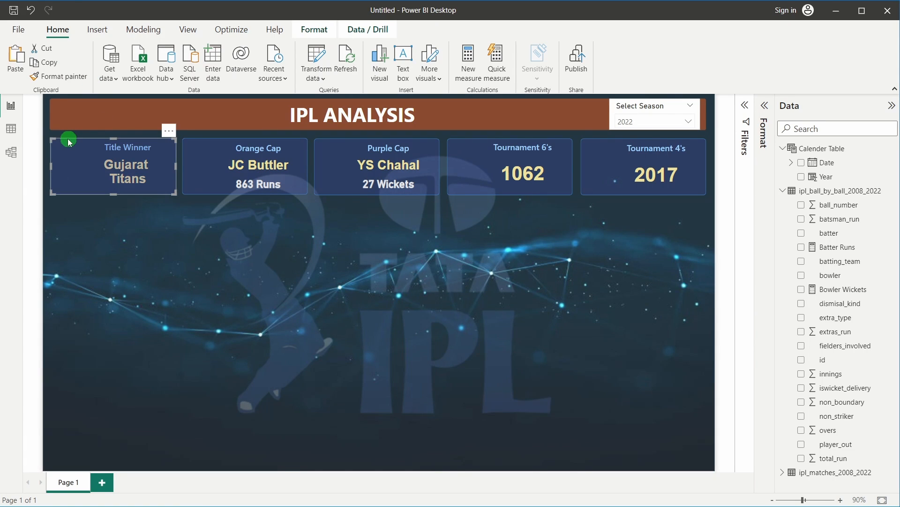
key("ctrl+v")
left_click_drag(86, 171, 82, 235)
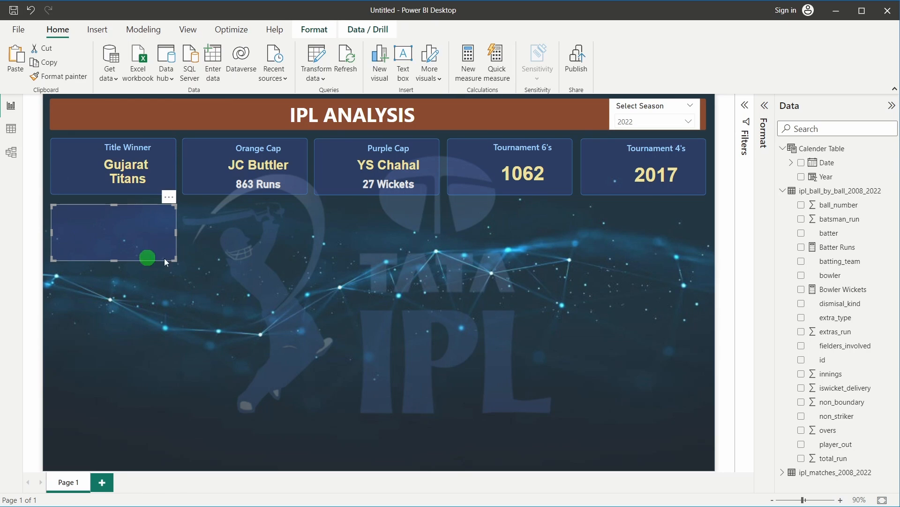
Set the copied rectangle's height to 165 and its width to 415.
left_click(764, 107)
left_click(698, 187)
left_click(697, 188)
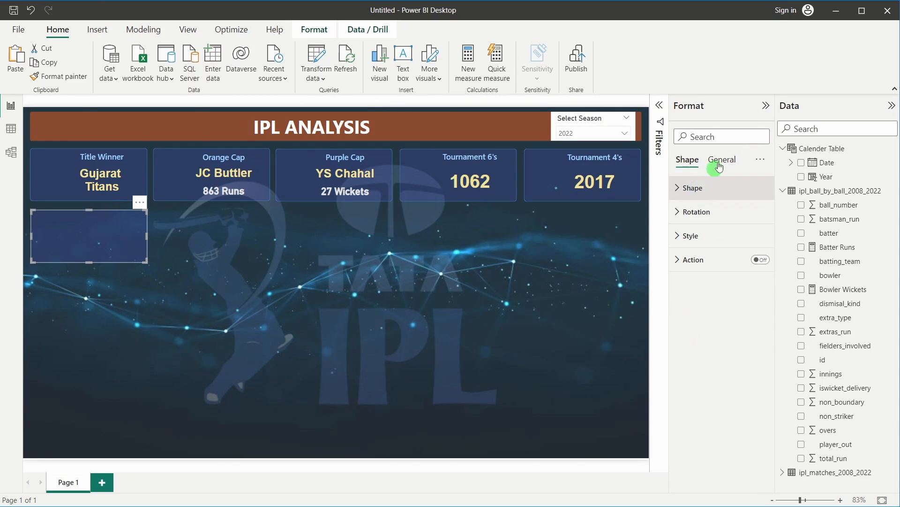
left_click(721, 160)
left_click(718, 190)
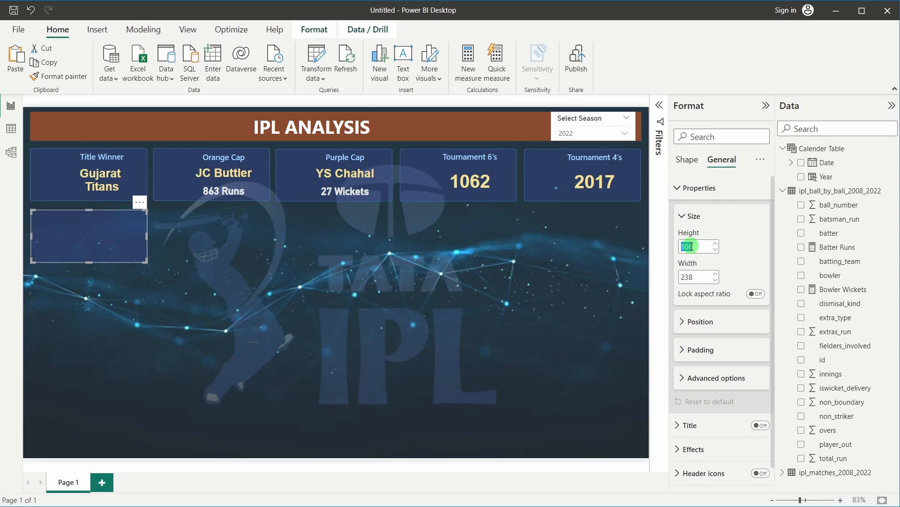
type("165")
left_click(688, 276)
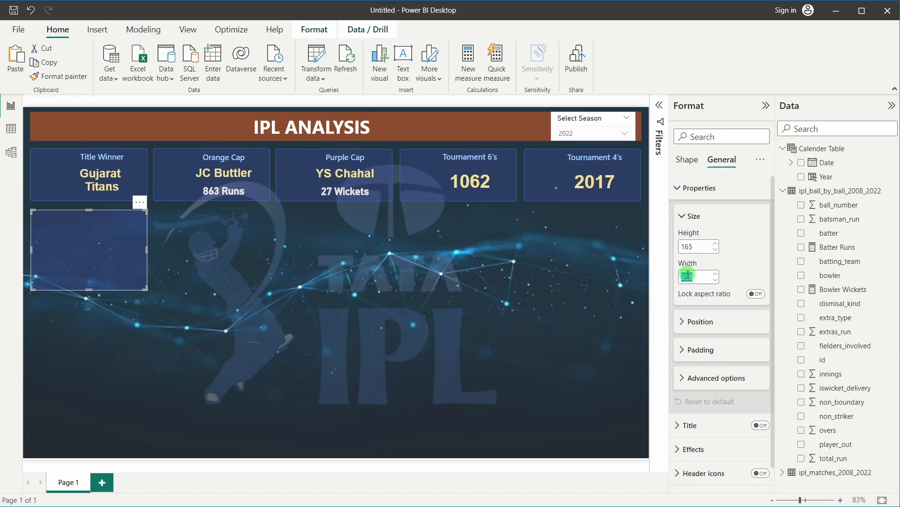
type("415")
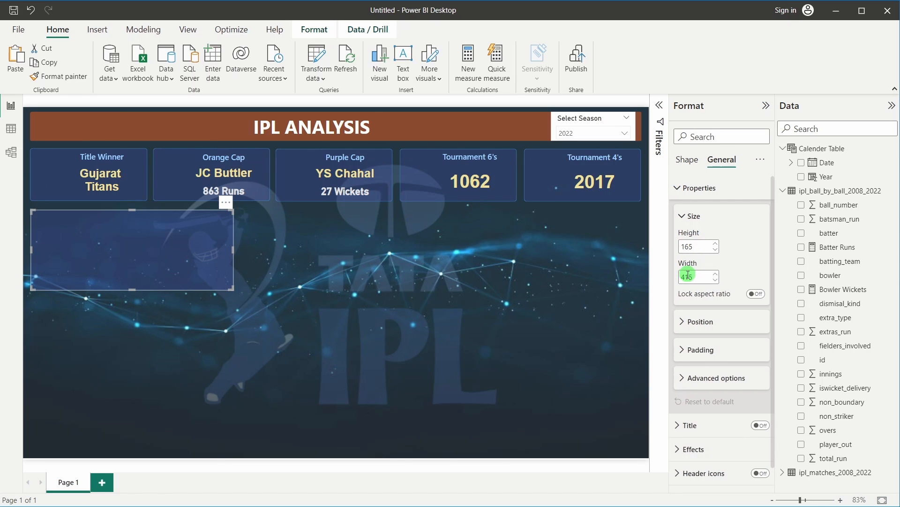
left_click(363, 330)
Duplicate the enlarged rectangle and align the copy beside it in the same row, under the Purple Cap card.
left_click(97, 258)
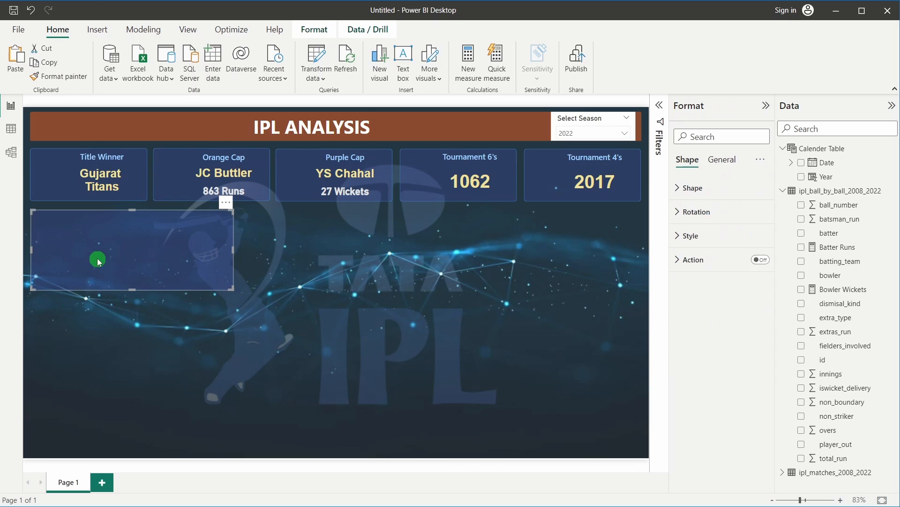
key("ctrl+c")
key("ctrl+v")
left_click_drag(97, 258, 310, 254)
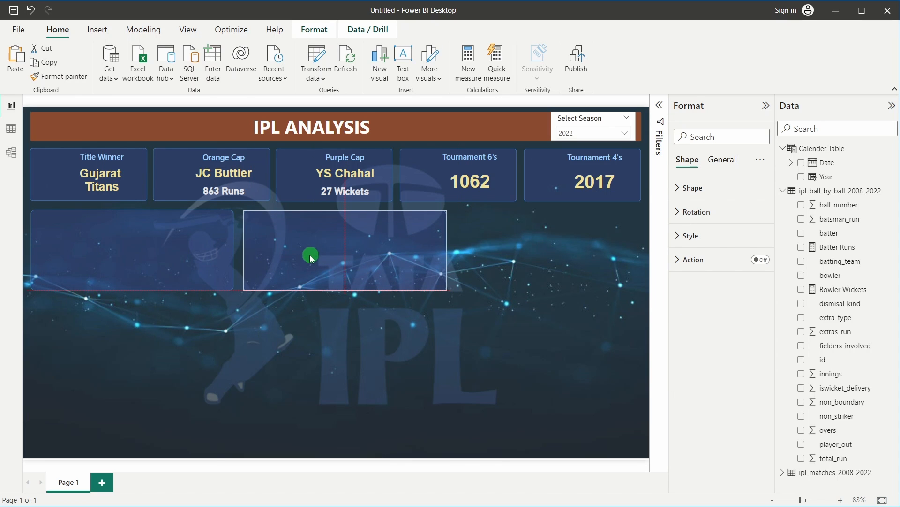
left_click(292, 317)
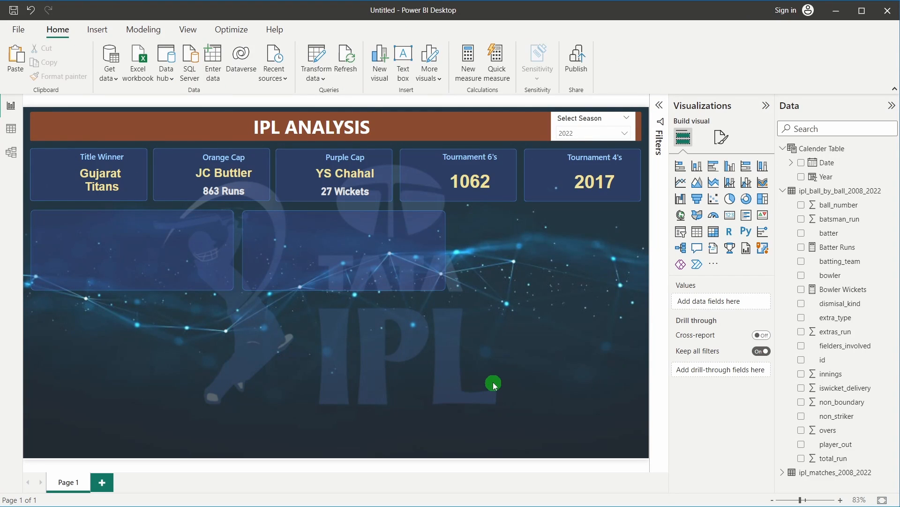
Add a slicer on the batter field in the empty area below the two rectangles.
left_click(683, 240)
left_click_drag(157, 352, 197, 349)
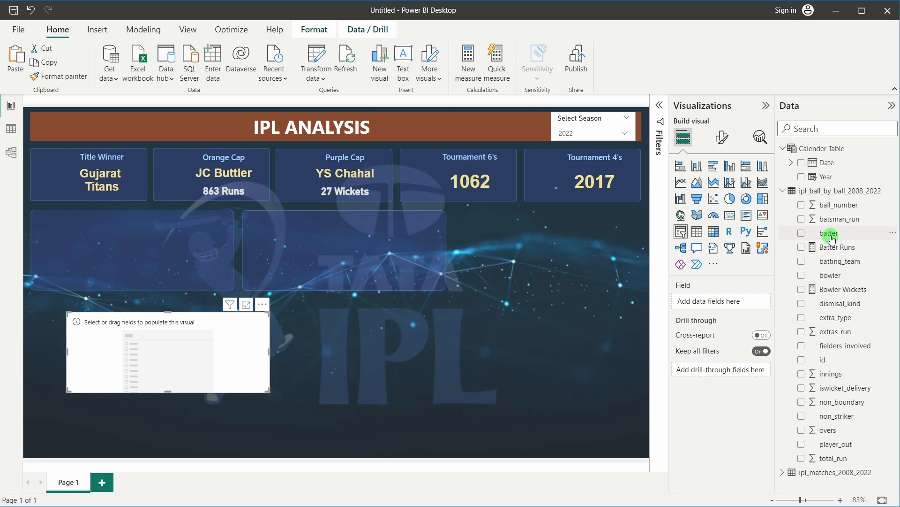
left_click_drag(830, 234, 710, 303)
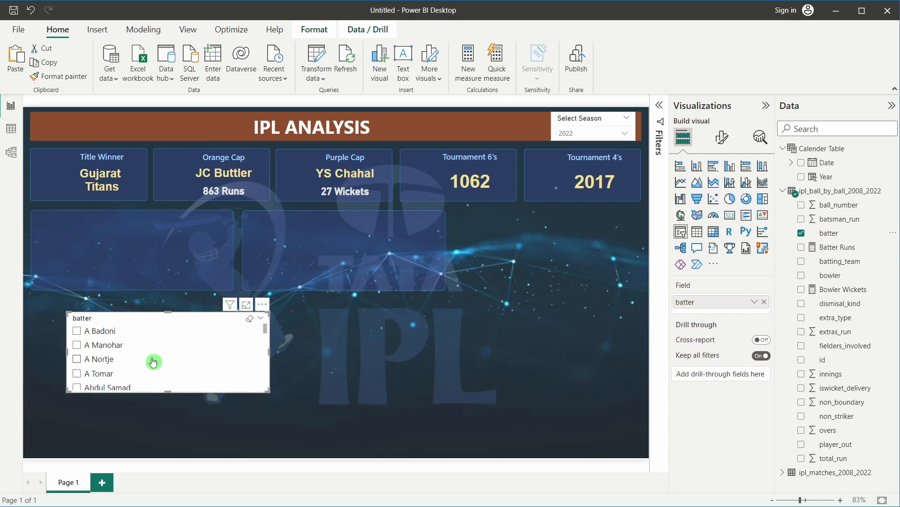
Change the batter slicer's style to Dropdown.
left_click(722, 137)
left_click(714, 217)
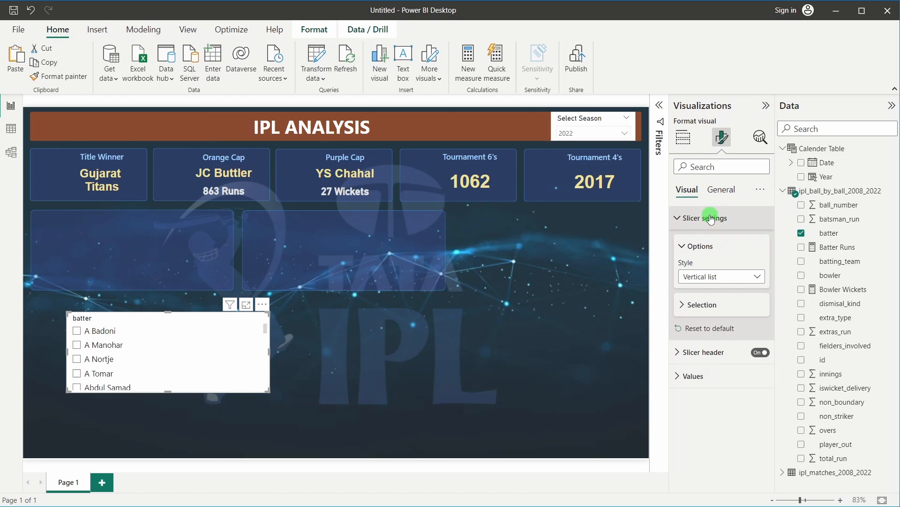
left_click(712, 276)
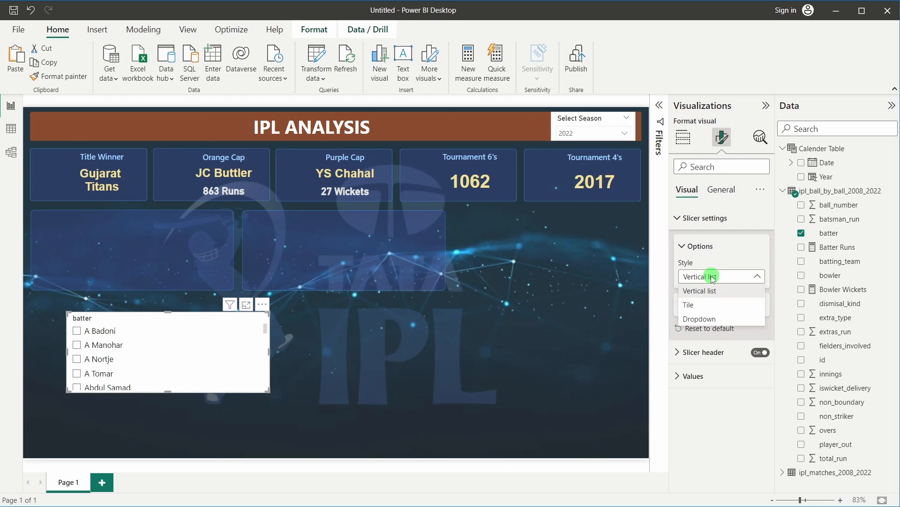
left_click(706, 318)
left_click(112, 336)
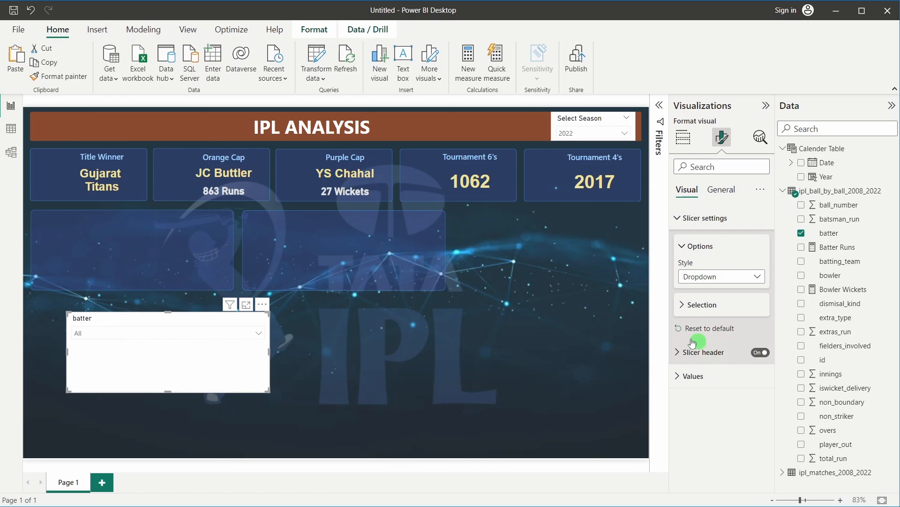
Turn on single selection for the batter slicer and check its dropdown list.
left_click(700, 306)
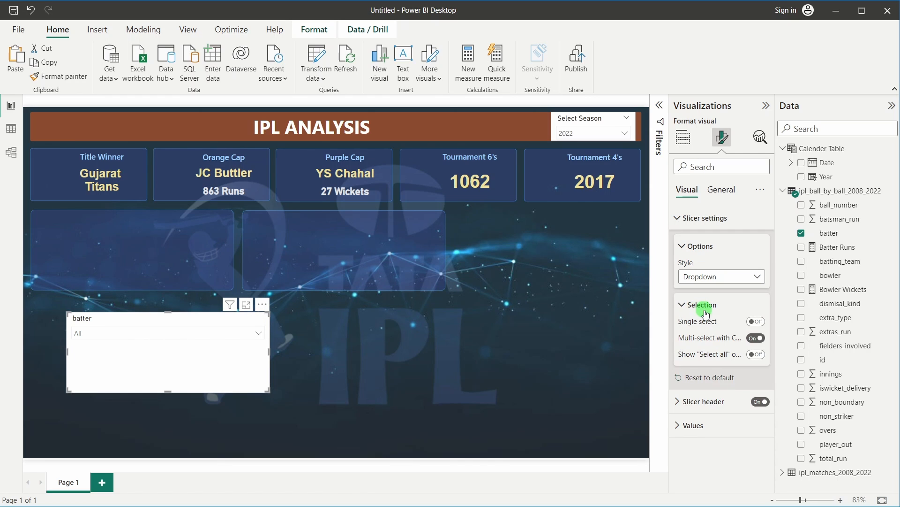
left_click(751, 339)
left_click(755, 322)
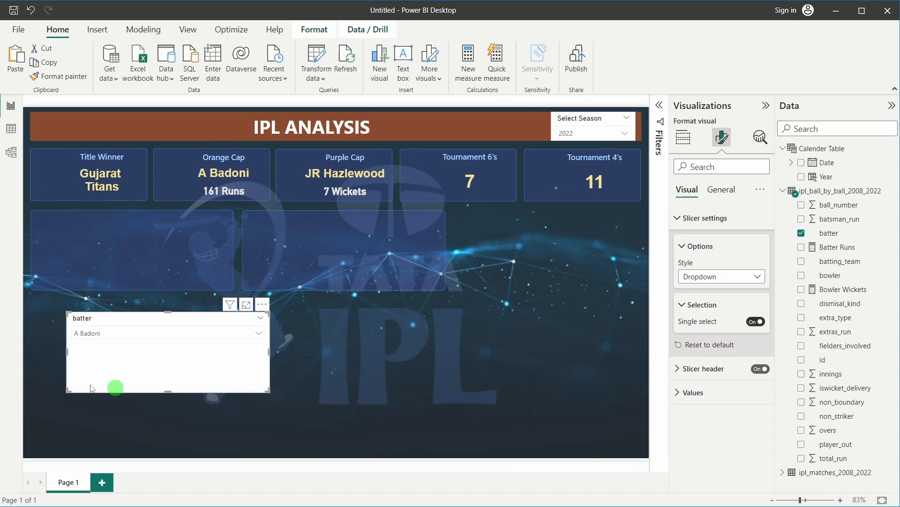
left_click(122, 334)
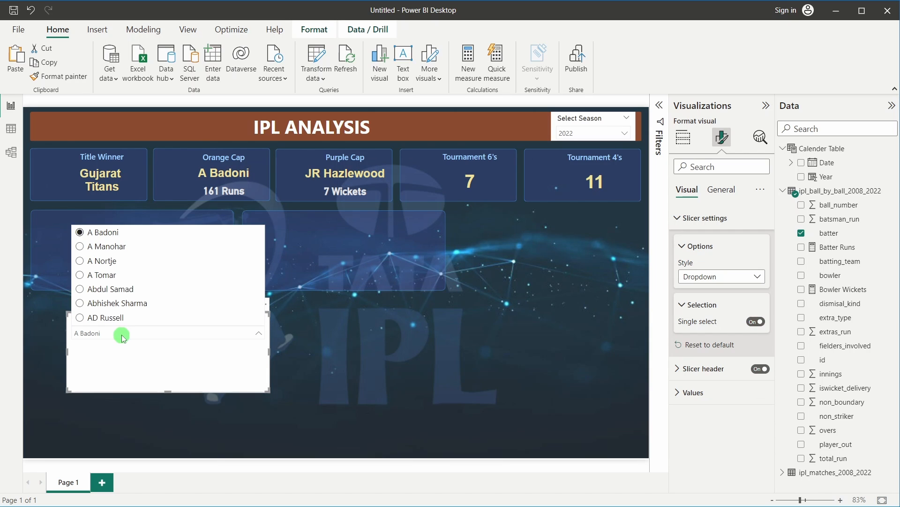
left_click(122, 334)
Shrink the batter slicer to a compact dropdown box and move it into the upper right part of the first large rectangle.
left_click_drag(164, 391, 169, 342)
left_click(660, 104)
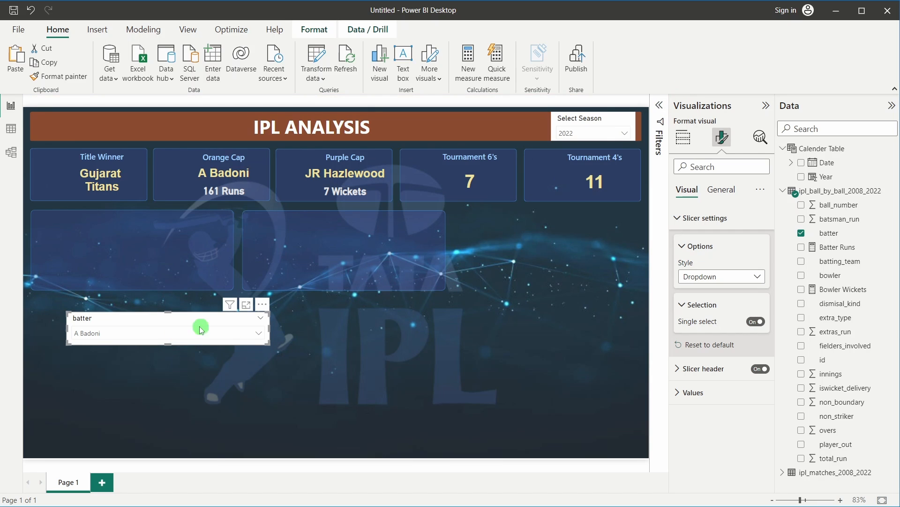
left_click_drag(270, 328, 153, 330)
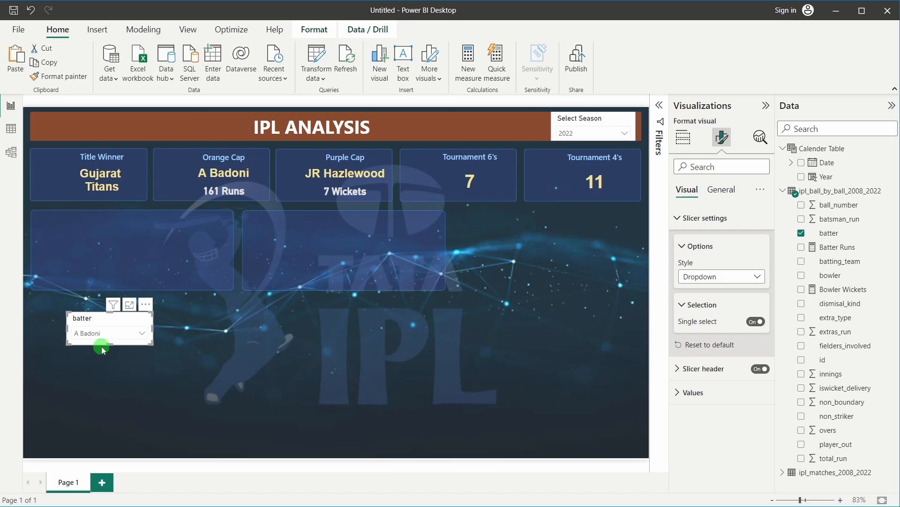
left_click(110, 343)
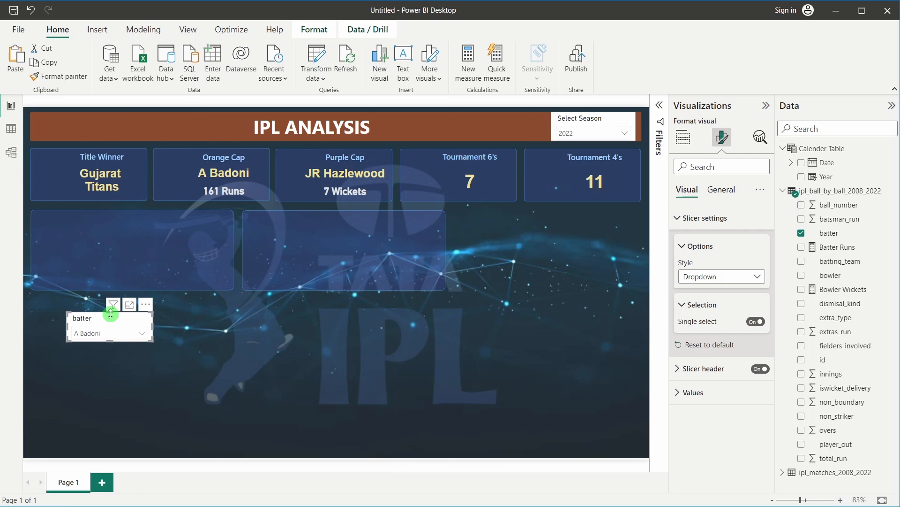
left_click_drag(115, 324, 186, 235)
left_click(261, 369)
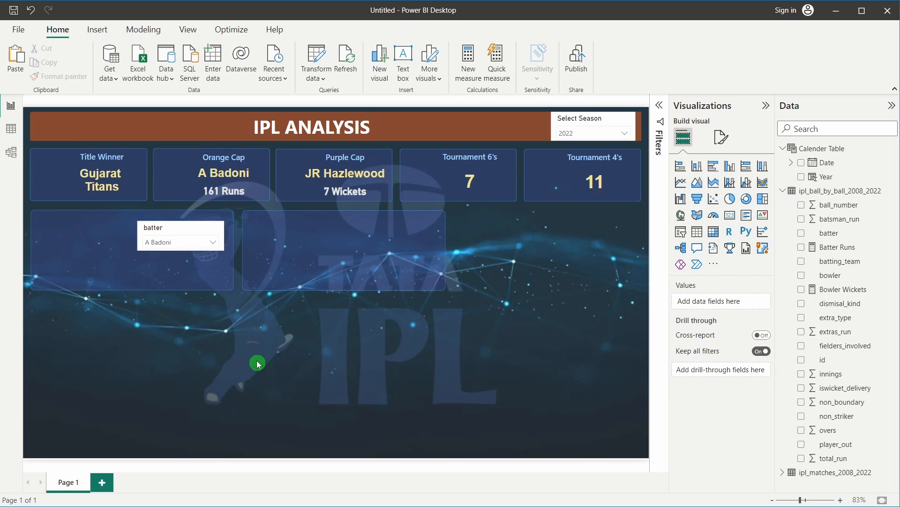
Browse the player names offered in the batter slicer's dropdown list.
left_click(174, 243)
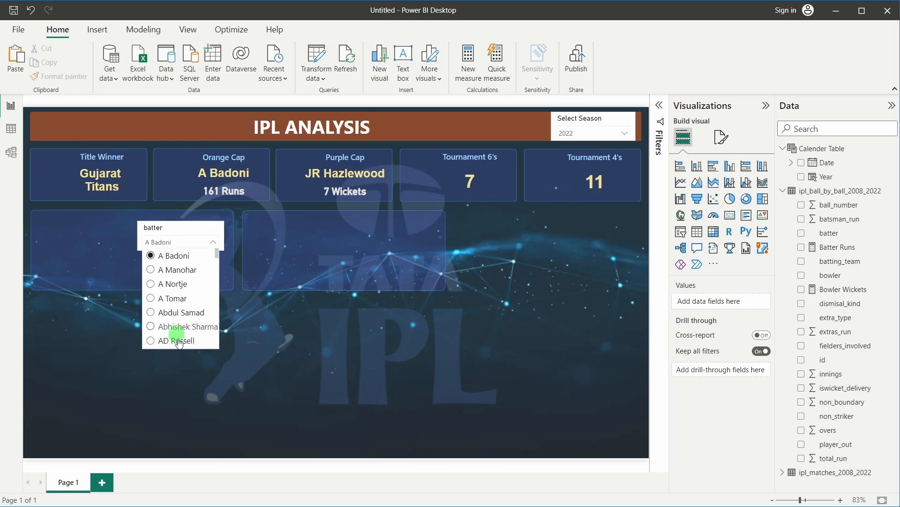
scroll(176, 328, "down", 3)
scroll(177, 324, "up", 3)
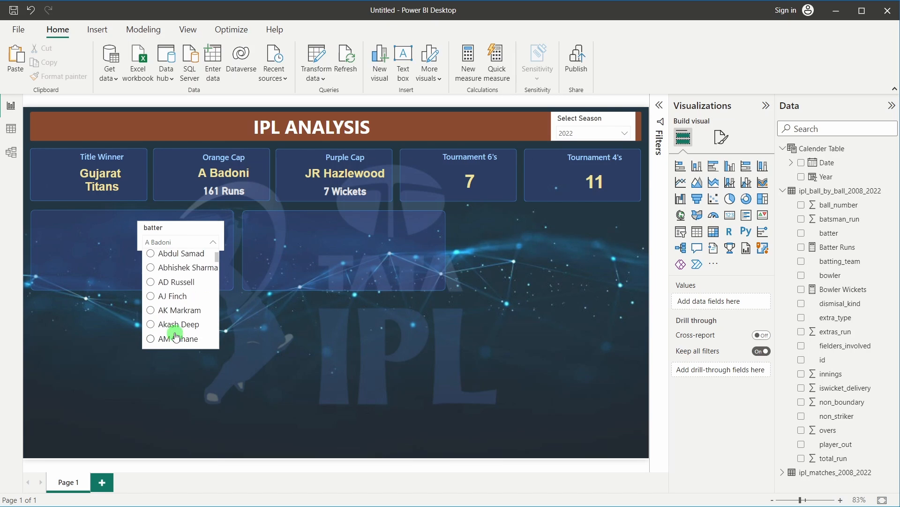
left_click(229, 238)
left_click(179, 229)
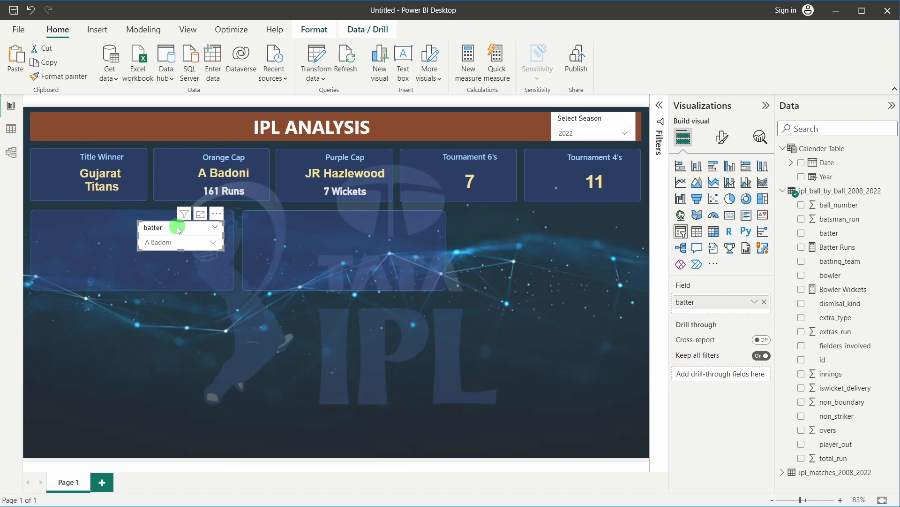
left_click(162, 242)
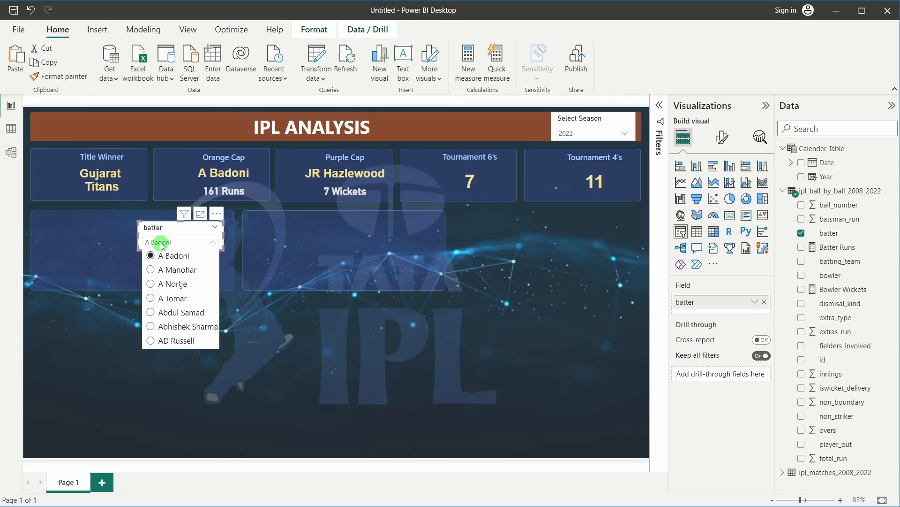
left_click(163, 226)
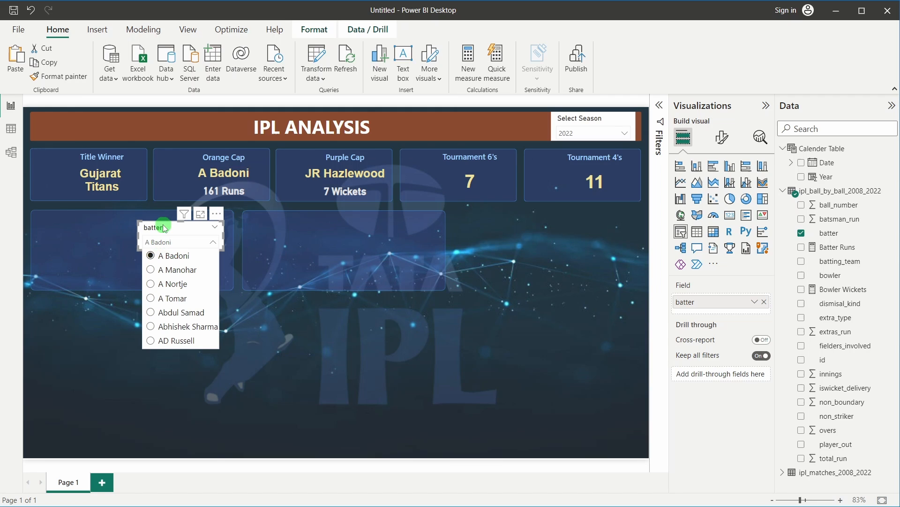
Enable search in the batter slicer and test it with the text "koh", clearing the search text at the end.
left_click(217, 217)
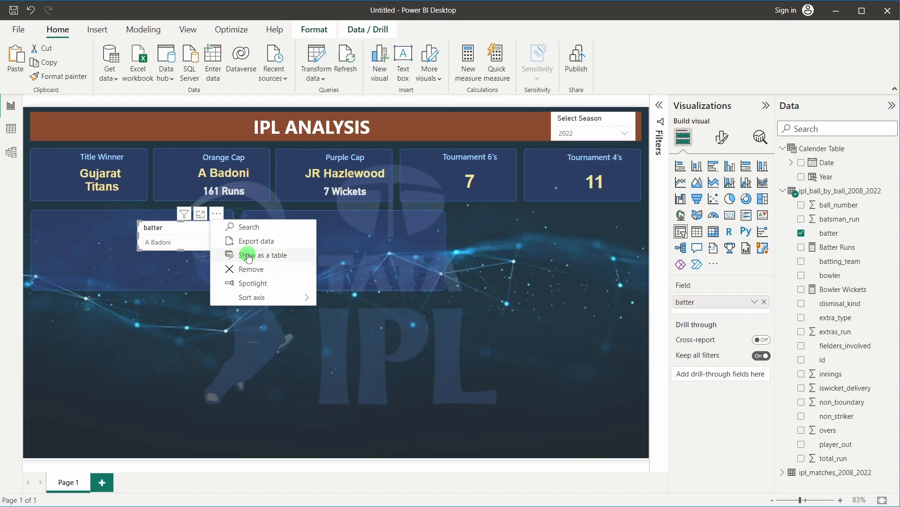
left_click(252, 227)
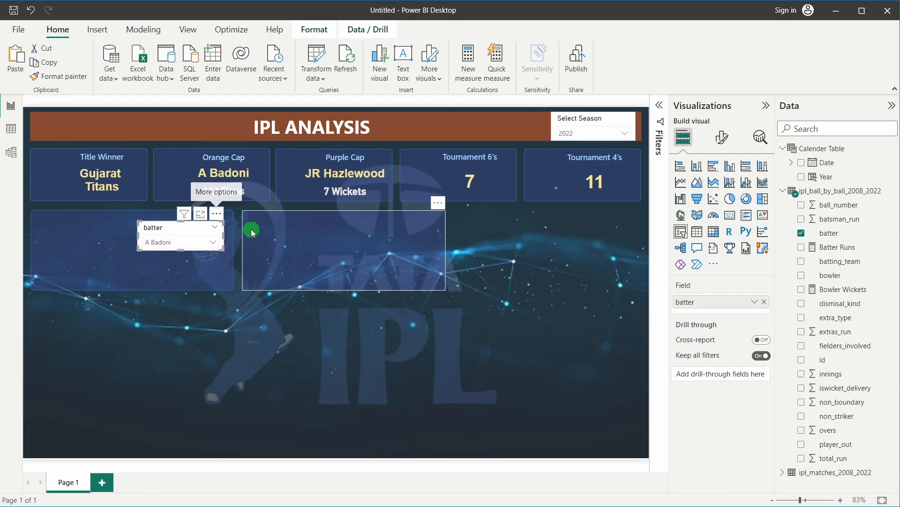
left_click(173, 243)
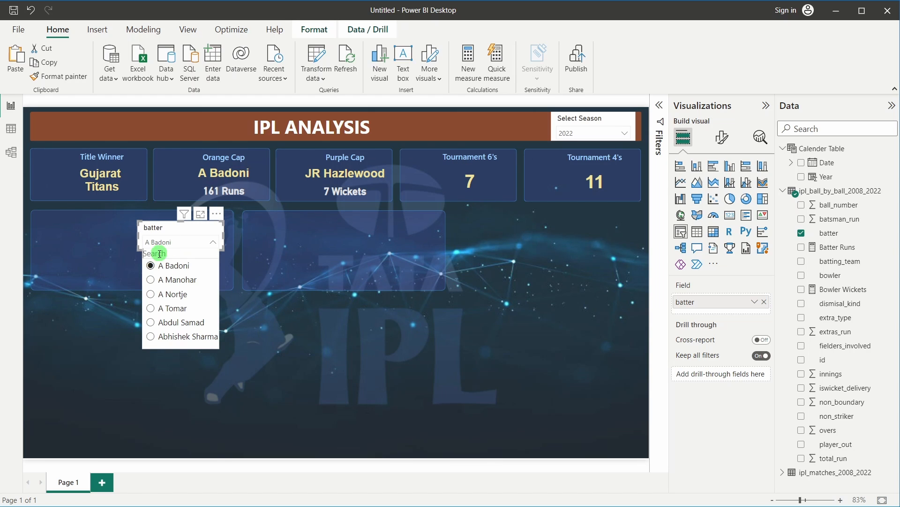
type("koh")
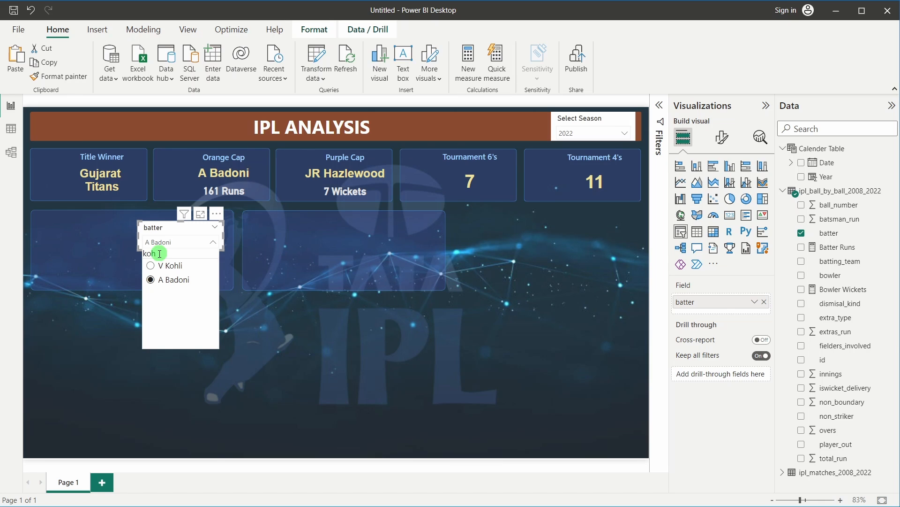
key("BackSpace")
key("BackSpace")
key("BackSpace")
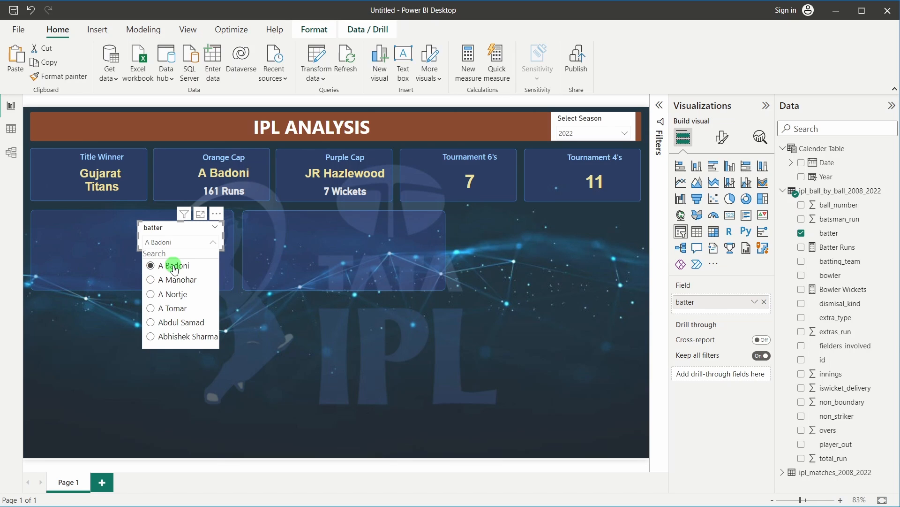
left_click(236, 379)
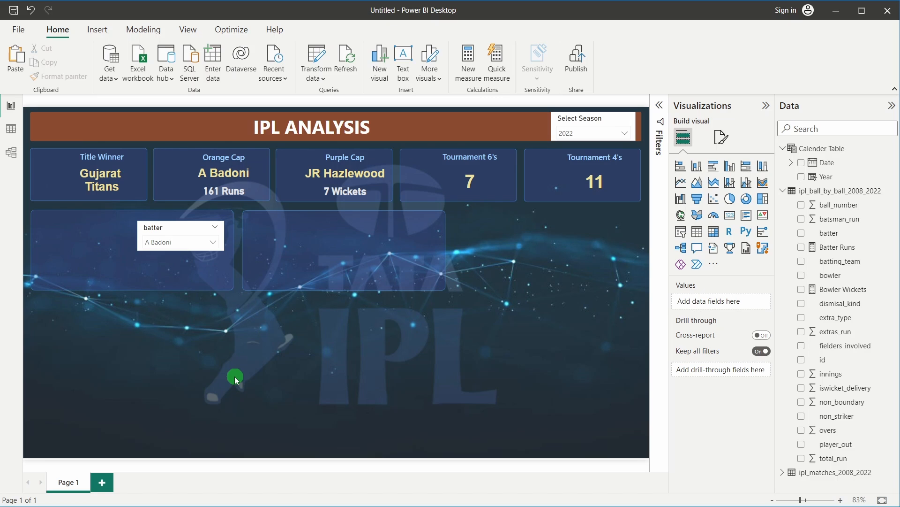
Test the batter slicer with A Manohar, A Nortje and A Badoni, checking how the tournament cards respond.
left_click(187, 242)
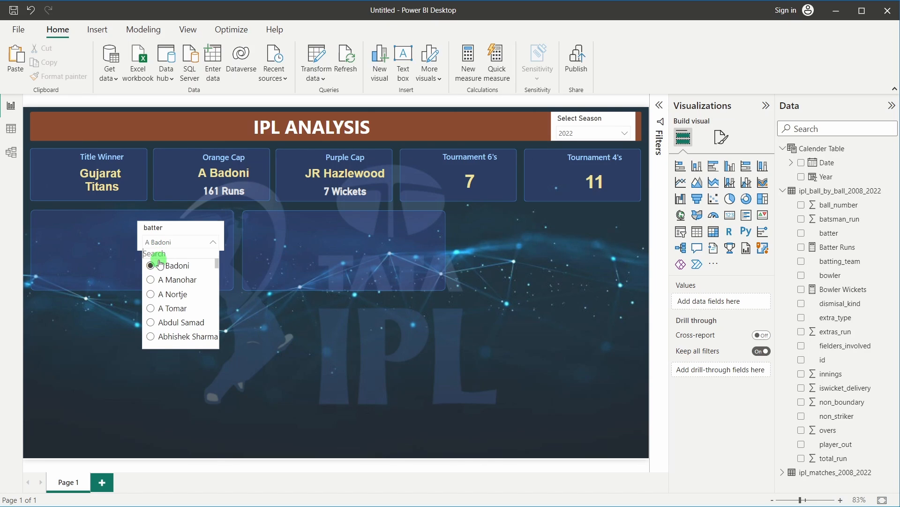
left_click(167, 280)
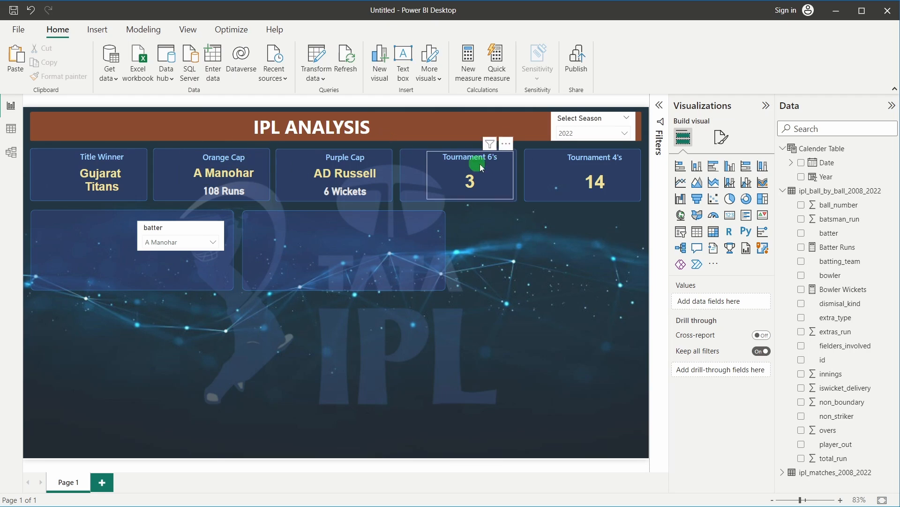
left_click(170, 242)
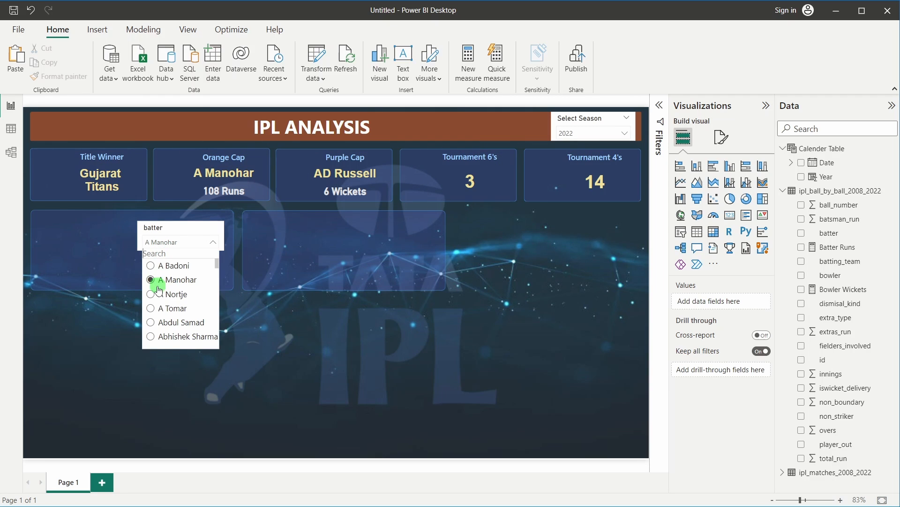
left_click(154, 288)
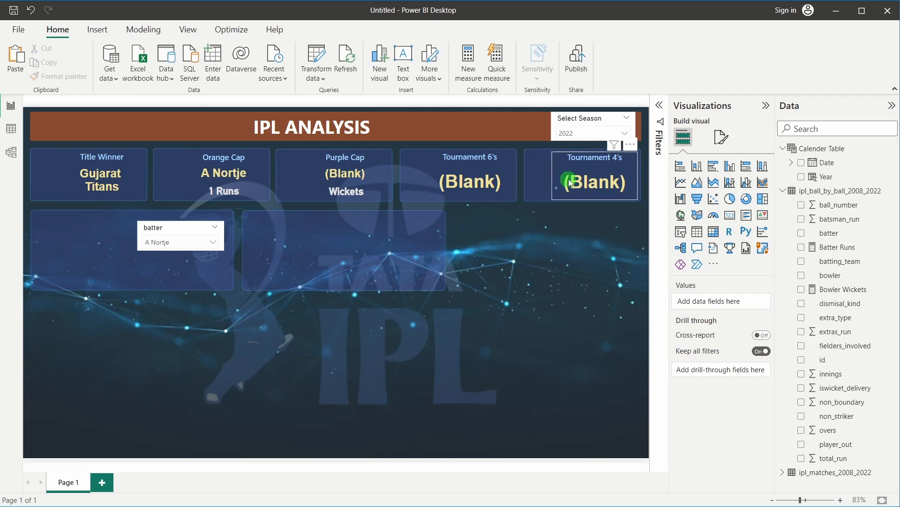
left_click(169, 244)
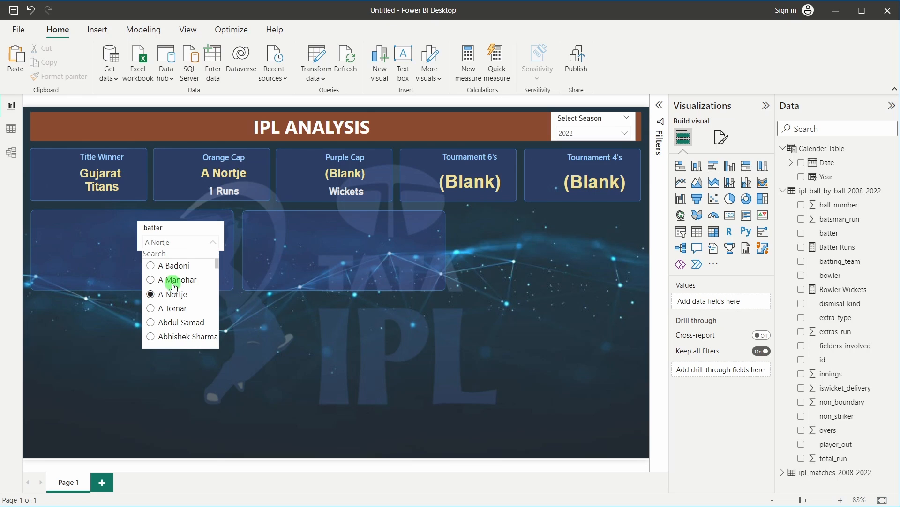
left_click(155, 267)
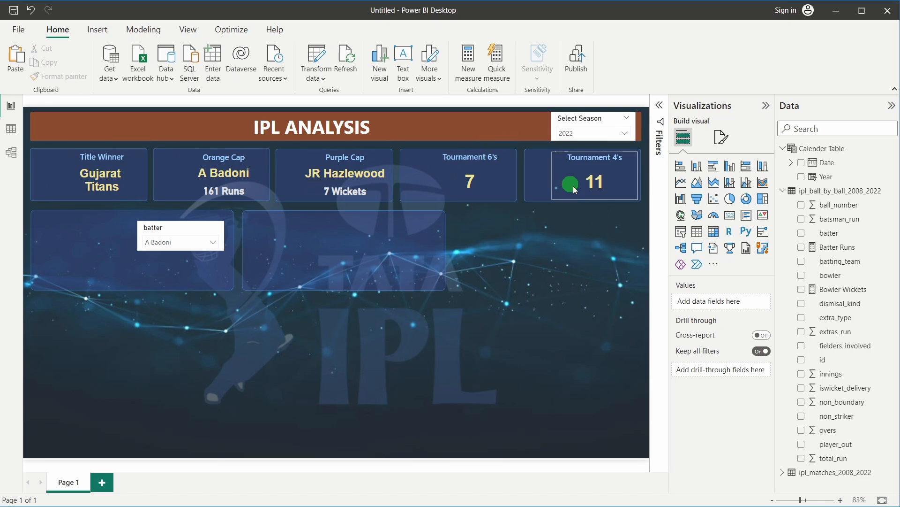
left_click(580, 132)
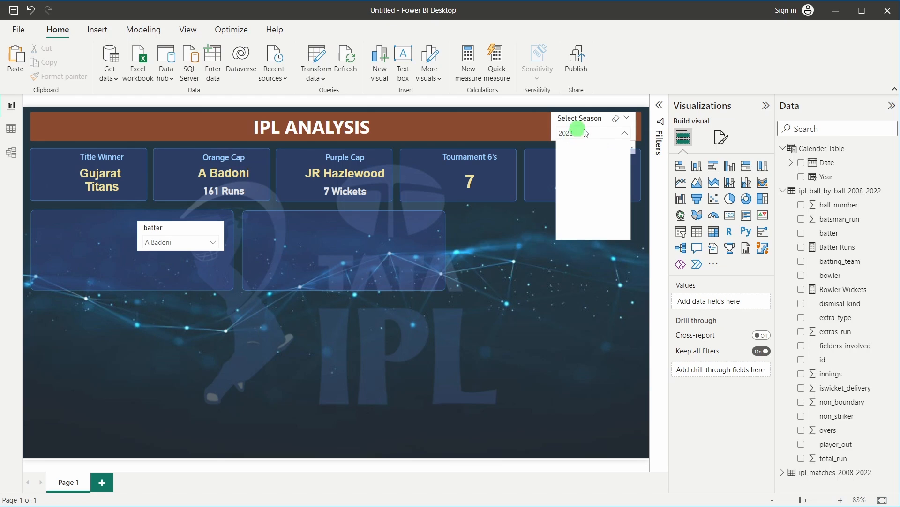
left_click(569, 134)
left_click(569, 120)
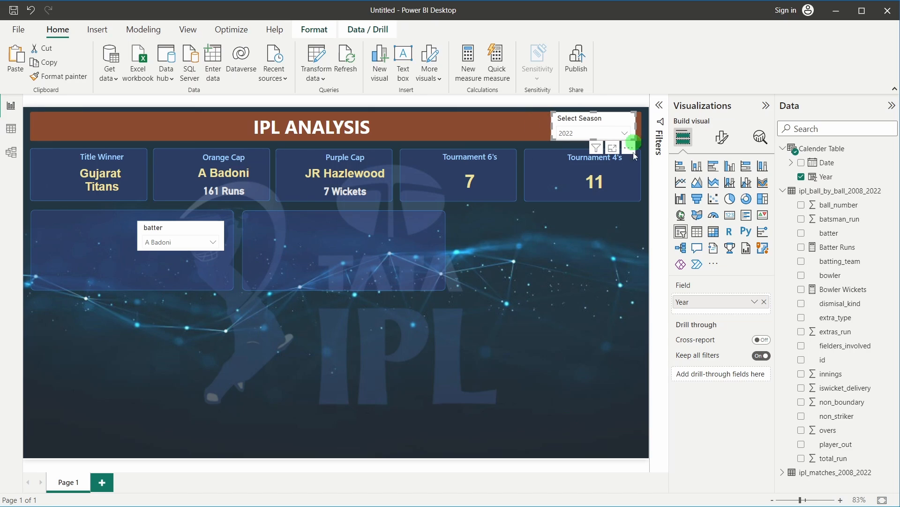
left_click(154, 233)
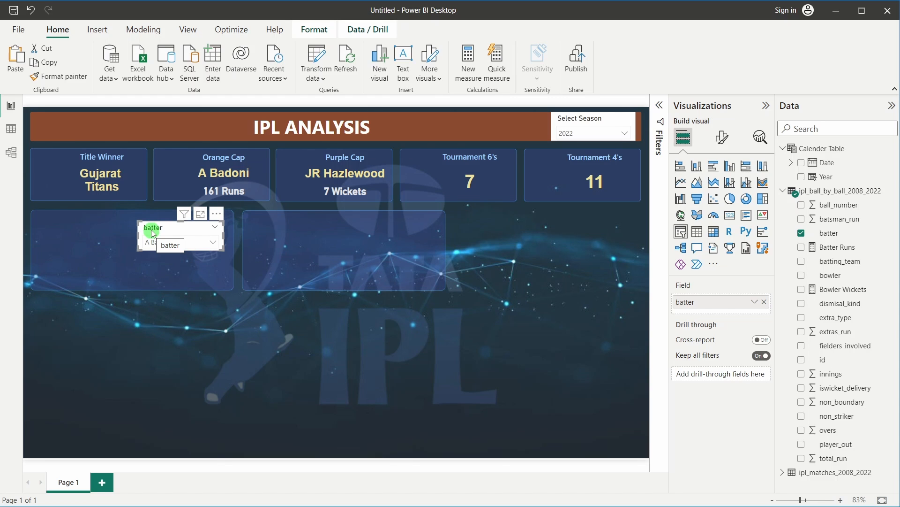
left_click(204, 375)
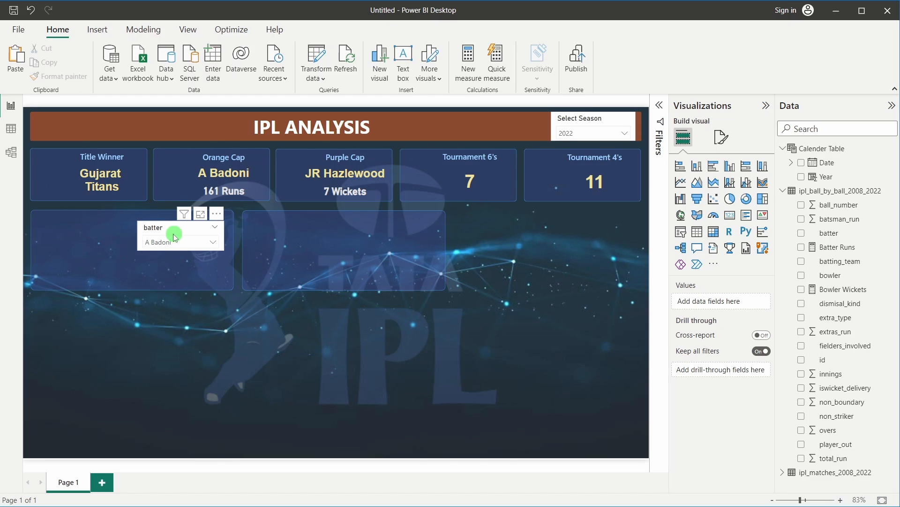
Edit the batter slicer's interactions, setting them to None for the Orange Cap, Purple Cap, Tournament 6's and Tournament 4's cards.
left_click(161, 230)
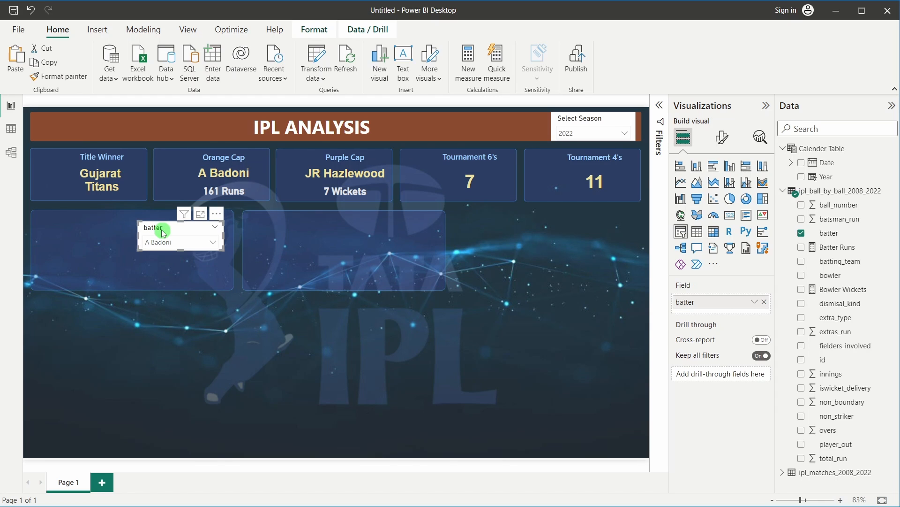
left_click(320, 29)
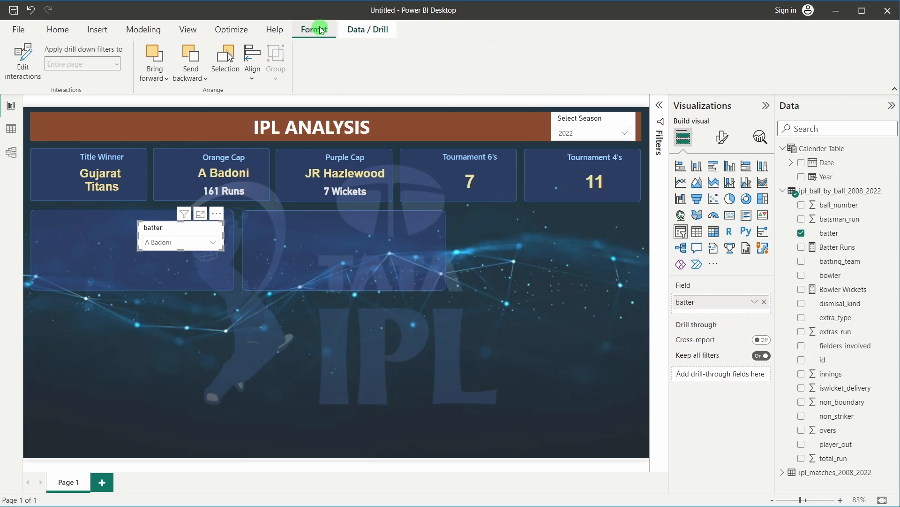
left_click(19, 65)
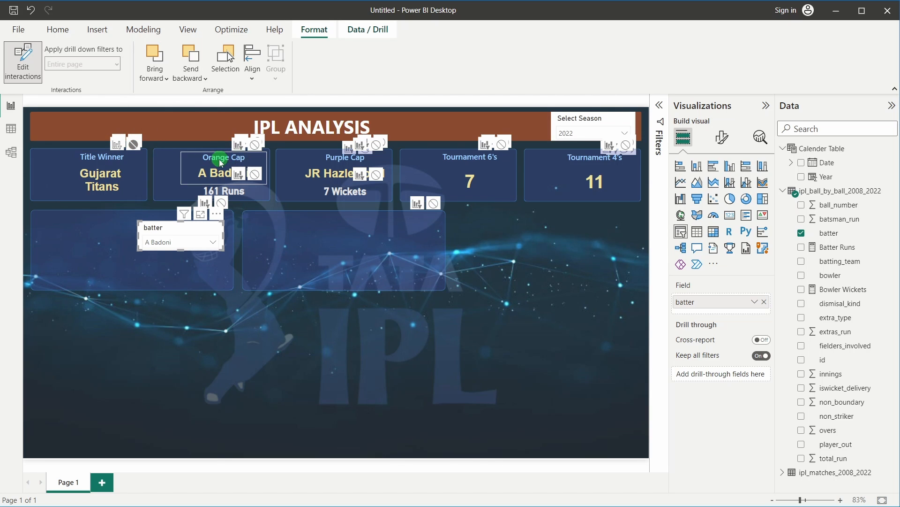
left_click(254, 146)
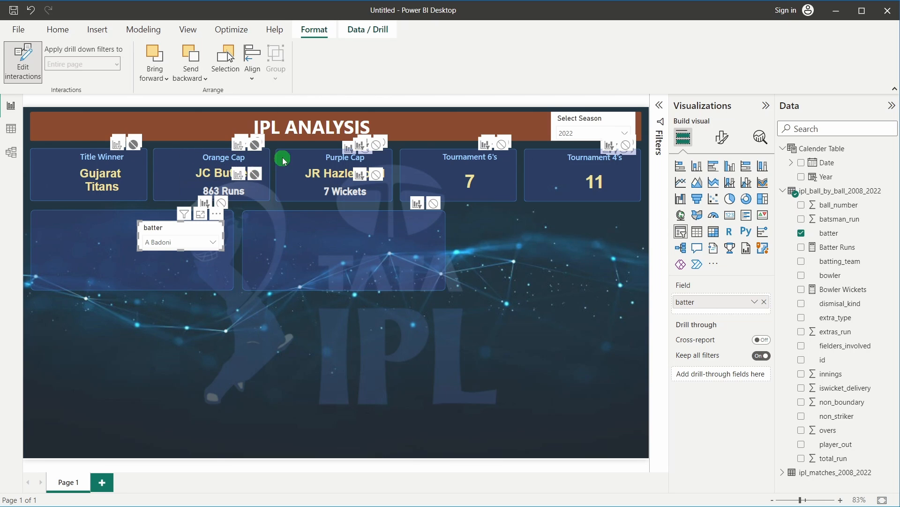
left_click(377, 175)
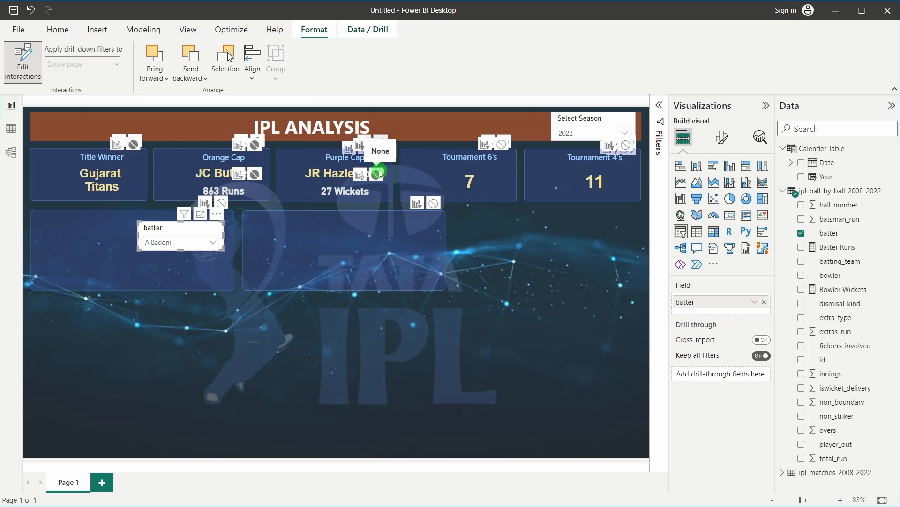
left_click(375, 146)
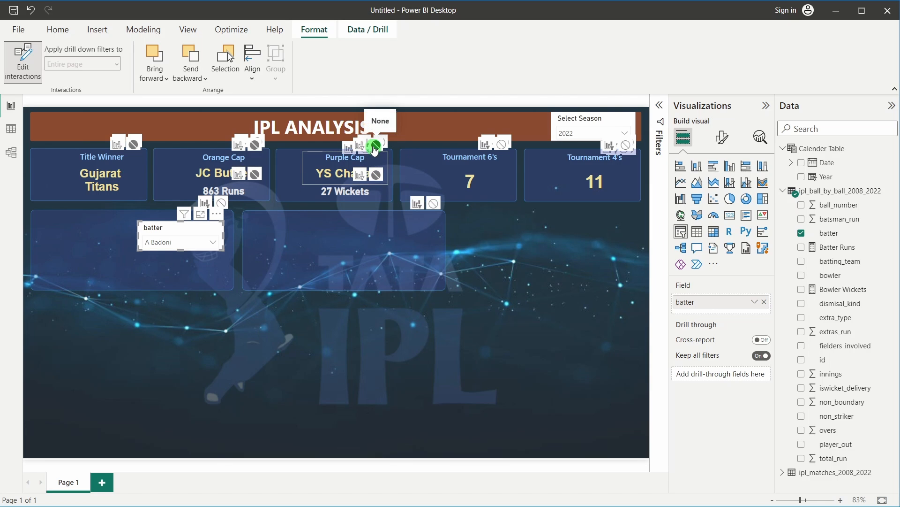
left_click(502, 145)
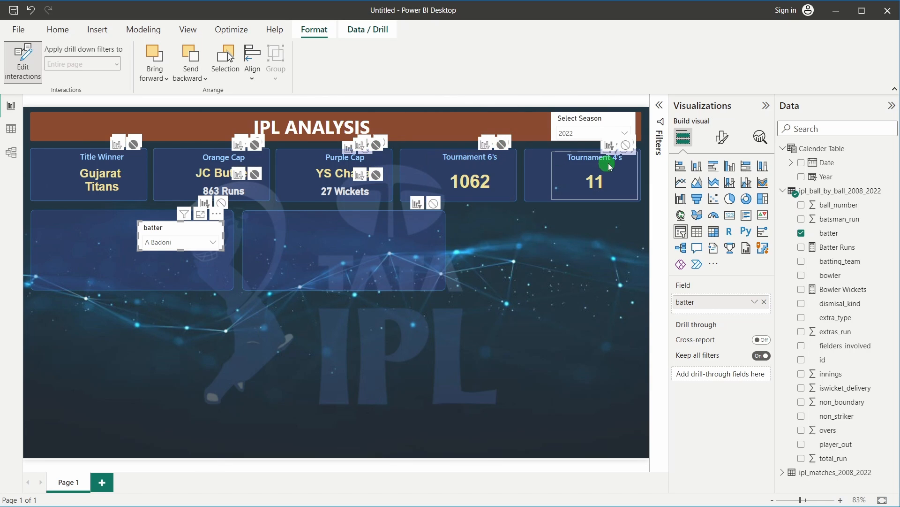
left_click(627, 145)
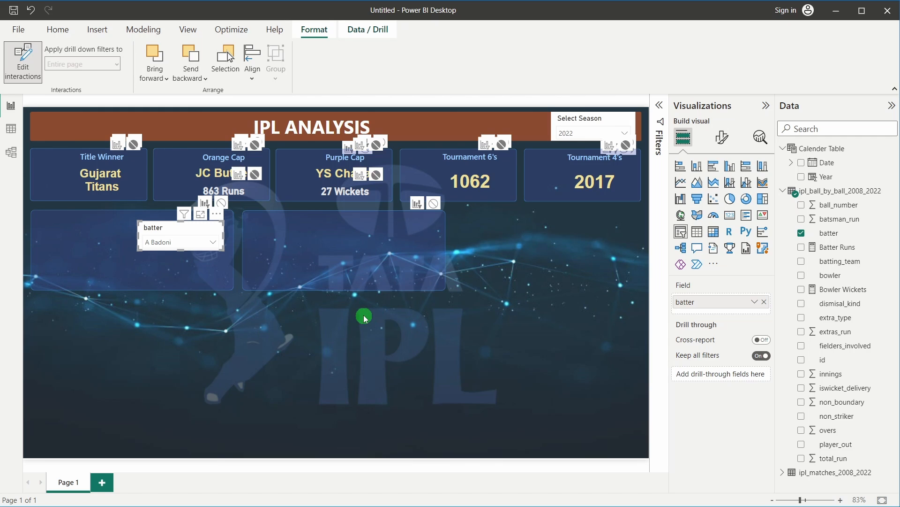
Turn off interaction editing for the batter slicer and deselect it.
left_click(313, 321)
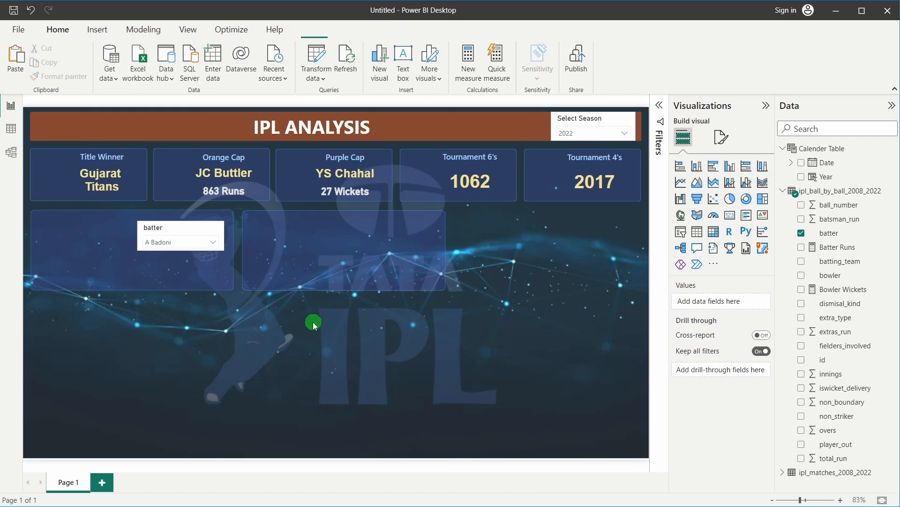
left_click(149, 235)
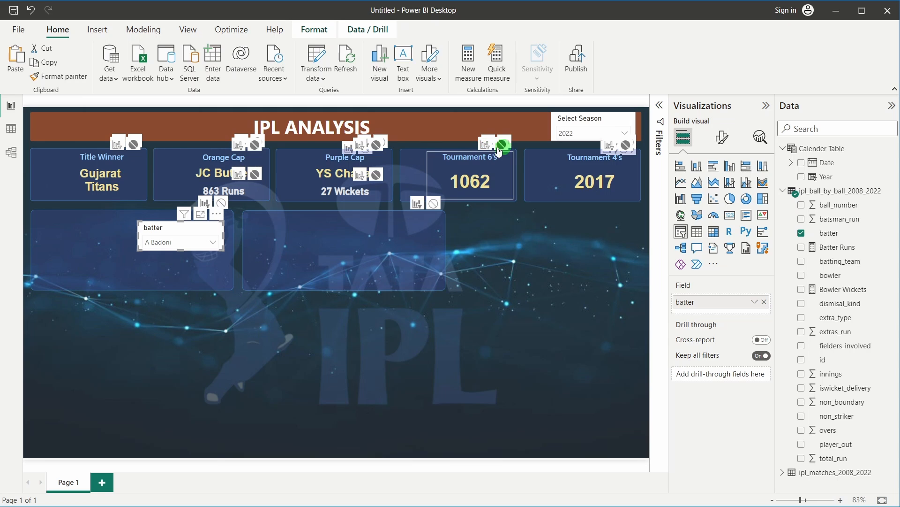
left_click(315, 30)
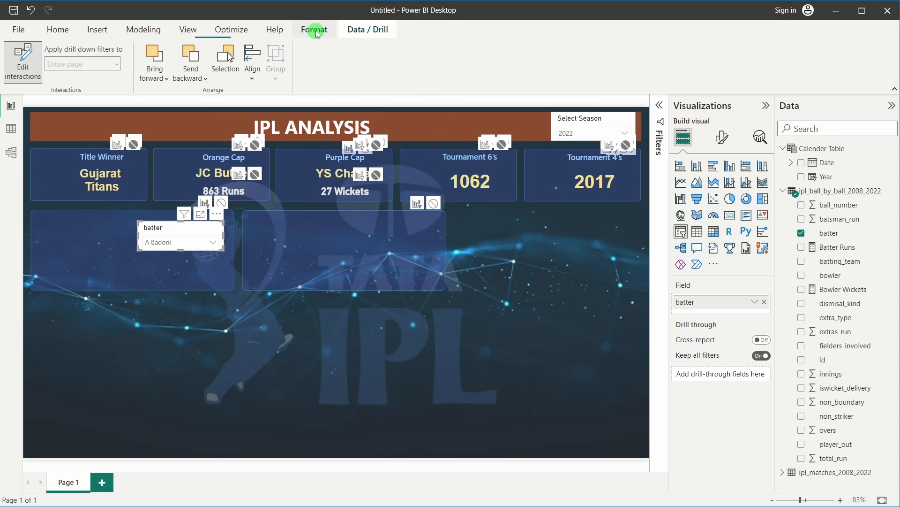
left_click(30, 68)
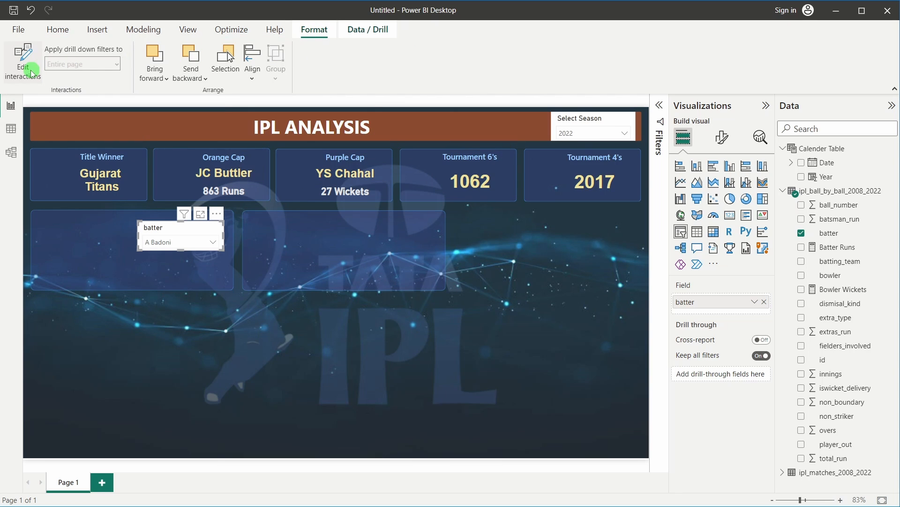
left_click(392, 315)
Check that the tournament cards ignore the batter slicer by choosing A Nortje and A Tomar.
left_click(164, 243)
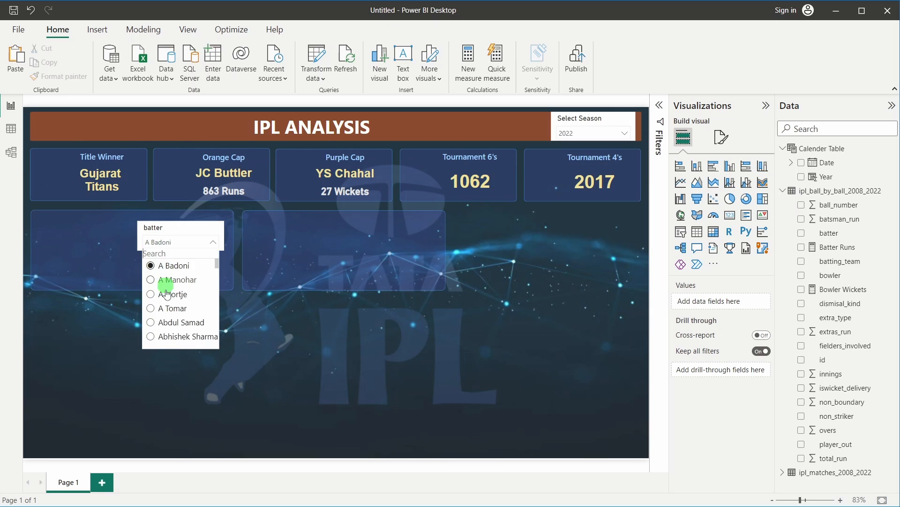
left_click(167, 293)
left_click(158, 244)
left_click(172, 309)
Search the batter slicer for "koh" and select V Kohli.
left_click(161, 244)
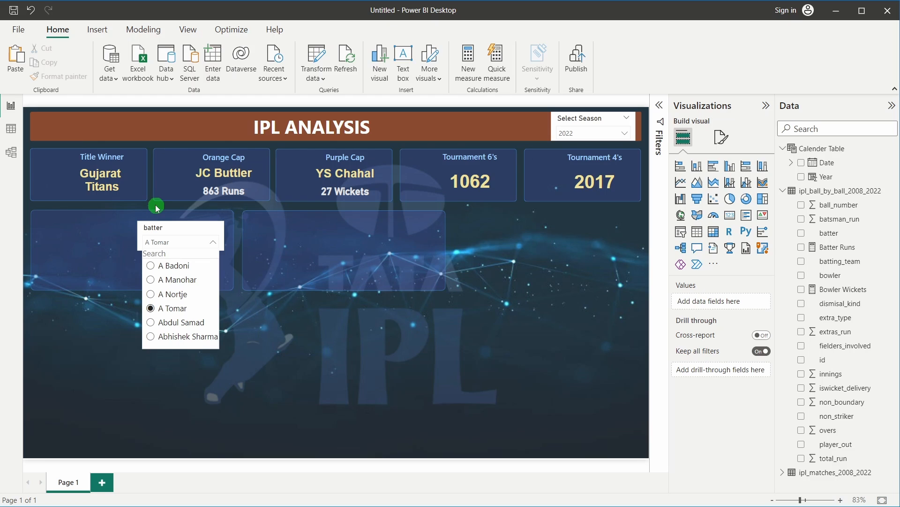
type("koh")
left_click(165, 265)
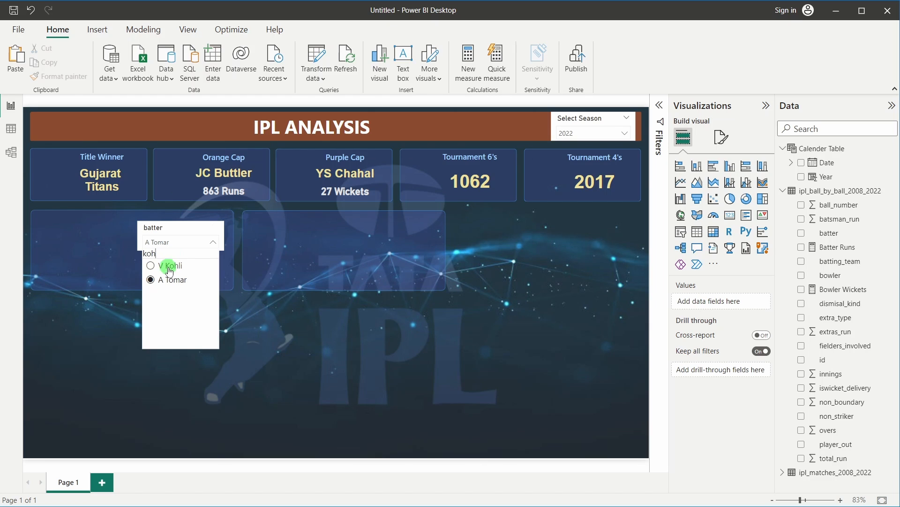
left_click(167, 244)
left_click(168, 245)
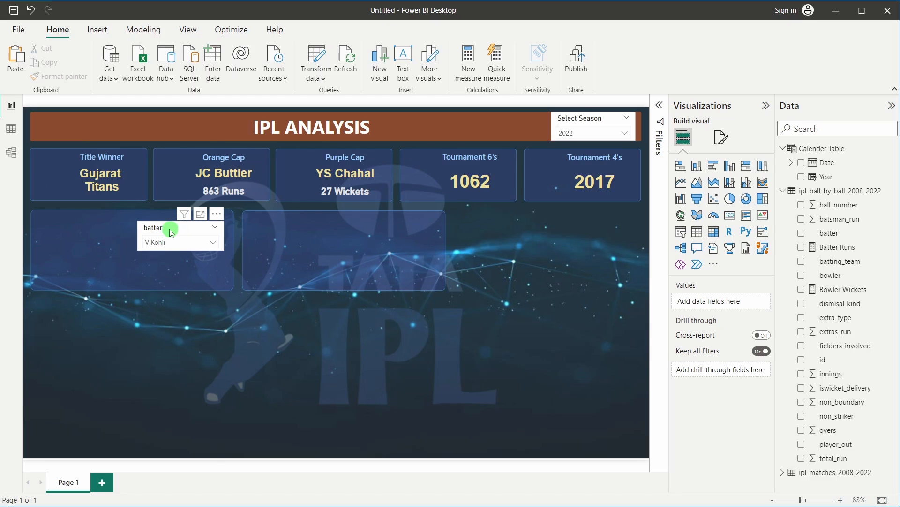
Insert a card visual on the empty canvas and shrink it to a small box below the batter slicer.
left_click(99, 278)
left_click(125, 302)
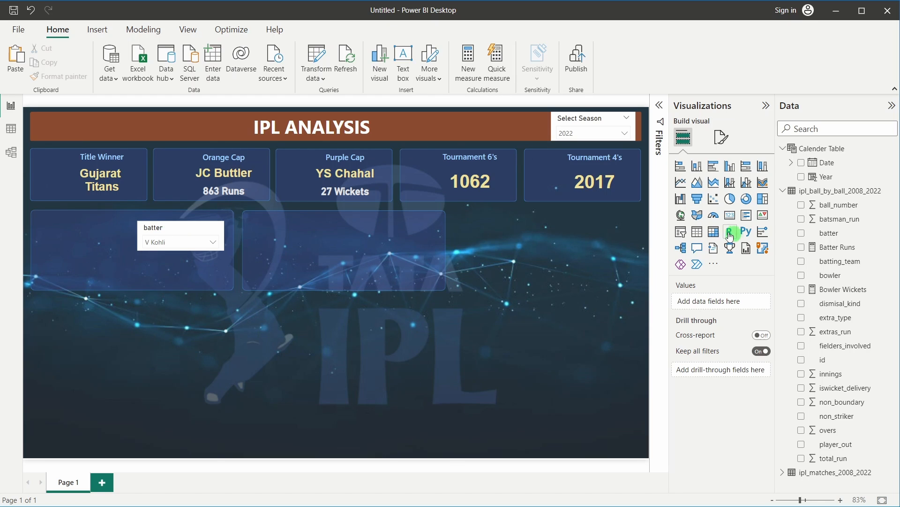
left_click(730, 215)
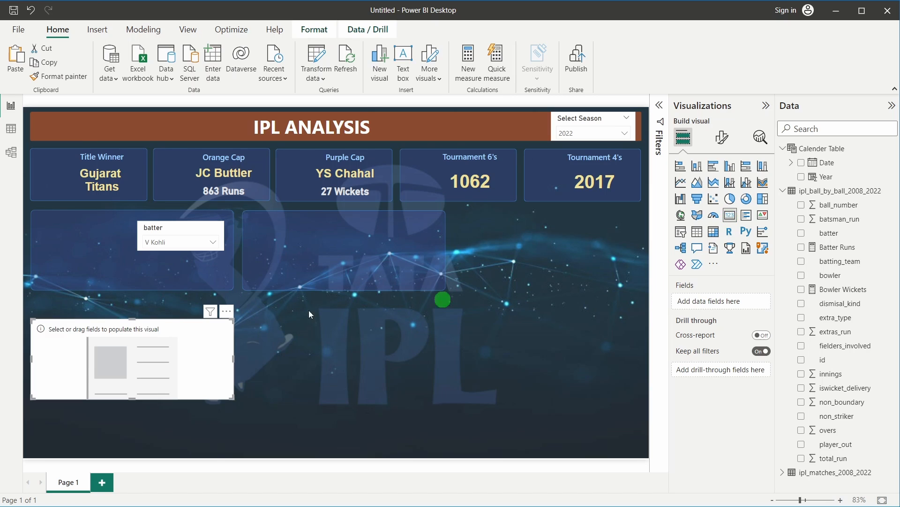
left_click_drag(32, 319, 90, 272)
Switch to the finished IPL Dashboard report to examine its batting stats cards, and return to the untitled report.
mouse_move(424, 490)
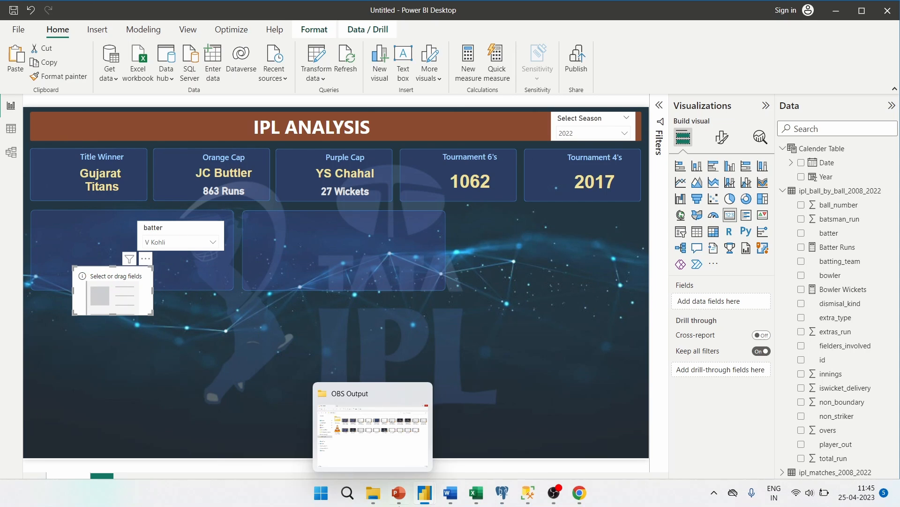
left_click(393, 436)
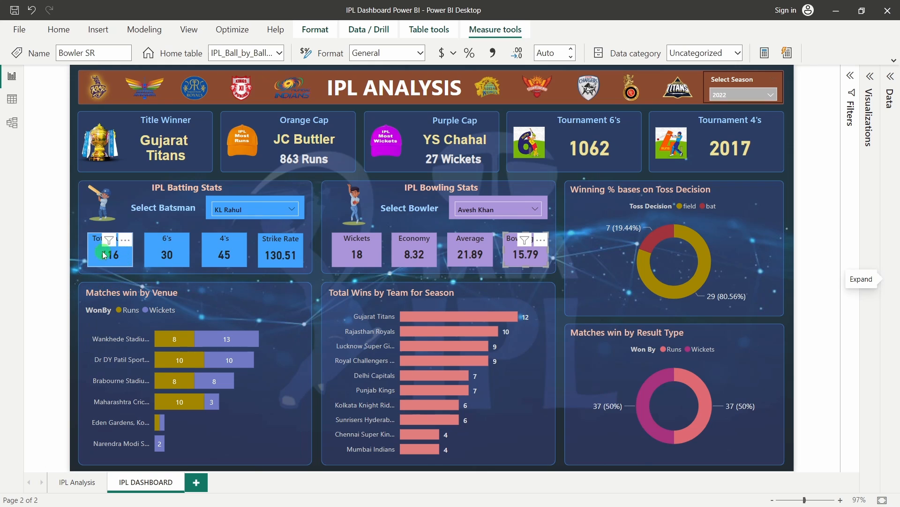
key("alt+Tab")
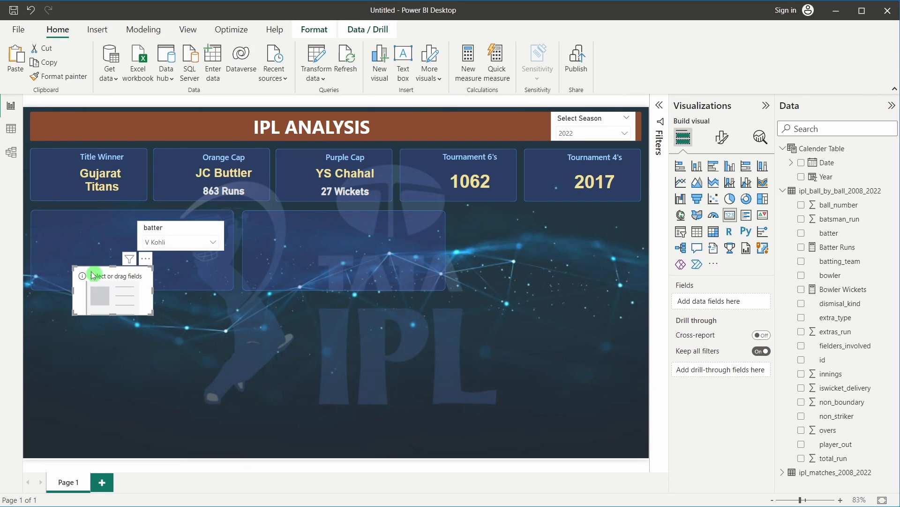
Fit the small card into the first large rectangle's lower left corner, fill it with the sum of batsman_run, and make it slightly taller.
left_click_drag(96, 278, 72, 255)
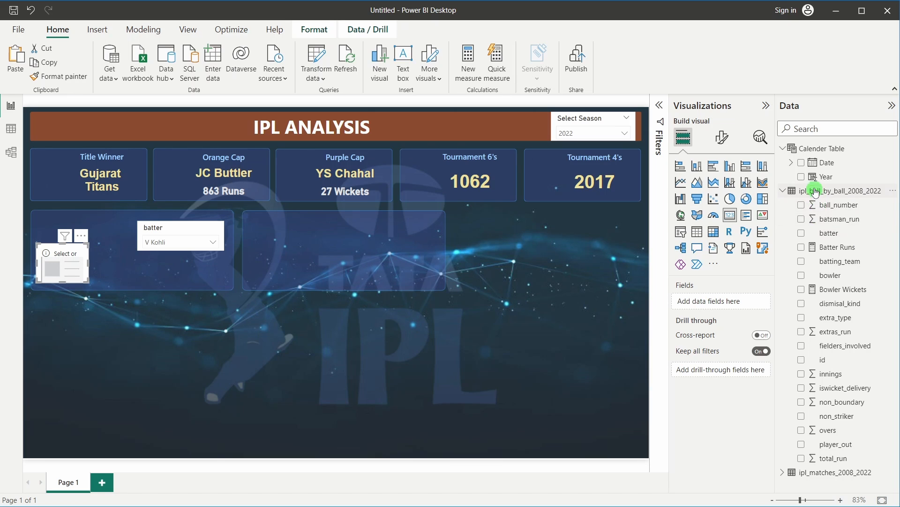
left_click_drag(850, 220, 720, 301)
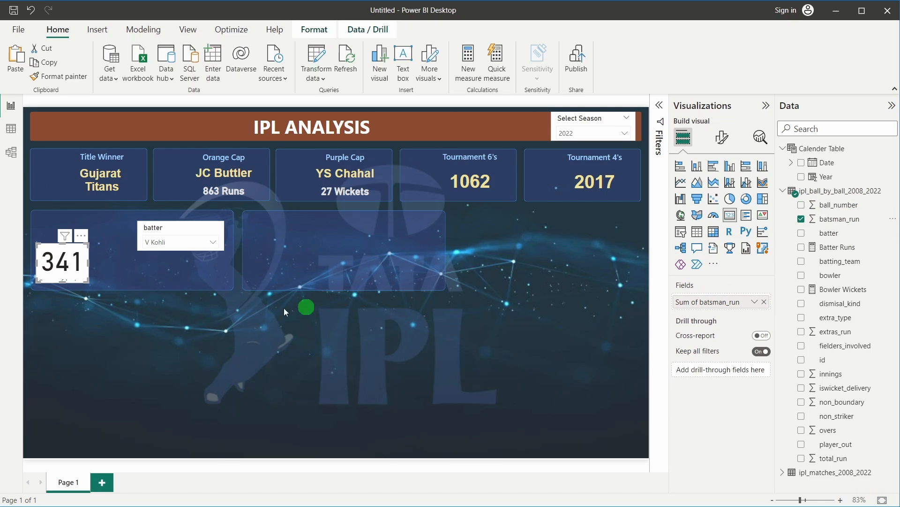
left_click_drag(65, 283, 66, 294)
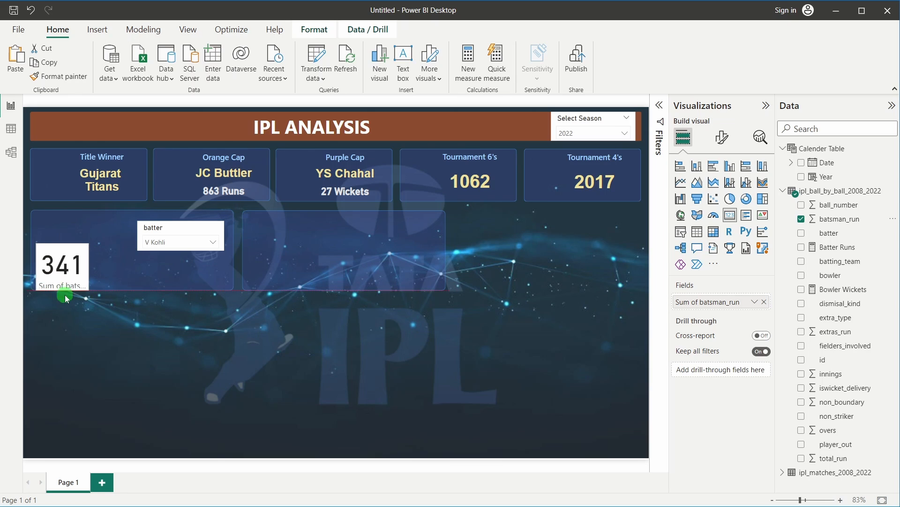
Clear the 2022 selection in the Select Season slicer.
left_click(573, 134)
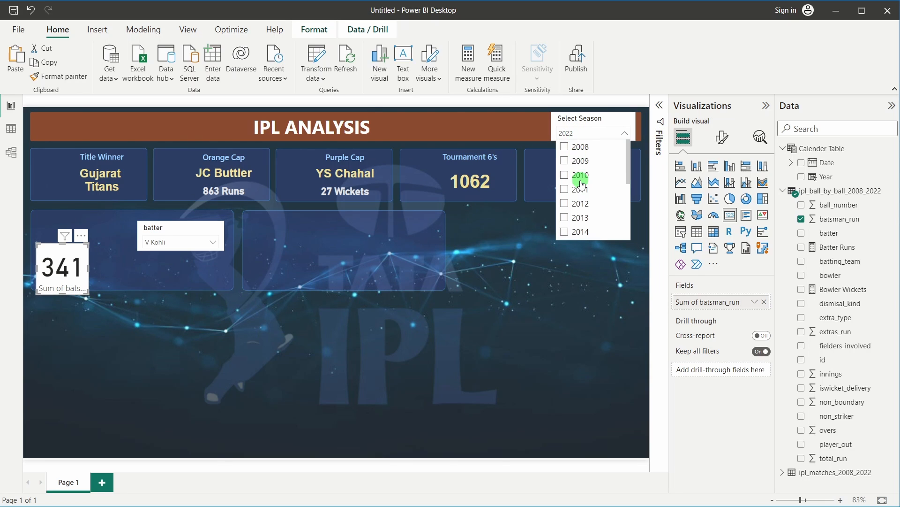
scroll(580, 188, "down", 3)
left_click(566, 231)
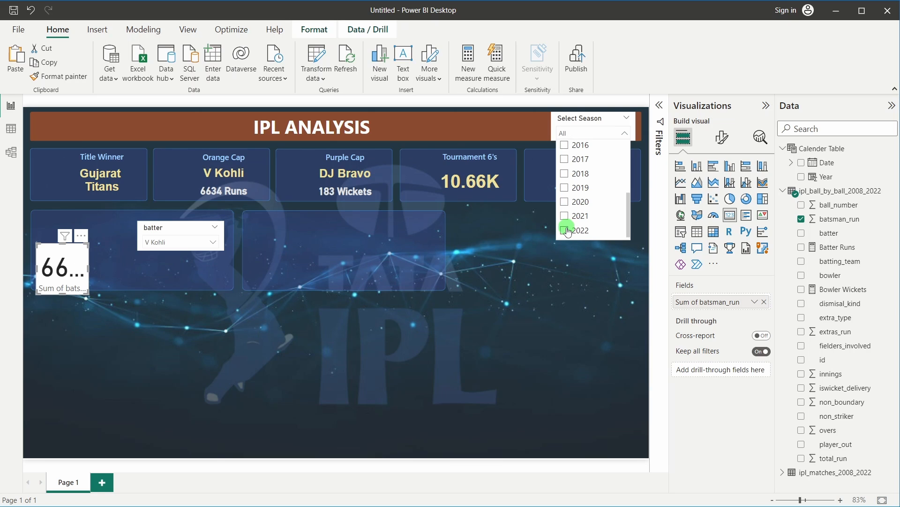
left_click(553, 291)
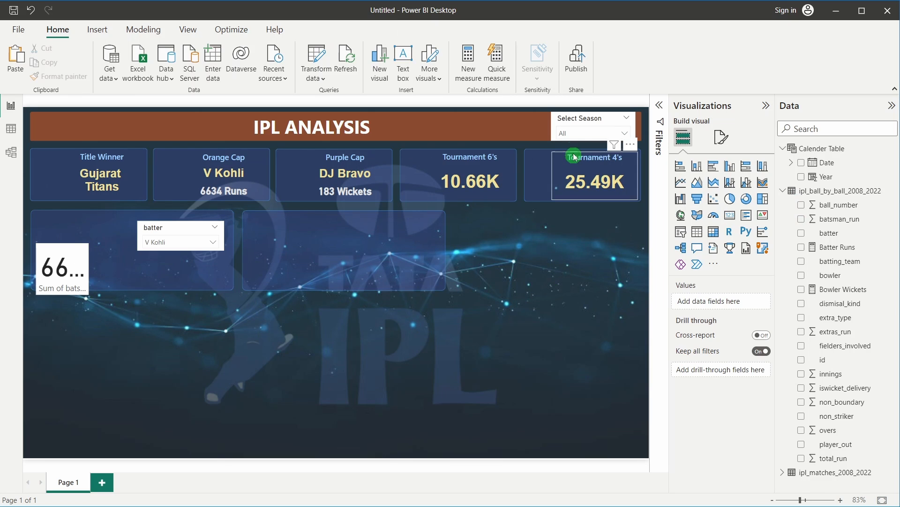
Enable the "Select all" option in the Select Season slicer's selection settings.
left_click(567, 119)
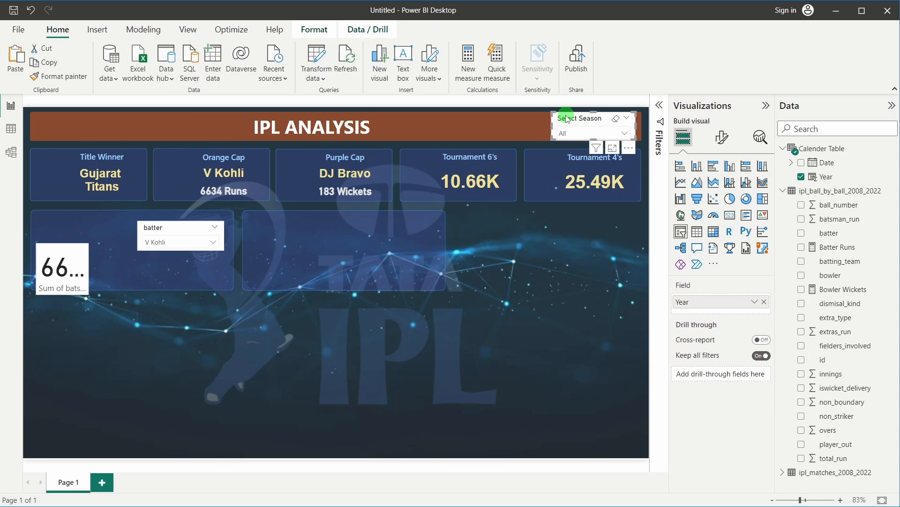
left_click(722, 136)
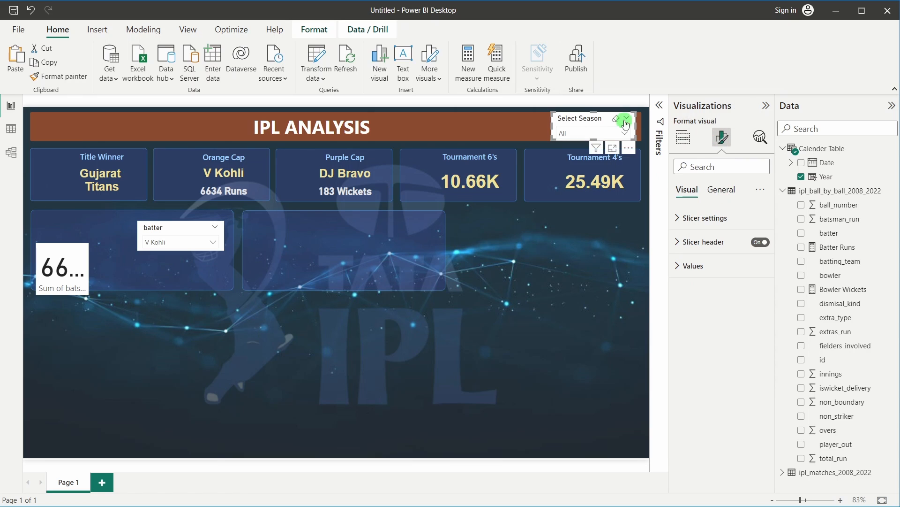
left_click(704, 216)
left_click(703, 304)
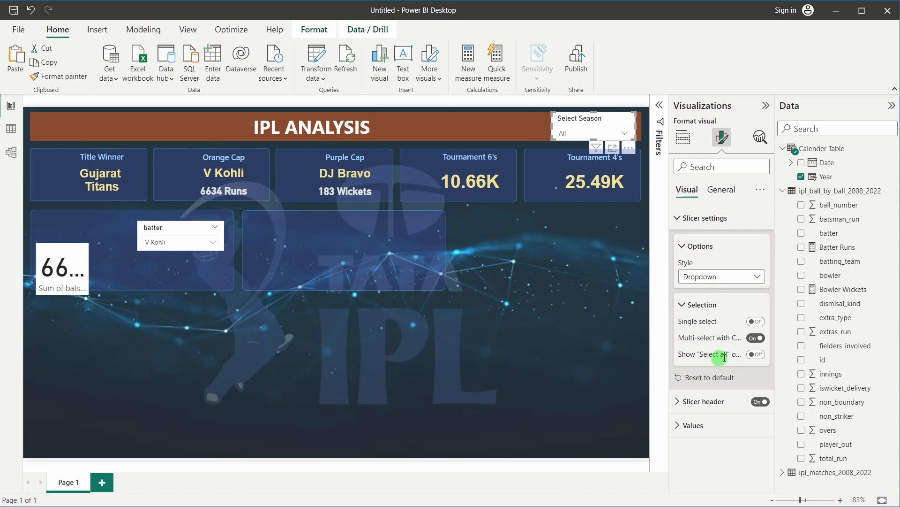
left_click(756, 354)
Select all seasons in the Select Season slicer and check the listed years down to 2022.
left_click(542, 283)
left_click(574, 134)
left_click(575, 149)
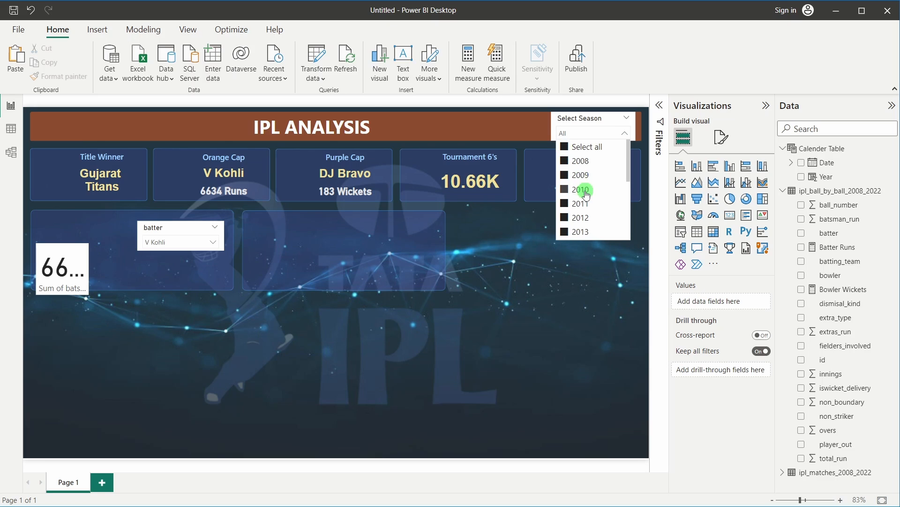
scroll(582, 193, "down", 3)
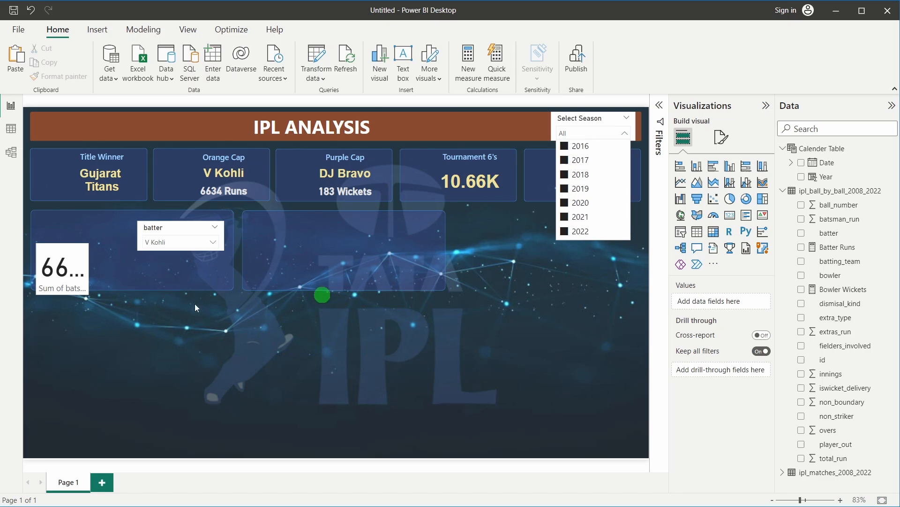
left_click(583, 282)
Widen the sum of batsman_run card enough to fit its full value.
left_click(69, 263)
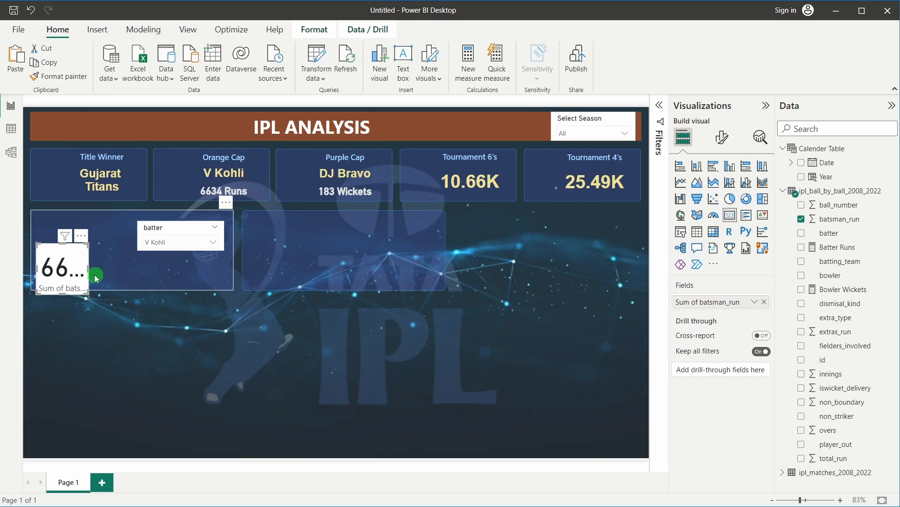
left_click_drag(89, 269, 115, 270)
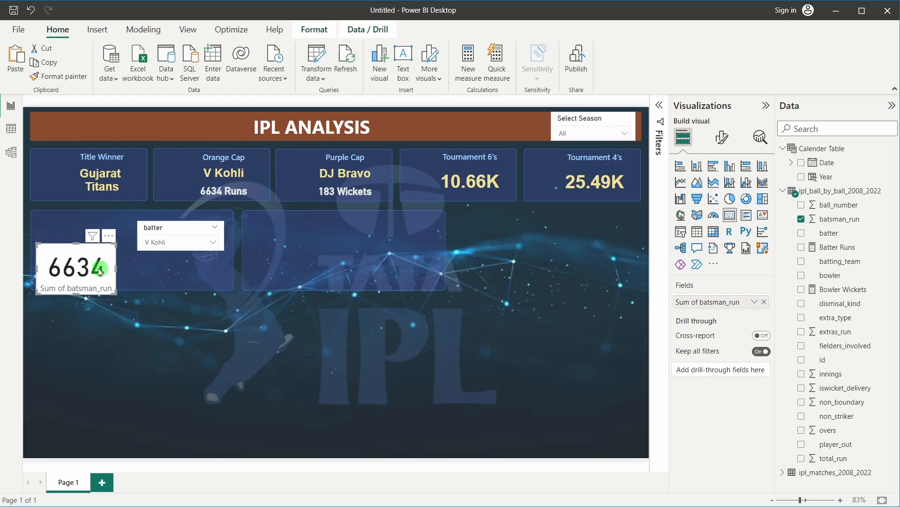
left_click(99, 280)
Format the runs card's callout value as bold at size 16 and hide its category label.
left_click(719, 138)
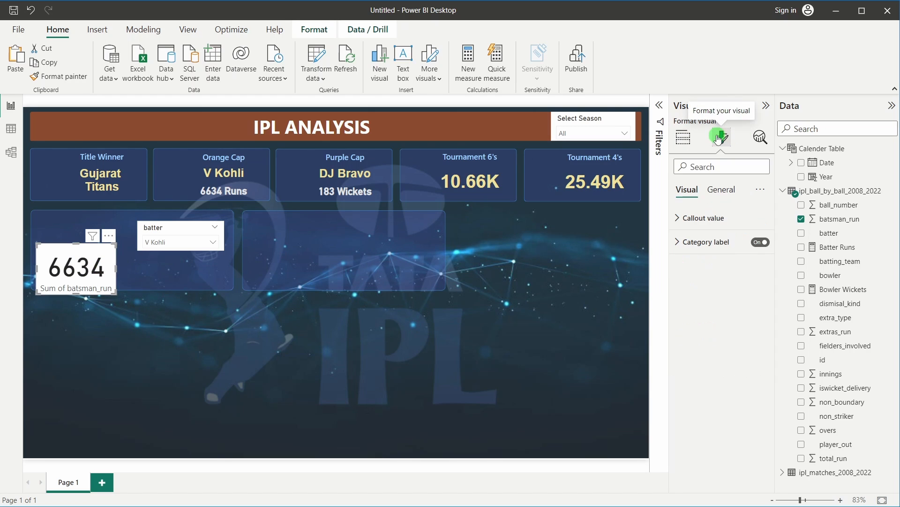
left_click(702, 218)
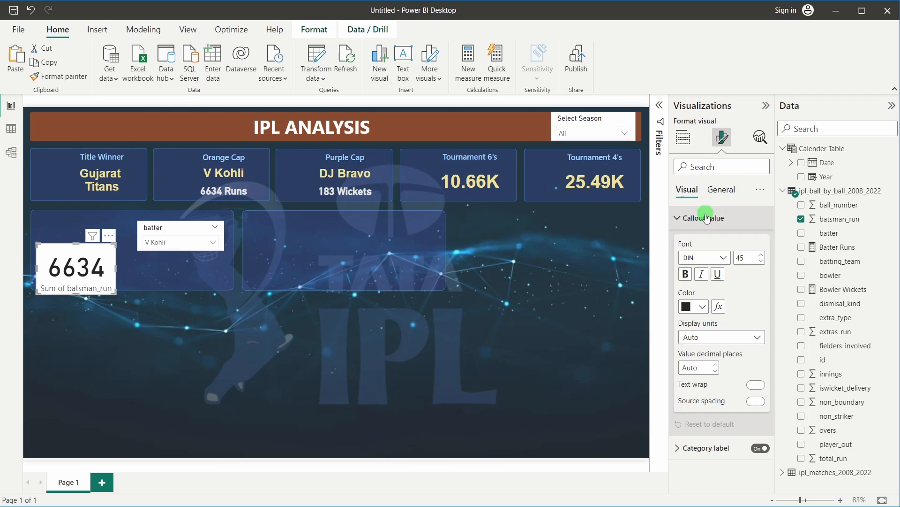
left_click(744, 260)
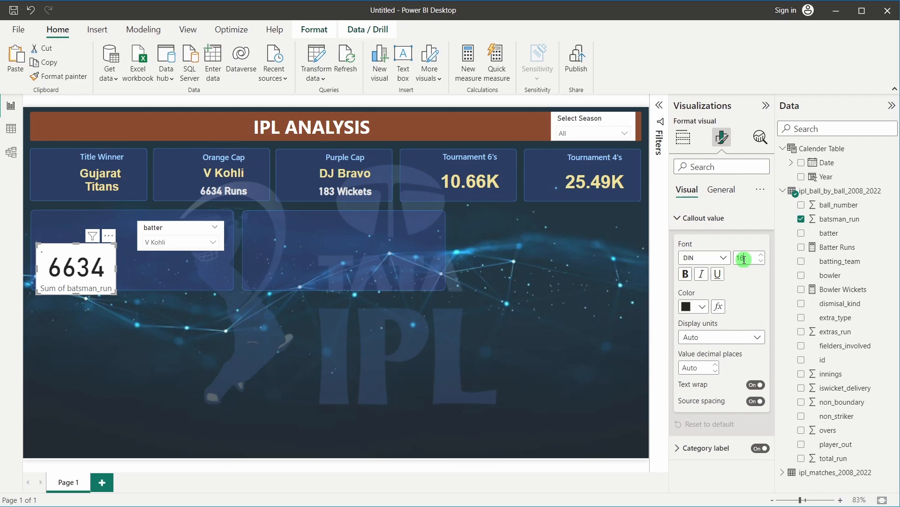
type("16")
left_click(686, 274)
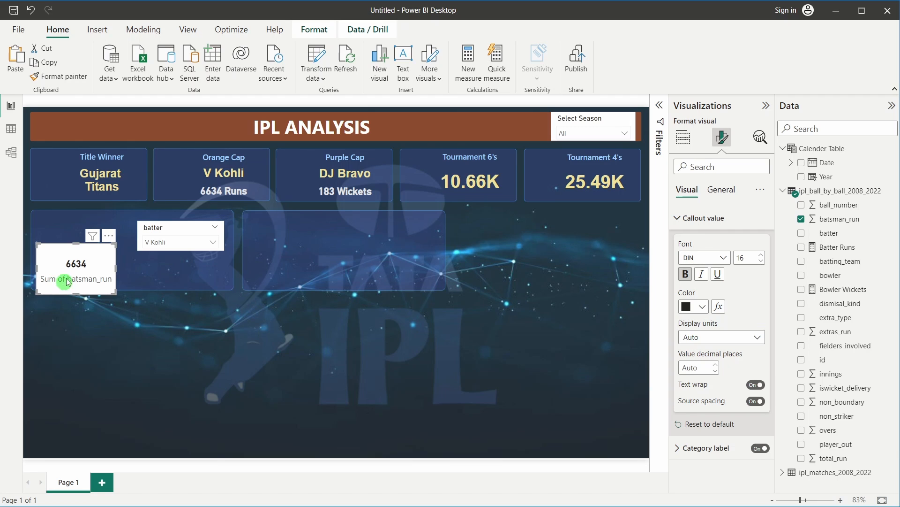
left_click(702, 218)
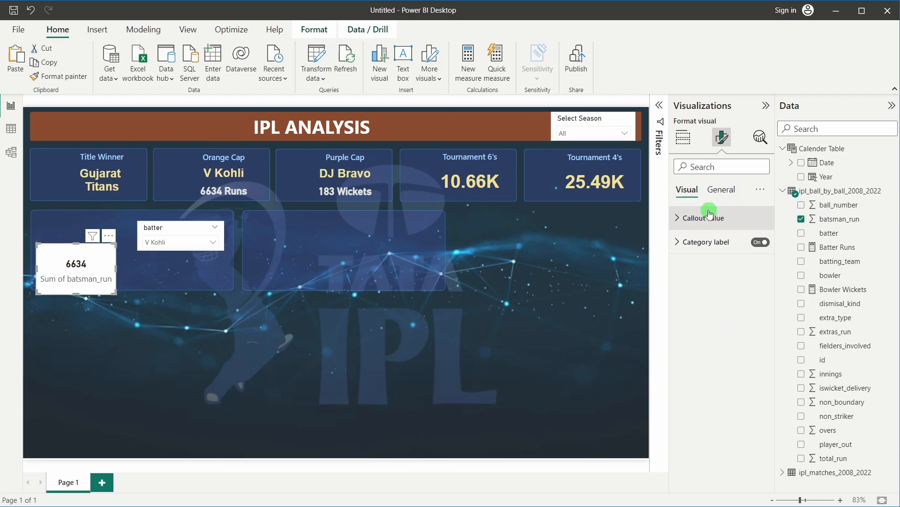
left_click(755, 243)
Give the runs card the centred title "Total Runs" at font size 12.
left_click(720, 189)
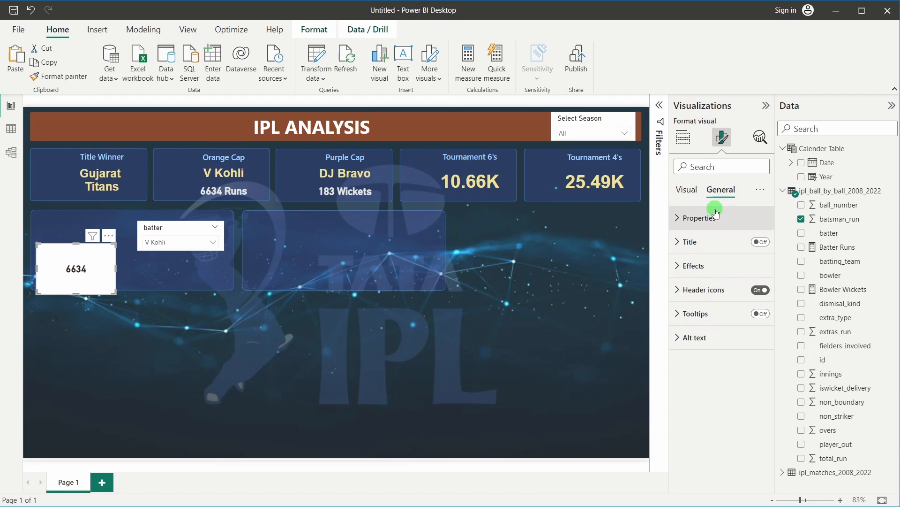
left_click(694, 265)
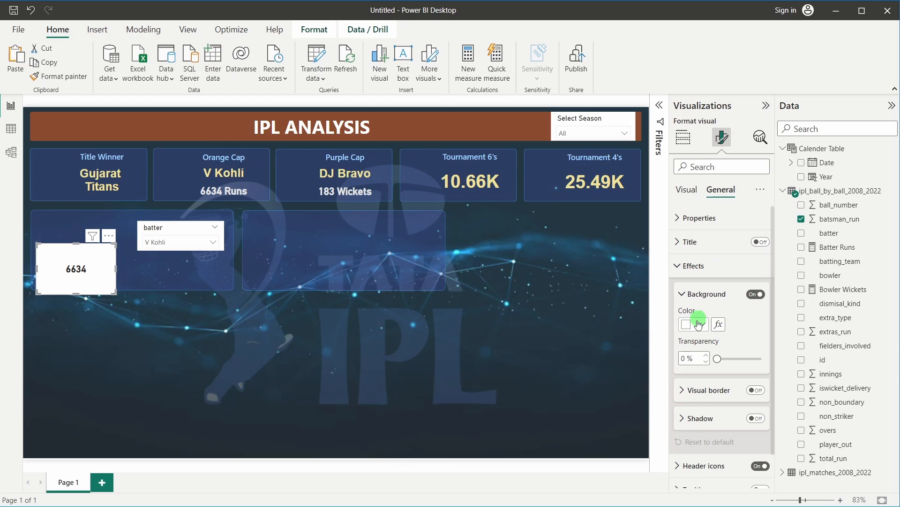
left_click(701, 266)
left_click(758, 242)
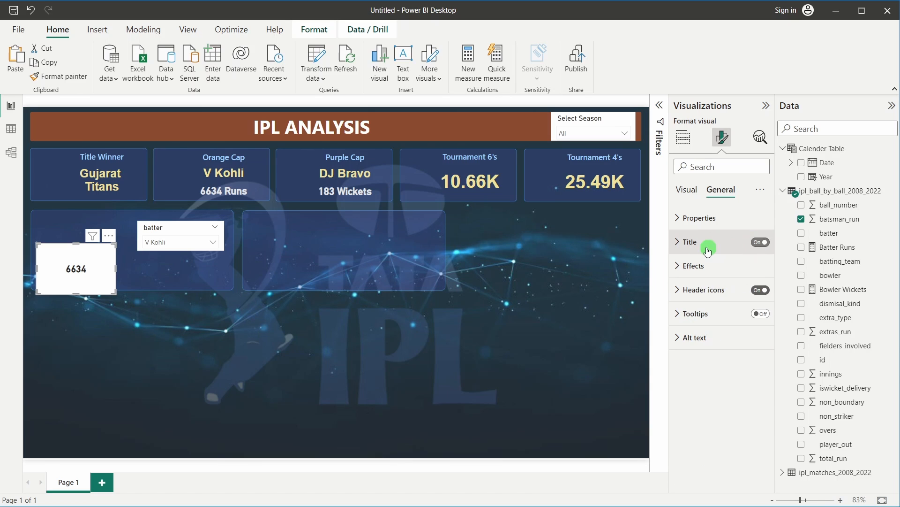
left_click(706, 254)
left_click(700, 300)
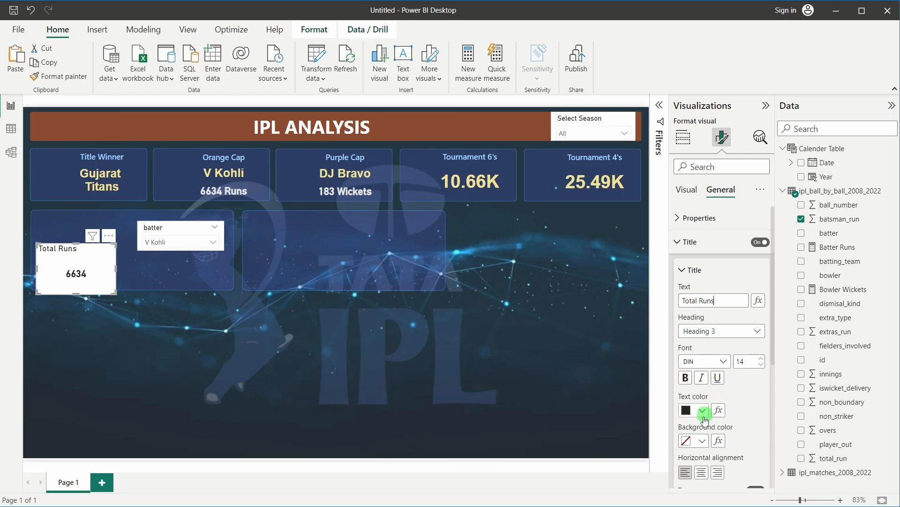
left_click(702, 472)
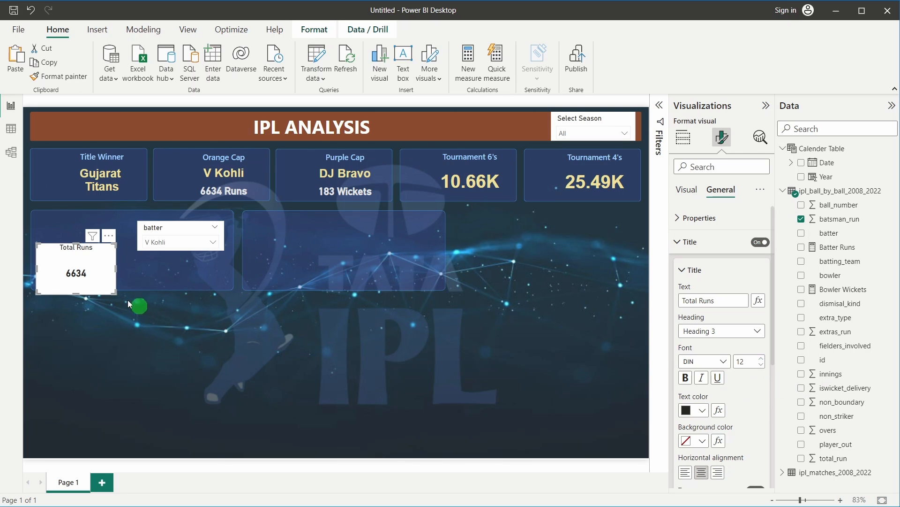
Resize the Total Runs card to height 60 and width 80, and move it slightly down inside the first large rectangle.
left_click_drag(76, 295, 75, 282)
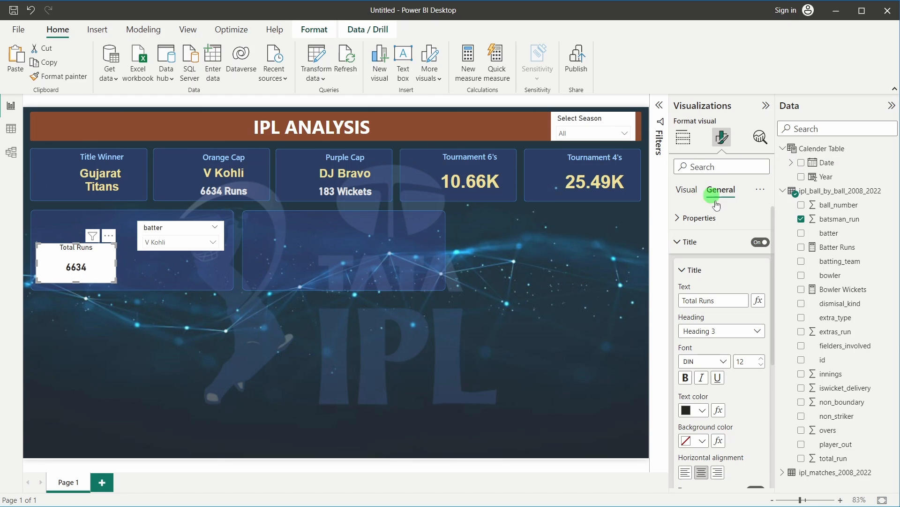
left_click(707, 218)
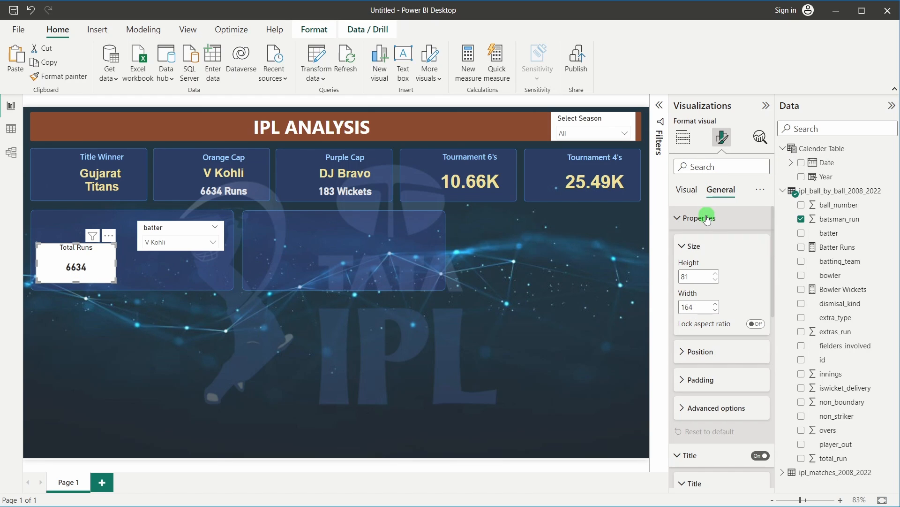
left_click(696, 275)
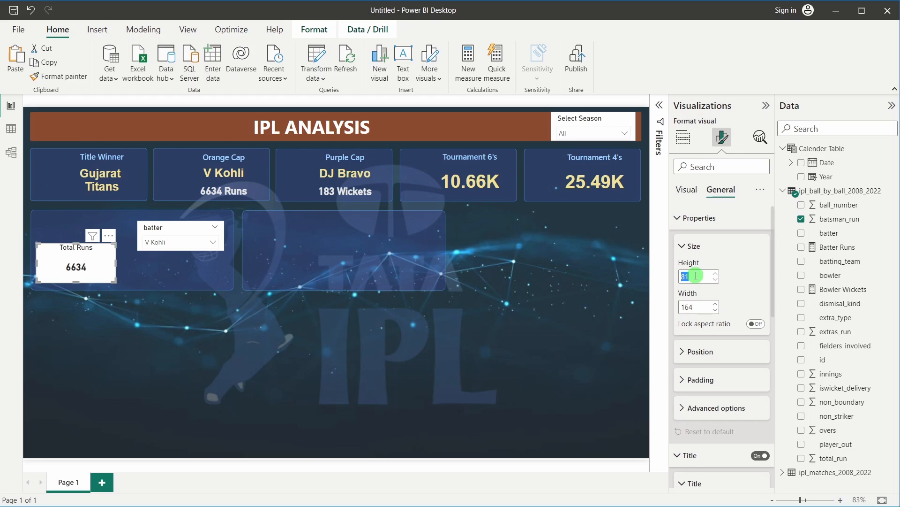
type("60")
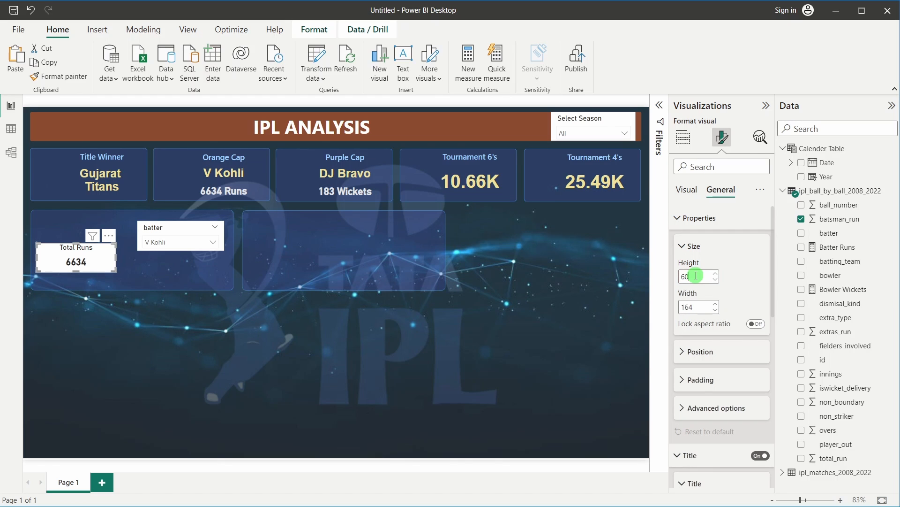
left_click(692, 310)
type("8")
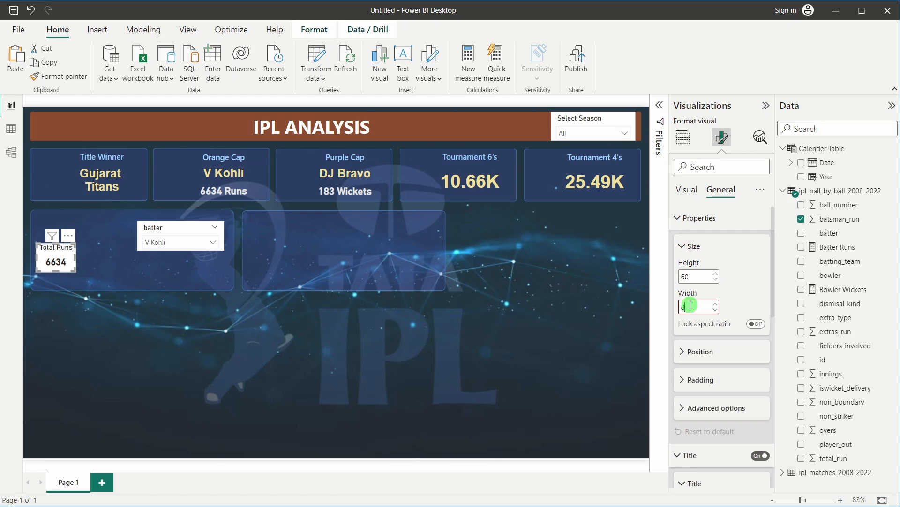
type("20")
left_click_drag(61, 256, 65, 267)
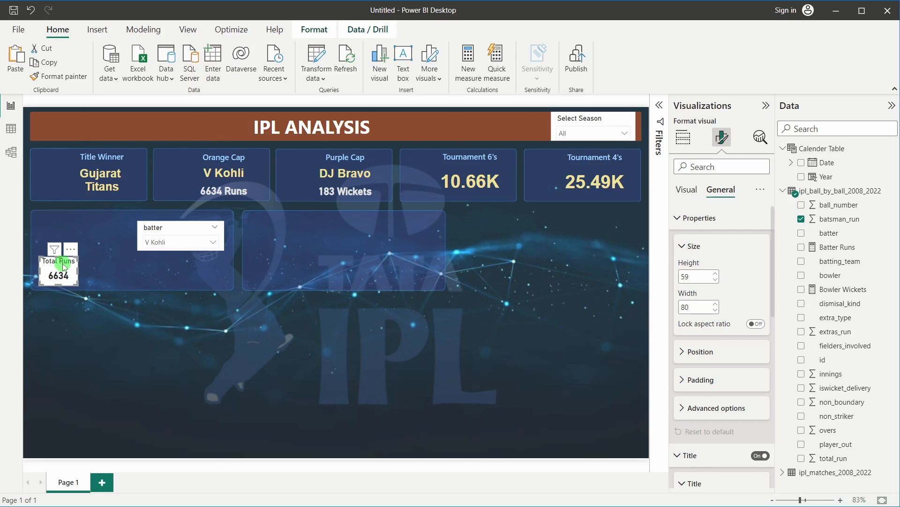
left_click(72, 323)
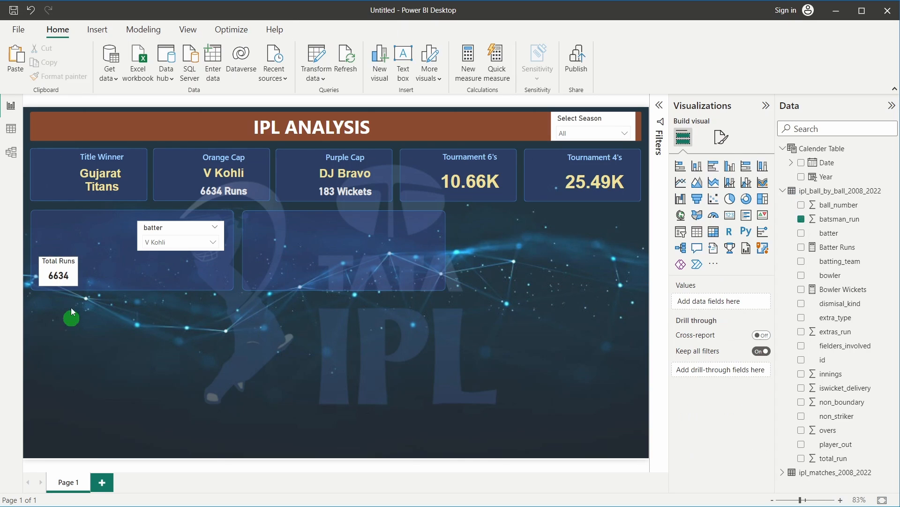
left_click(58, 270)
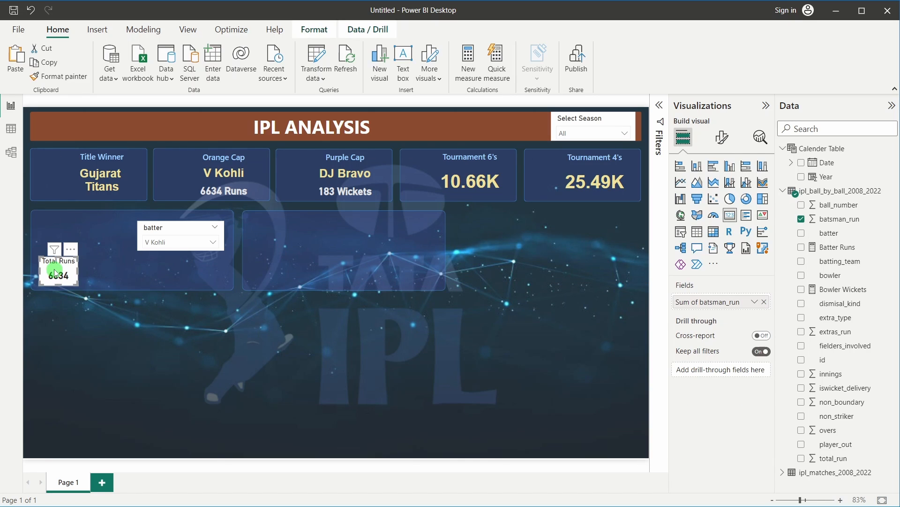
left_click(723, 138)
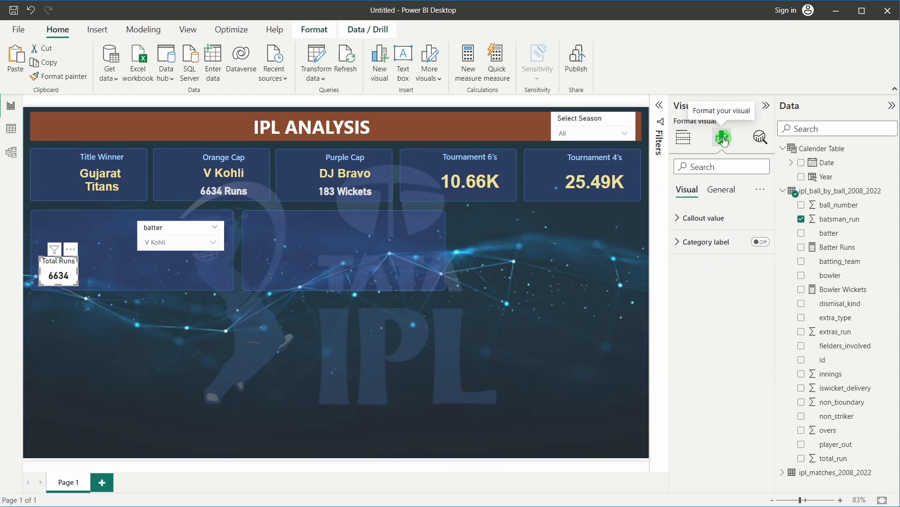
left_click(189, 337)
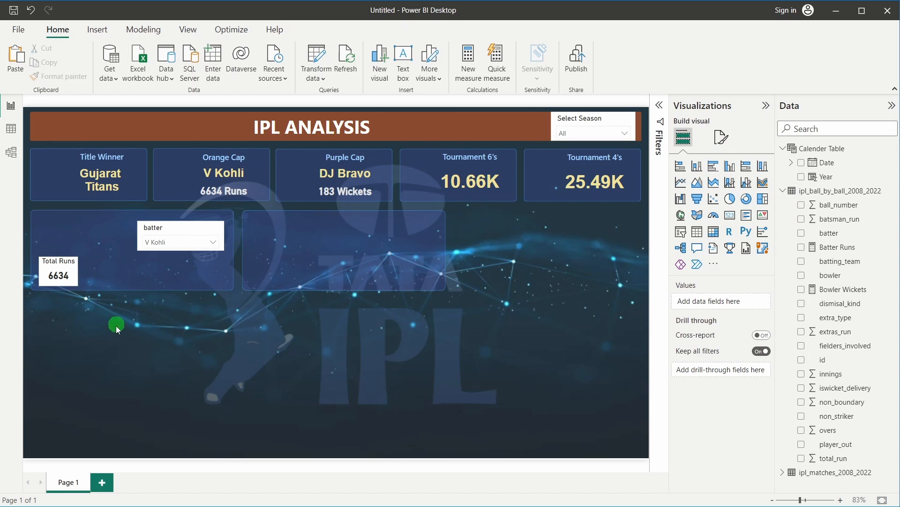
Duplicate the Total Runs card, place the copy beside the original, and remove the batsman_run field from the copy.
left_click(56, 272)
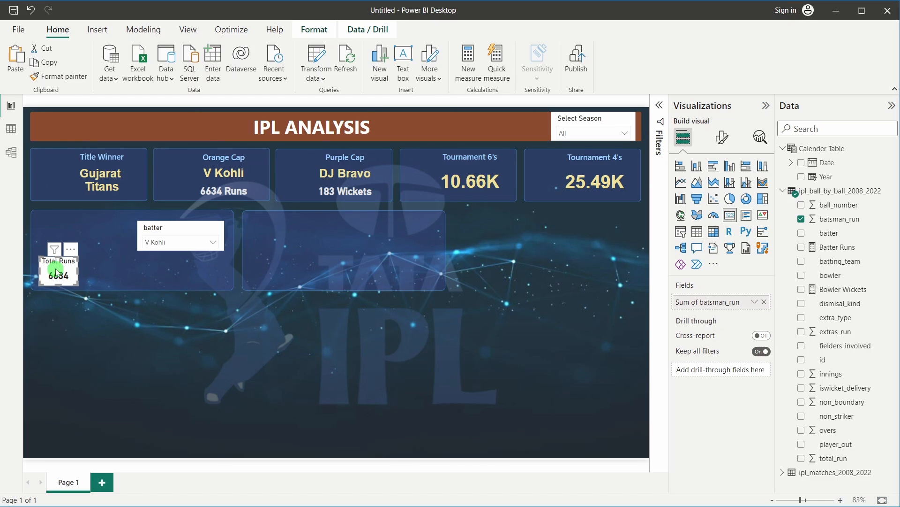
left_click_drag(56, 272, 108, 268)
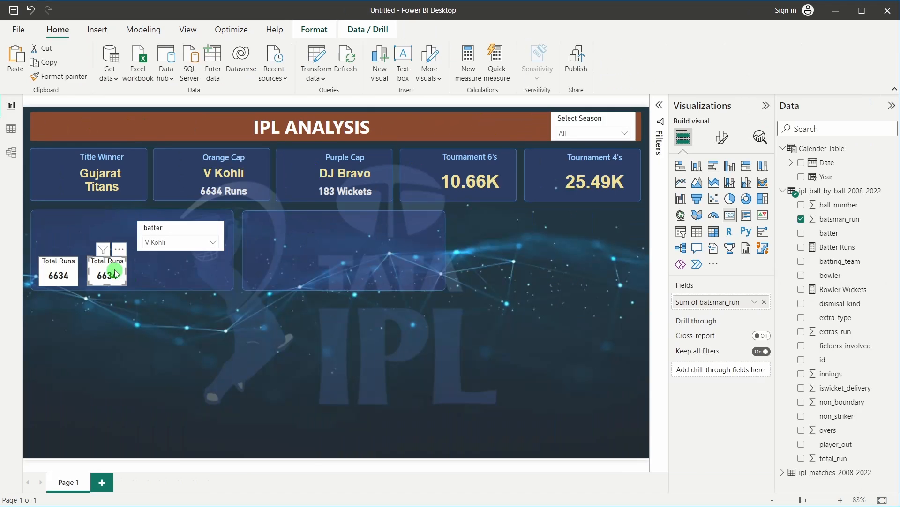
left_click_drag(115, 272, 116, 272)
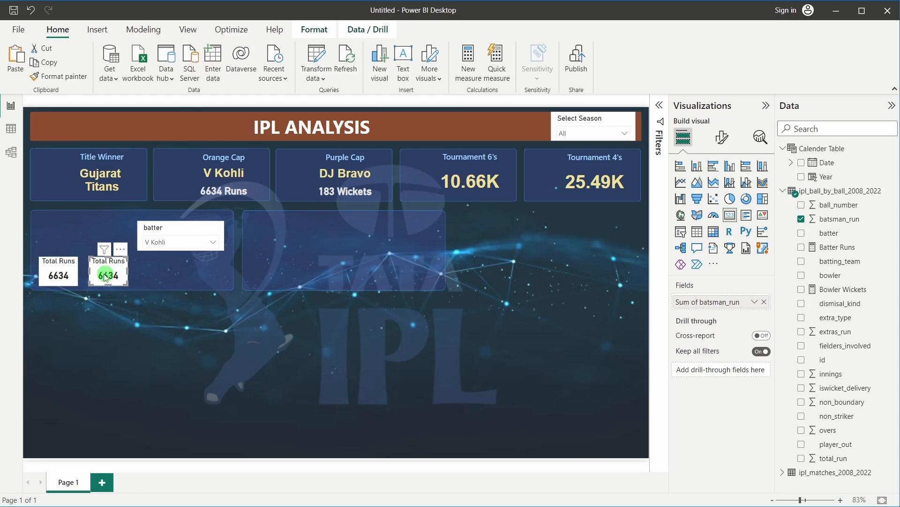
left_click(764, 302)
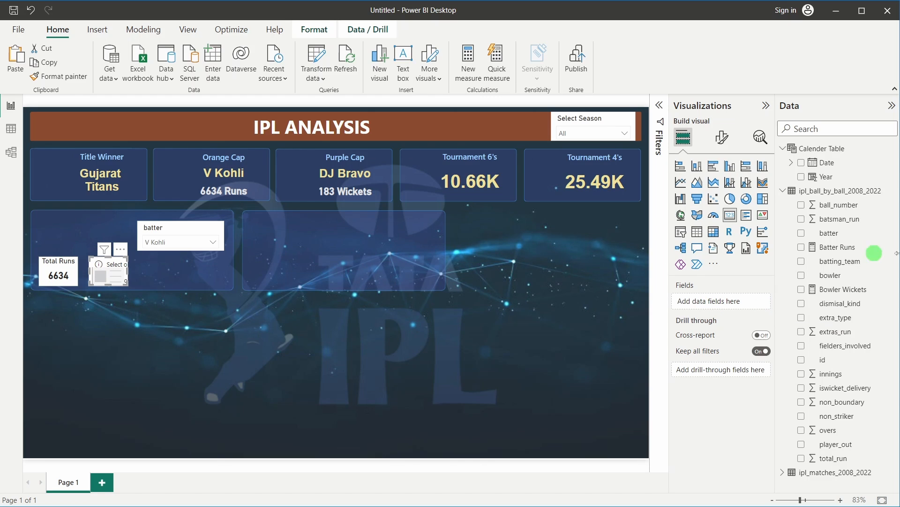
Examine the batsman_run and non_boundary filter settings applied to the Tournament 6's card.
left_click(471, 187)
left_click(722, 137)
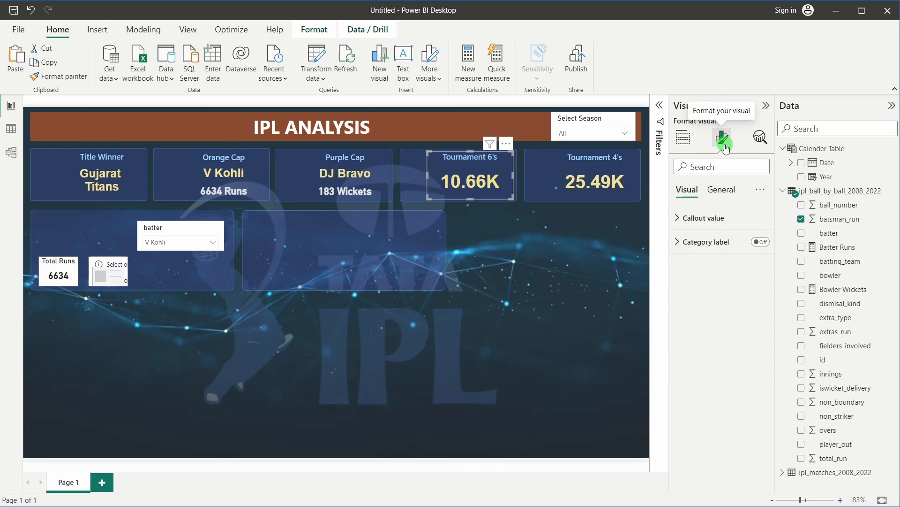
left_click(660, 106)
left_click(684, 136)
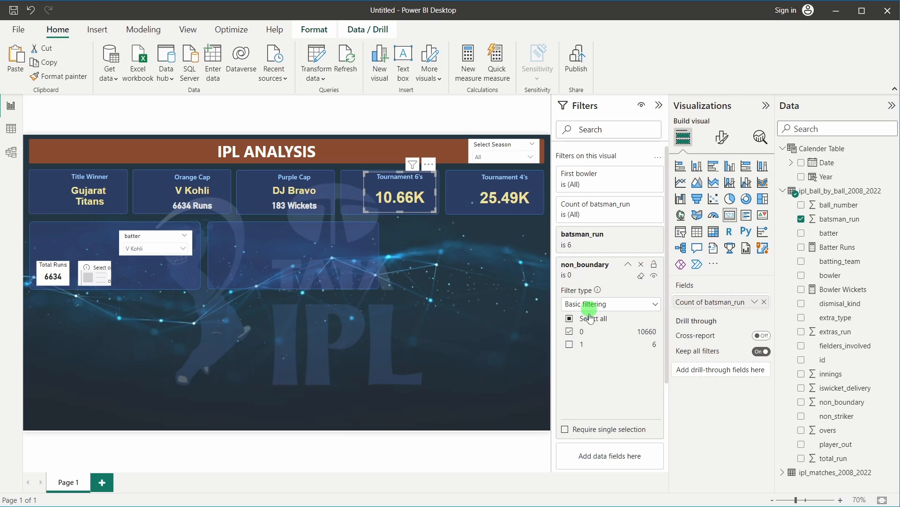
left_click(586, 240)
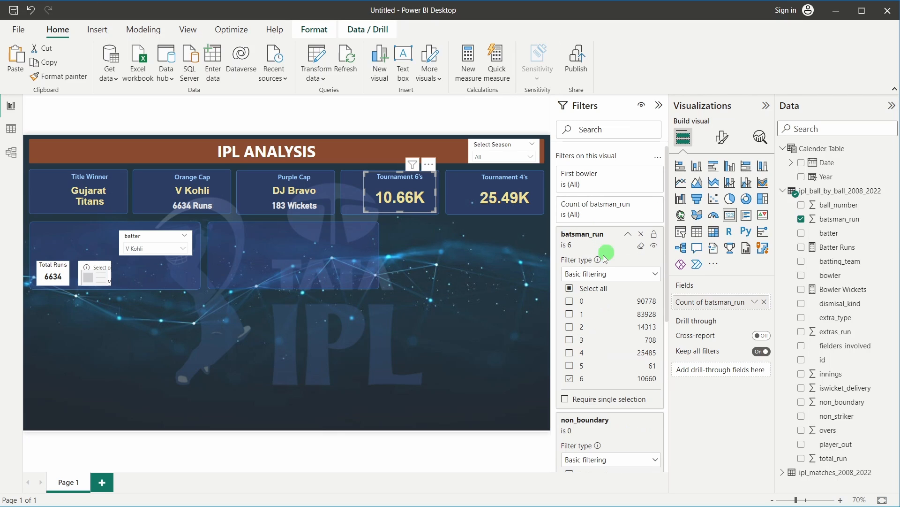
left_click(659, 105)
left_click(766, 105)
Add batsman_run to the empty card beside Total Runs and summarize it by Count.
left_click(134, 274)
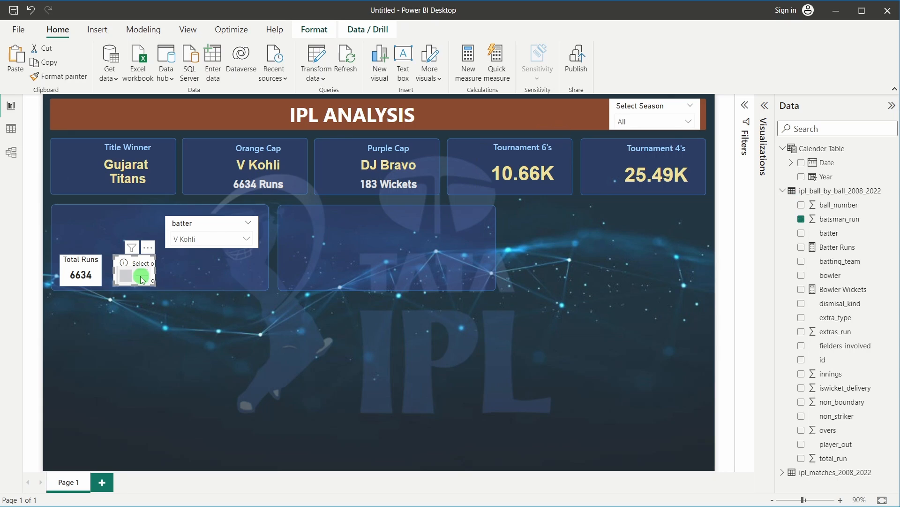
left_click(765, 105)
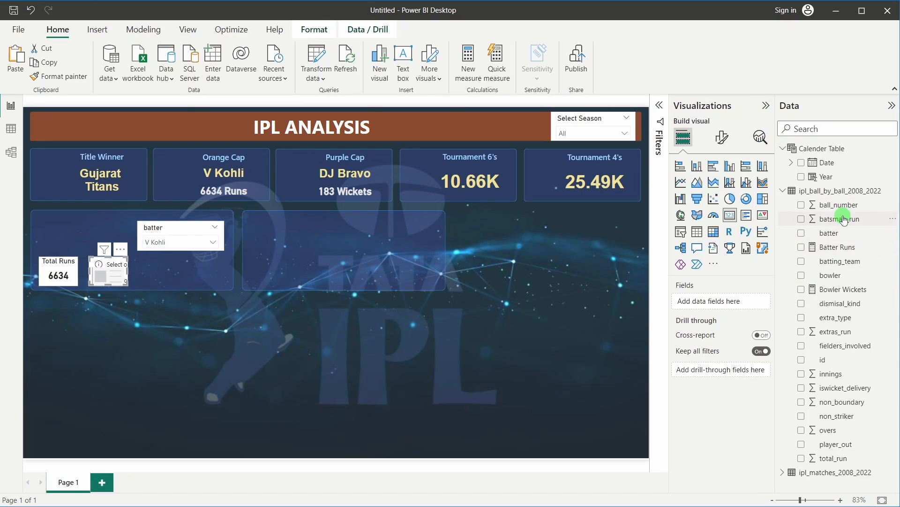
left_click_drag(843, 219, 732, 301)
left_click(755, 301)
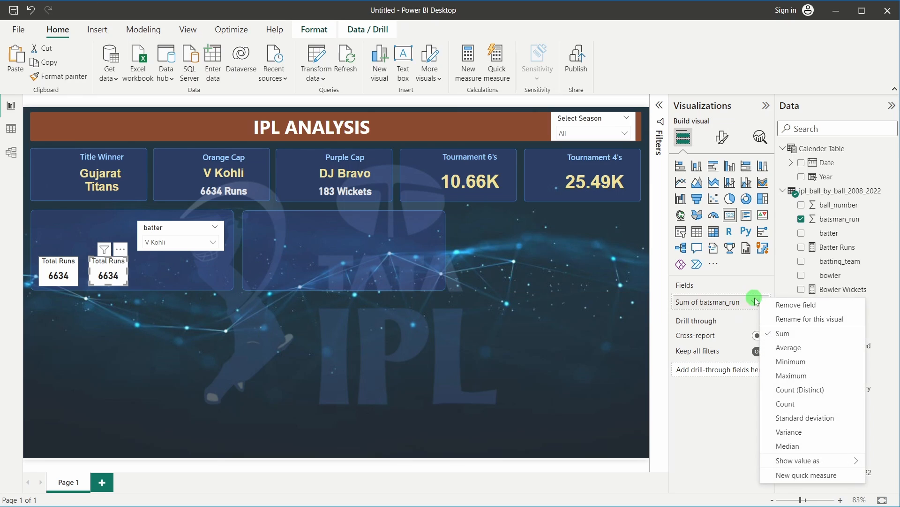
left_click(781, 403)
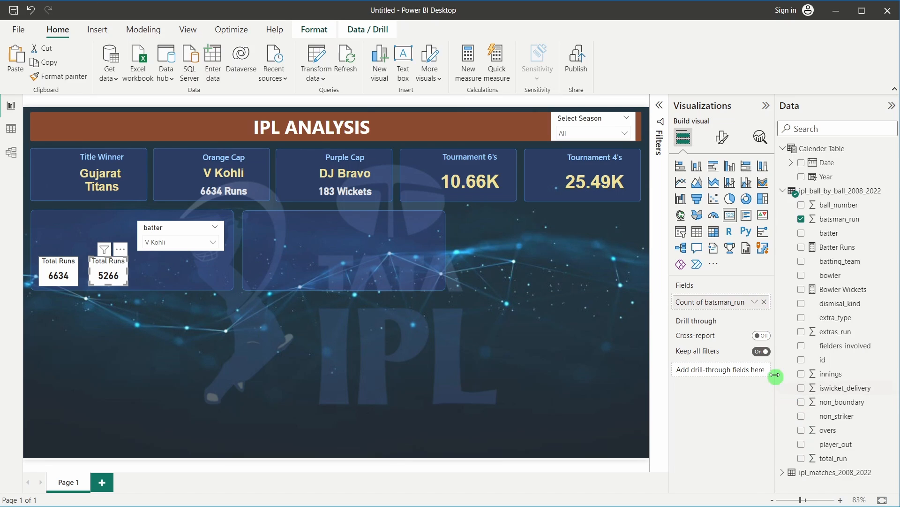
Filter the second batting card by batsman_run, using basic filtering with only the value 6 selected.
left_click(660, 118)
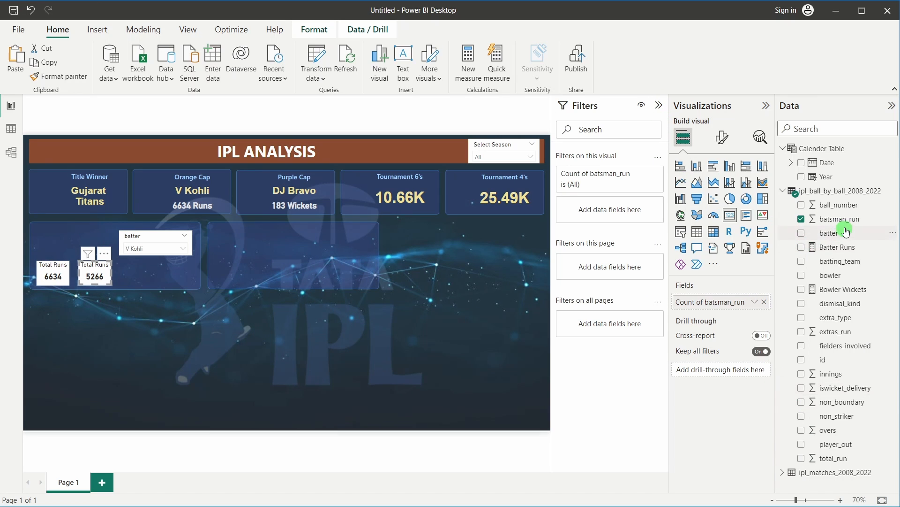
left_click_drag(843, 219, 612, 205)
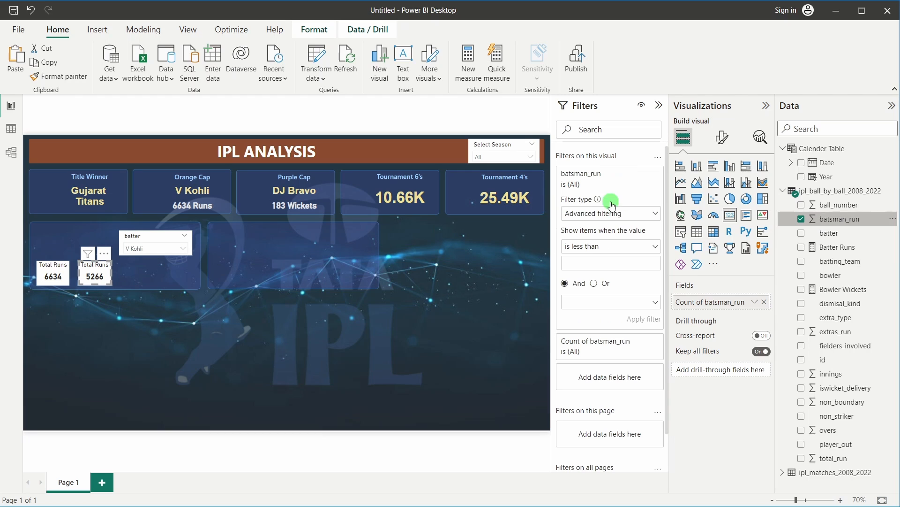
left_click(657, 215)
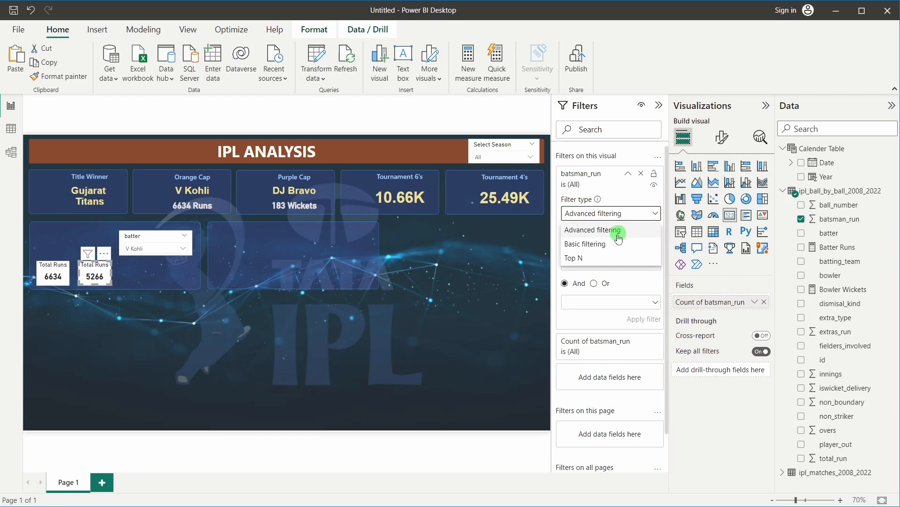
left_click(610, 244)
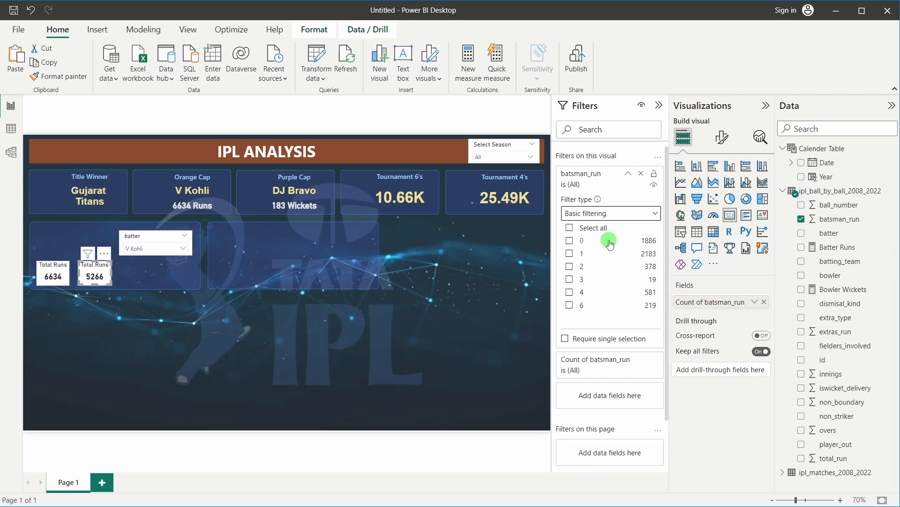
left_click(569, 305)
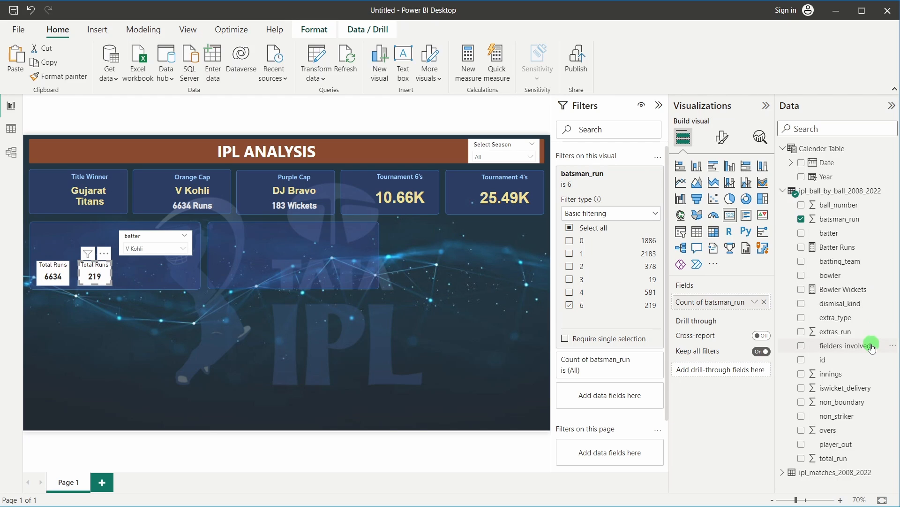
Add non_boundary as a visual-level filter on the second batting card, using basic filtering with only 0 selected.
left_click_drag(855, 404, 627, 389)
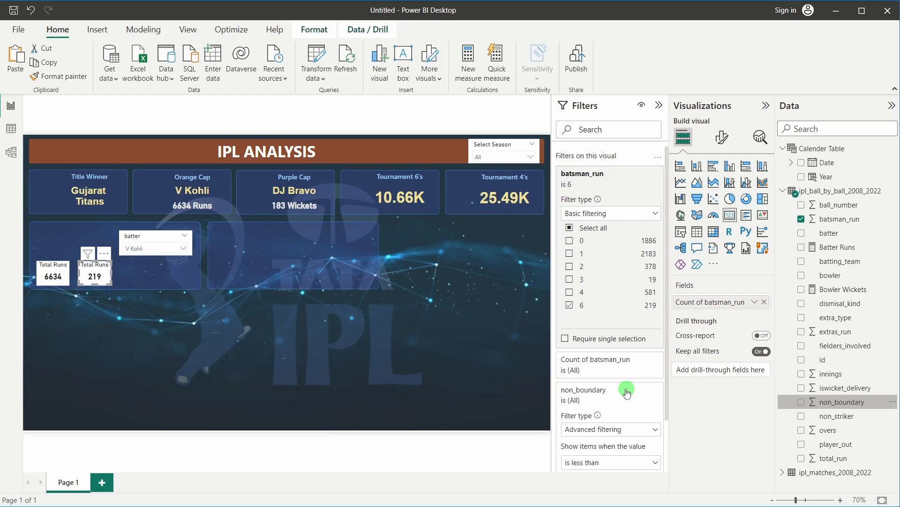
scroll(625, 388, "down", 3)
left_click(585, 284)
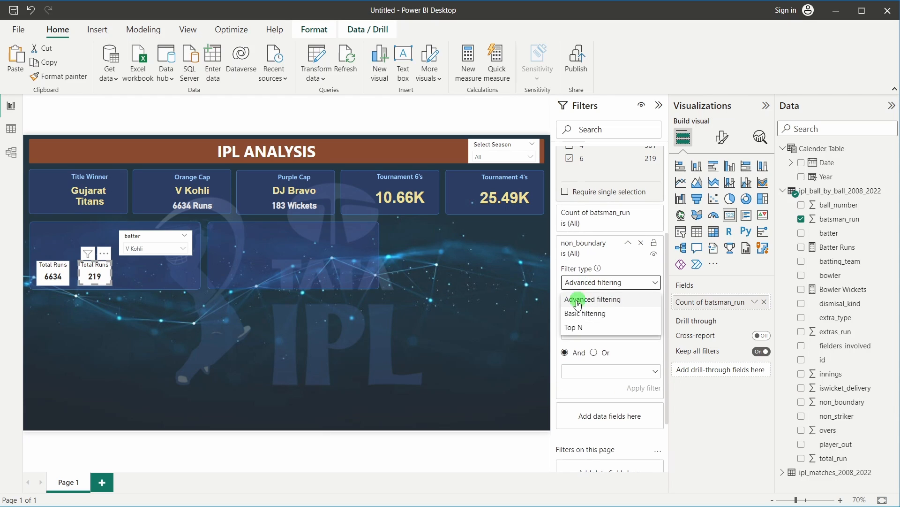
left_click(572, 312)
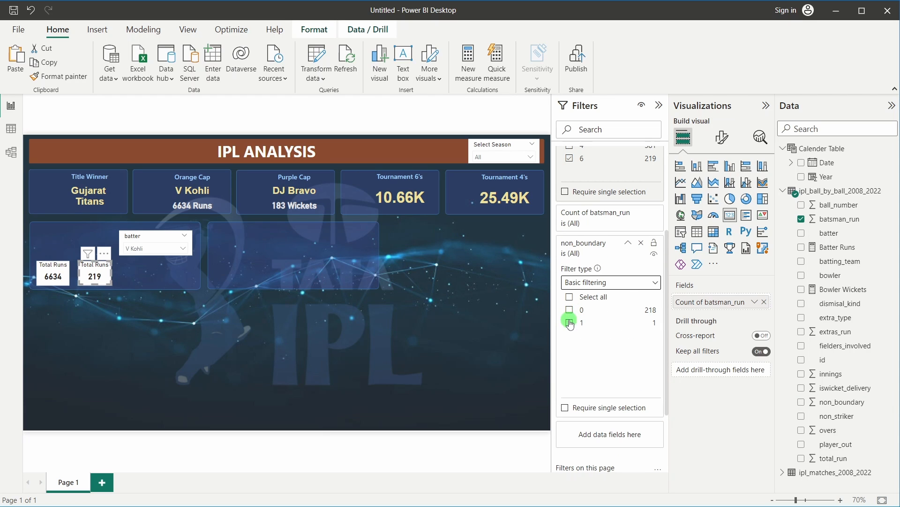
left_click(570, 311)
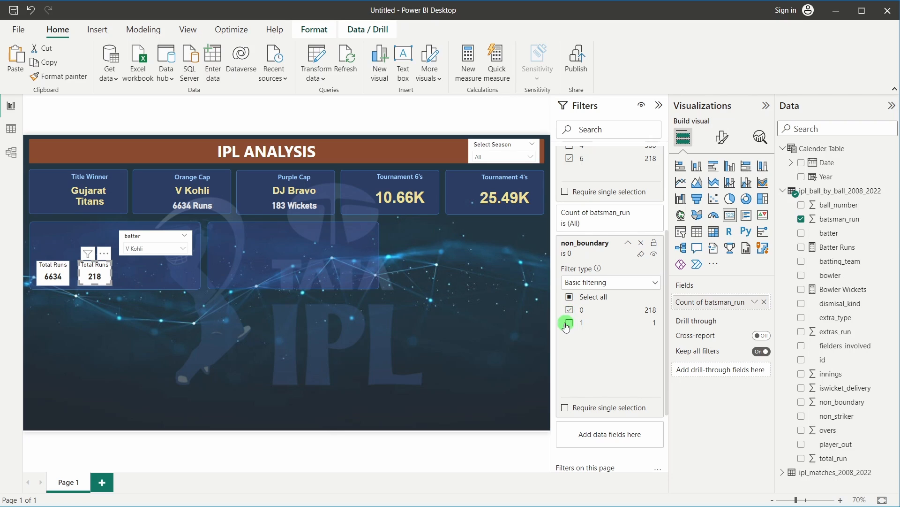
left_click(339, 351)
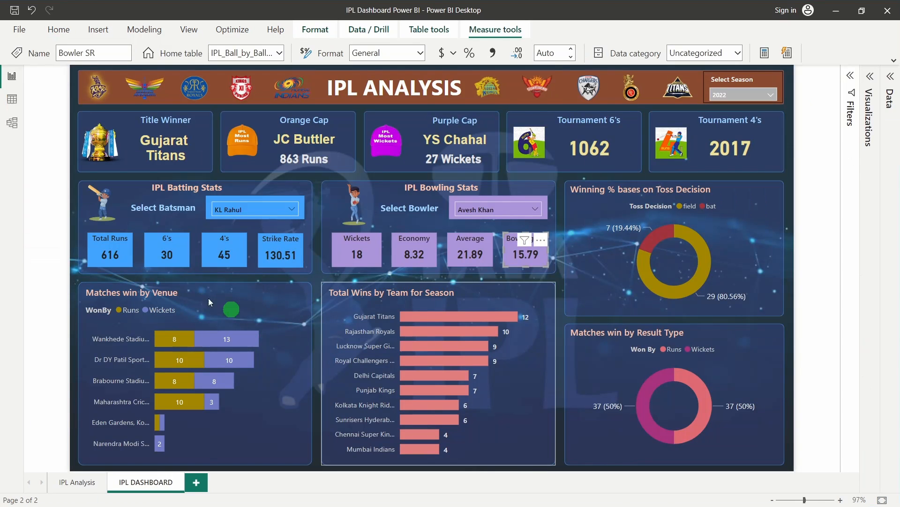
In the finished IPL Dashboard report, search the Select Batsman slicer for "koh" and choose V Kohli.
left_click(233, 208)
left_click(230, 222)
type("kl")
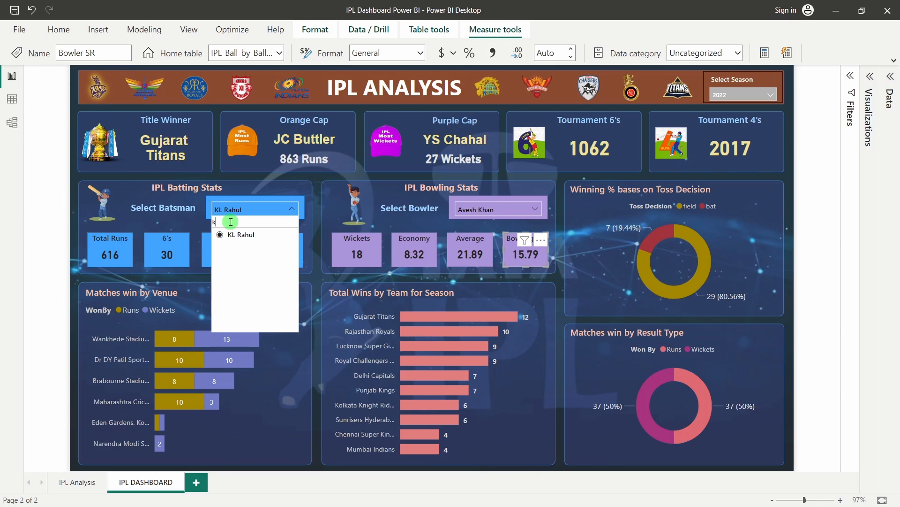
type("koh")
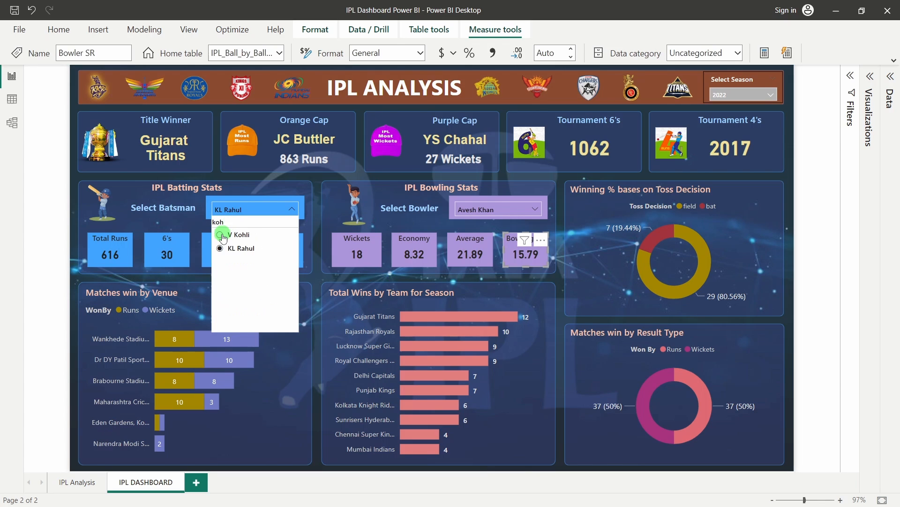
left_click(220, 234)
left_click(51, 327)
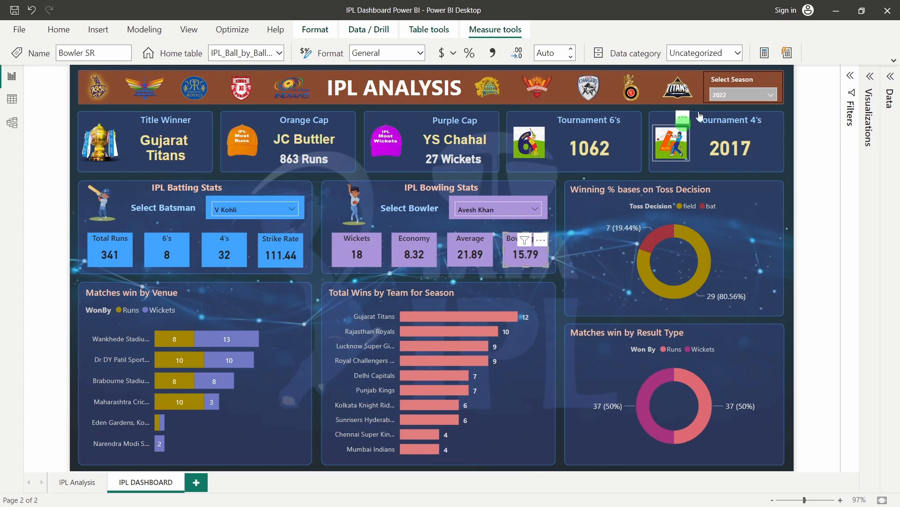
Select all seasons in the finished dashboard's Select Season slicer to check the batsman's 6's count.
left_click(756, 96)
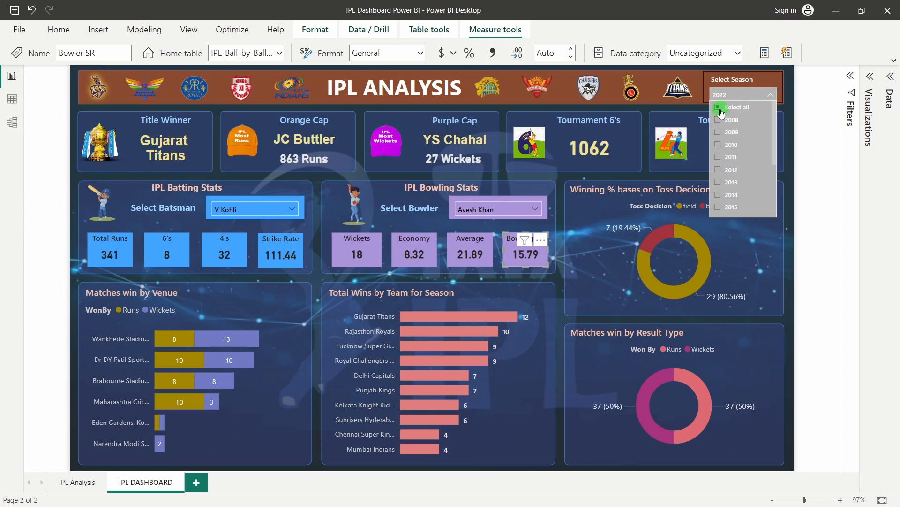
left_click(721, 114)
left_click(72, 251)
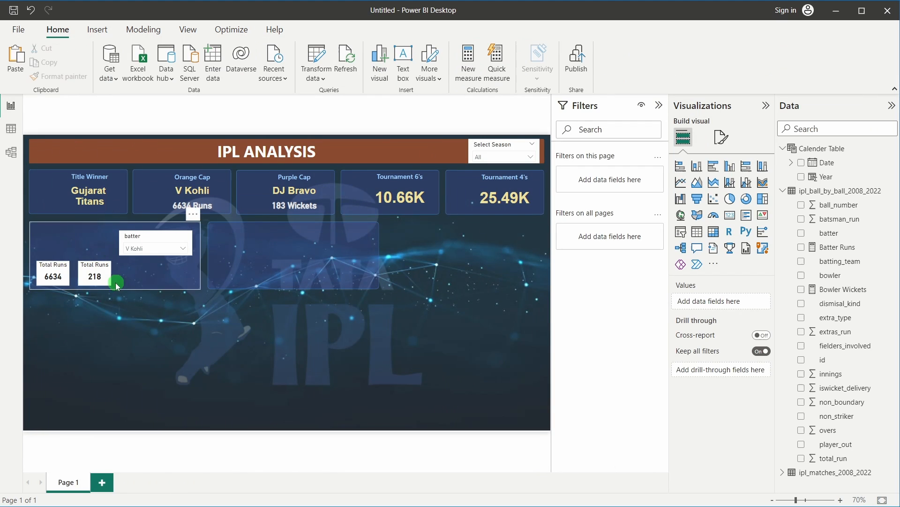
Back in the untitled report, duplicate the filtered count card and place the copy beside it under the batter slicer.
left_click(659, 105)
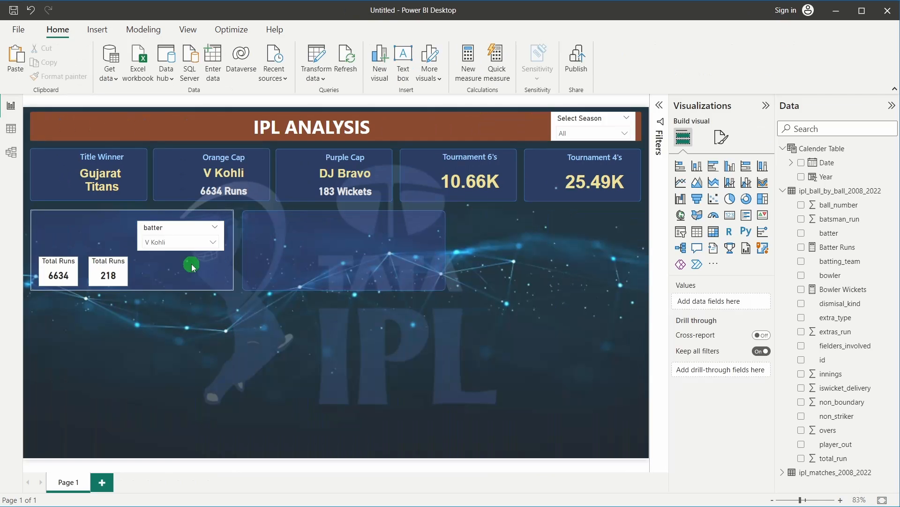
left_click(114, 276)
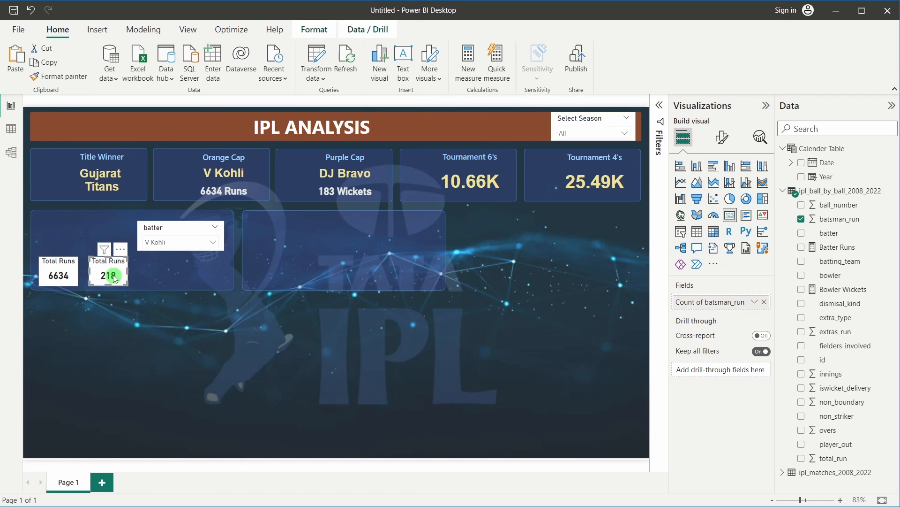
key("ctrl+c")
key("ctrl+v")
left_click_drag(114, 275, 152, 271)
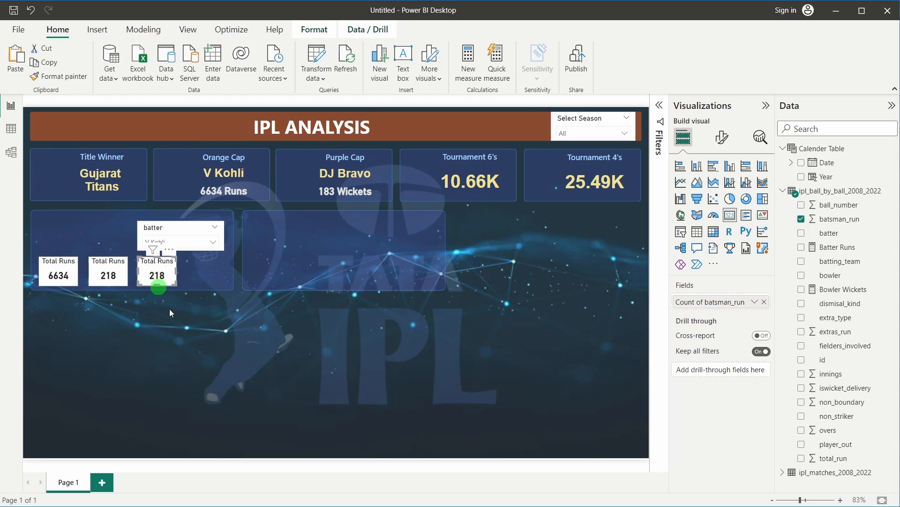
left_click(230, 358)
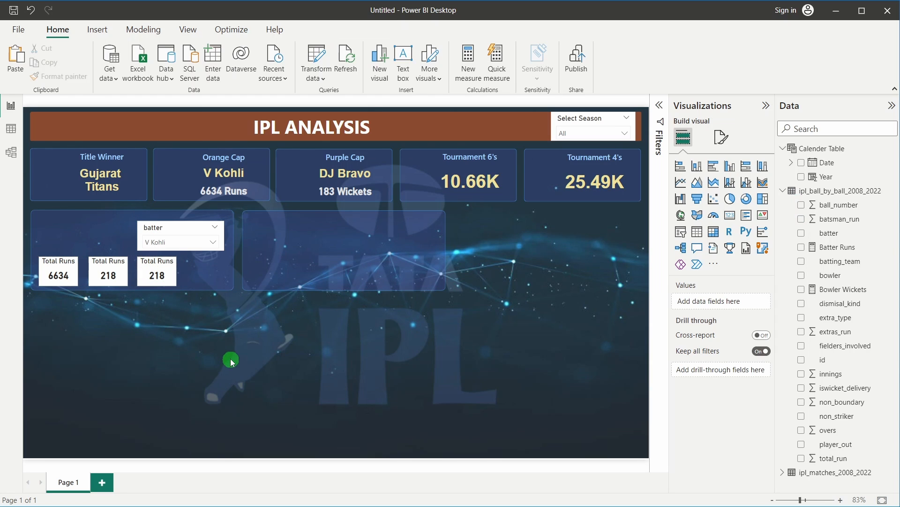
Change the title of the middle batting card to "6's".
left_click(114, 276)
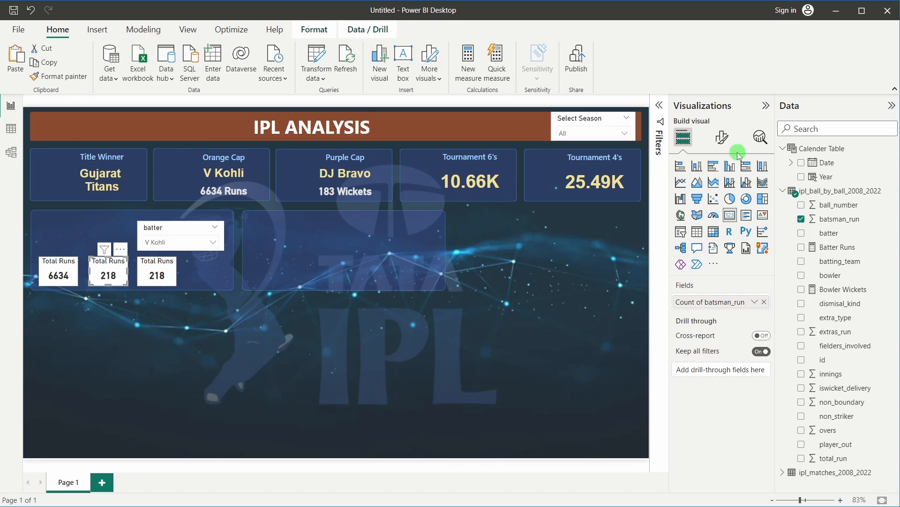
left_click(723, 137)
left_click(721, 189)
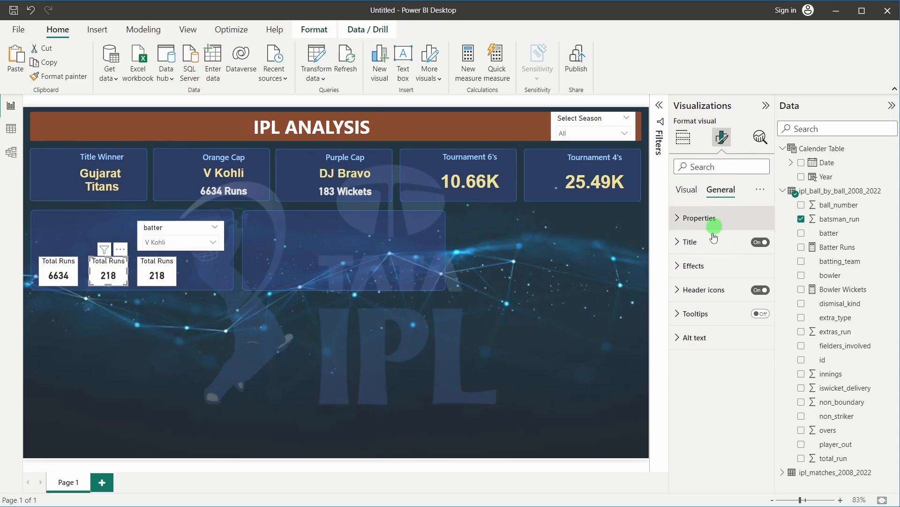
left_click(713, 264)
left_click(722, 242)
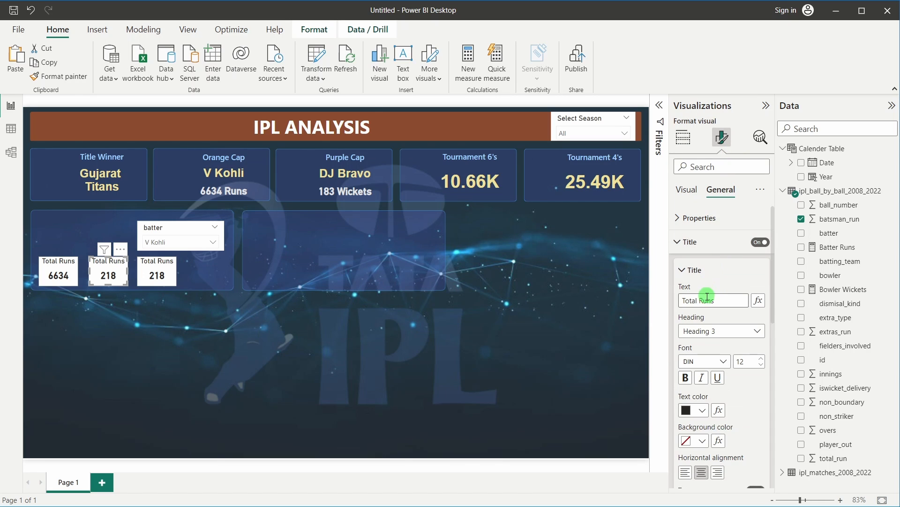
type("6's")
Change the title of the third batting card to "4's".
left_click(147, 268)
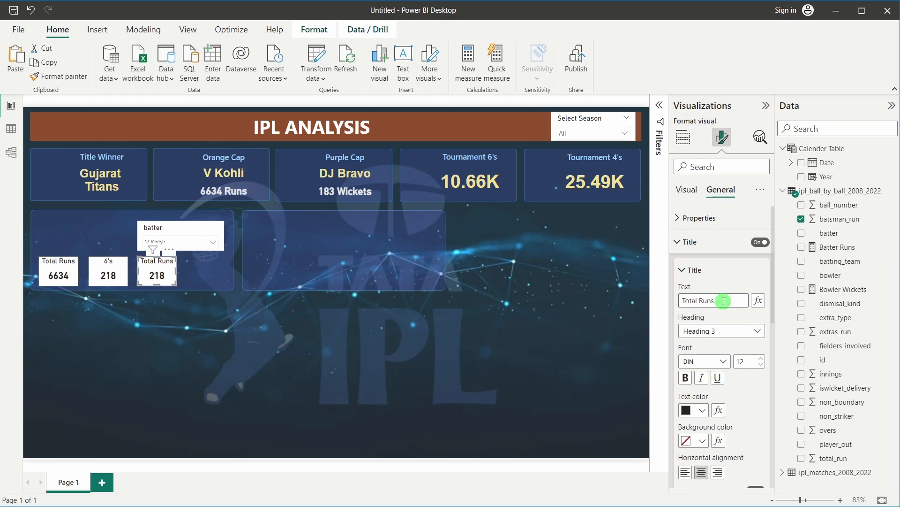
left_click_drag(724, 301, 659, 315)
type("4's")
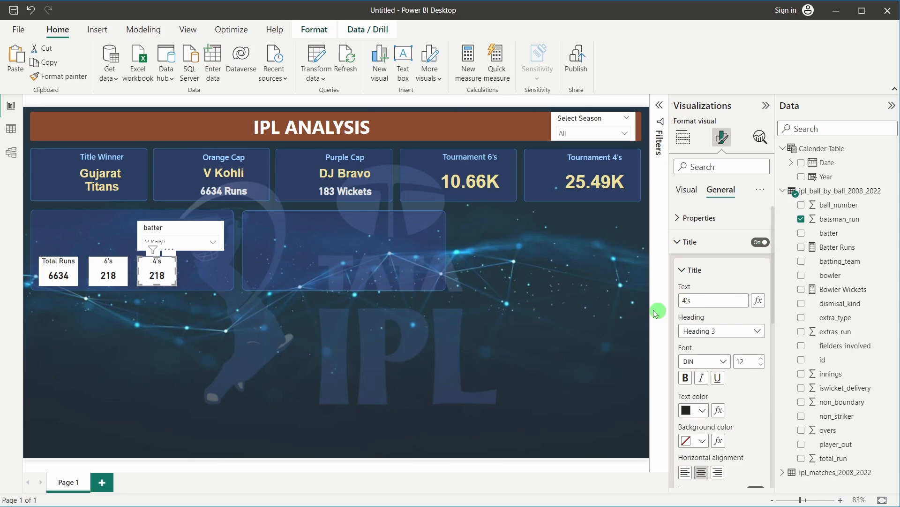
left_click(200, 359)
Change the 4's card's batsman_run filter so that only the value 4 is selected instead of 6.
left_click(164, 276)
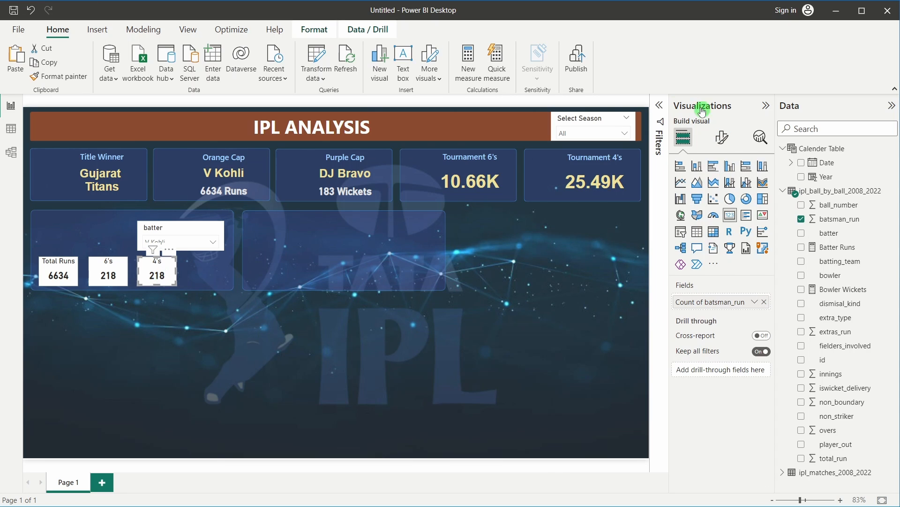
left_click(661, 109)
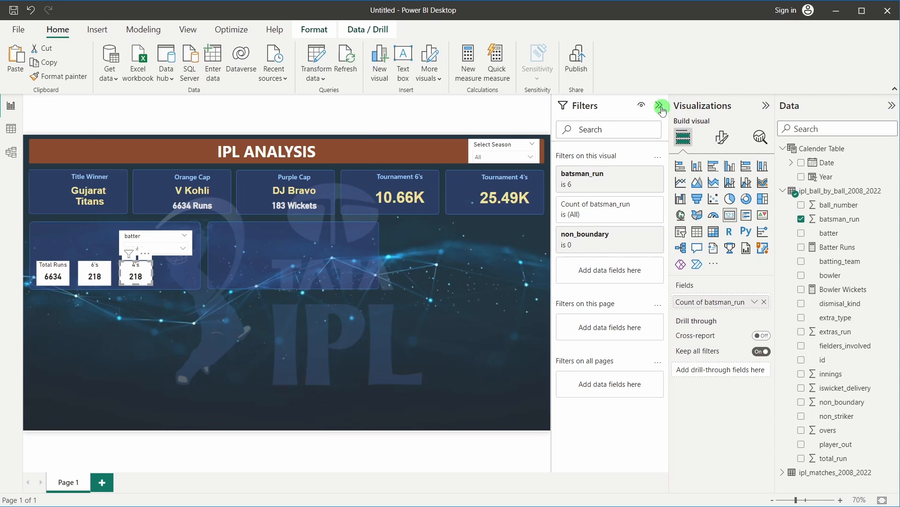
left_click(594, 190)
left_click(569, 305)
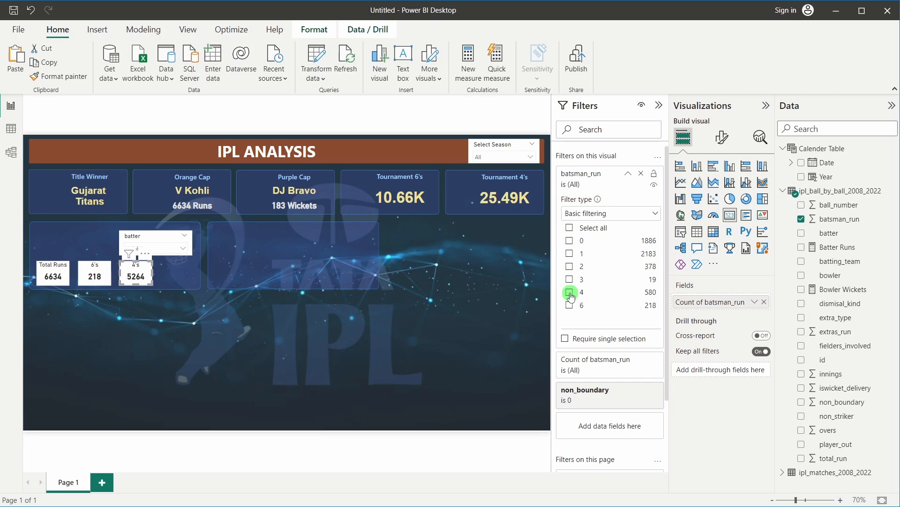
left_click(569, 292)
left_click(256, 328)
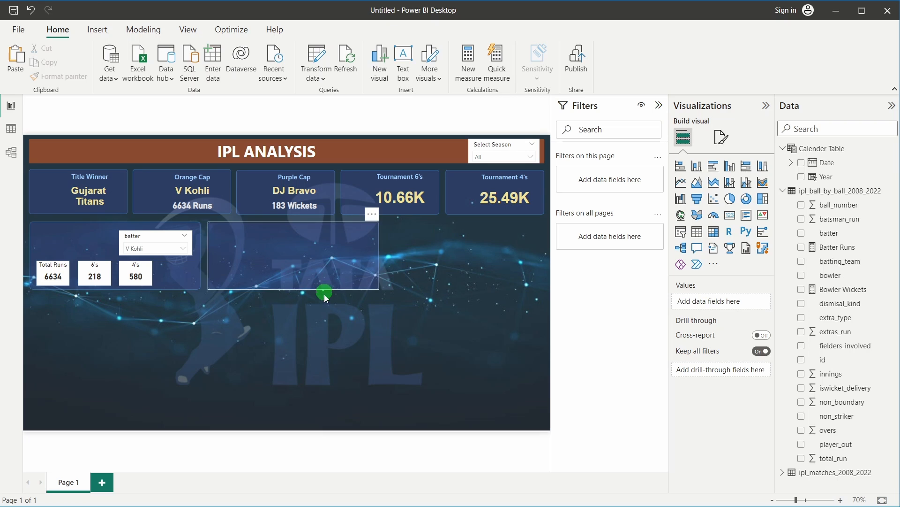
Switch to the browser and read how batting strike rate is calculated in the cricket search result.
left_click(659, 105)
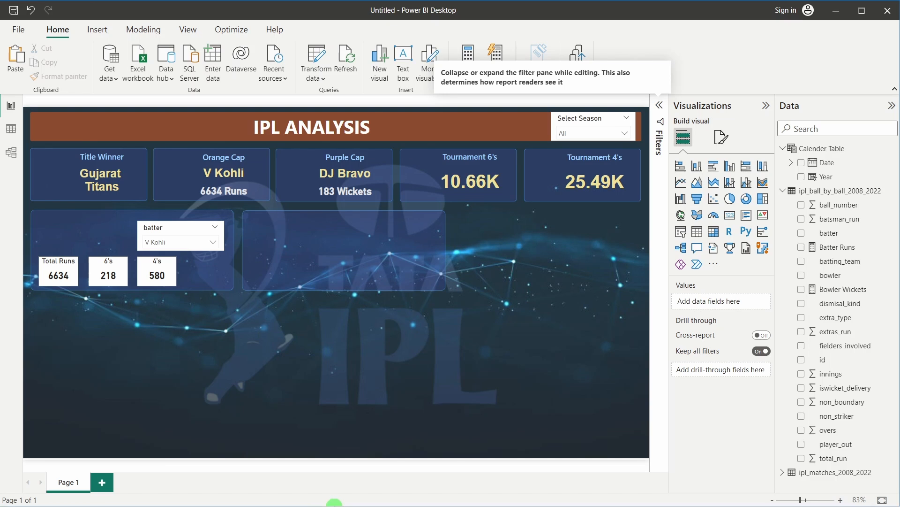
left_click(581, 495)
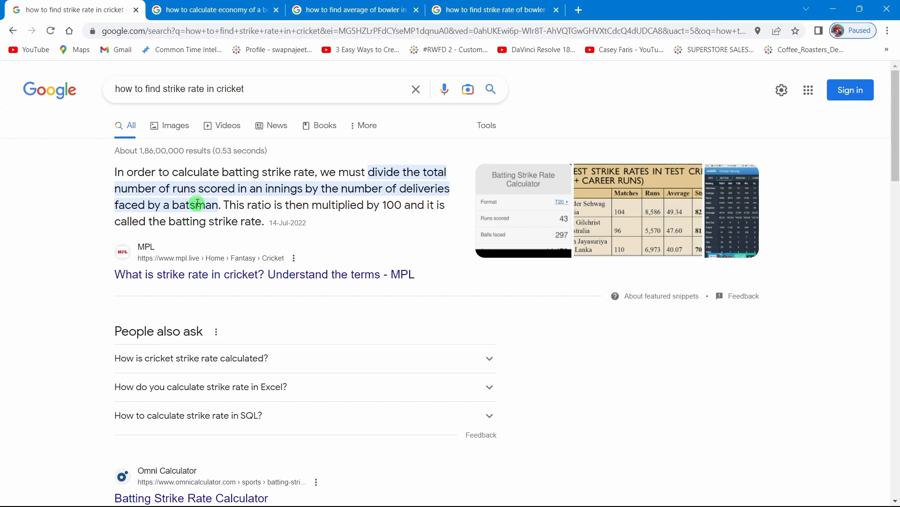
left_click_drag(224, 206, 411, 203)
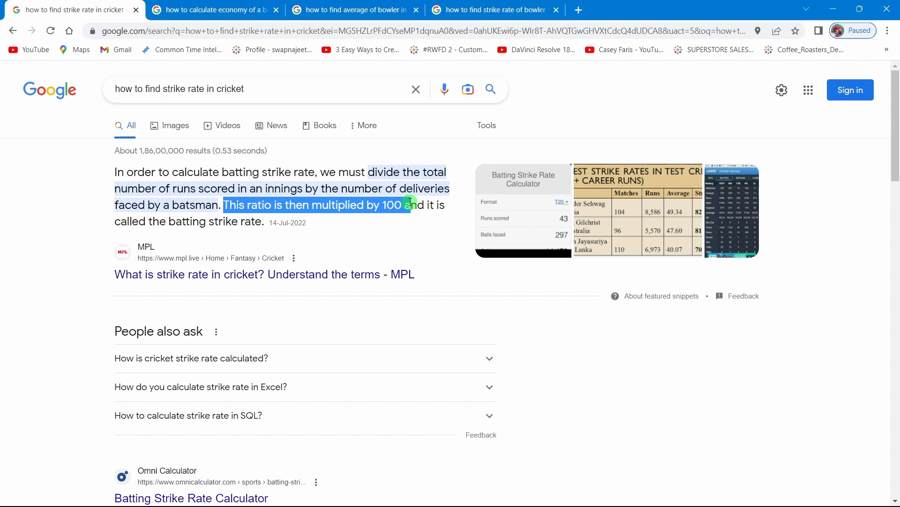
left_click(438, 183)
left_click_drag(367, 172, 219, 205)
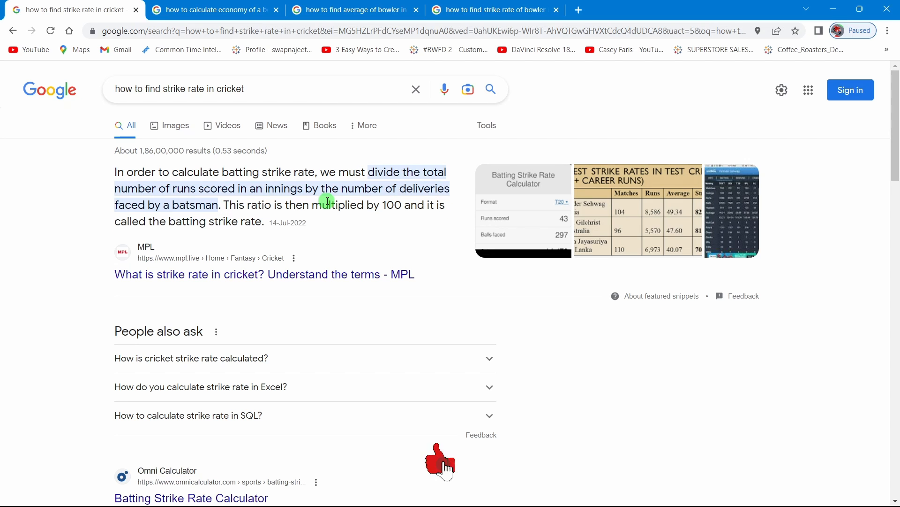
Back in the untitled report, add a new measure named "Strike Rate for Batsman" to the ipl_ball_by_ball_2008_2022 table.
key("alt+Tab")
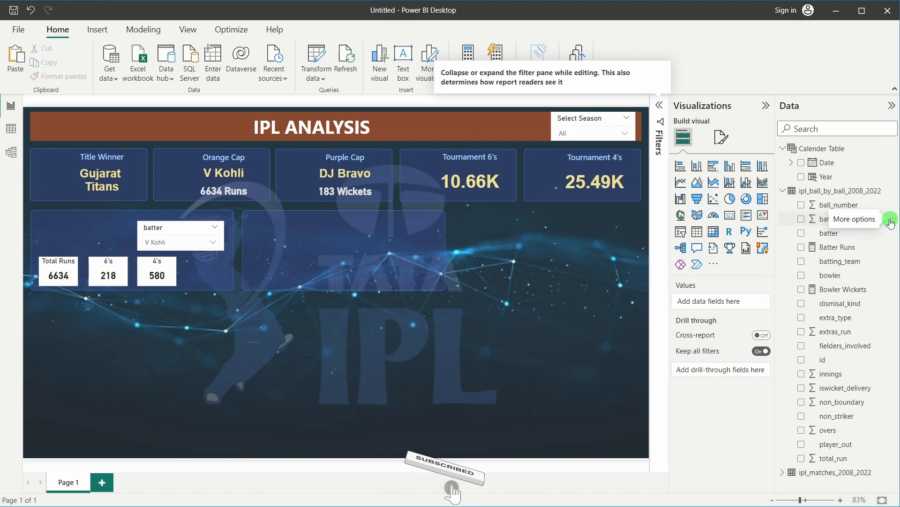
right_click(791, 192)
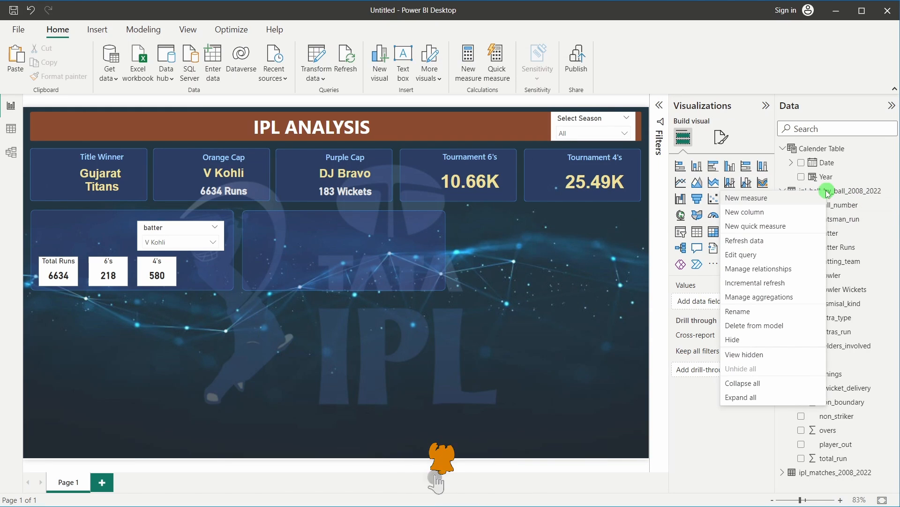
left_click(773, 202)
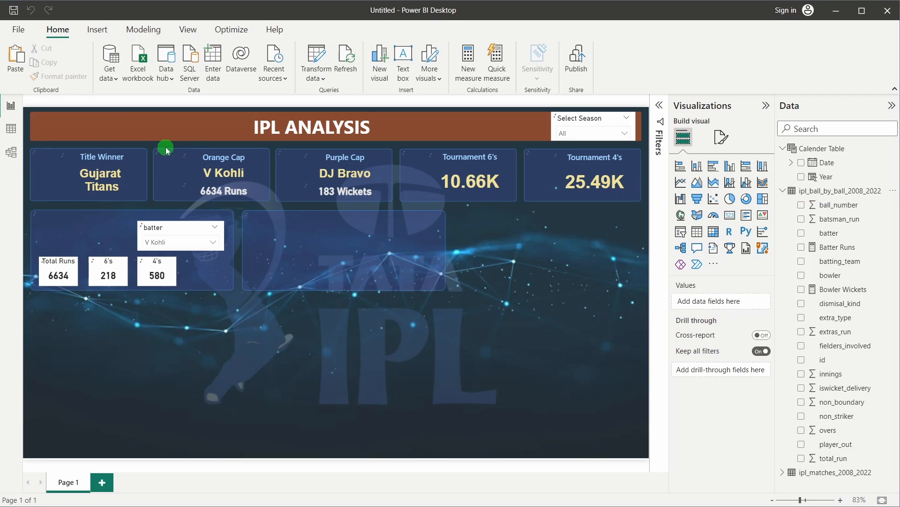
left_click_drag(110, 104, 82, 105)
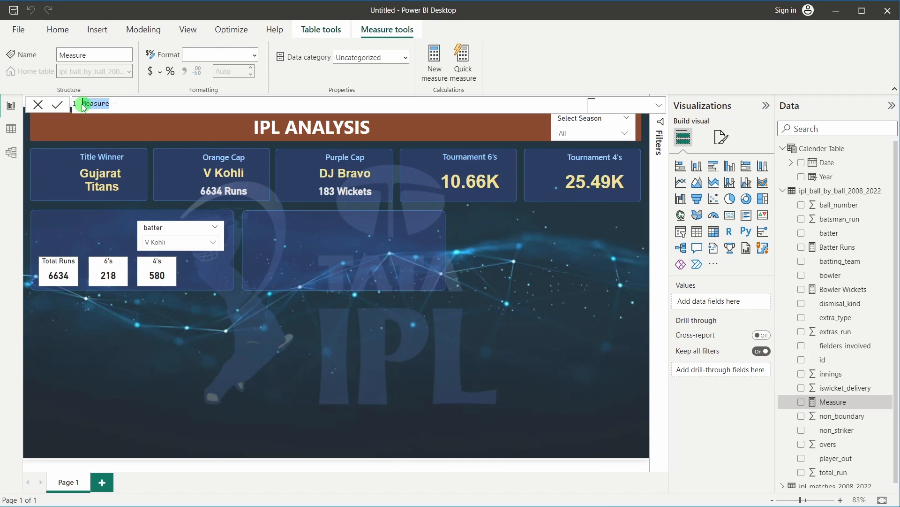
type("Strike Rate for Batsman")
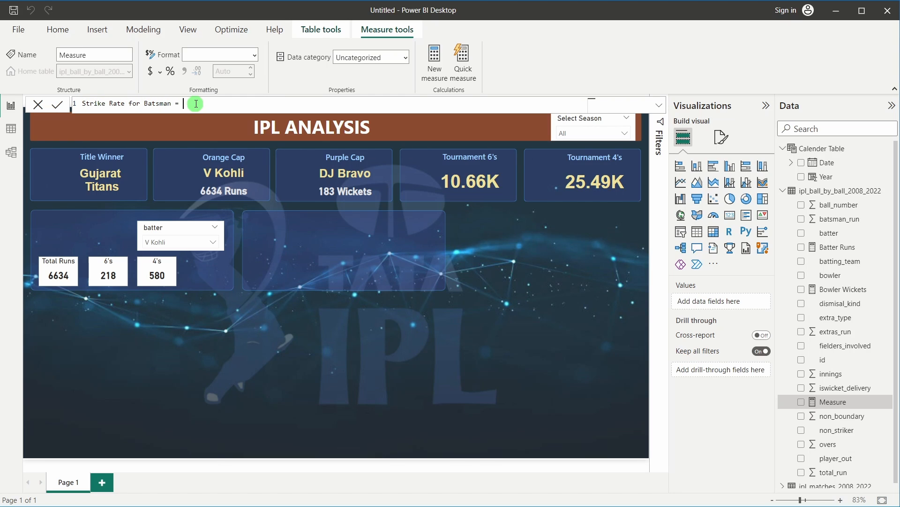
Define the measure as the SUM of batsman_run divided by the COUNT of ball_number, both from ipl_ball_by_ball_2008_2022.
type("SUM(")
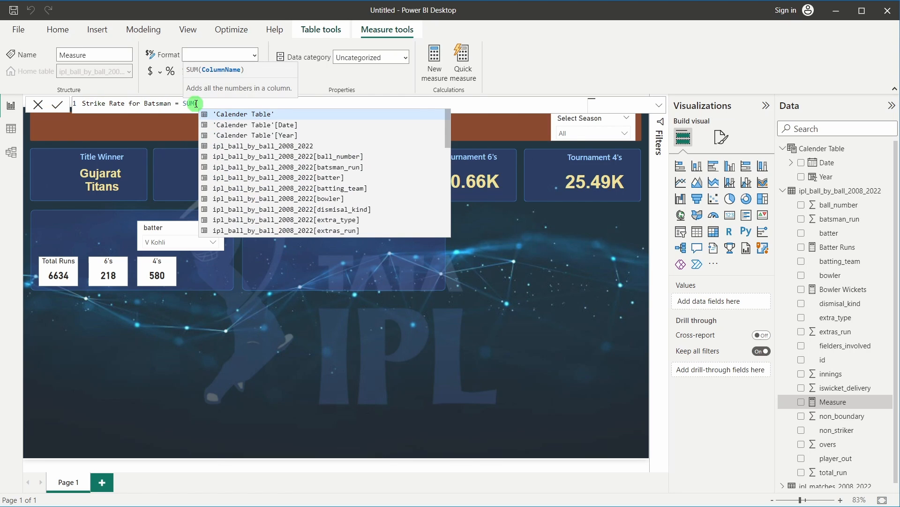
type("bat")
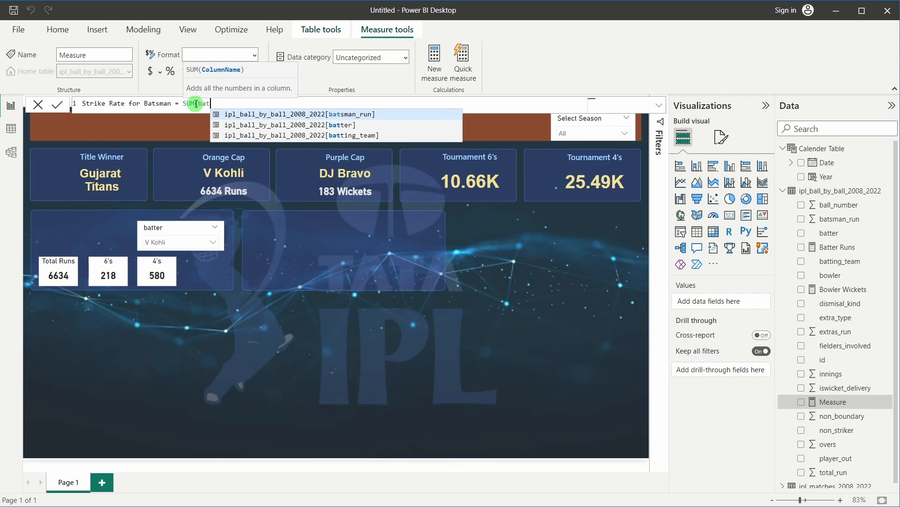
left_click(367, 113)
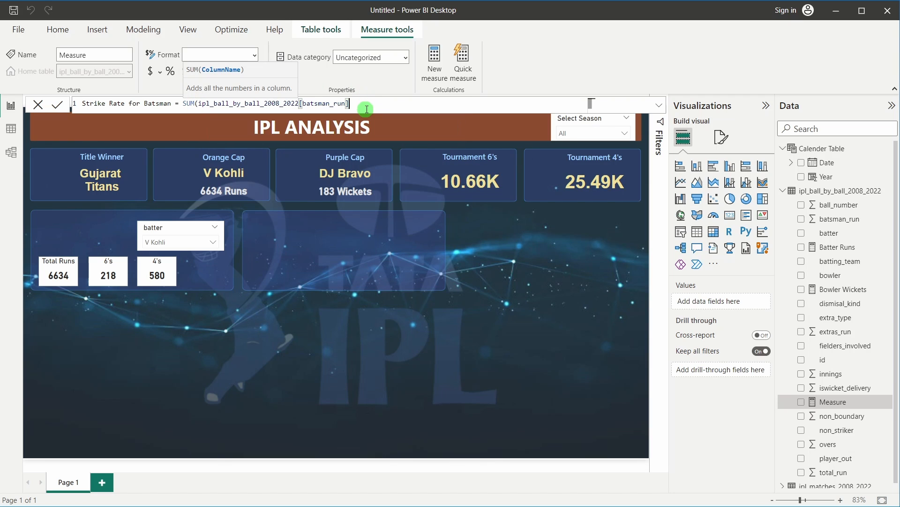
type(")")
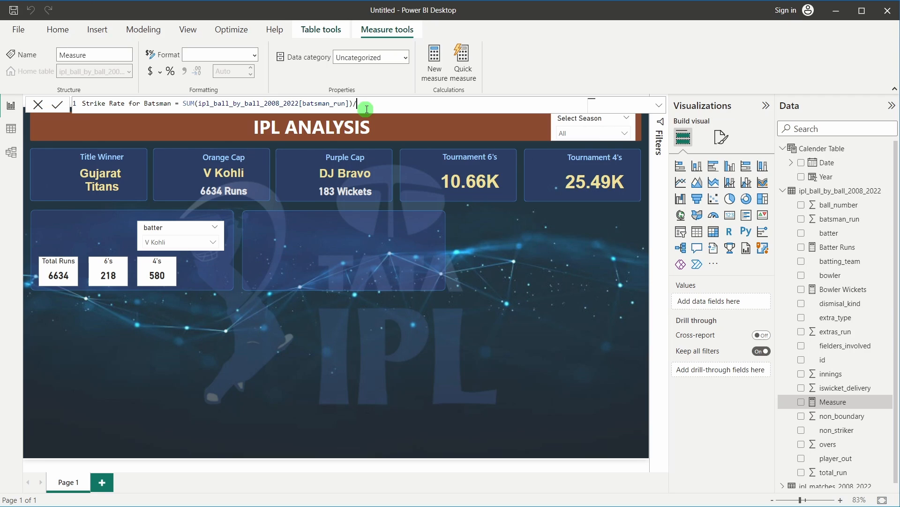
type("/COUNT(")
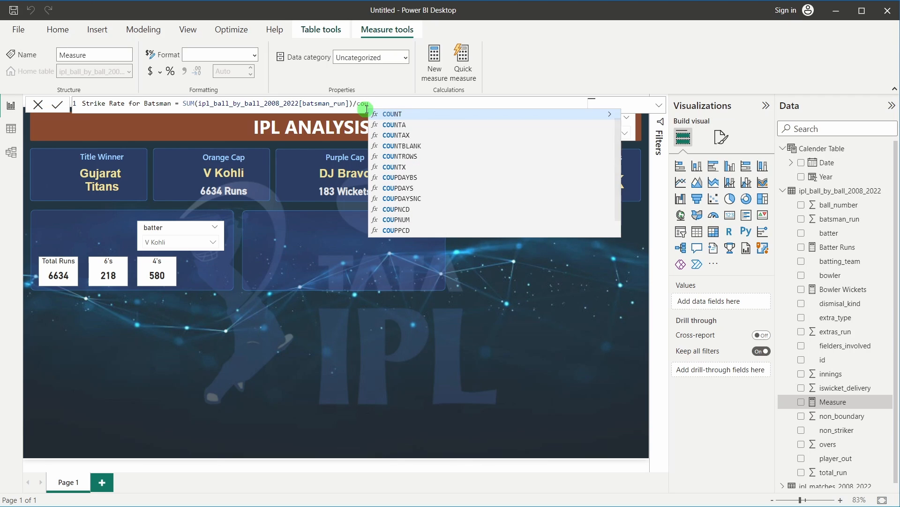
type("bal")
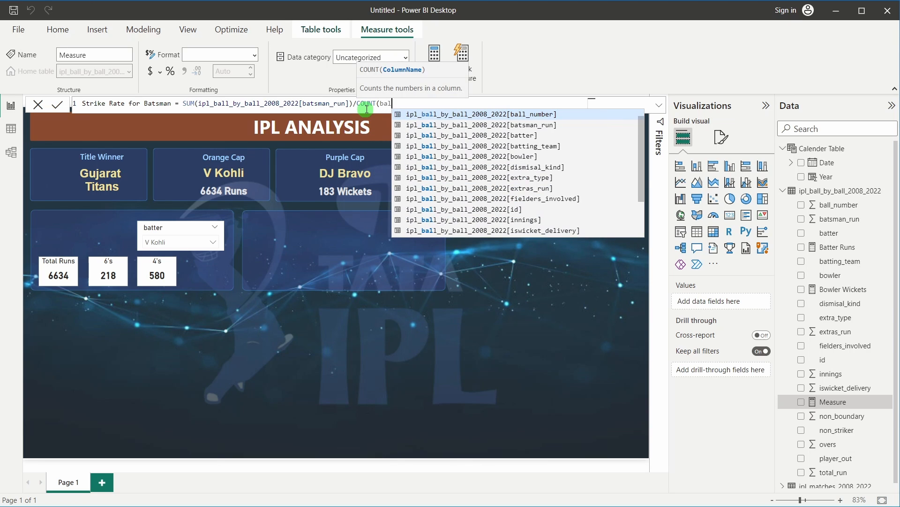
left_click(520, 114)
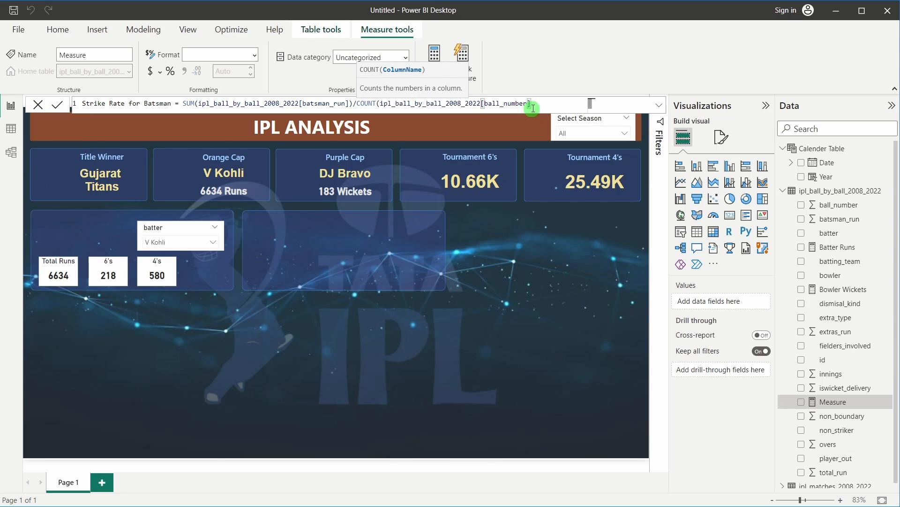
type(")")
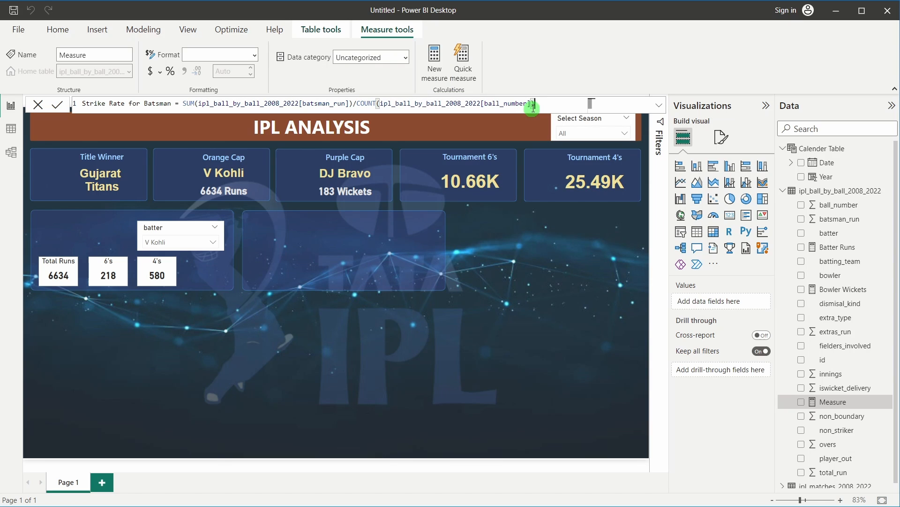
Wrap the strike rate division in parentheses, multiply it by 100 and commit the measure.
left_click(182, 105)
type("(")
left_click(548, 105)
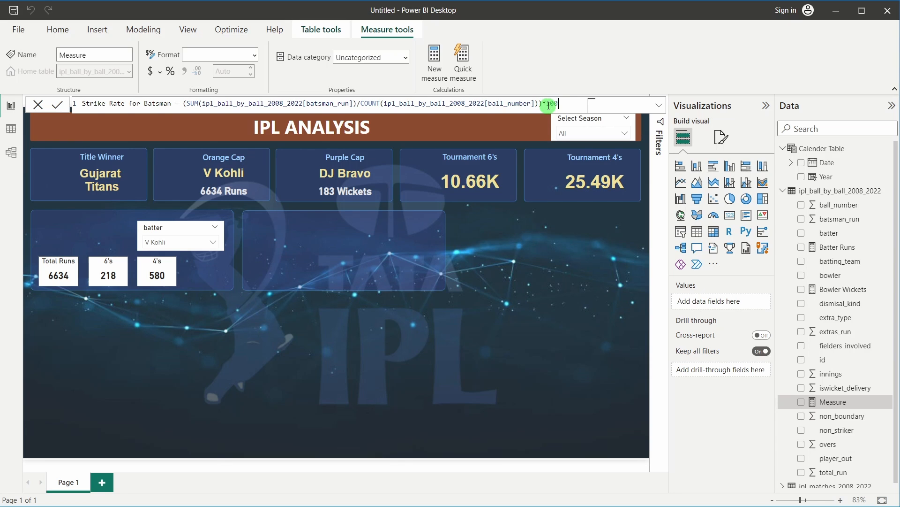
left_click(57, 105)
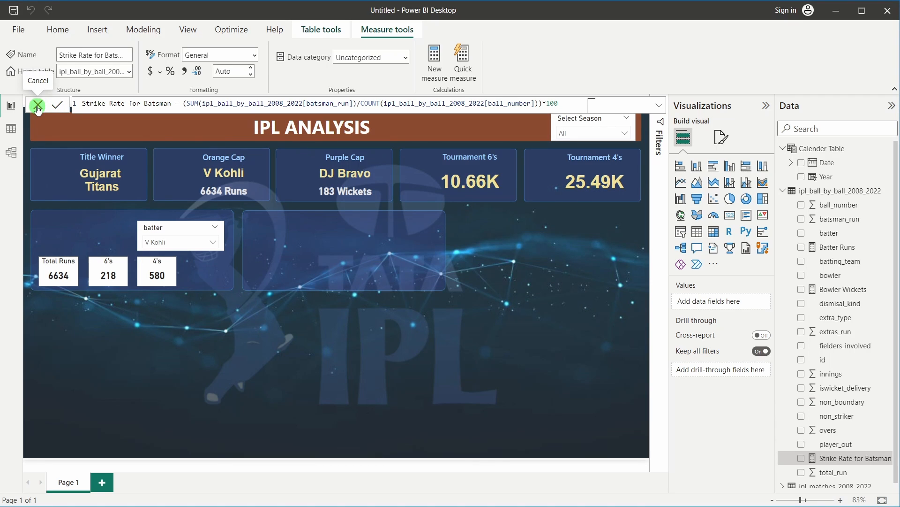
left_click(38, 106)
left_click(849, 458)
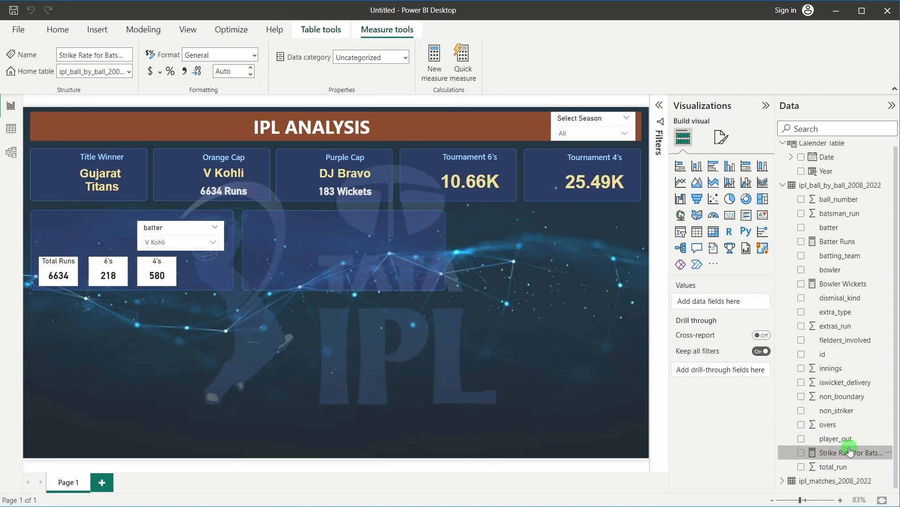
Duplicate the 4's card and place the copy beside it as the fourth card under the batter slicer.
left_click(164, 272)
key("ctrl+v")
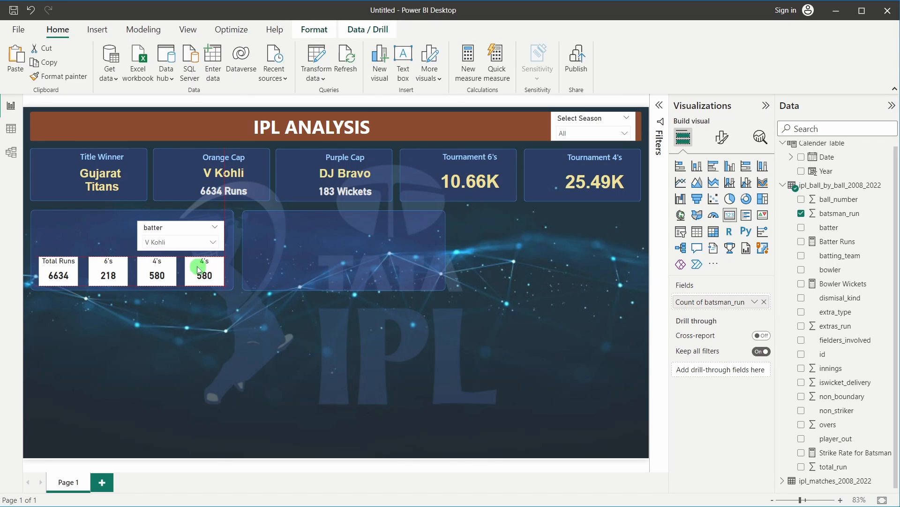
left_click(199, 270)
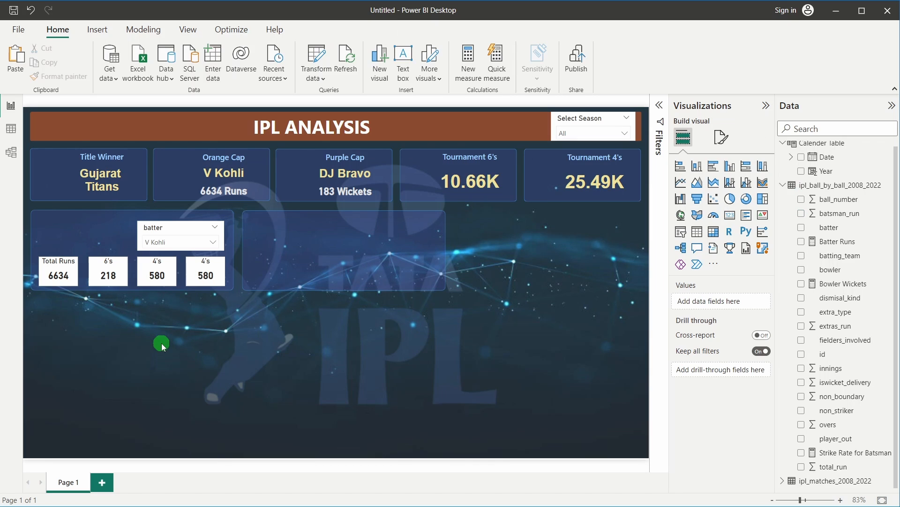
Remove the batsman_run and non_boundary filters from the fourth batting card.
left_click(660, 107)
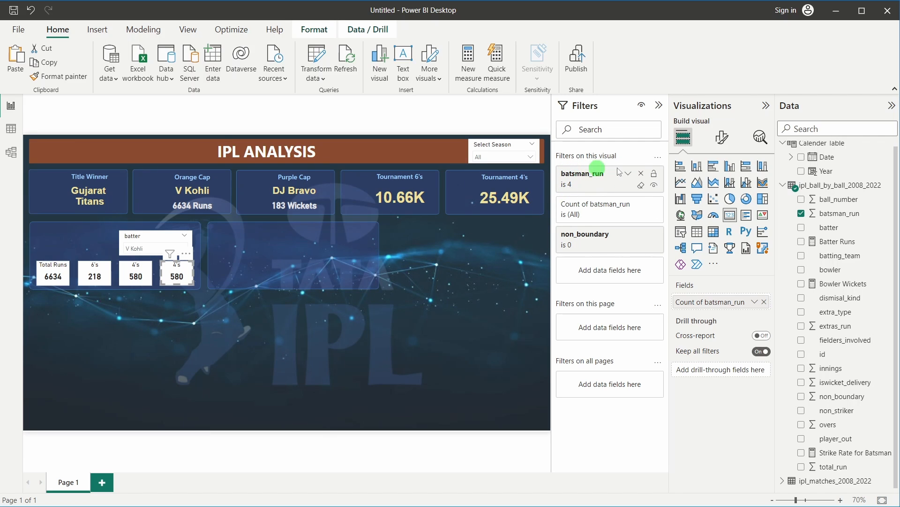
left_click(640, 174)
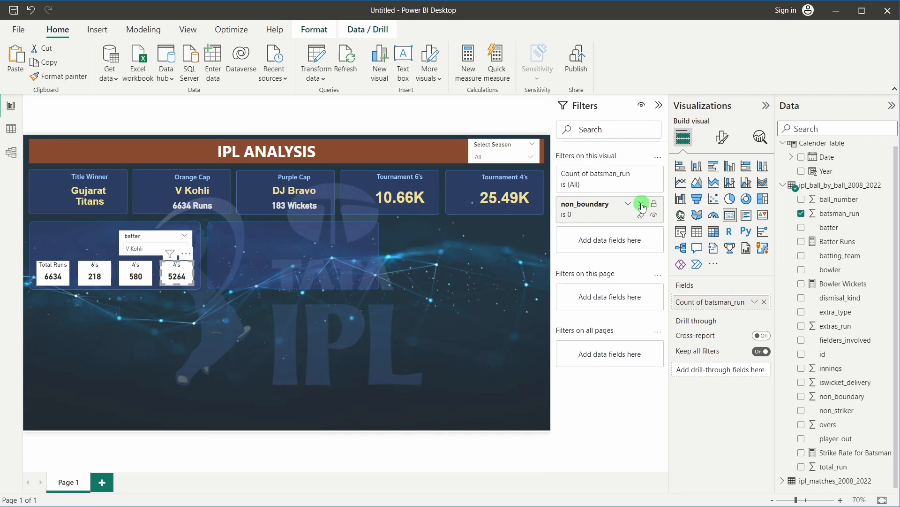
left_click(641, 204)
Change the title of the fourth batting card to "Strike Rate".
left_click(722, 137)
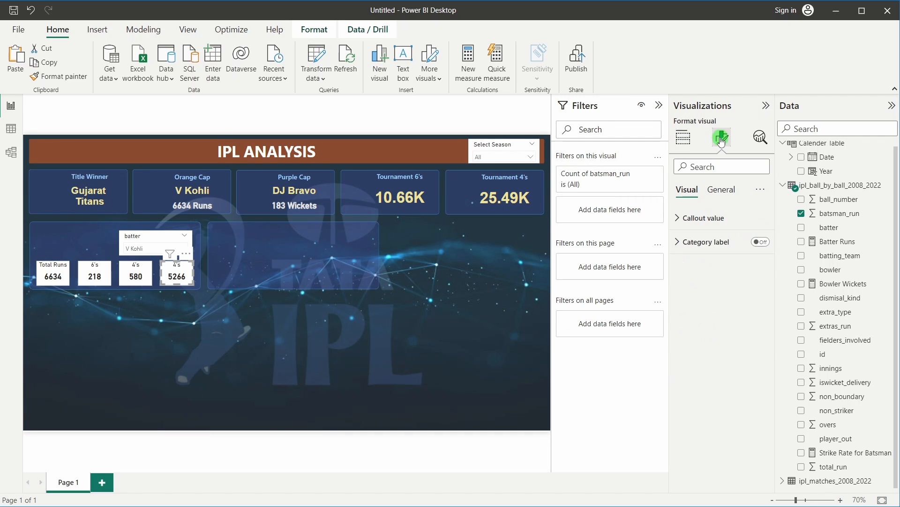
left_click(721, 191)
left_click(747, 241)
left_click_drag(693, 300, 674, 302)
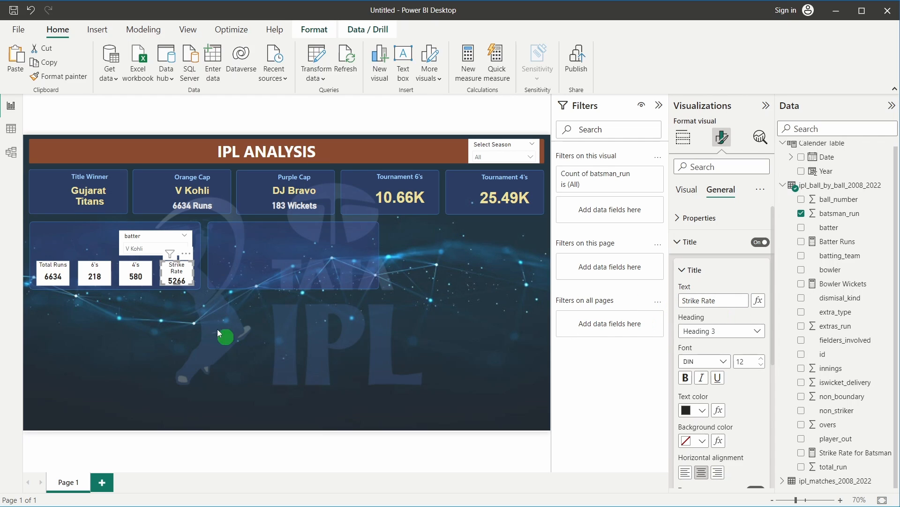
Widen the Strike Rate card to 83 so its title fits on one line.
left_click(728, 226)
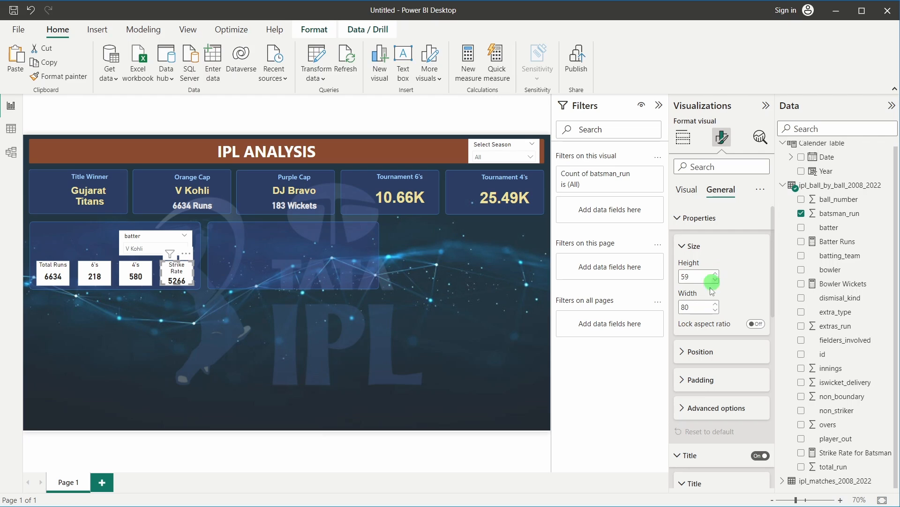
left_click(716, 303)
left_click(717, 303)
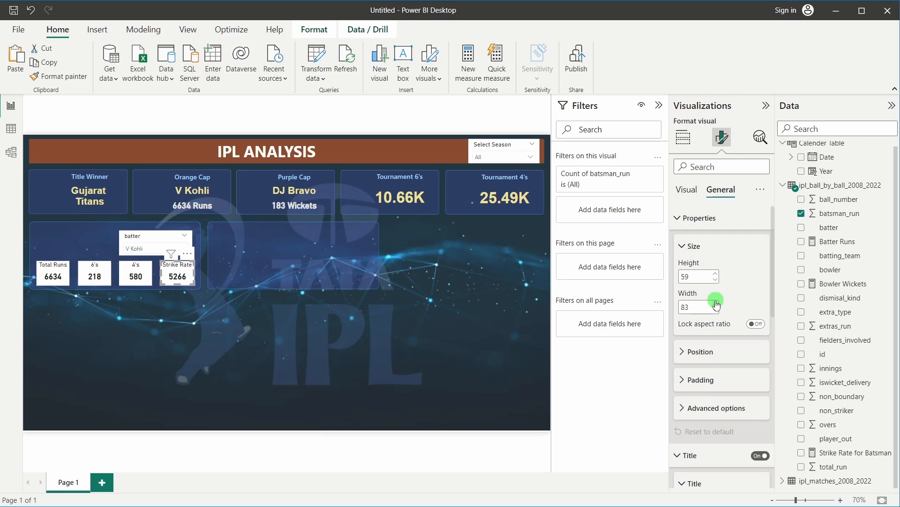
left_click(308, 400)
Replace the Strike Rate card's Count of batsman_run field with the Strike Rate for Batsman measure.
left_click(170, 278)
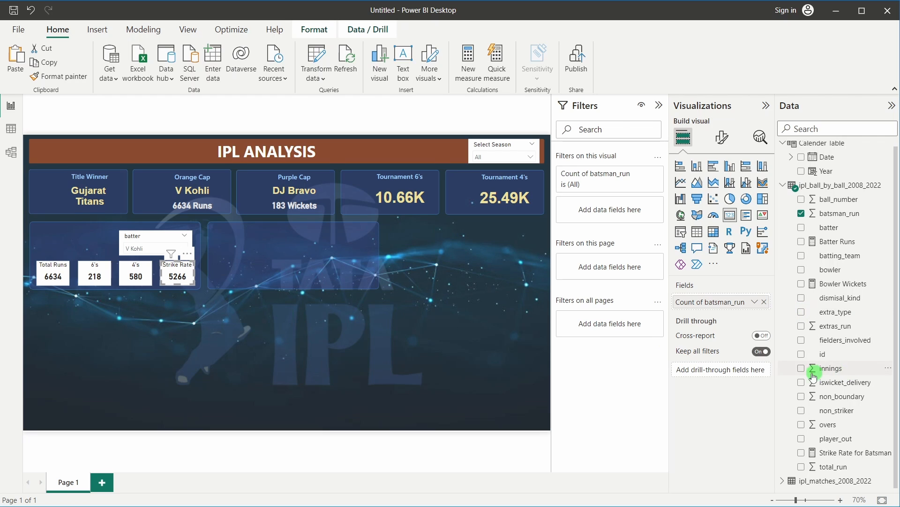
left_click(764, 302)
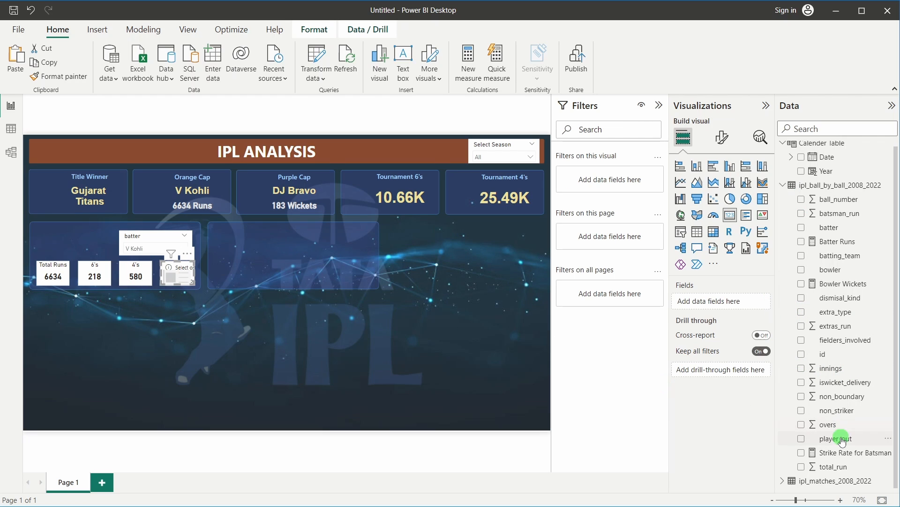
left_click_drag(845, 455, 729, 304)
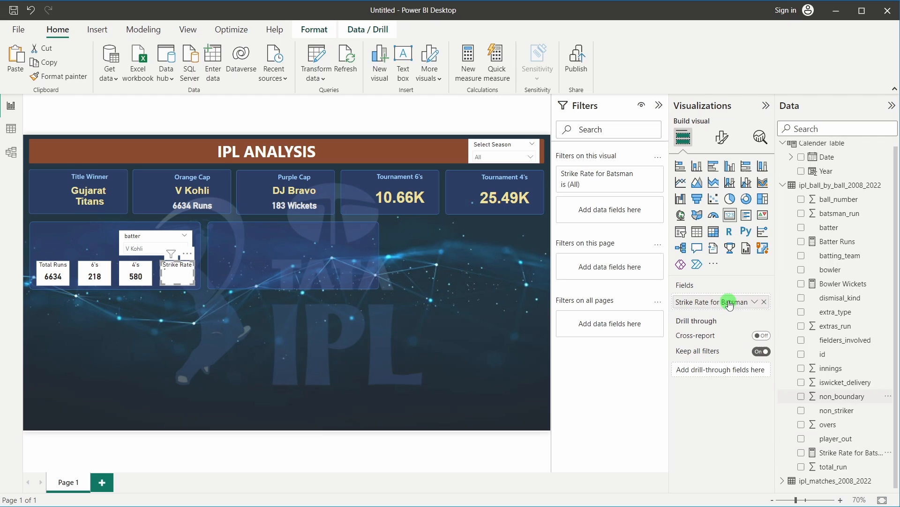
left_click(170, 314)
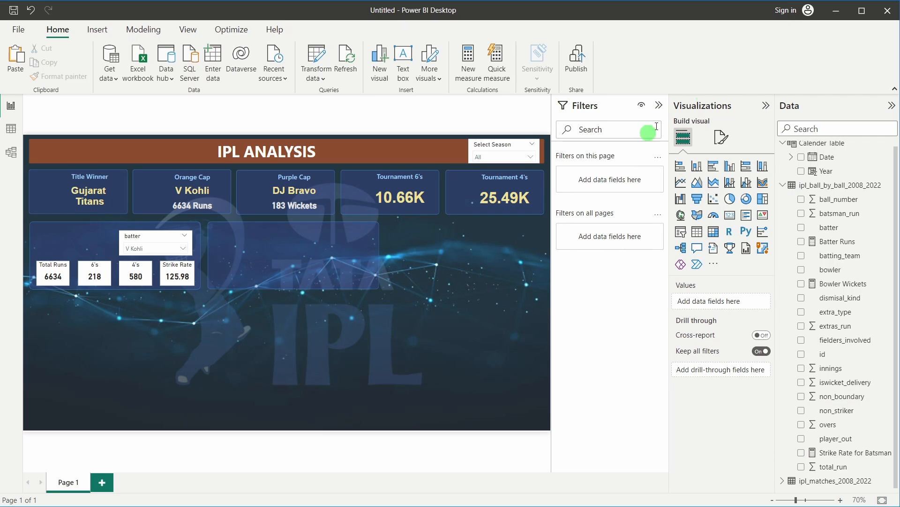
Collapse the filter and visualization panes and nudge the batter slicer into line with the right edge of the Strike Rate card.
left_click(662, 105)
left_click(759, 105)
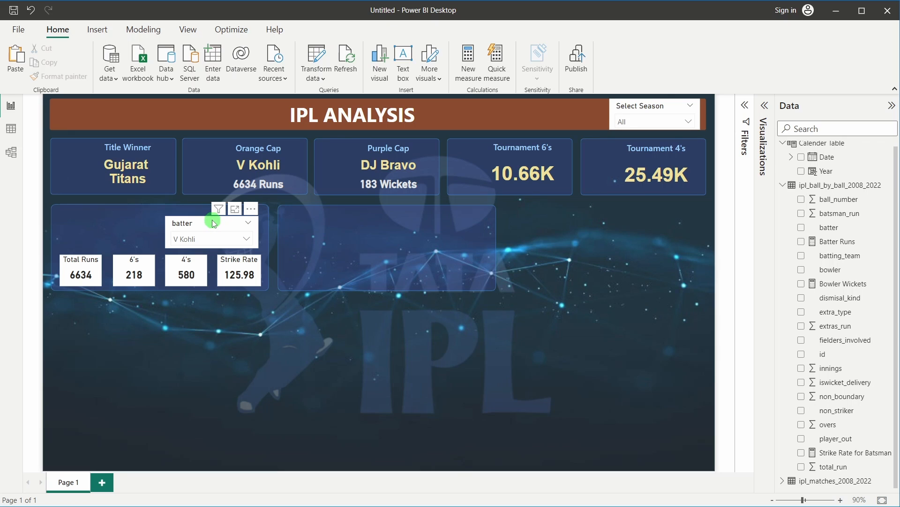
left_click_drag(217, 223, 216, 224)
left_click(245, 351)
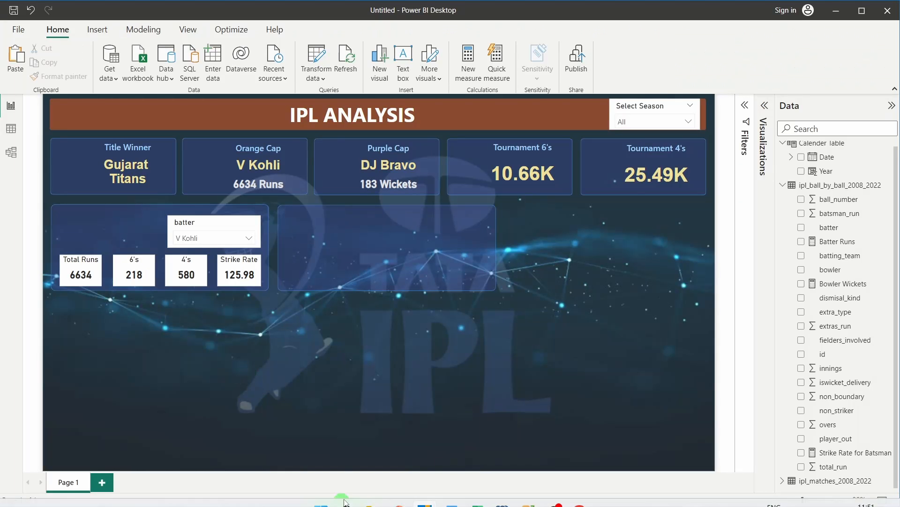
Switch to the finished IPL Dashboard Power BI report to view its batting and bowling stats sections.
mouse_move(428, 493)
left_click(401, 443)
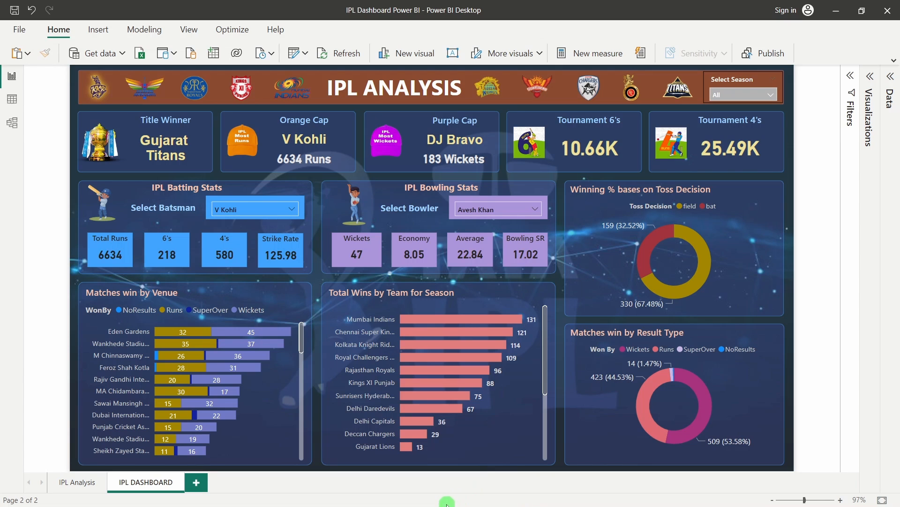
Return to the untitled report and select the Total Runs, 6's, 4's and Strike Rate cards together for formatting.
left_click(466, 470)
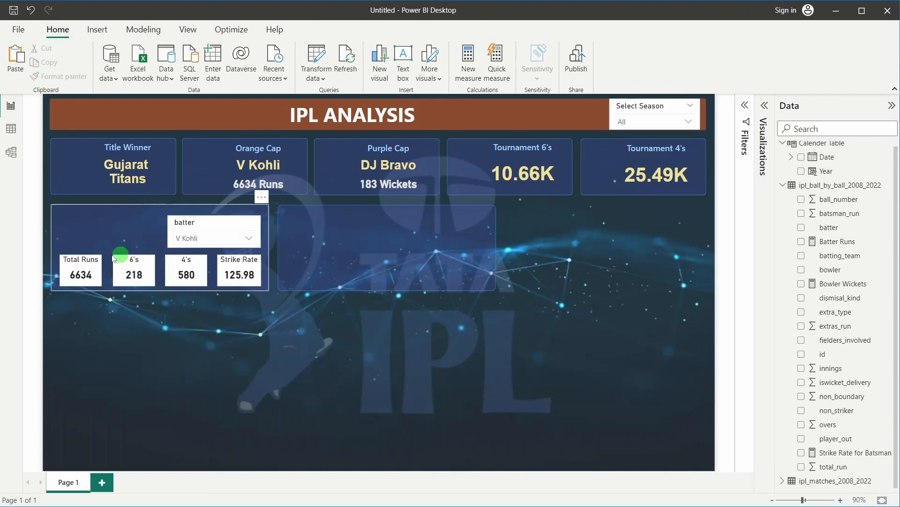
left_click(82, 269)
left_click(129, 269, "ctrl")
left_click(192, 269, "ctrl")
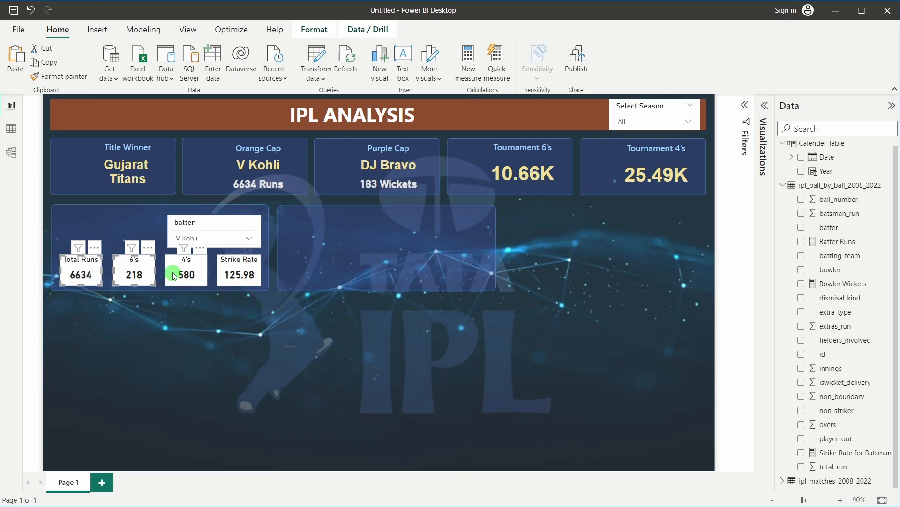
left_click(227, 272, "ctrl")
left_click(205, 234, "ctrl")
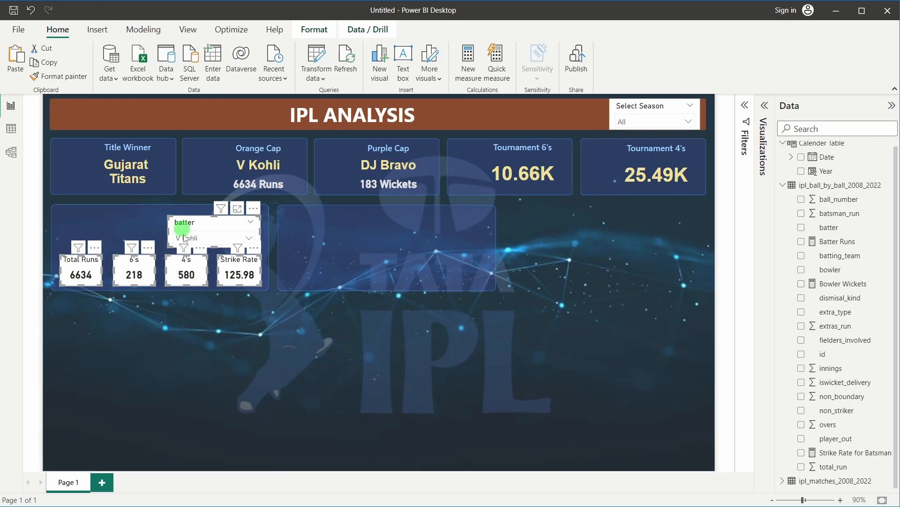
left_click(765, 109)
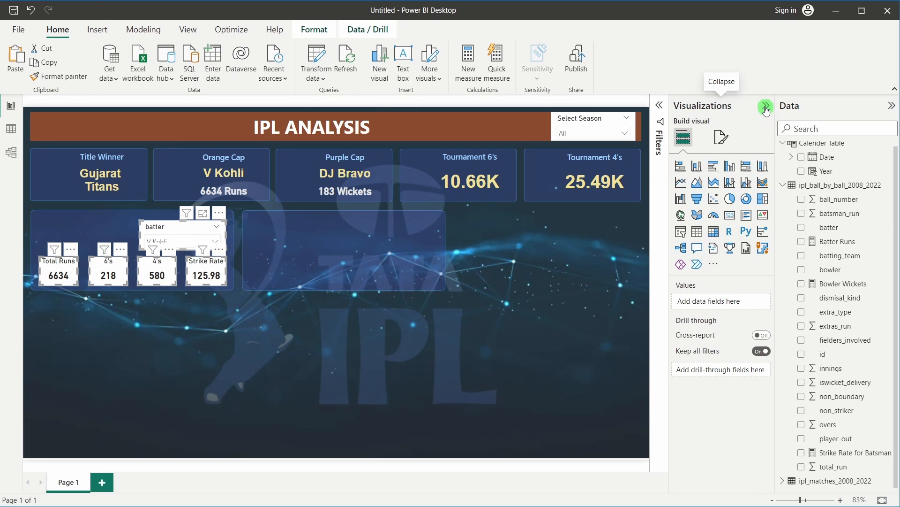
left_click(722, 139)
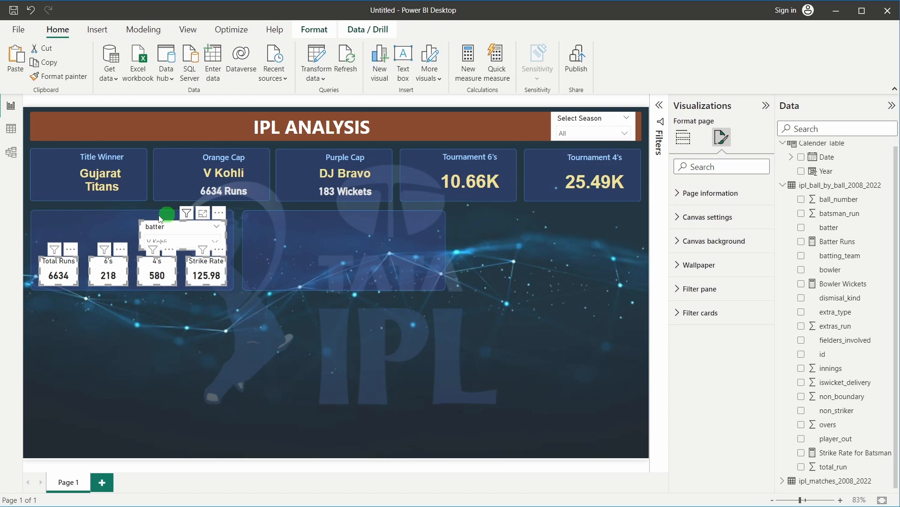
left_click(151, 239, "ctrl")
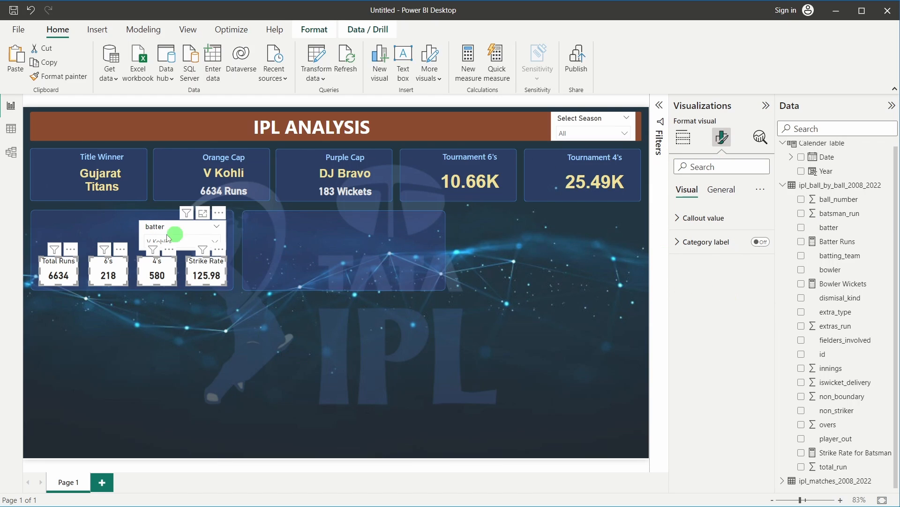
Set the background colour of the four selected batting cards to #41A4FF and copy that hex code.
left_click(725, 195)
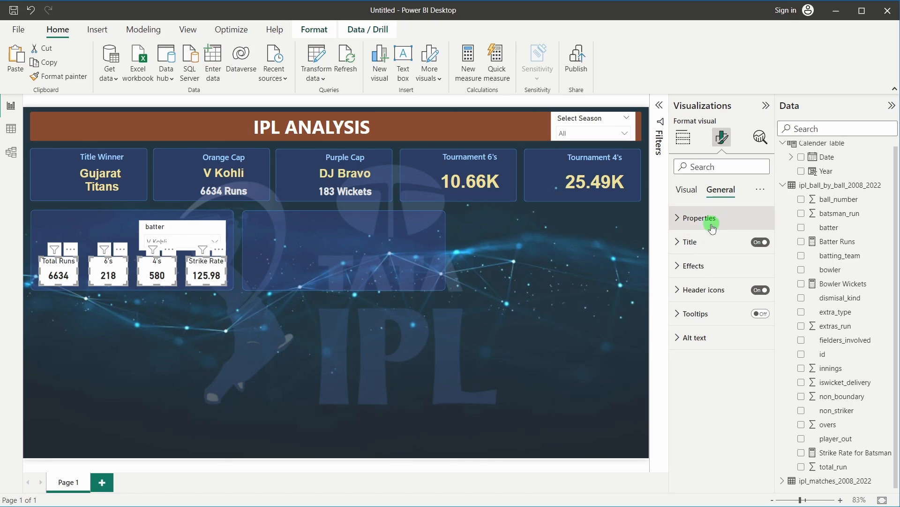
left_click(700, 266)
scroll(693, 291, "down", 1)
left_click(694, 292)
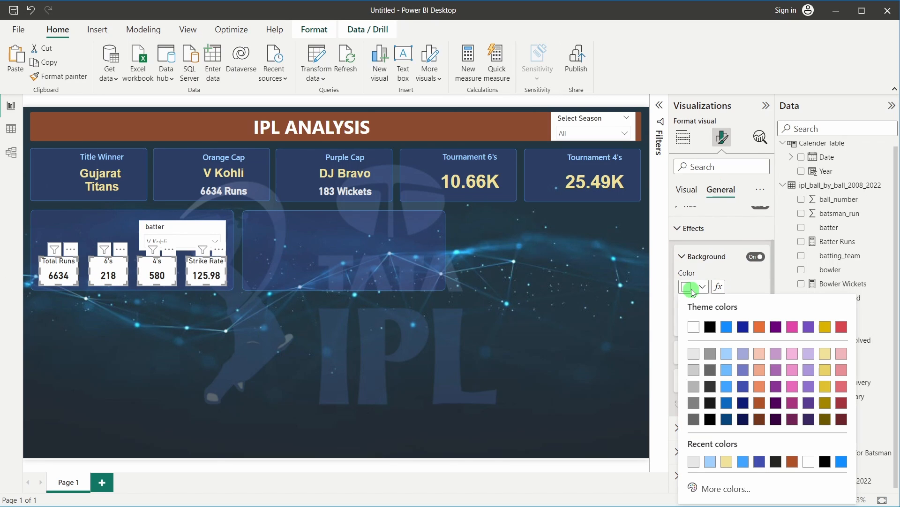
left_click(718, 487)
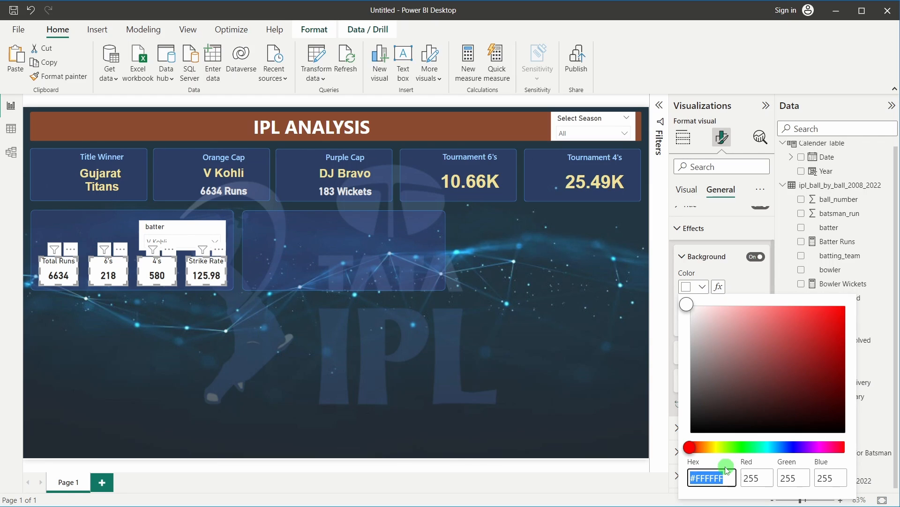
type("#41A4")
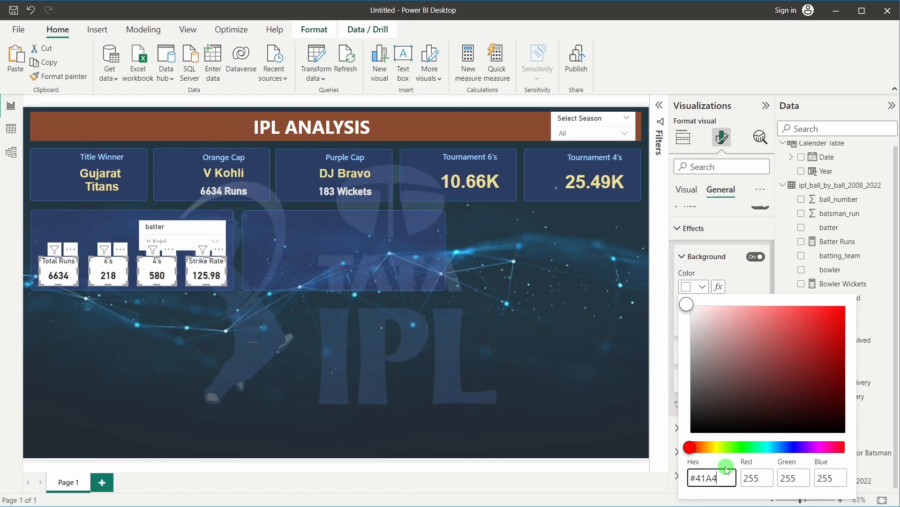
type("FF")
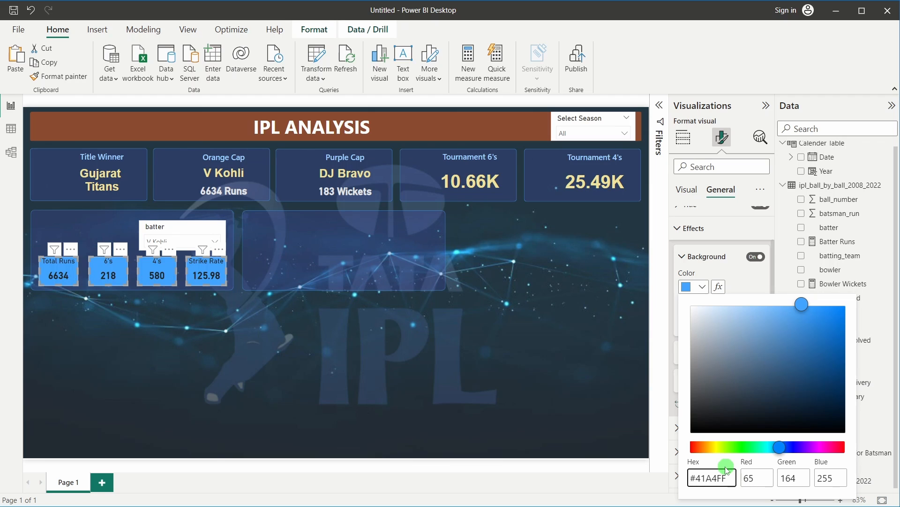
key("shift+Left")
key("shift+Left")
key("shift+Left")
key("shift+Left")
key("shift+Left")
key("shift+Left")
key("shift+Left")
key("ctrl+c")
left_click(178, 228)
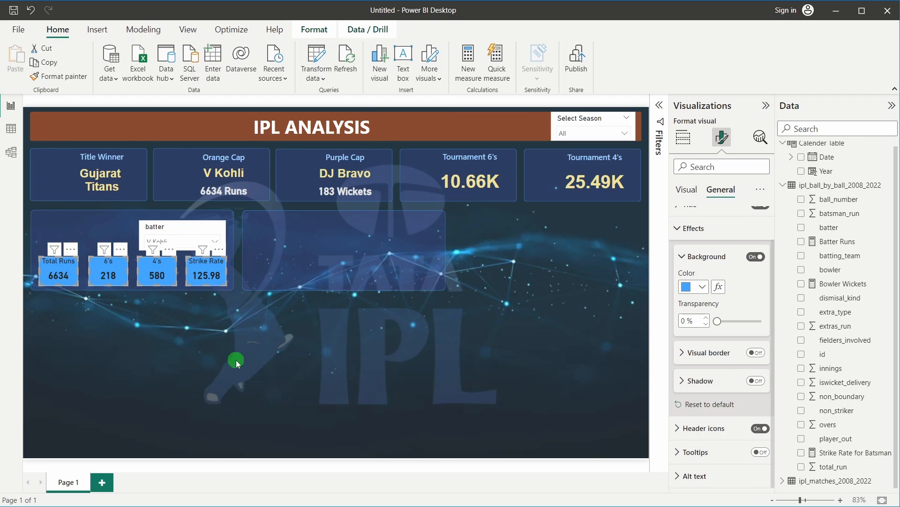
Apply the copied hex colour #41A4FF as the batter slicer's background.
left_click(164, 226)
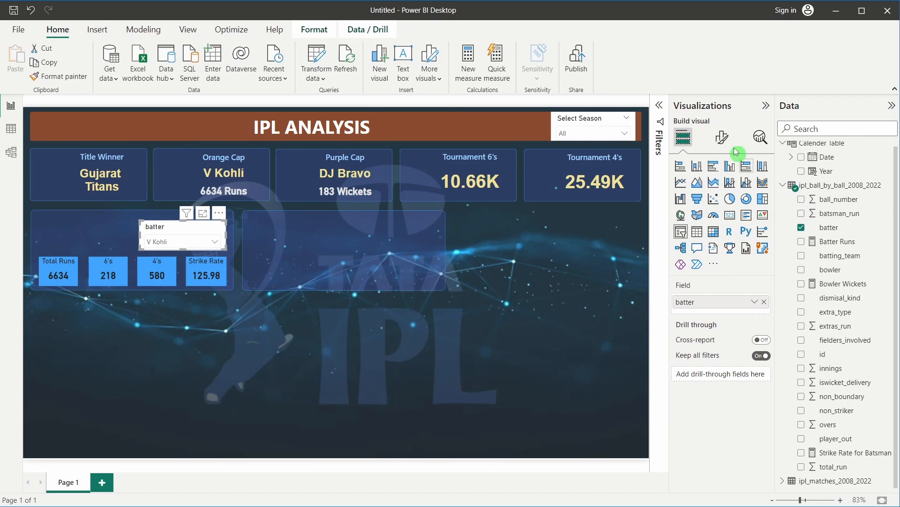
left_click(722, 137)
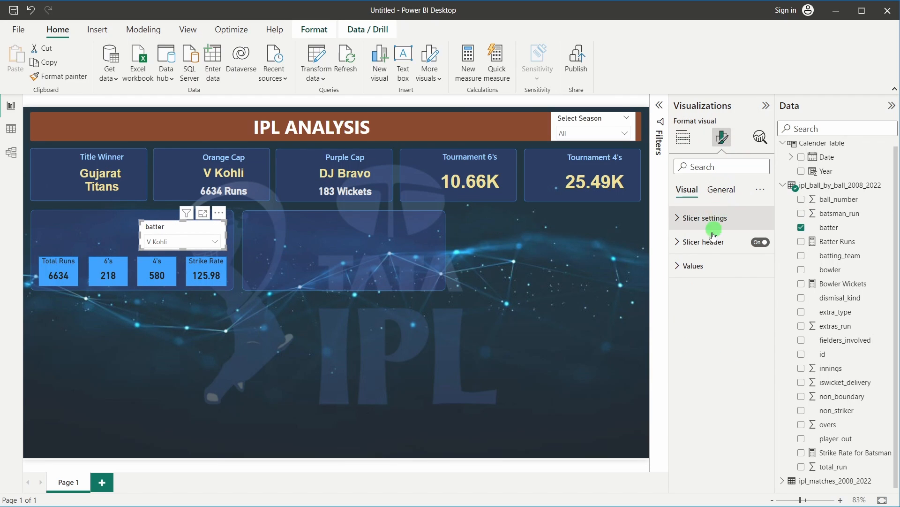
left_click(720, 190)
left_click(694, 266)
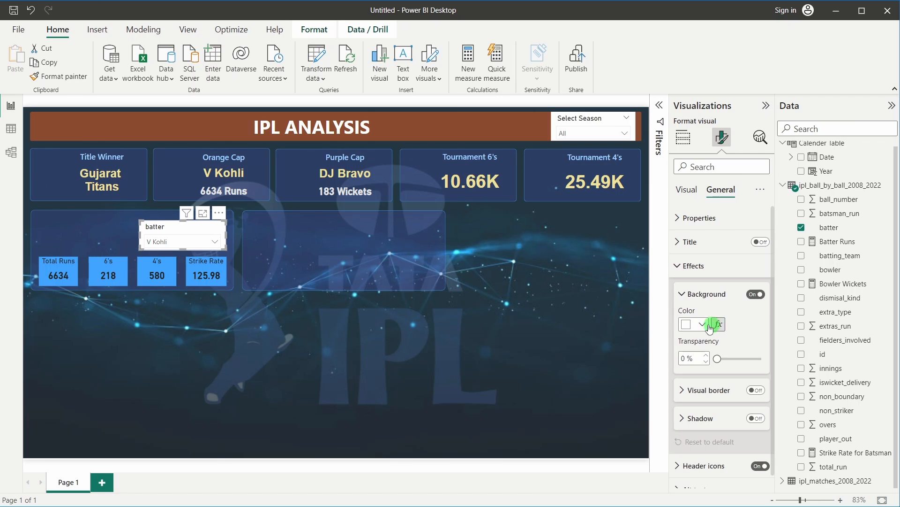
left_click(702, 324)
left_click(710, 298)
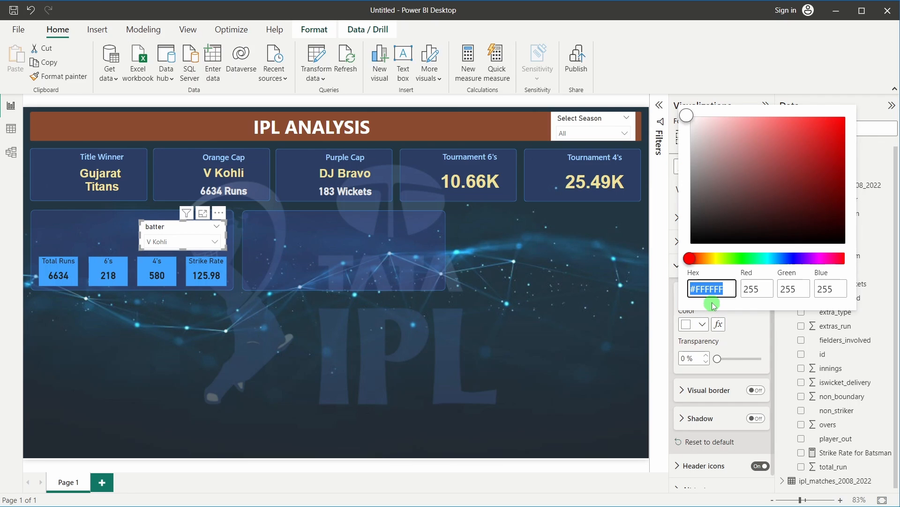
key("ctrl+v")
left_click(533, 356)
left_click(308, 307)
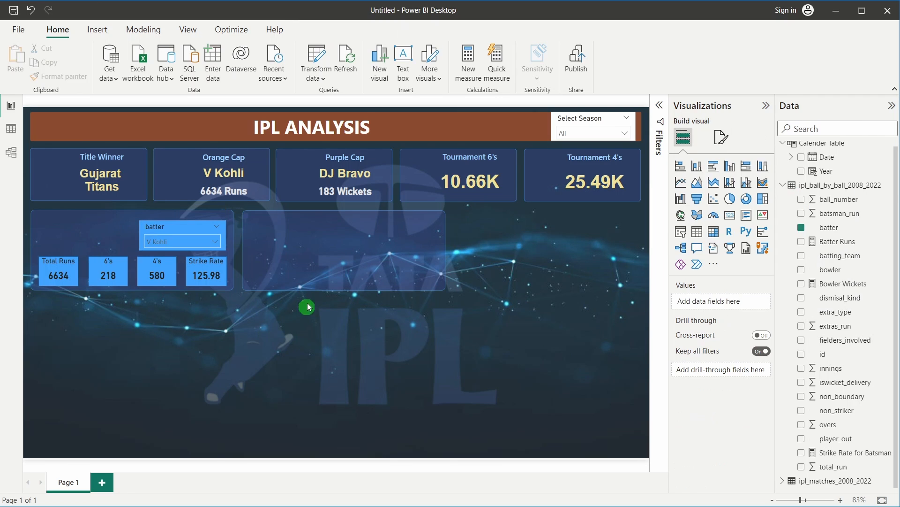
Clear the batter slicer's search text, select AB de Villiers and check the batting cards for him.
left_click(174, 245)
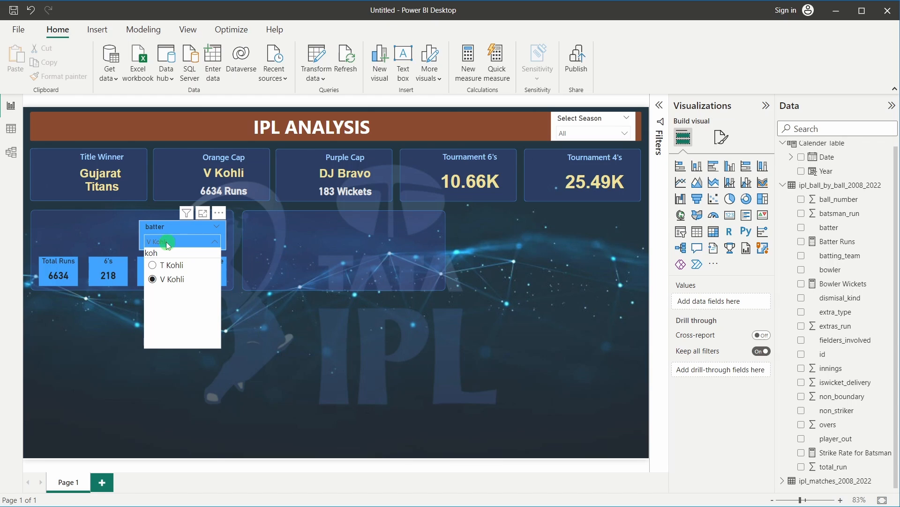
left_click_drag(166, 252, 131, 251)
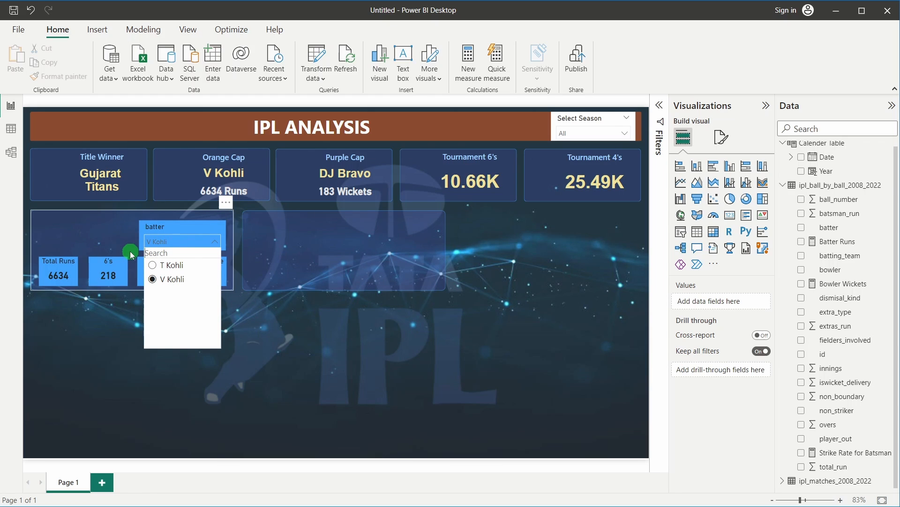
scroll(179, 303, "down", 1)
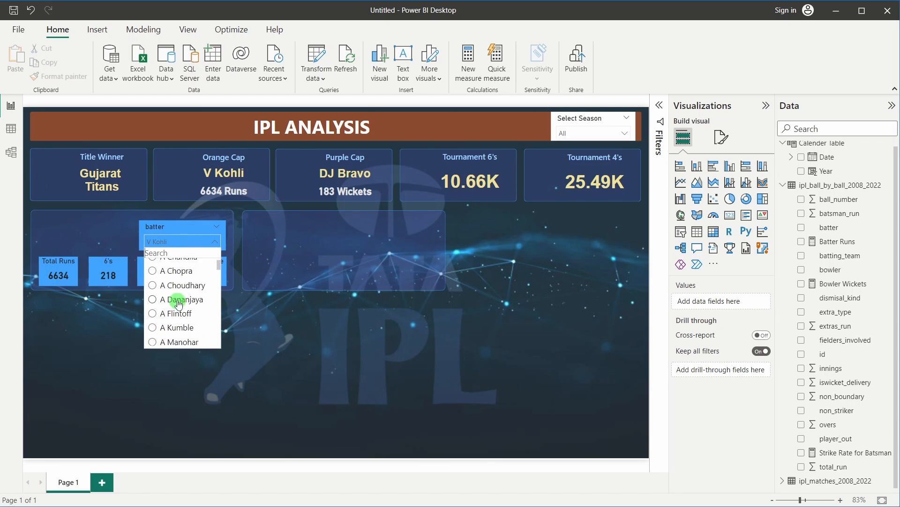
scroll(179, 304, "down", 6)
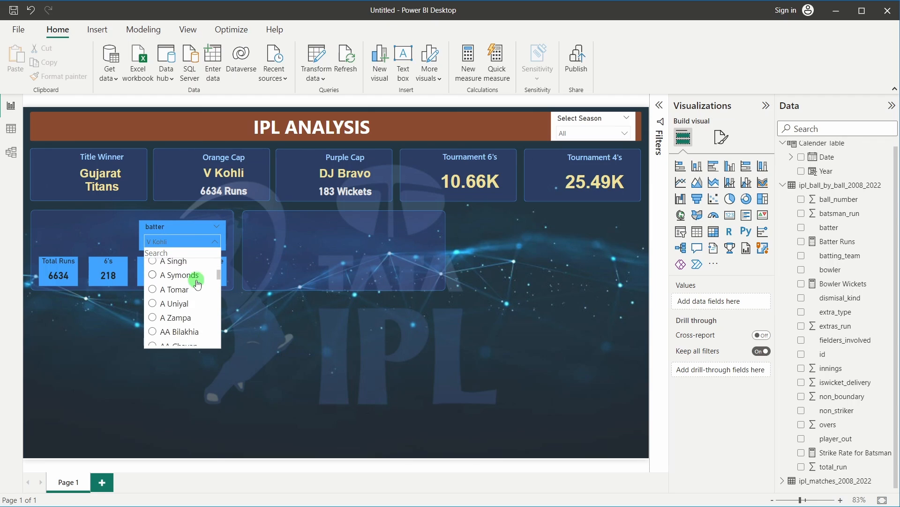
scroll(192, 291, "down", 4)
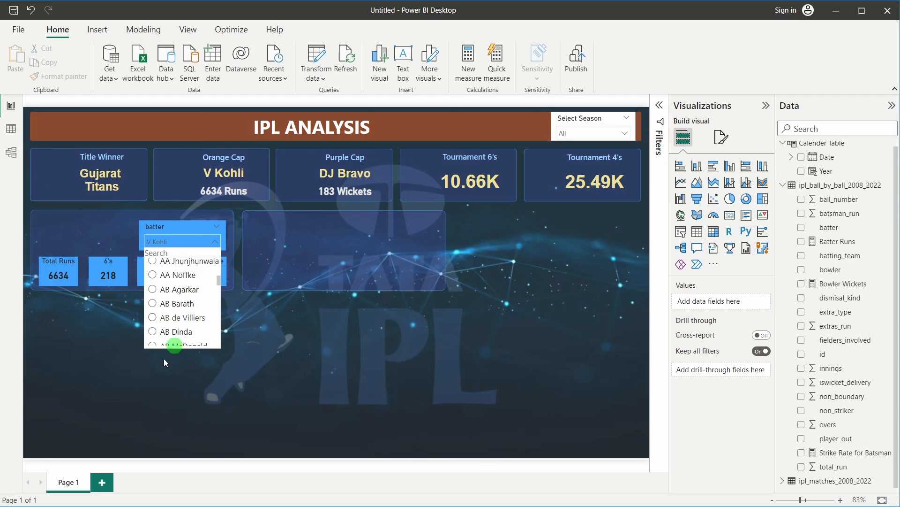
left_click(183, 317)
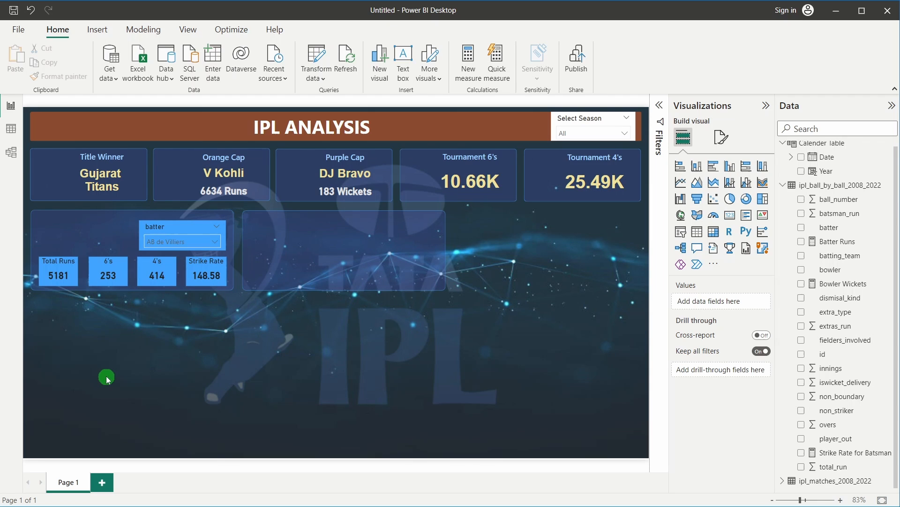
left_click(52, 279)
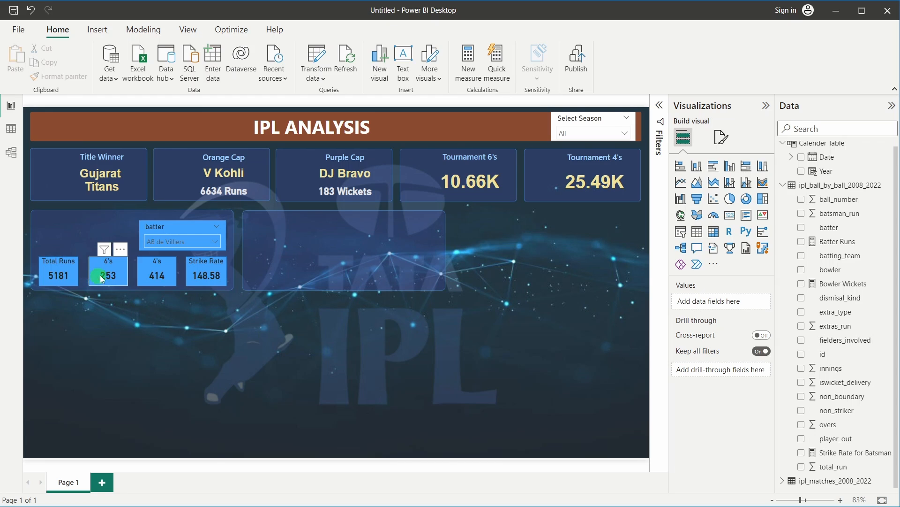
left_click(172, 279)
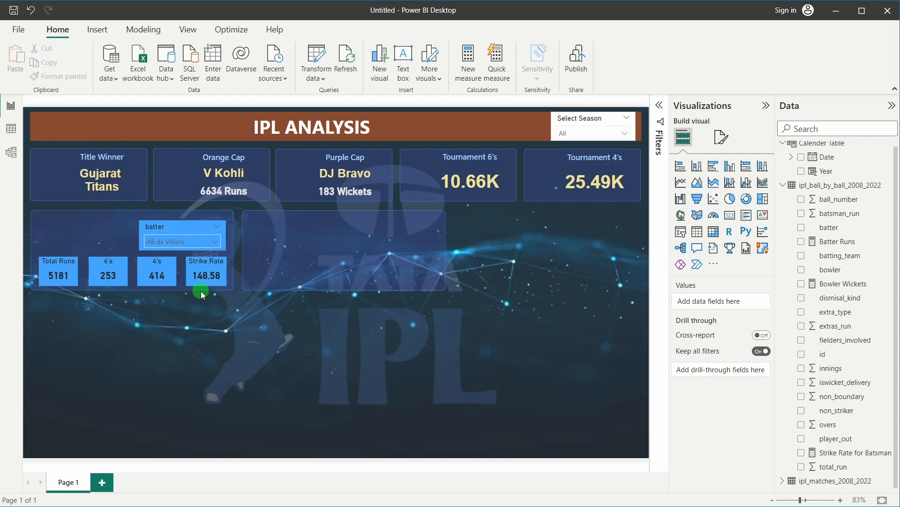
Filter the report to season 2020 and check the Total Runs, 6's, 4's and Strike Rate cards.
left_click(579, 135)
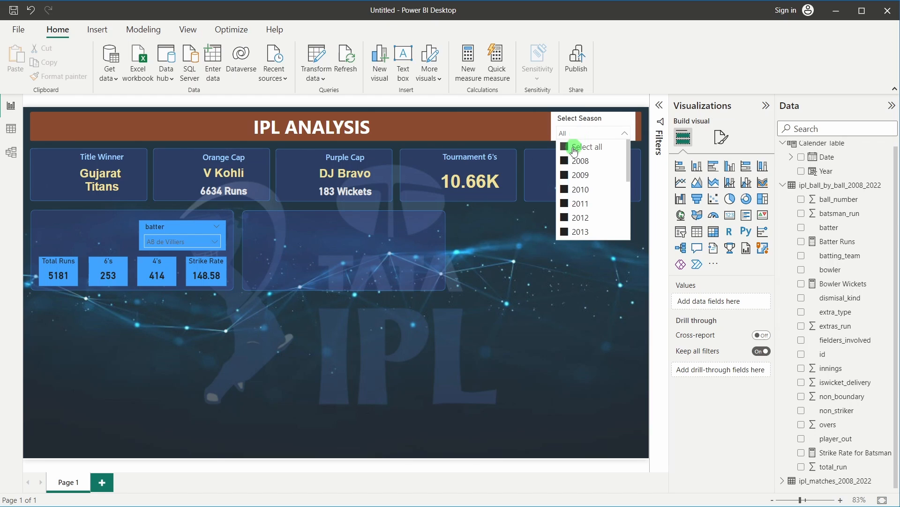
scroll(571, 230, "down", 3)
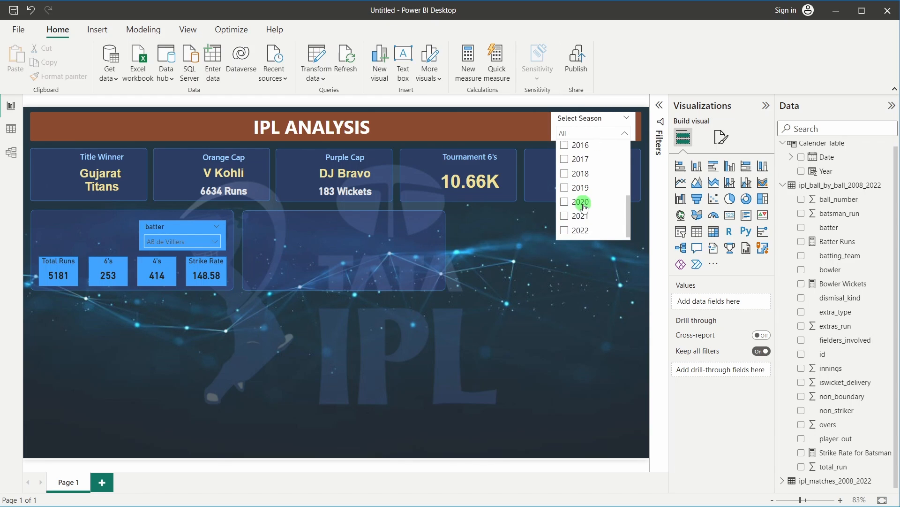
left_click(566, 203)
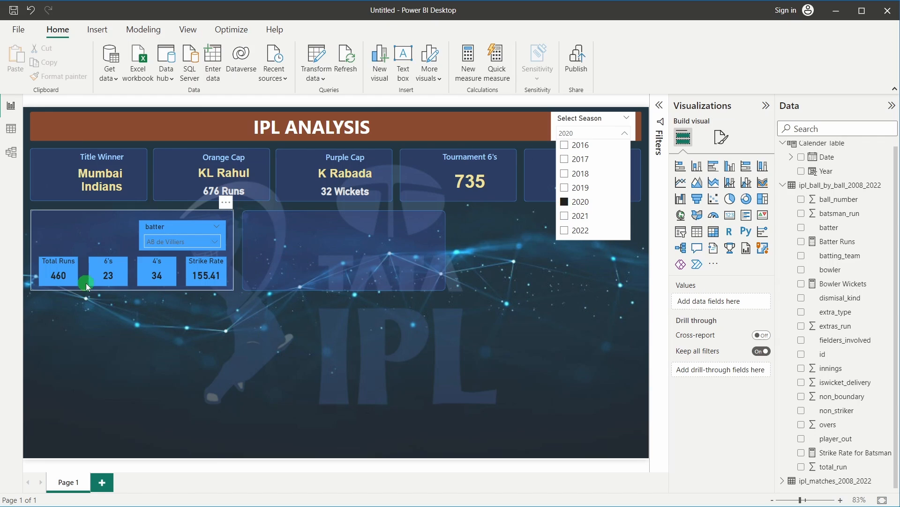
left_click(50, 278)
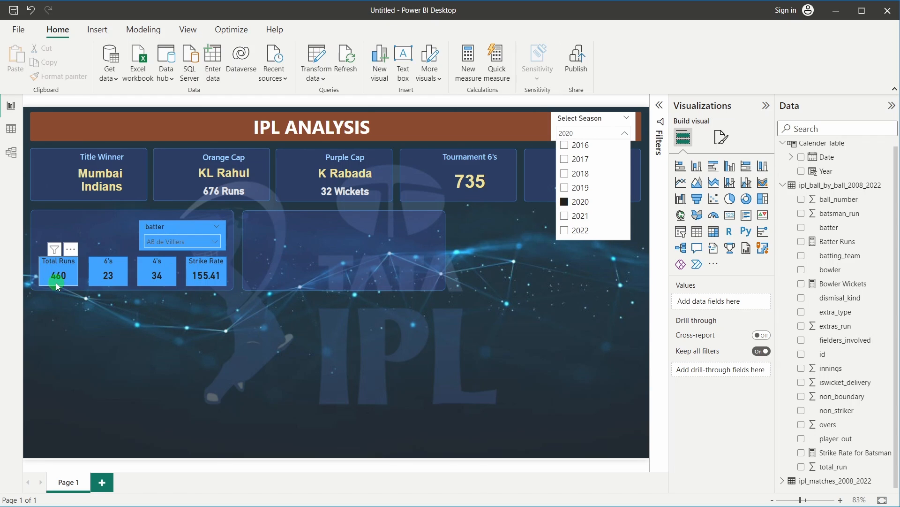
left_click(116, 276)
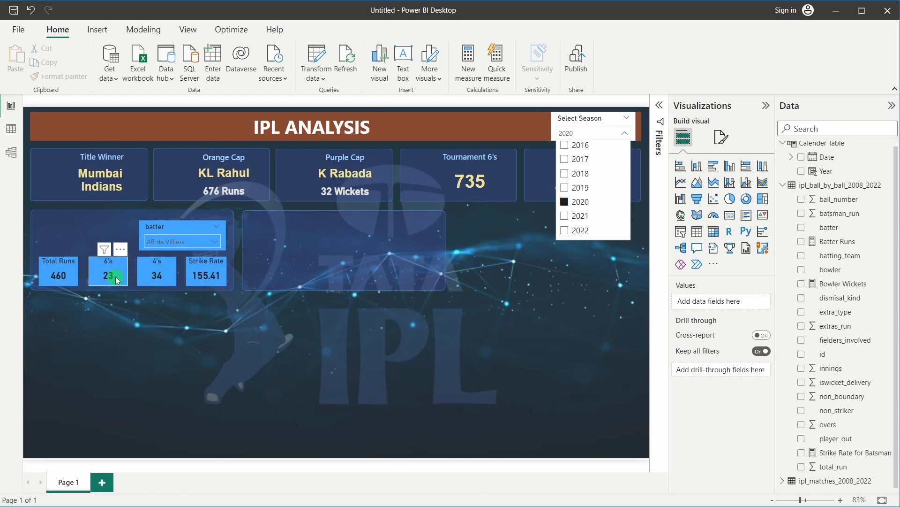
left_click(152, 278)
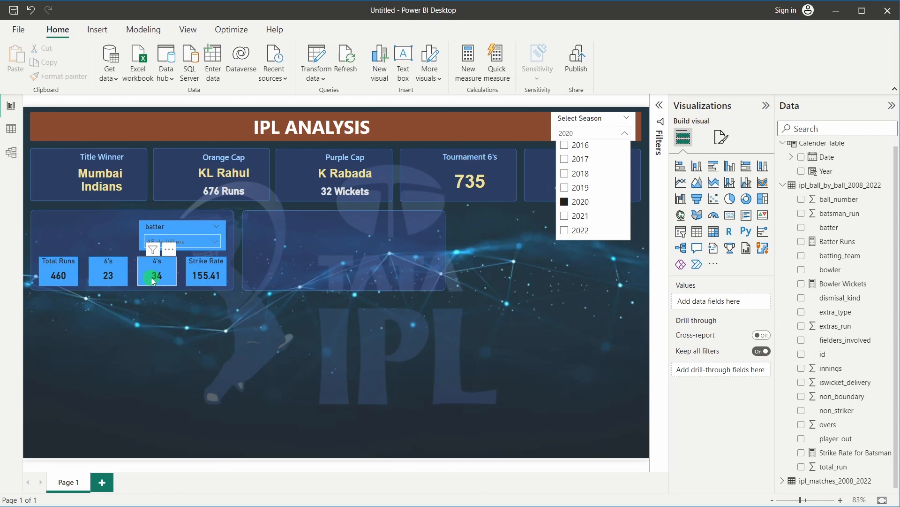
left_click(198, 277)
Filter the report to season 2022 to check the batting cards and restore the selection of all seasons.
left_click(565, 201)
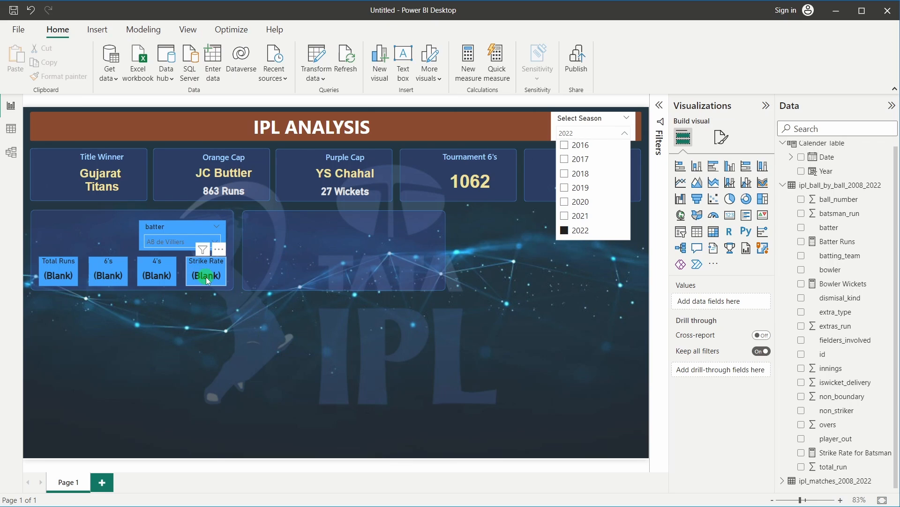
left_click(264, 320)
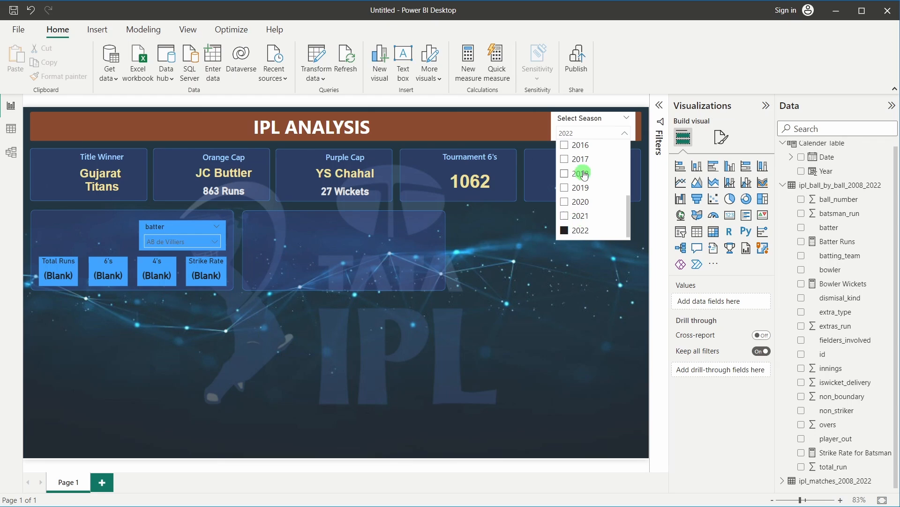
scroll(581, 173, "up", 3)
left_click(580, 153)
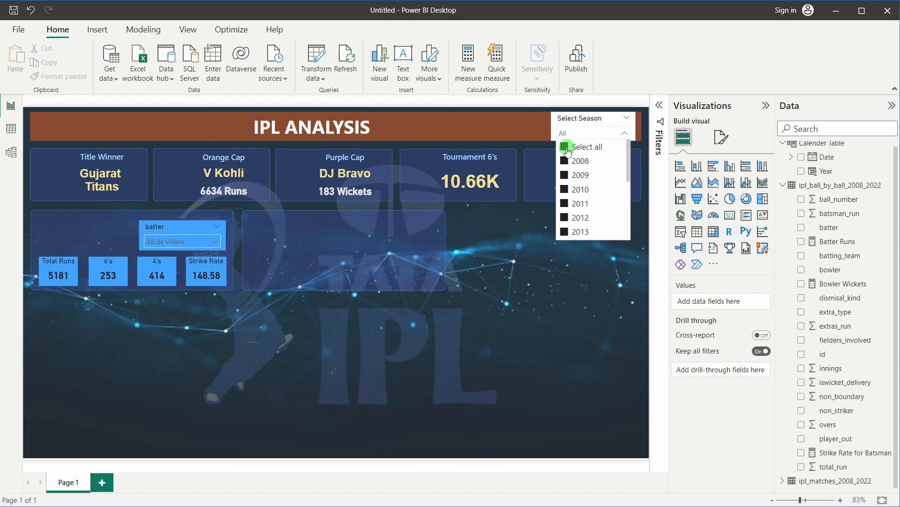
left_click(559, 288)
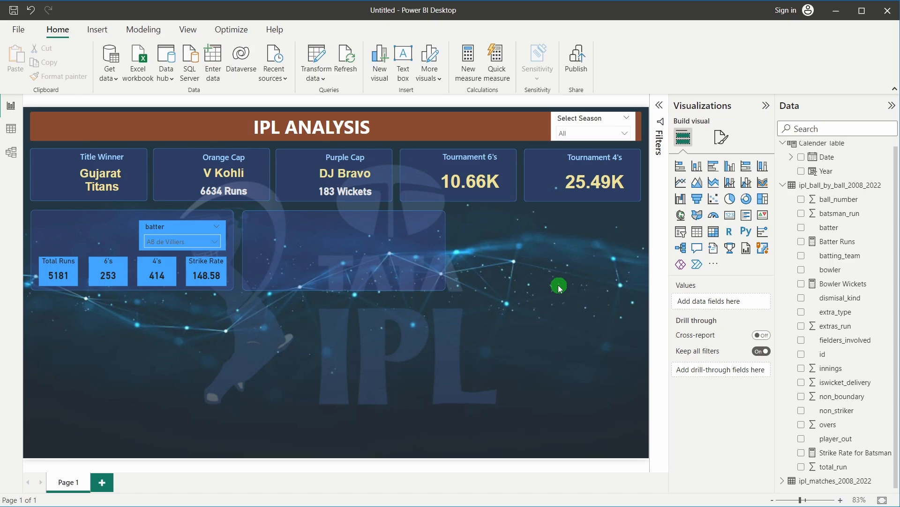
Turn off the batter slicer's header and reduce the slicer's height to fit its dropdown.
left_click(184, 227)
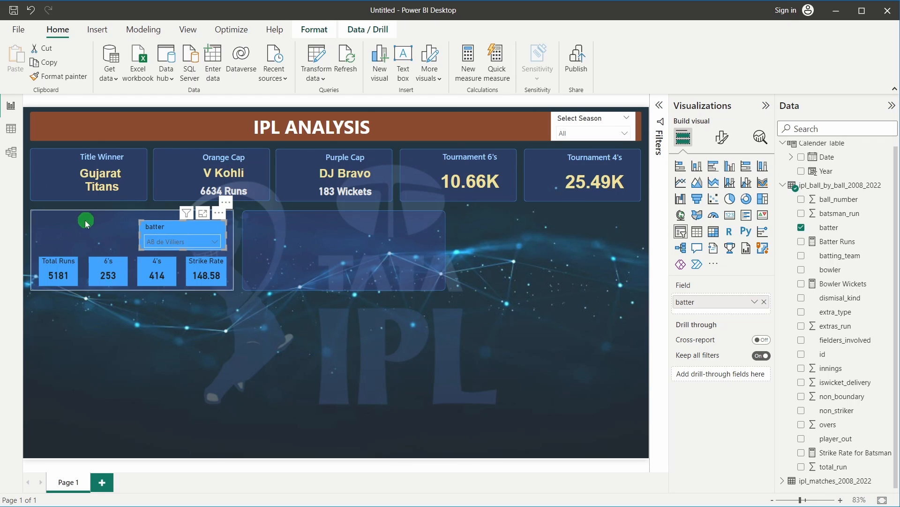
left_click(722, 137)
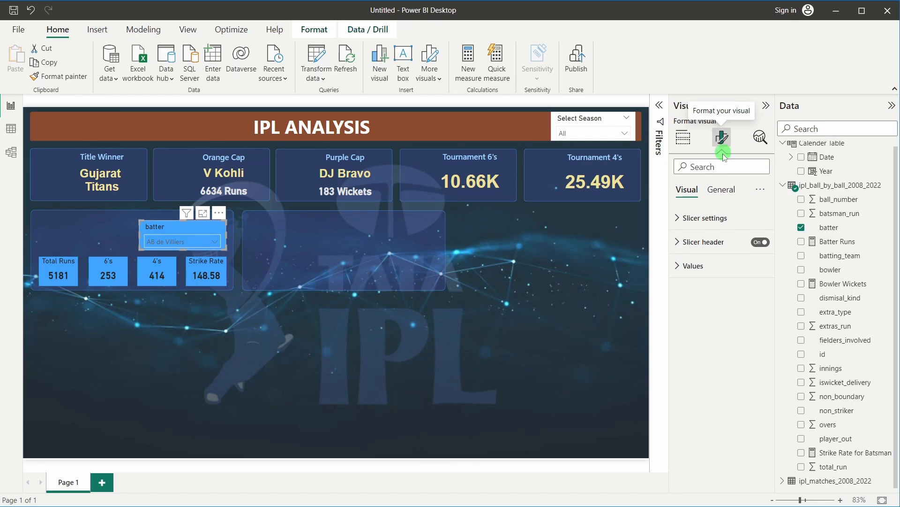
left_click(725, 190)
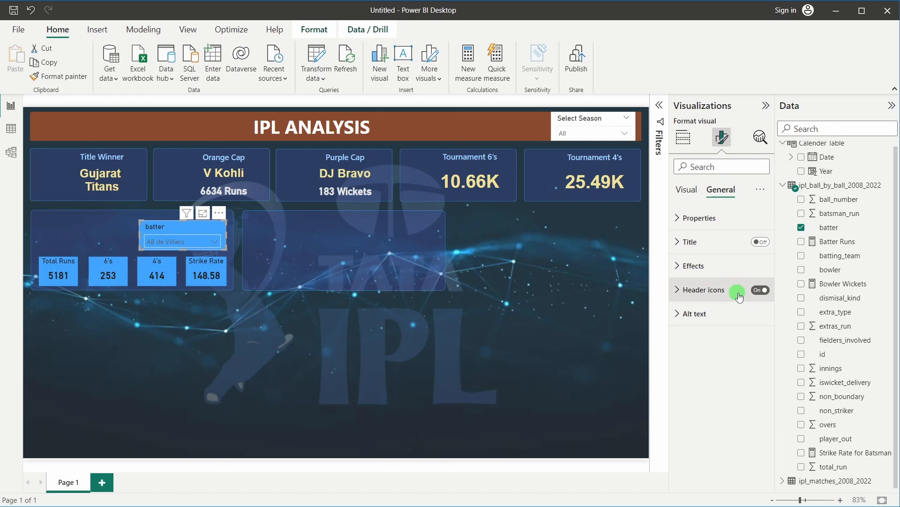
left_click(755, 291)
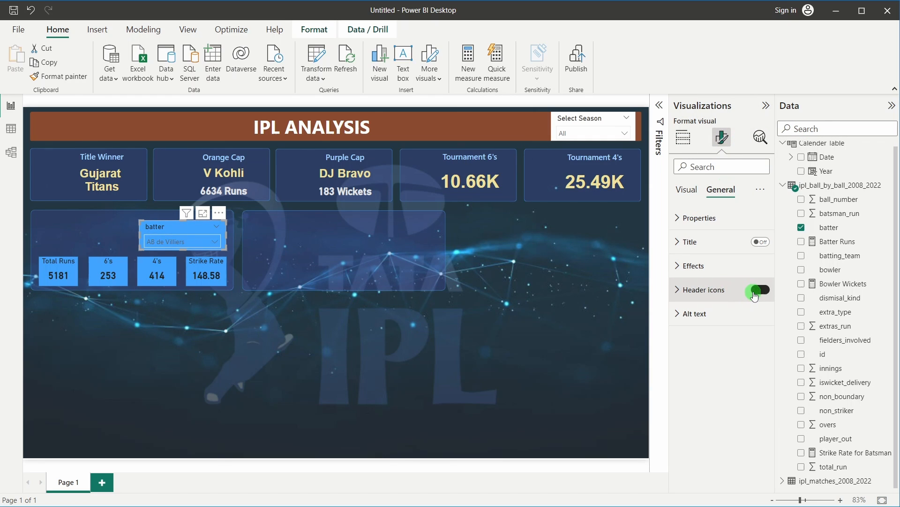
left_click(688, 190)
left_click(760, 242)
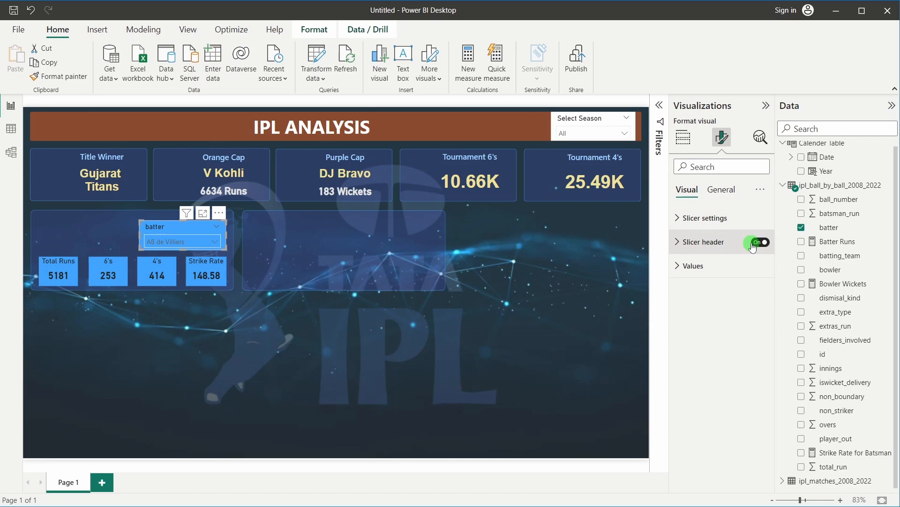
left_click(202, 351)
left_click(183, 221)
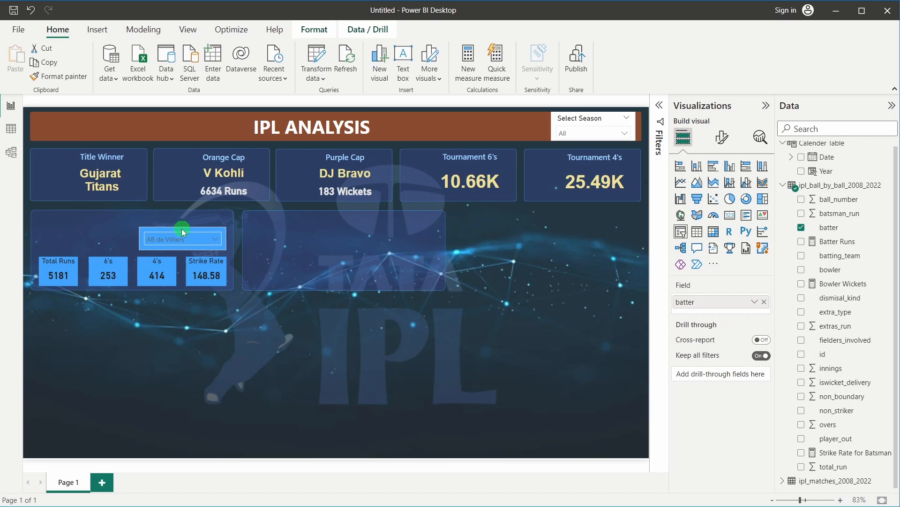
left_click(187, 382)
Examine the Select Batsman label in the IPL Dashboard Power BI report and return to the Untitled report.
left_click(81, 238)
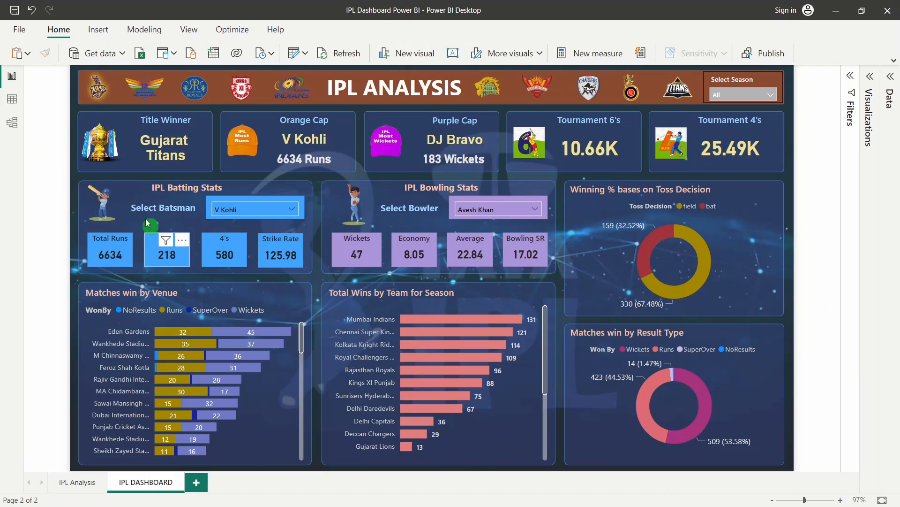
left_click(165, 199)
key("alt+Tab")
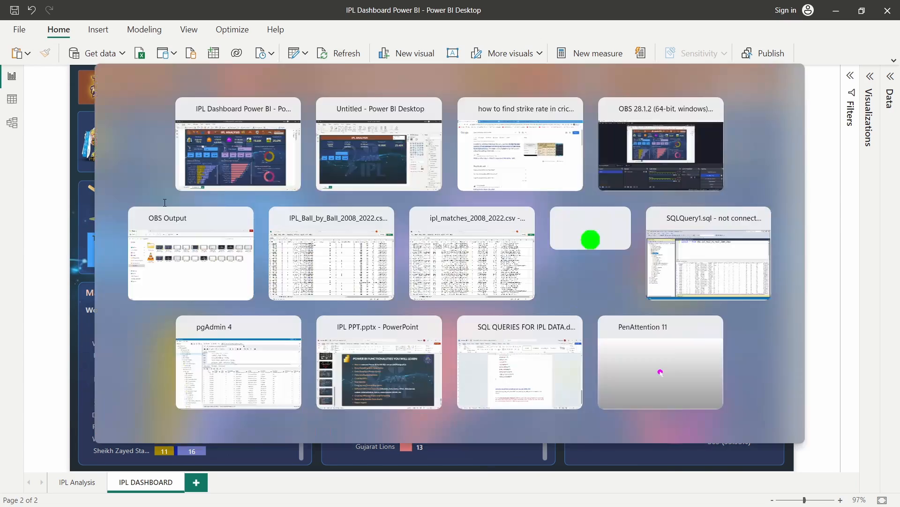
Insert a text box reading "Select Batsman" on the report page.
left_click(97, 30)
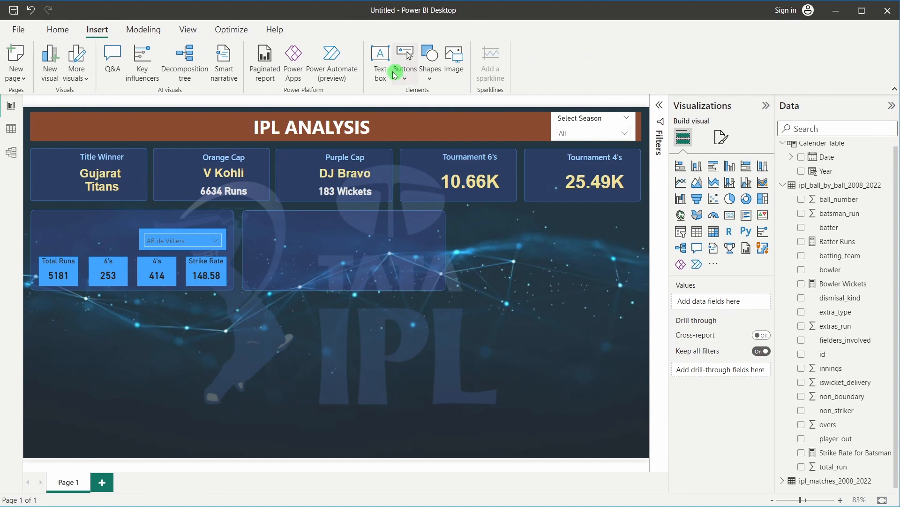
left_click(380, 59)
left_click(144, 330)
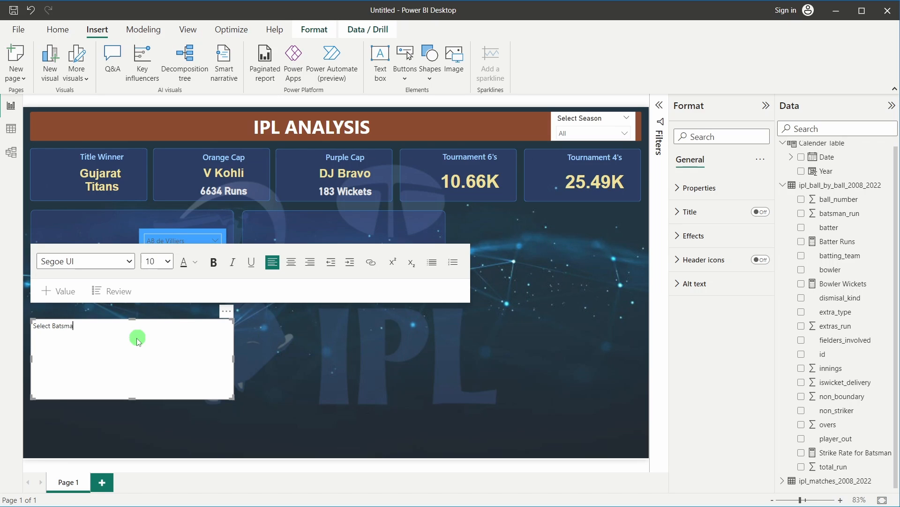
Format the Select Batsman text in Segoe (Bold) at size 12.
left_click_drag(89, 327, 31, 324)
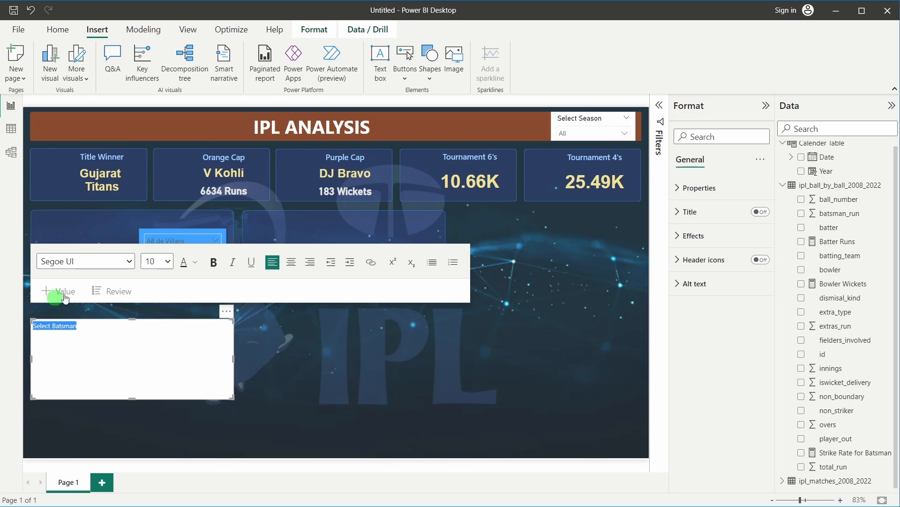
left_click(165, 263)
left_click(154, 335)
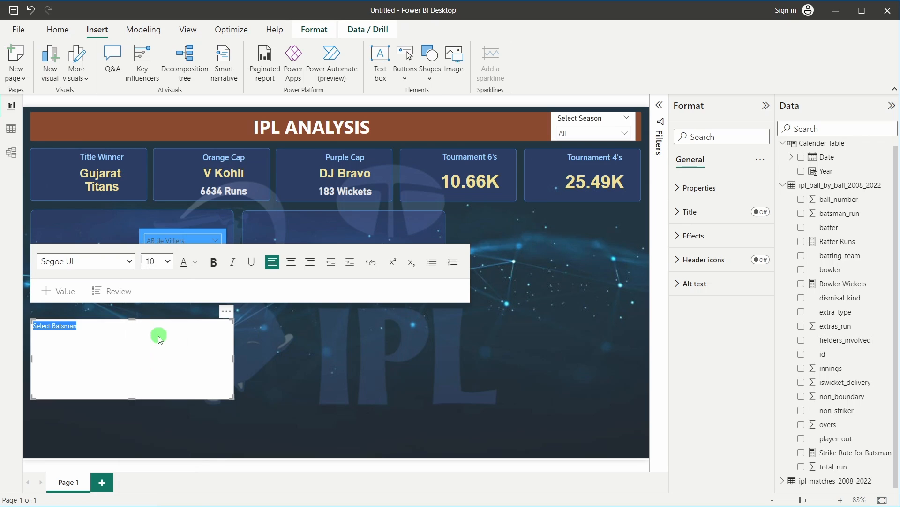
left_click(118, 269)
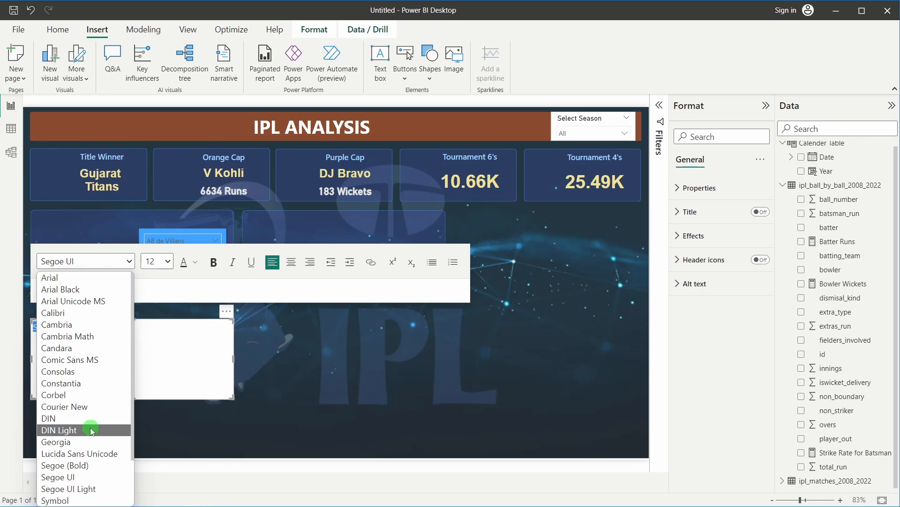
scroll(93, 429, "down", 1)
left_click(75, 430)
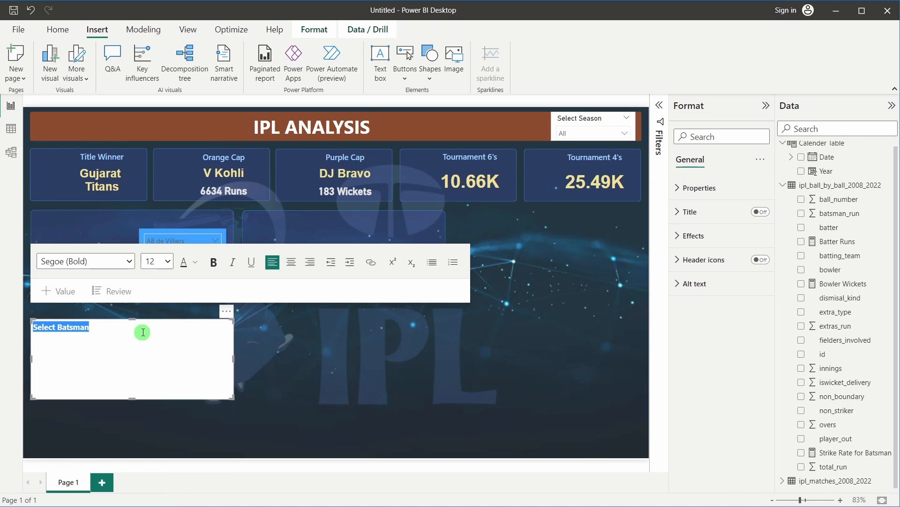
Shrink the Select Batsman text box to fit its text and place it beside the batter slicer, above the batting cards.
left_click(230, 366)
left_click_drag(230, 366, 96, 358)
left_click_drag(66, 397, 100, 261)
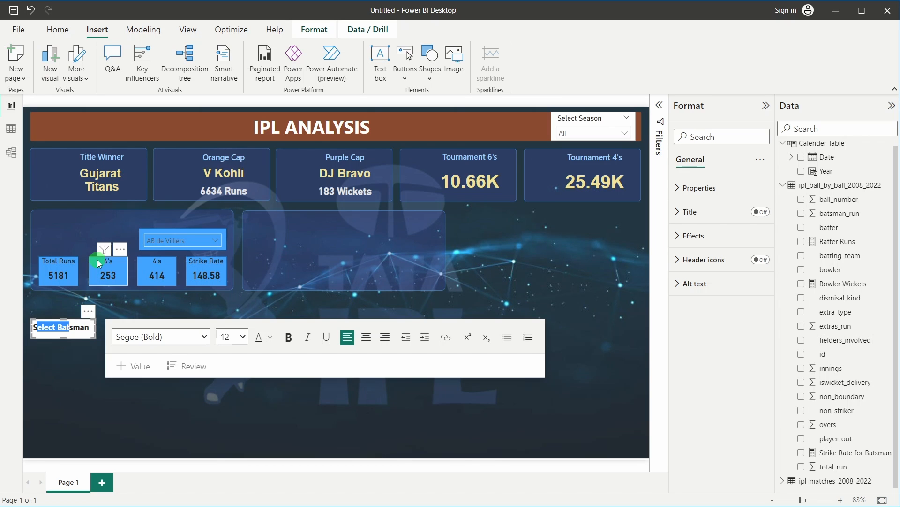
left_click(79, 347)
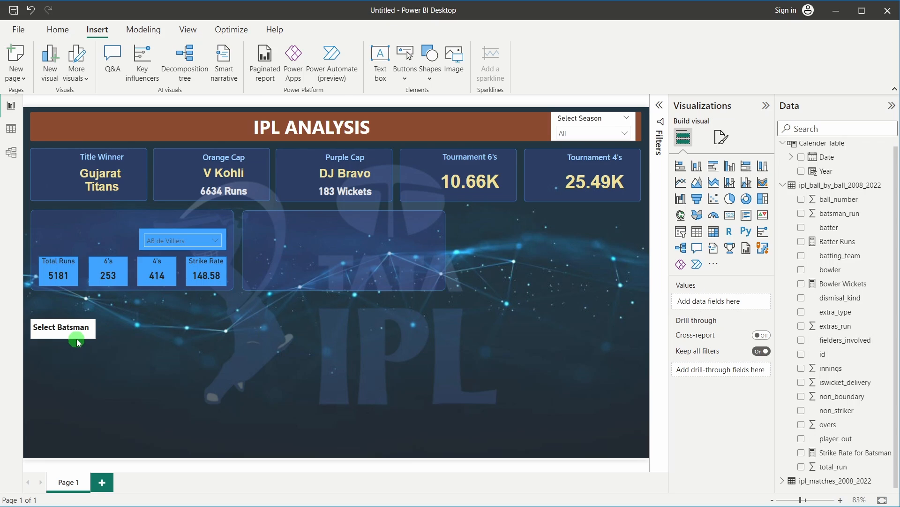
left_click_drag(97, 281, 114, 252)
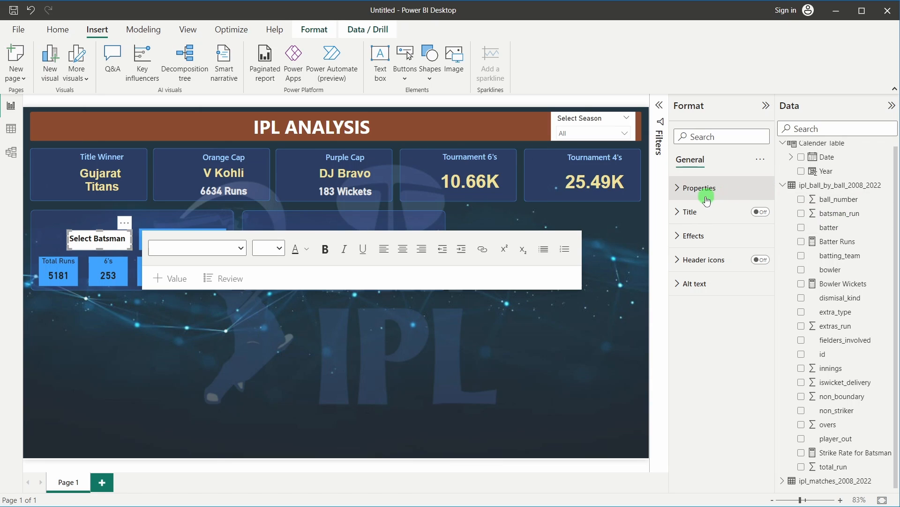
Turn off the Select Batsman text box's background and colour its text light blue.
left_click(713, 236)
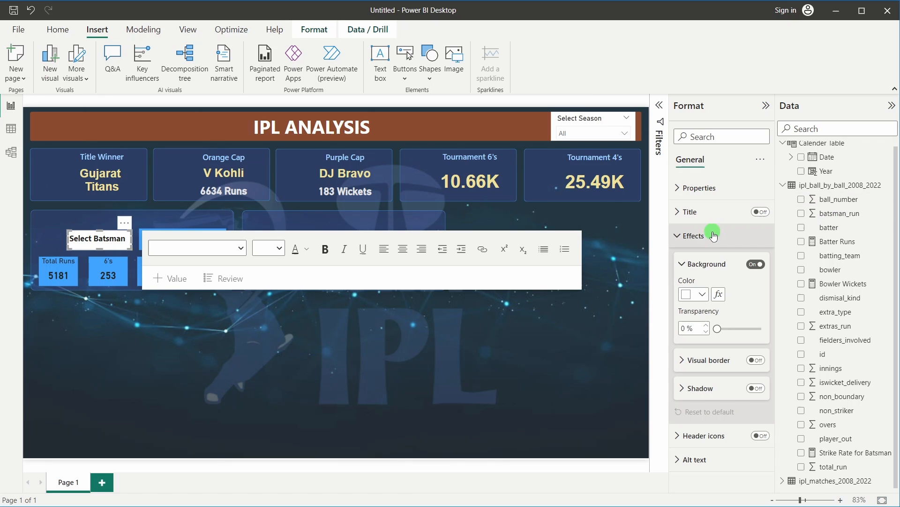
left_click(755, 264)
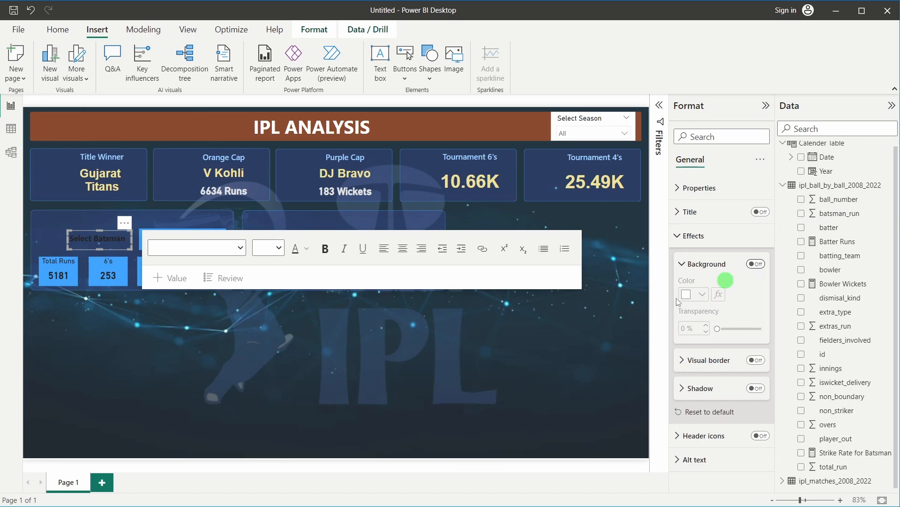
double_click(107, 239)
triple_click(106, 240)
left_click(306, 249)
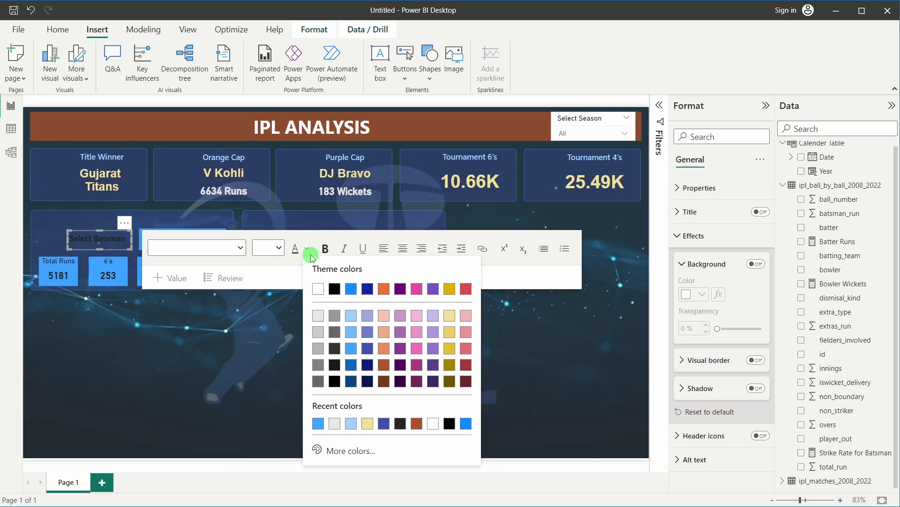
left_click(354, 319)
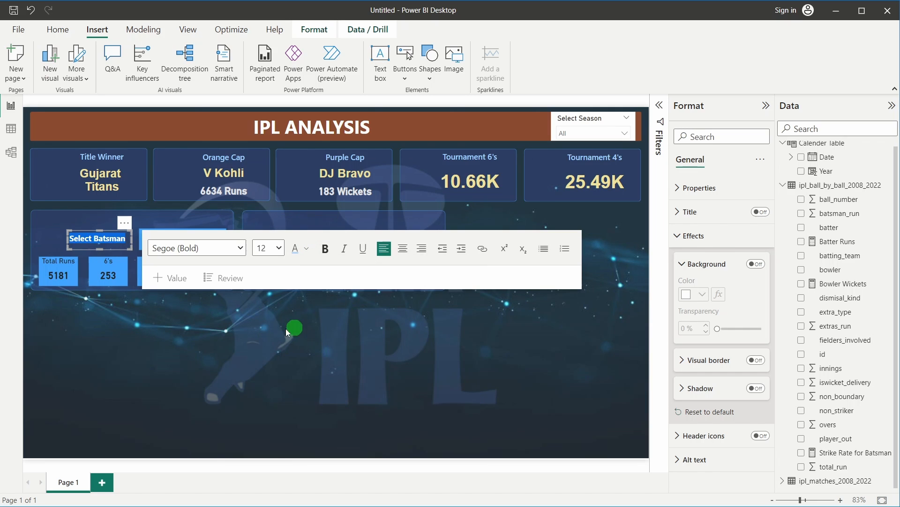
left_click(194, 345)
Try to reposition the Select Batsman label and undo the resulting move of the panel behind it.
left_click(87, 238)
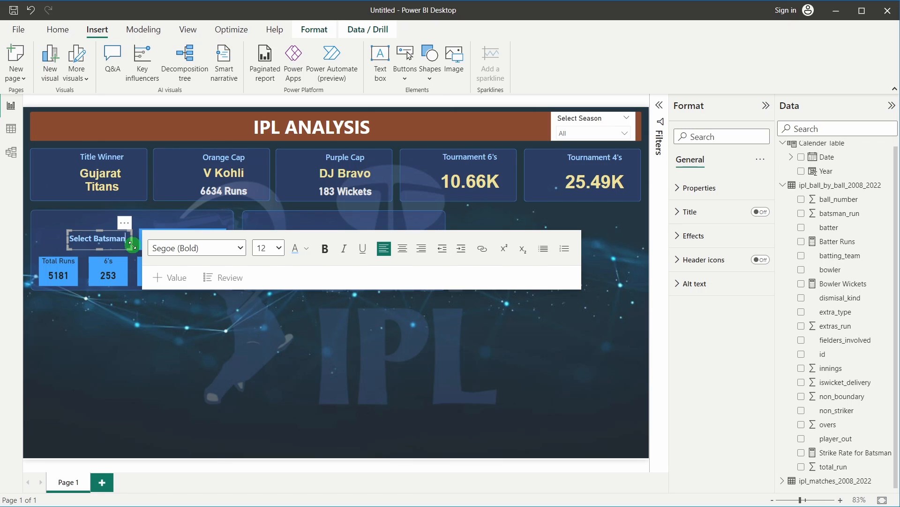
left_click(106, 227)
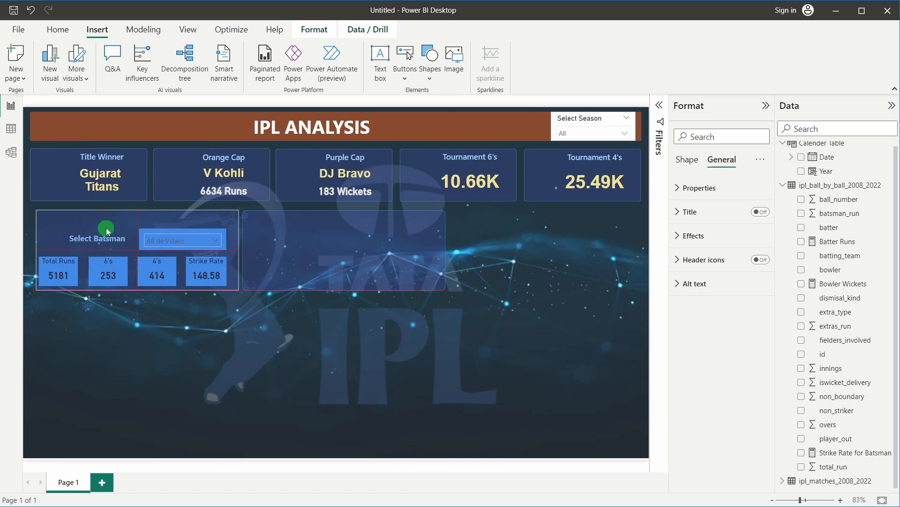
left_click(146, 380)
key("ctrl+z")
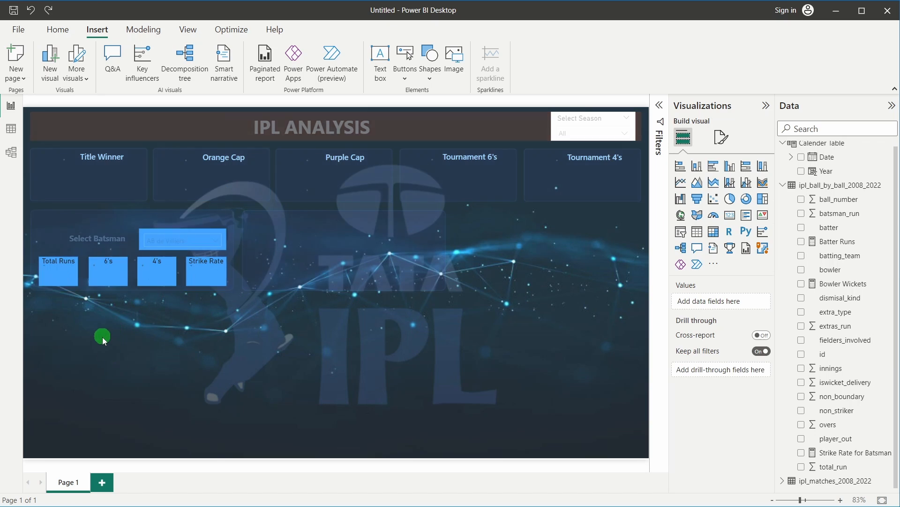
left_click(108, 341)
Try again to select and move the Select Batsman label on top of the batting panel.
left_click(85, 239)
left_click(87, 229)
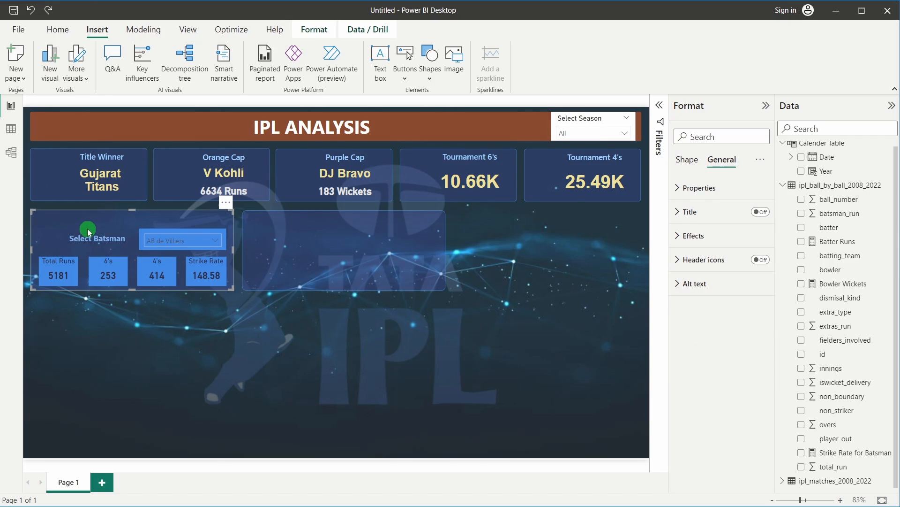
left_click(96, 237)
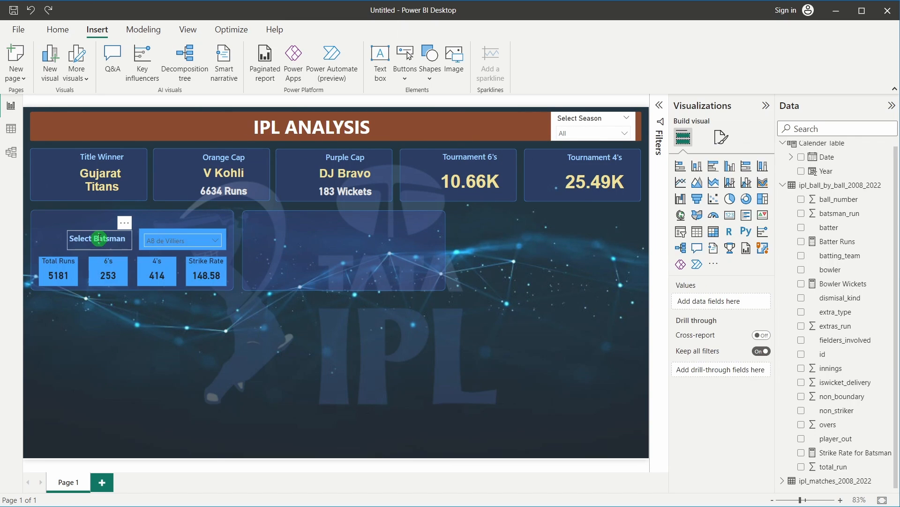
left_click(97, 230)
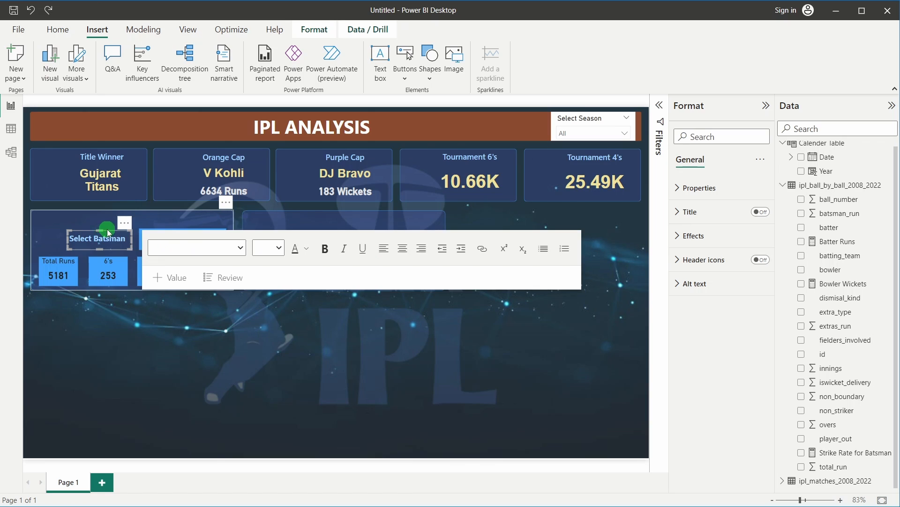
left_click(107, 229)
left_click(128, 391)
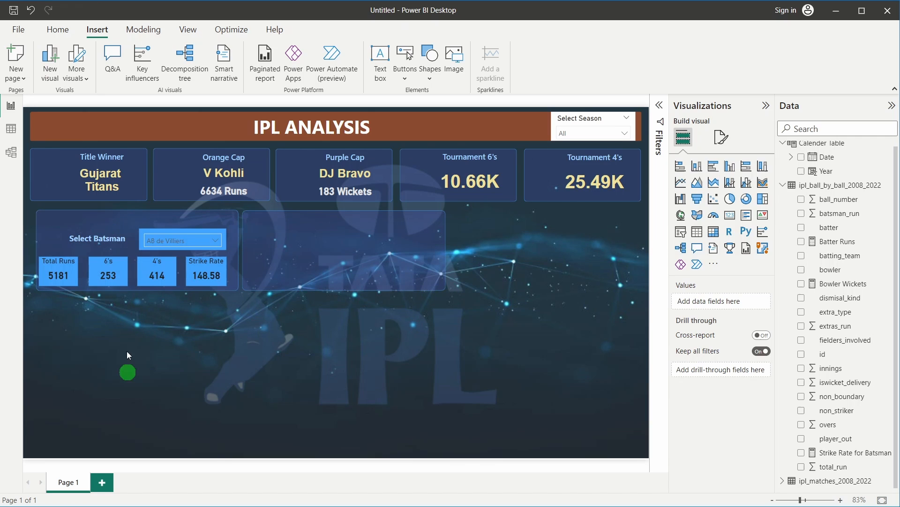
left_click(115, 239)
left_click(133, 385)
left_click(100, 234)
left_click(103, 230)
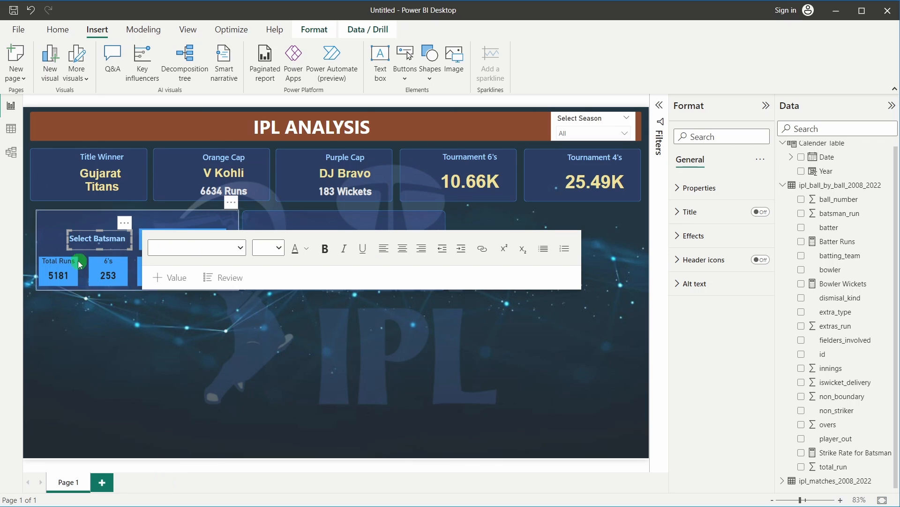
left_click(103, 336)
left_click(72, 237)
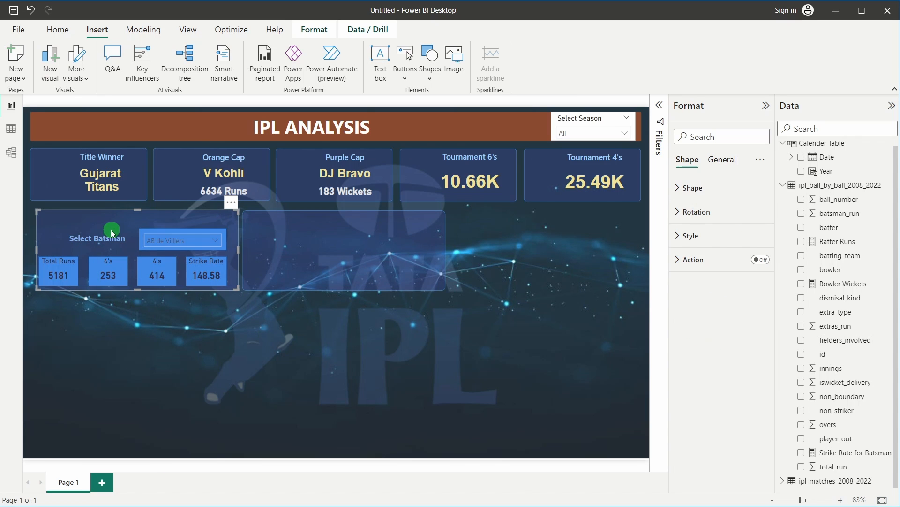
left_click(158, 333)
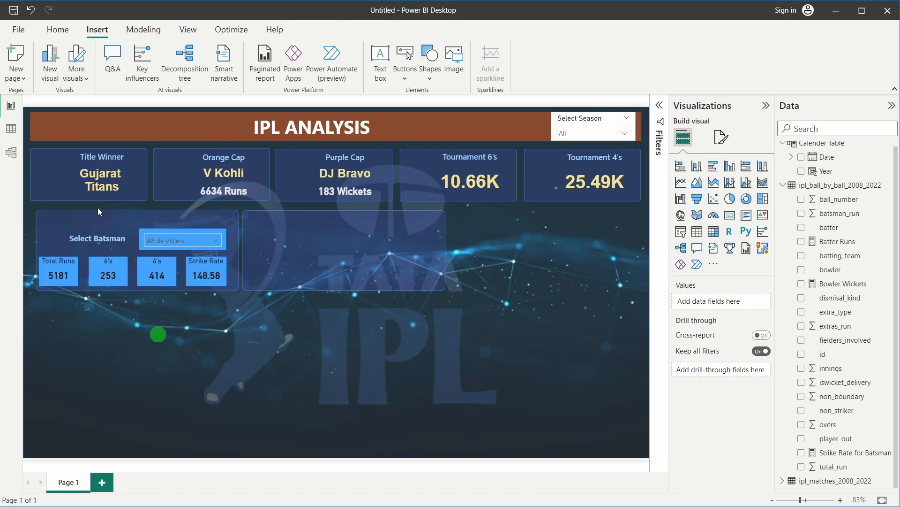
Send the batting section's background panel backward and select the Select Batsman text box.
left_click(94, 217)
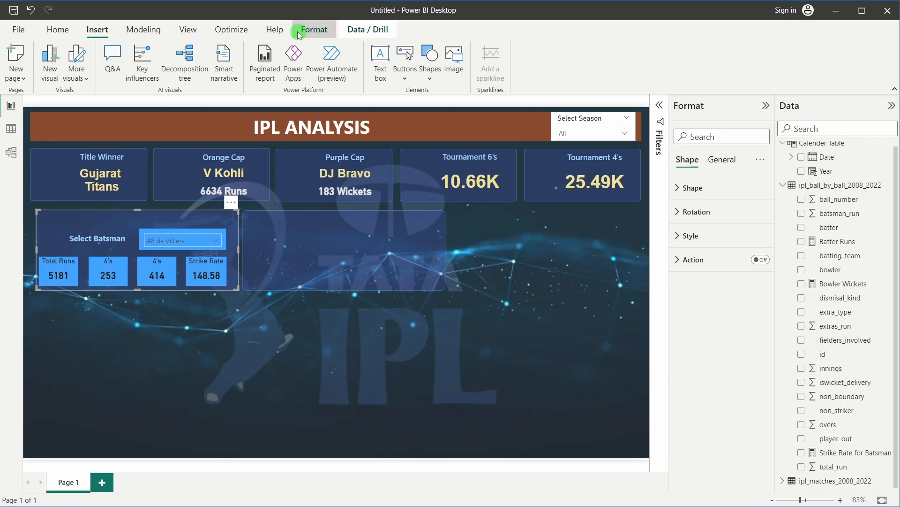
left_click(313, 29)
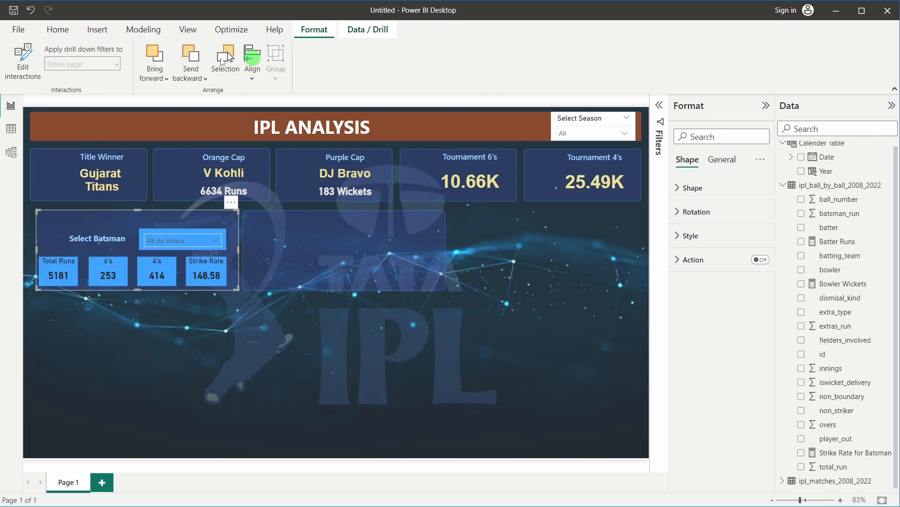
left_click(186, 58)
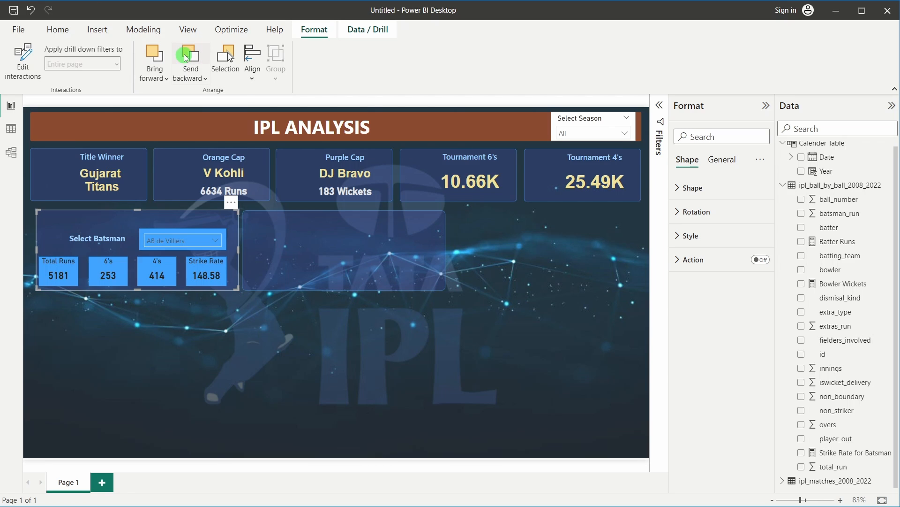
left_click(95, 234)
left_click(93, 235)
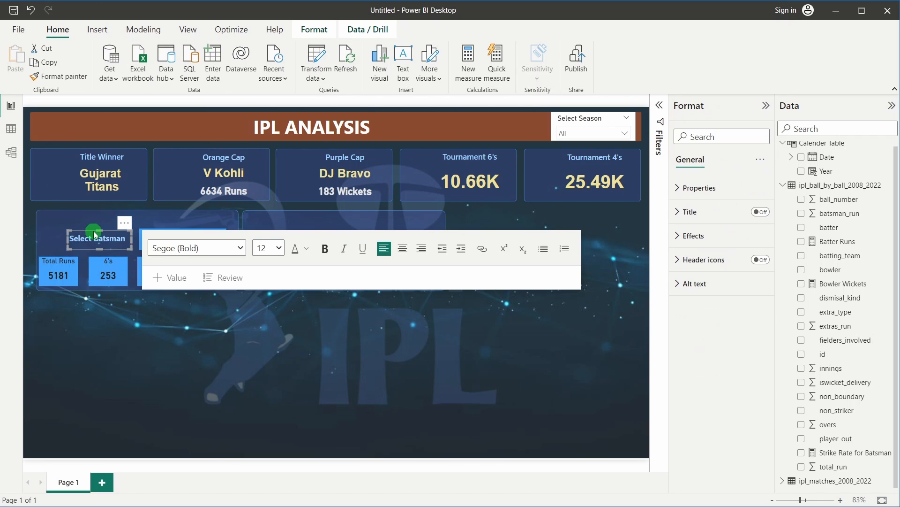
Place a copy of the Select Batsman text box above the original and change its text to IPL Batting Stats.
left_click_drag(94, 231, 118, 219)
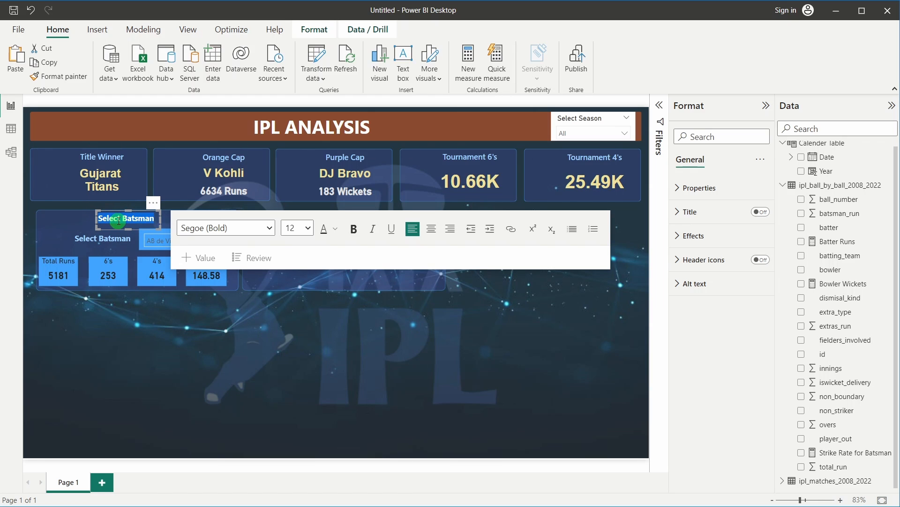
type("IPL Ba")
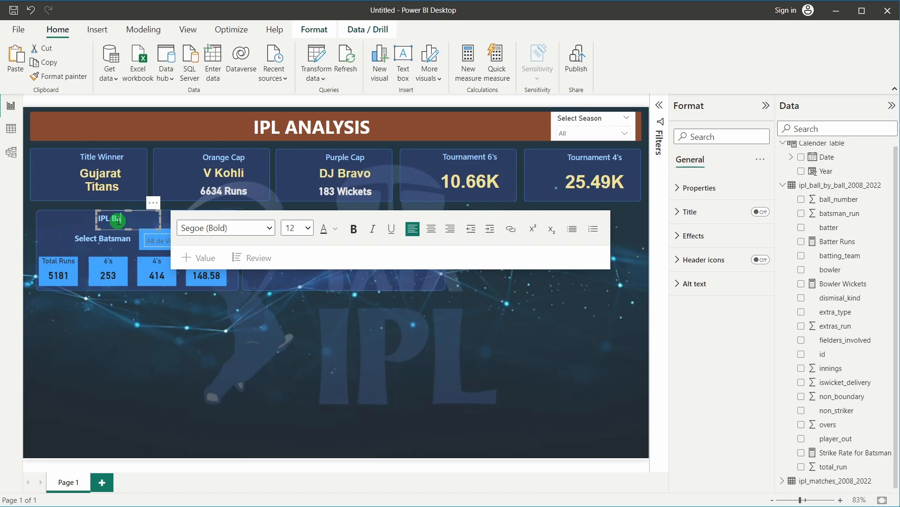
type("tting Stats")
left_click(96, 220)
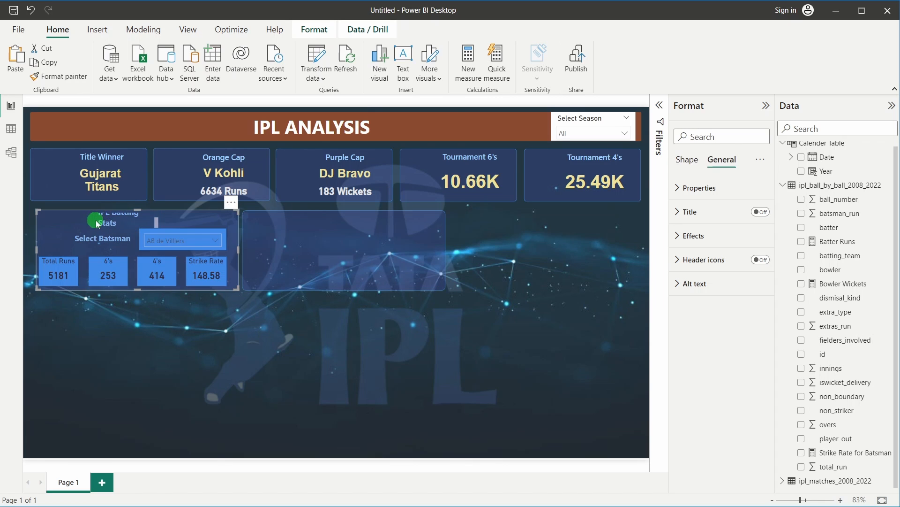
left_click(98, 327)
Widen the IPL Batting Stats text box so its text fits one line and centre it near the batting panel's upper edge.
left_click(107, 221)
left_click_drag(97, 221, 74, 220)
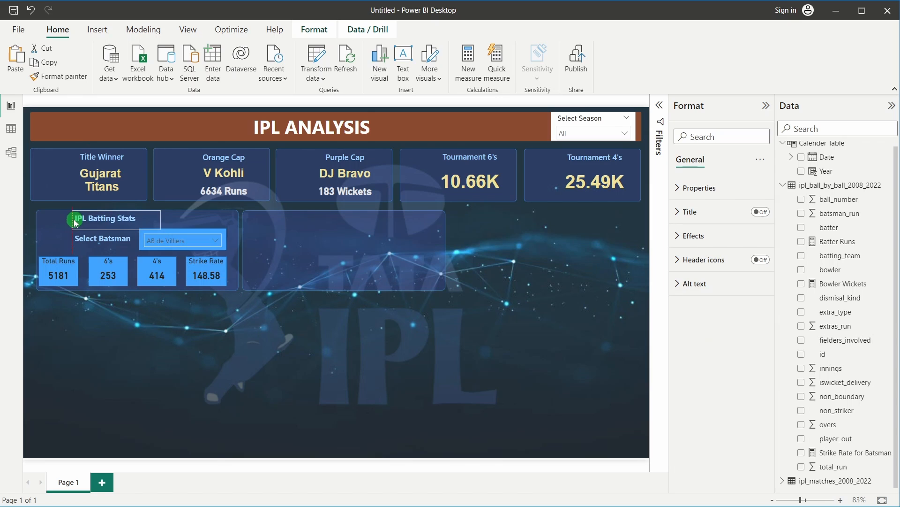
left_click(122, 218)
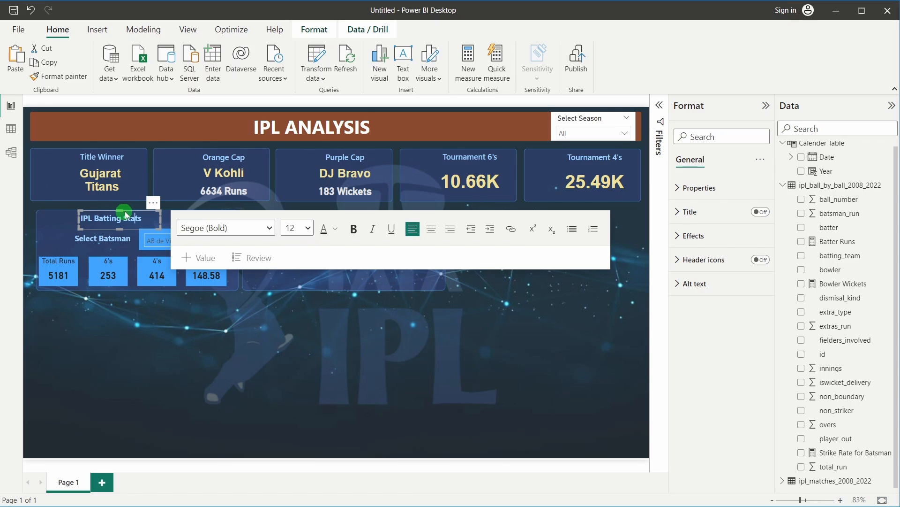
left_click_drag(126, 215, 154, 215)
Colour the IPL Batting Stats heading text light yellow.
triple_click(158, 219)
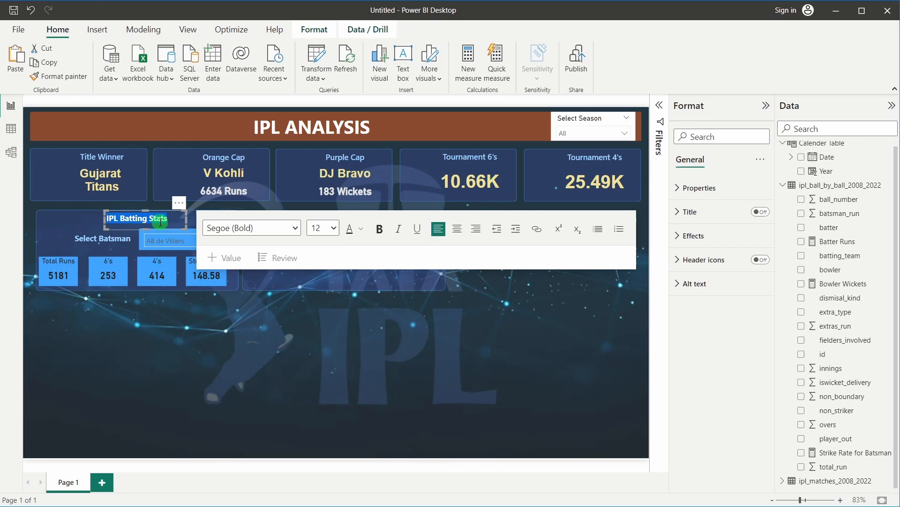
left_click(361, 229)
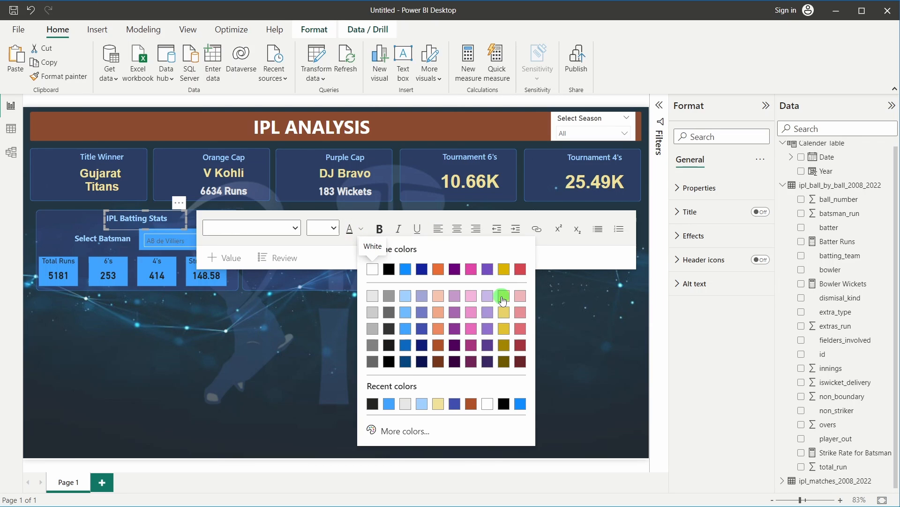
left_click(503, 300)
left_click(224, 367)
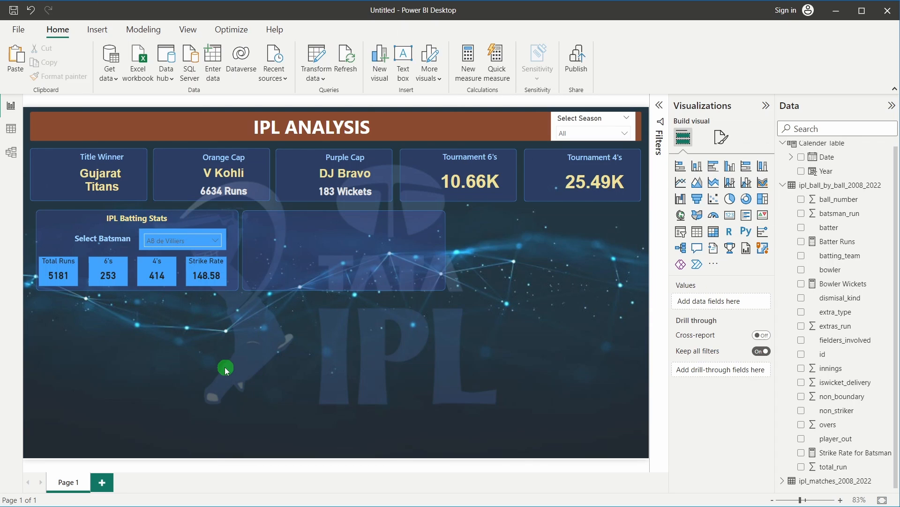
Recolour the IPL Batting Stats heading text light orange.
left_click(137, 221)
key("ctrl+a")
left_click(361, 229)
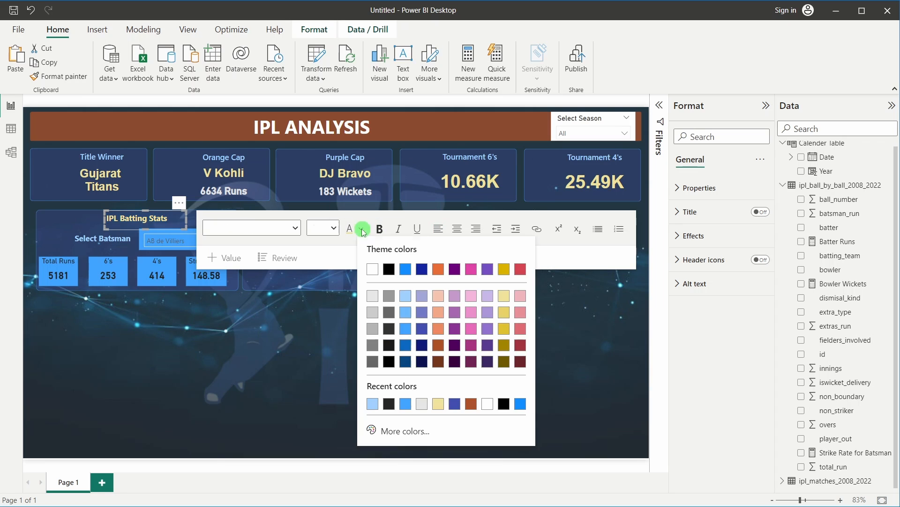
left_click(440, 272)
left_click(146, 385)
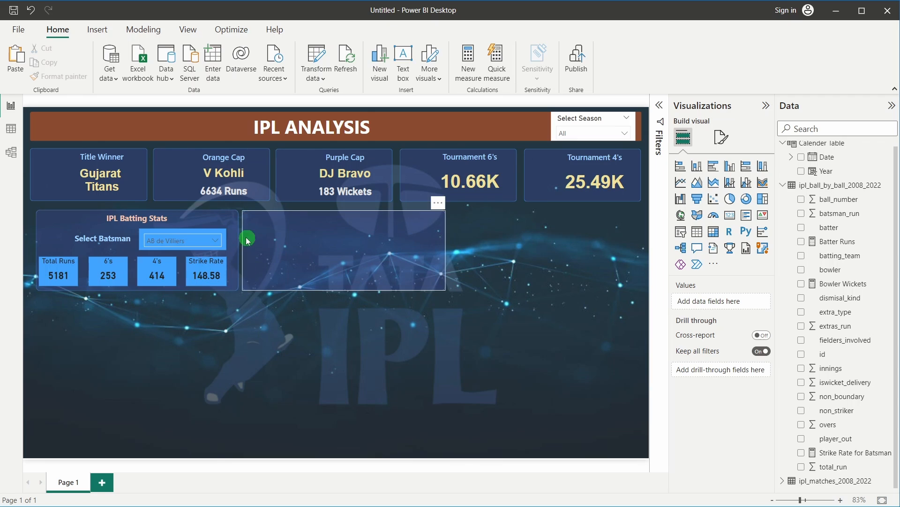
Shift the batting section's background panel to align its left edge with the Title Winner card.
left_click(63, 216)
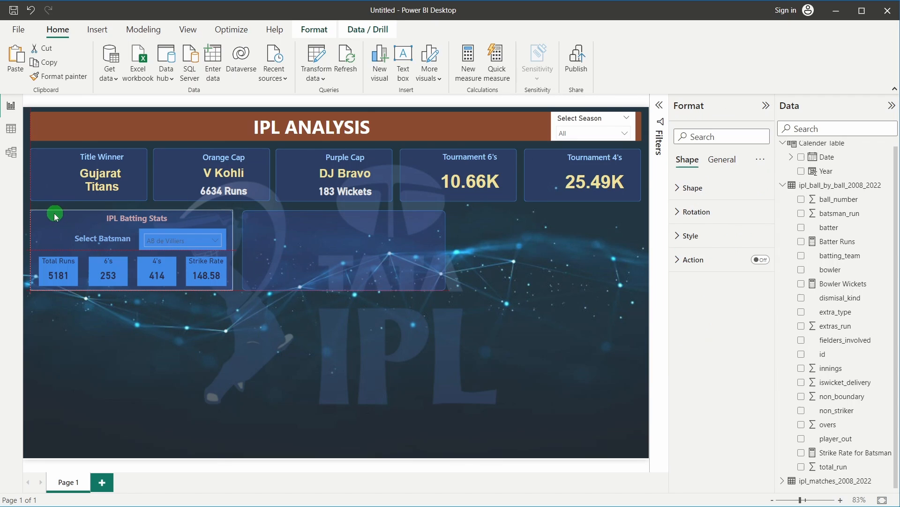
left_click(154, 354)
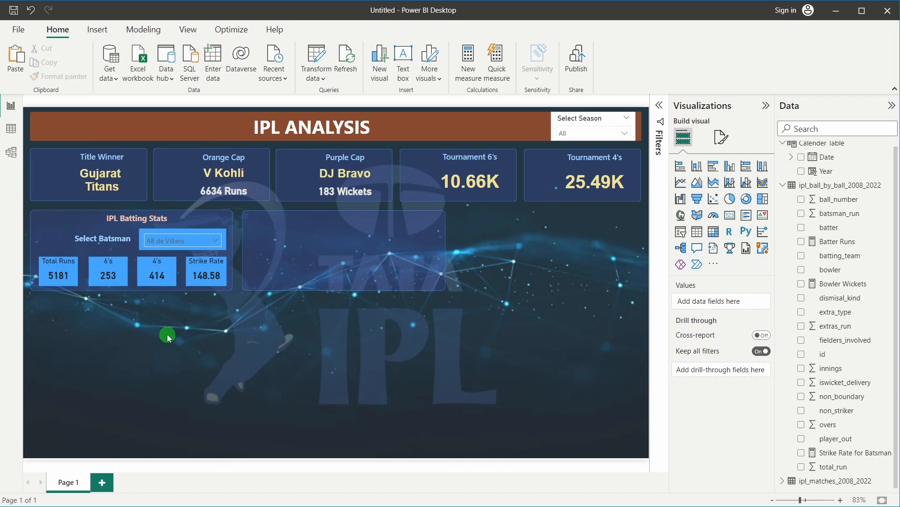
Place a copy of the batter slicer on the empty second panel and replace its batter field with bowler.
left_click(145, 235)
left_click_drag(145, 234, 364, 230)
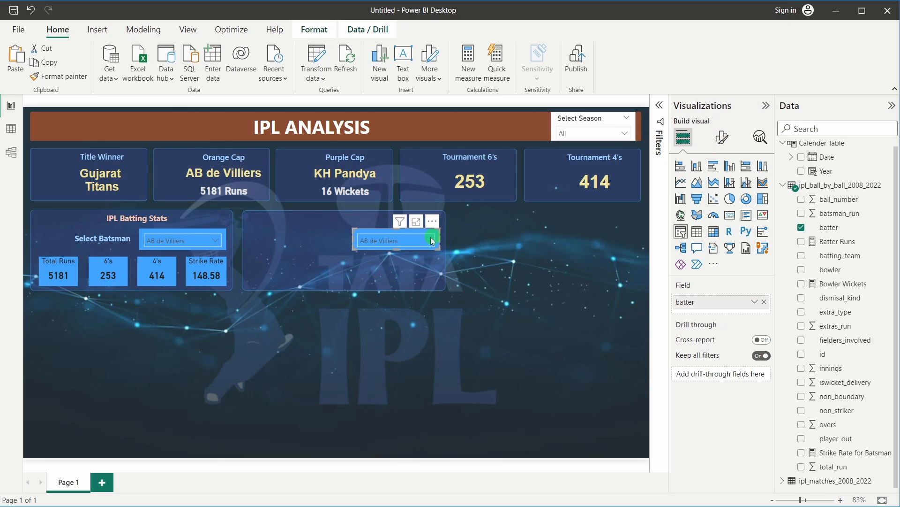
left_click(766, 302)
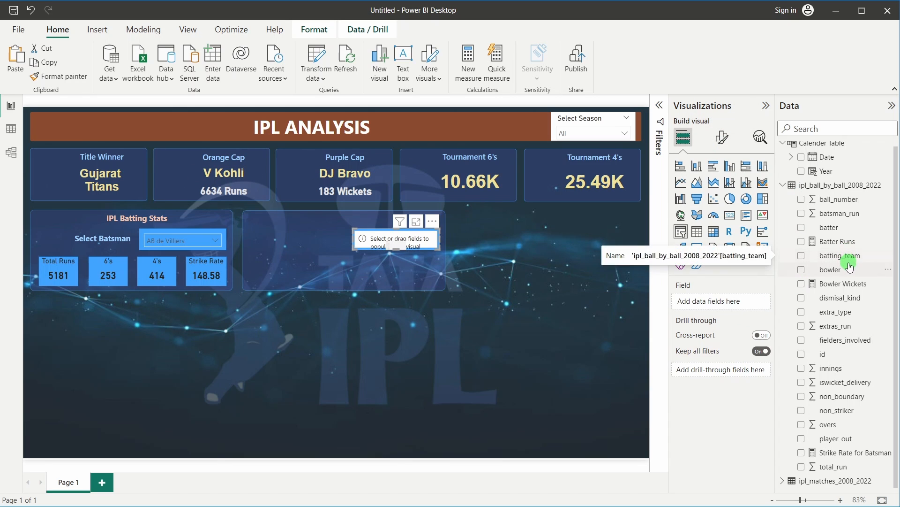
left_click_drag(840, 269, 716, 303)
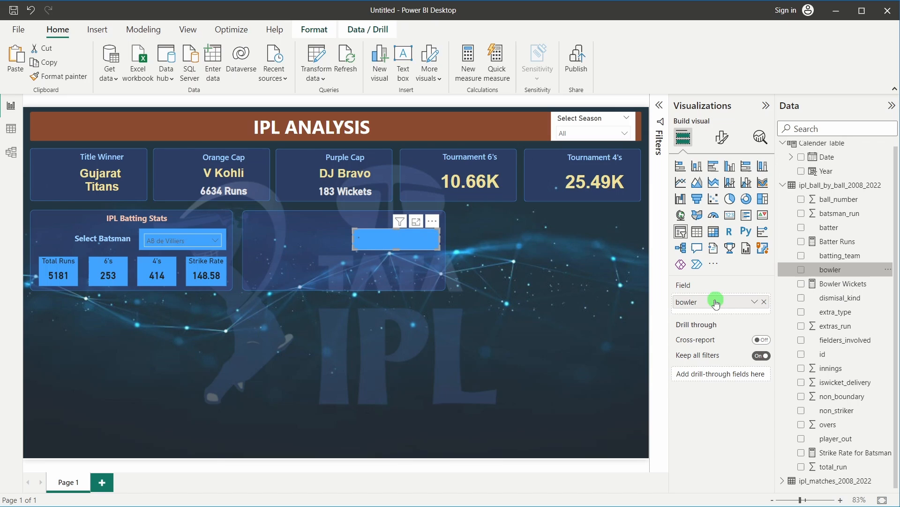
left_click(381, 311)
Choose A Nehra, A Nortje and A Singh in the bowler slicer to examine its effect on the dashboard cards.
left_click(380, 241)
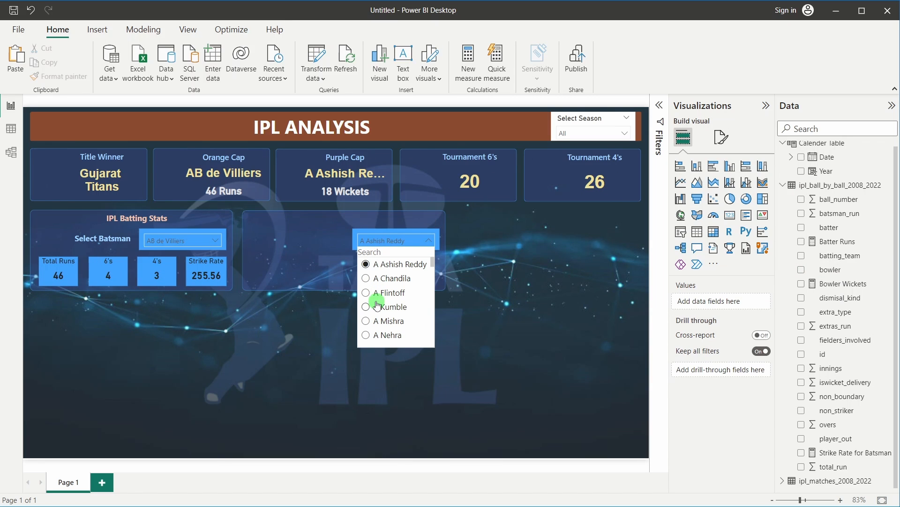
scroll(378, 294, "down", 3)
left_click(393, 296)
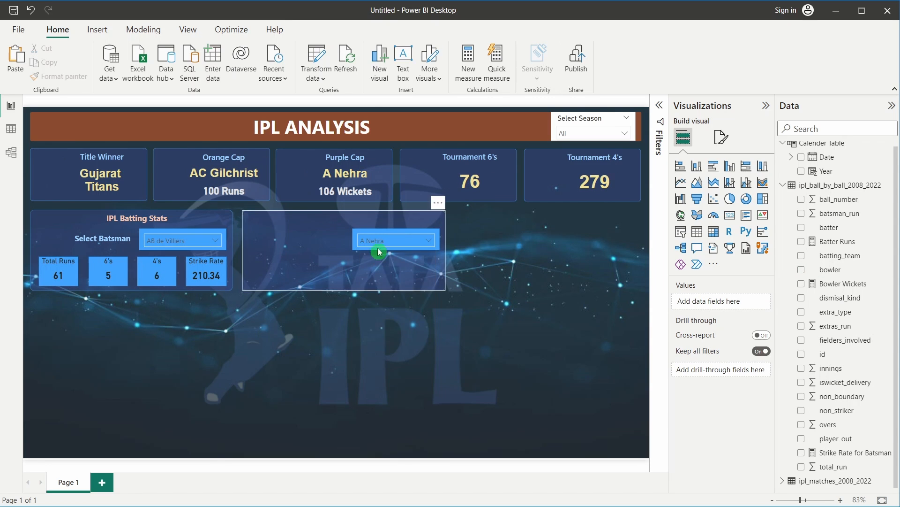
left_click(379, 241)
left_click(381, 310)
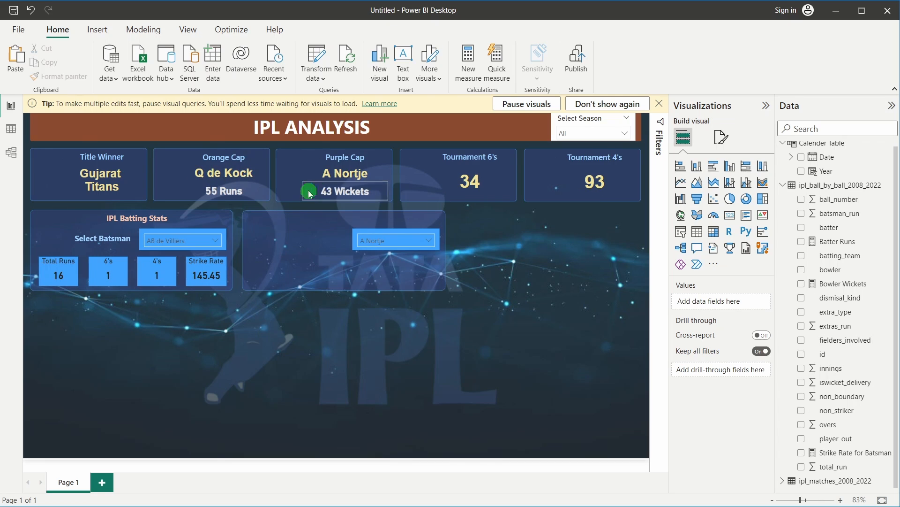
left_click(361, 241)
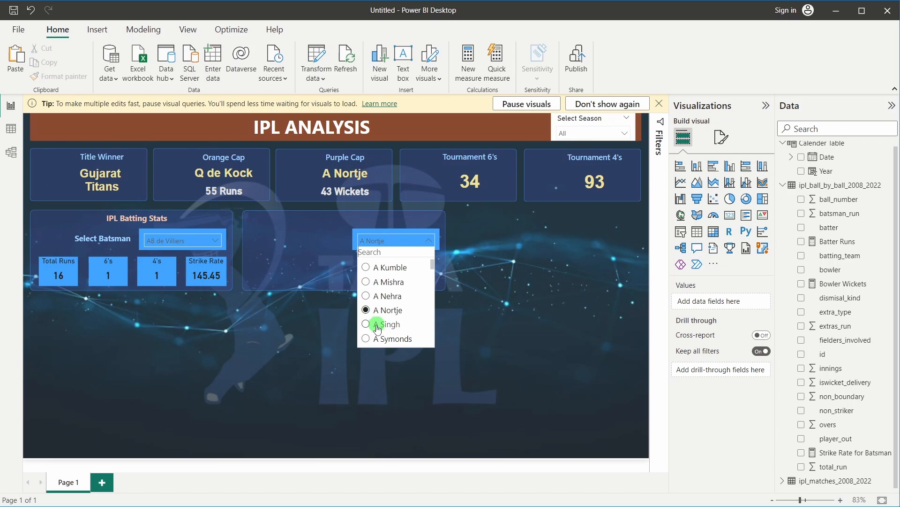
left_click(378, 324)
left_click(393, 240)
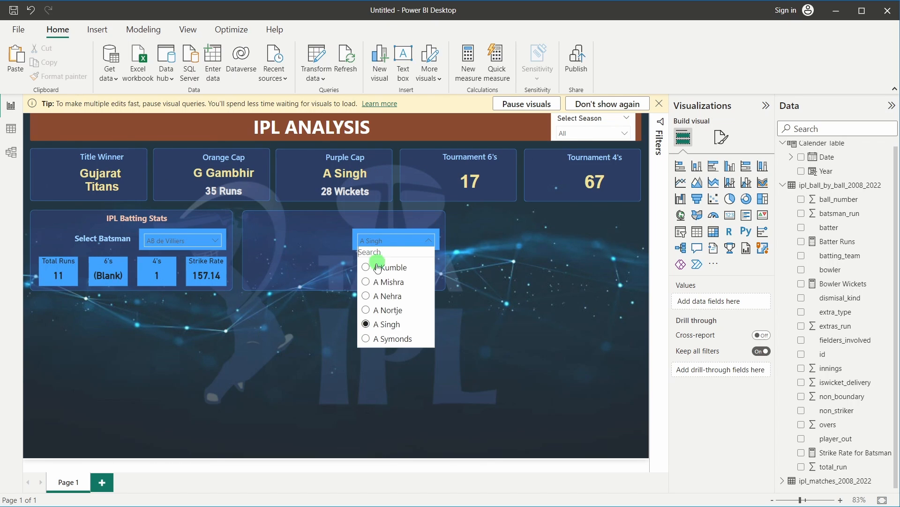
scroll(376, 277, "up", 2)
scroll(377, 284, "down", 3)
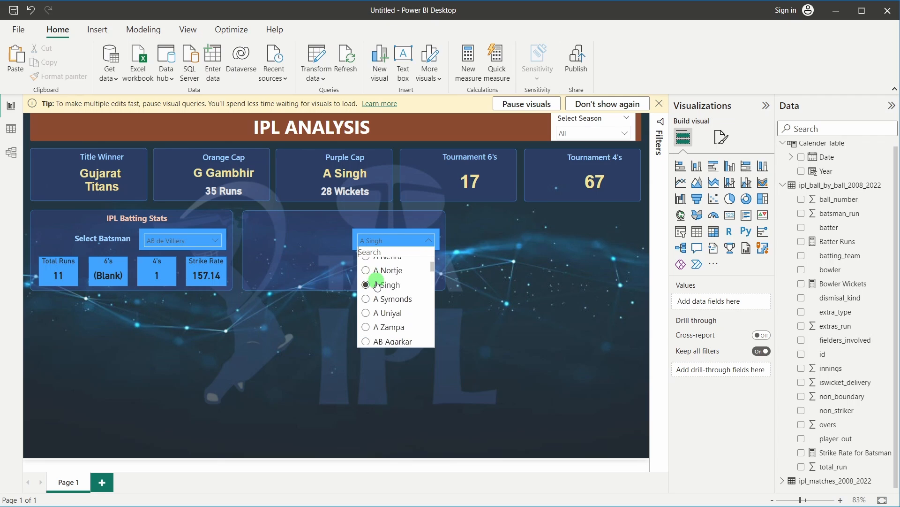
left_click(373, 242)
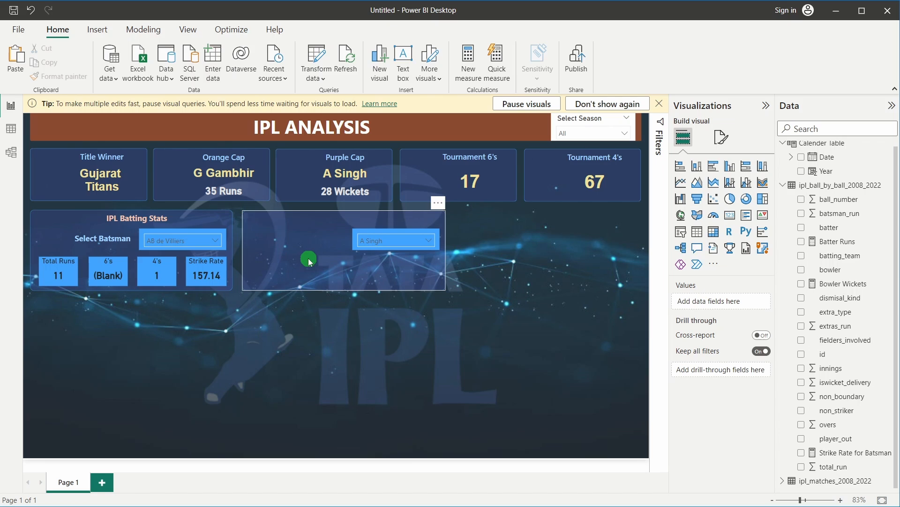
left_click(659, 103)
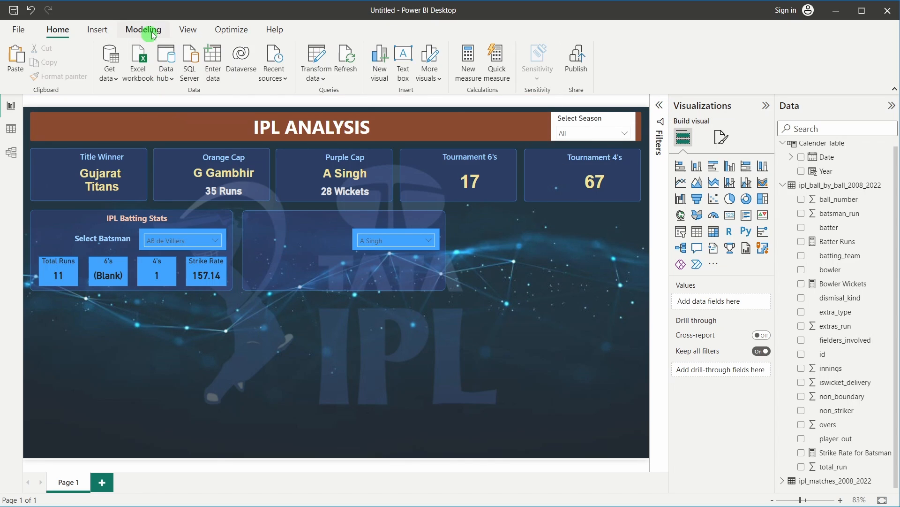
Edit the bowler slicer's interactions so it does not filter the Title Winner, Orange Cap, Purple Cap, Tournament 6's and Tournament 4's cards.
left_click(359, 232)
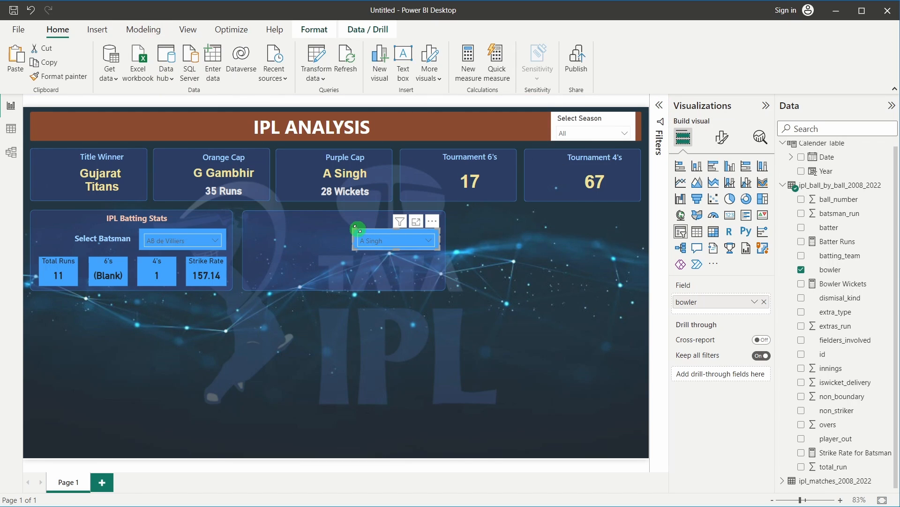
left_click(314, 29)
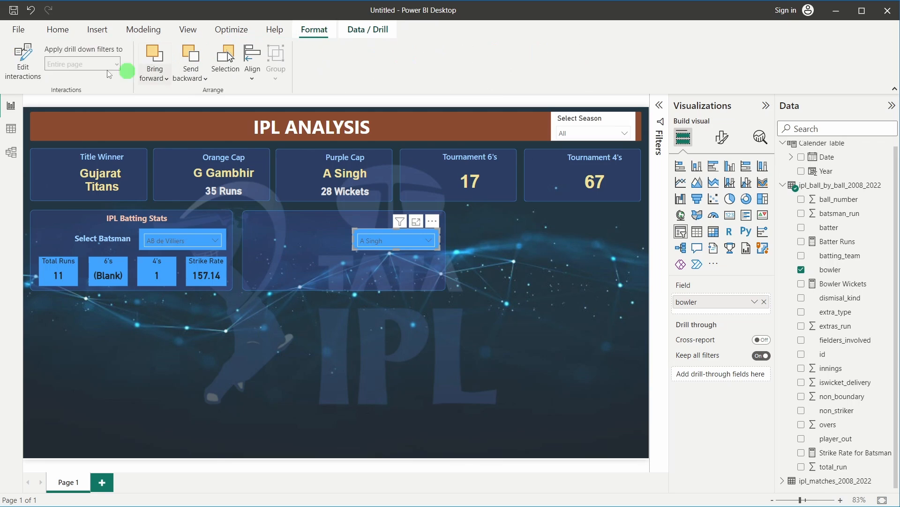
left_click(23, 55)
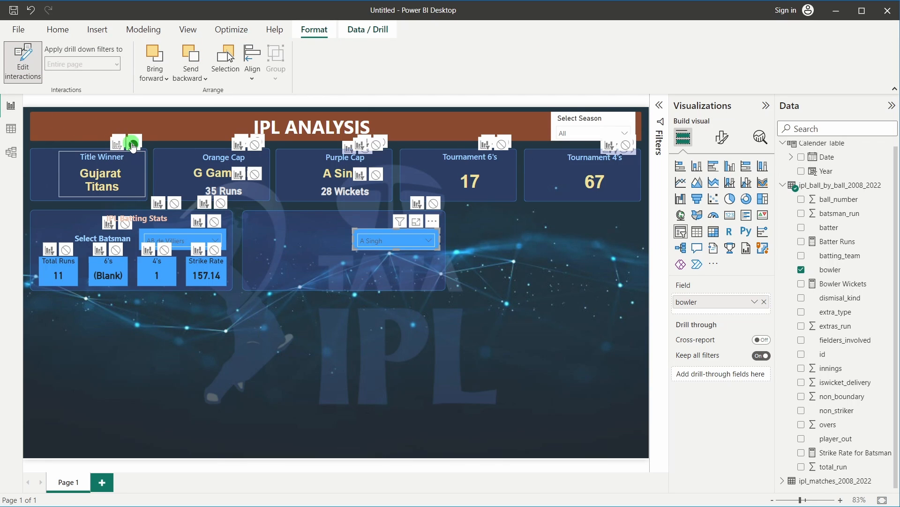
left_click(133, 145)
left_click(258, 174)
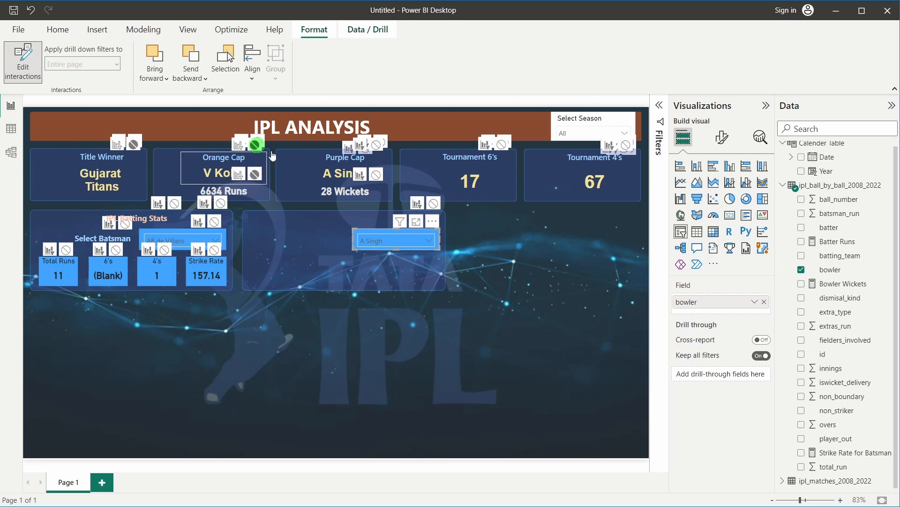
left_click(378, 145)
left_click(378, 172)
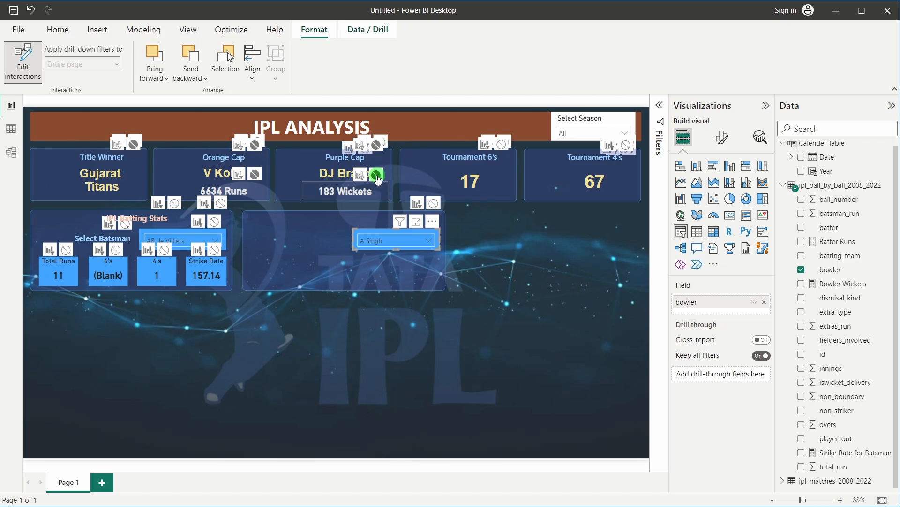
left_click(501, 145)
left_click(626, 145)
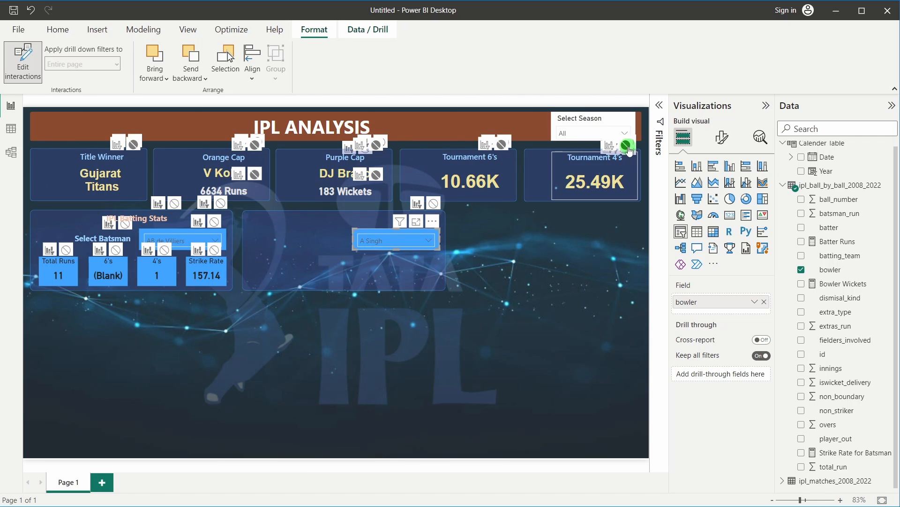
Set the bowler slicer's interaction to none for the batter slicer and the Total Runs, 6's, 4's and Strike Rate cards.
left_click(214, 222)
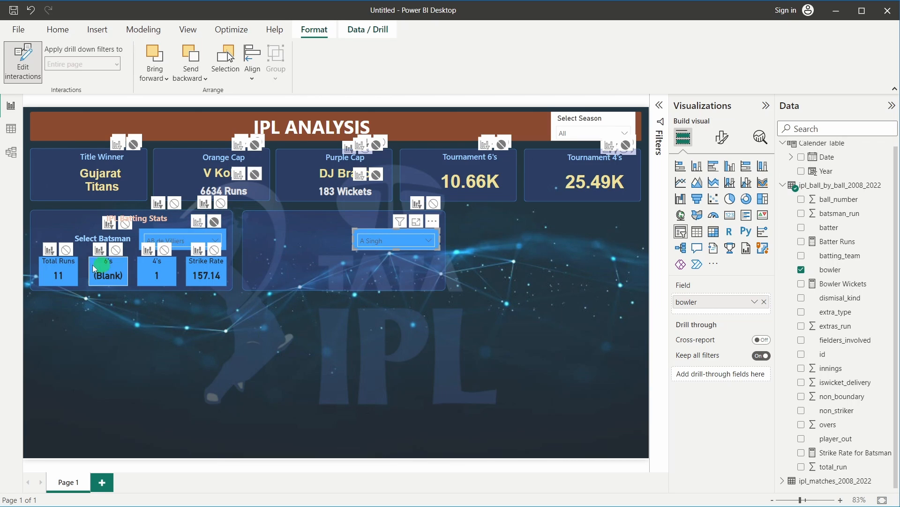
left_click(182, 229)
left_click(412, 244)
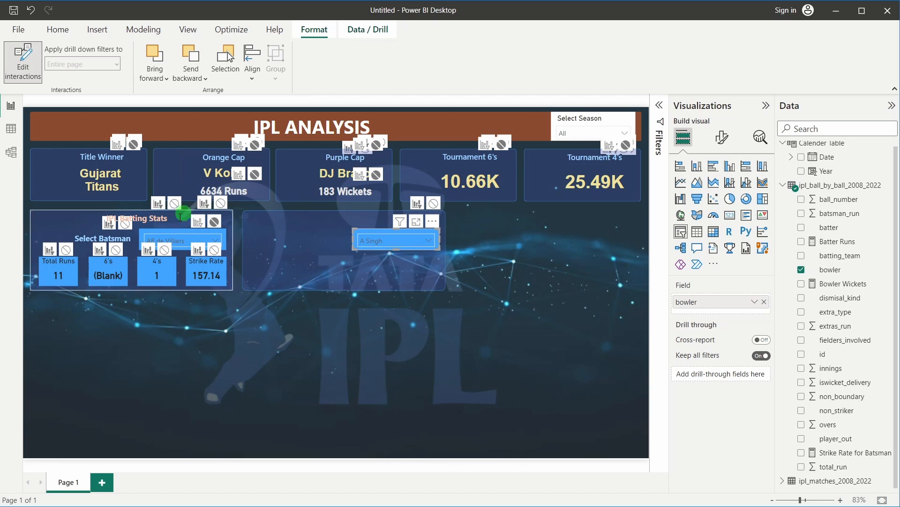
left_click(66, 250)
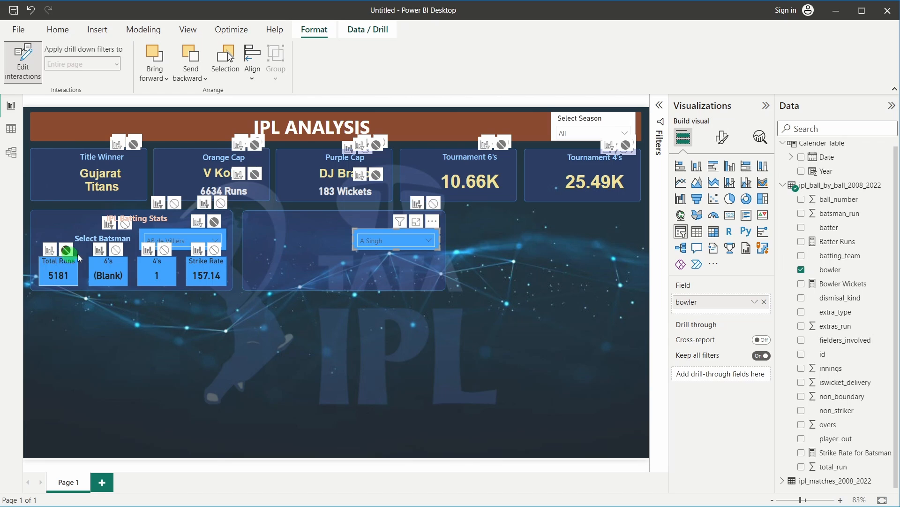
left_click(116, 250)
left_click(162, 251)
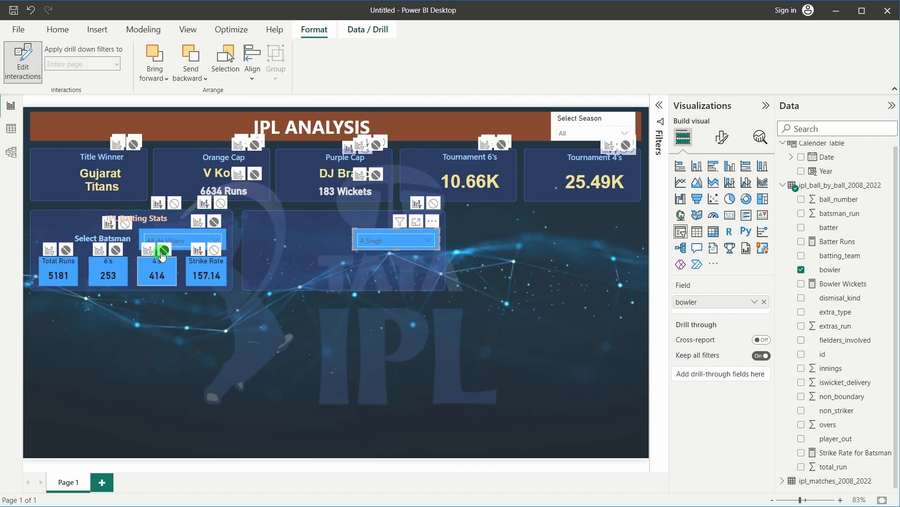
left_click(215, 251)
left_click(231, 384)
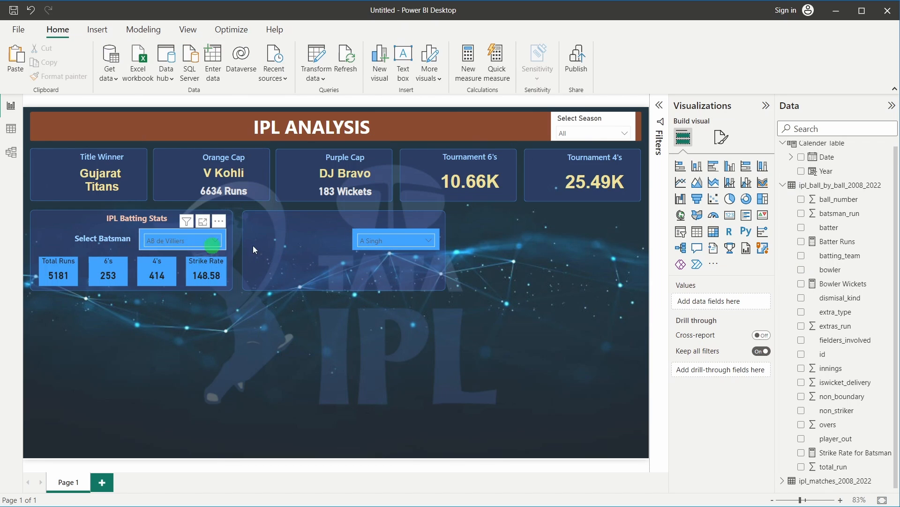
Choose A Singh, A Uniyal and A Zampa in the bowler slicer to check whether the batting cards respond.
left_click(404, 240)
left_click(391, 284)
left_click(394, 240)
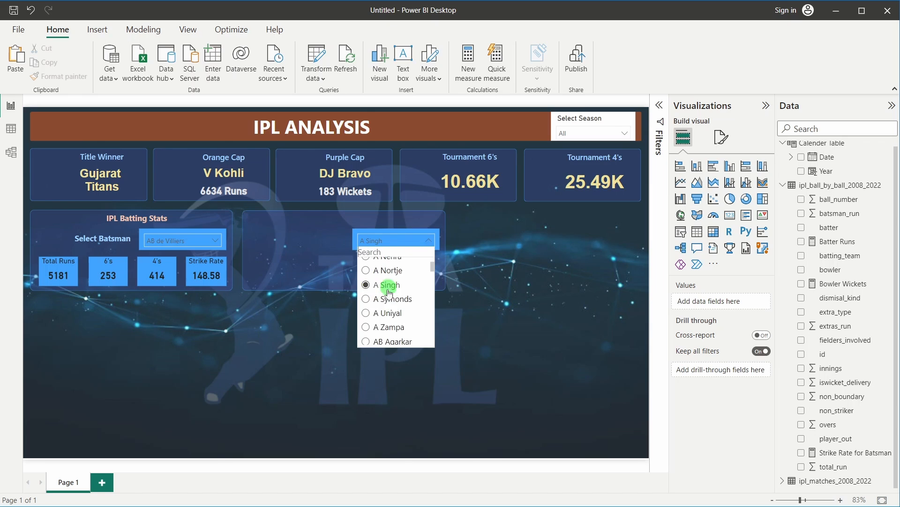
left_click(384, 311)
left_click(381, 242)
left_click(378, 321)
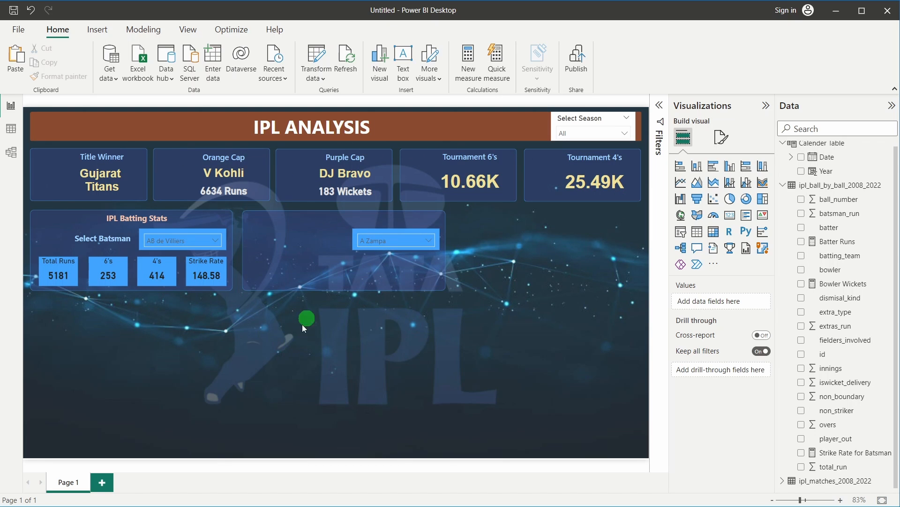
Set the batter slicer's interaction to none for the bowler slicer and test it by choosing A Chandila as batter.
left_click(141, 231)
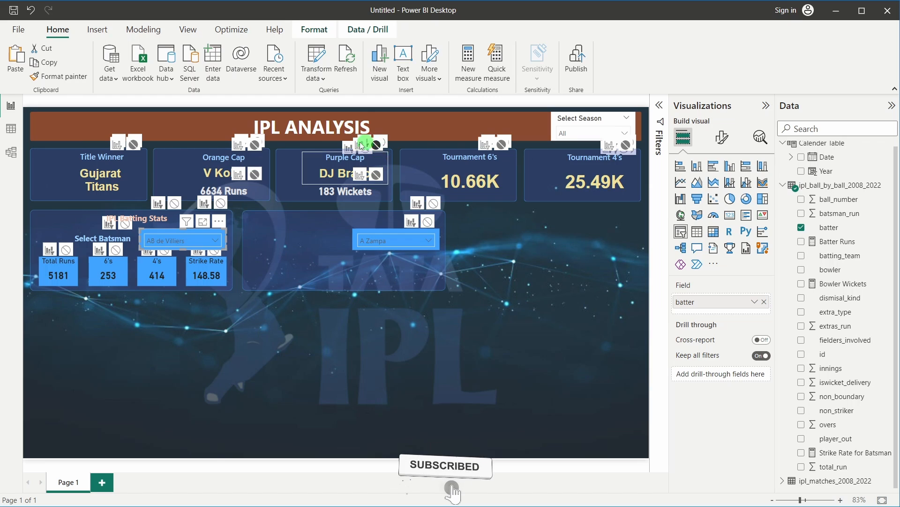
left_click(428, 223)
left_click(160, 236)
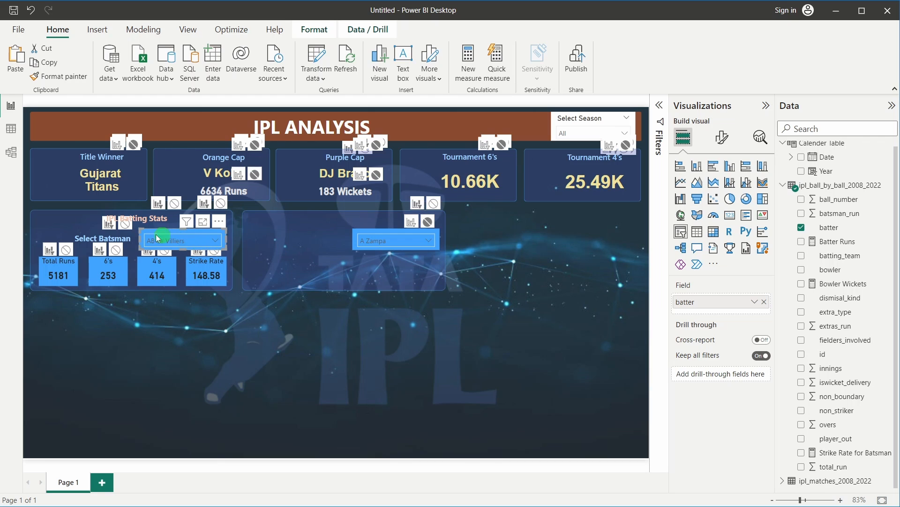
left_click(164, 295)
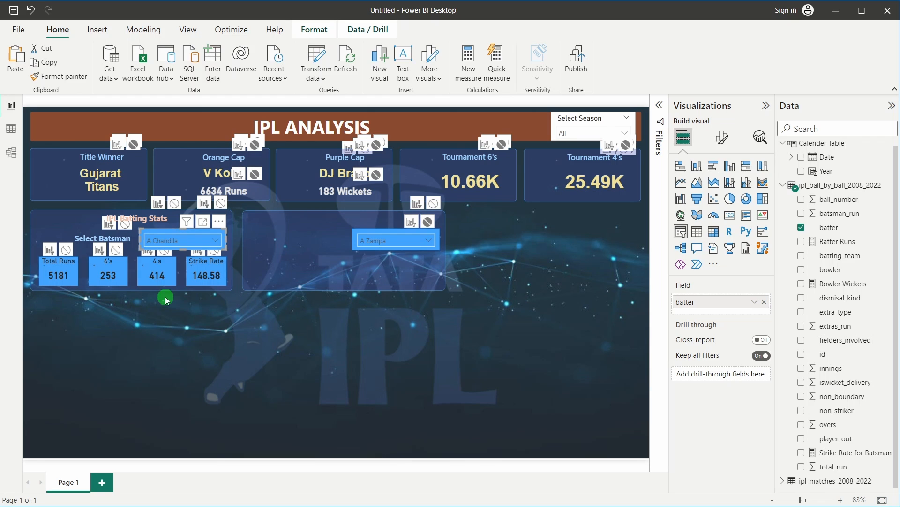
left_click(413, 235)
left_click(379, 241)
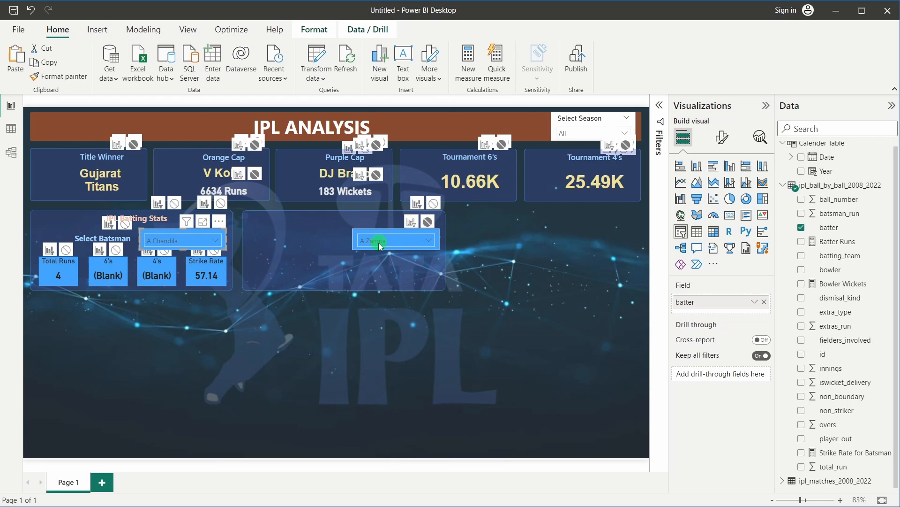
Review the interaction settings between the batter slicer and the bowler slicer from both sides.
left_click(149, 235)
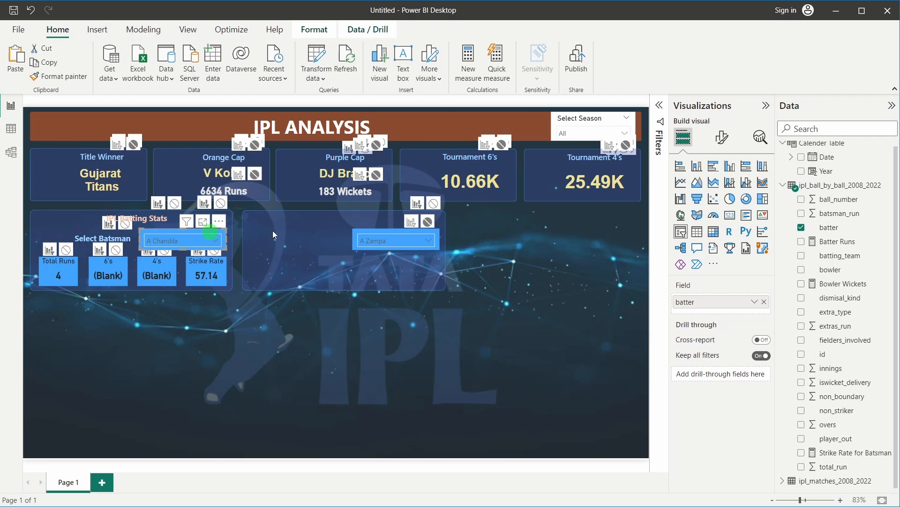
left_click(432, 222)
left_click(354, 232)
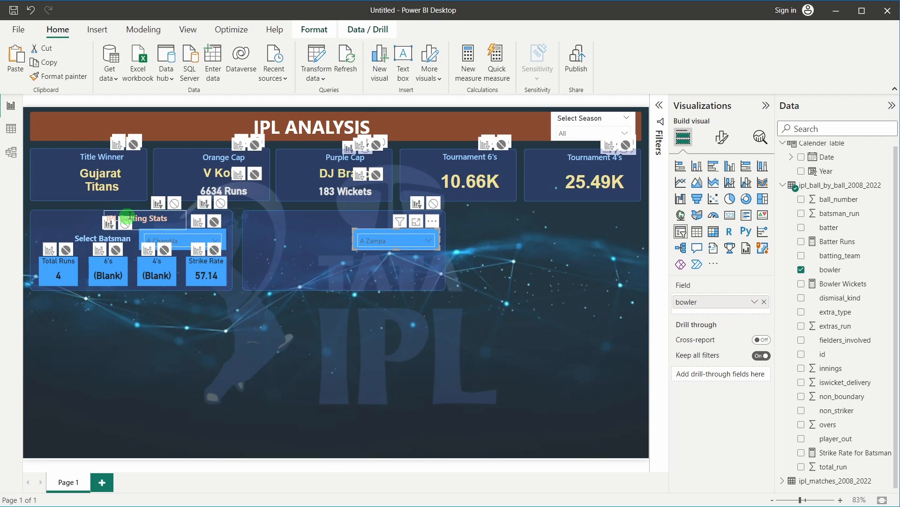
Choose V Kohli in the Select Batsman slicer of the IPL Batting Stats section.
left_click(294, 336)
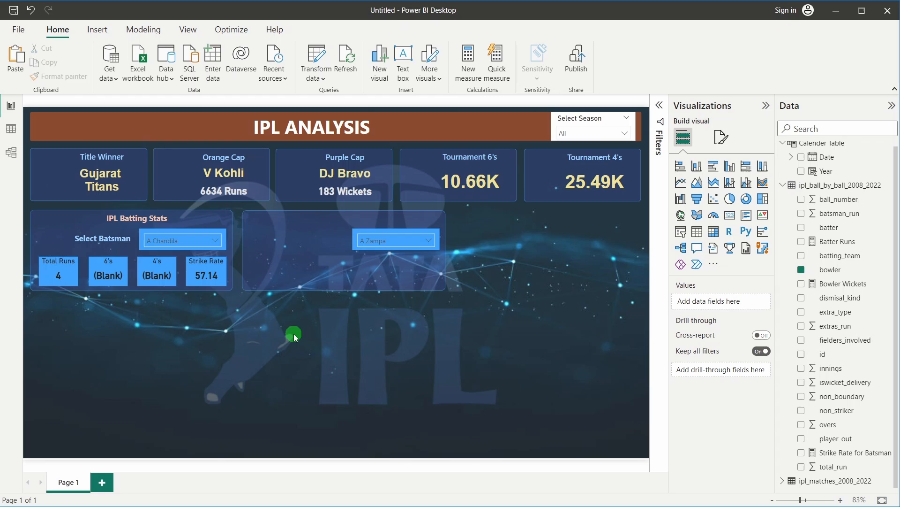
left_click(145, 237)
left_click(194, 240)
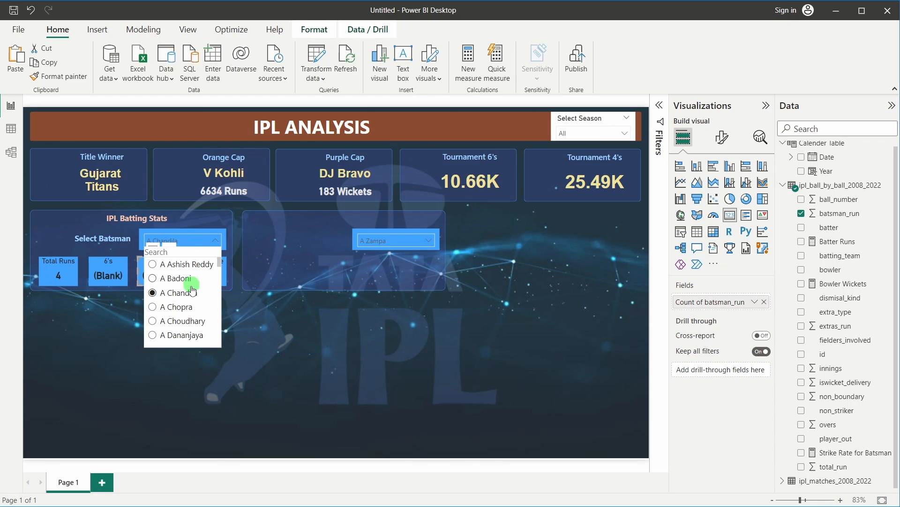
scroll(189, 300, "down", 3)
scroll(188, 305, "down", 5)
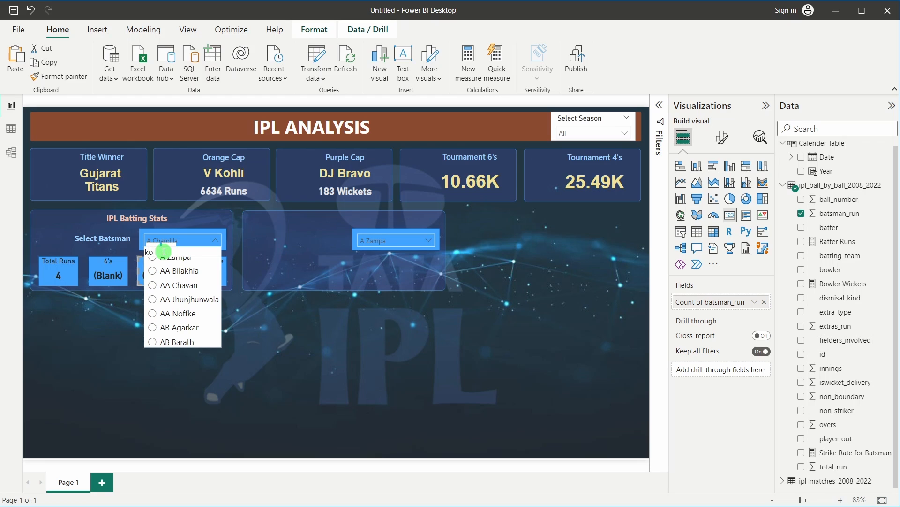
left_click(177, 276)
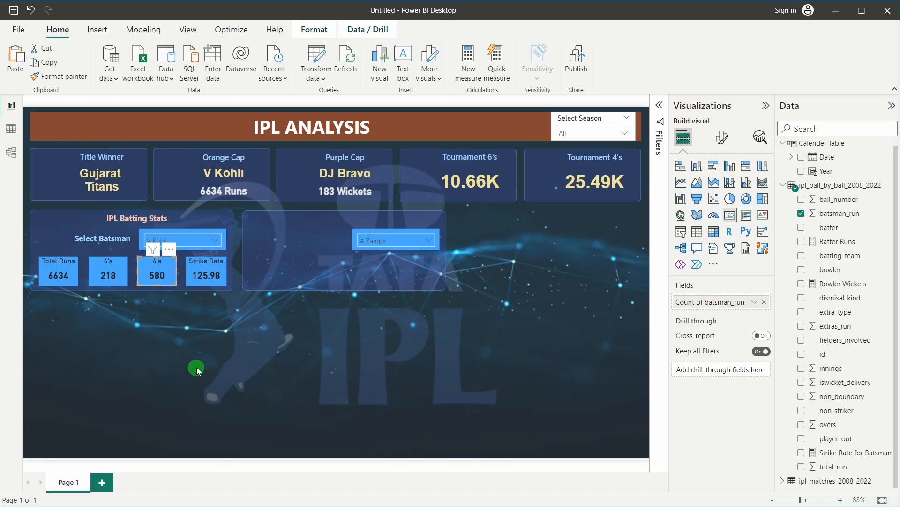
left_click(196, 366)
Search the bowler slicer for "bravo" and choose DJ Bravo.
left_click(403, 239)
left_click(388, 255)
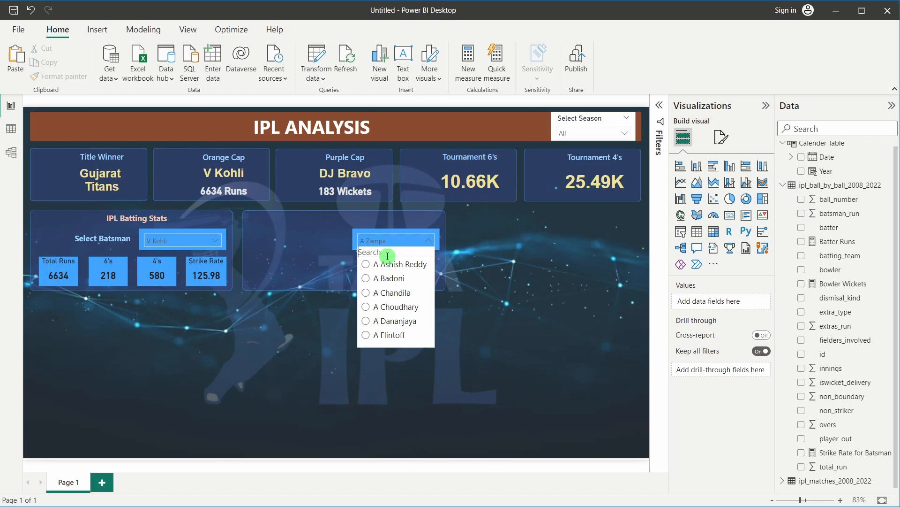
type("bravo")
left_click(367, 297)
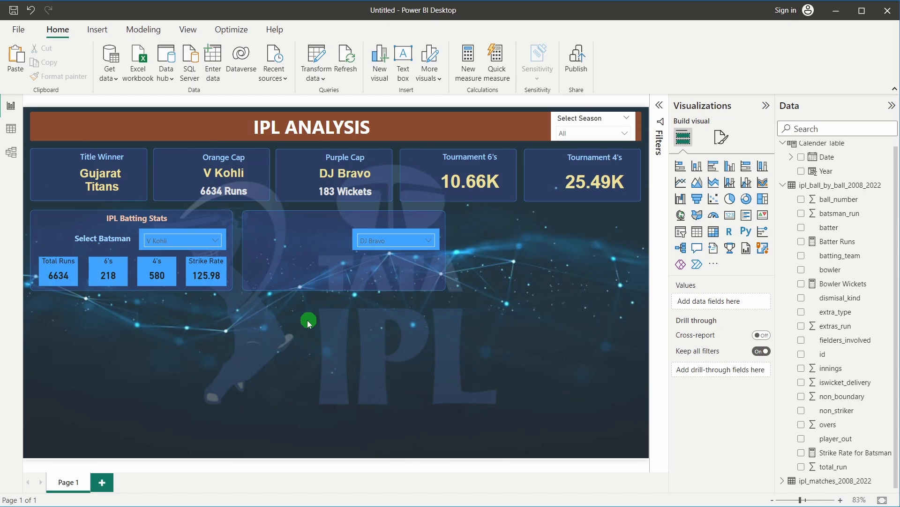
Insert an empty card visual below the stats panels and check the filters on the Purple Cap wickets card.
left_click(735, 220)
left_click_drag(150, 334, 306, 337)
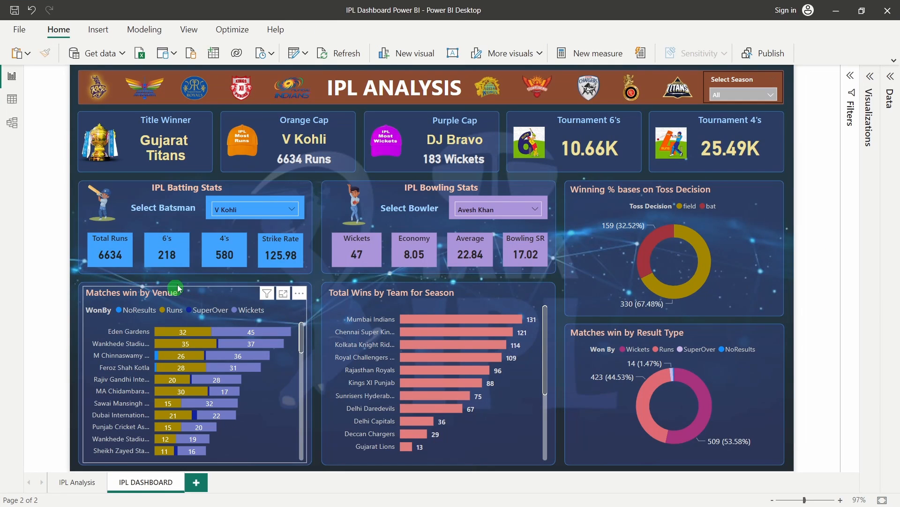
left_click(339, 250)
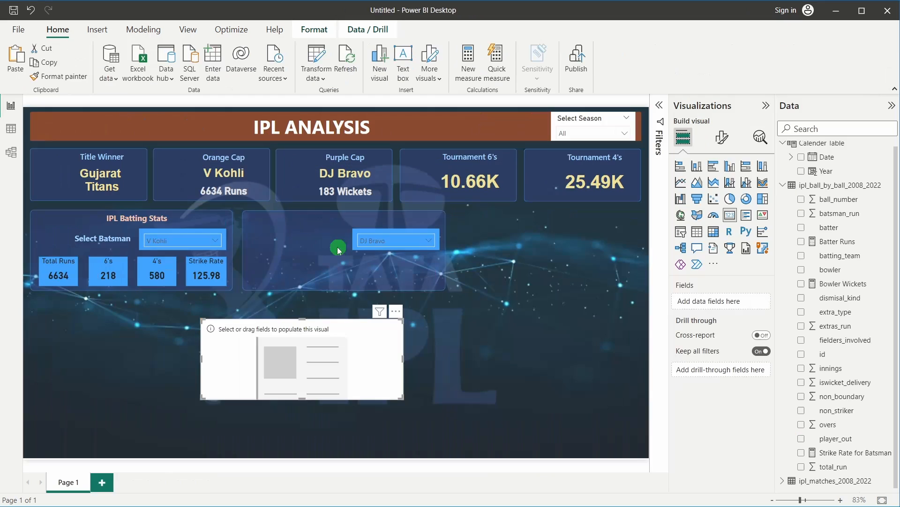
left_click(331, 191)
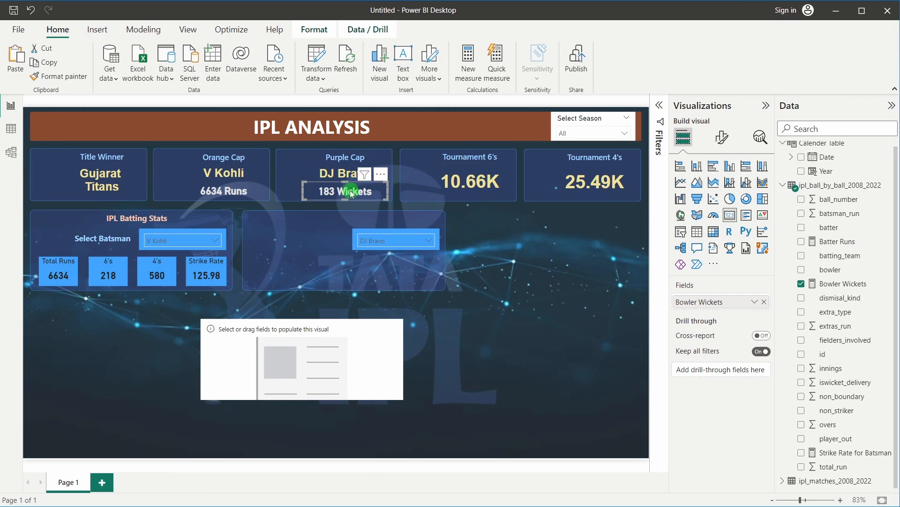
left_click(660, 105)
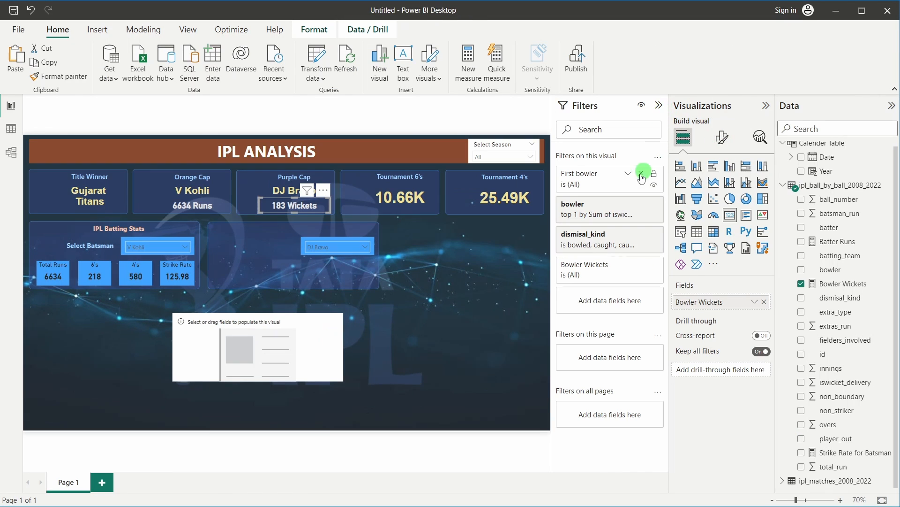
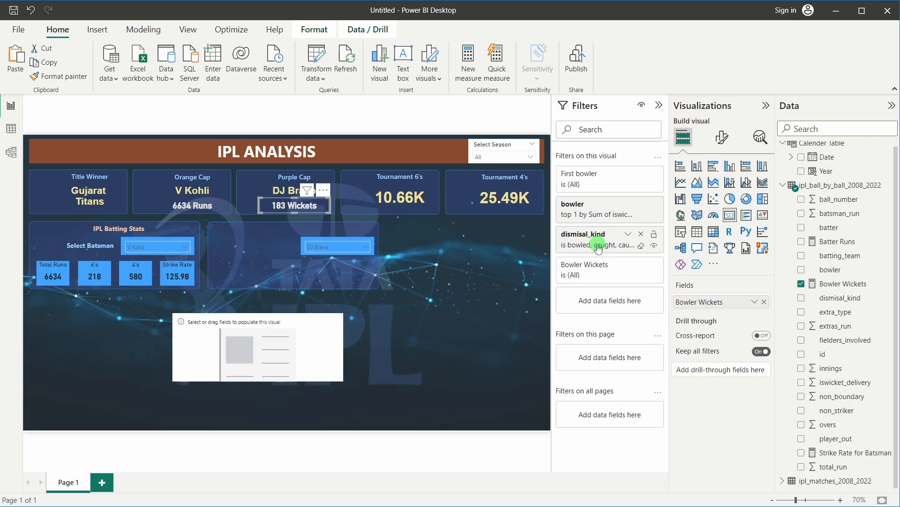
left_click(659, 105)
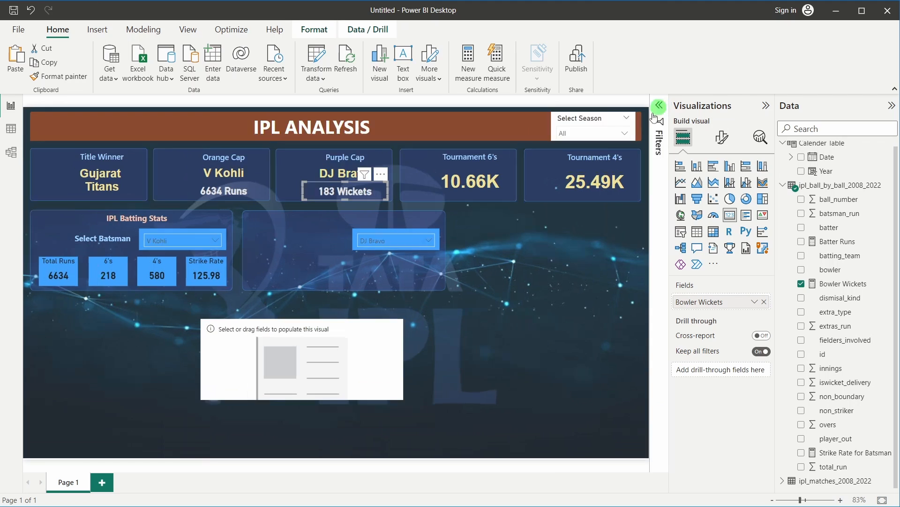
left_click(437, 331)
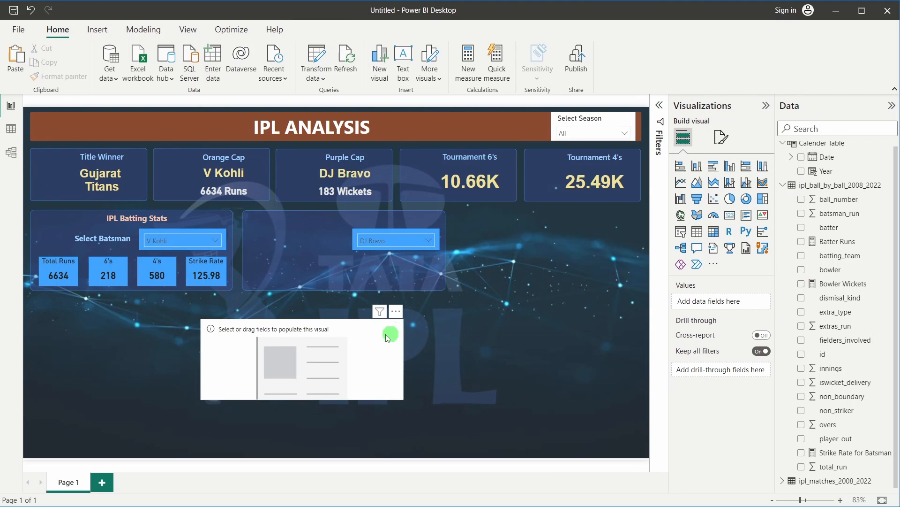
Reposition the empty card below the bowling panel and fill it with the sum of iswicket_delivery.
left_click(366, 349)
left_click_drag(366, 349, 421, 337)
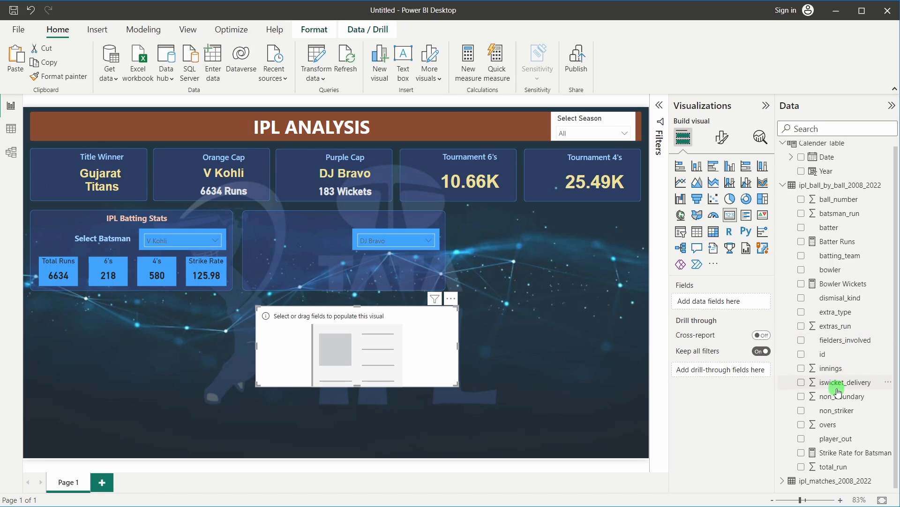
left_click_drag(844, 382, 719, 303)
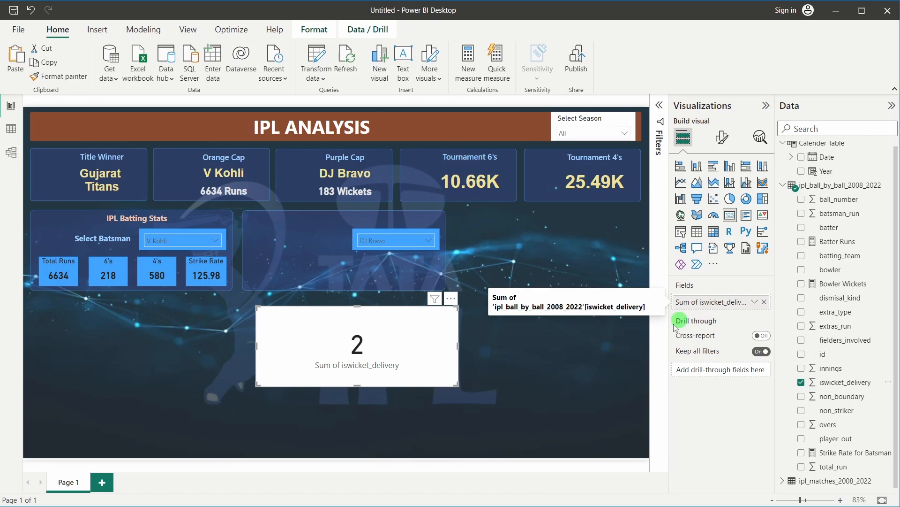
Inspect the new wickets card's filters and the bowler slicer's interactions with the other visuals.
left_click(659, 106)
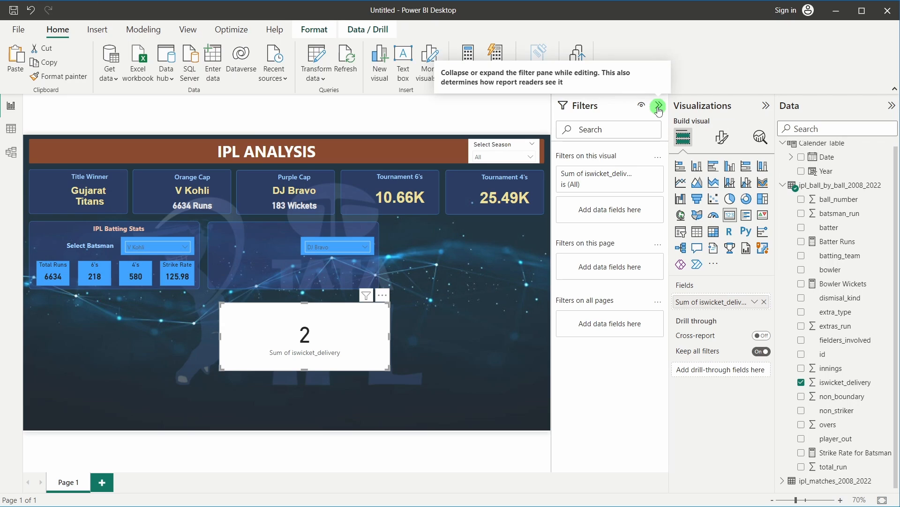
left_click(659, 108)
left_click(554, 284)
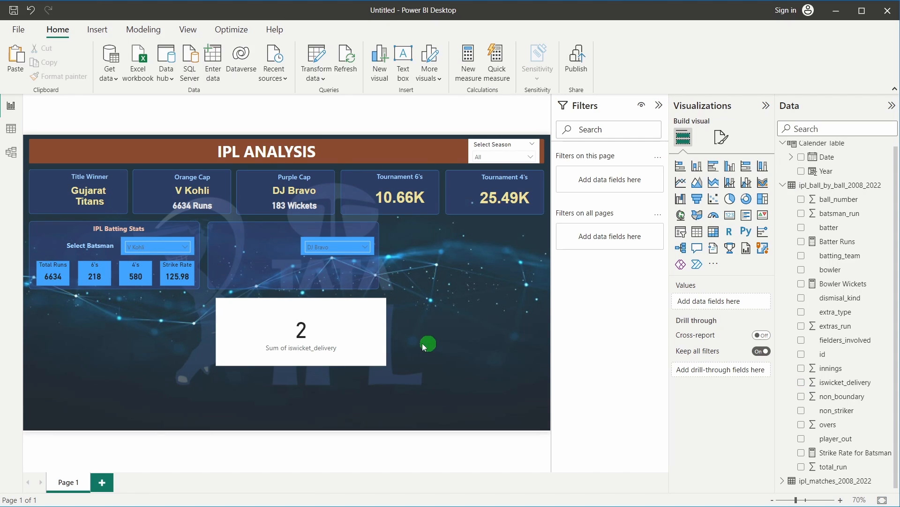
left_click(348, 322)
left_click(476, 258)
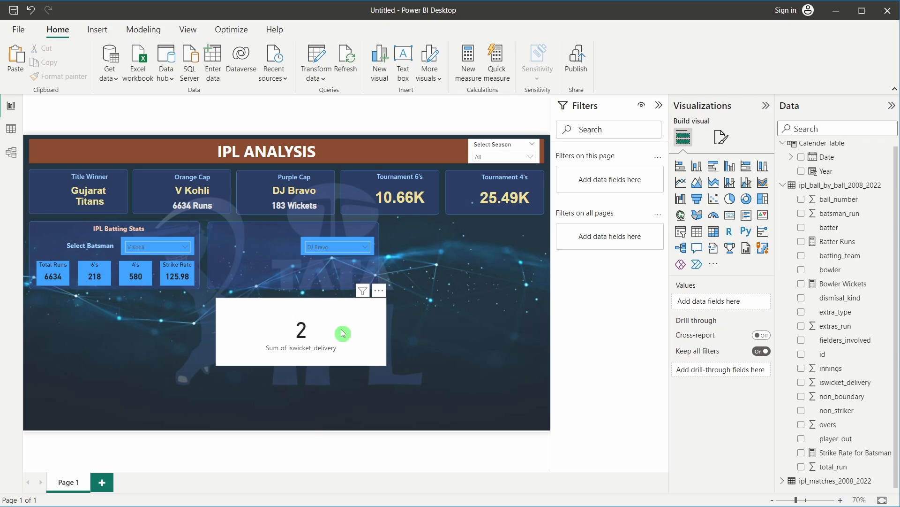
left_click(305, 245)
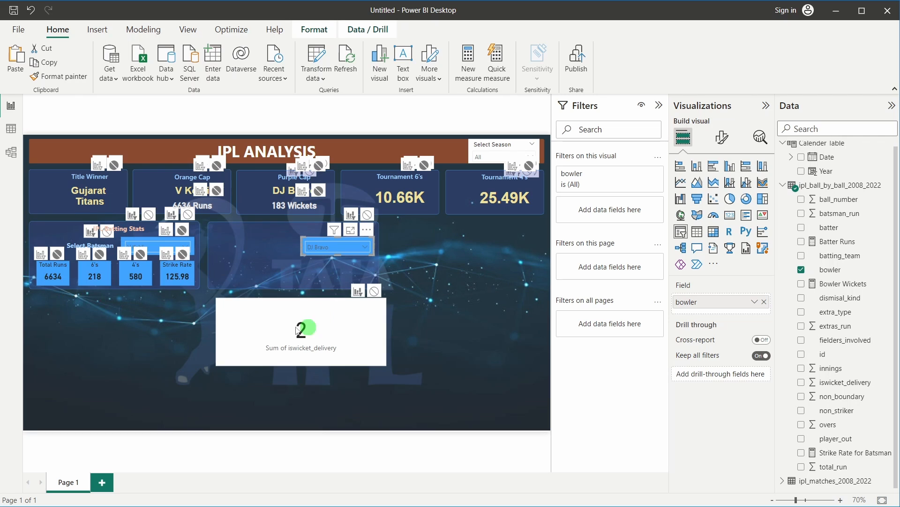
left_click(187, 326)
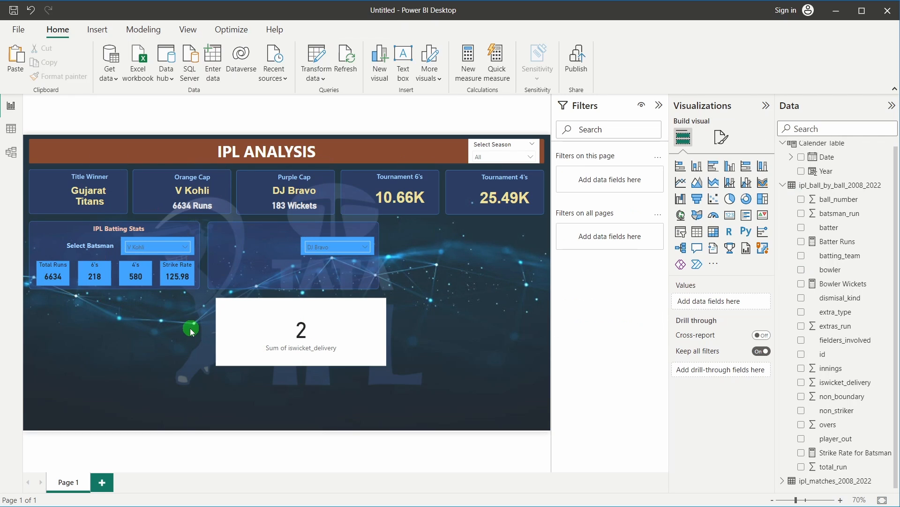
Set the batsman slicer's interaction with the new iswicket_delivery card to None.
left_click(122, 239)
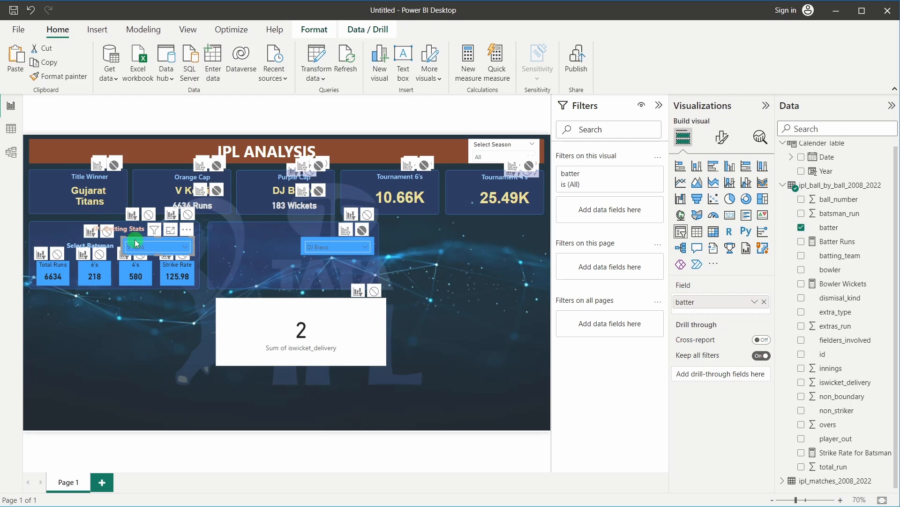
left_click(374, 292)
left_click(375, 292)
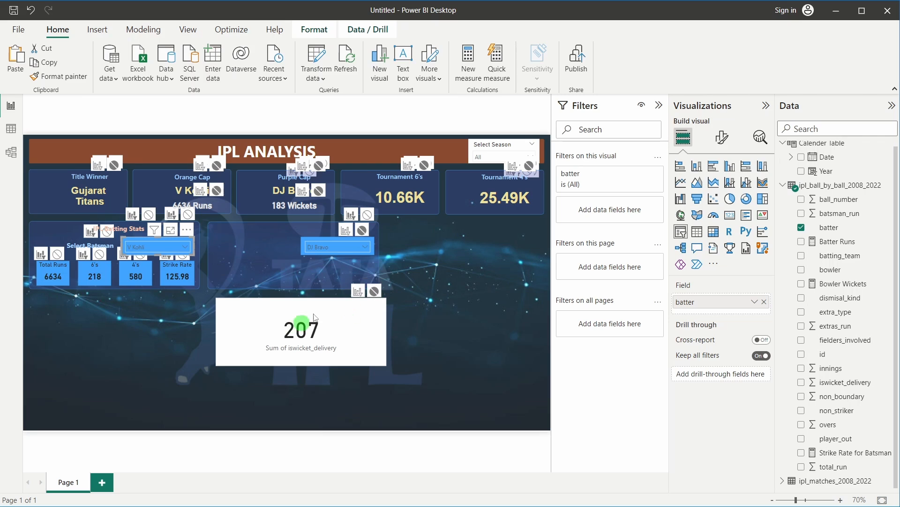
left_click(358, 292)
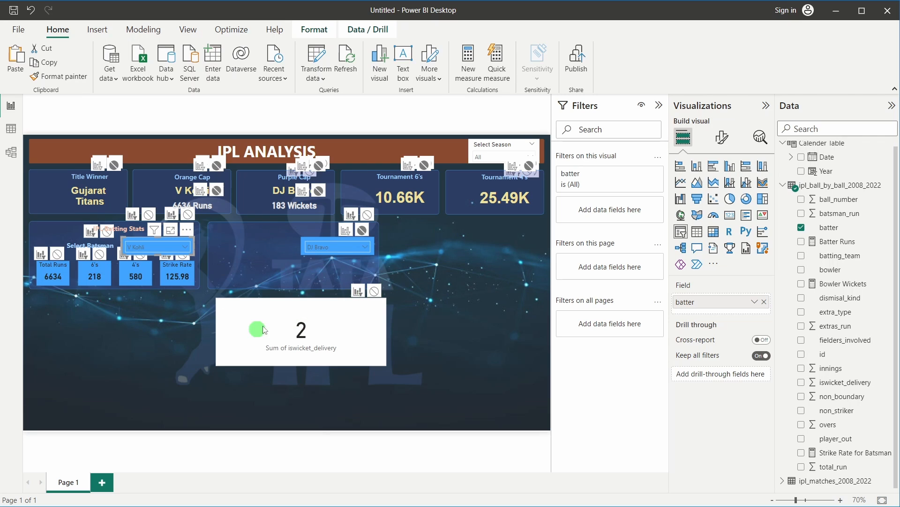
left_click(374, 292)
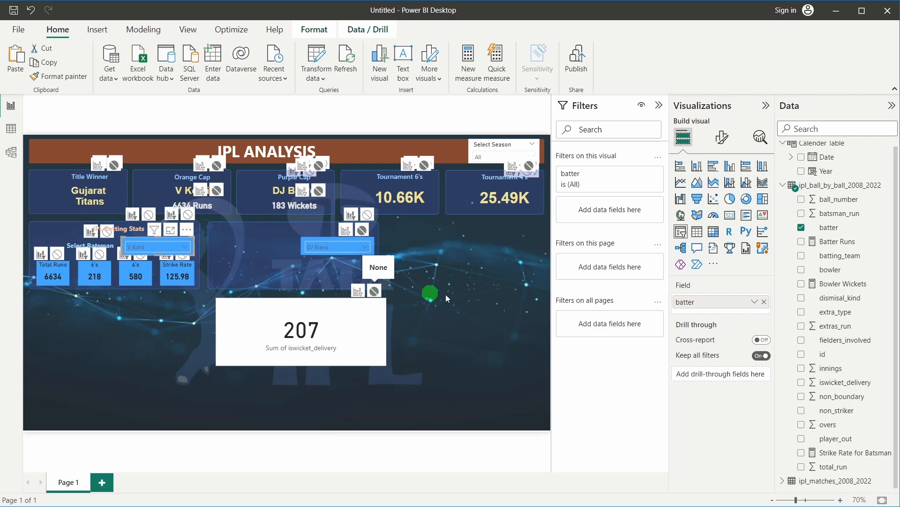
left_click(466, 296)
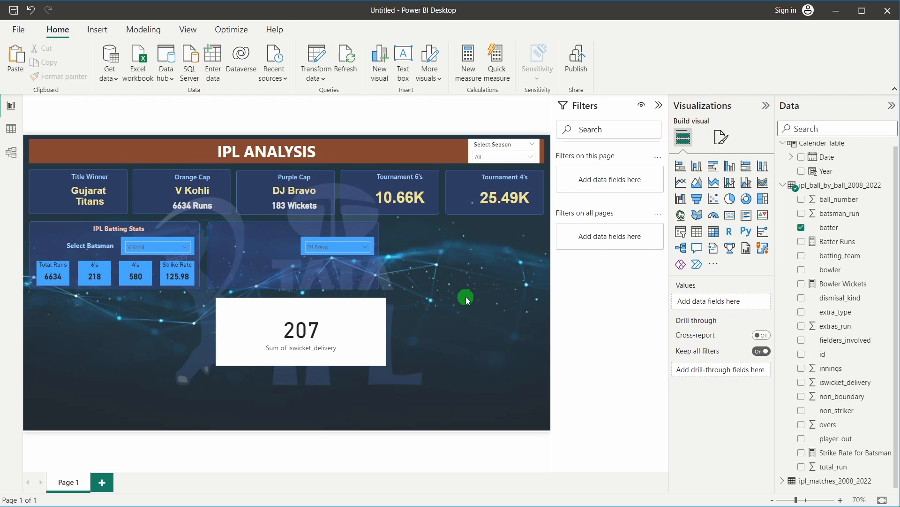
Filter the iswicket_delivery card by dismisal_kind, including bowled, caught, caught and bowled, and lbw.
left_click(275, 346)
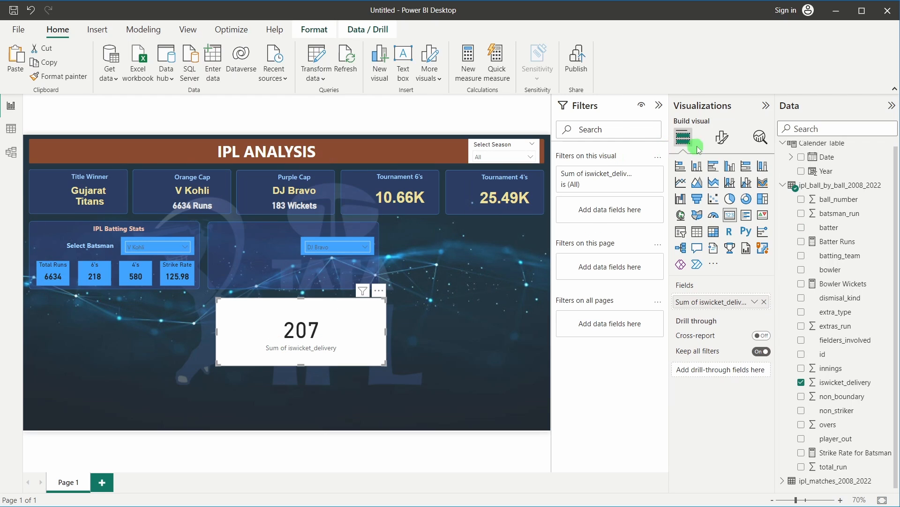
left_click(419, 337)
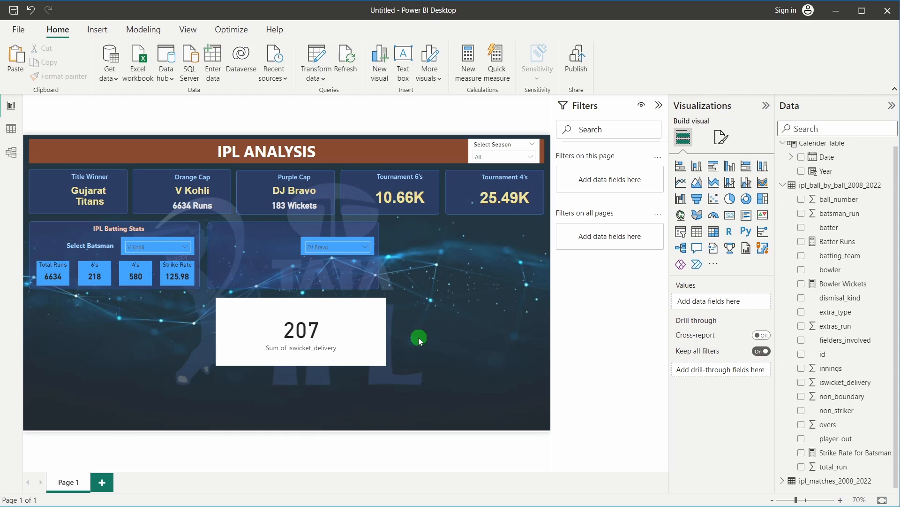
left_click(366, 330)
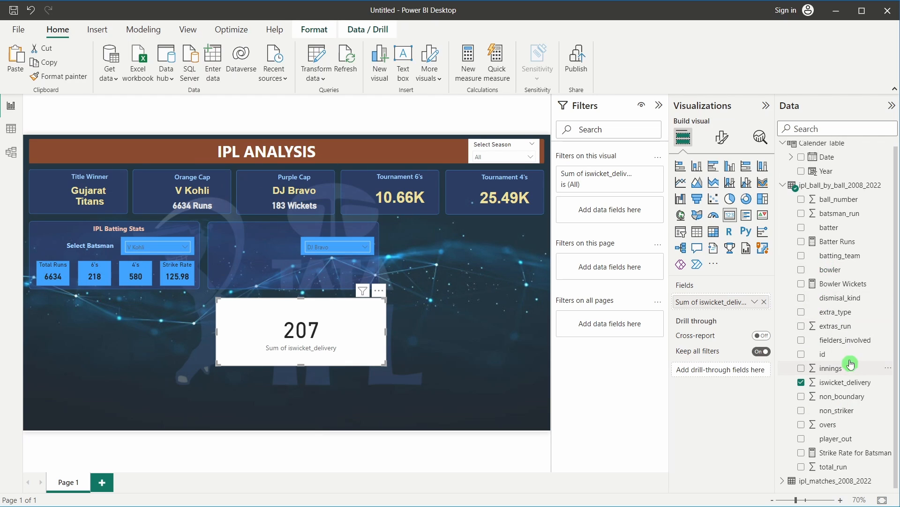
left_click_drag(841, 297, 638, 214)
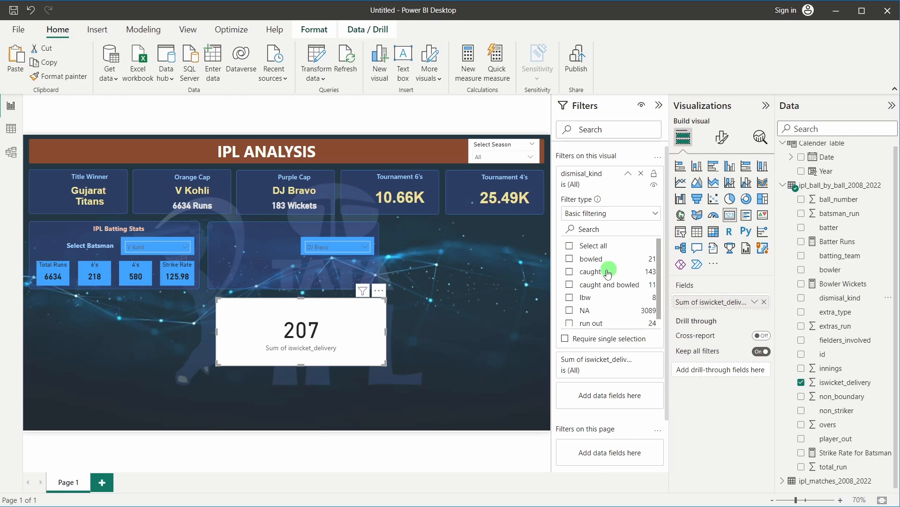
left_click(570, 259)
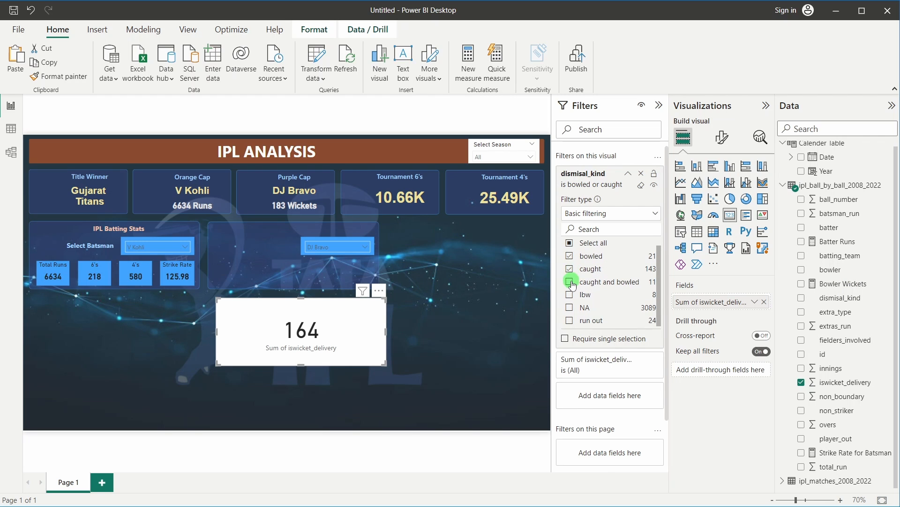
left_click(570, 284)
scroll(582, 281, "down", 2)
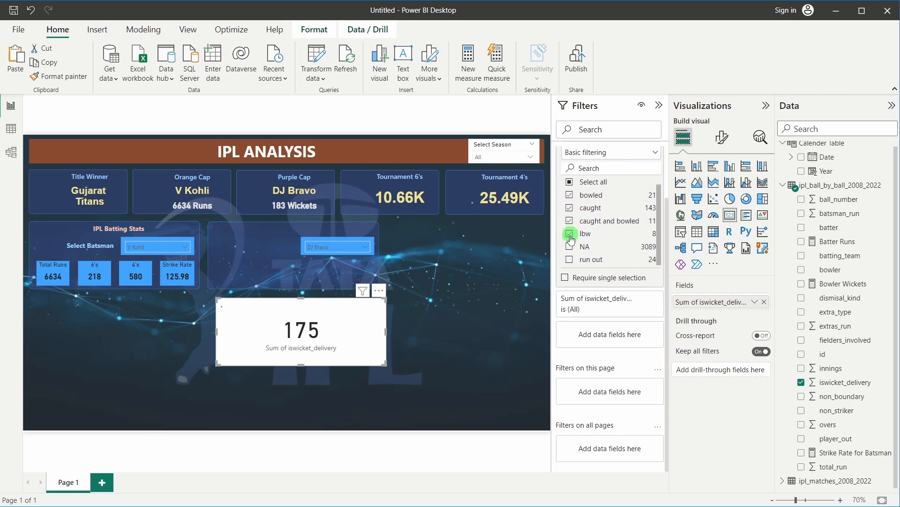
left_click(570, 233)
scroll(583, 252, "down", 1)
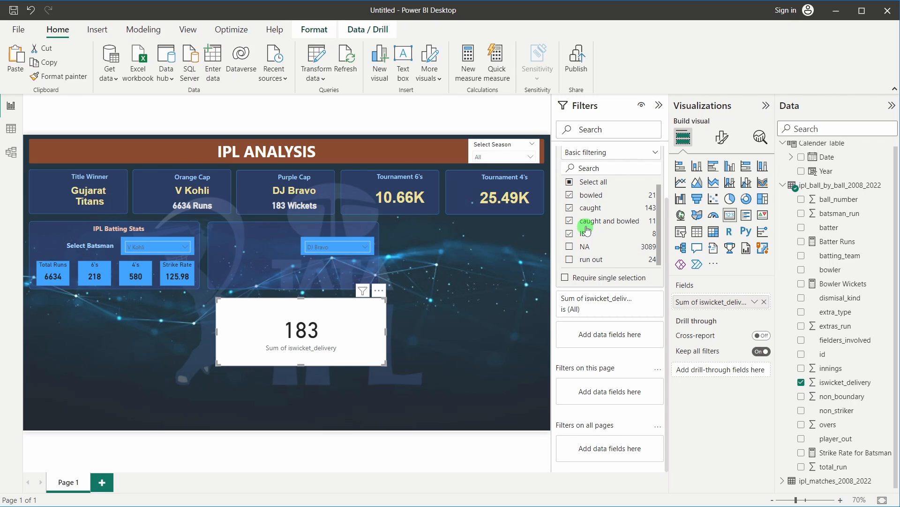
Find YS Chahal in the bowler slicer and select him.
left_click(357, 247)
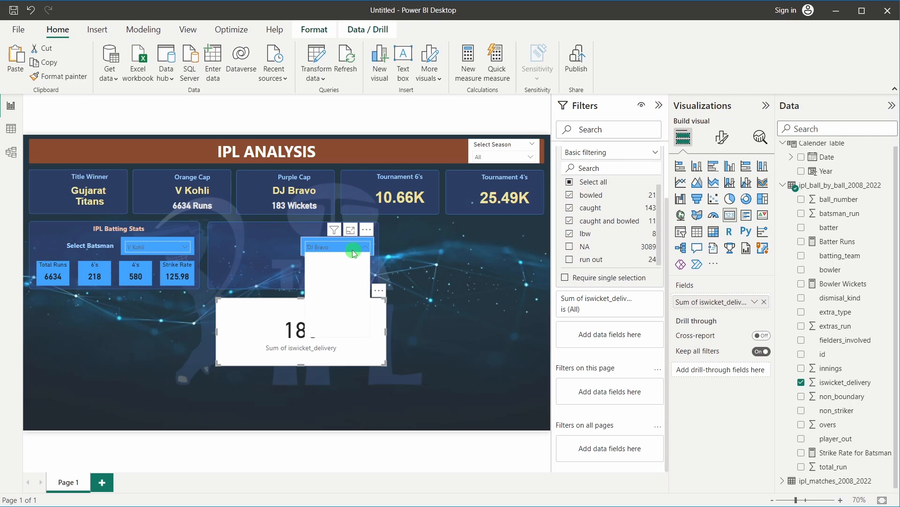
type("bra")
double_click(306, 257)
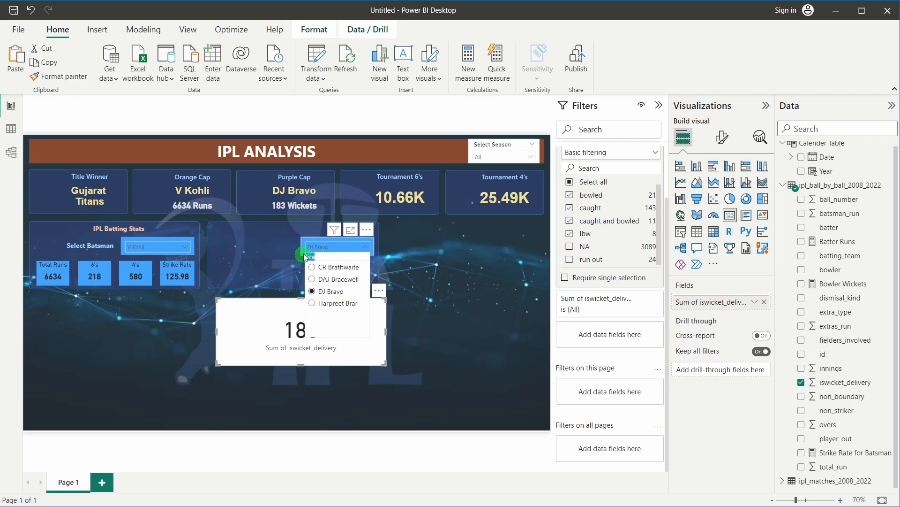
left_click(333, 257)
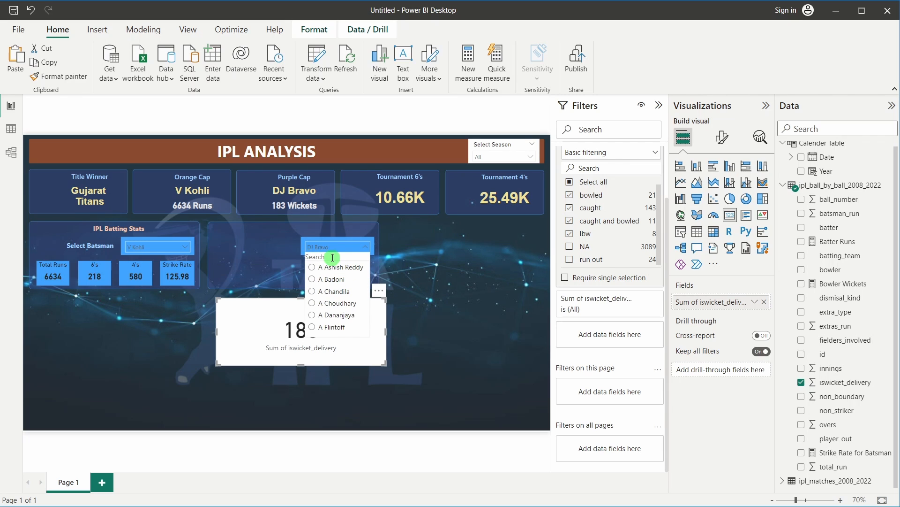
type("cha")
scroll(341, 281, "down", 5)
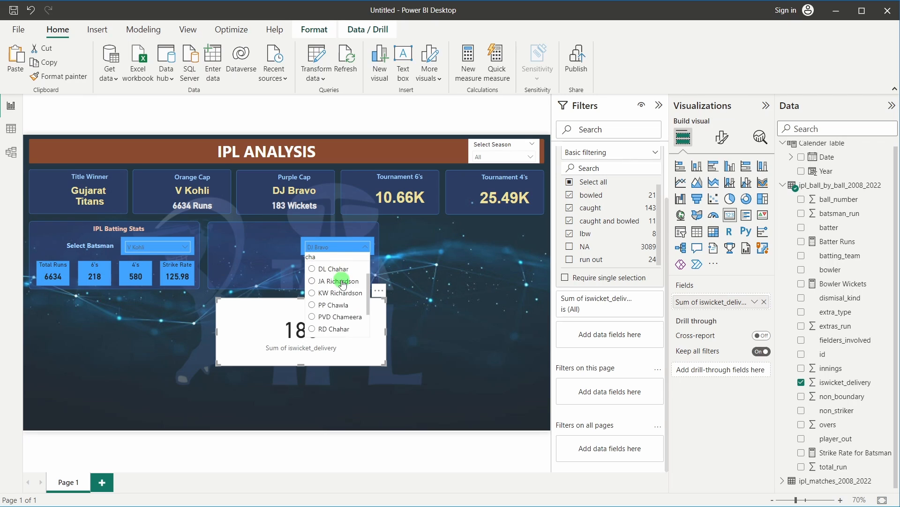
left_click(336, 317)
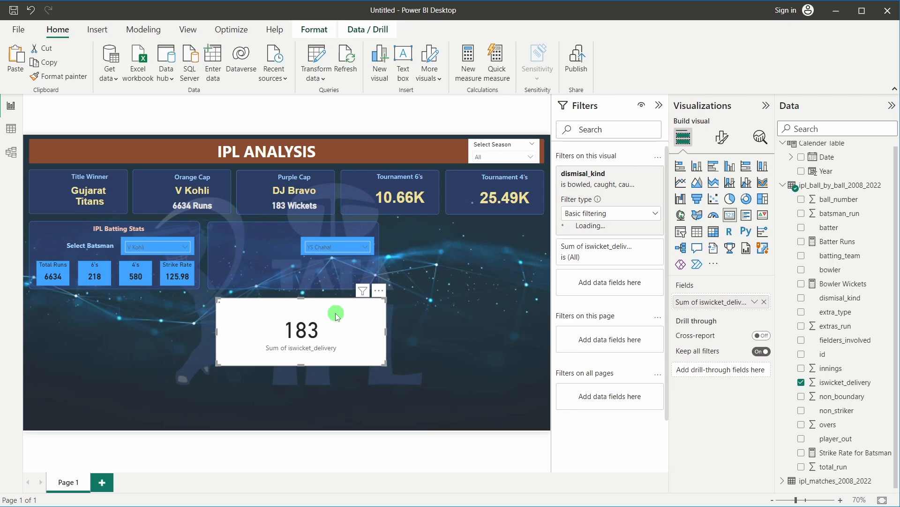
Include stumped in the wickets card's dismisal_kind filter.
scroll(610, 300, "down", 1)
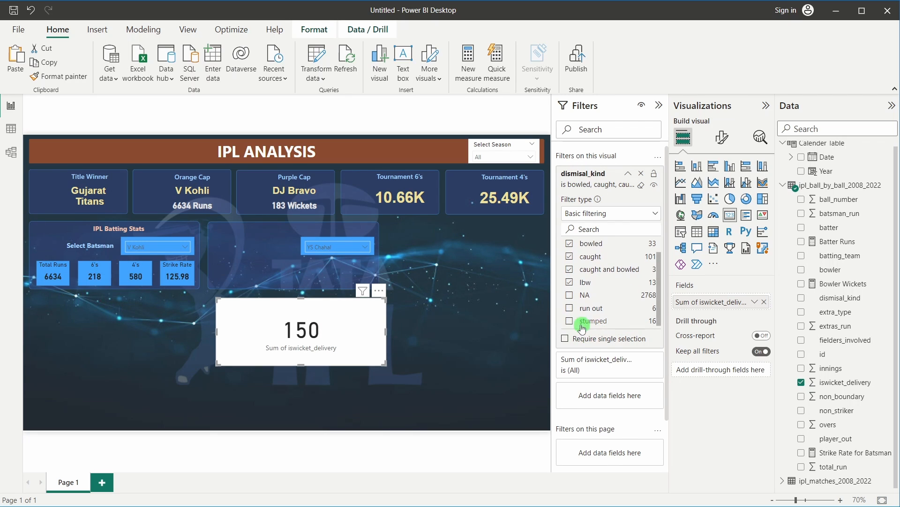
left_click(569, 321)
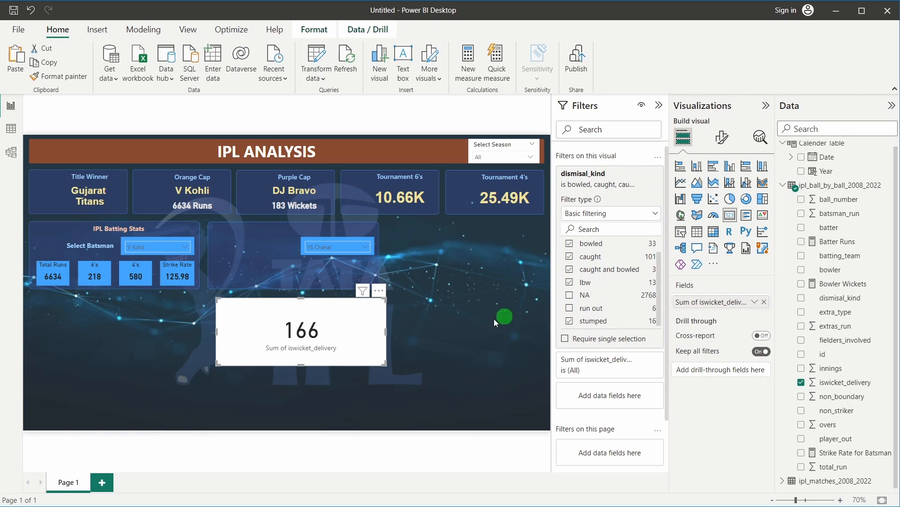
left_click(325, 251)
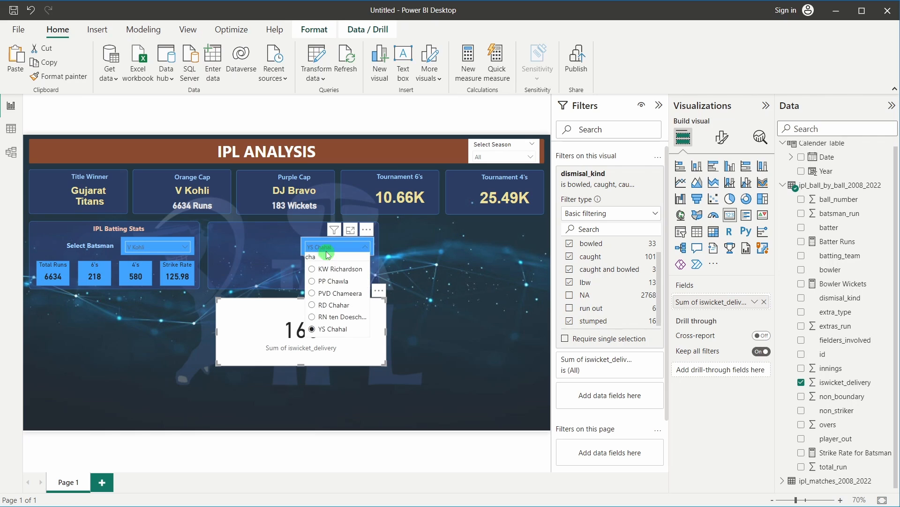
left_click(326, 251)
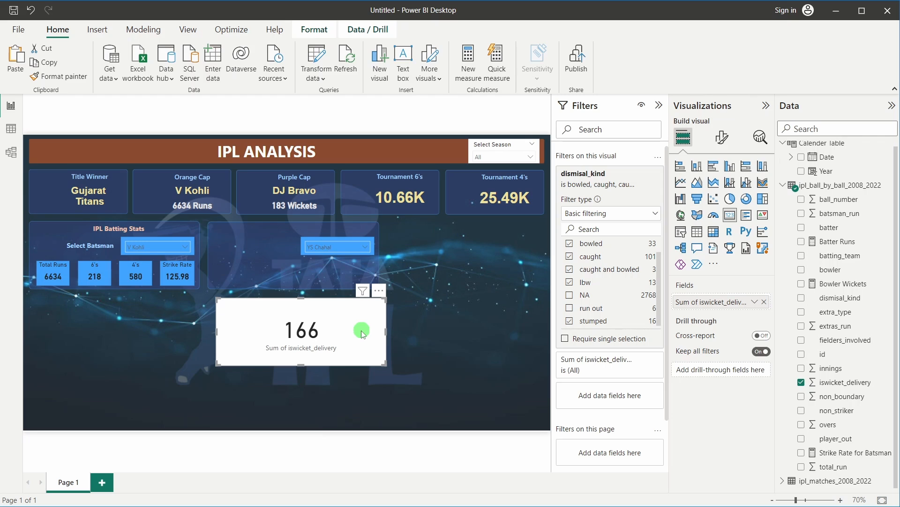
left_click(360, 247)
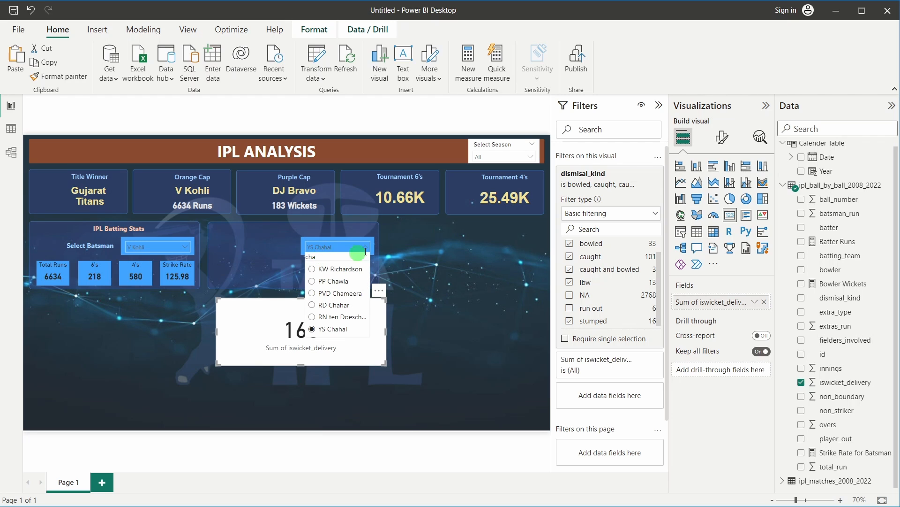
left_click(628, 323)
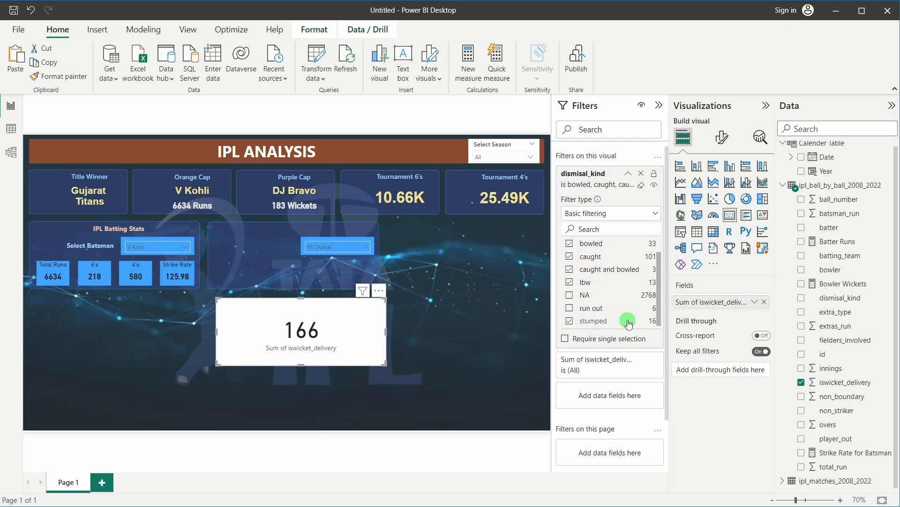
left_click(570, 323)
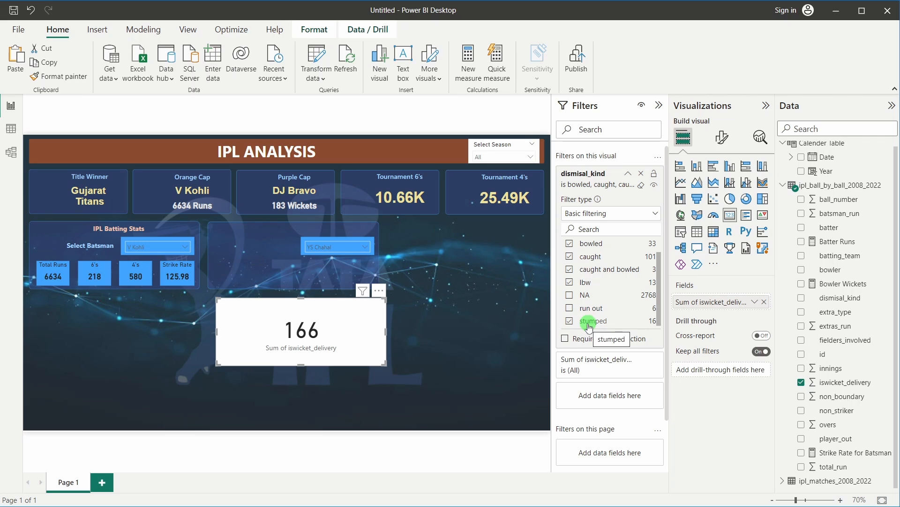
Select DJ Bravo in the bowler slicer and review the dismissal kinds in the wickets card's filter.
left_click(325, 248)
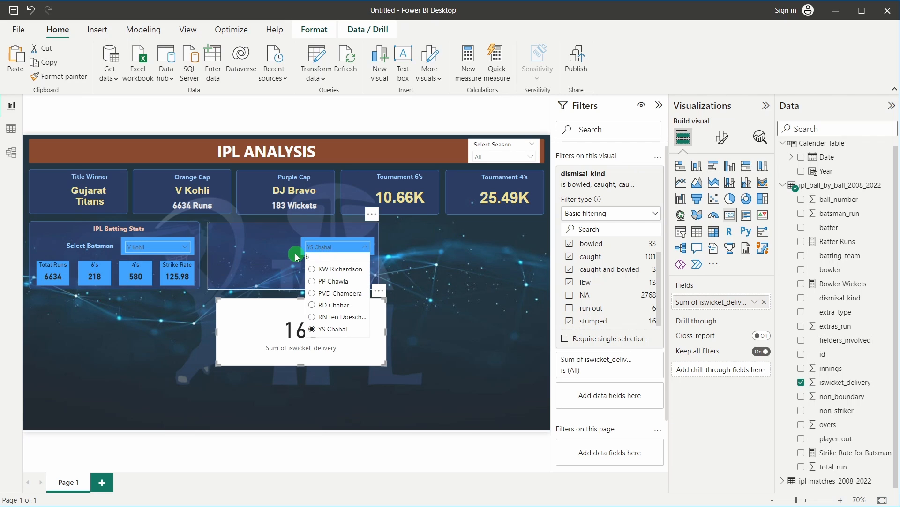
key("BackSpace")
key("BackSpace")
key("BackSpace")
type("brav")
left_click(329, 267)
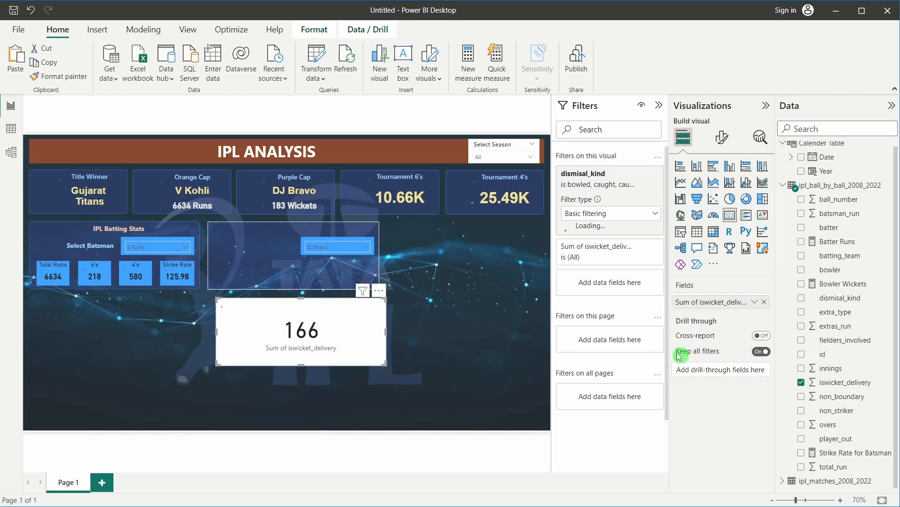
scroll(584, 319, "down", 1)
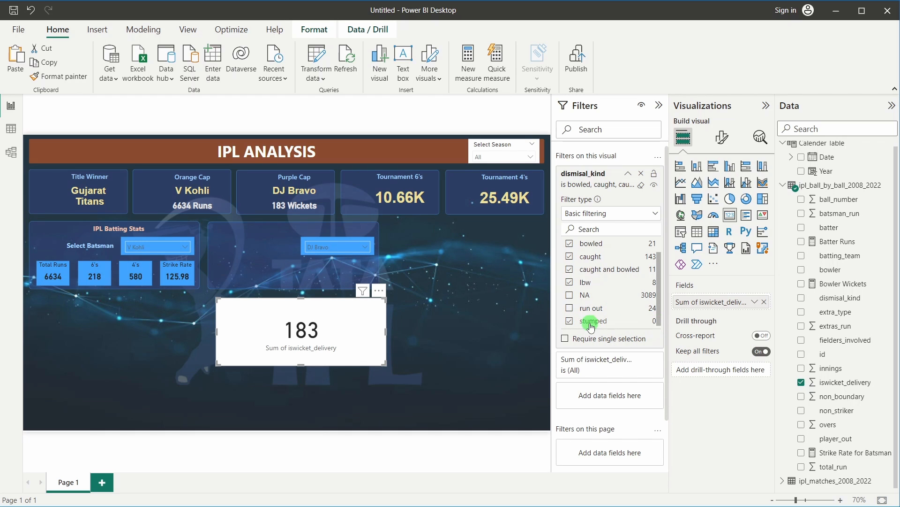
scroll(571, 325, "up", 1)
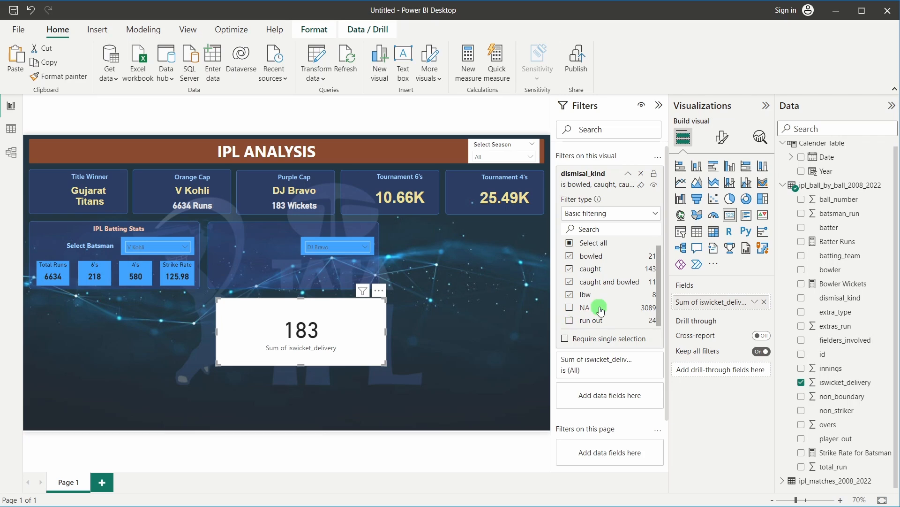
scroll(599, 309, "down", 2)
scroll(600, 309, "up", 2)
scroll(600, 309, "down", 2)
scroll(600, 309, "up", 2)
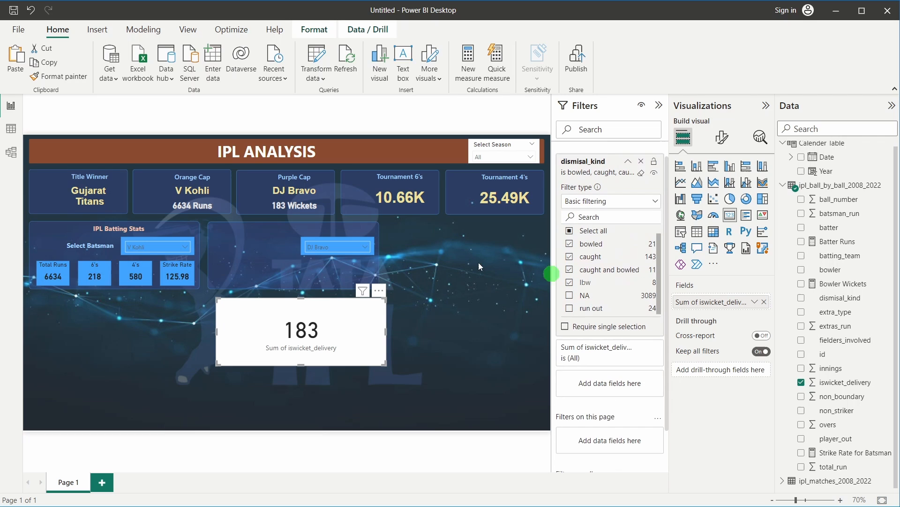
Select A Mishra in the bowler slicer and check the stumped entry in the wickets card's filter.
left_click(365, 246)
left_click(324, 257)
type("brav")
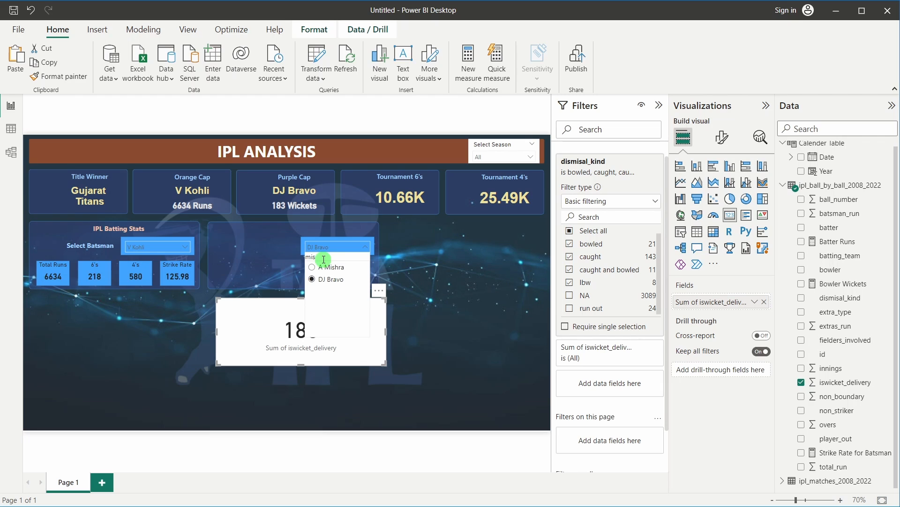
left_click(329, 267)
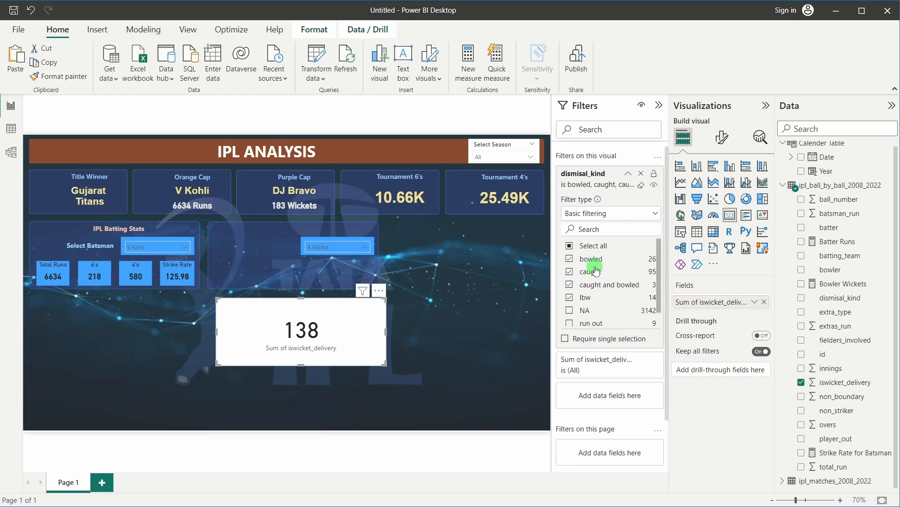
scroll(598, 272, "down", 1)
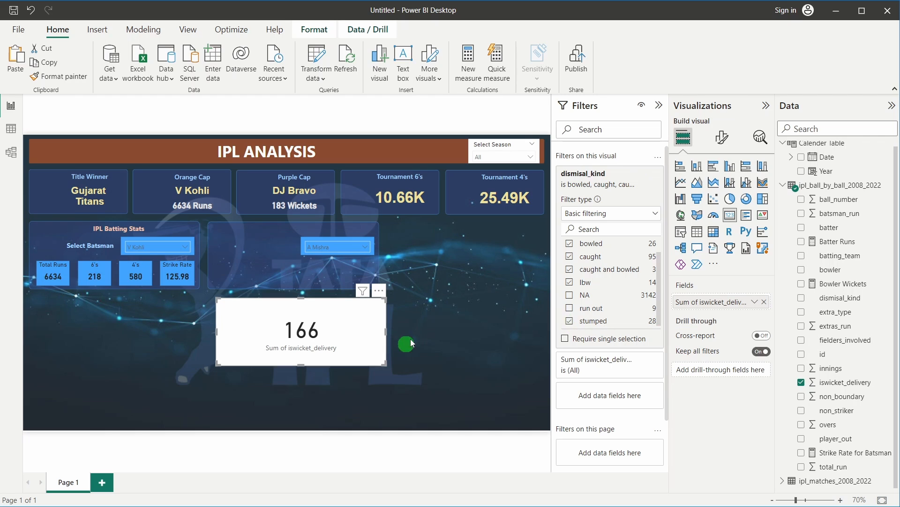
Resize the iswicket_delivery card to a height of 60 and a width of 80.
left_click(435, 329)
left_click(341, 316)
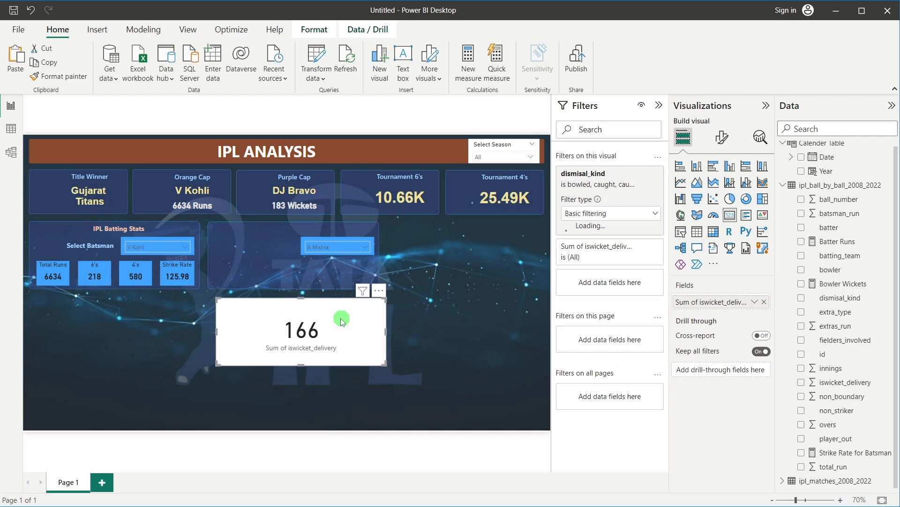
left_click(728, 145)
left_click(722, 189)
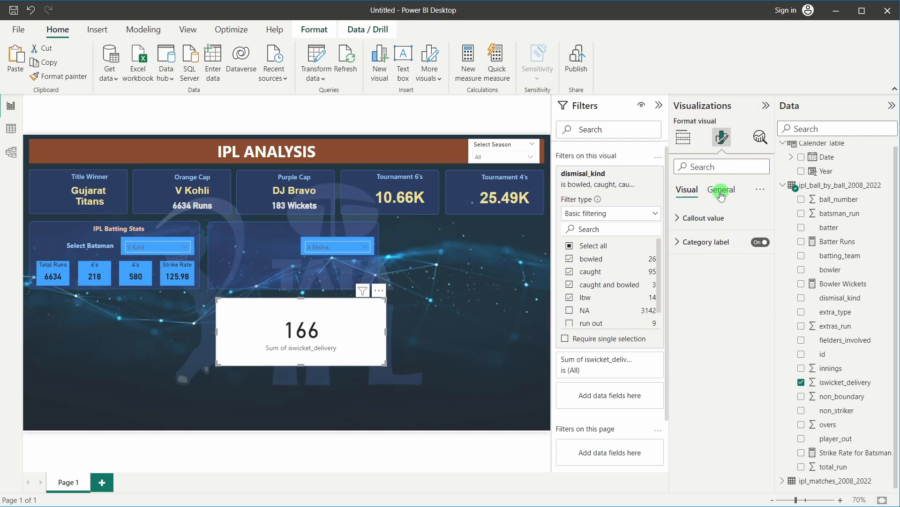
left_click(708, 218)
left_click_drag(699, 276, 671, 276)
type("60")
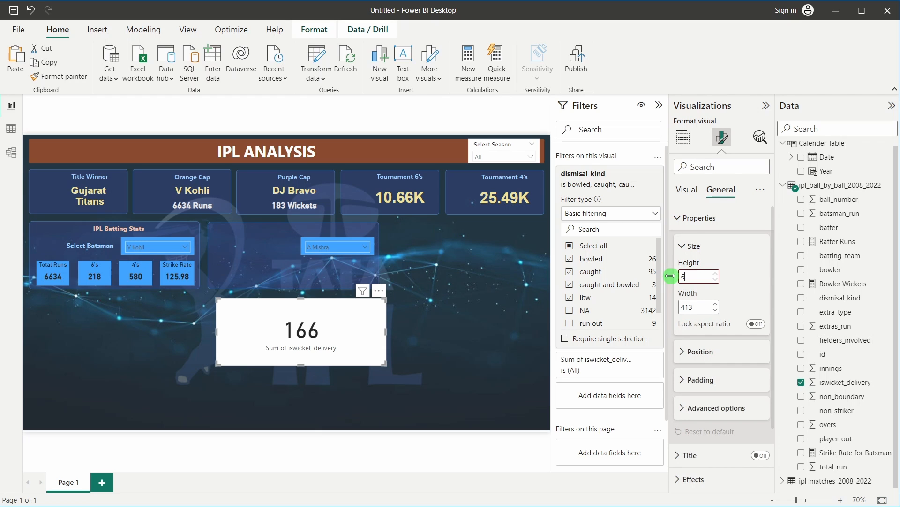
key("Return")
double_click(688, 307)
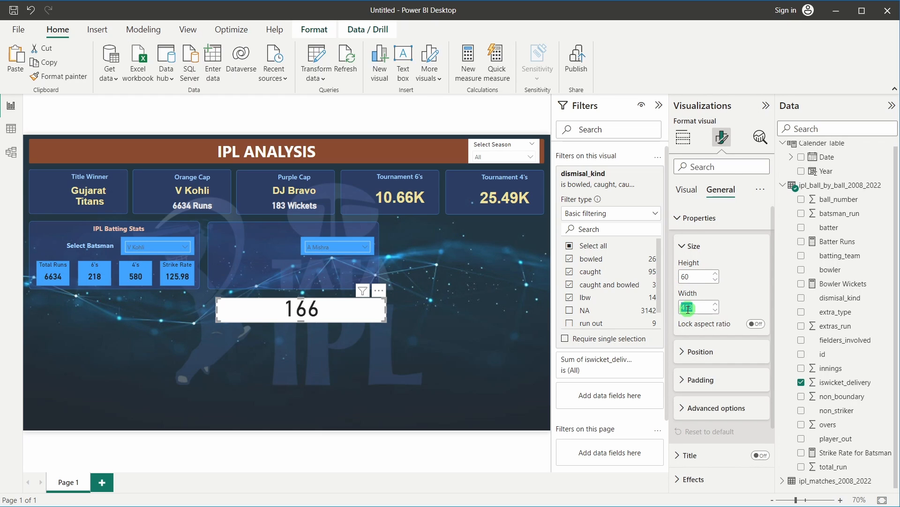
type("80")
key("Return")
Format the wickets card's callout value as bold at font size 16 and turn off its category label.
left_click(683, 191)
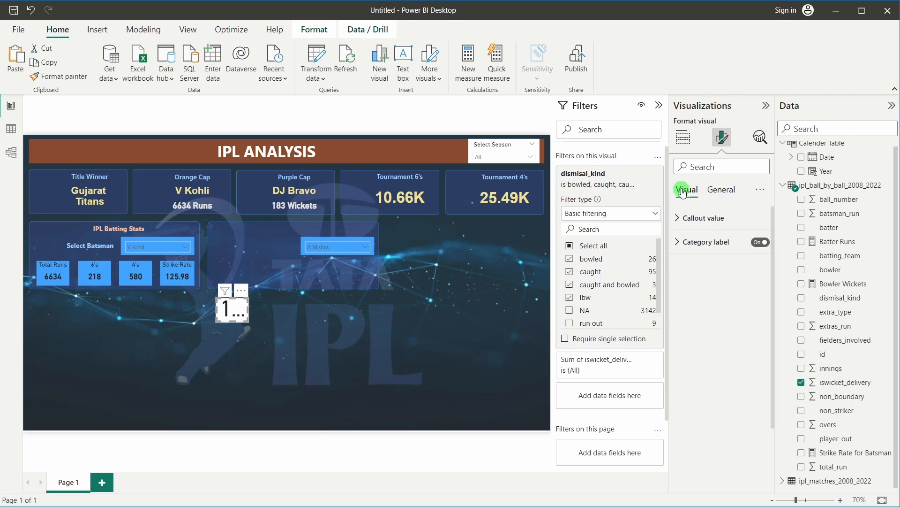
left_click(717, 218)
double_click(743, 257)
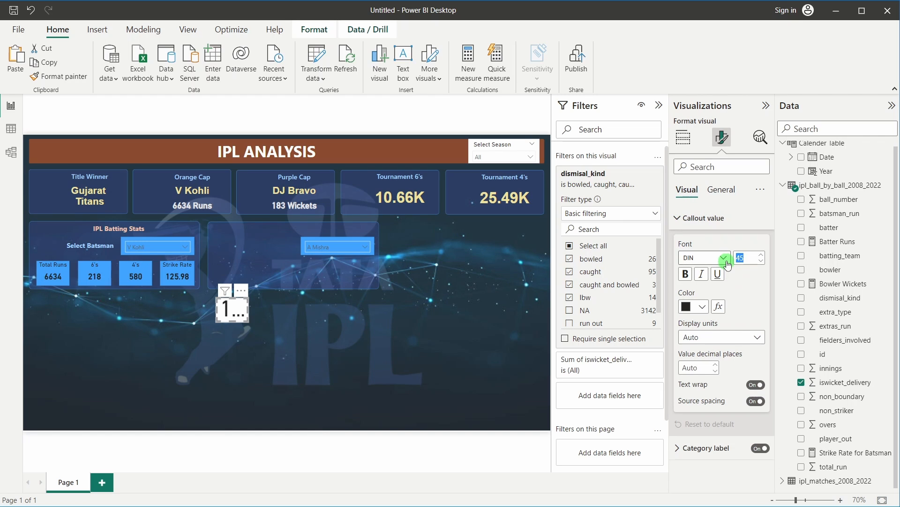
type("16")
key("Return")
left_click(704, 218)
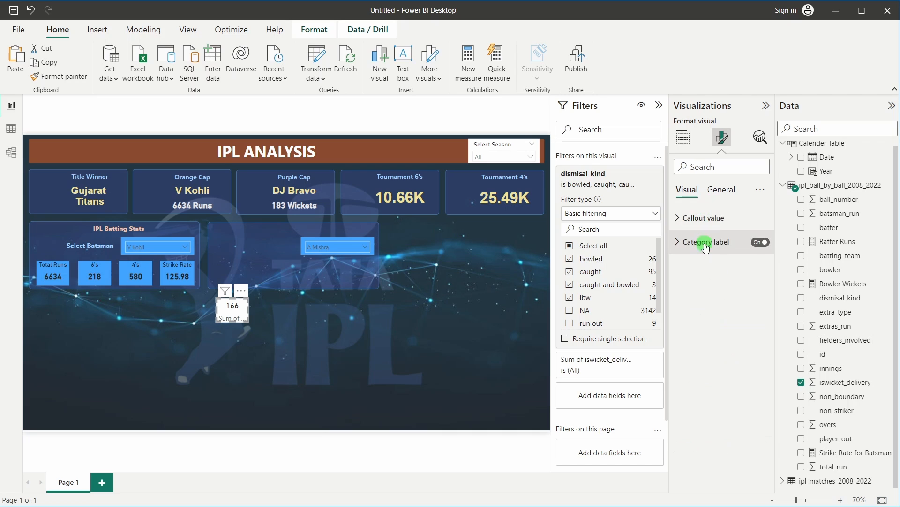
left_click(760, 242)
left_click(706, 218)
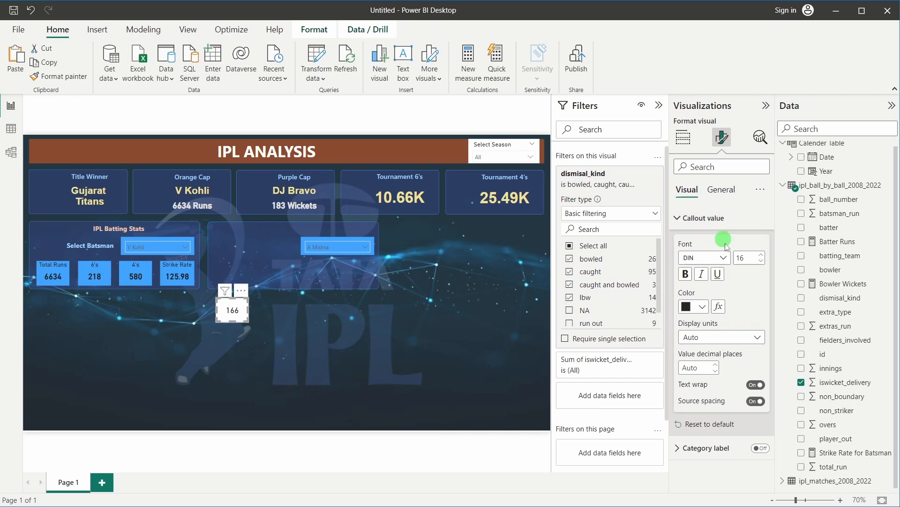
left_click(686, 274)
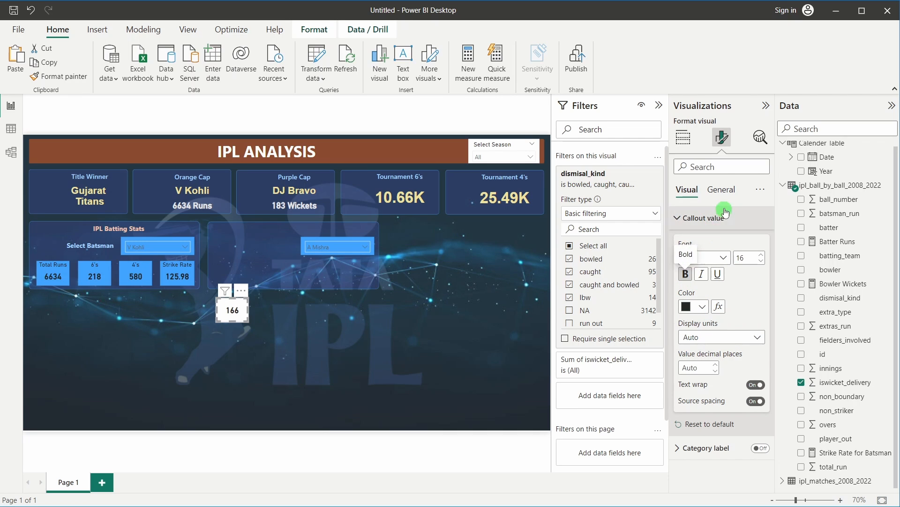
Turn on the card's title, set its text to Wickets and center it horizontally.
left_click(721, 189)
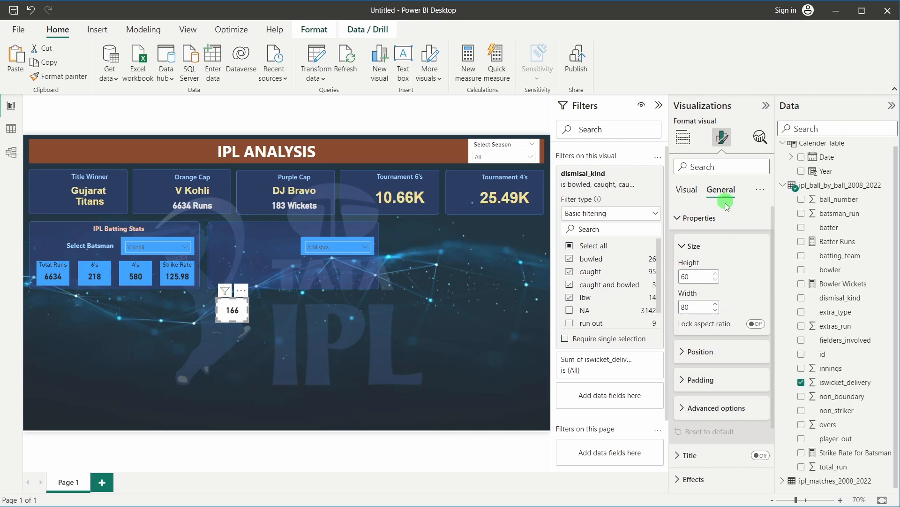
left_click(708, 219)
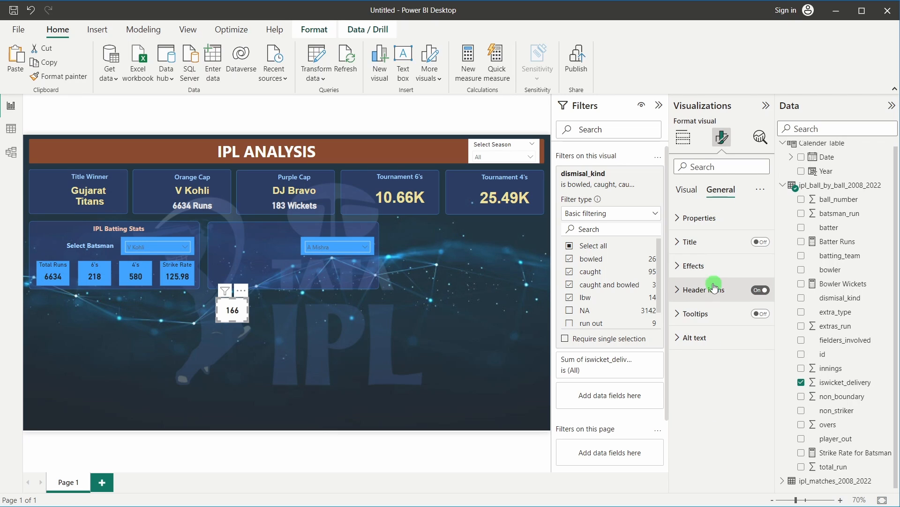
left_click(715, 242)
left_click(760, 242)
left_click(696, 274)
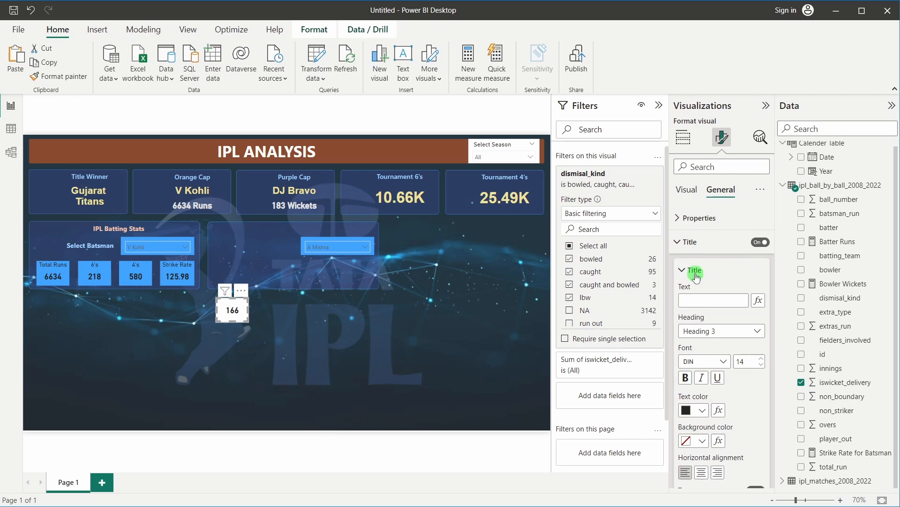
left_click(702, 295)
type("Wickets")
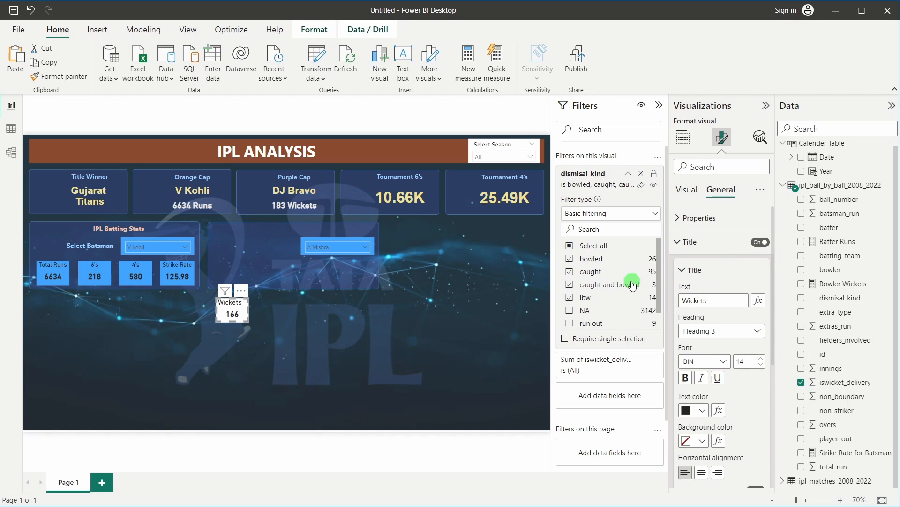
left_click(707, 473)
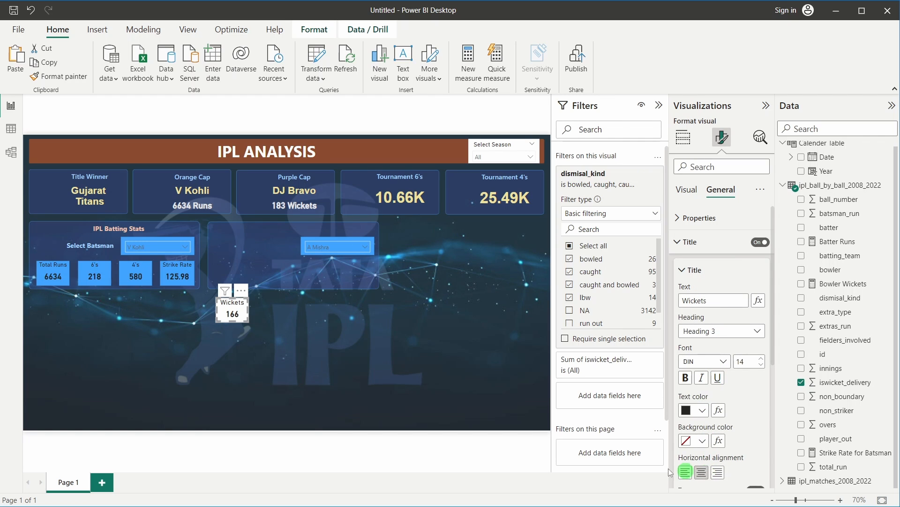
left_click(352, 397)
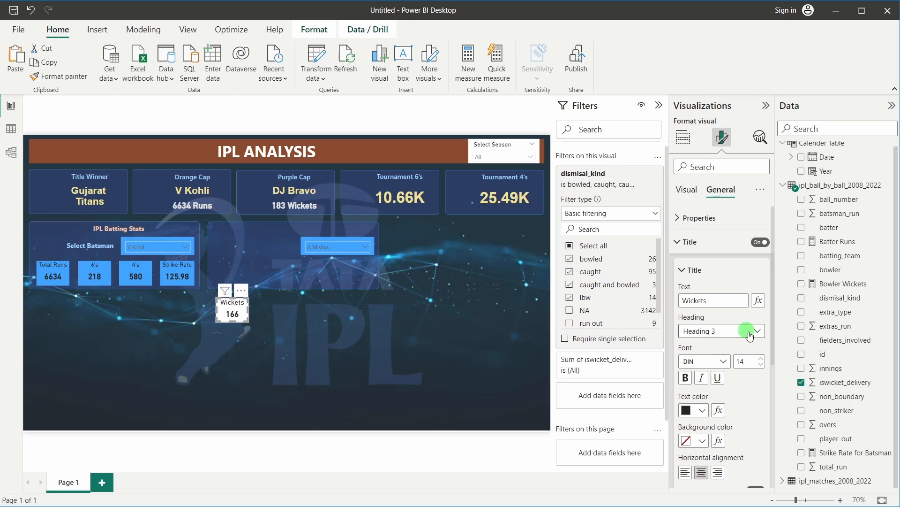
Set the Wickets card's title font size to 12 and move the card into the bowling panel, level with the batting cards.
left_click(763, 368)
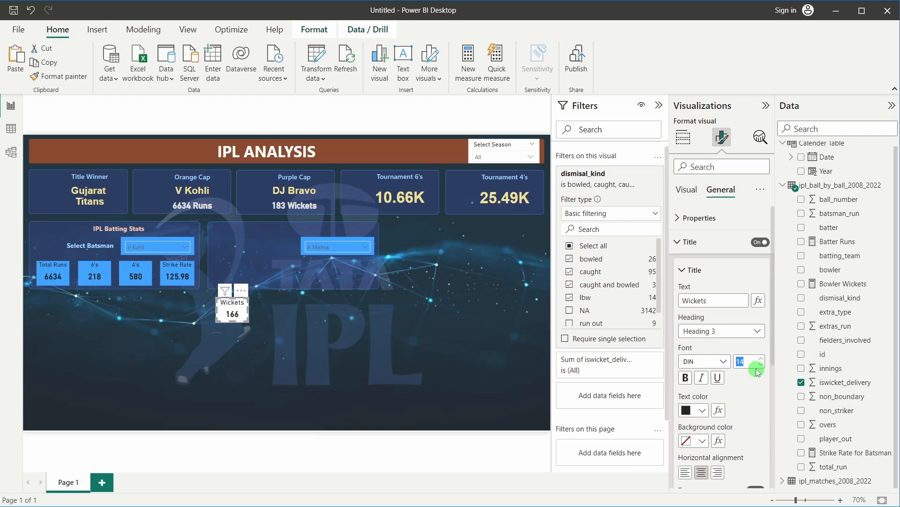
left_click(761, 366)
left_click(763, 366)
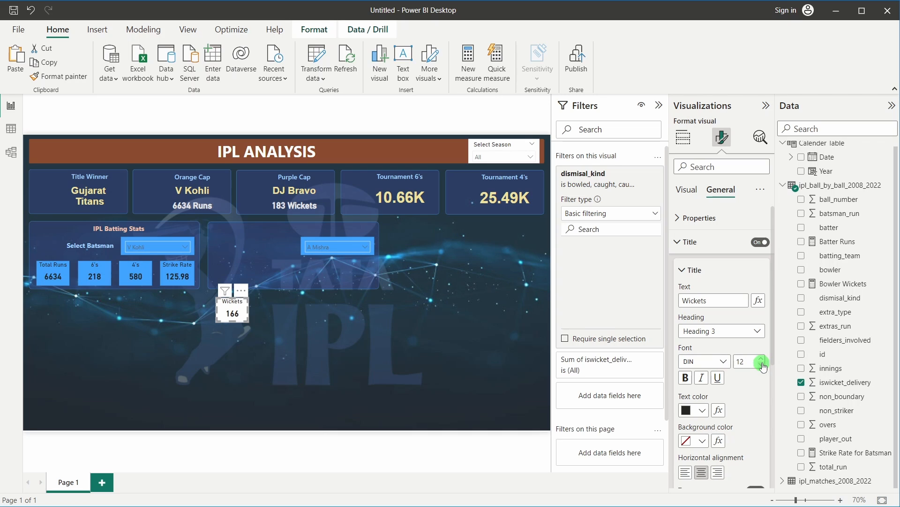
left_click_drag(237, 308, 237, 270)
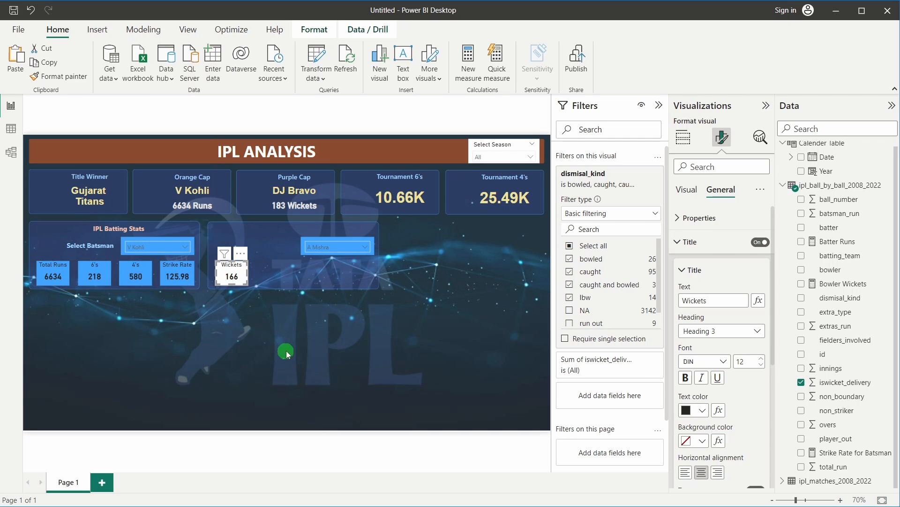
left_click(285, 351)
left_click(228, 266)
left_click(320, 333)
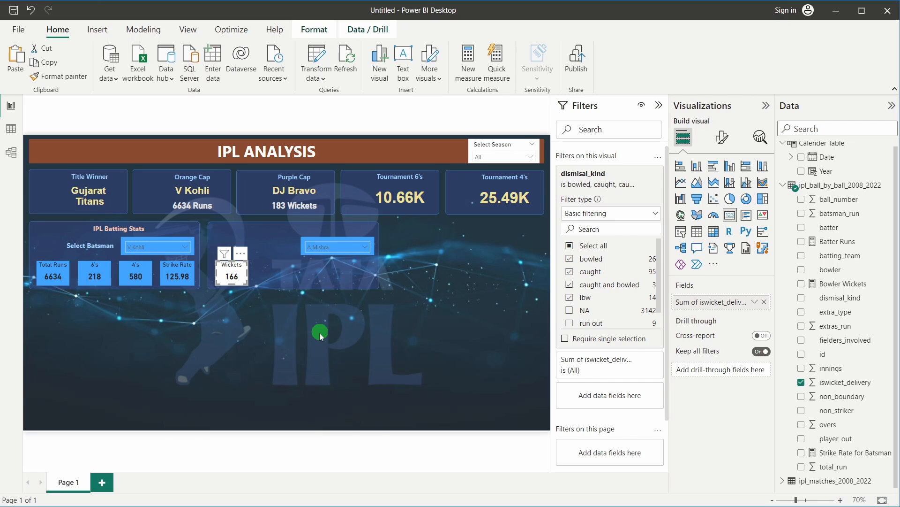
Switch to the finished IPL Dashboard report to check which card follows Wickets in the bowling stats, and return to the working report.
key("alt+Tab")
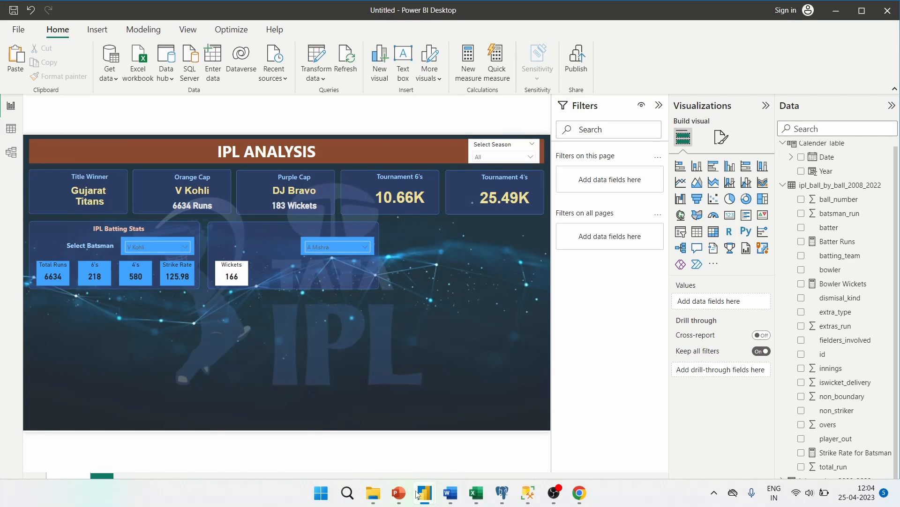
mouse_move(419, 494)
left_click(370, 413)
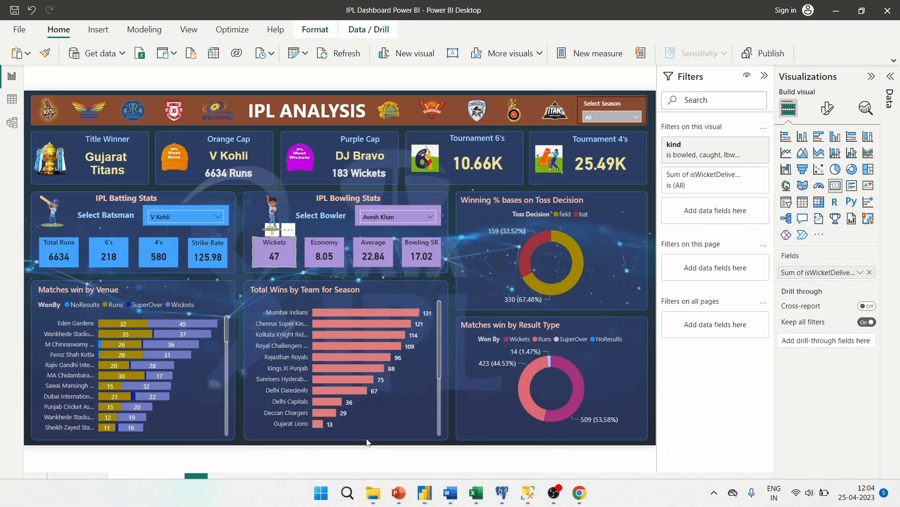
left_click(328, 253)
key("alt+Tab")
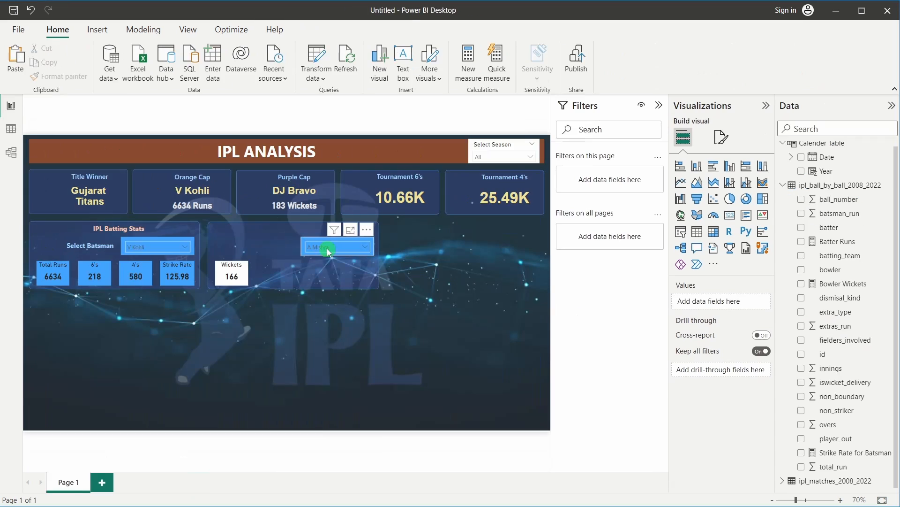
Duplicate the Wickets card, place the copy immediately to its right and remove the copy's dismisal_kind filter.
left_click(230, 263)
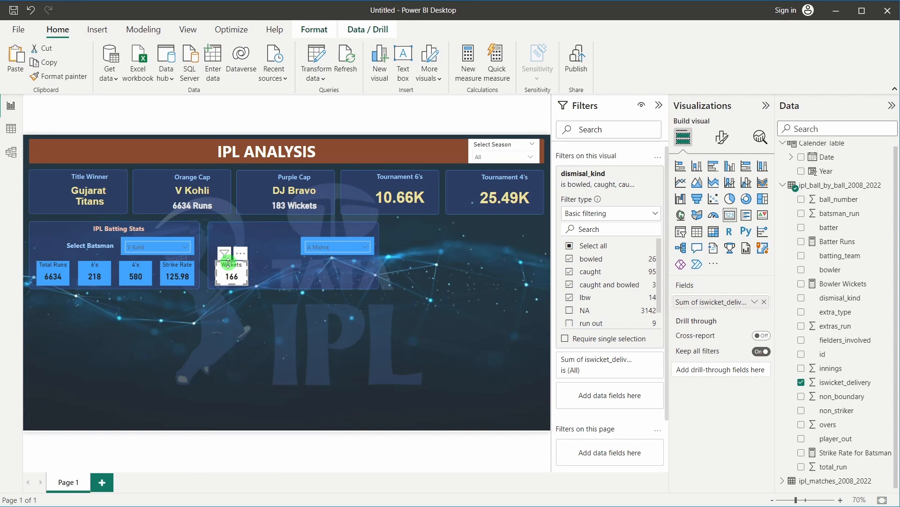
key("ctrl+c")
key("ctrl+v")
left_click_drag(231, 265, 271, 272)
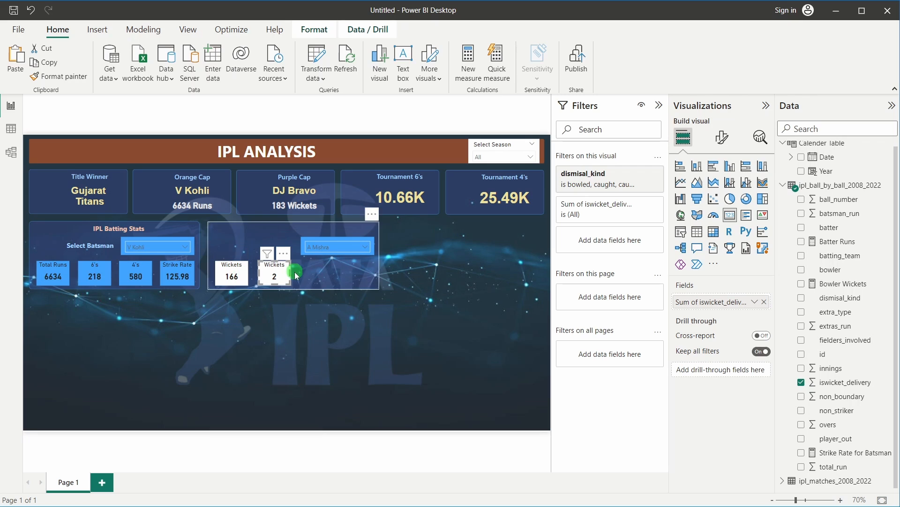
left_click(641, 174)
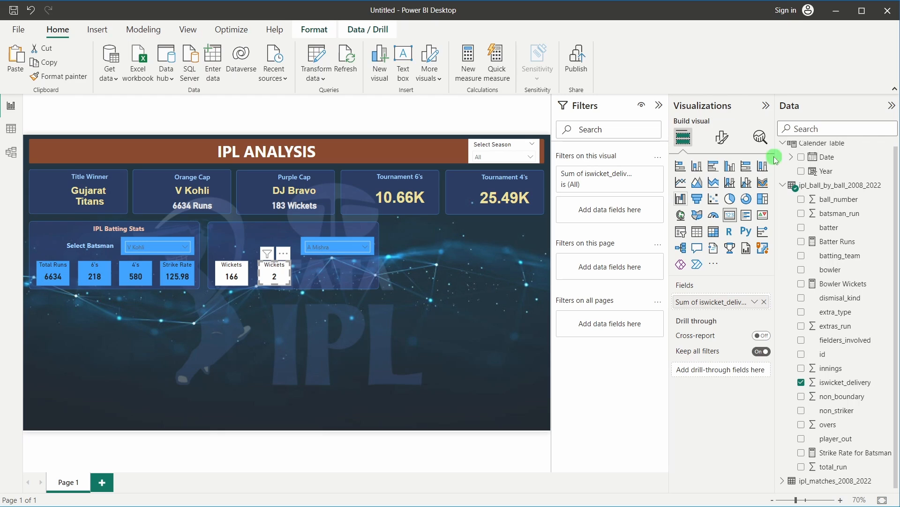
Change the duplicated card's title text to Economy.
left_click(723, 137)
left_click(732, 189)
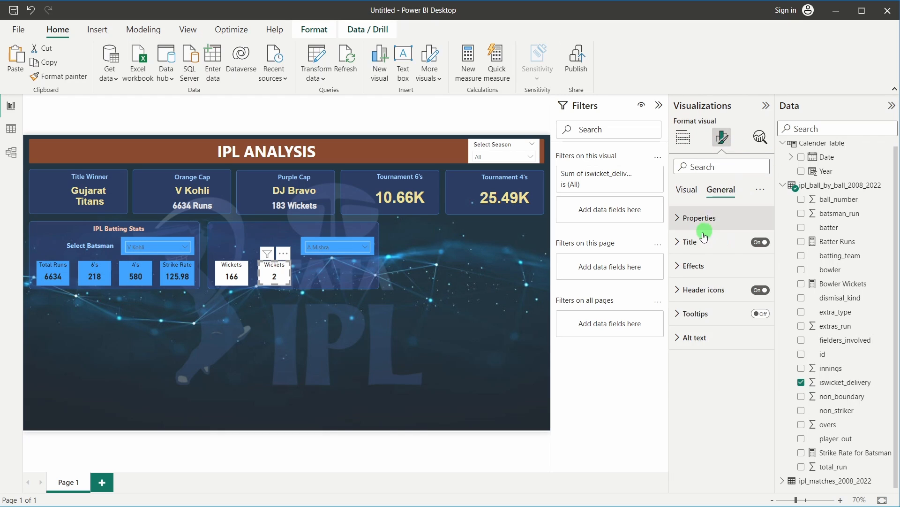
left_click(746, 241)
double_click(705, 300)
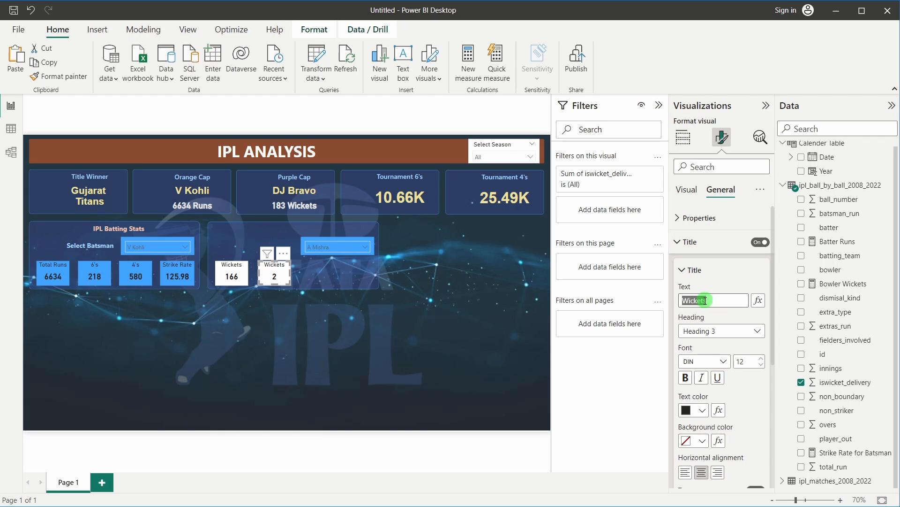
type("co")
key("ctrl+a")
type("Economy")
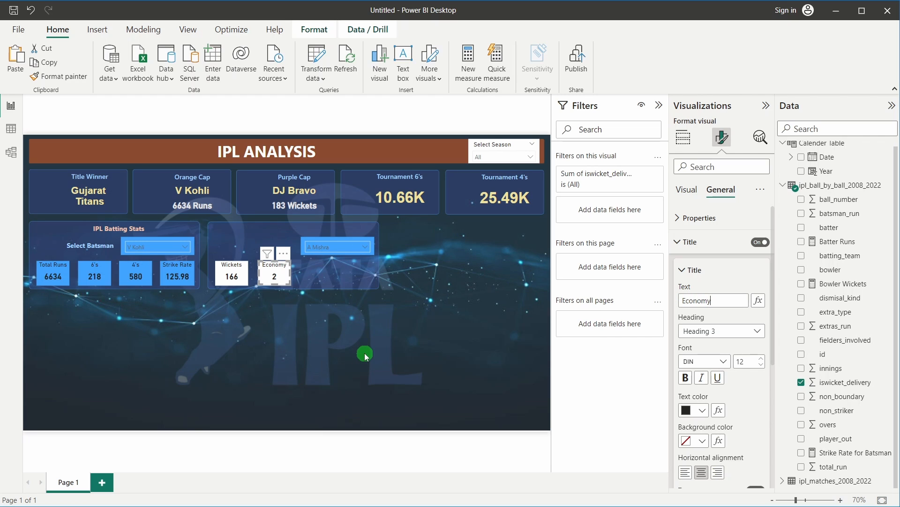
left_click(297, 345)
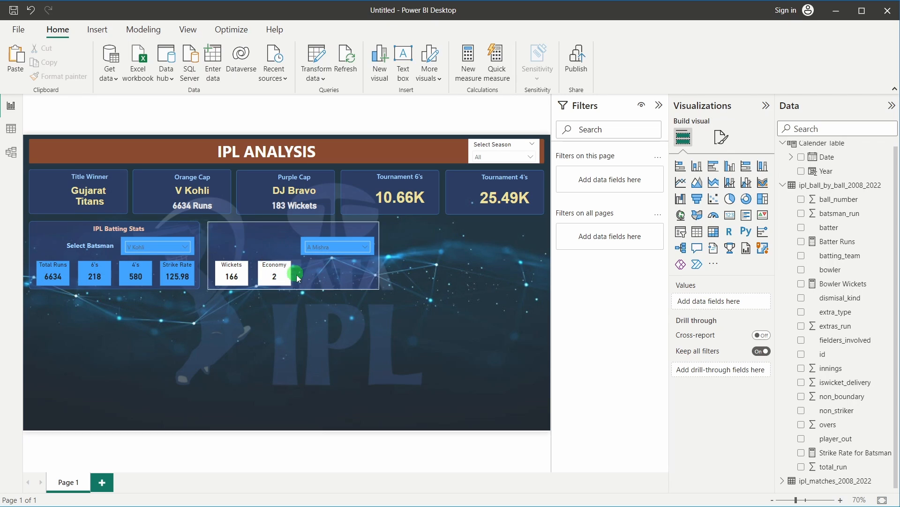
Set the batsman slicer's interaction with the Economy card to none.
left_click(271, 283)
left_click(275, 338)
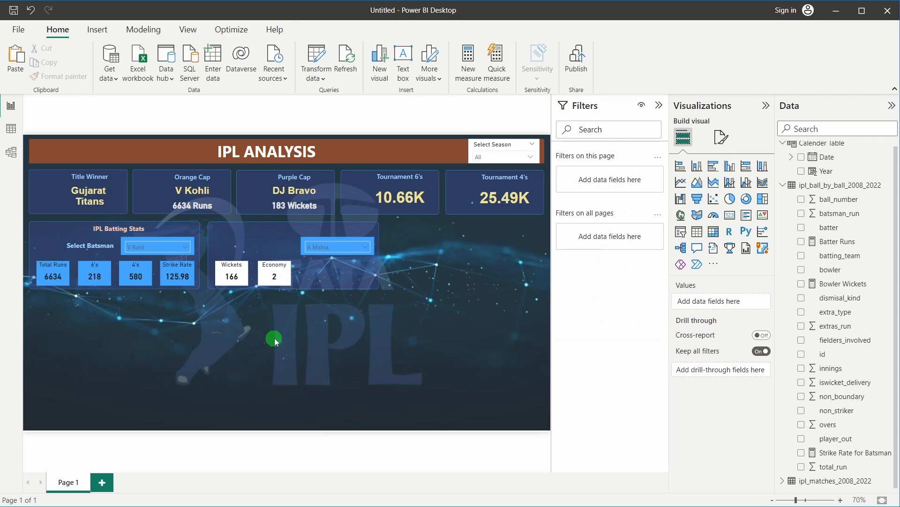
left_click(129, 242)
left_click(123, 241)
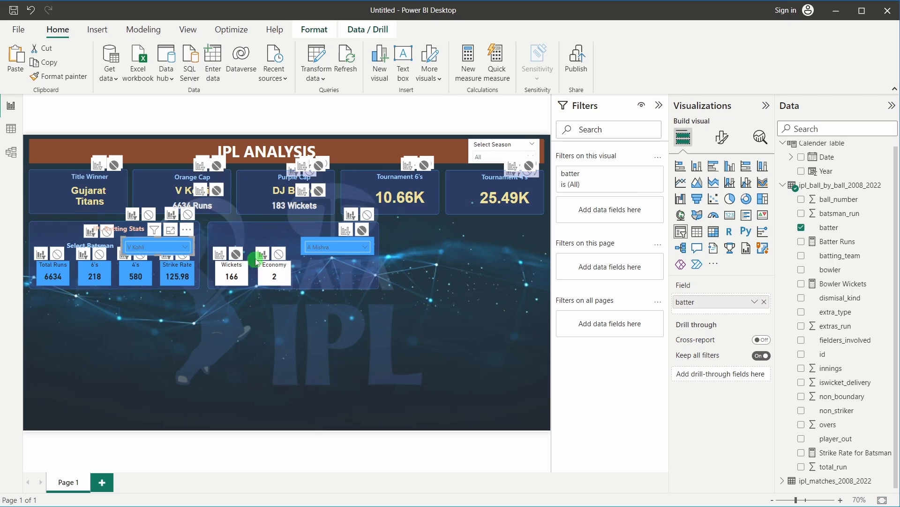
left_click(278, 255)
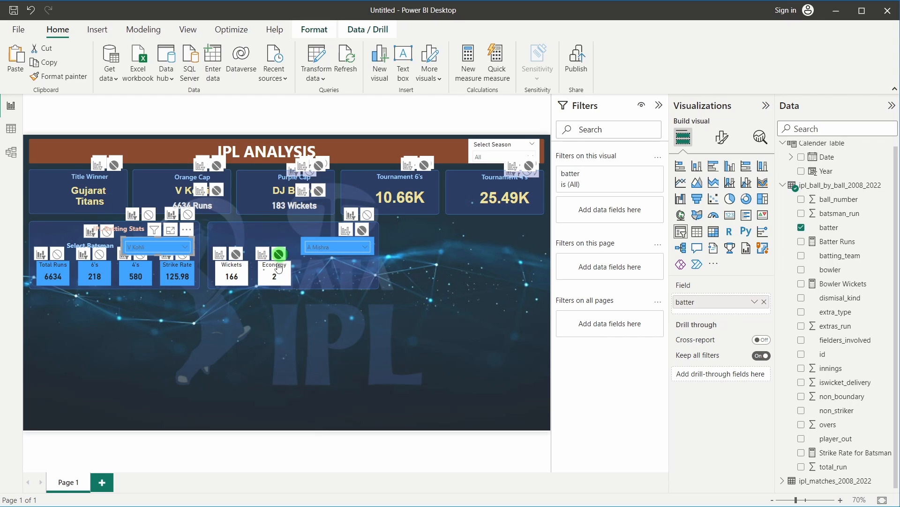
left_click(282, 402)
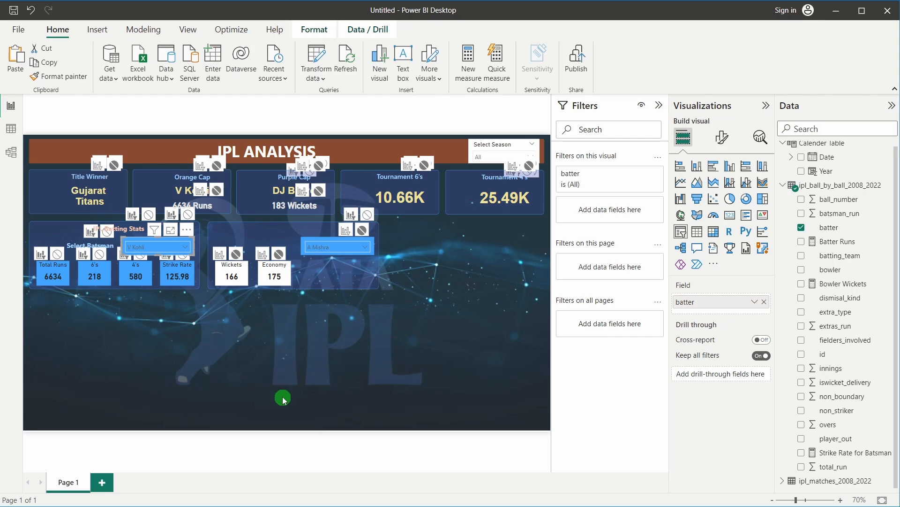
left_click(266, 371)
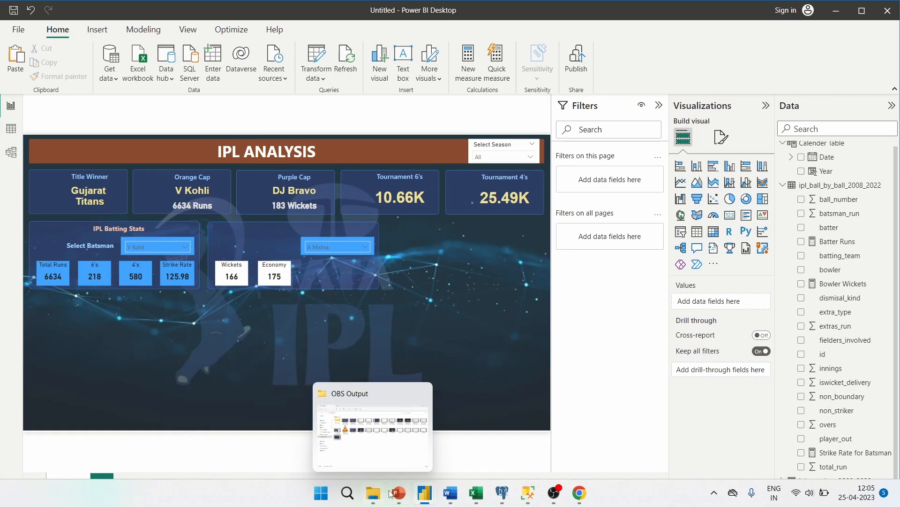
Switch to Chrome, read the search result on how a bowler's economy is calculated, and return to Power BI.
left_click(579, 493)
left_click(236, 6)
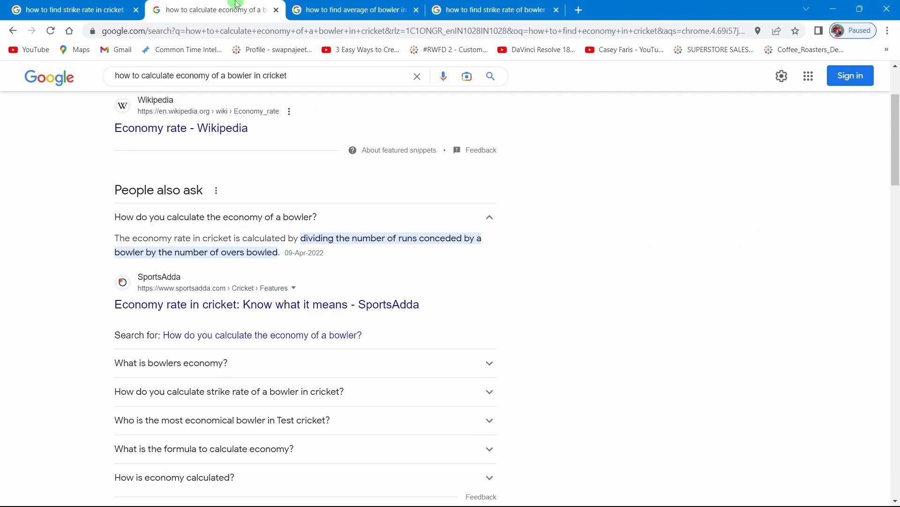
scroll(44, 227, "up", 3)
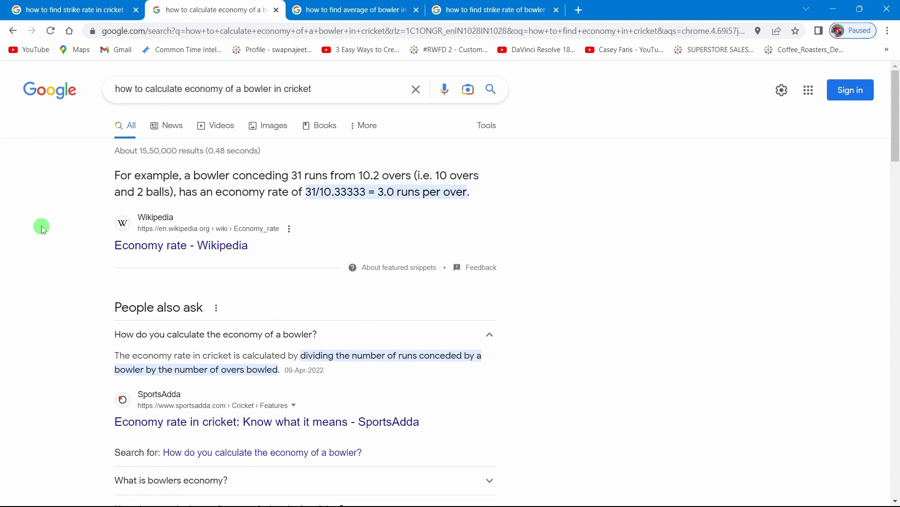
scroll(43, 226, "down", 2)
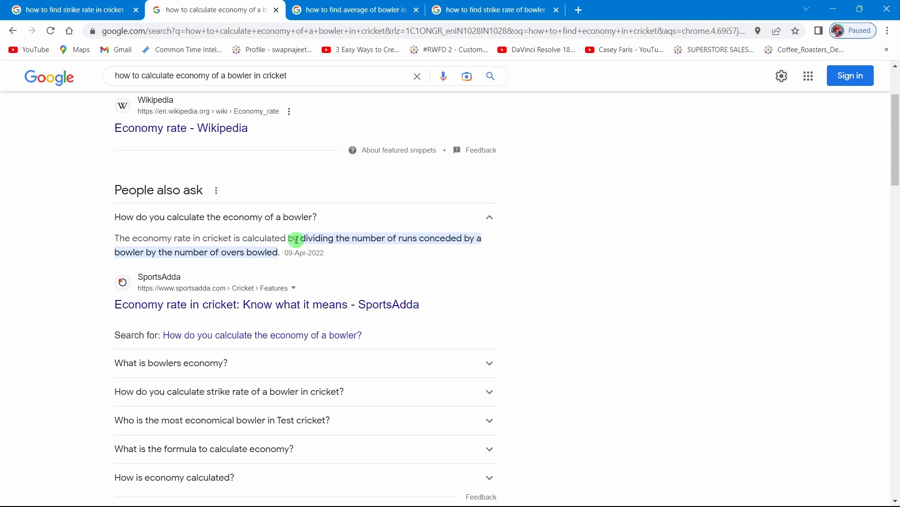
left_click_drag(302, 238, 394, 252)
left_click(393, 249)
key("alt+Tab")
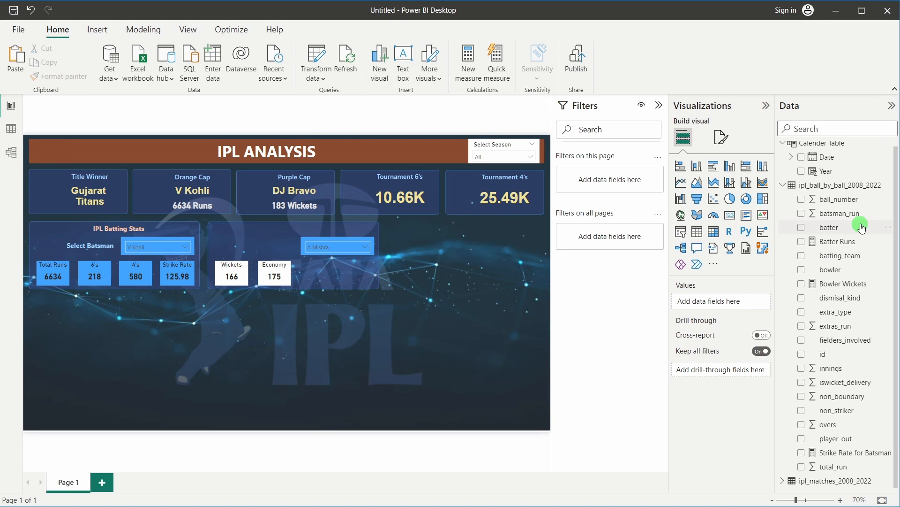
Create a new measure named Economy in the ipl_ball_by_ball_2008_2022 table and begin its formula with DIVIDE(.
right_click(841, 184)
left_click(805, 192)
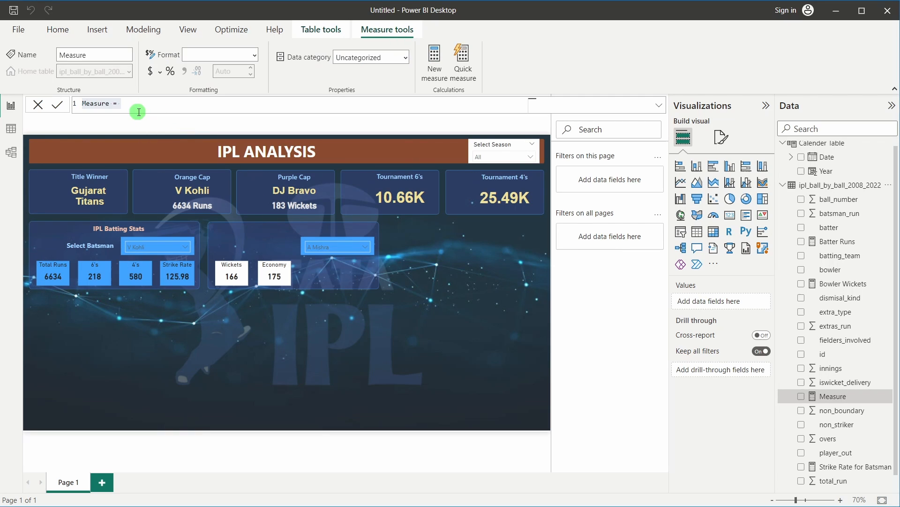
left_click(100, 104)
double_click(100, 104)
type("Economy")
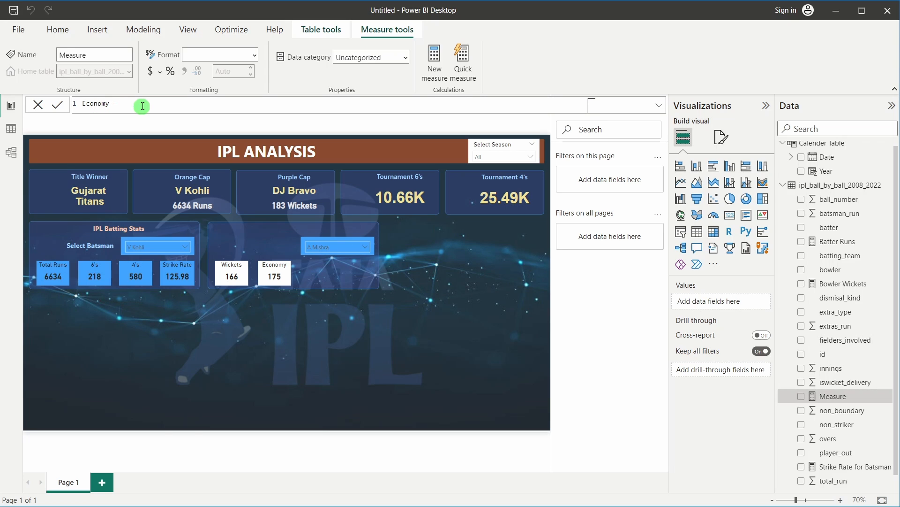
type("DIVIDE(")
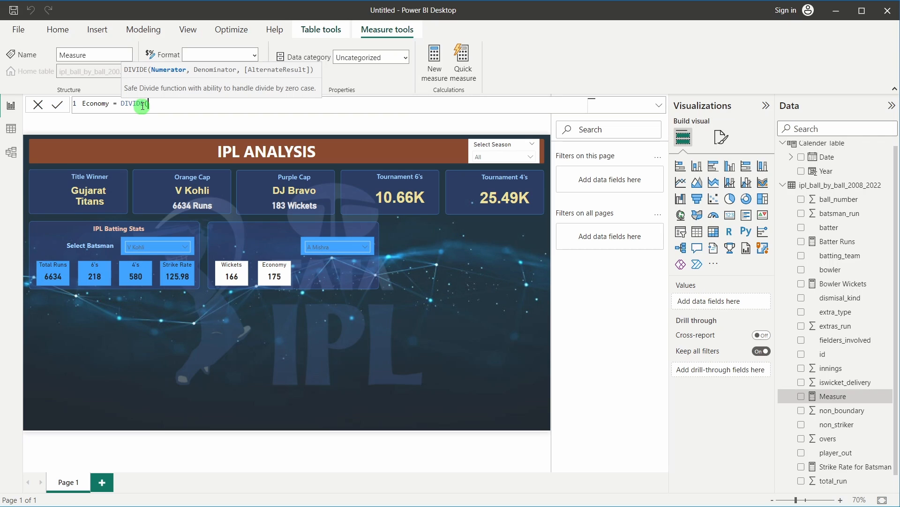
On an indented second line of the formula, enter a SUMX function over the ipl_ball_by_ball_2008_2022 table as the numerator.
key("shift+Return")
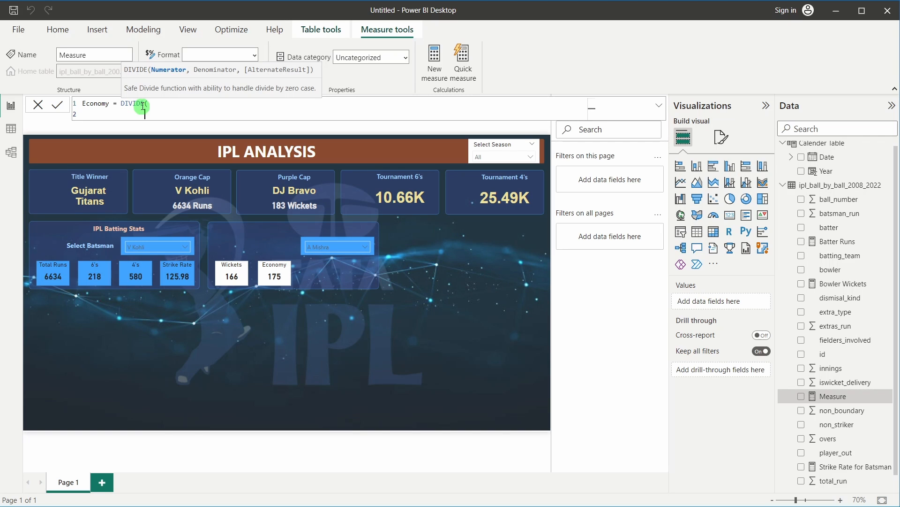
key("Tab")
key("Tab")
key("Tab")
key("Tab")
type("SUM")
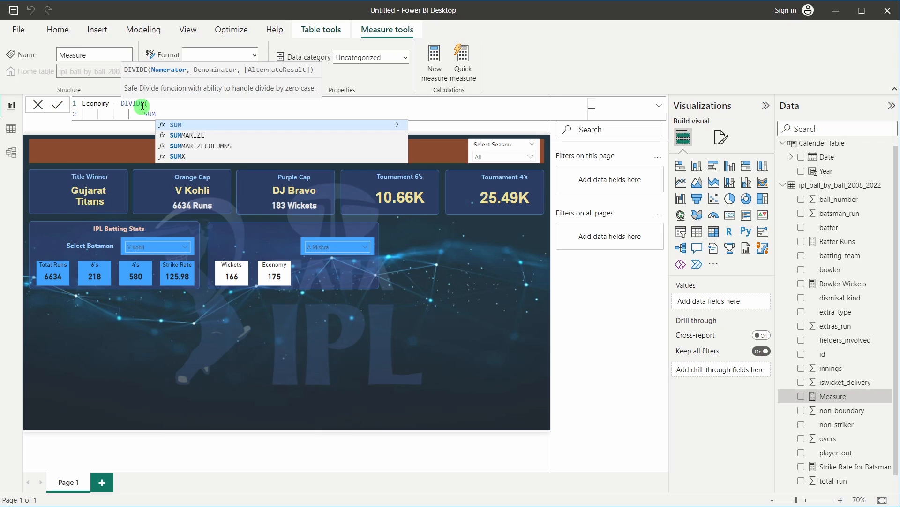
key("Down")
key("Down")
key("Down")
key("Tab")
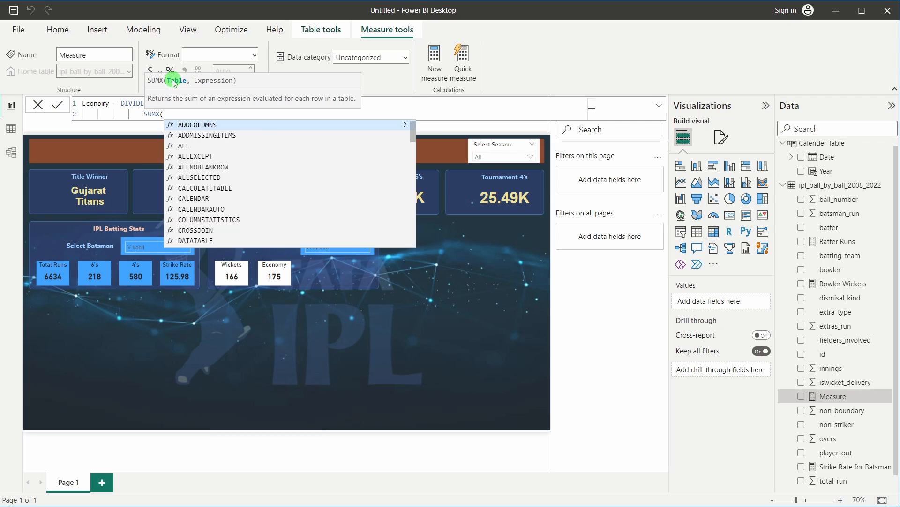
type("IPL_")
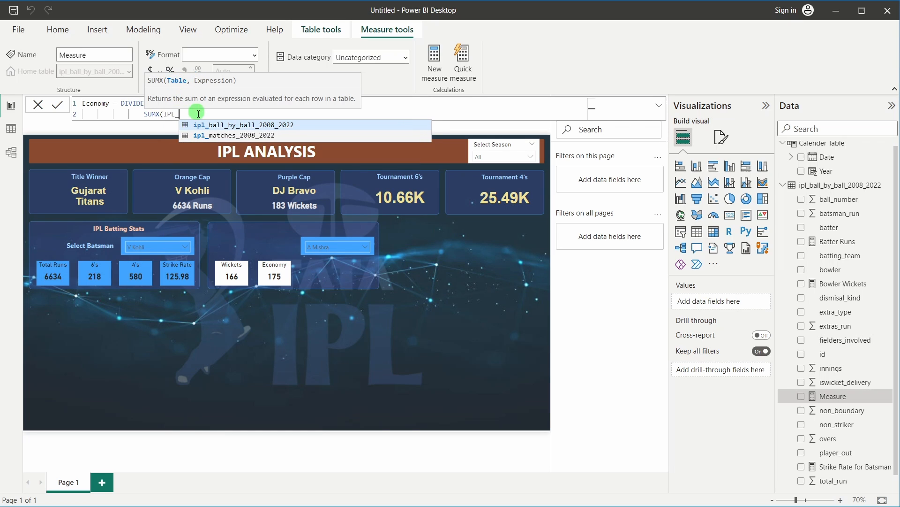
left_click(205, 127)
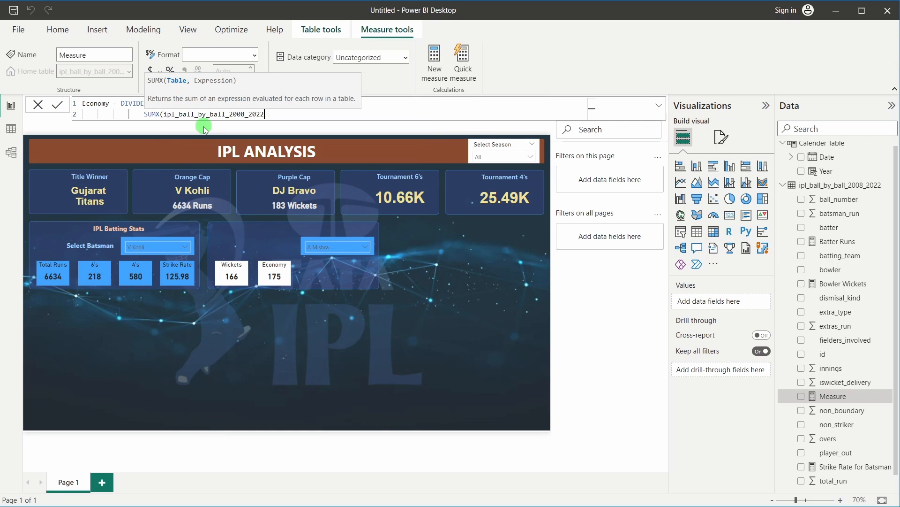
Add the condition ipl_ball_by_ball_2008_2022[extra_type]<>"legbyes" after the table in SUMX, followed by the && operator.
type(",")
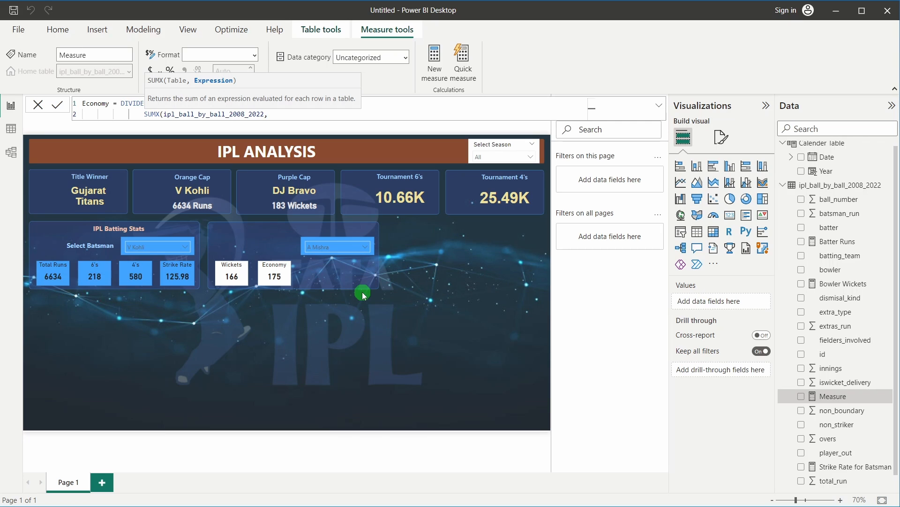
type("E")
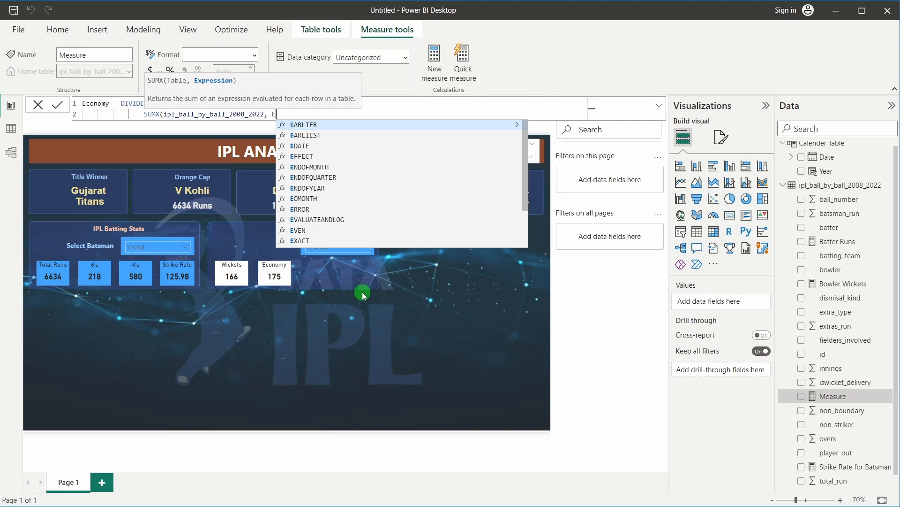
key("BackSpace")
type("extr")
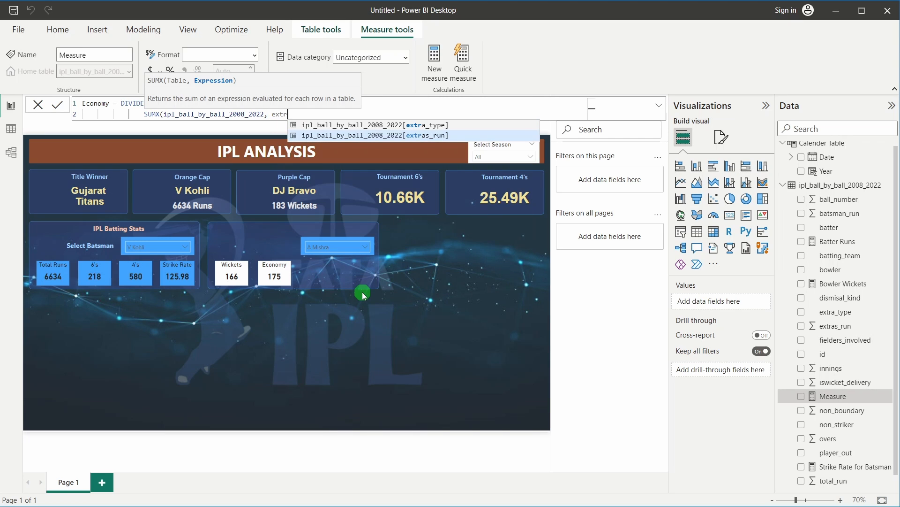
left_click(444, 126)
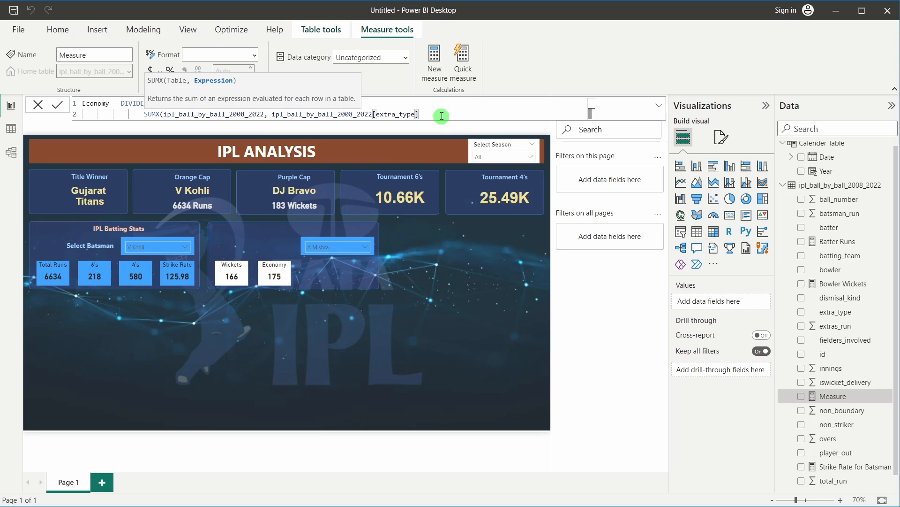
type("<>\"legbyes\" && i")
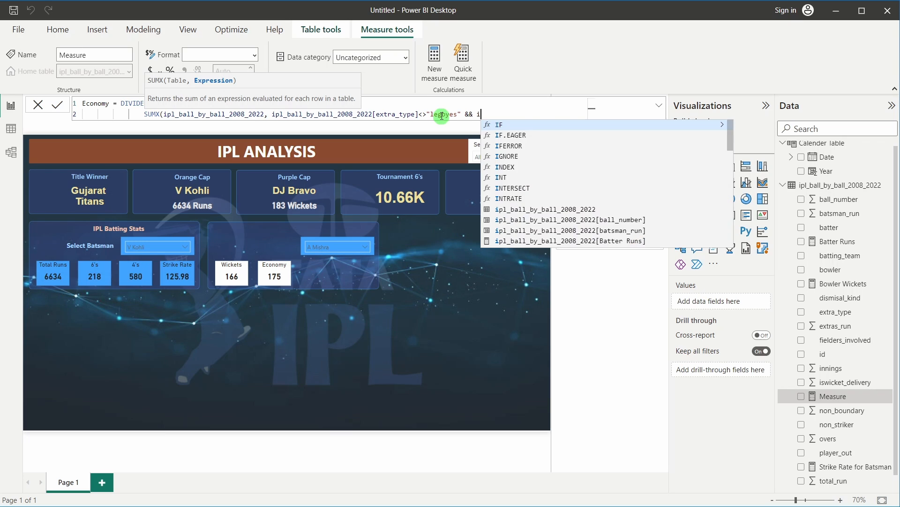
Add the second condition ipl_ball_by_ball_2008_2022[extra_type]<> "byes", close the parenthesis and add a comma.
type("pl")
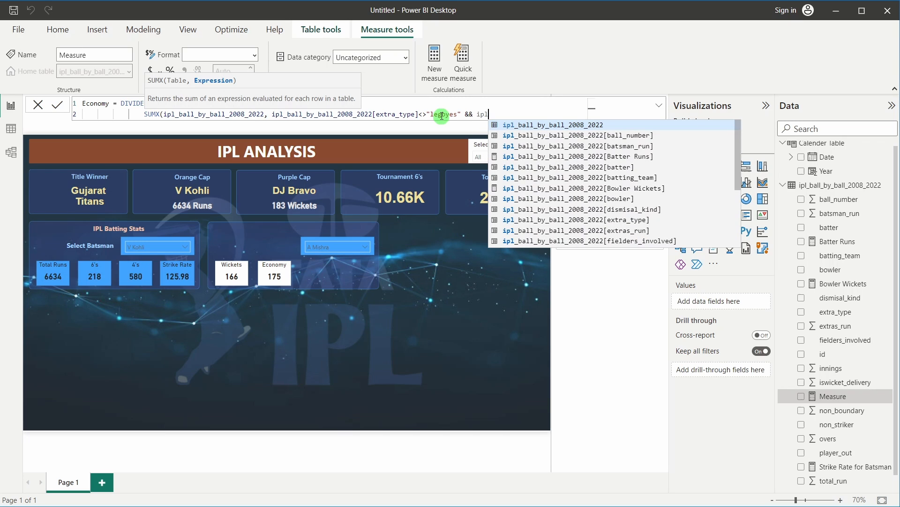
left_click(616, 221)
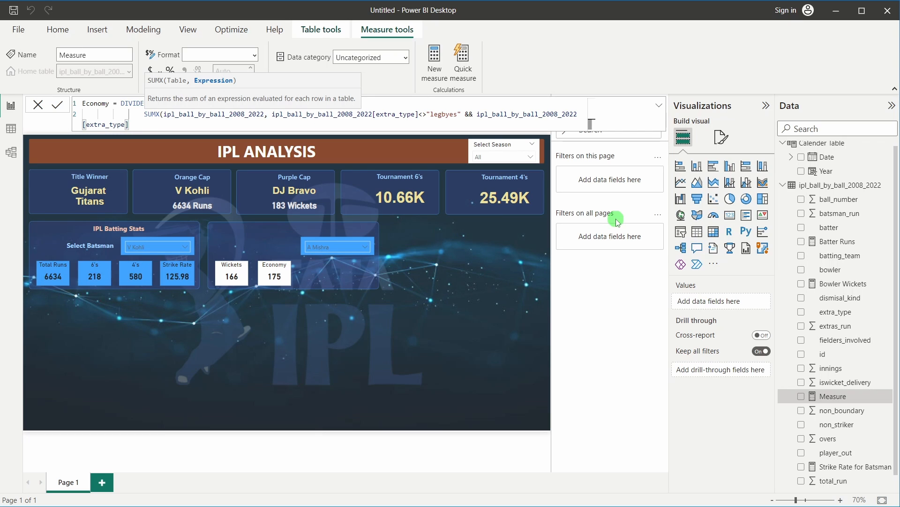
type("<> '")
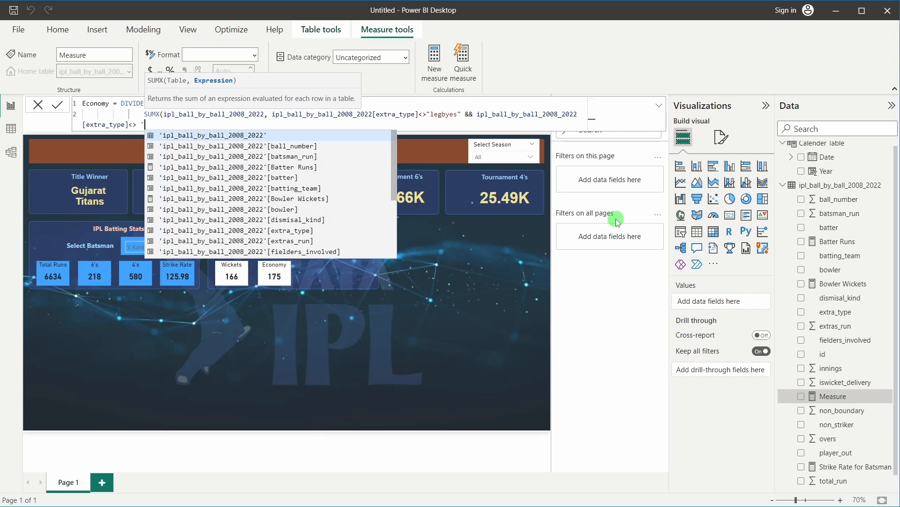
type("\"")
key("BackSpace")
key("BackSpace")
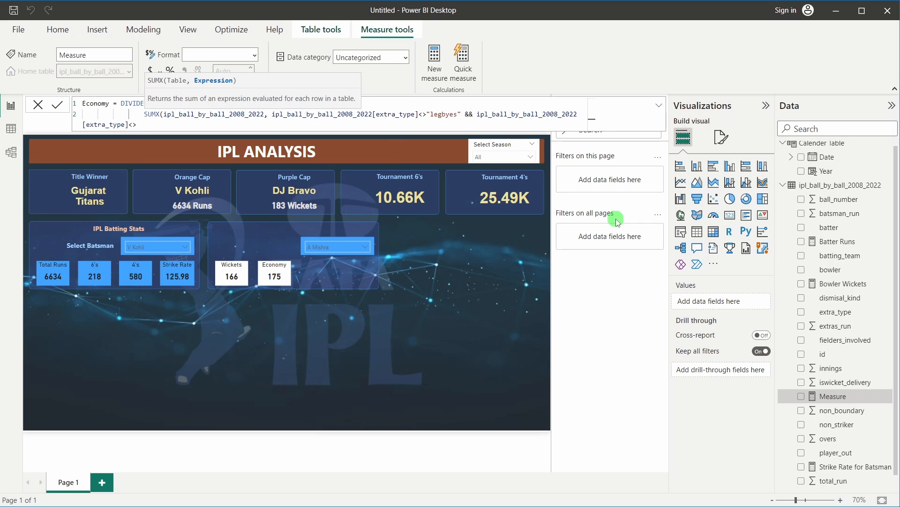
type("\"byes")
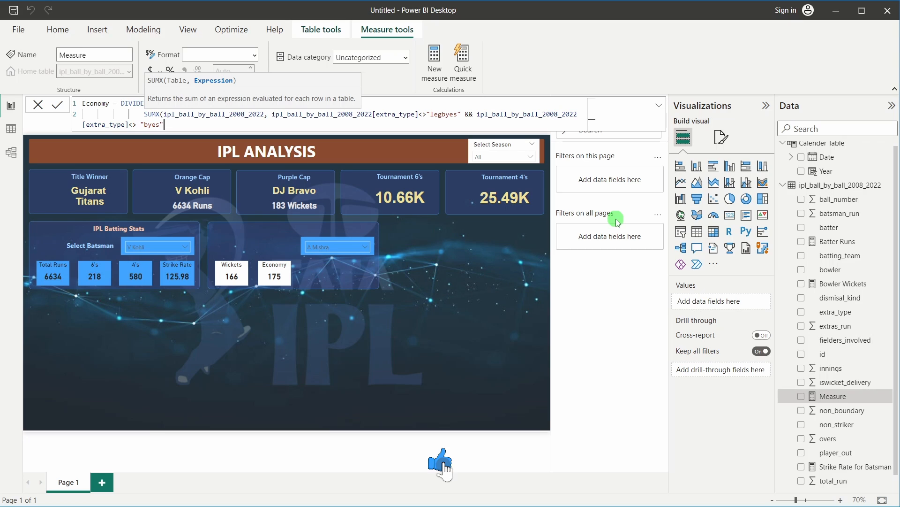
type("\")")
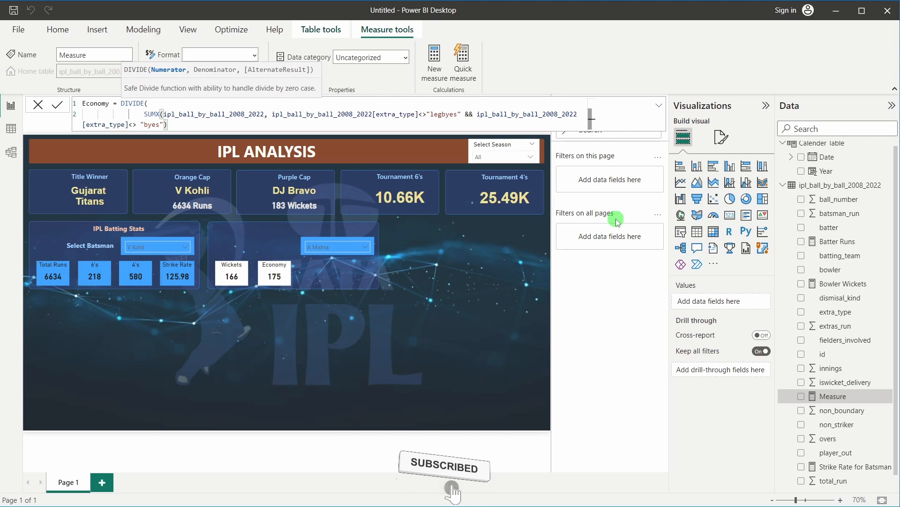
type(",")
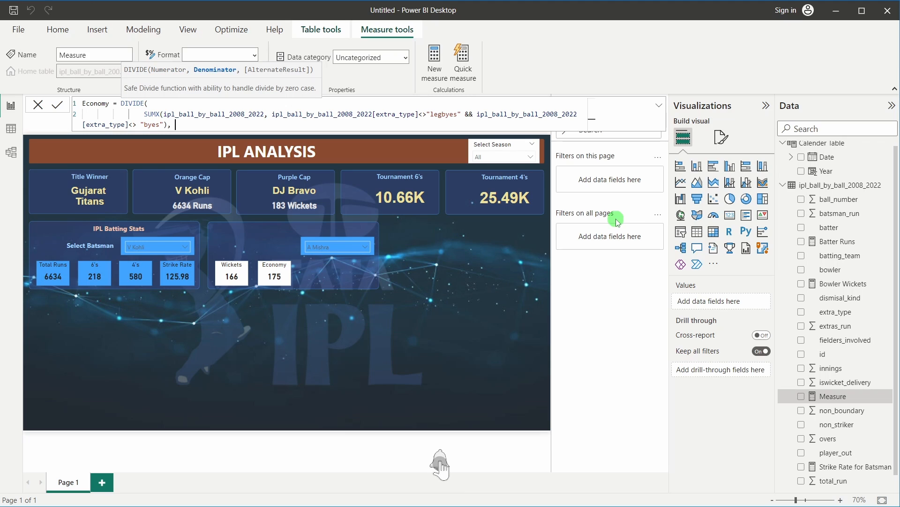
Switch to Chrome, check which quantities the economy rate definition divides, and return to Power BI.
key("alt+Tab")
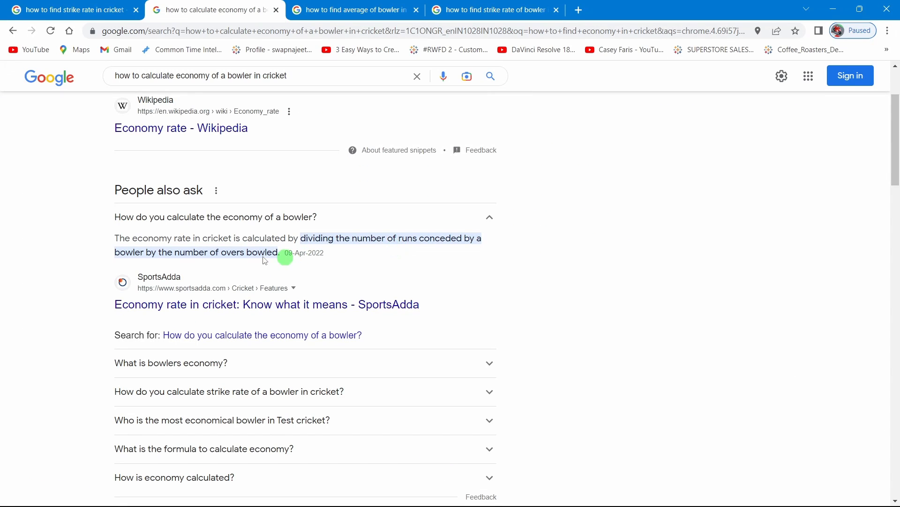
double_click(370, 238)
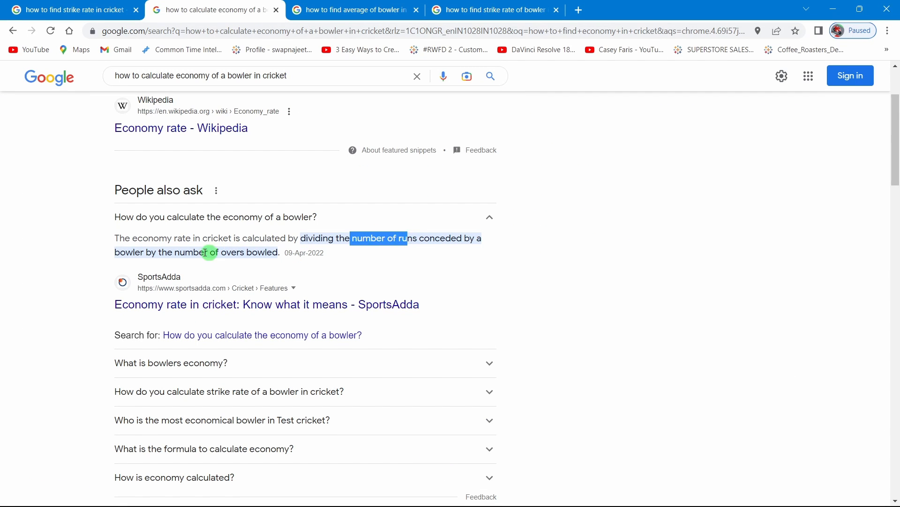
left_click_drag(194, 252, 240, 248)
key("alt+Tab")
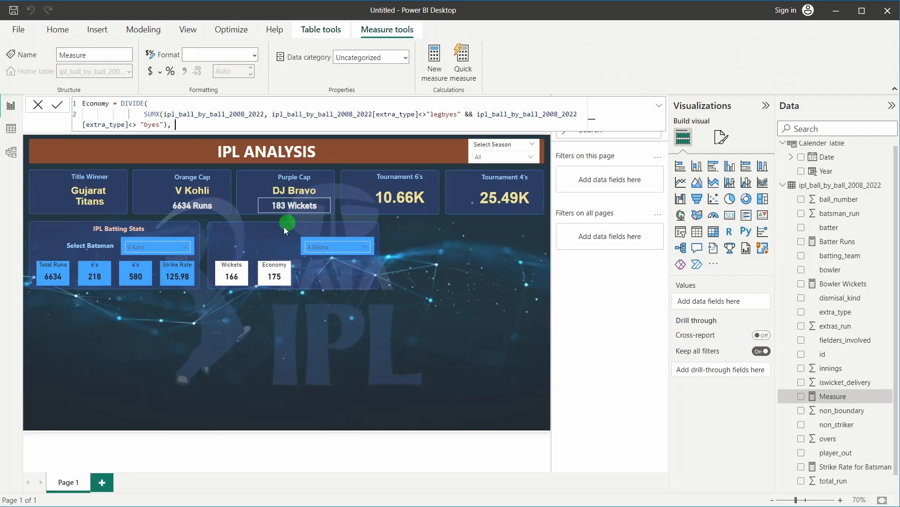
left_click(183, 124)
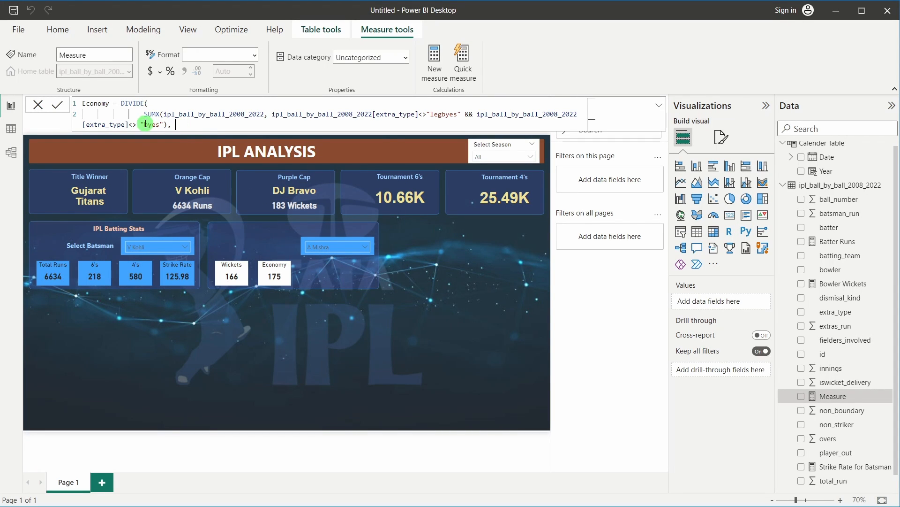
type("tot")
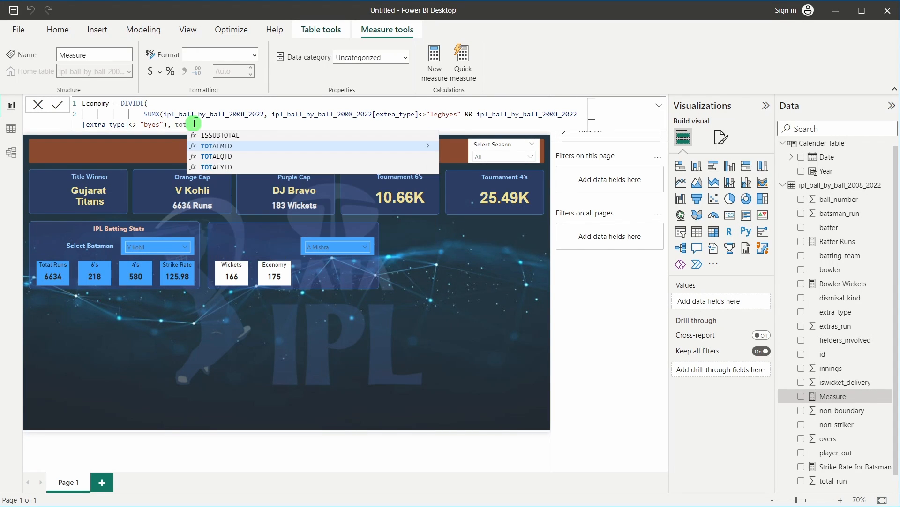
key("BackSpace")
key("BackSpace")
key("BackSpace")
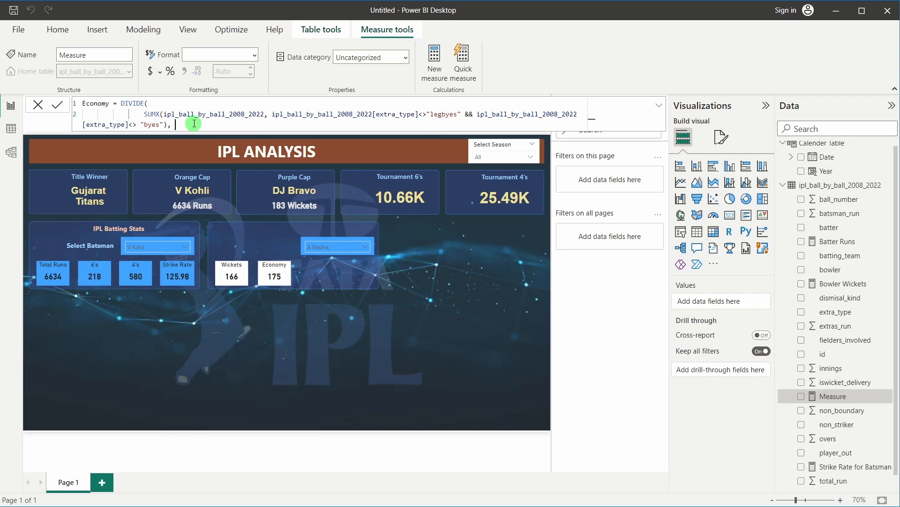
Move the SUMX arguments to a new line and wrap the table and the extra_type conditions in a FILTER function.
left_click(160, 115)
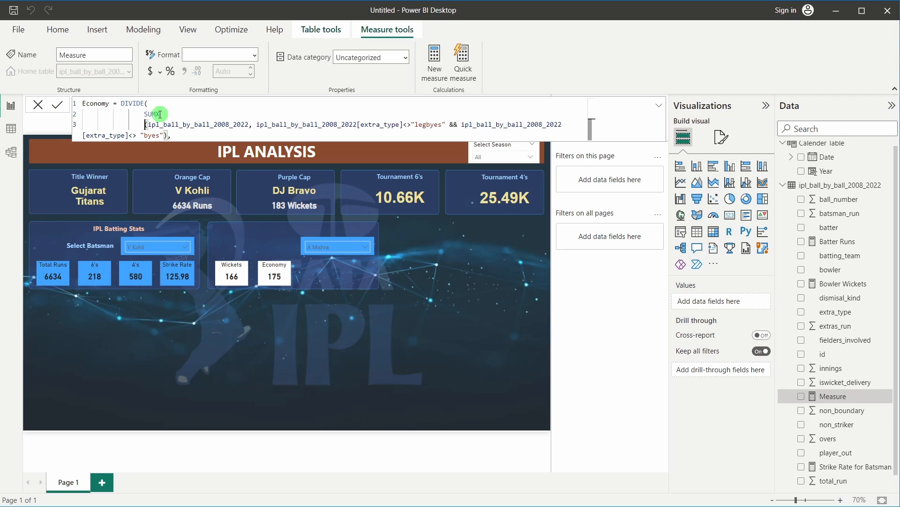
key("shift+Return")
type("(")
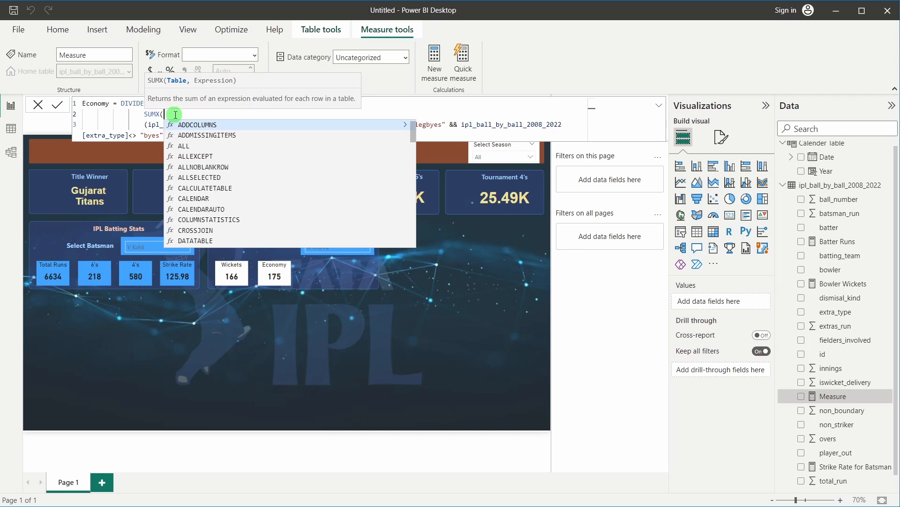
left_click(145, 125)
type("Filt")
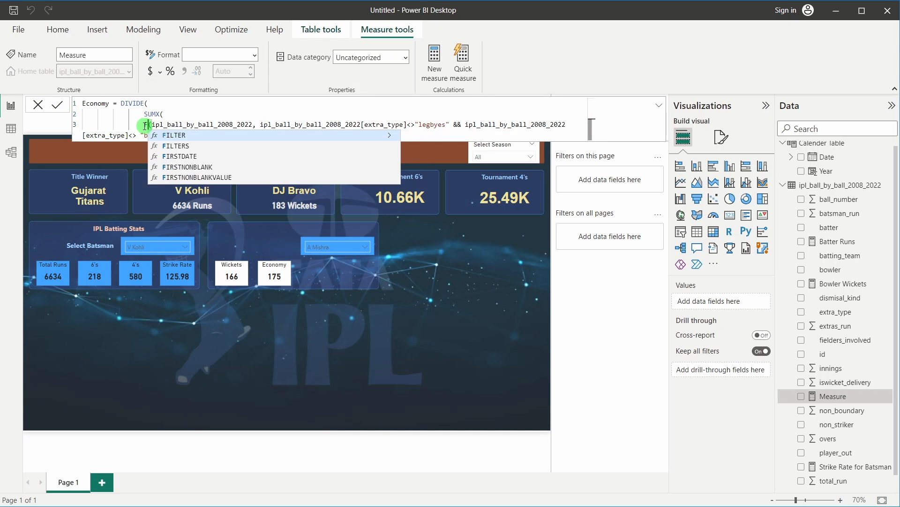
left_click(175, 135)
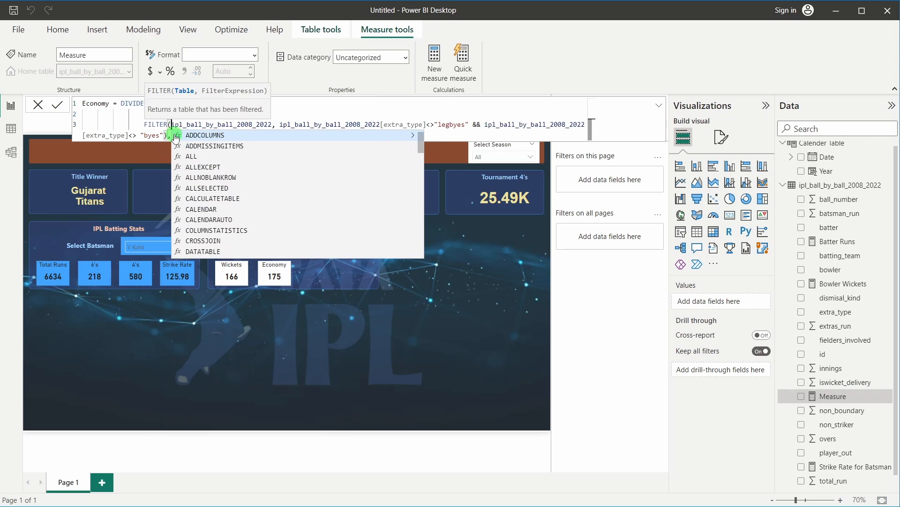
left_click(285, 111)
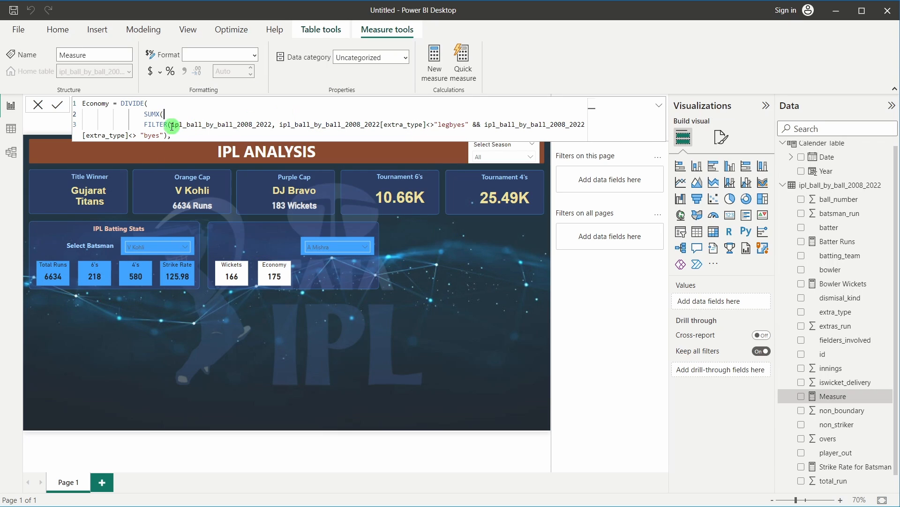
left_click_drag(145, 125, 157, 124)
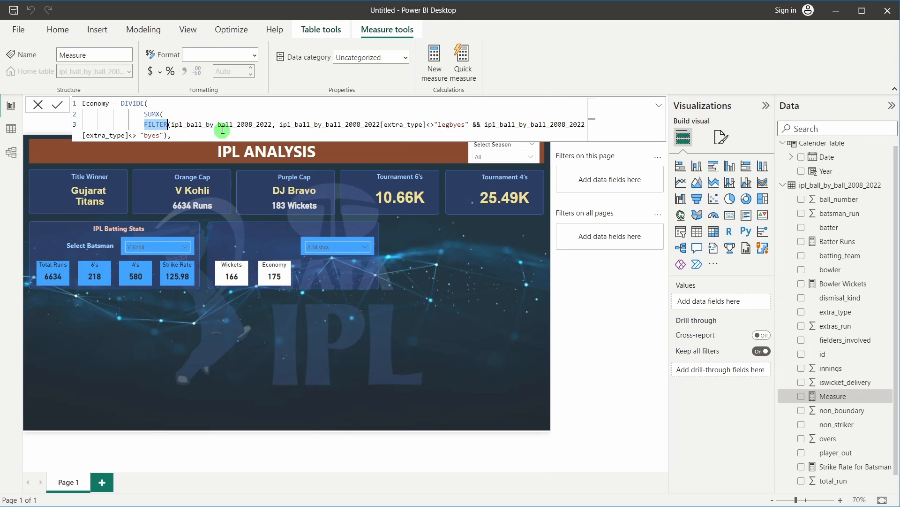
left_click_drag(403, 124, 491, 124)
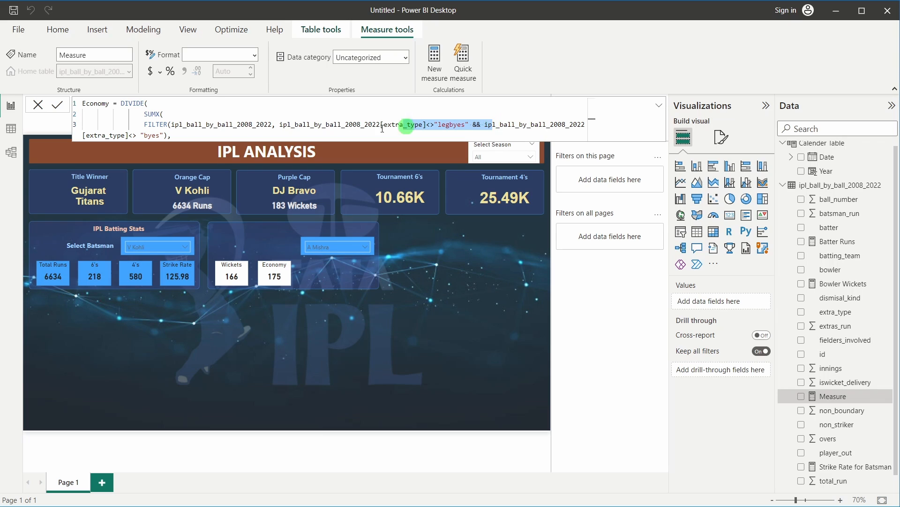
Add ipl_ball_by_ball_2008_2022[total_run] after the FILTER as the SUMX expression and close the SUMX function.
left_click(170, 135)
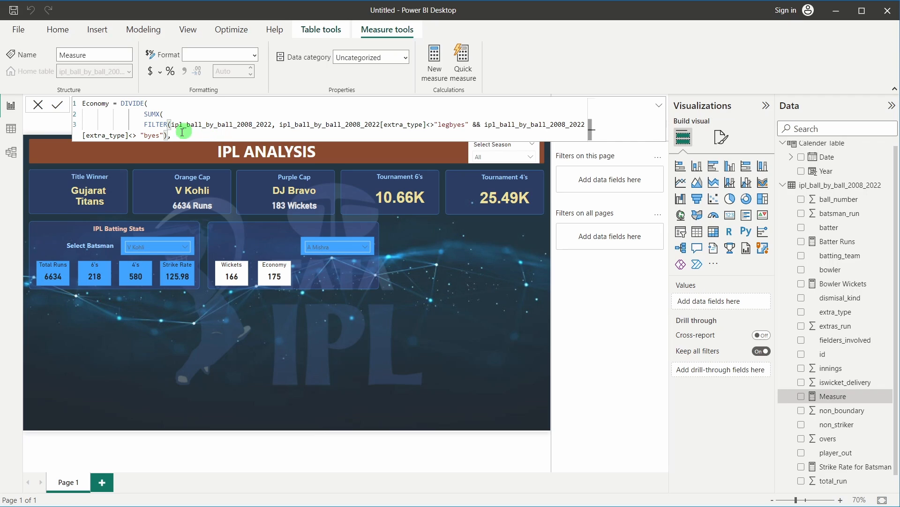
type(", ")
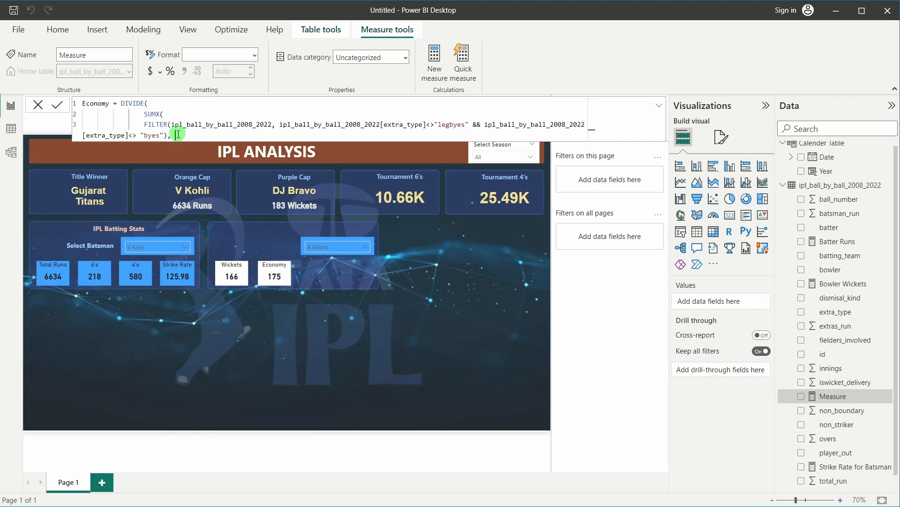
type("tot")
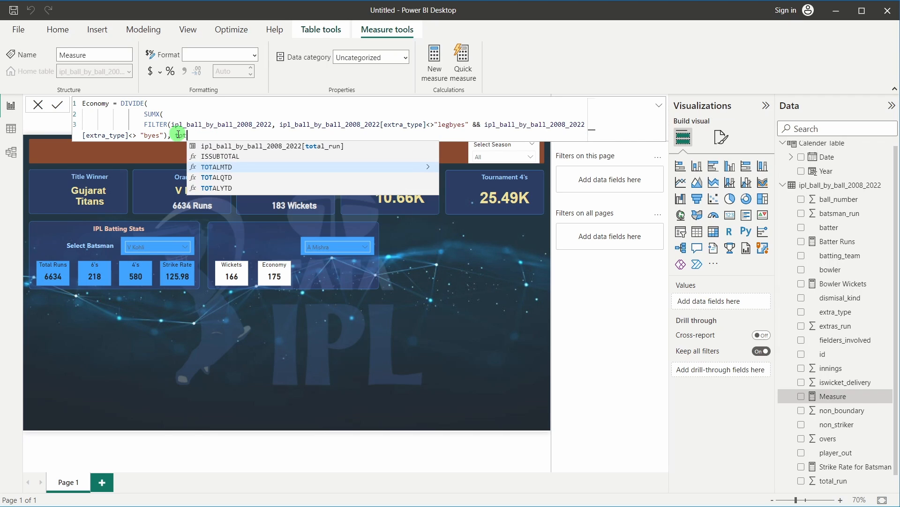
left_click(287, 146)
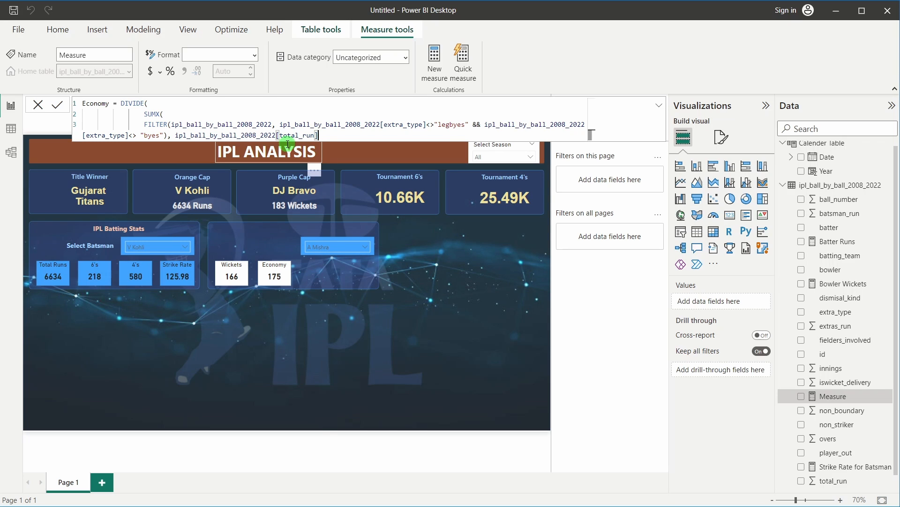
type(")")
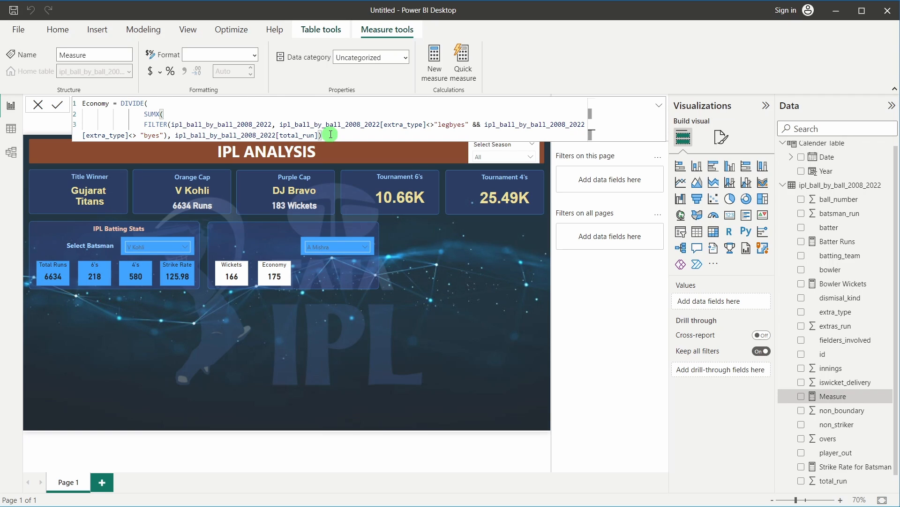
Start the DIVIDE denominator with COUNT over the ipl_ball_by_ball_2008_2022[overs] column.
type(",")
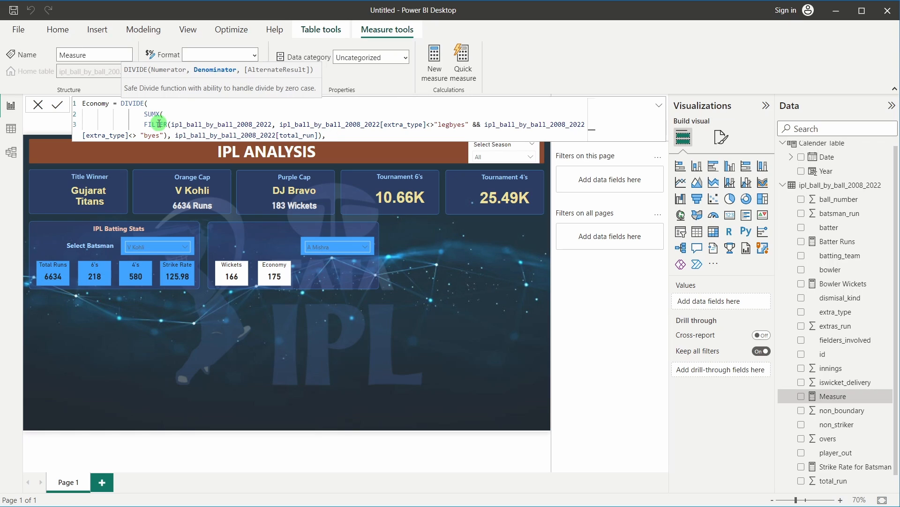
type(" COUNT(")
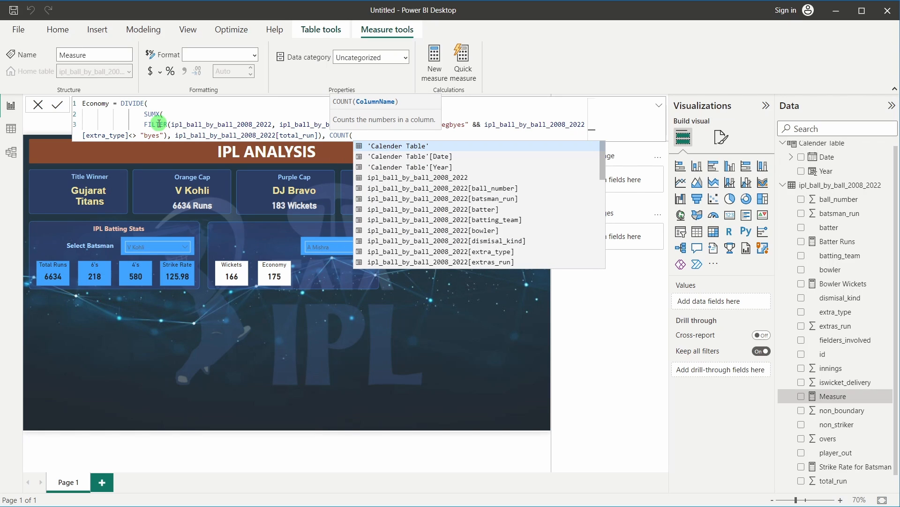
type("ipl_ball_by_ball_2008_2022[overs]")
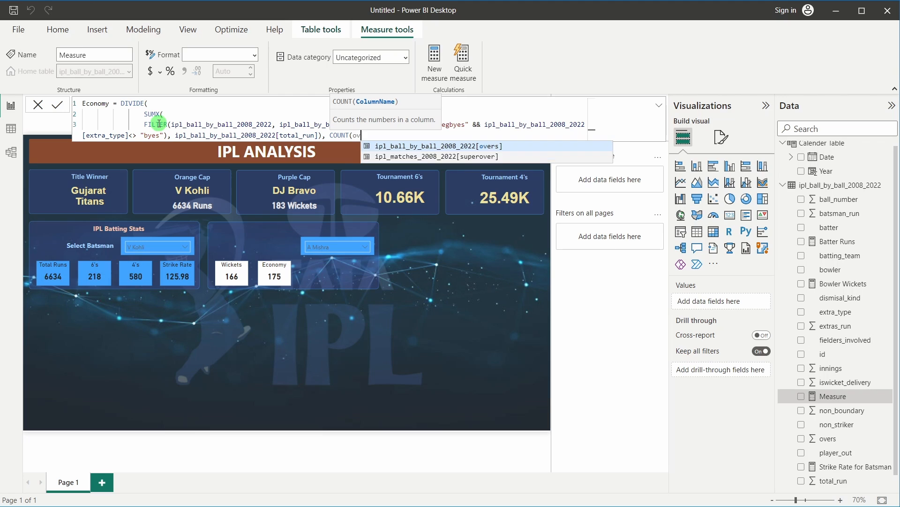
Switch to Chrome, recheck the overs part of the economy rate definition, and return to the formula in Power BI.
key("alt+Tab")
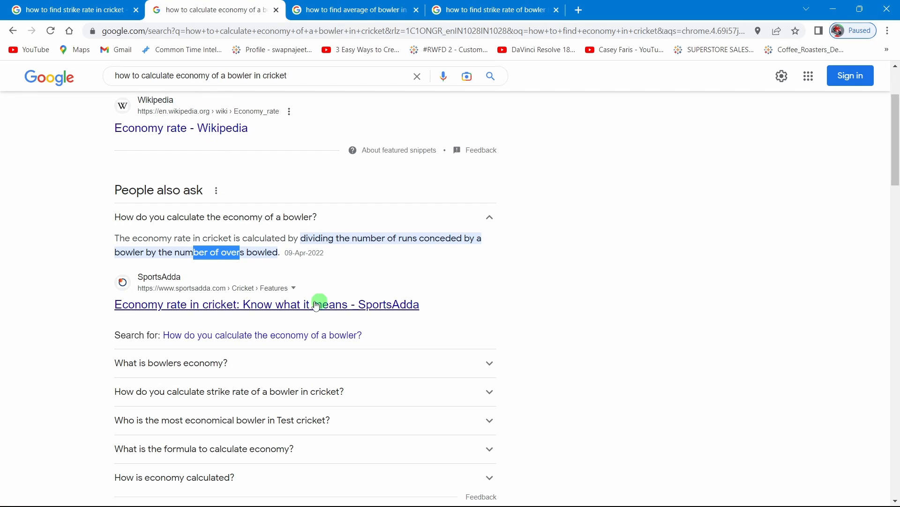
left_click_drag(211, 255, 488, 136)
key("alt+Tab")
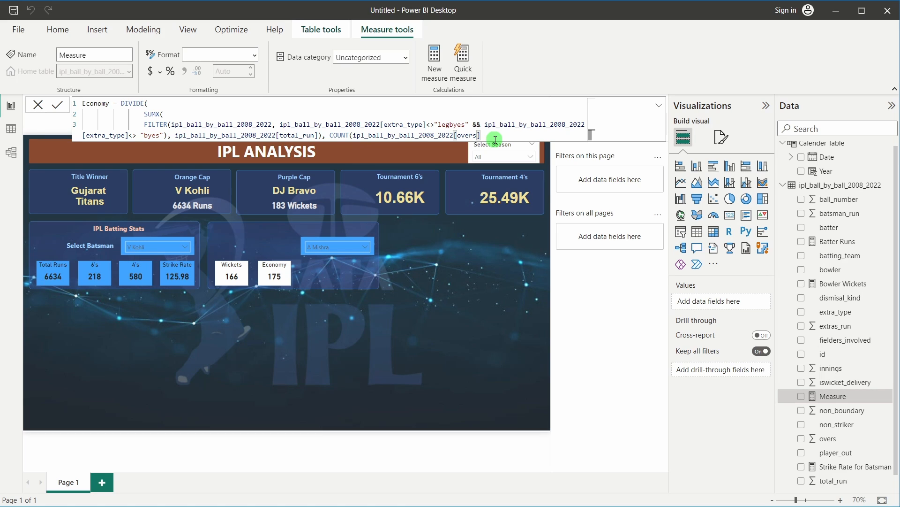
Close the COUNT function, wrap it in parentheses, divide it by 6, and close the DIVIDE function on a new line.
type(")")
left_click_drag(492, 134, 349, 135)
left_click(330, 136)
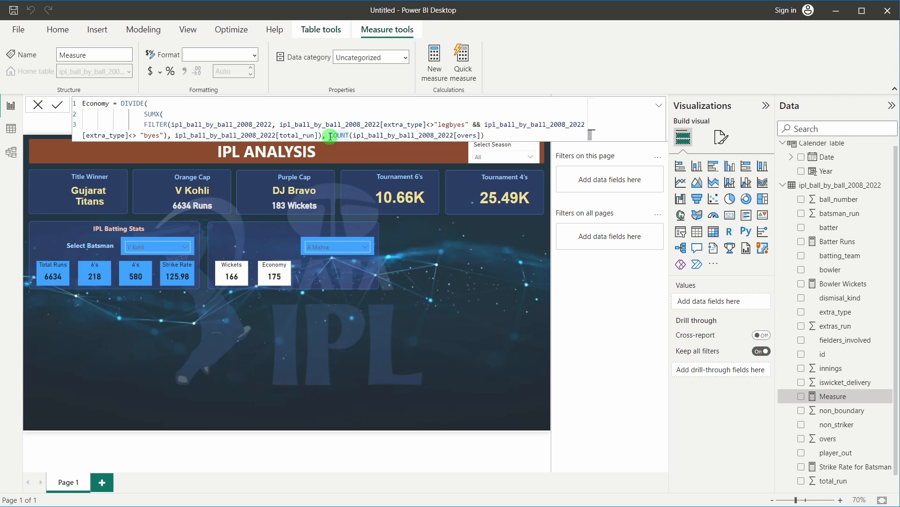
type("(")
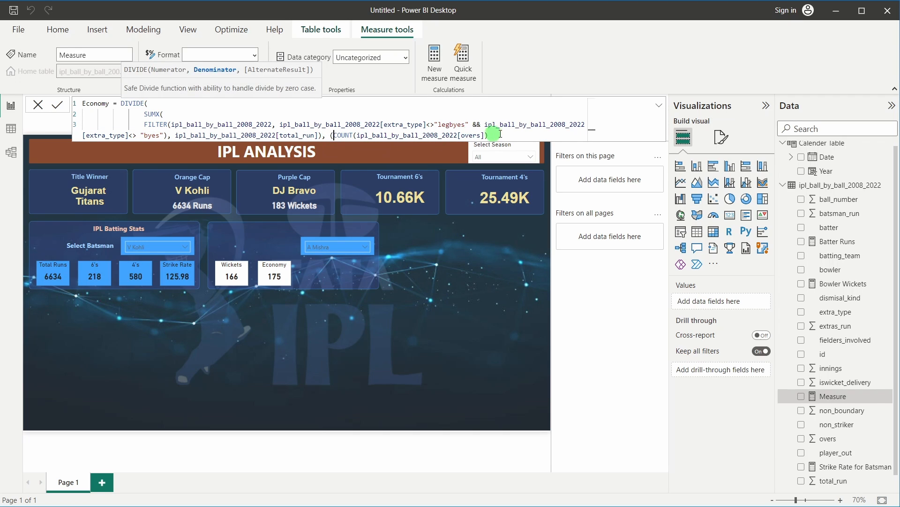
left_click(502, 135)
type(")")
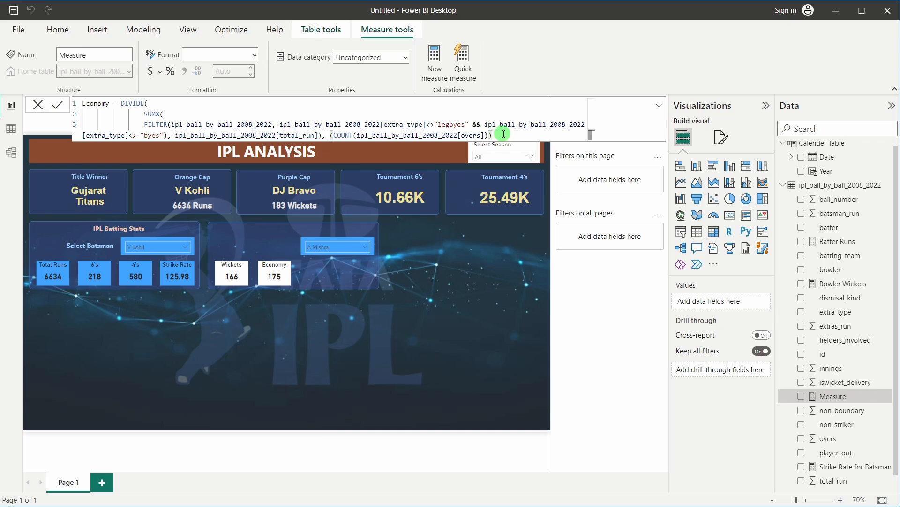
type("/6")
key("shift+Return")
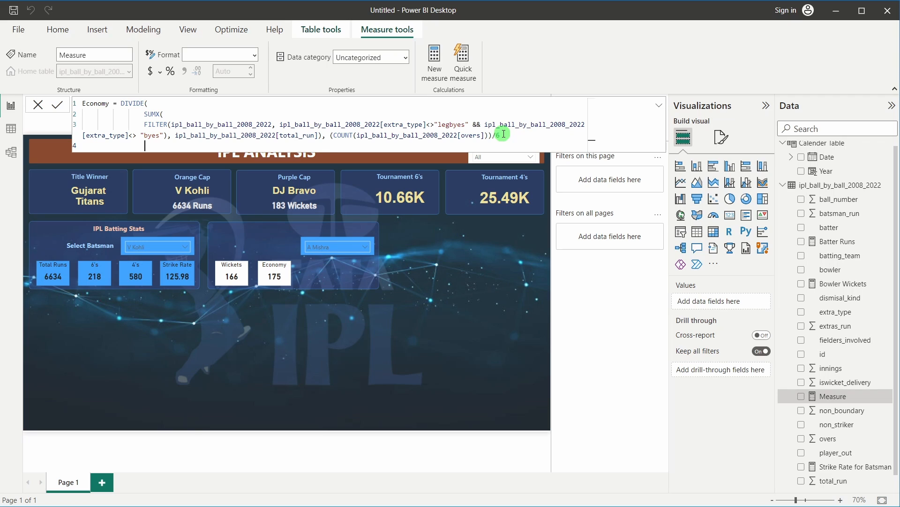
type(")")
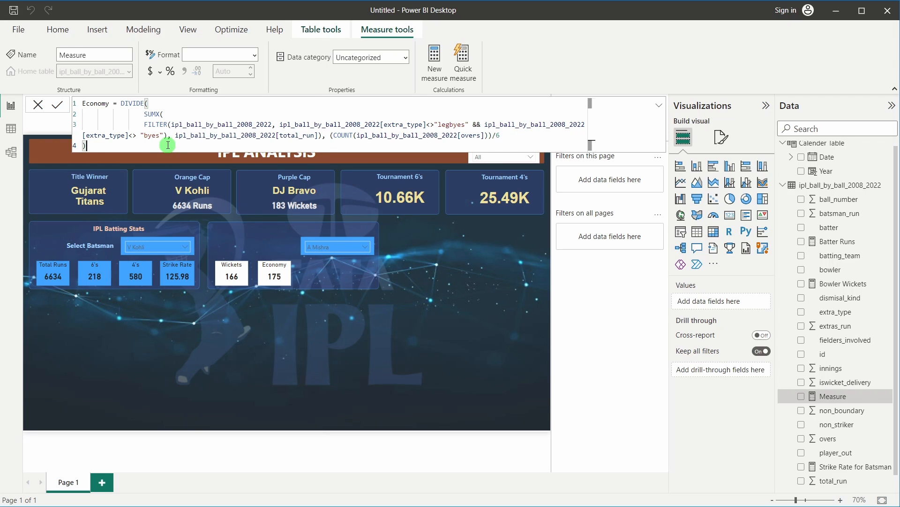
Review the numerator and denominator of the Economy formula, commit the measure and close the formula editor.
left_click_drag(144, 114, 548, 116)
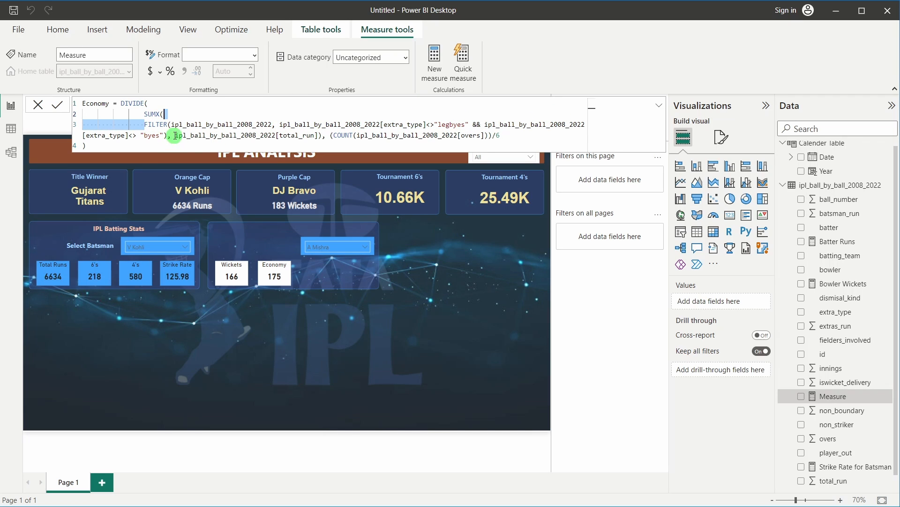
left_click_drag(175, 135, 503, 134)
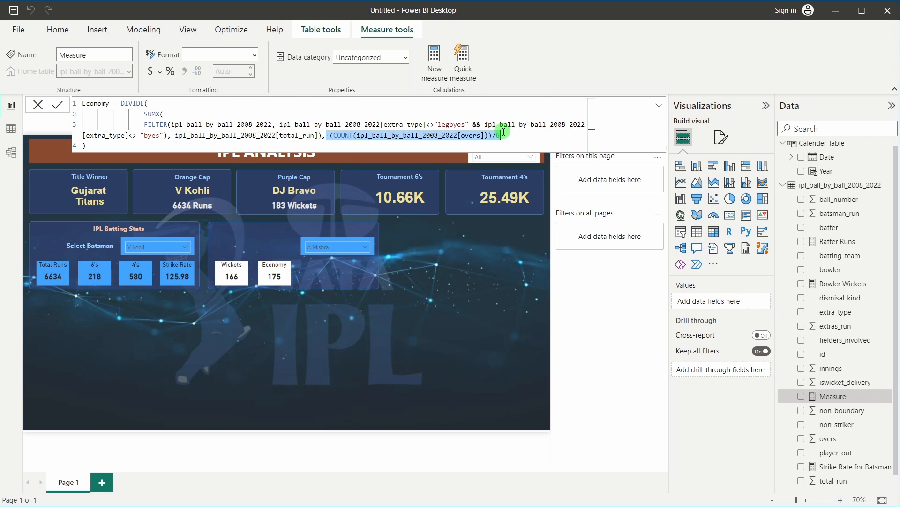
left_click(507, 135)
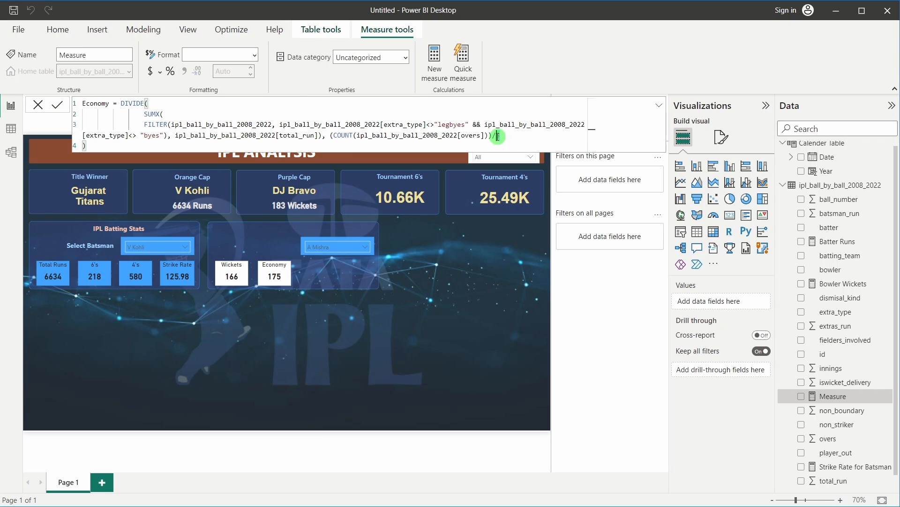
left_click(496, 136)
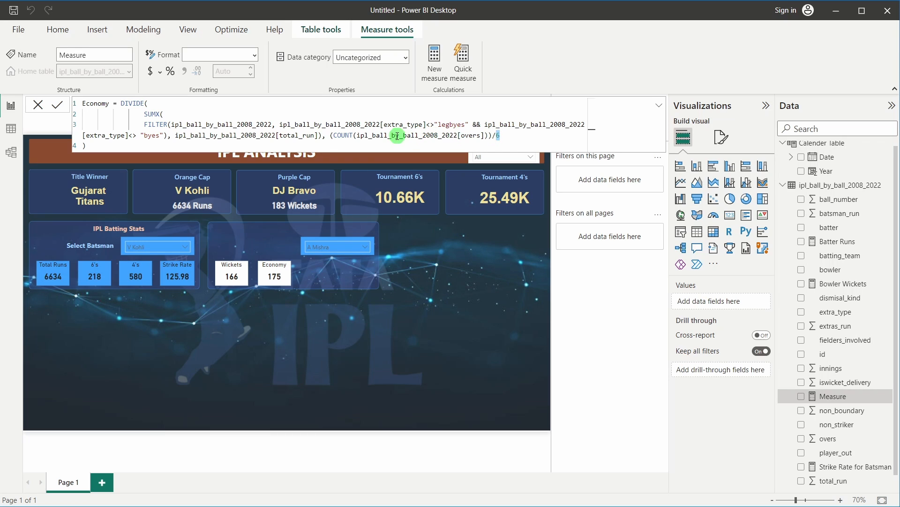
left_click_drag(396, 135, 408, 136)
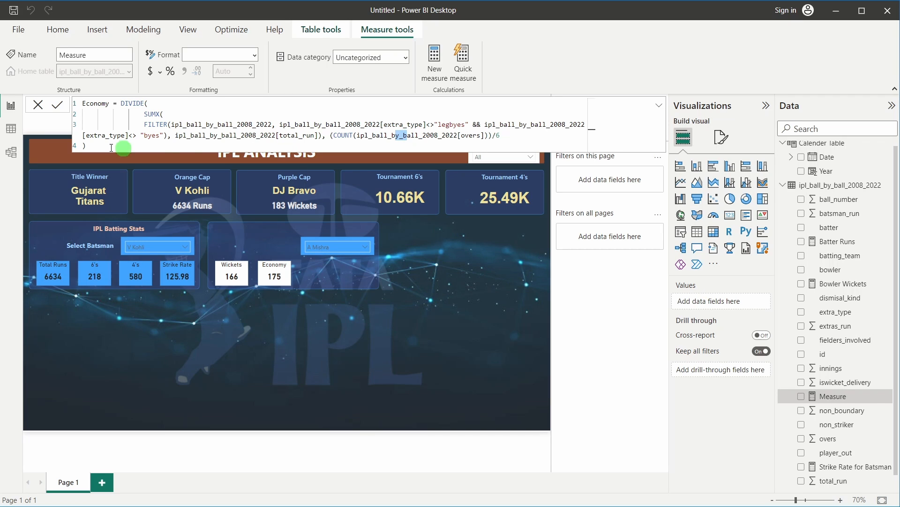
left_click(57, 105)
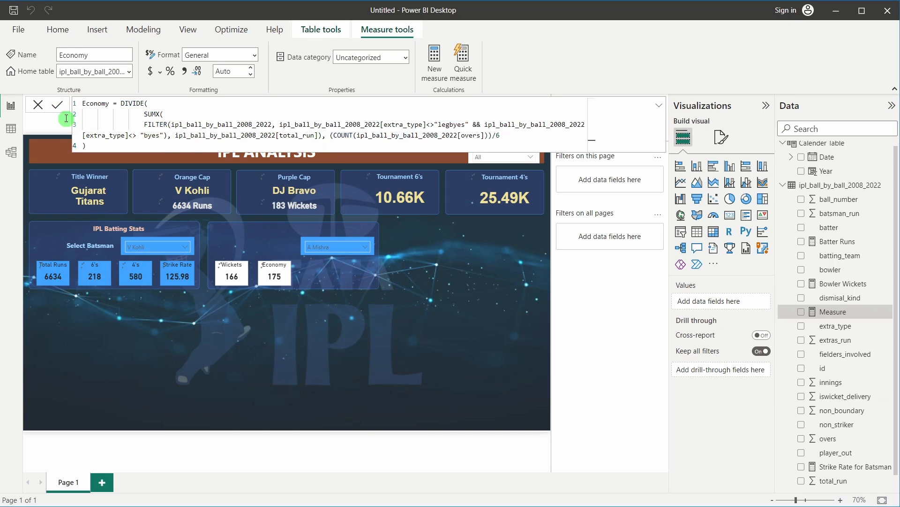
left_click(37, 105)
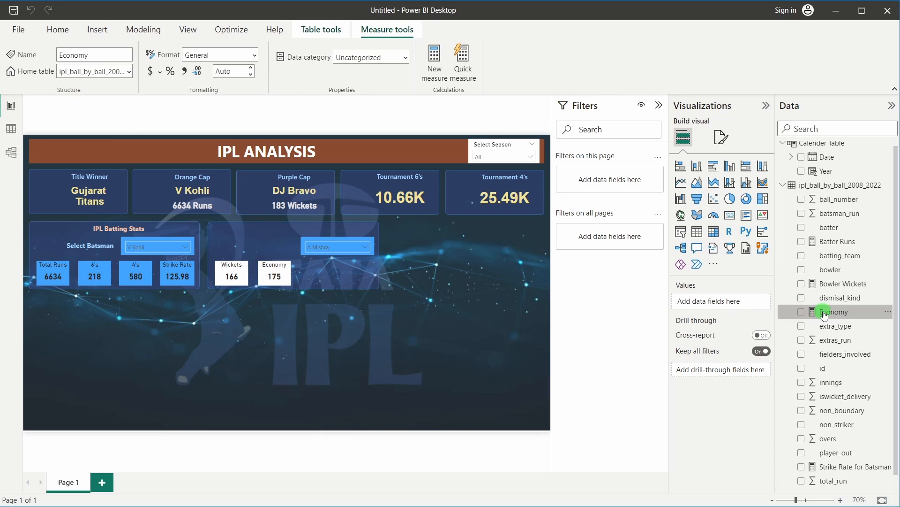
Replace the iswicket_delivery field in the Economy card with the new Economy measure.
left_click(280, 280)
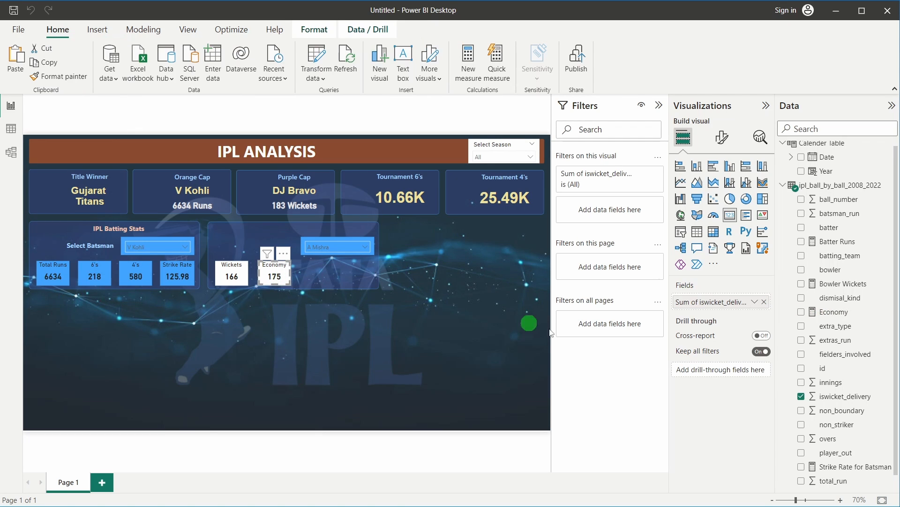
left_click(765, 302)
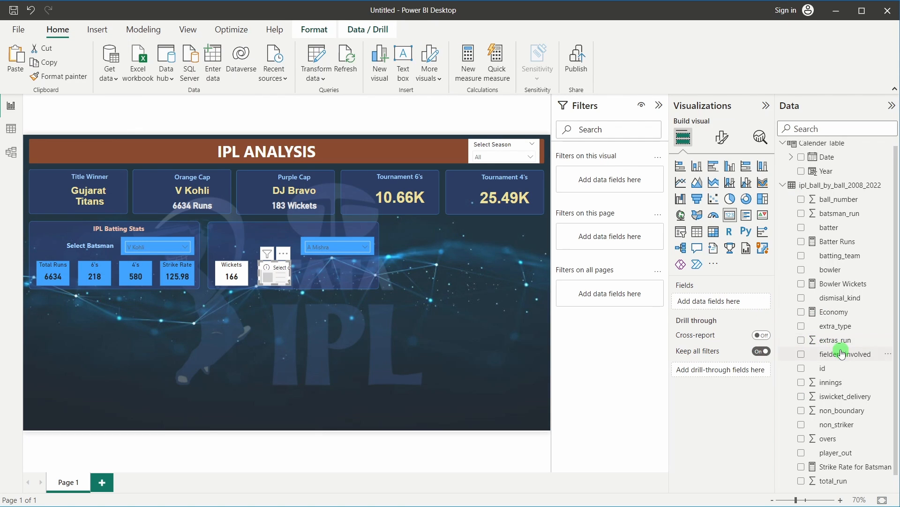
left_click_drag(835, 312, 749, 312)
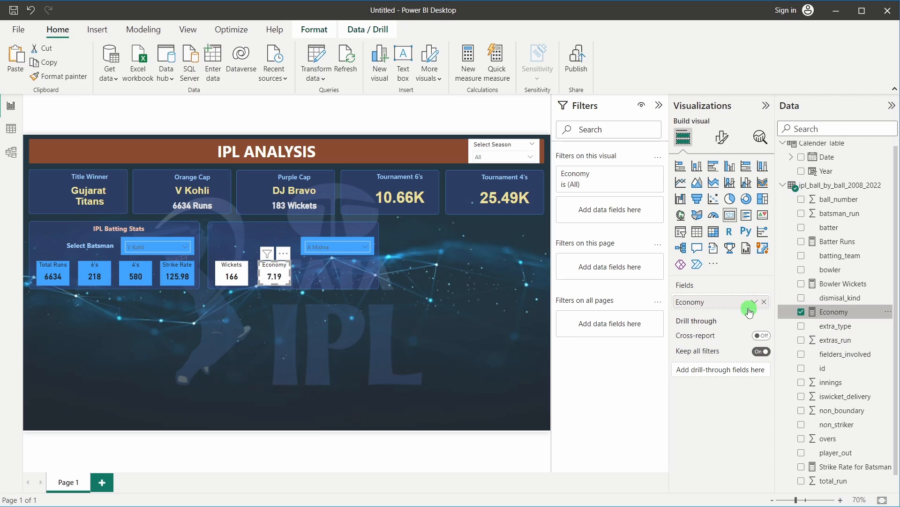
left_click(283, 316)
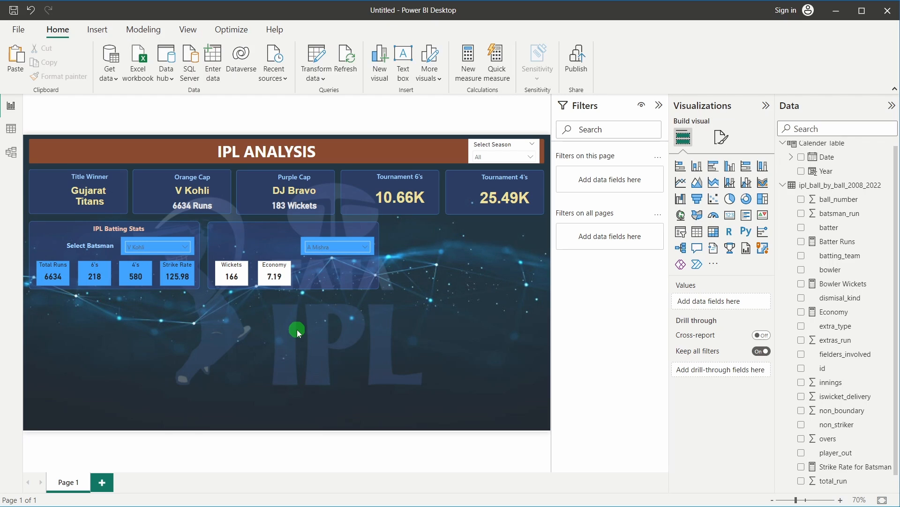
Check the Wickets and Economy cards with the season slicer set to 2022 and to 2021, clearing each selection.
left_click(484, 158)
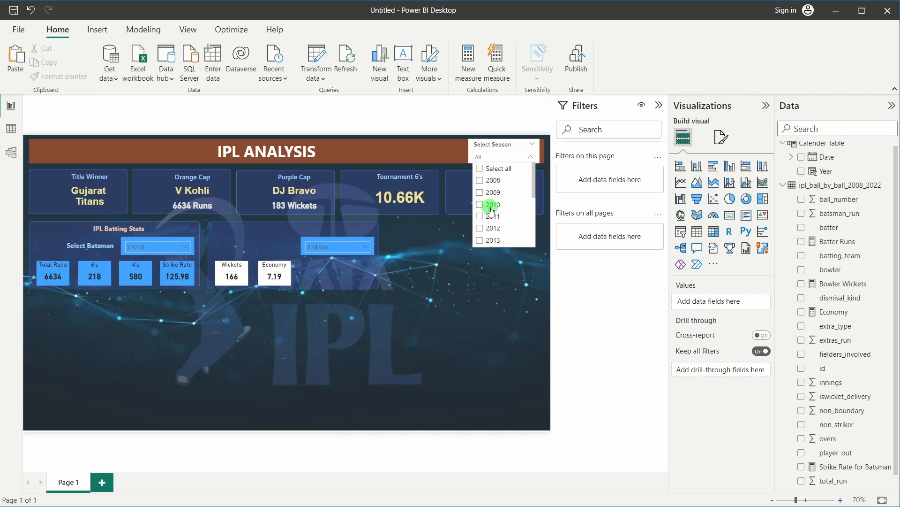
scroll(488, 201, "down", 3)
left_click(479, 240)
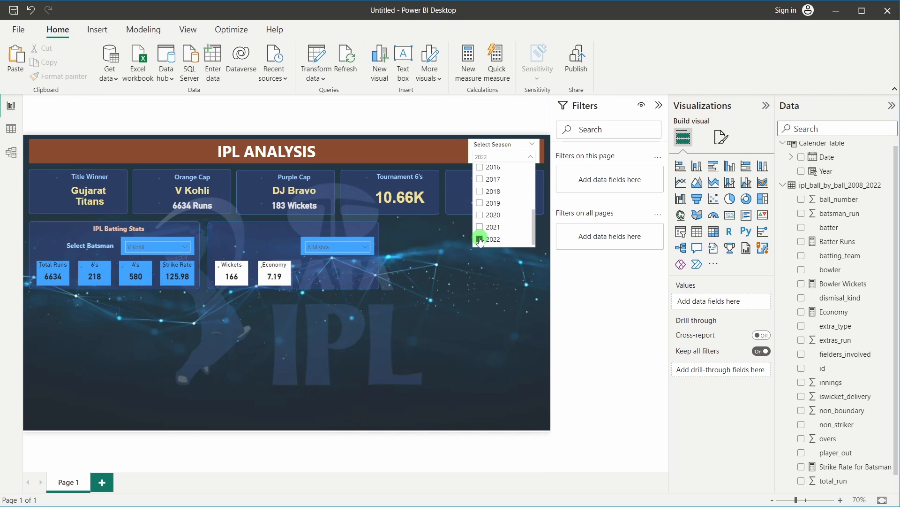
left_click(277, 271)
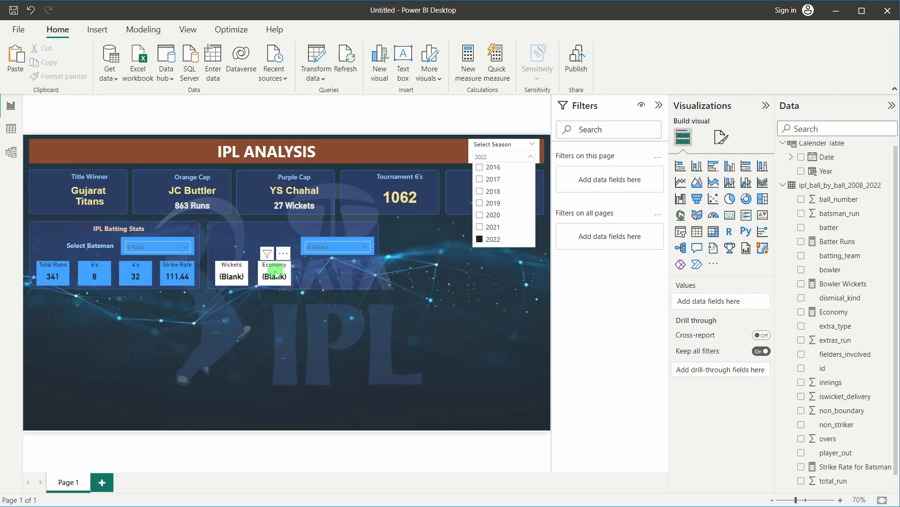
left_click(485, 239)
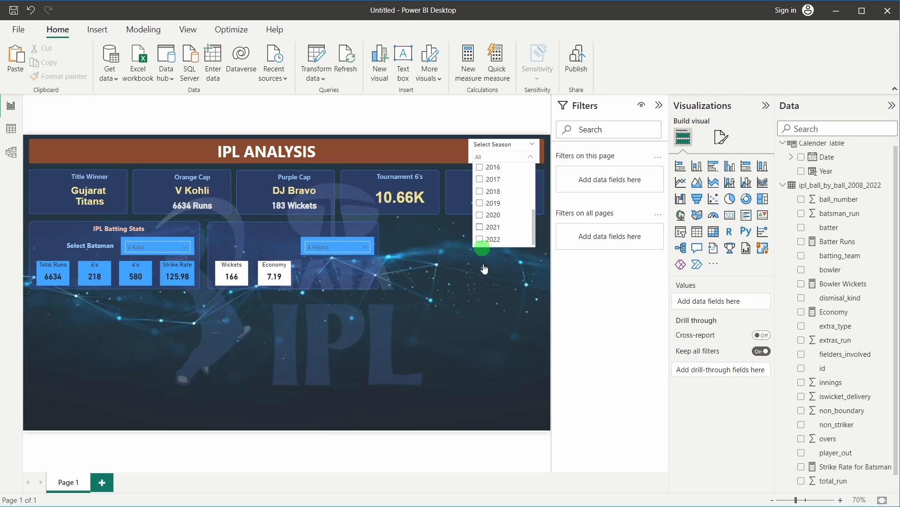
left_click(480, 227)
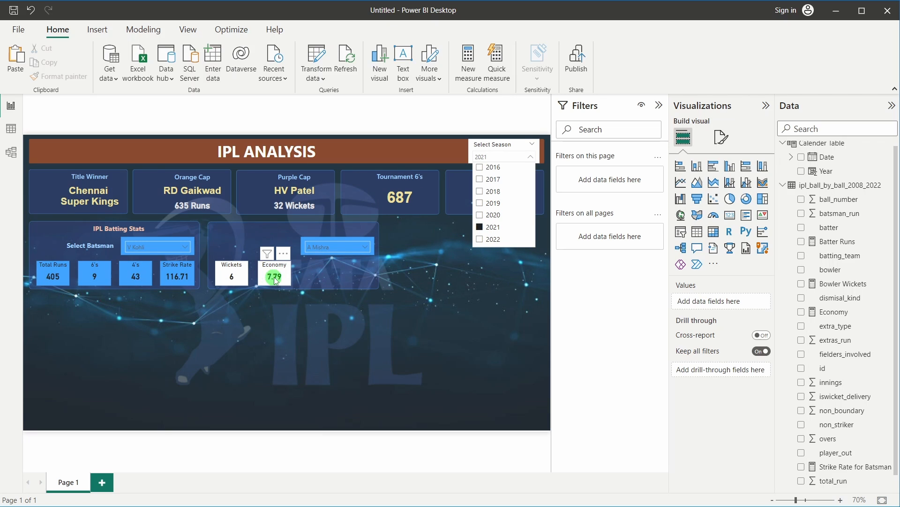
left_click(480, 227)
Filter the report to season 2022 and search the bowler slicer for "chah" to select YS Chahal.
left_click(480, 239)
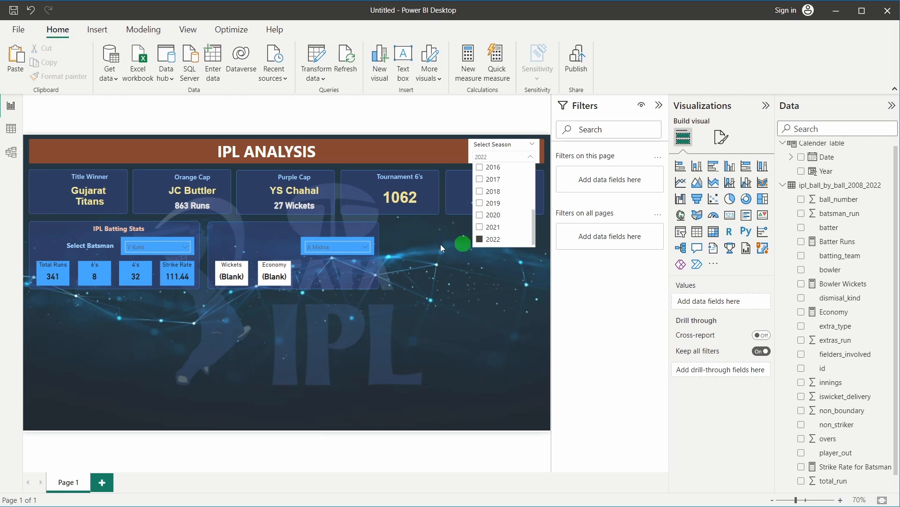
left_click(341, 244)
left_click(342, 243)
double_click(326, 258)
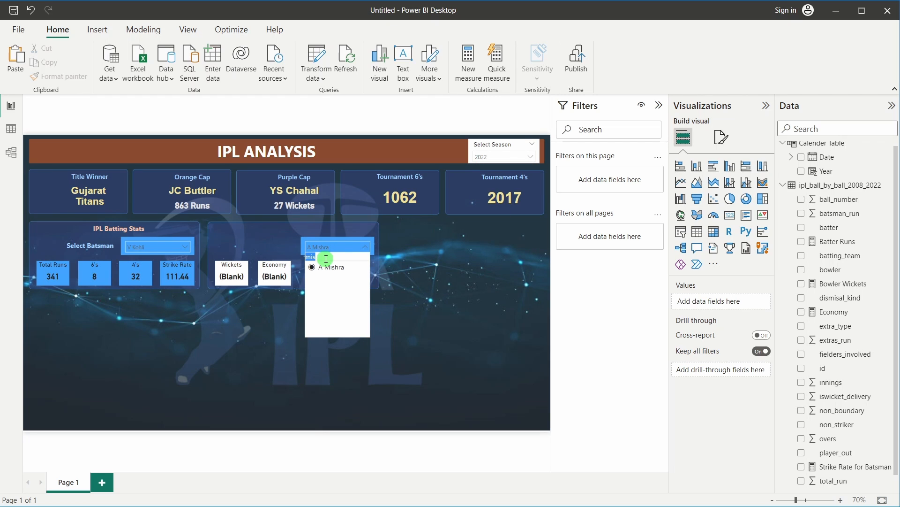
type("chah")
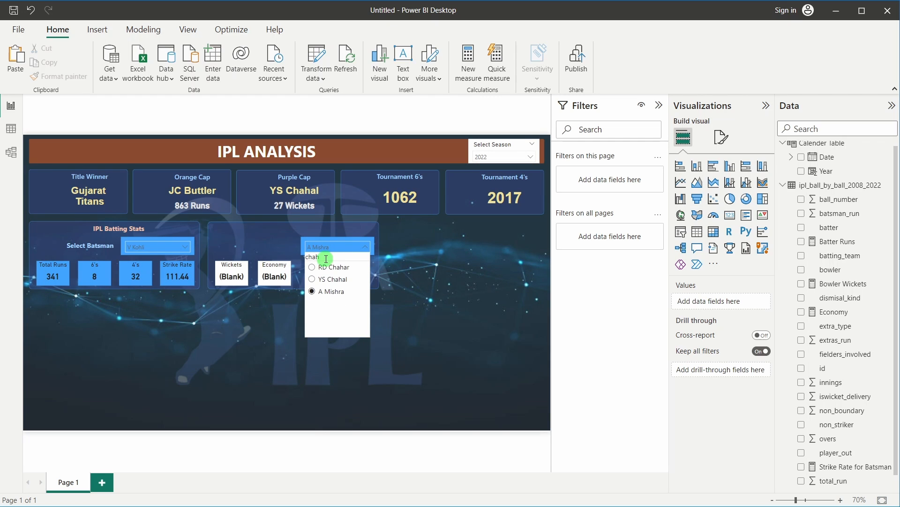
left_click(331, 279)
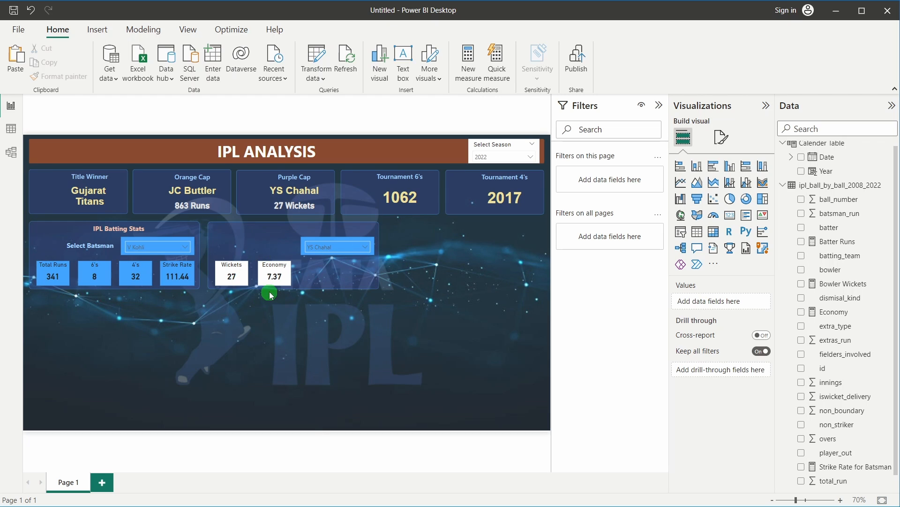
left_click(274, 280)
left_click(281, 320)
Switch to the finished IPL Dashboard Power BI file, examine the cards beside Economy, and return to the untitled report.
mouse_move(424, 493)
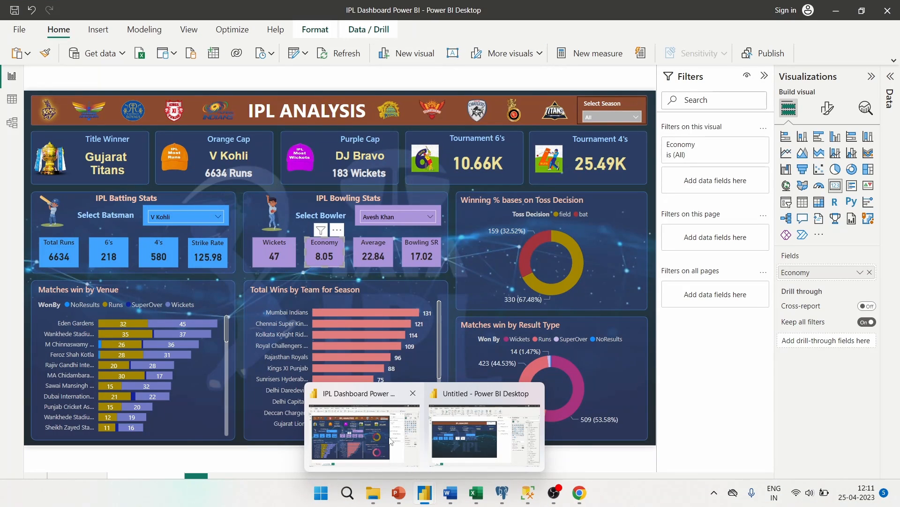
left_click(390, 441)
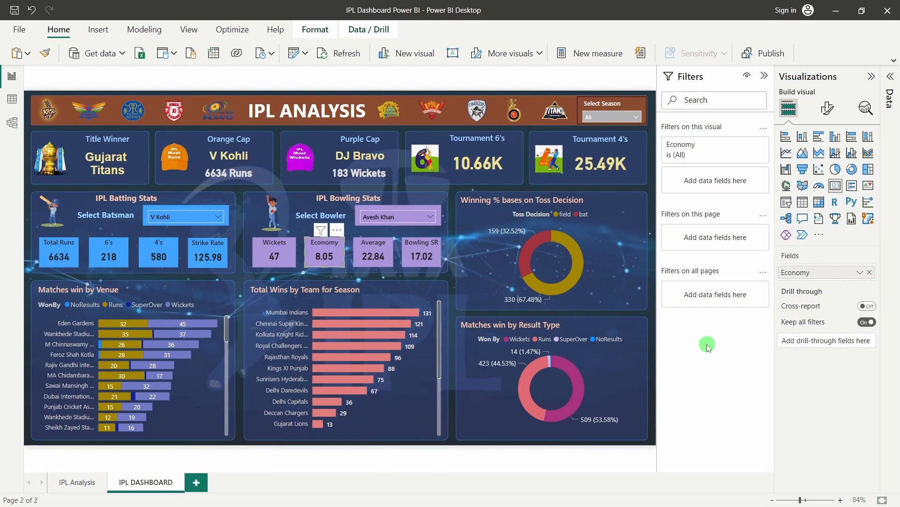
left_click(655, 280)
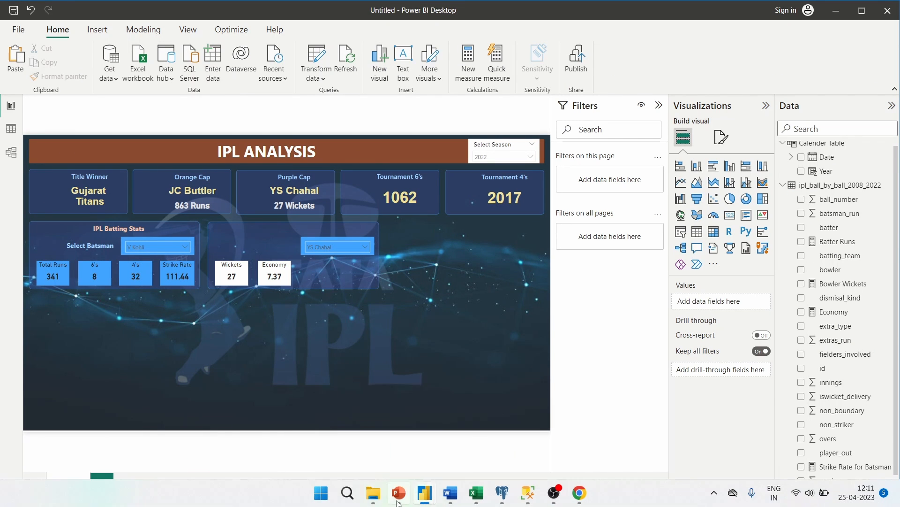
Switch to Chrome, read how a bowler's average is calculated in cricket, and return to the untitled report in Power BI.
left_click(580, 493)
left_click(336, 9)
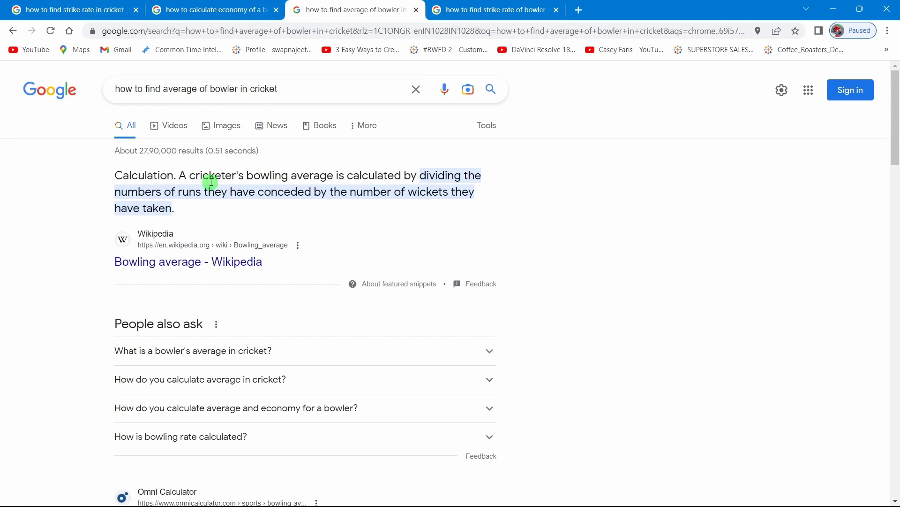
left_click_drag(421, 176, 483, 175)
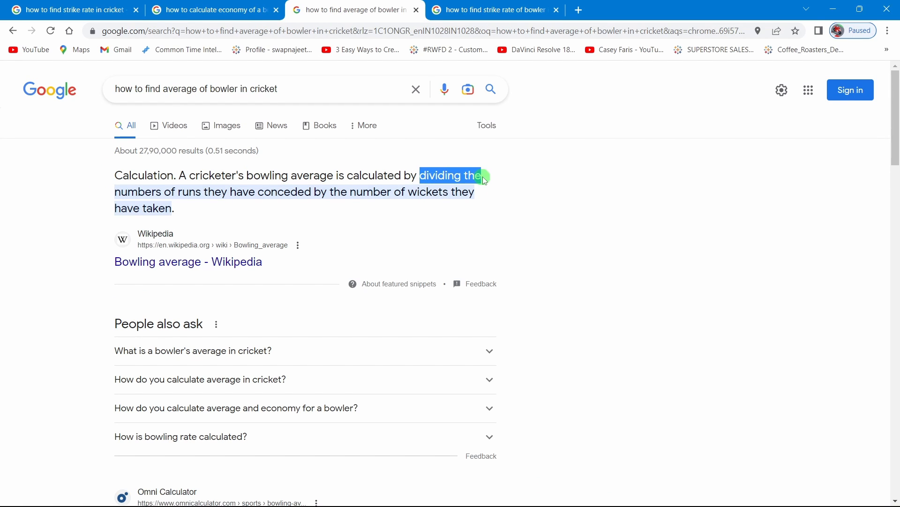
left_click(115, 195)
left_click_drag(118, 196, 318, 194)
left_click(330, 213)
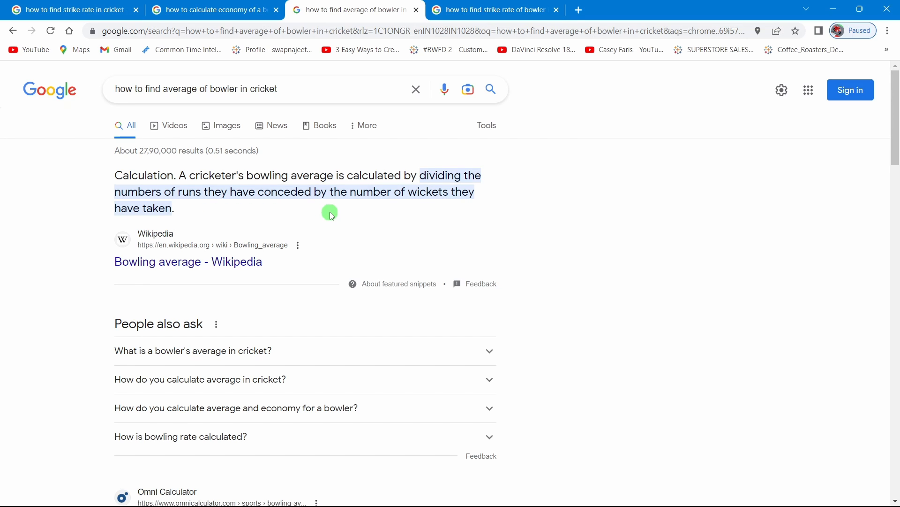
left_click_drag(350, 193, 402, 213)
key("alt+Tab")
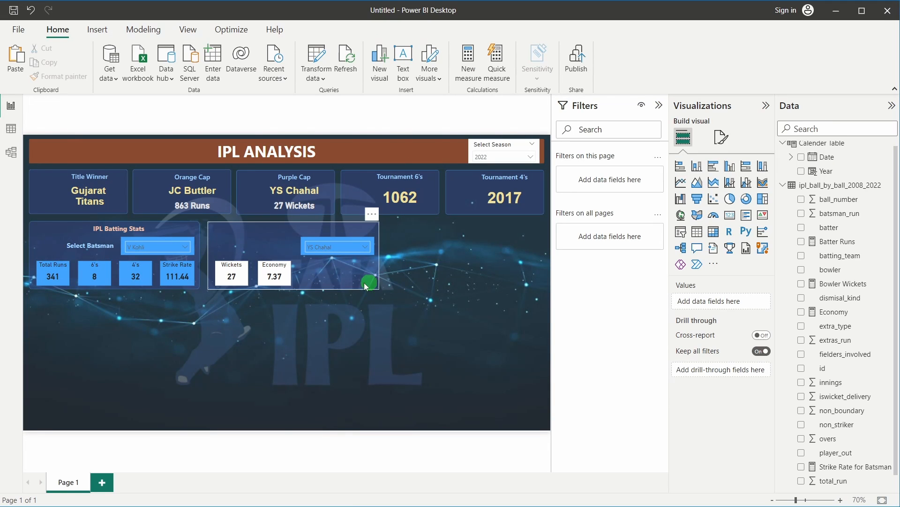
Open the Economy measure's formula and copy the whole DAX expression.
left_click(281, 281)
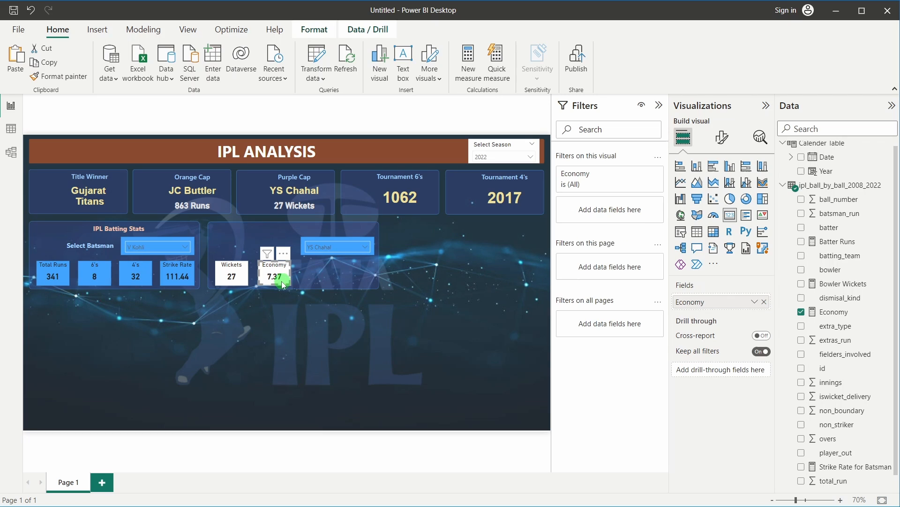
left_click(830, 312)
left_click_drag(87, 146, 83, 103)
key("ctrl+c")
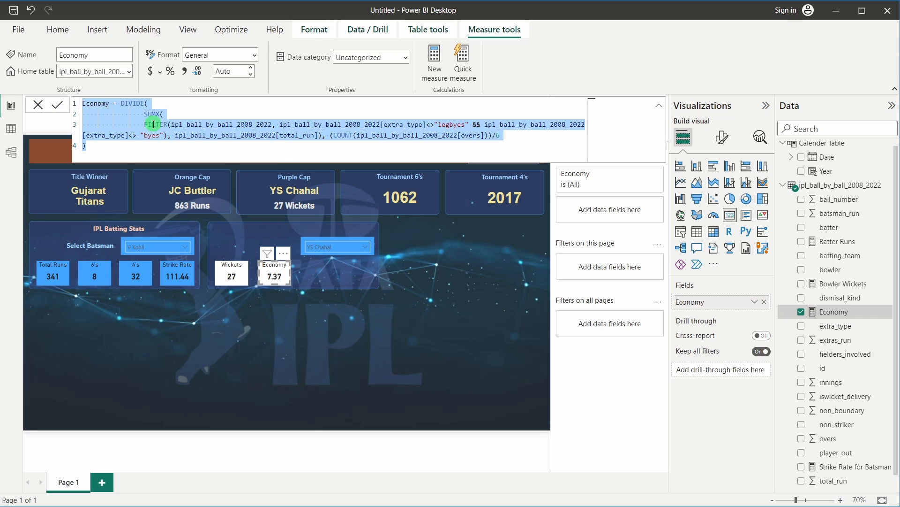
left_click(427, 366)
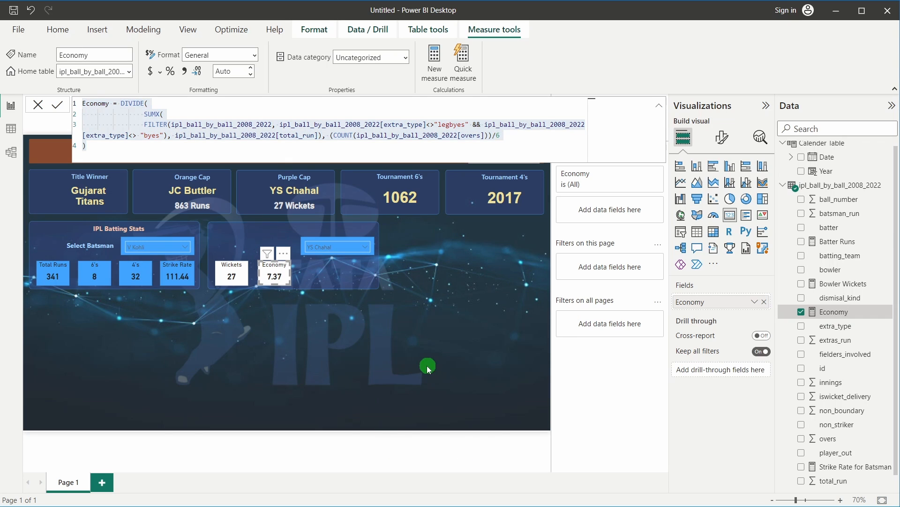
Create a measure named "Average by Bowler" in ipl_ball_by_ball_2008_2022 and paste the copied Economy expression as its formula.
right_click(828, 186)
left_click(783, 201)
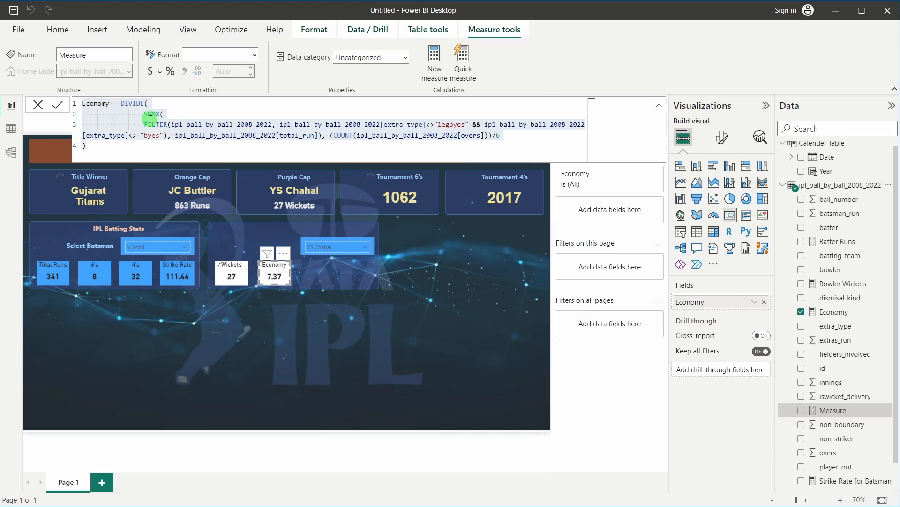
double_click(100, 104)
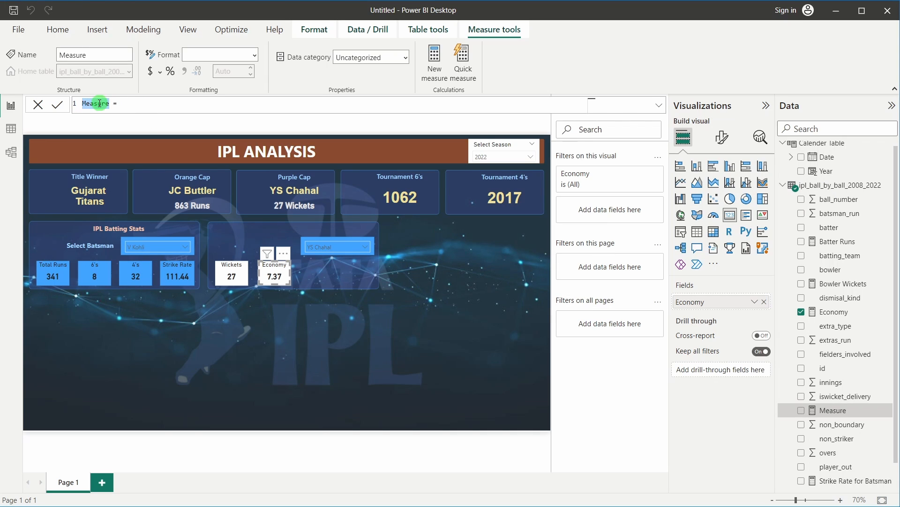
type("Averag")
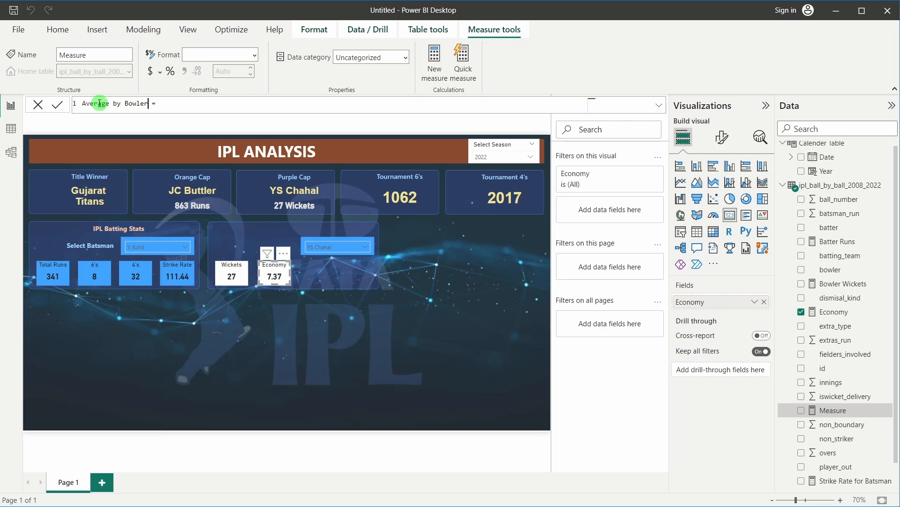
left_click(175, 103)
key("ctrl+v")
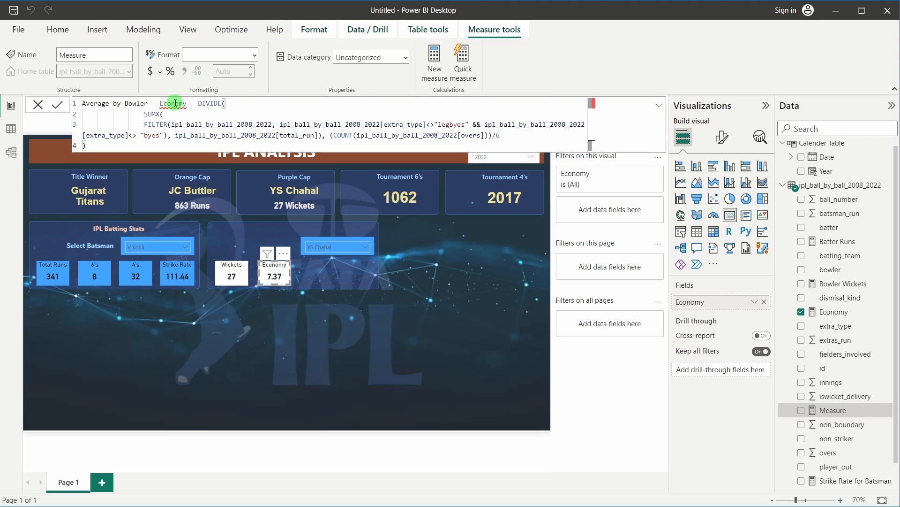
Replace the formula's overs-count divisor with SUM(ipl_ball_by_ball_2008_2022[iswicket_delivery]) and commit the measure.
left_click_drag(330, 135, 505, 137)
key("BackSpace")
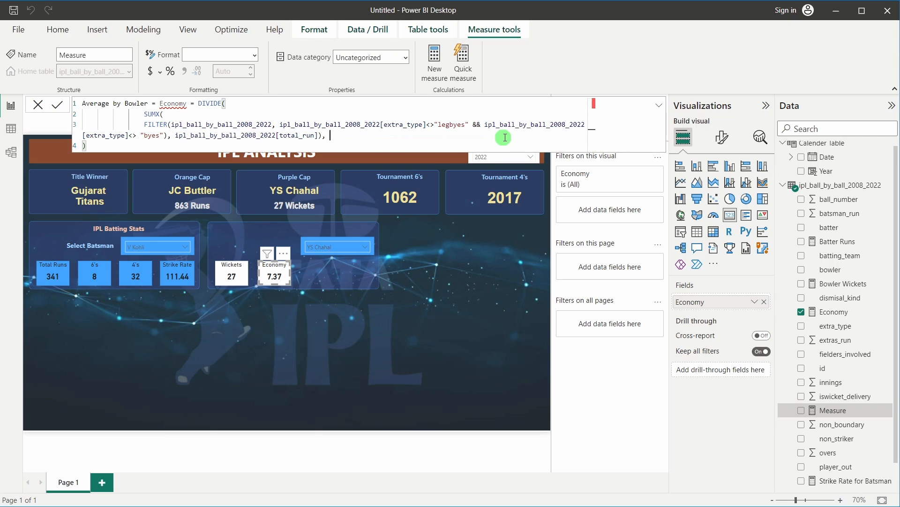
type("SUM(")
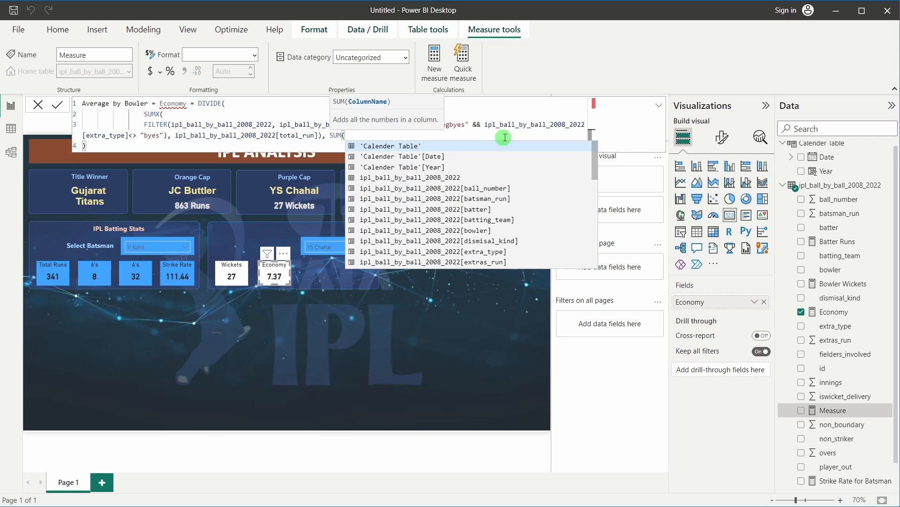
type("is")
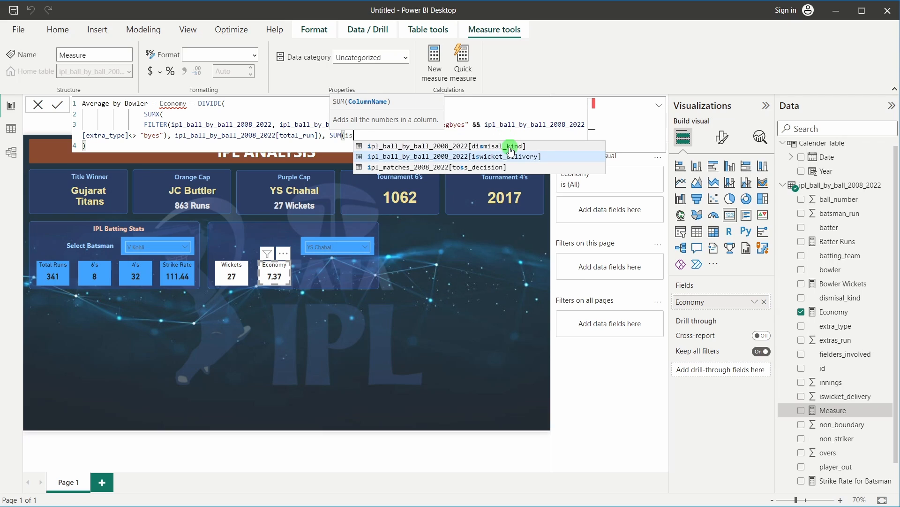
left_click(509, 156)
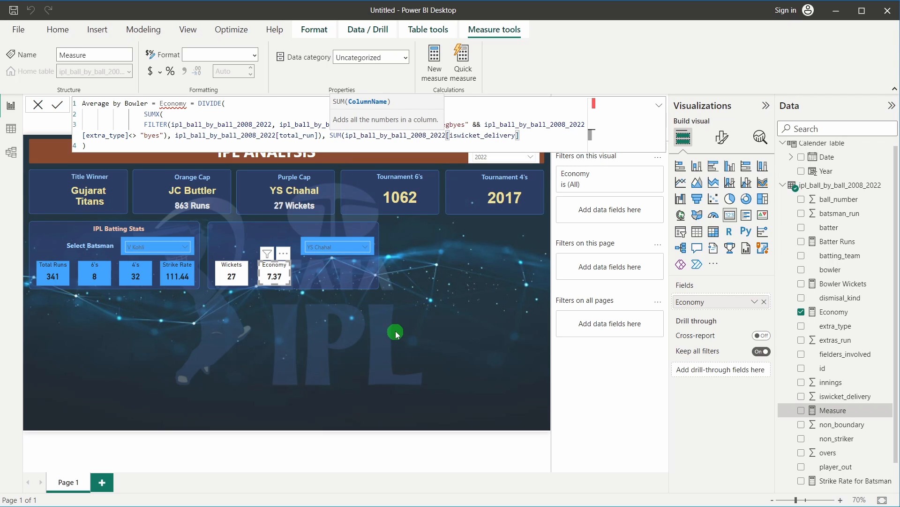
type(")")
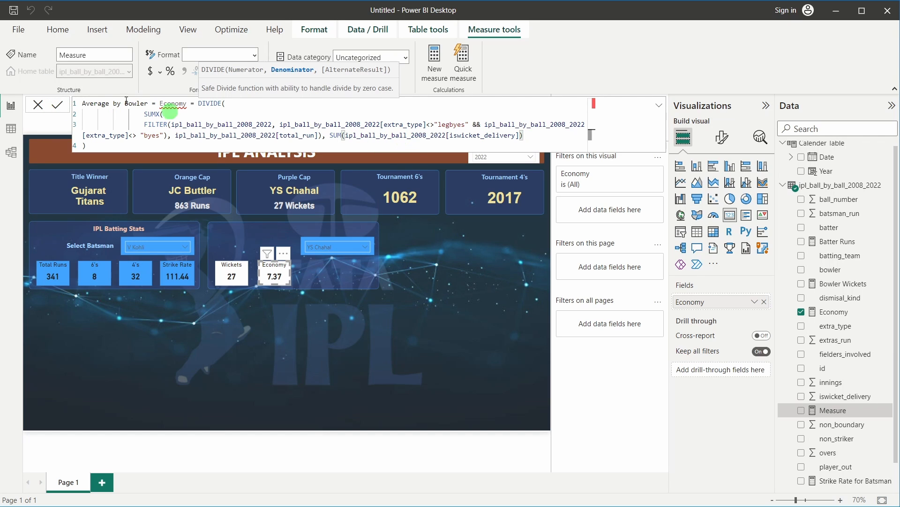
left_click(63, 107)
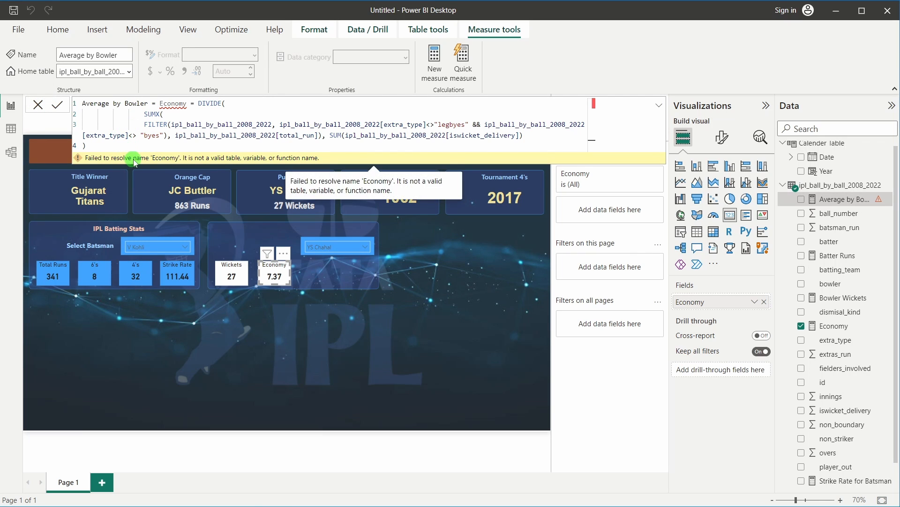
Remove the leftover "Economy =" from the Average by Bowler formula, commit it and close the formula editor.
left_click_drag(188, 104, 160, 105)
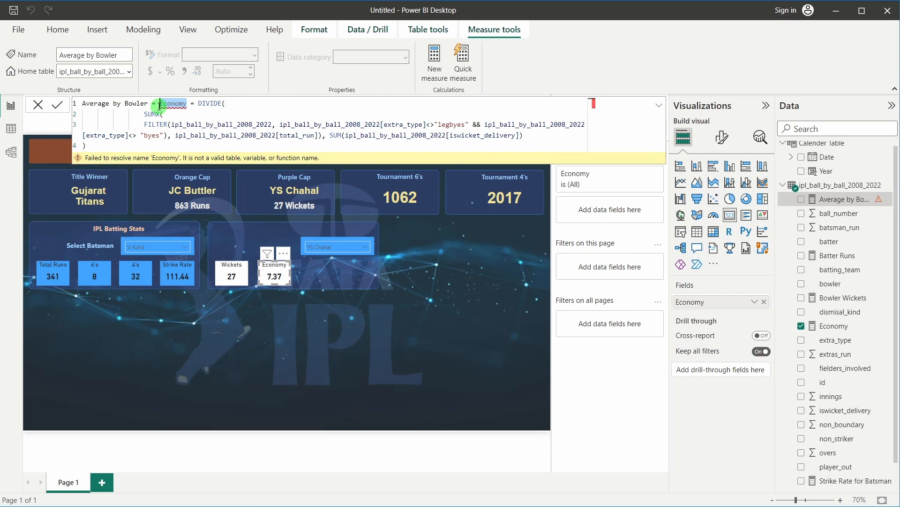
key("BackSpace")
key("Delete")
key("Delete")
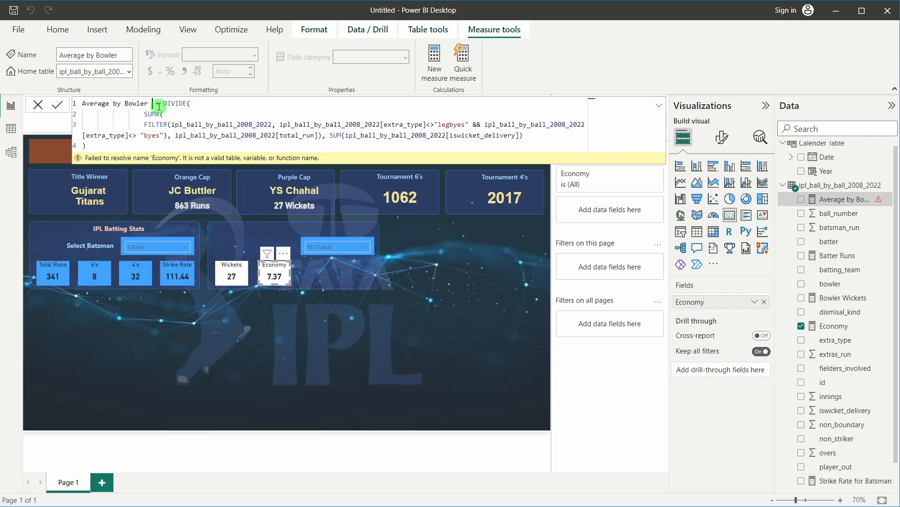
type("=")
left_click(57, 105)
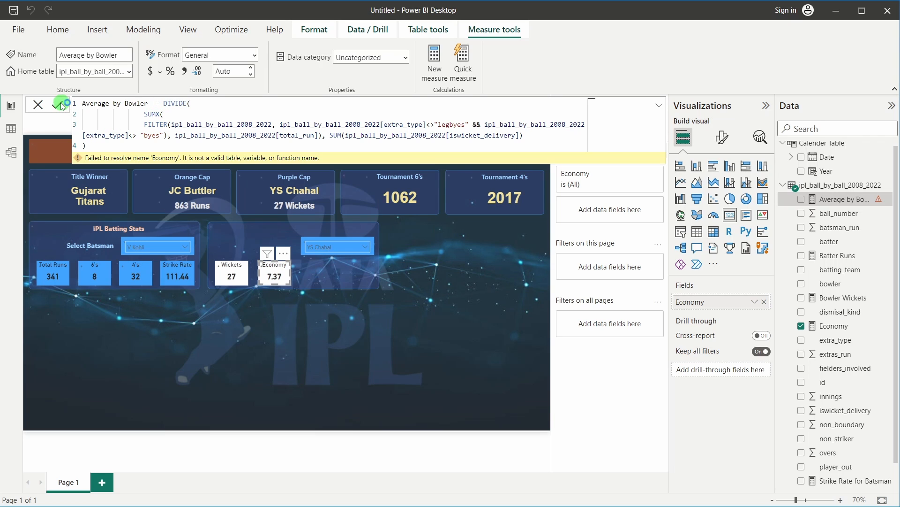
left_click(38, 104)
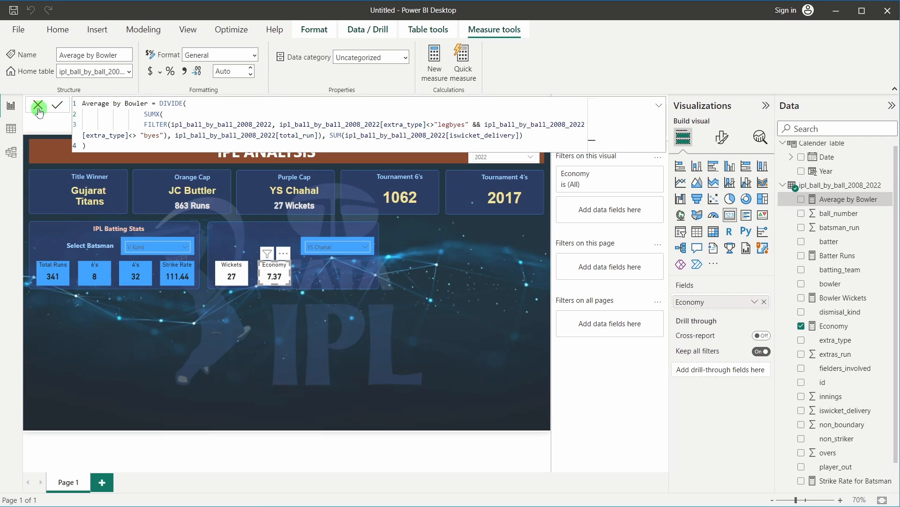
Duplicate the Economy card and place the copy directly to the right of the original in the bowling section.
left_click(272, 276)
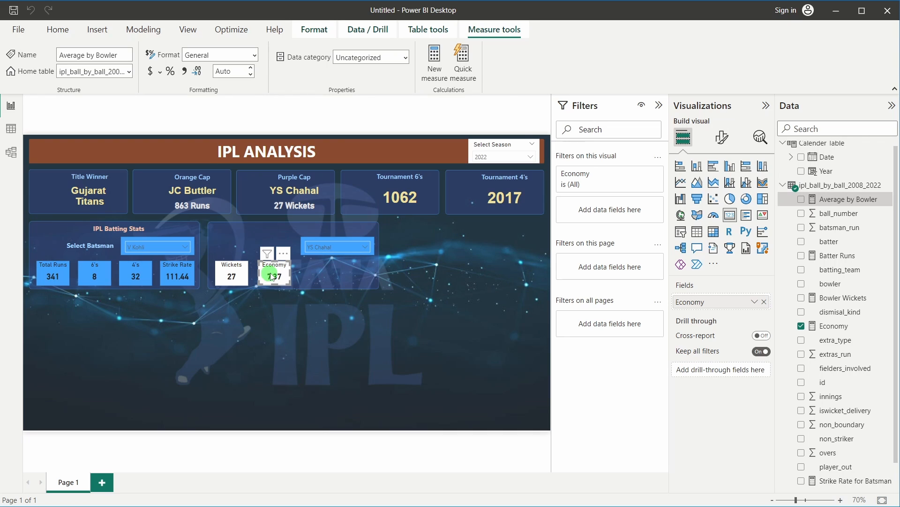
key("ctrl+c")
key("ctrl+v")
left_click_drag(272, 276, 317, 275)
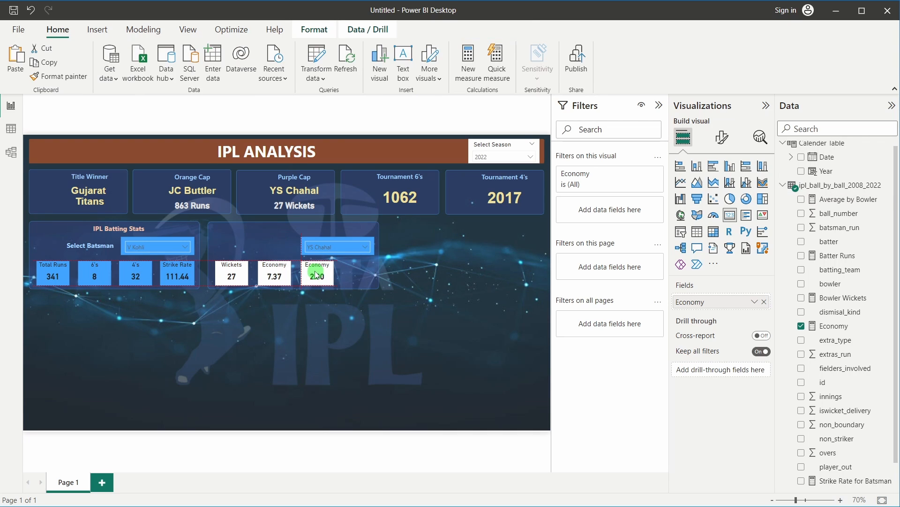
left_click(320, 334)
left_click(317, 283)
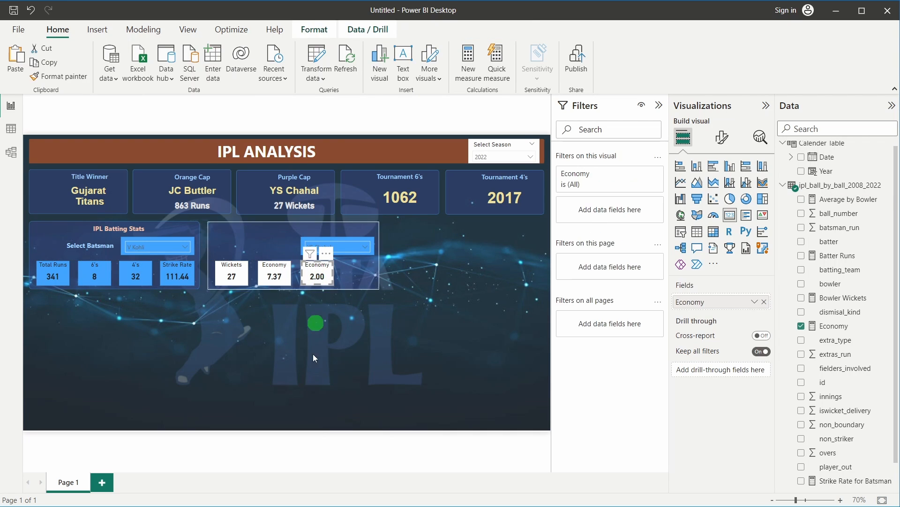
Set the batsman slicer's interaction with the duplicated Economy card to none.
left_click(307, 384)
left_click(120, 247)
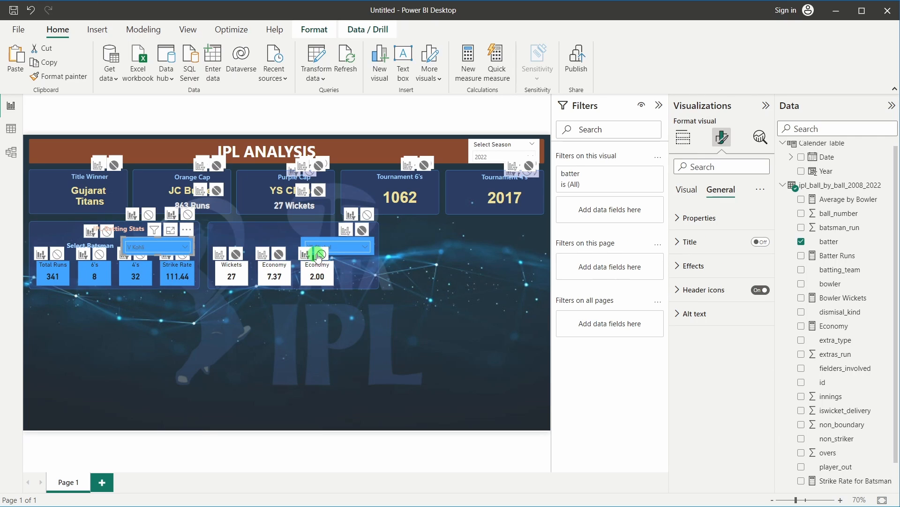
left_click(321, 255)
left_click(313, 331)
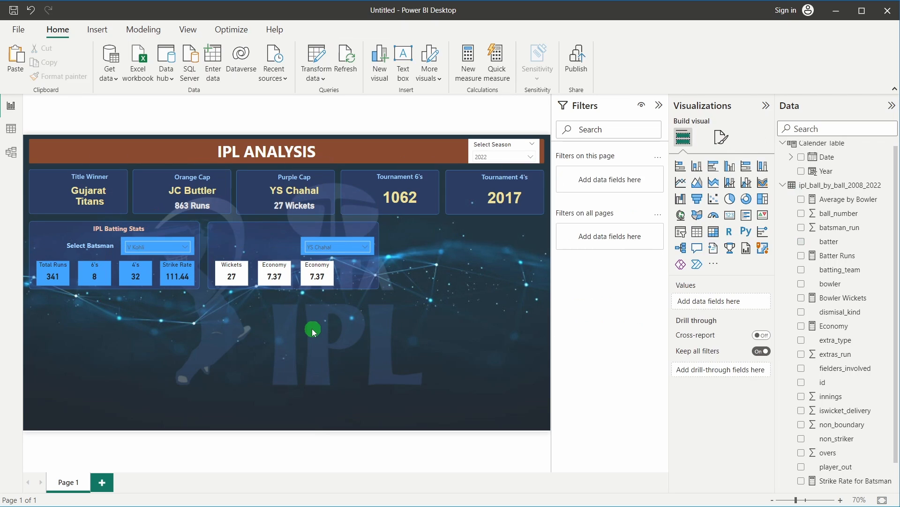
Replace the Economy field in the duplicated card with the Average by Bowler measure.
left_click(310, 274)
left_click_drag(751, 308, 835, 277)
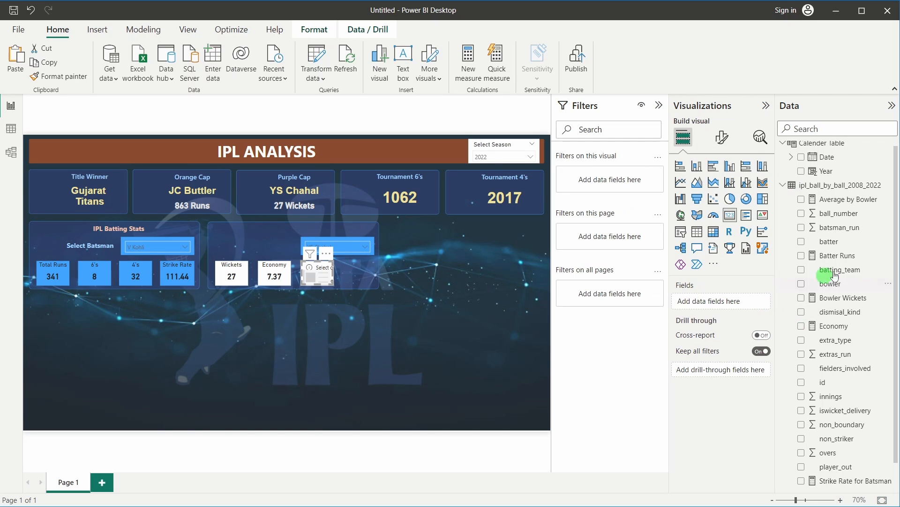
left_click_drag(839, 200, 712, 294)
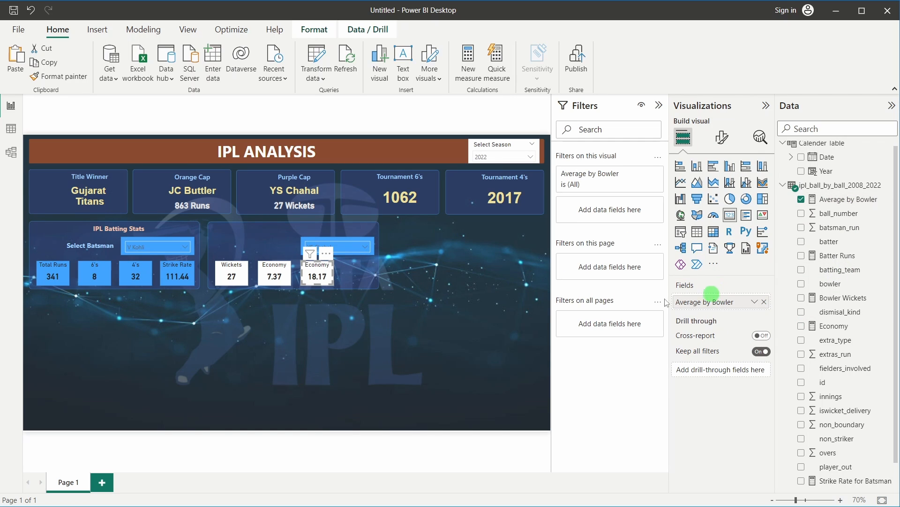
left_click(344, 330)
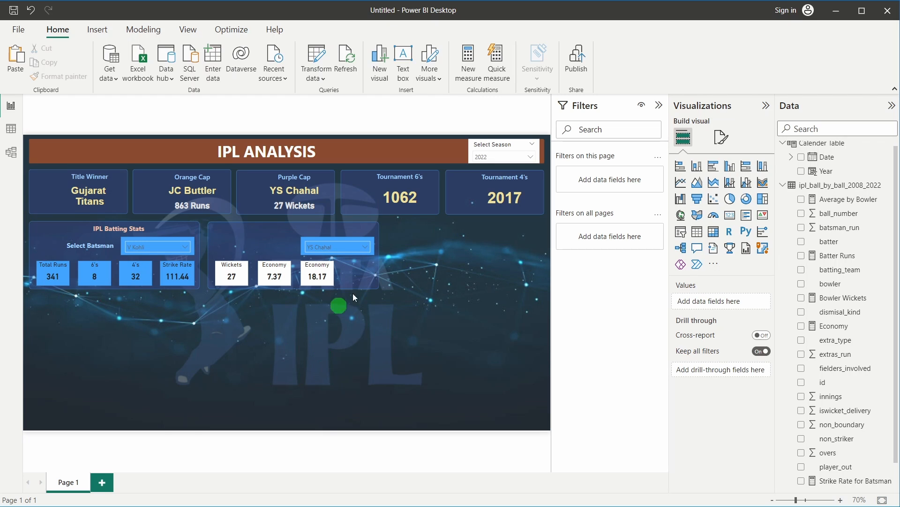
Change the title text of the Average by Bowler card to "Average".
left_click(319, 275)
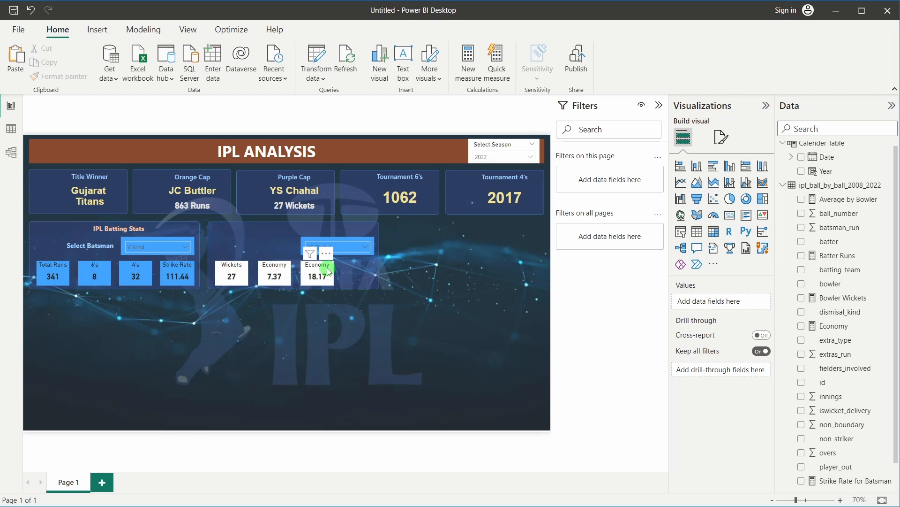
left_click(722, 137)
left_click(721, 189)
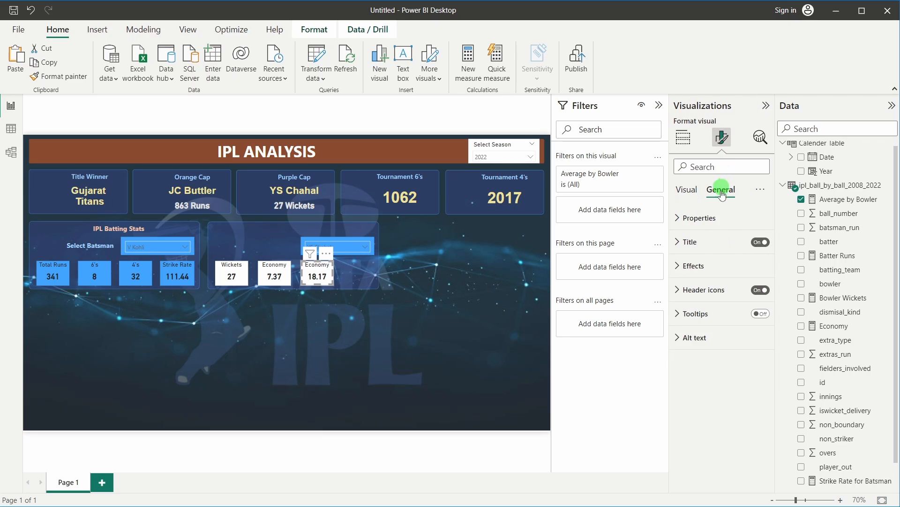
left_click(715, 261)
left_click(706, 240)
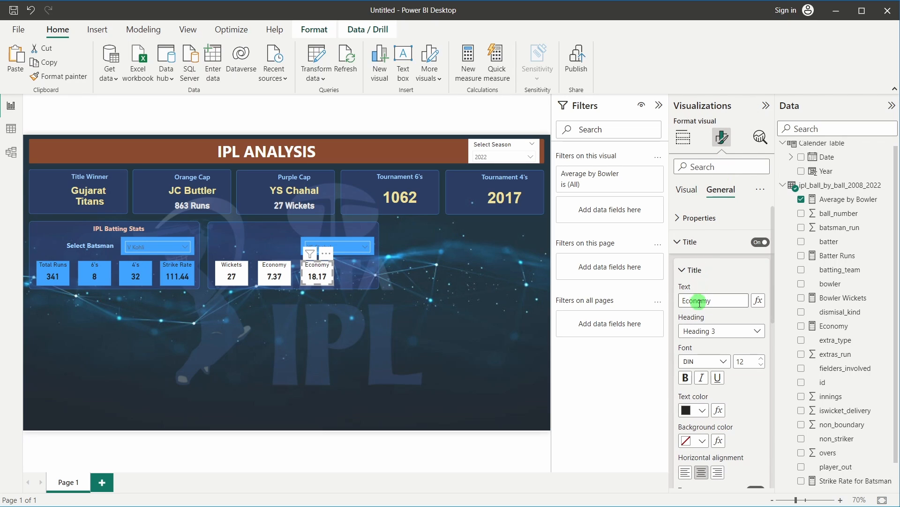
double_click(699, 302)
type("Average")
Duplicate the Average card and place the copy to its right as the fourth bowling card.
key("ctrl+c")
key("ctrl+v")
left_click_drag(338, 272, 359, 276)
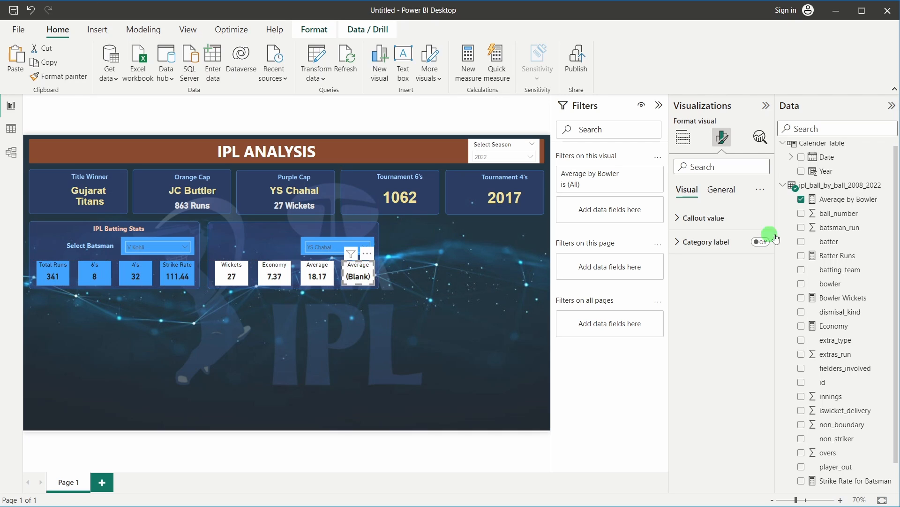
Check the fourth bowling card in the finished IPL Dashboard file and title the duplicated card "Bowling SR" in the untitled report.
left_click(722, 190)
left_click(760, 242)
double_click(712, 300)
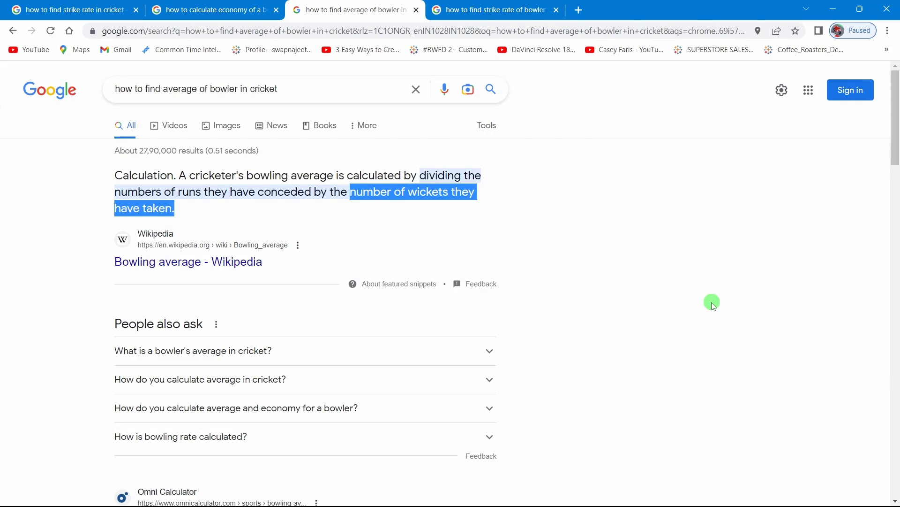
key("alt+Tab")
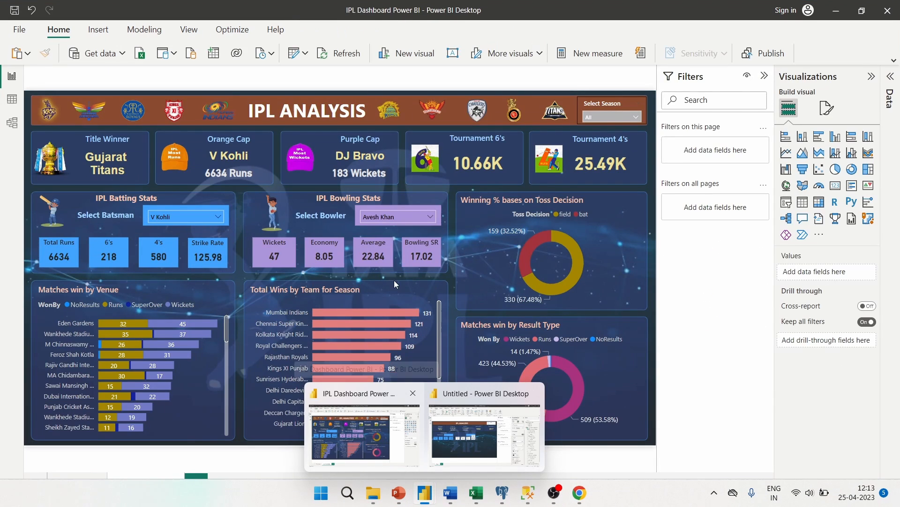
left_click(396, 196)
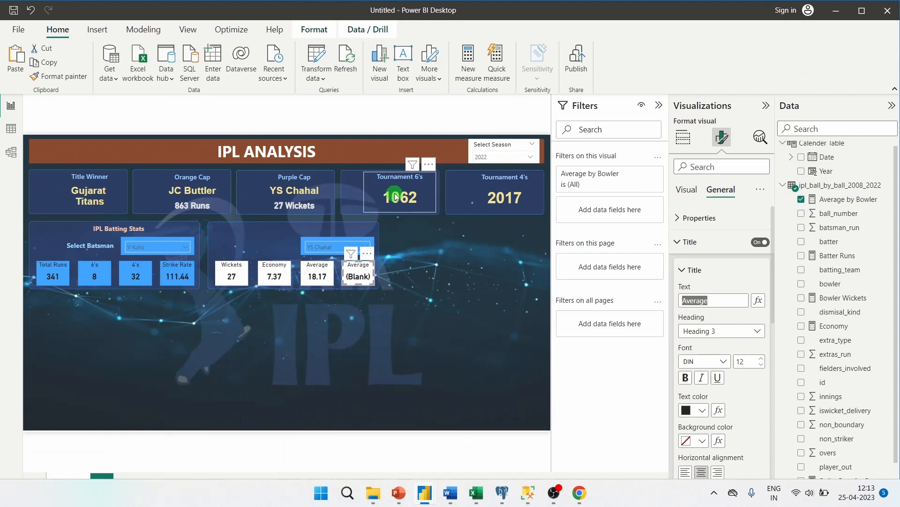
left_click(723, 313)
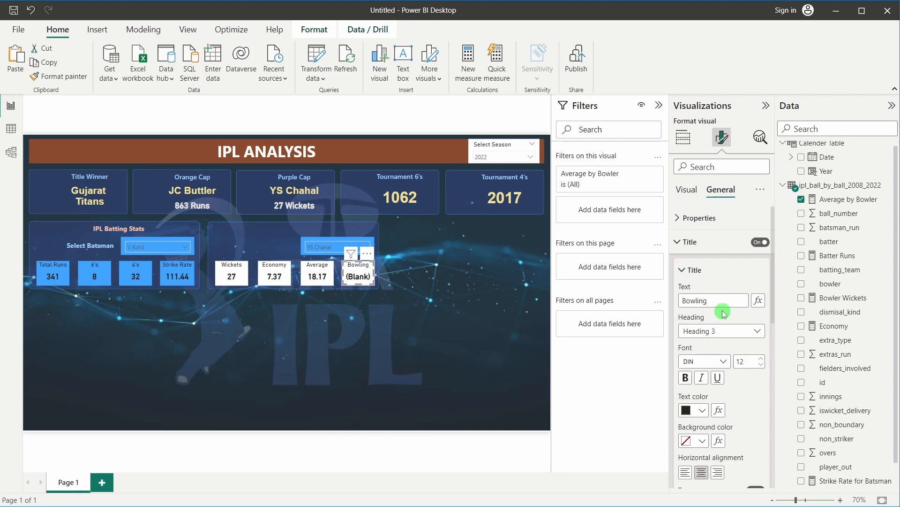
left_click(531, 308)
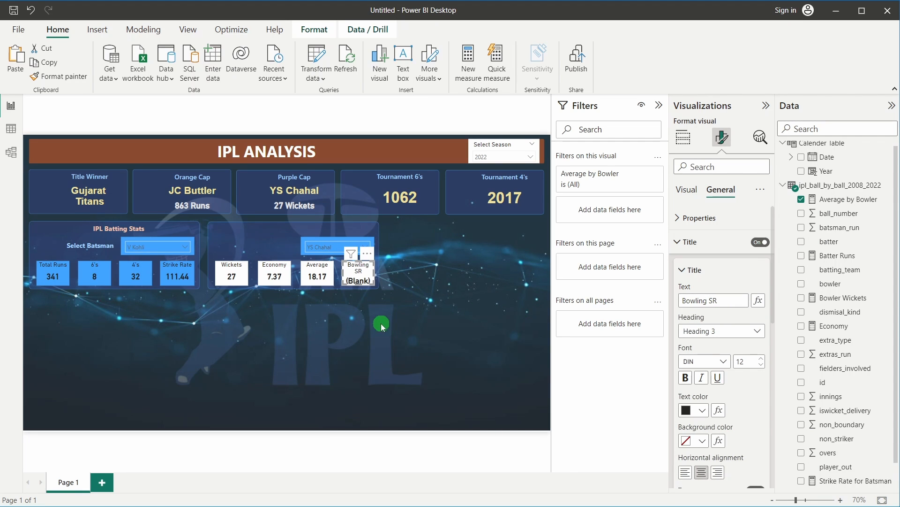
Widen the Bowling SR card to 84 and shift it slightly left within the bowling section.
left_click(713, 217)
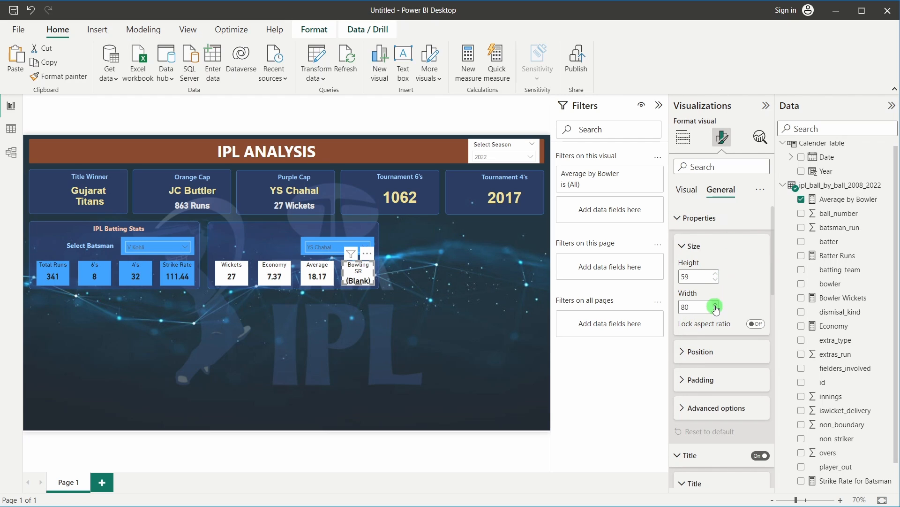
left_click(716, 304)
left_click(715, 305)
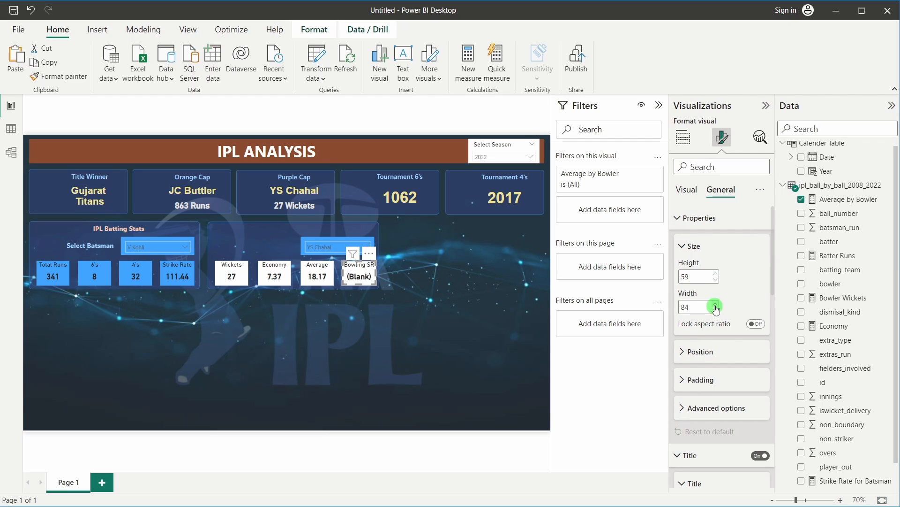
left_click(333, 358)
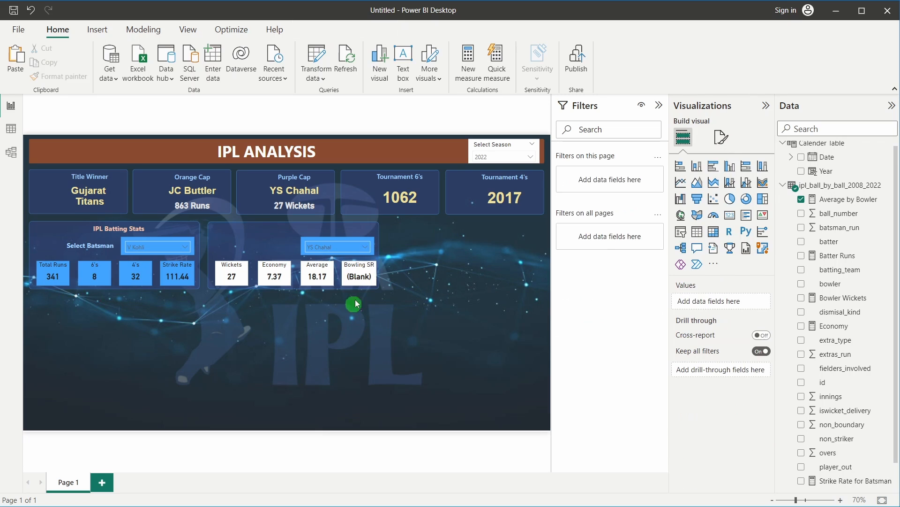
left_click(361, 278)
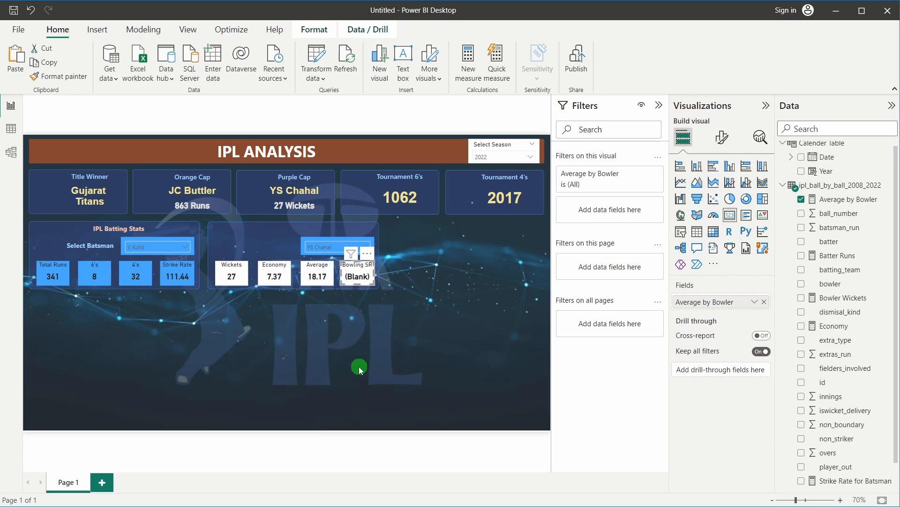
Nudge the Economy and Average cards so the bowling cards are evenly spaced between Wickets and Bowling SR.
left_click(273, 279)
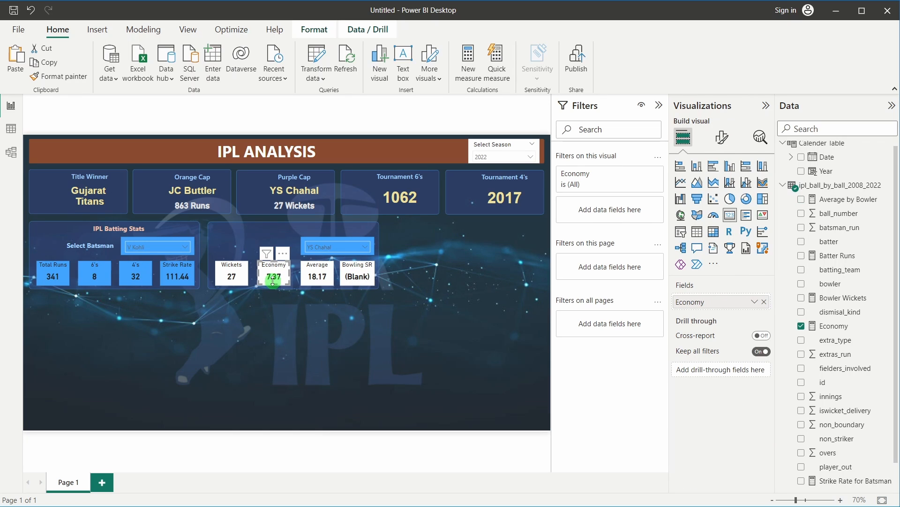
left_click(314, 278)
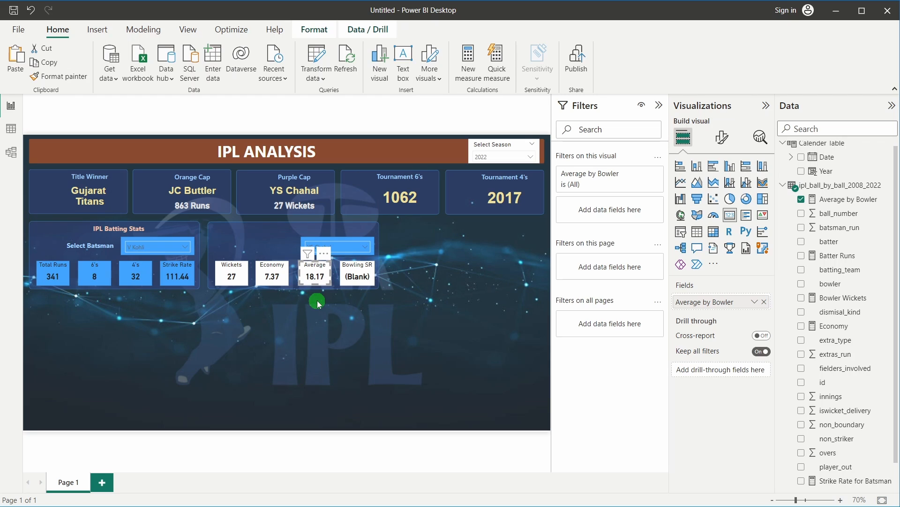
left_click(318, 302)
left_click(279, 278)
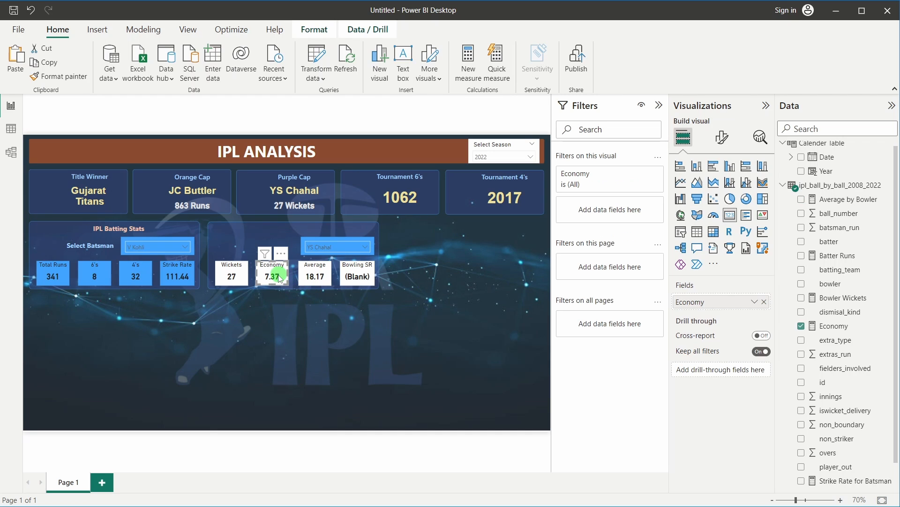
left_click(339, 324)
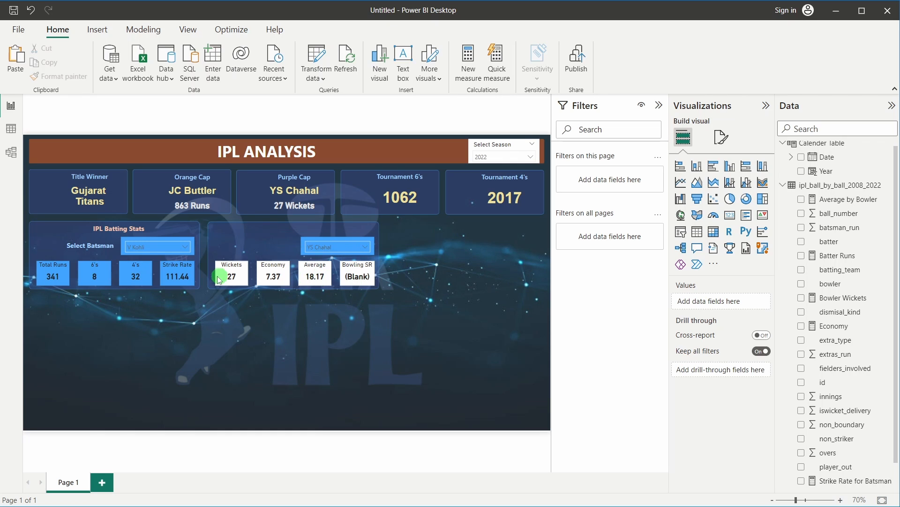
Stop the batsman slicer from filtering the Bowling SR card and remove the Average by Bowler field from that card.
left_click(127, 243)
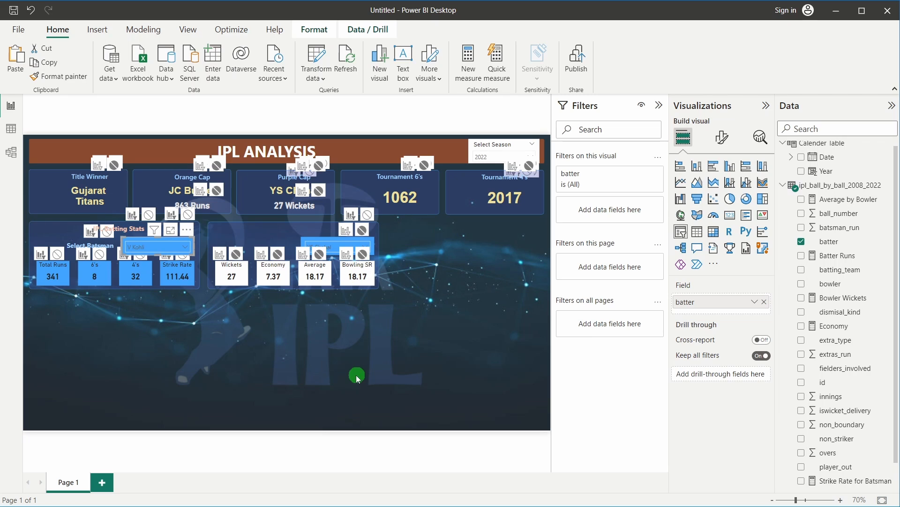
left_click(357, 279)
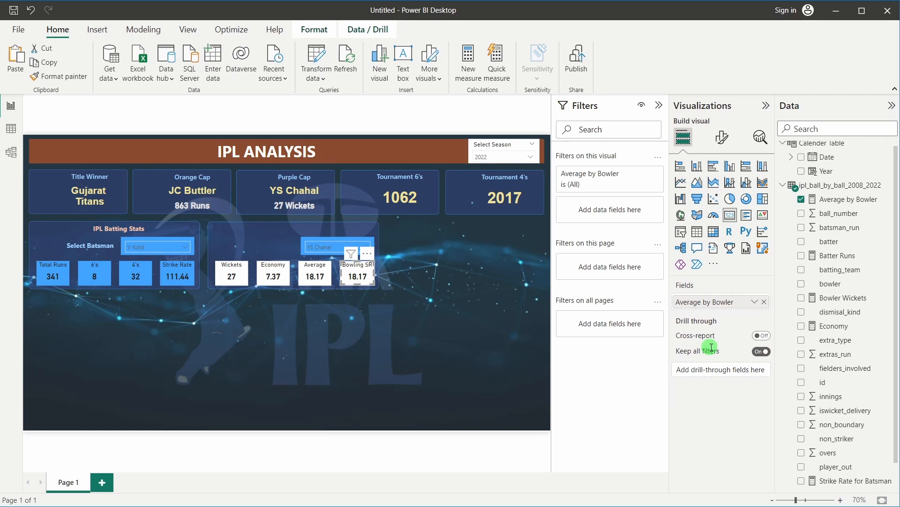
left_click(764, 302)
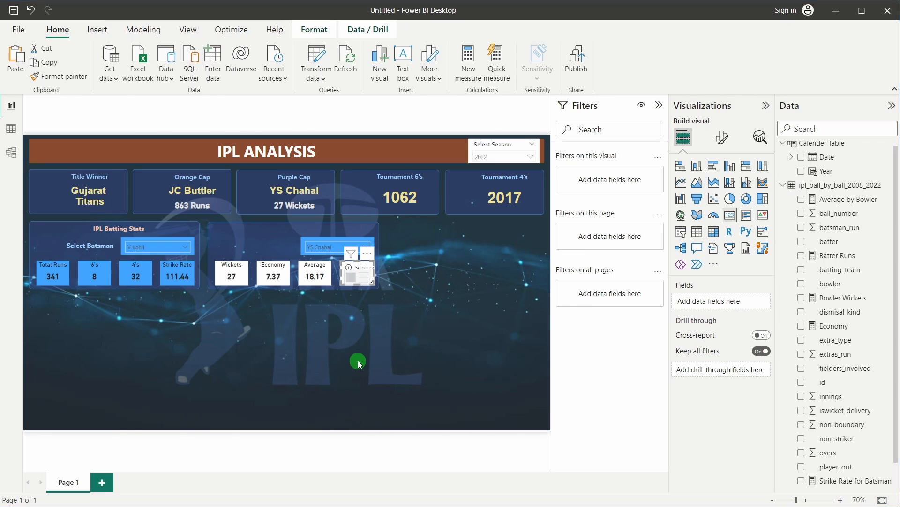
Switch to the browser and read how a bowler's strike rate is calculated, then return to the Power BI report.
key("alt+Tab")
left_click(492, 10)
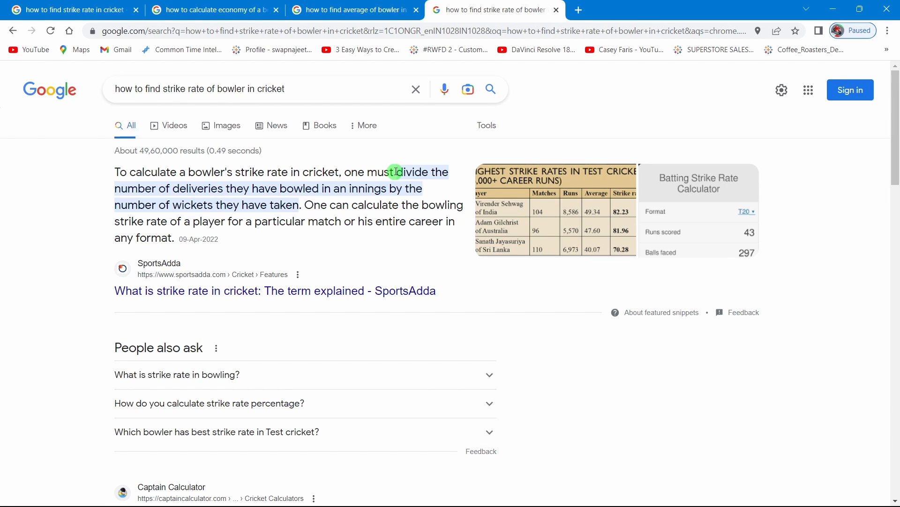
left_click_drag(396, 172, 301, 205)
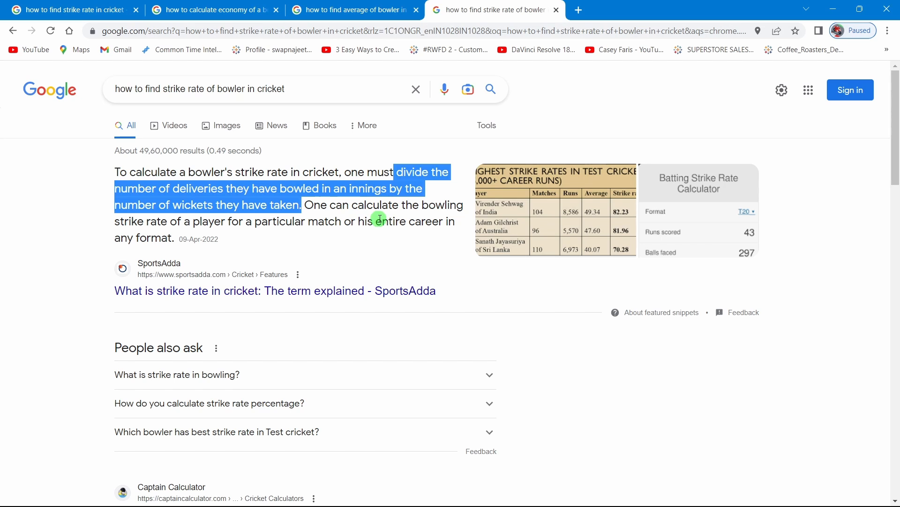
key("alt+Tab")
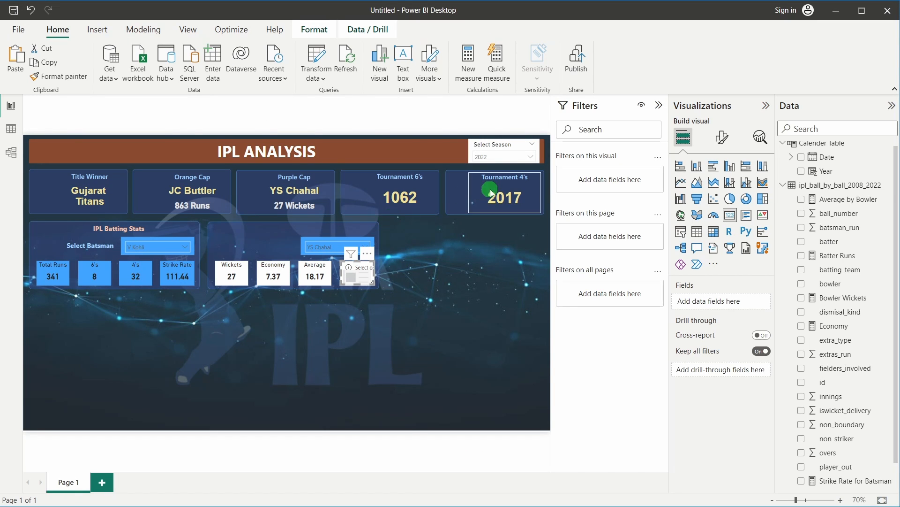
Create a measure named Bowling SR in the ipl_ball_by_ball_2008_2022 table.
right_click(833, 184)
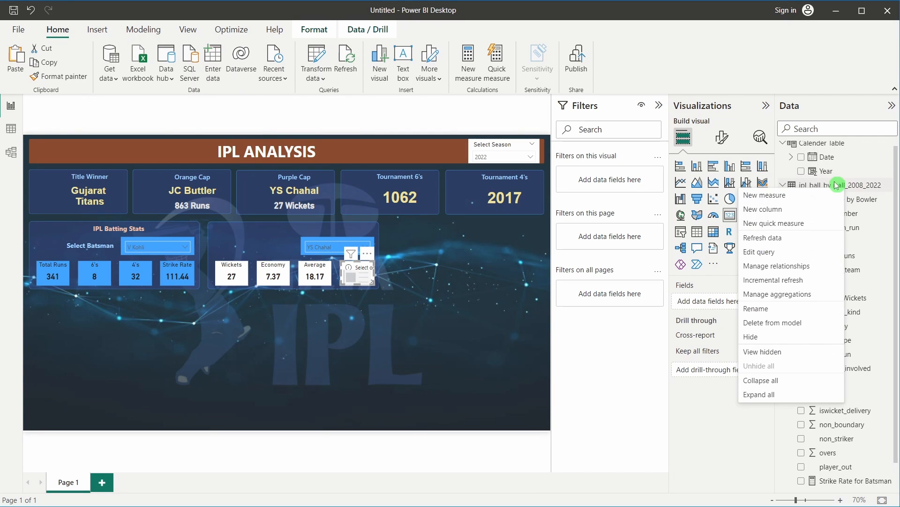
left_click(786, 193)
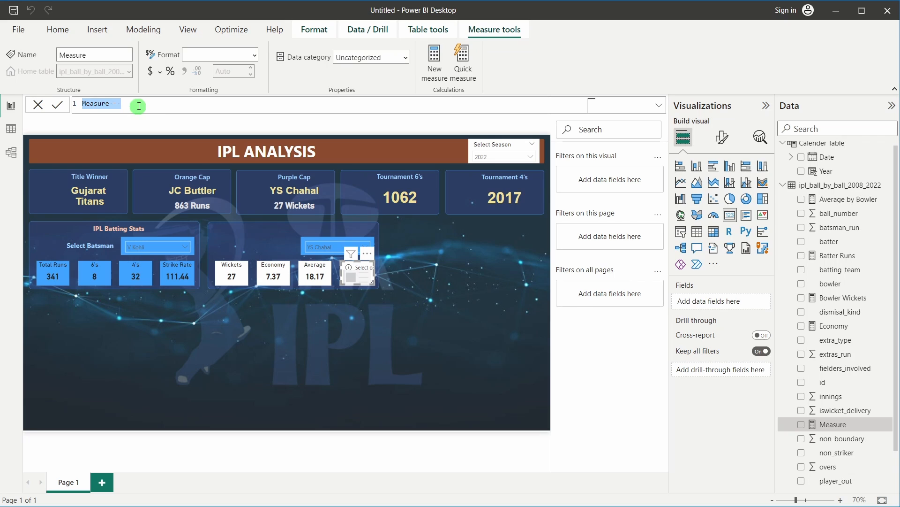
double_click(91, 104)
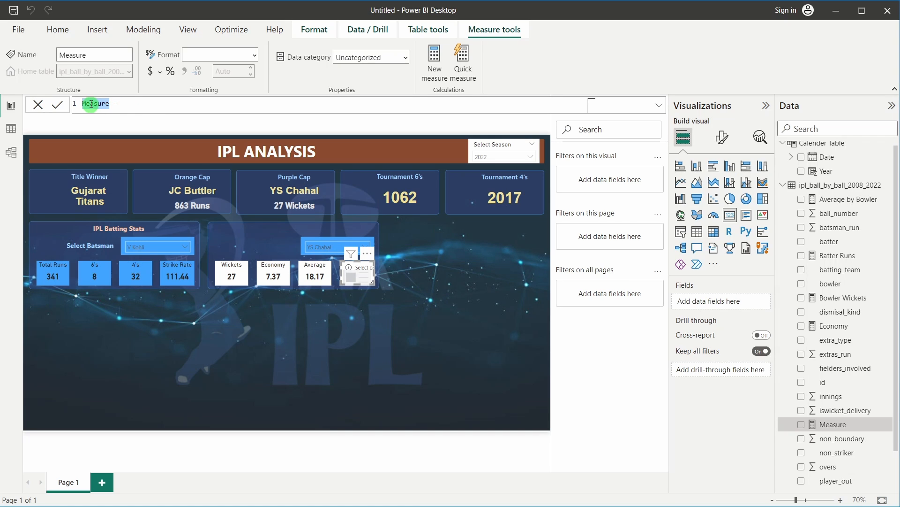
type("Bowling SR")
left_click(151, 107)
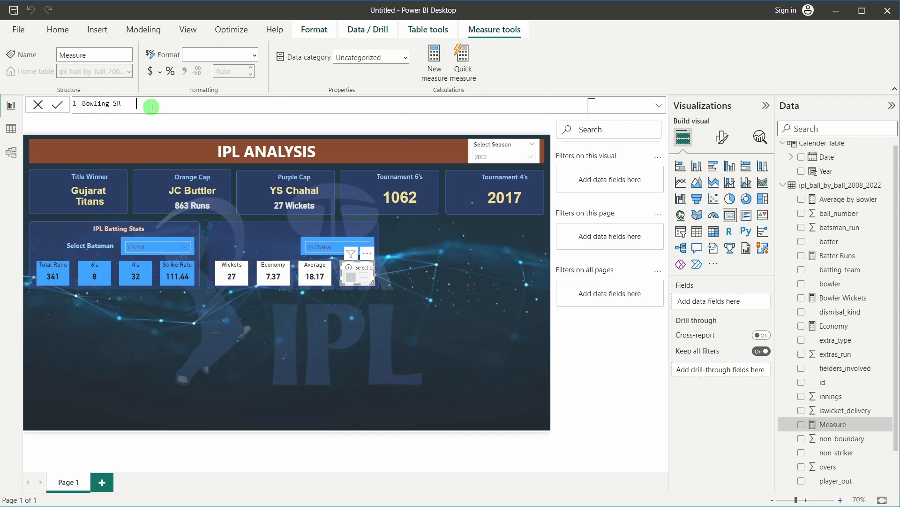
Start the Bowling SR formula with COUNT(ipl_ball_by_ball_2008_2022[bowler]).
type("COUNT(")
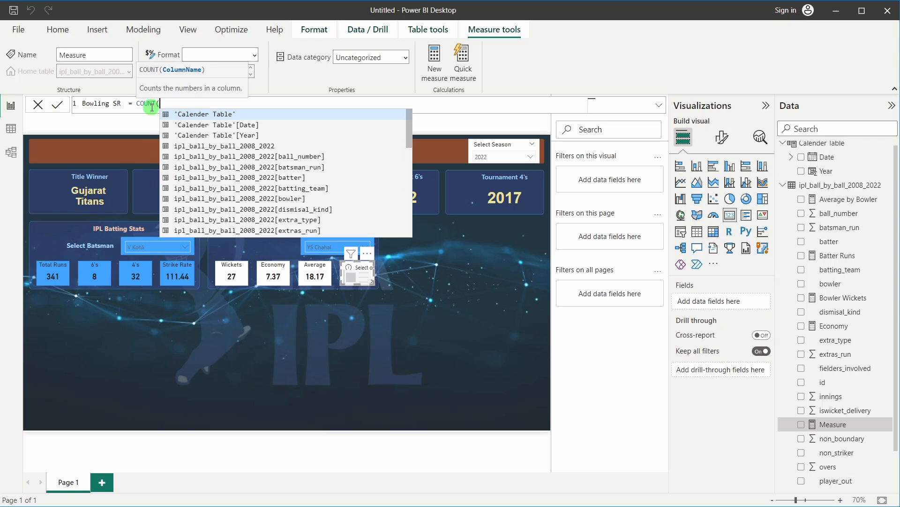
type("bolw")
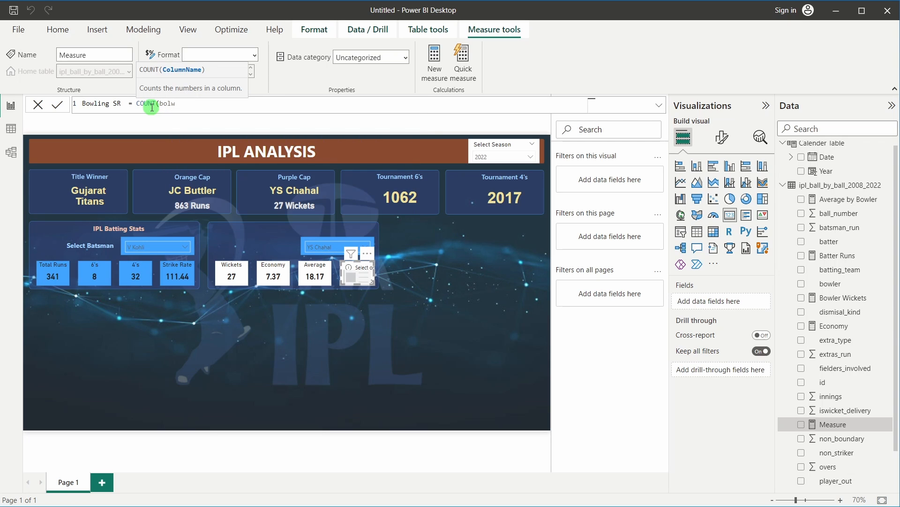
key("BackSpace")
key("BackSpace")
key("BackSpace")
key("BackSpace")
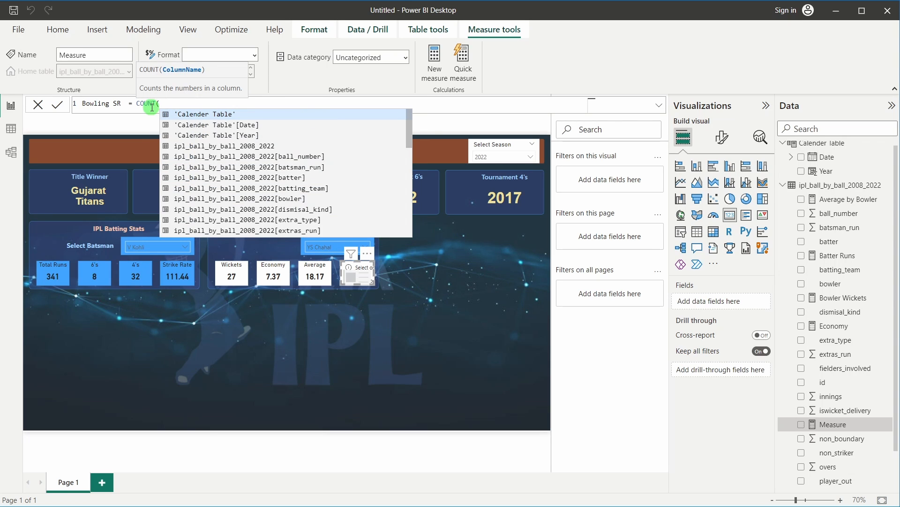
type("bo")
left_click(287, 110)
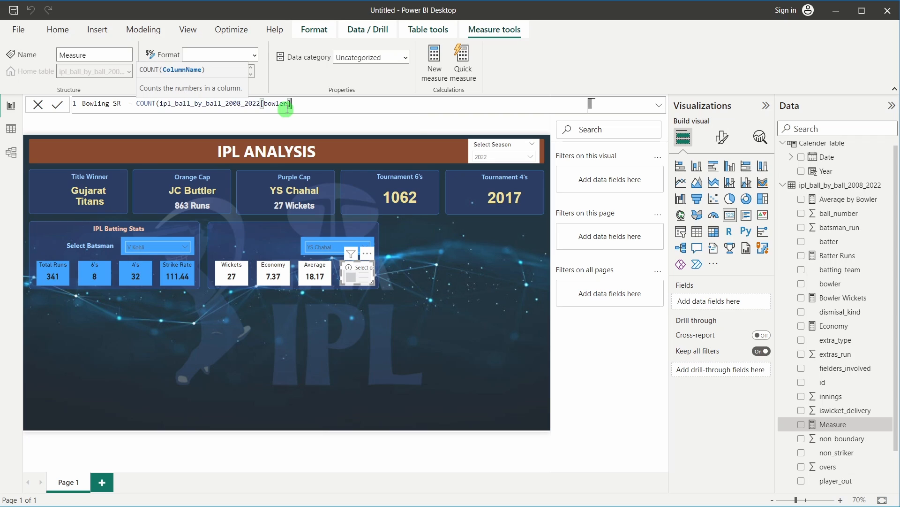
type(")")
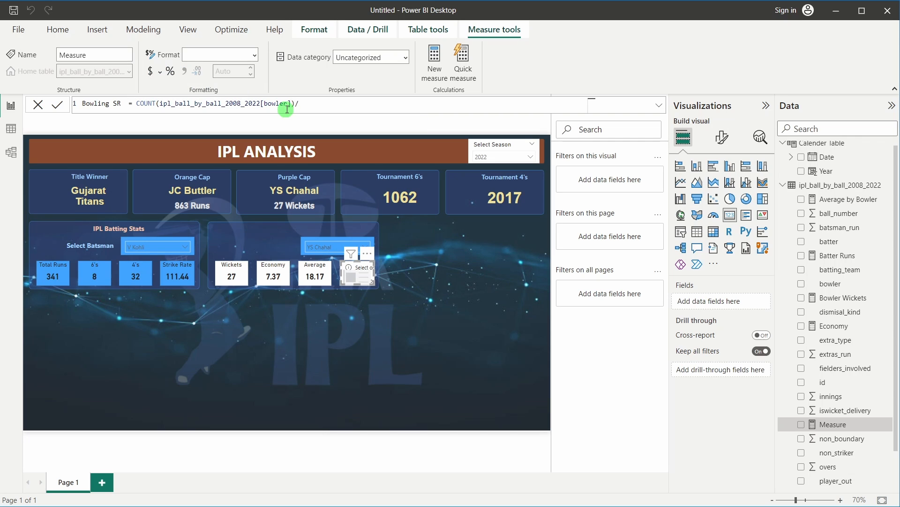
Divide the count by SUM(ipl_ball_by_ball_2008_2022[iswicket_delivery]) and commit the Bowling SR measure.
type("/SUM(")
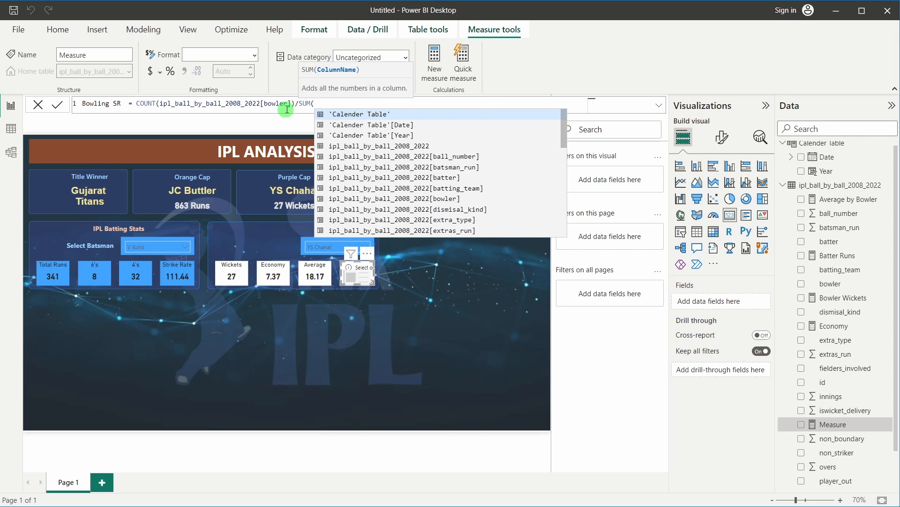
type("is")
left_click(415, 126)
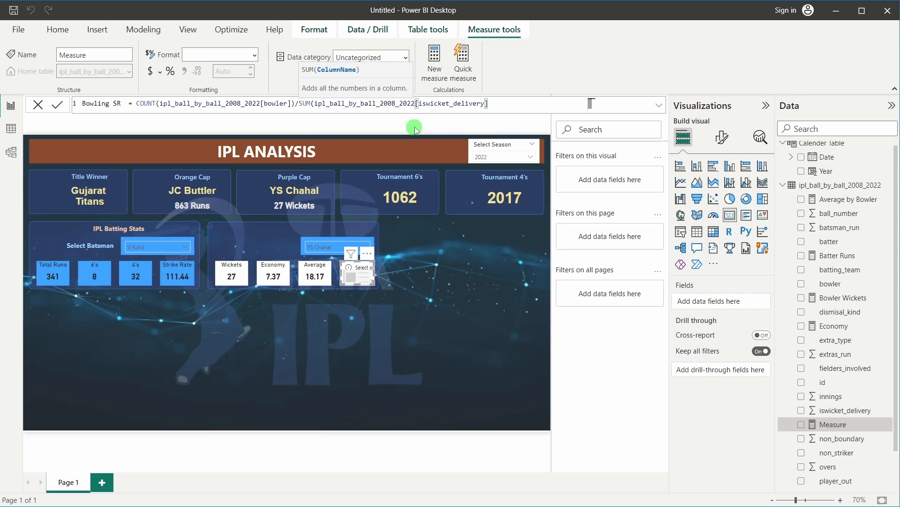
type(")")
left_click(57, 105)
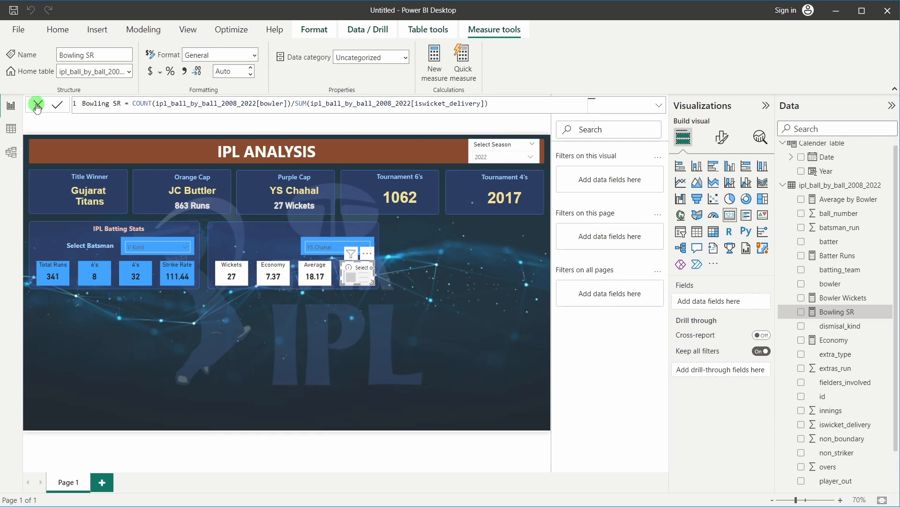
Close the formula editor and assign the Bowling SR measure to the fourth bowling card.
left_click(38, 105)
left_click_drag(835, 312, 751, 303)
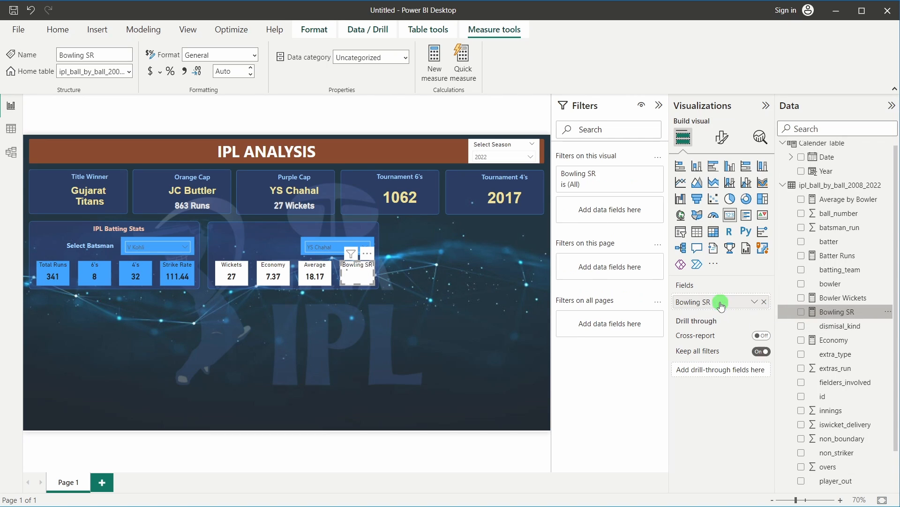
left_click(389, 337)
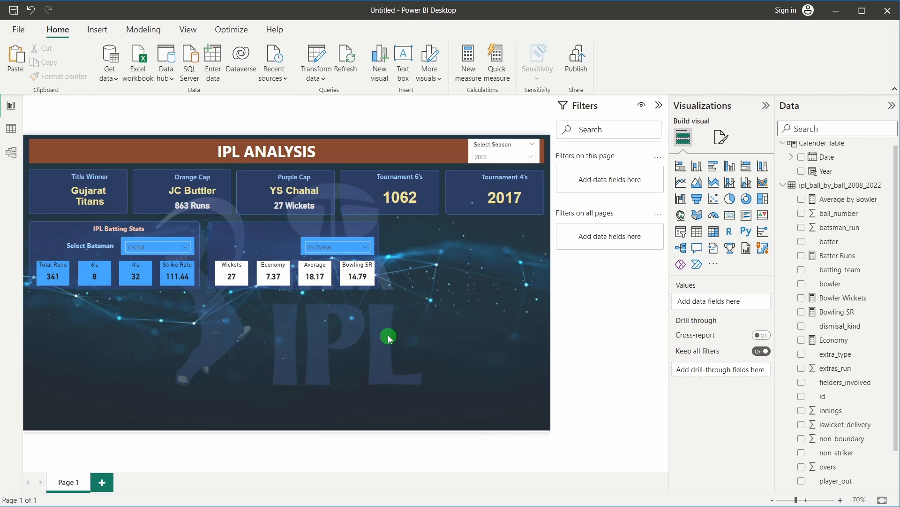
Set the Select Season slicer to include all seasons.
left_click(504, 156)
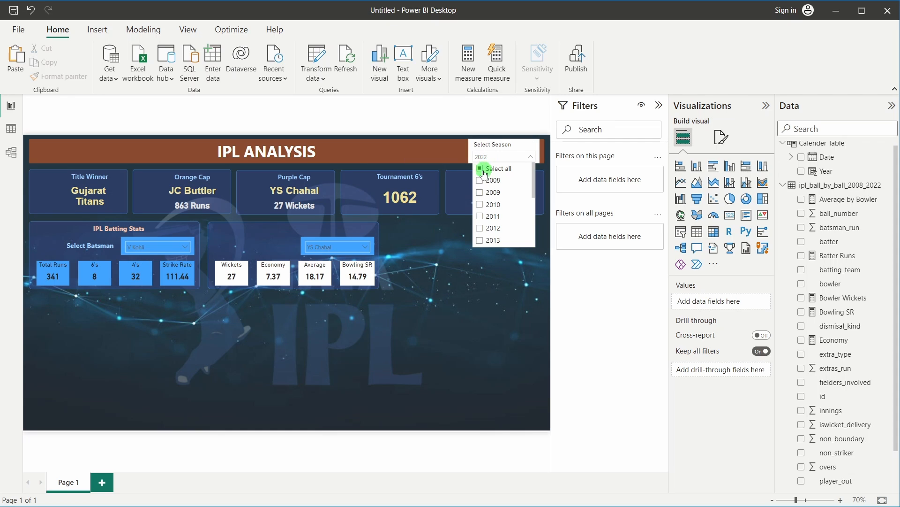
left_click(485, 173)
left_click(327, 346)
left_click(227, 274)
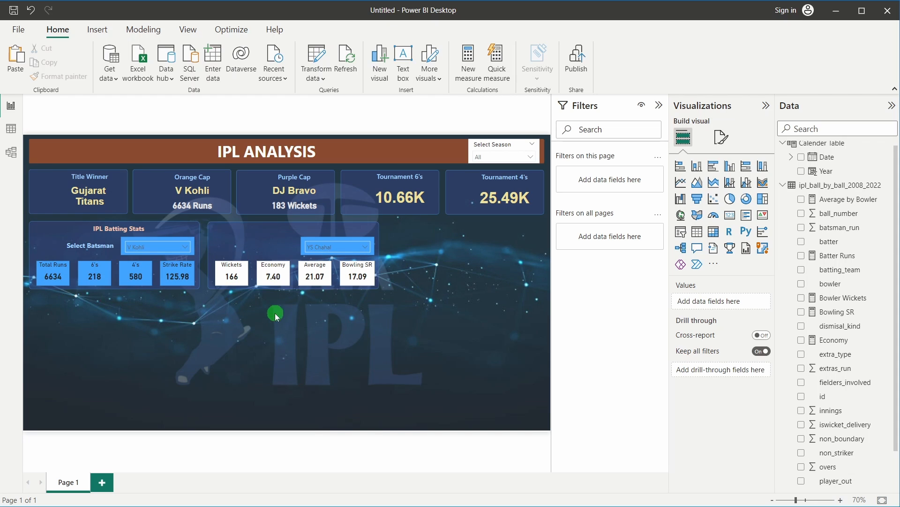
Search the bowler slicer for "chah" and choose RD Chahar.
left_click(333, 247)
type("chah")
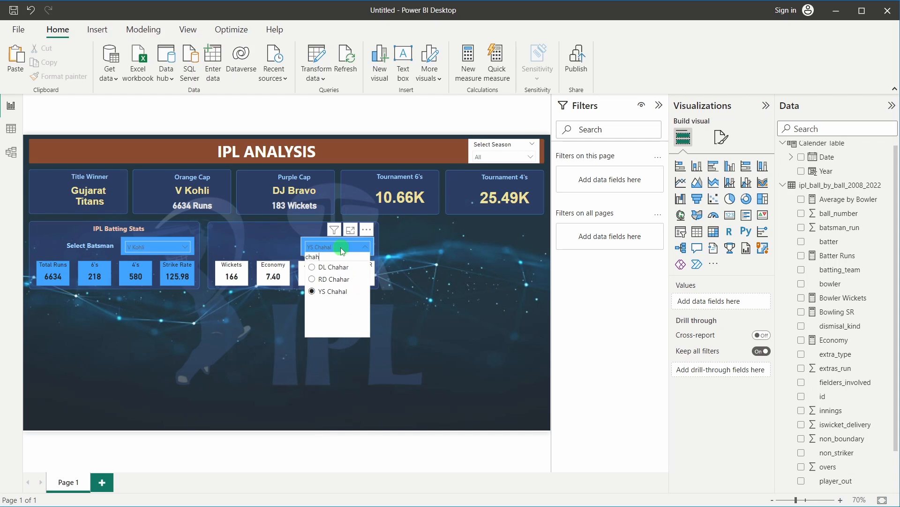
left_click(326, 280)
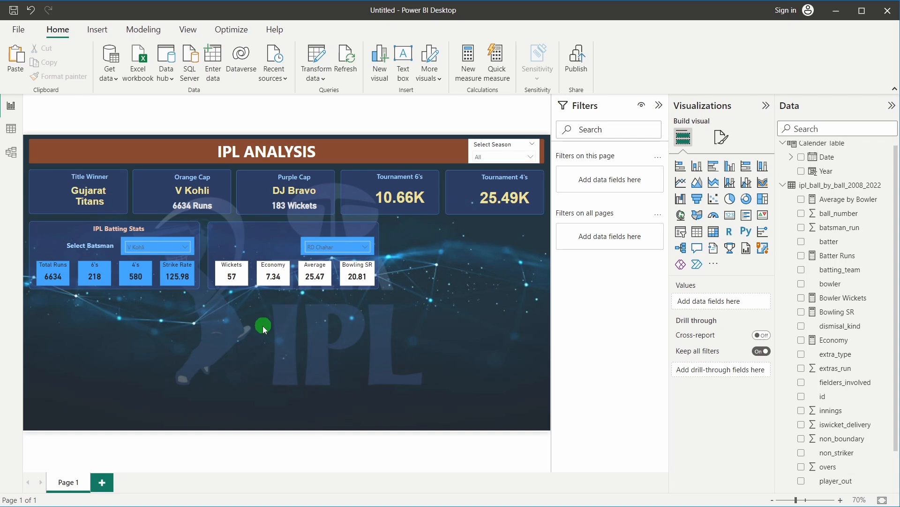
Select the Wickets, Economy, Average and Bowling SR cards together and open their background effect settings.
left_click(238, 281)
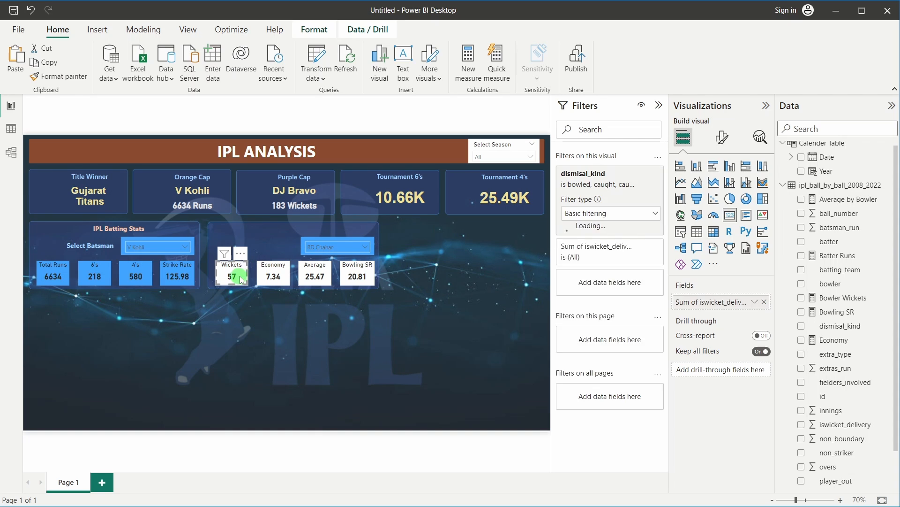
left_click(273, 278, "ctrl")
left_click(313, 279, "ctrl")
left_click(348, 280, "ctrl")
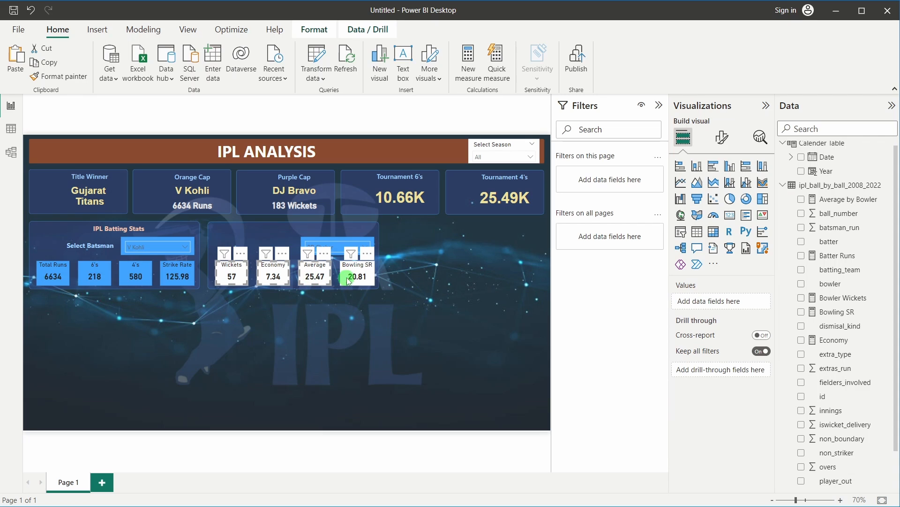
left_click(724, 137)
left_click(720, 190)
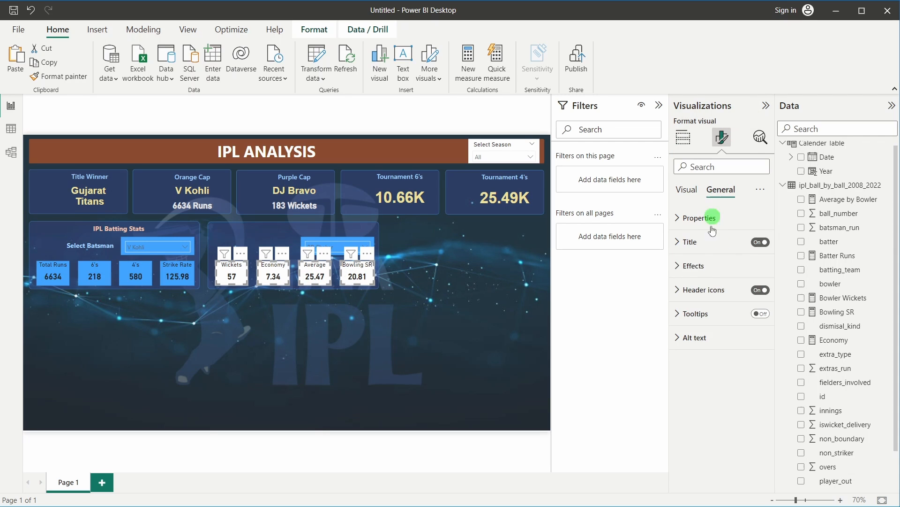
left_click(709, 264)
left_click(700, 329)
left_click(701, 296)
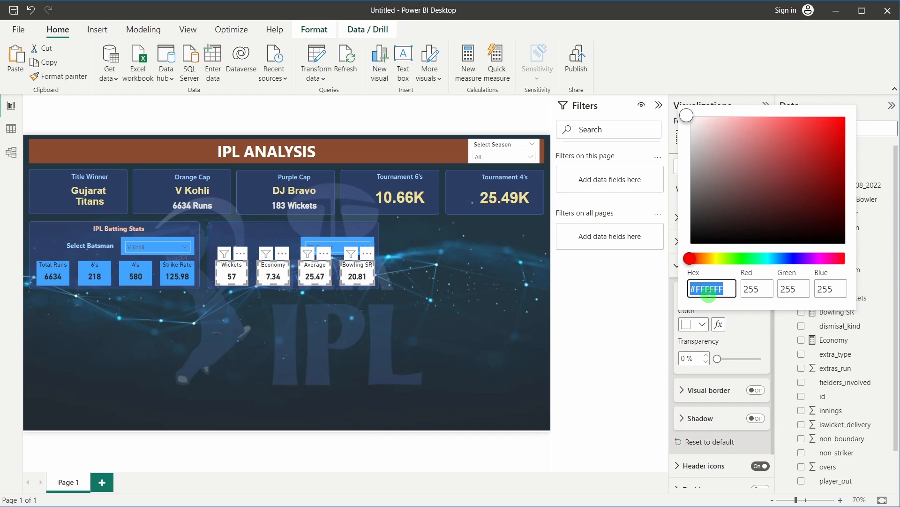
type("#")
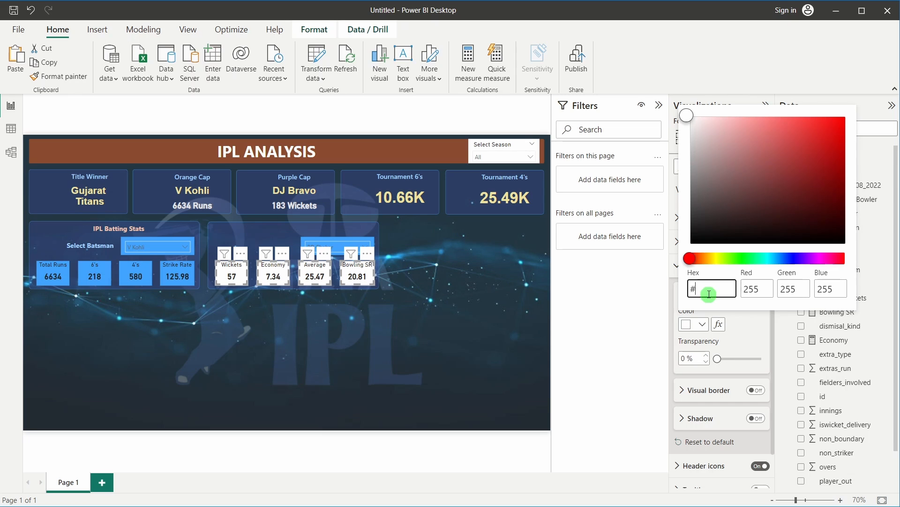
left_click(706, 334)
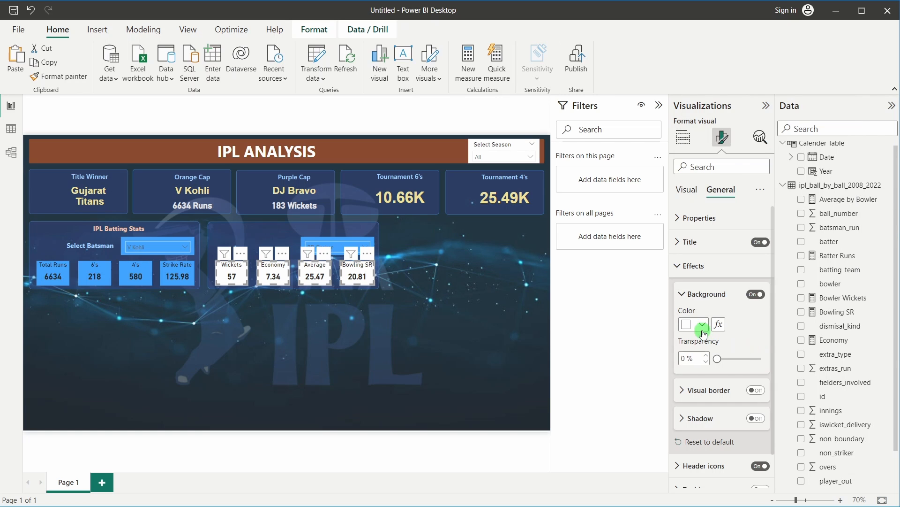
Try the #e68f96 background on the four bowling cards, settling on purple #9071CE.
left_click(703, 332)
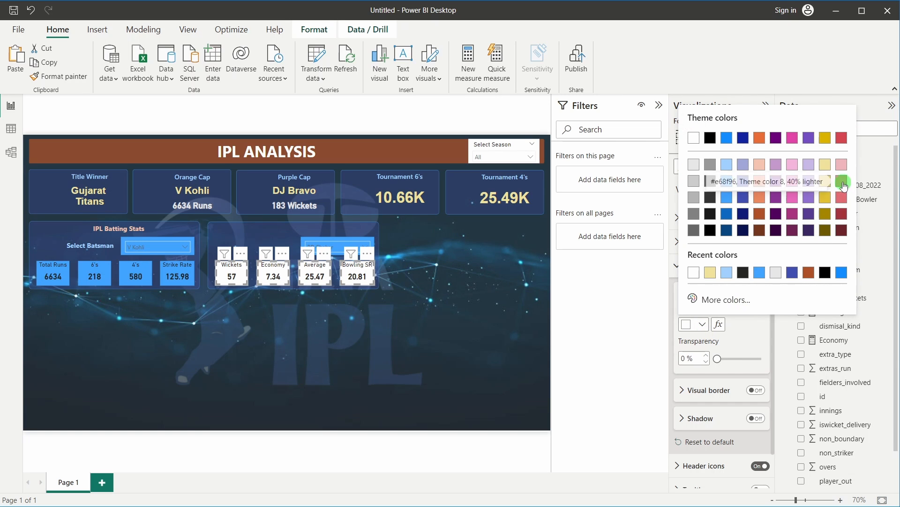
left_click(843, 185)
left_click(702, 324)
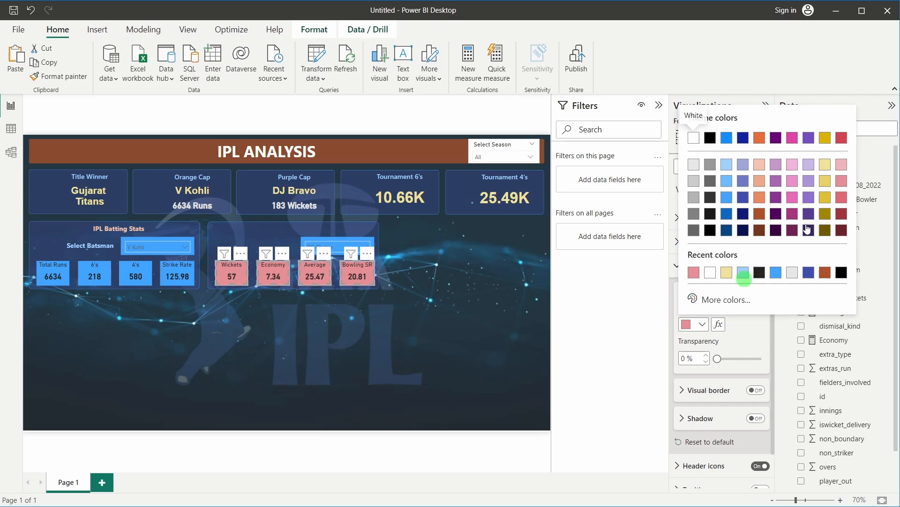
left_click(805, 199)
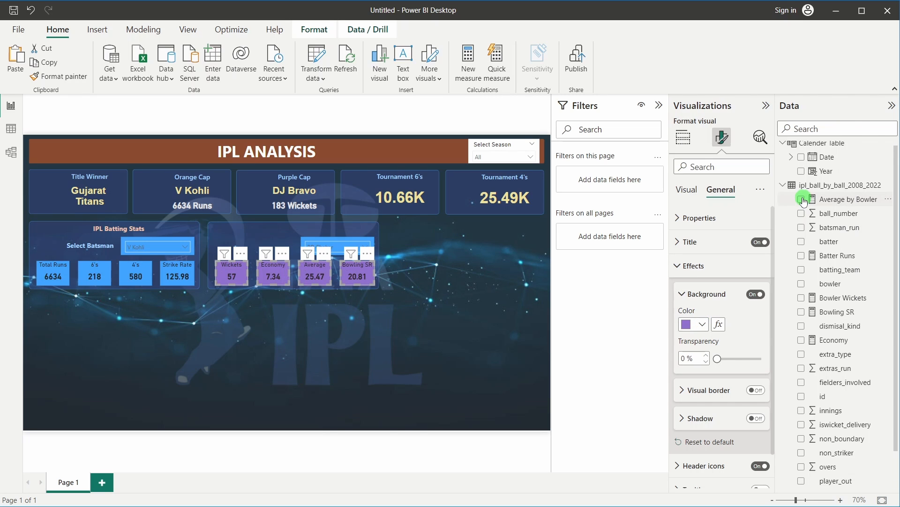
left_click(344, 325)
left_click(240, 288)
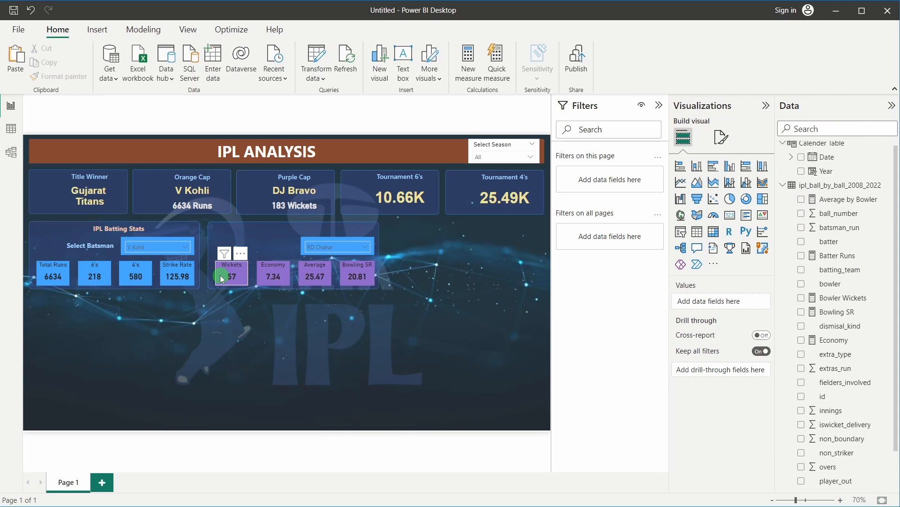
Set the bowler slicer's background to theme purple #a666b0.
left_click(309, 250)
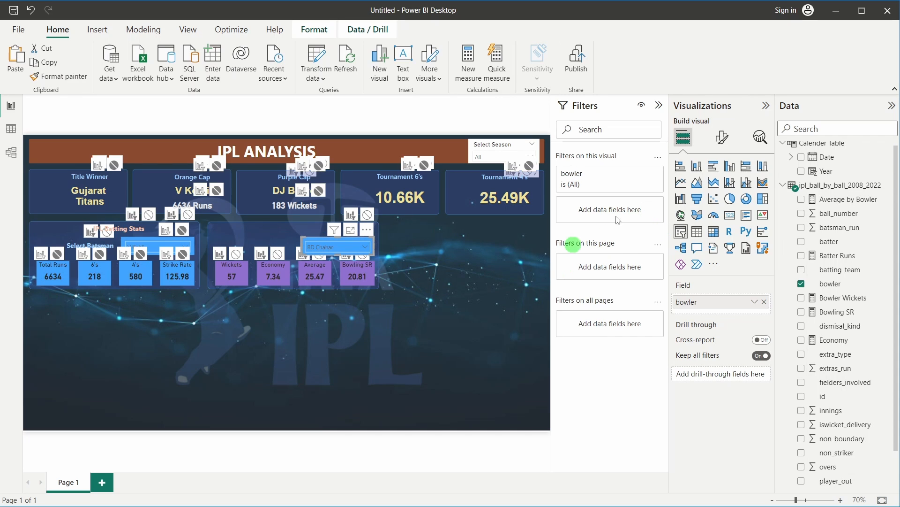
left_click(727, 145)
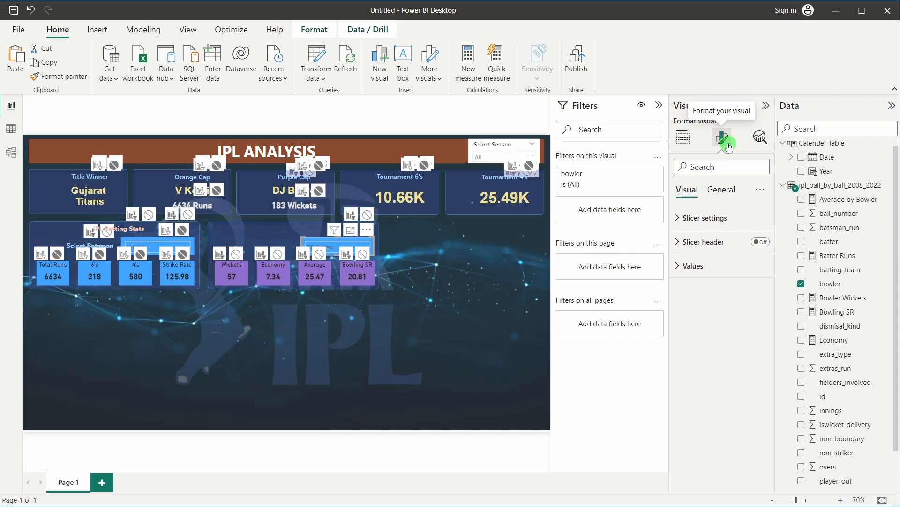
left_click(721, 189)
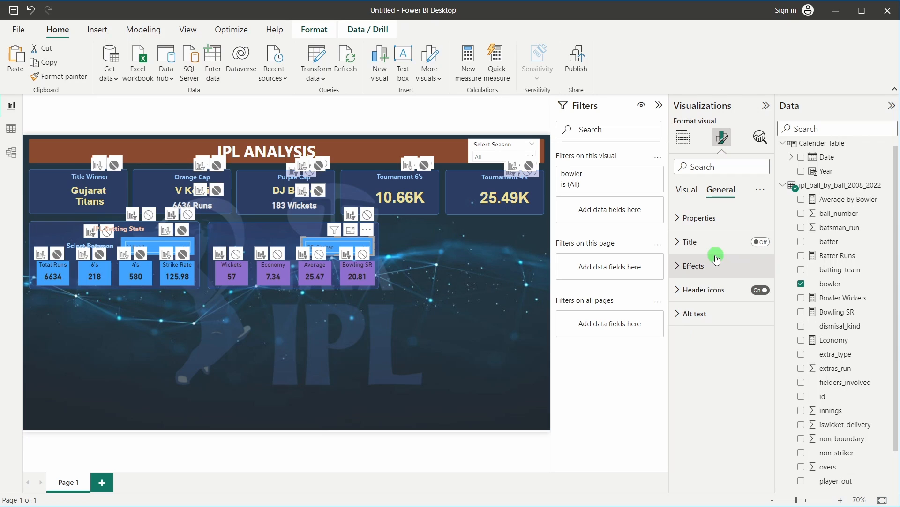
left_click(716, 259)
left_click(703, 326)
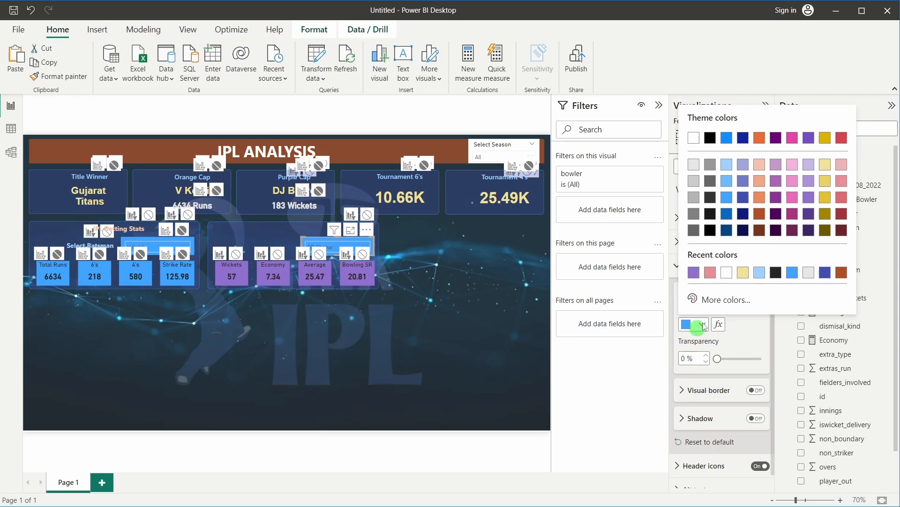
left_click(777, 184)
left_click(350, 346)
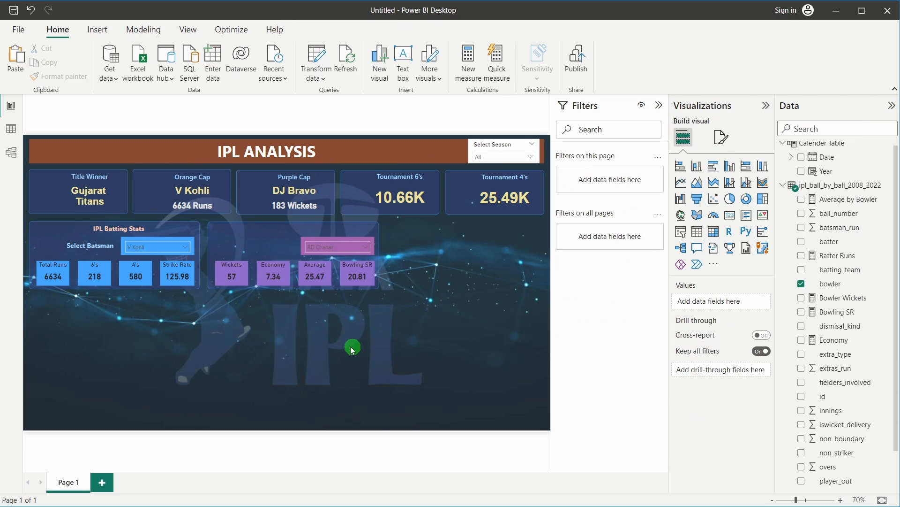
Change the bowler slicer's background to the lightest tint of the same theme purple.
left_click(308, 248)
left_click(306, 242)
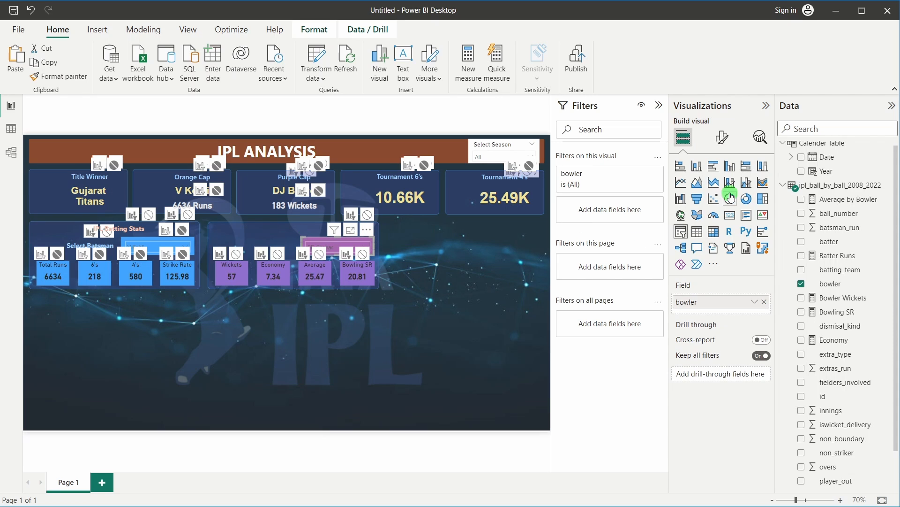
left_click(725, 142)
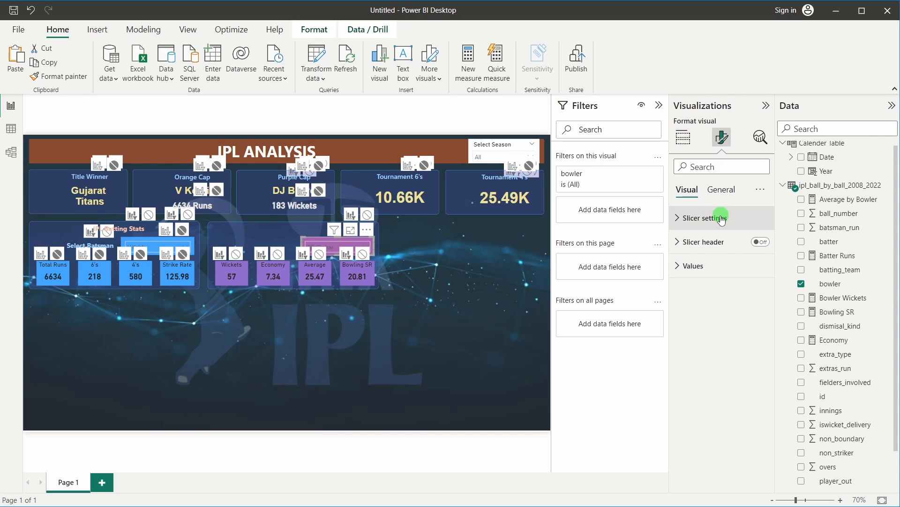
left_click(720, 190)
left_click(718, 265)
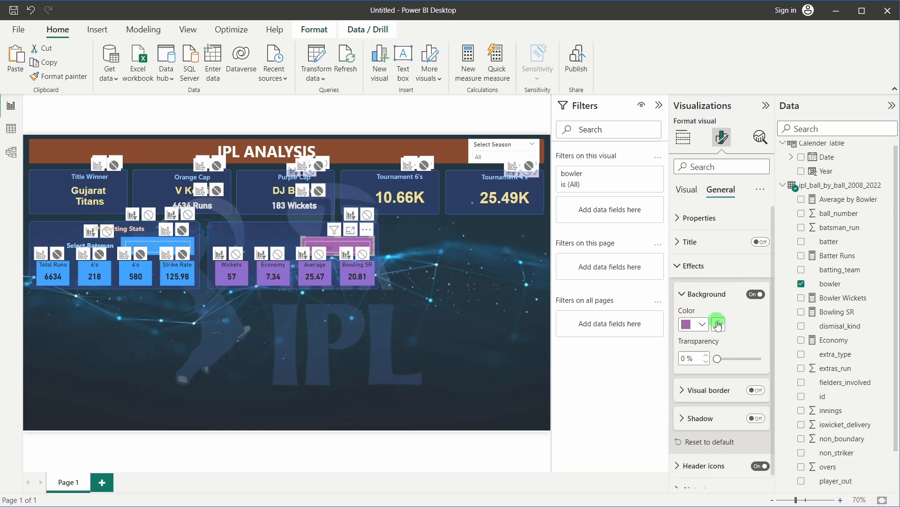
left_click(705, 325)
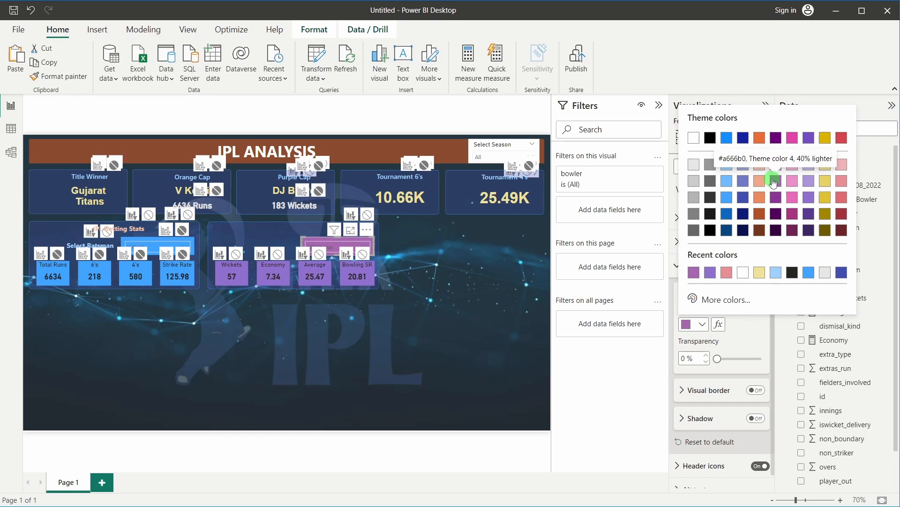
left_click(776, 170)
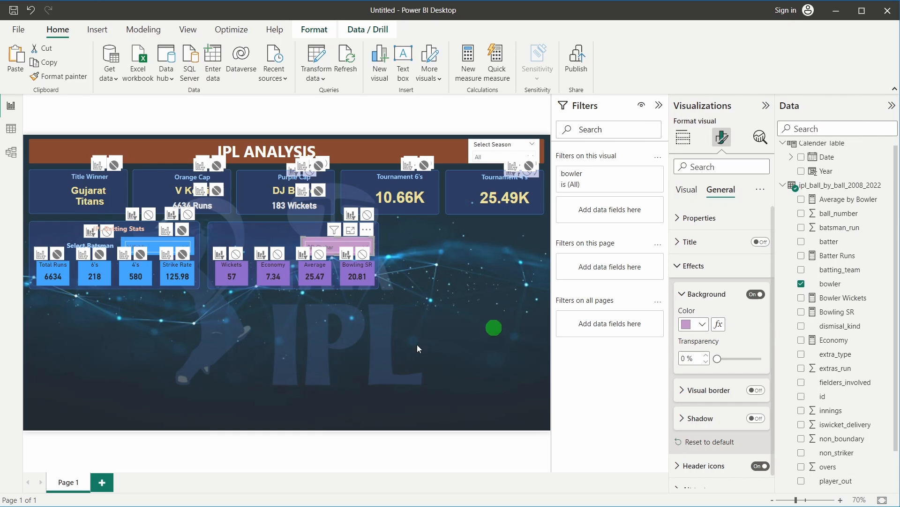
left_click(333, 334)
Copy the hex code #9071CE from the Wickets card's background color.
left_click(232, 276)
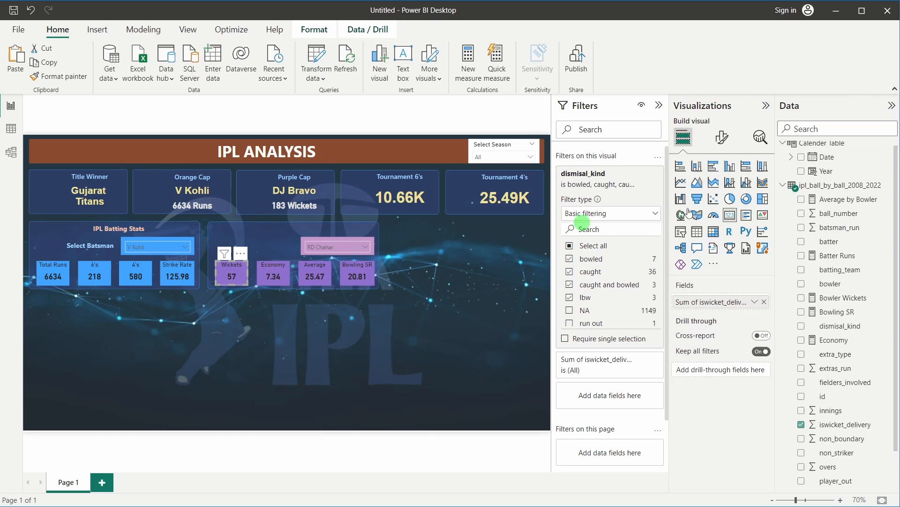
left_click(722, 137)
left_click(713, 202)
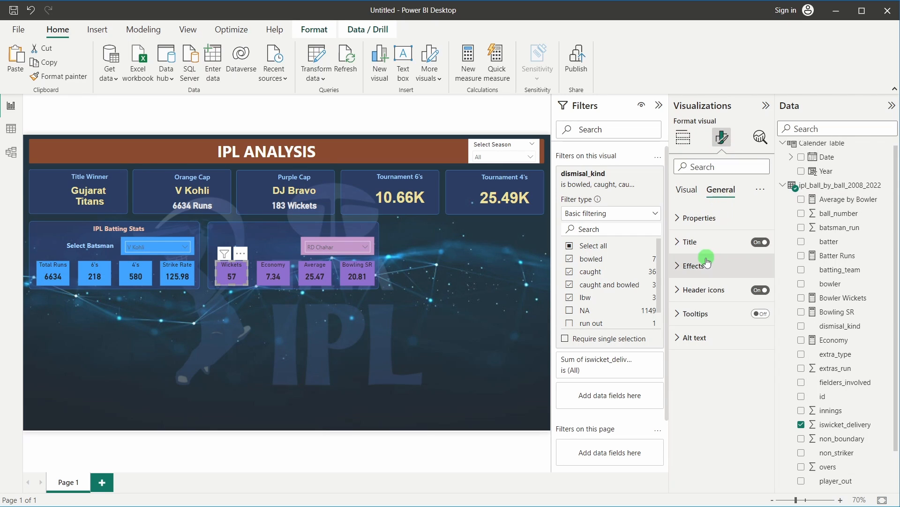
left_click(745, 265)
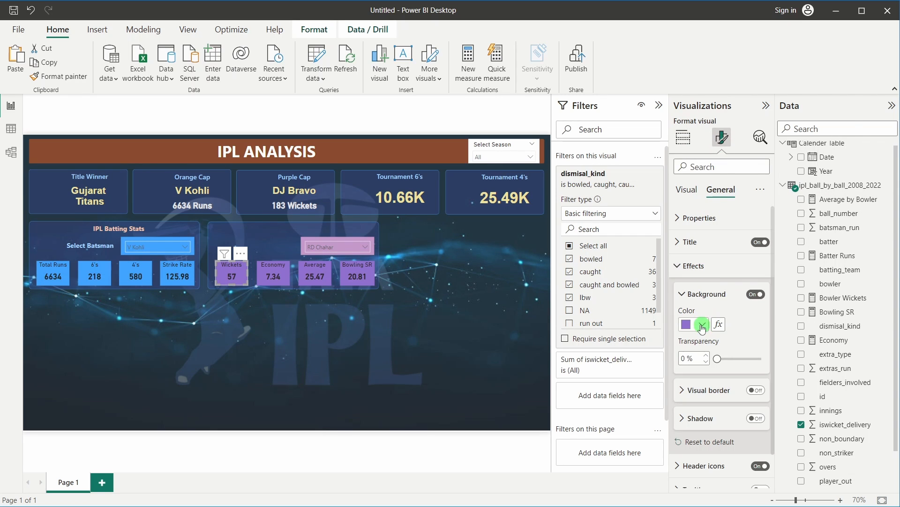
left_click(702, 322)
left_click(702, 311)
left_click(720, 289)
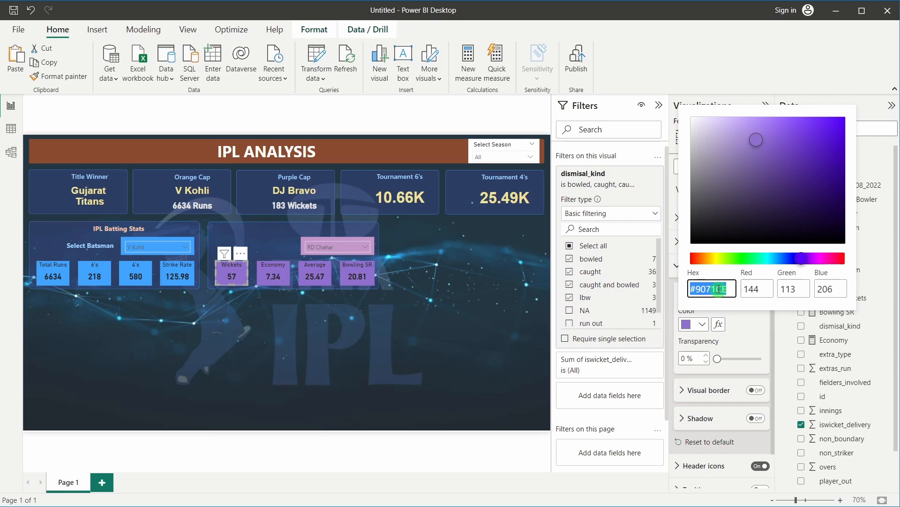
left_click(731, 328)
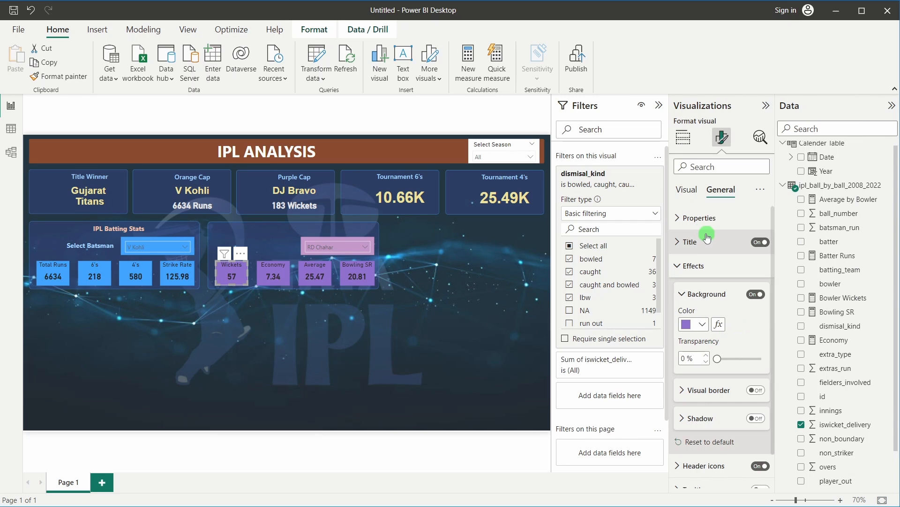
Apply the copied hex color #9071CE as the bowler slicer's background.
left_click(310, 250)
left_click(309, 245)
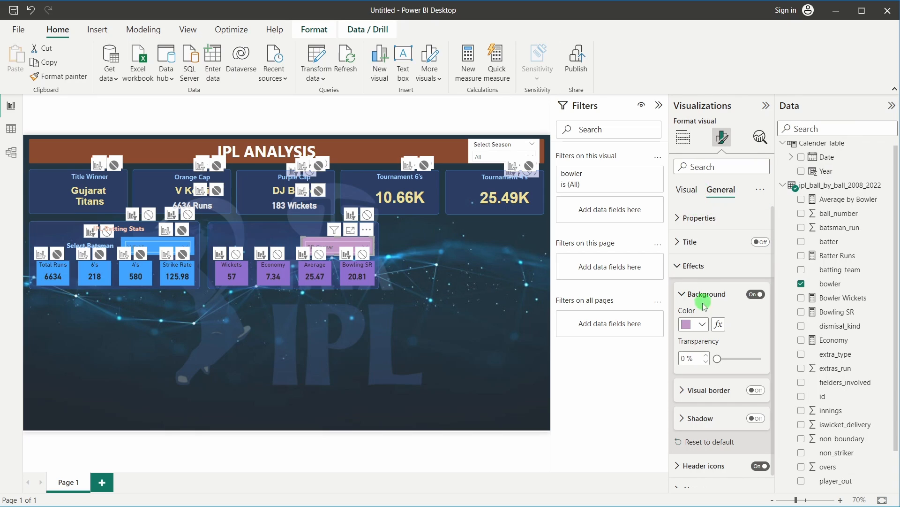
left_click(694, 325)
left_click(721, 302)
type("#9073D0")
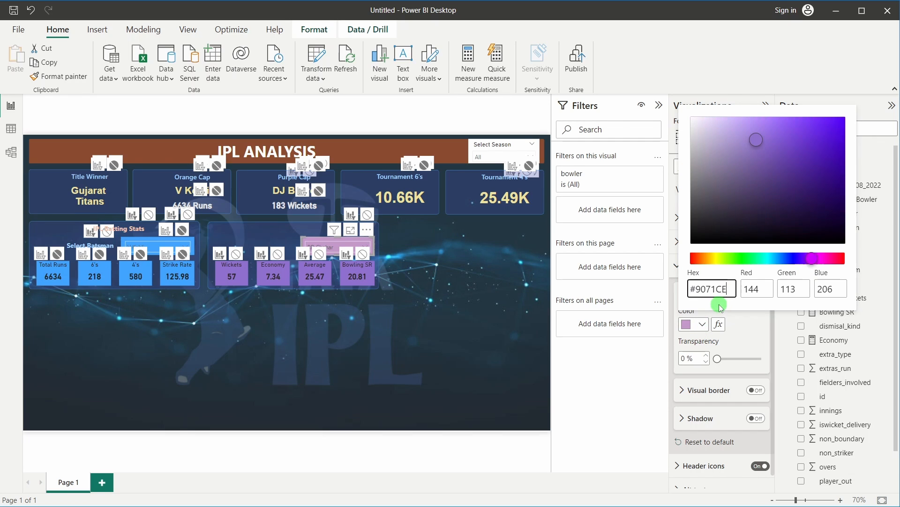
left_click(393, 331)
left_click(397, 329)
left_click(172, 325)
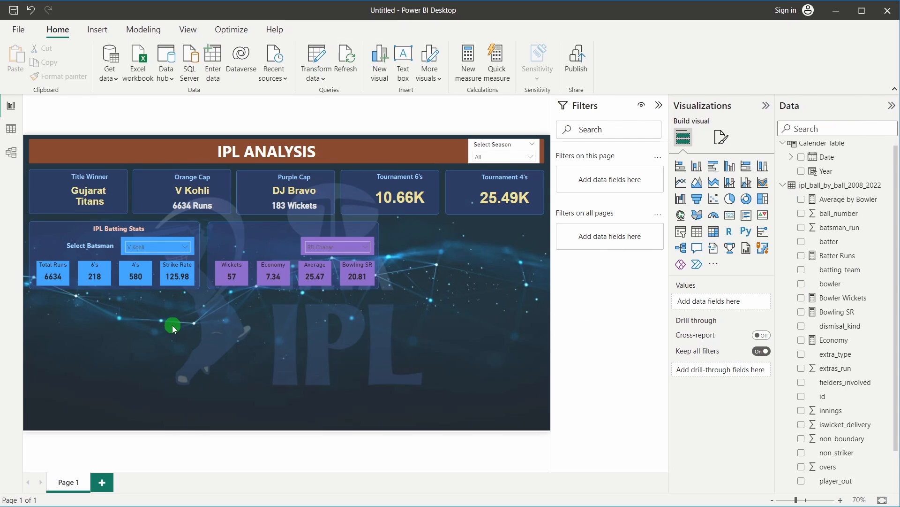
Duplicate the Select Batsman label beside the bowler slicer and change its text to "Select Bowler".
left_click(69, 244)
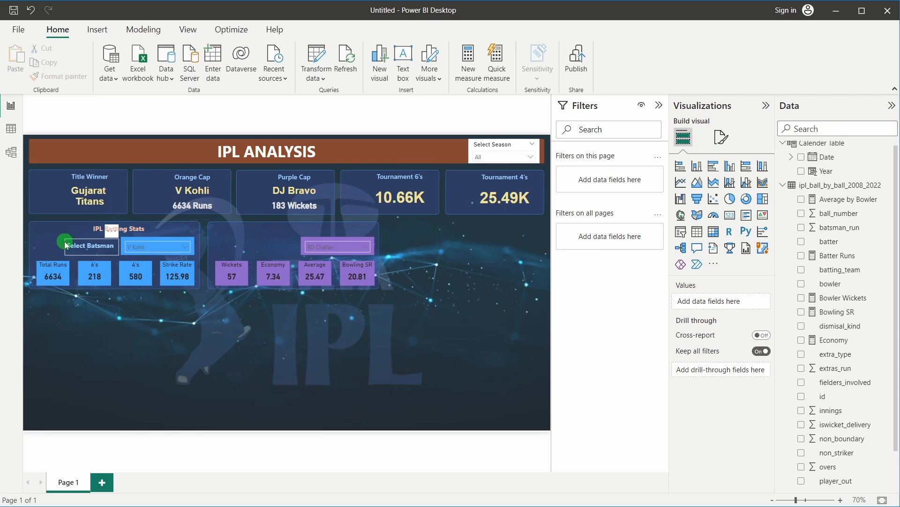
left_click(64, 241)
mouse_move(65, 241)
left_mouse_down()
mouse_move(80, 255)
mouse_move(74, 260)
mouse_move(252, 257)
left_mouse_up()
double_click(275, 249)
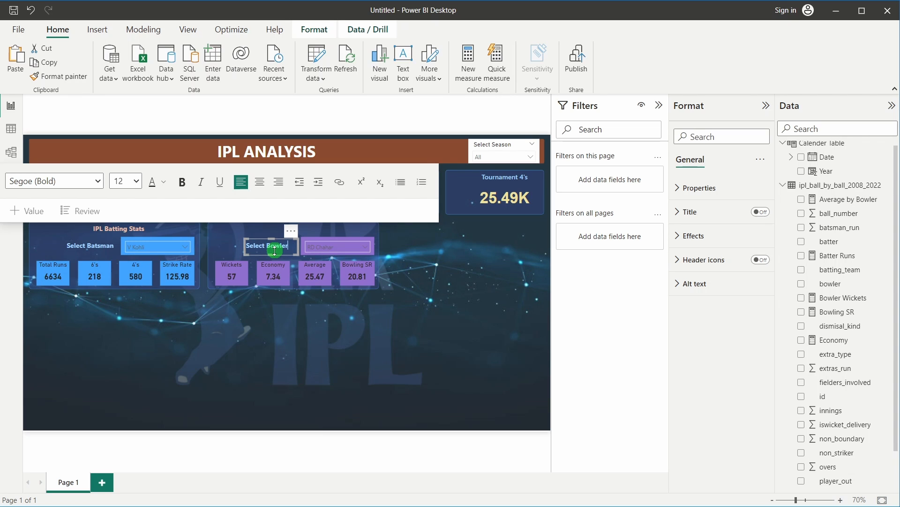
left_click(247, 322)
Duplicate the IPL Batting Stats heading and place the copy above the Select Bowler label in the bowling section.
left_click(125, 223)
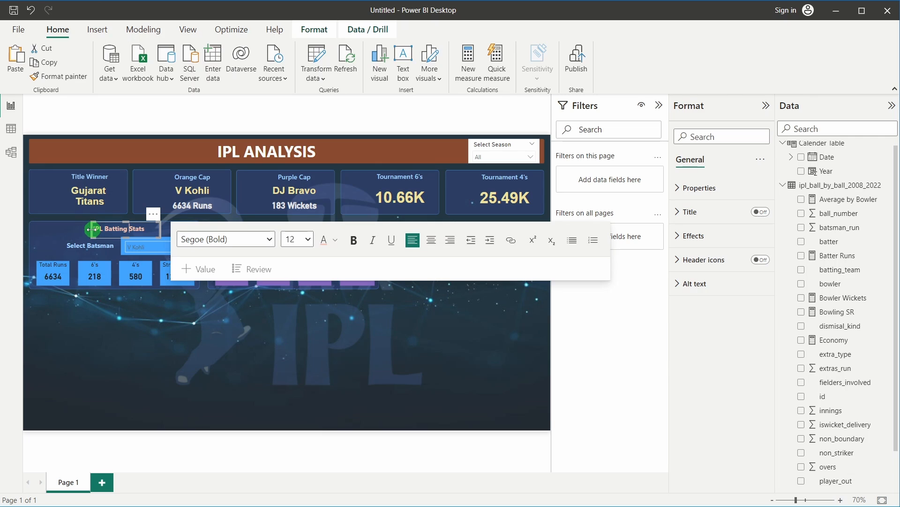
left_click(95, 422)
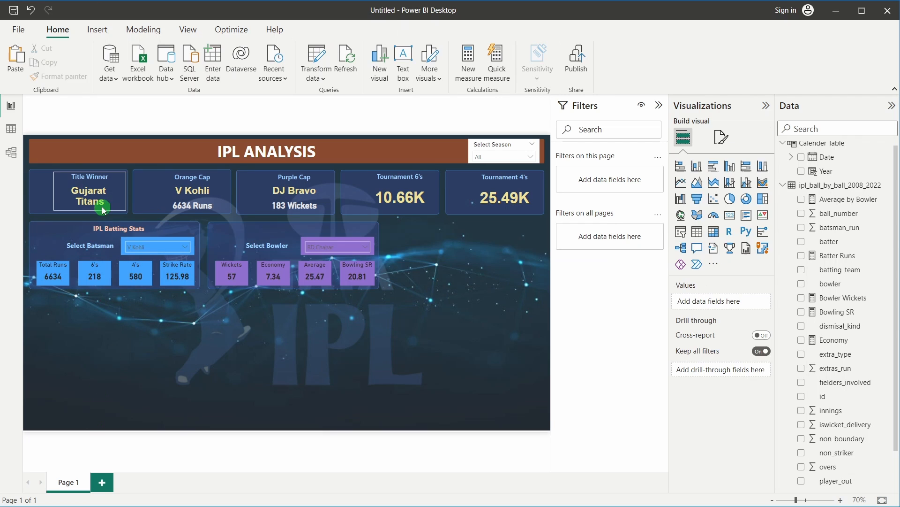
left_click(92, 233)
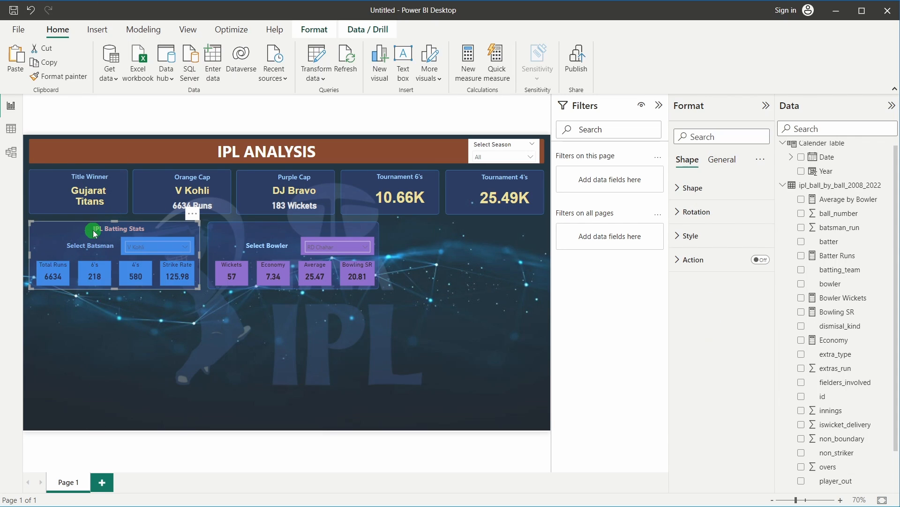
left_click(107, 237)
left_click(92, 235)
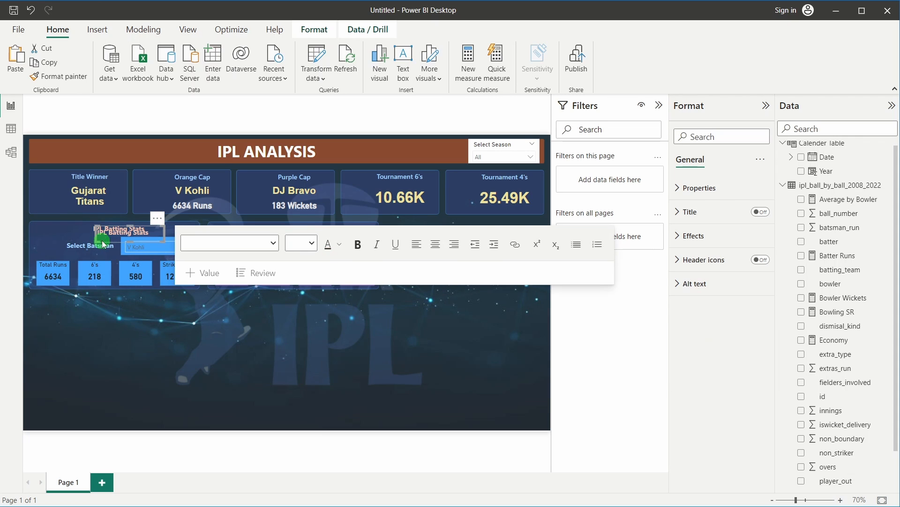
left_click_drag(92, 236, 277, 238)
Change the copied heading's text to "IPL Bowling Stats".
double_click(292, 232)
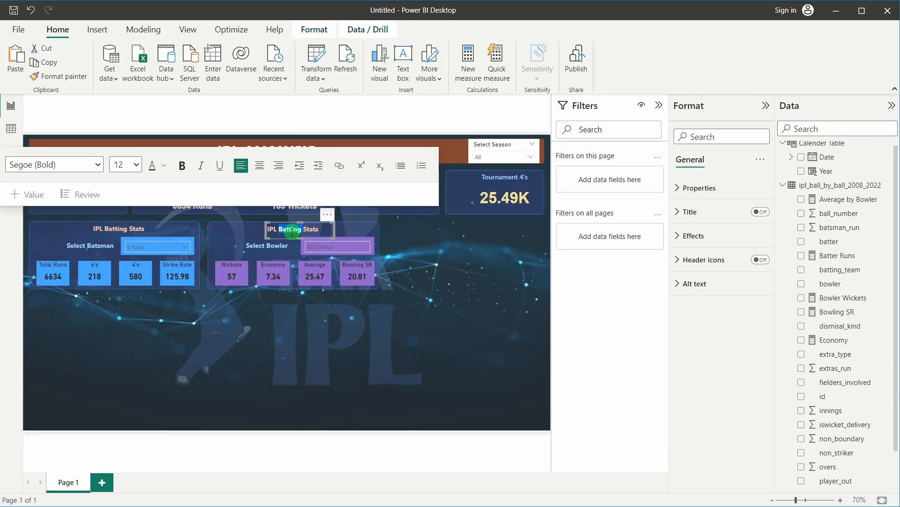
type("Bowler")
left_click(301, 330)
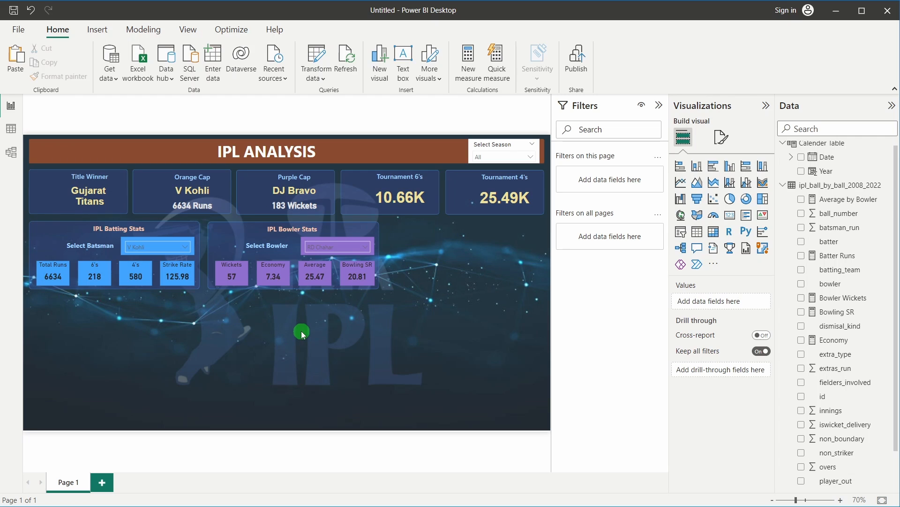
left_click(304, 230)
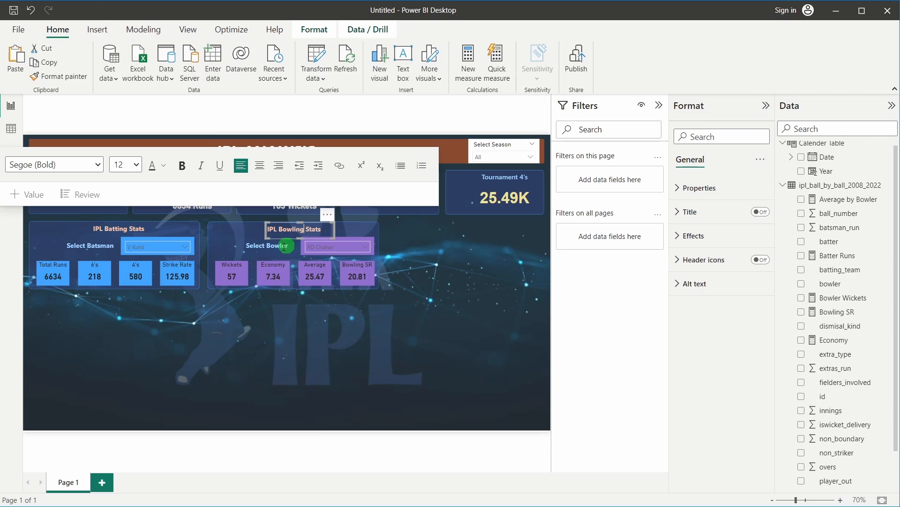
left_click(285, 320)
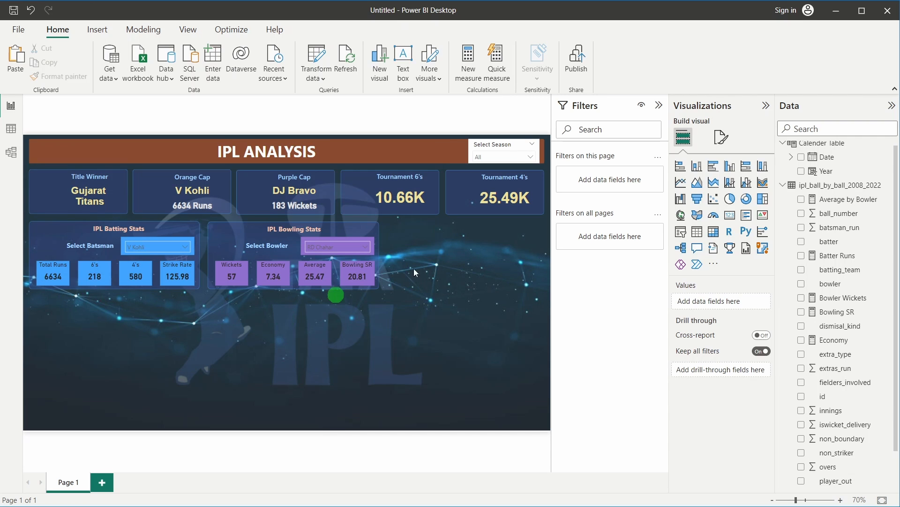
Collapse the Filters and Visualizations panes and filter the dashboard to season 2021.
left_click(659, 105)
left_click(764, 106)
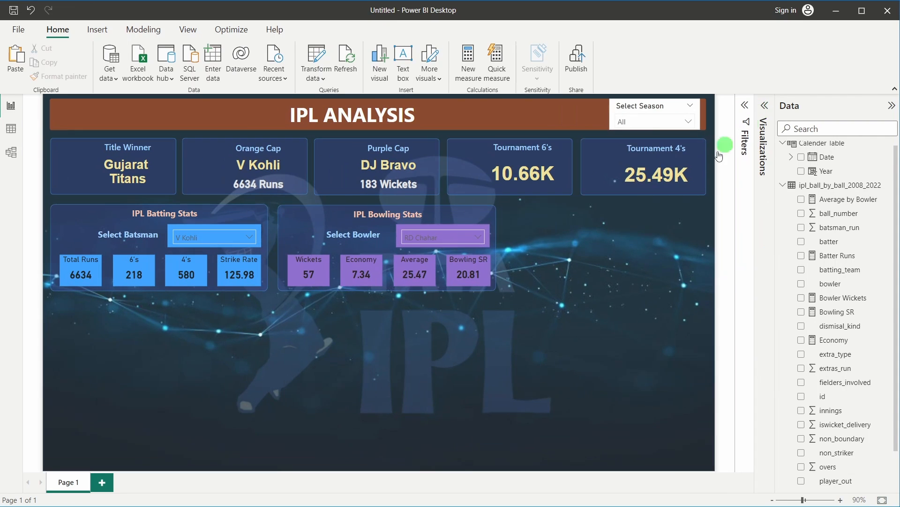
left_click(675, 123)
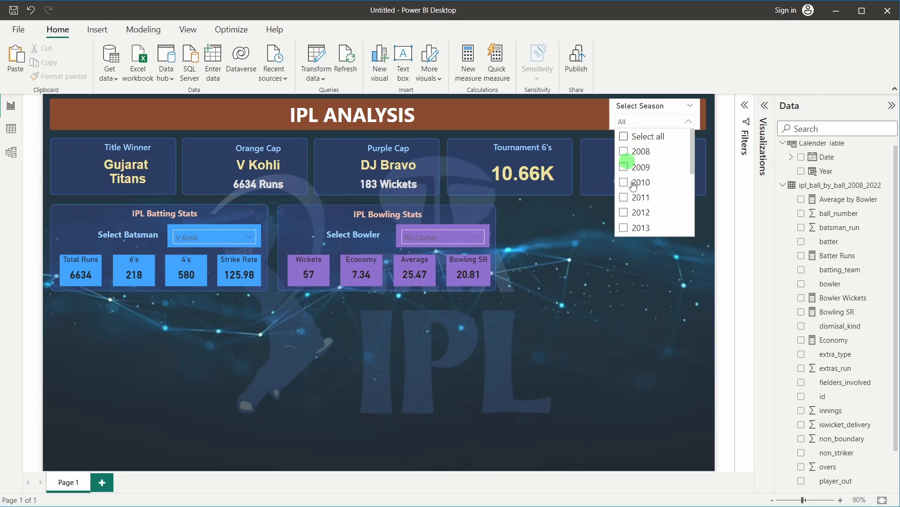
scroll(640, 213, "down", 3)
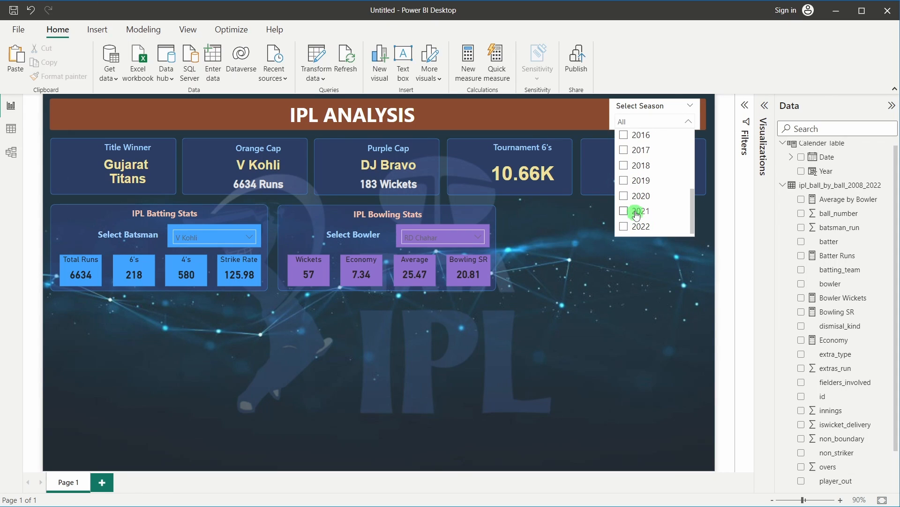
left_click(637, 211)
left_click(477, 351)
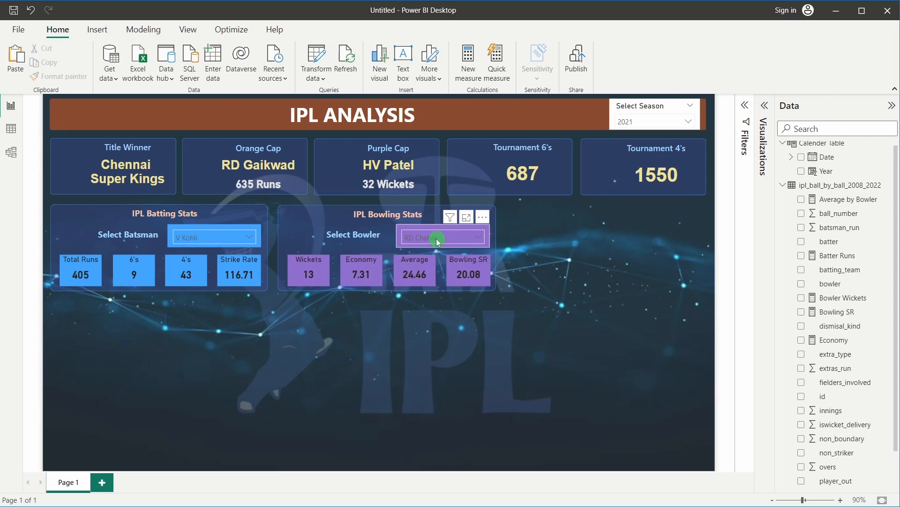
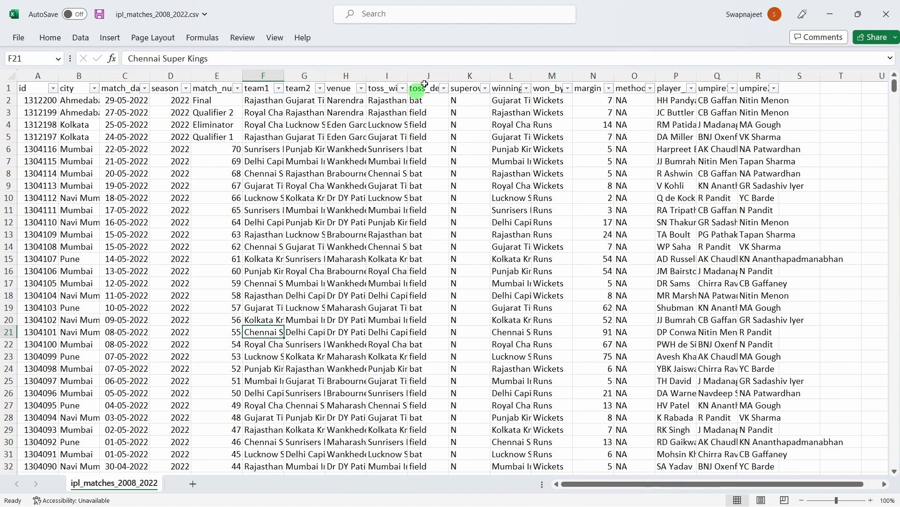
In the ipl_matches_2008_2022.csv file in Excel, widen the toss_decision, toss_winner, team1 and team2 columns.
left_click_drag(449, 75, 467, 75)
left_click(458, 158)
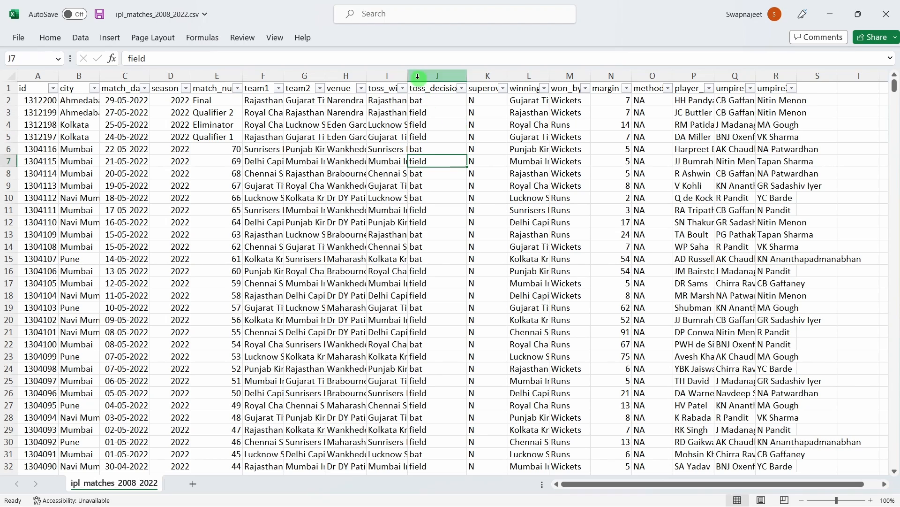
left_click_drag(408, 76, 439, 81)
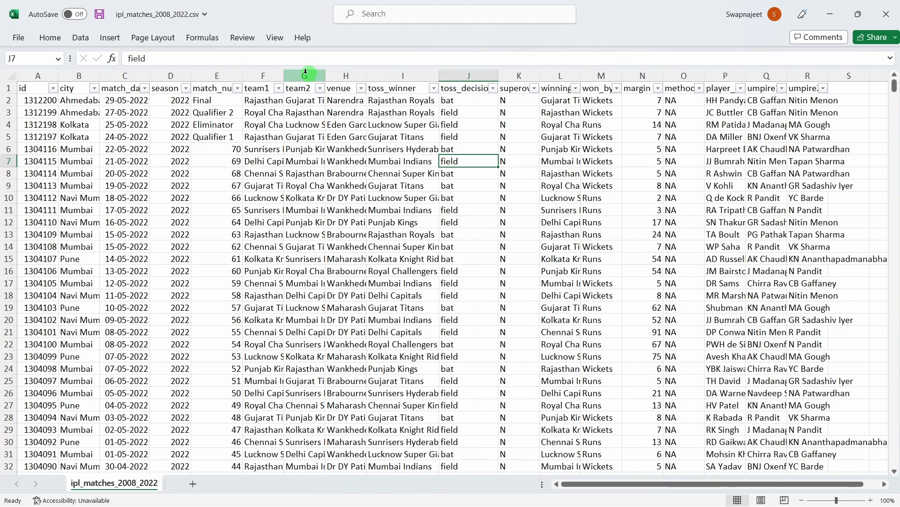
left_click_drag(284, 76, 378, 75)
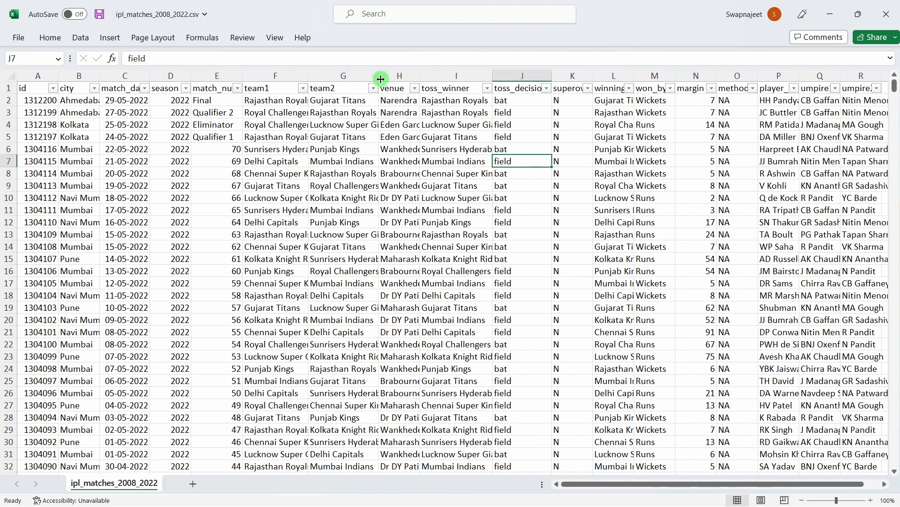
left_click(357, 159)
Examine the teams, toss winner and toss decision of the Final match, and widen the winning_team column.
left_click(279, 102)
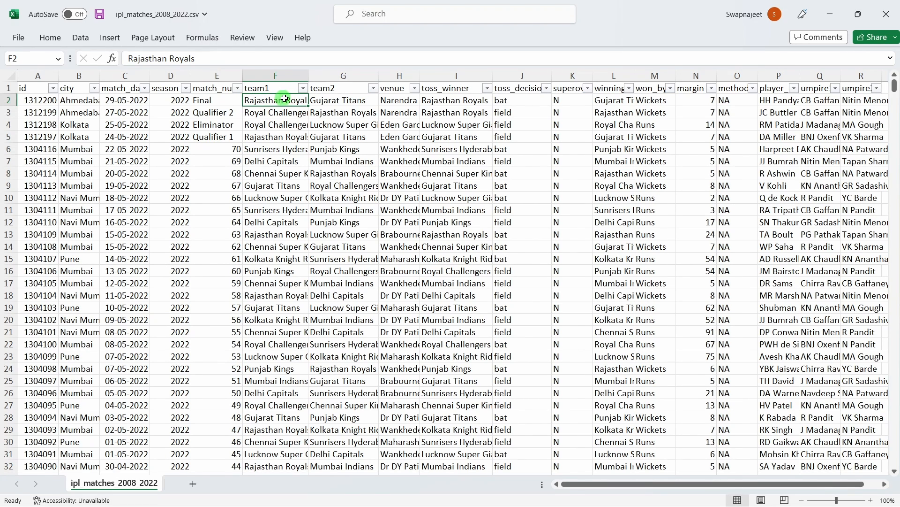
left_click_drag(278, 101, 347, 97)
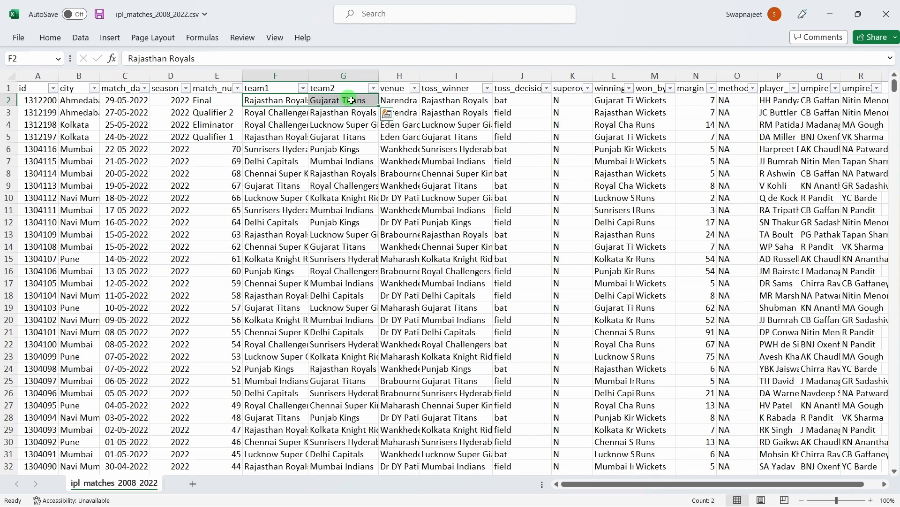
left_click(448, 101)
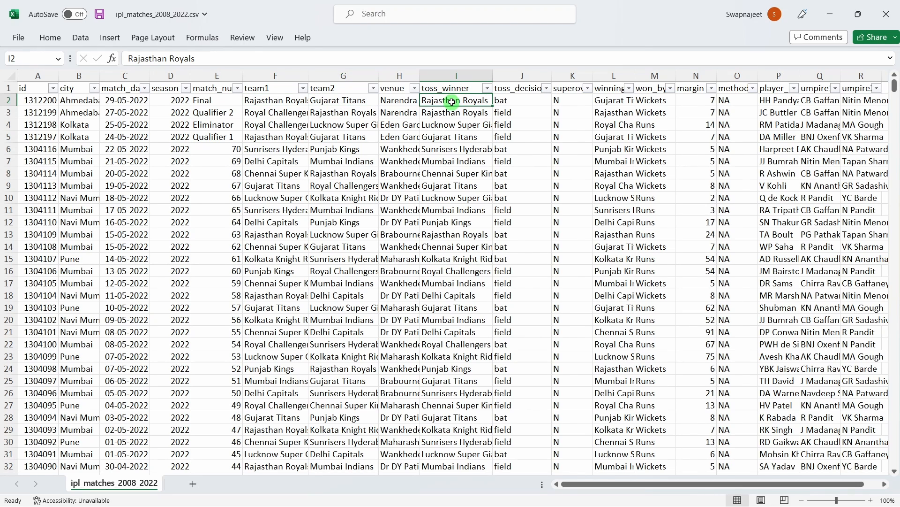
left_click(507, 100)
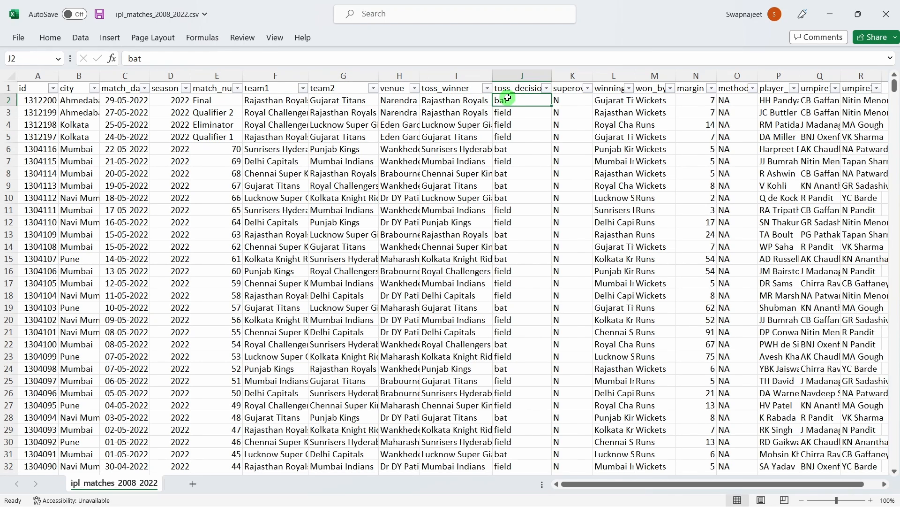
left_click_drag(634, 78, 659, 83)
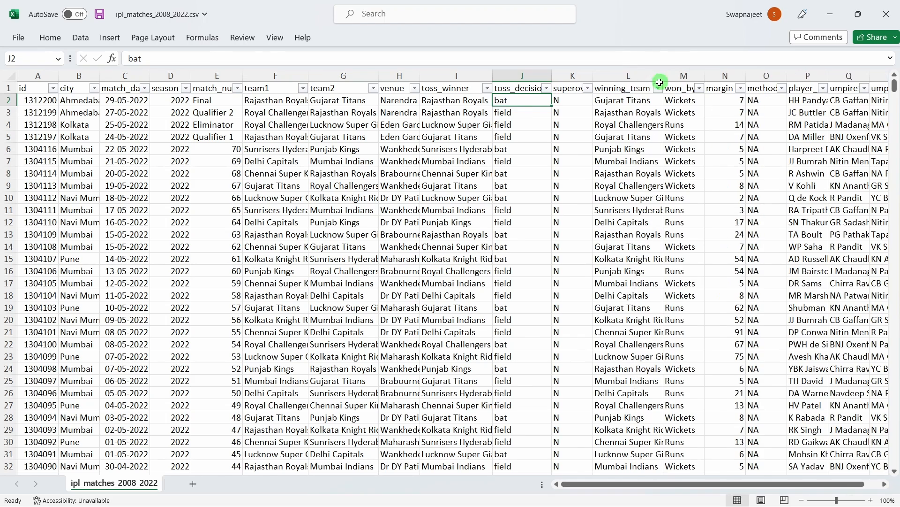
Examine the team, toss winner, toss decision and winning team values of the matches in rows 2, 4 and 7.
left_click(628, 99)
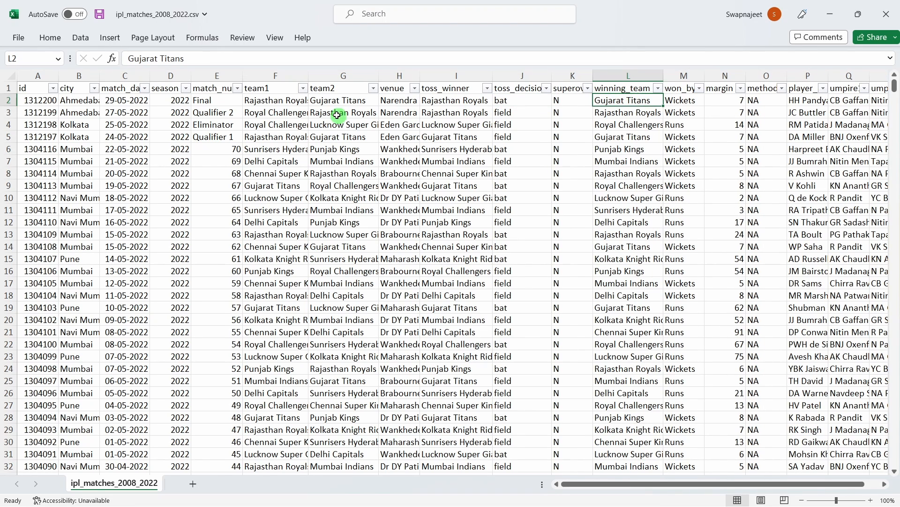
left_click(287, 105)
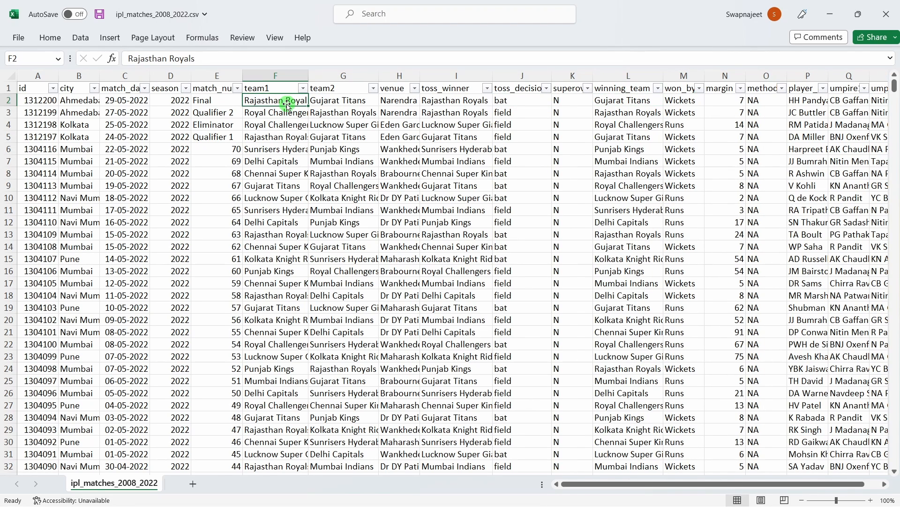
left_click(507, 100)
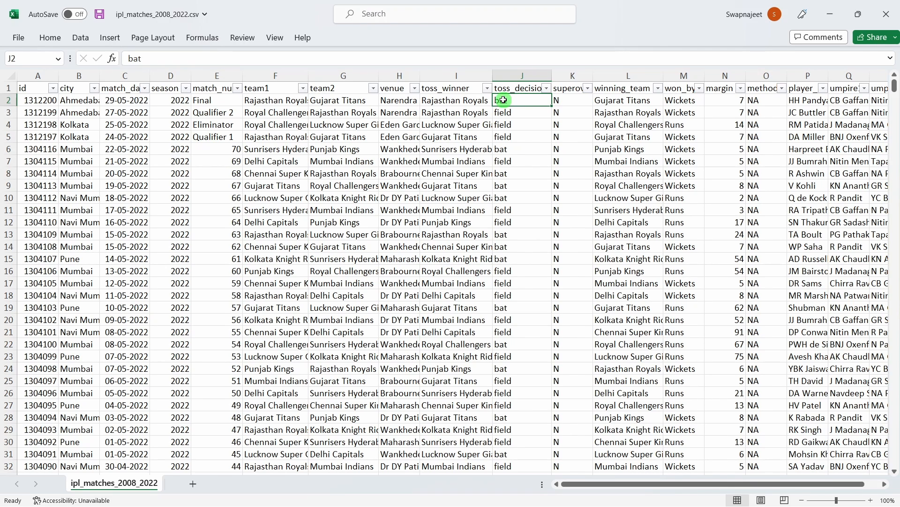
left_click_drag(274, 123, 319, 119)
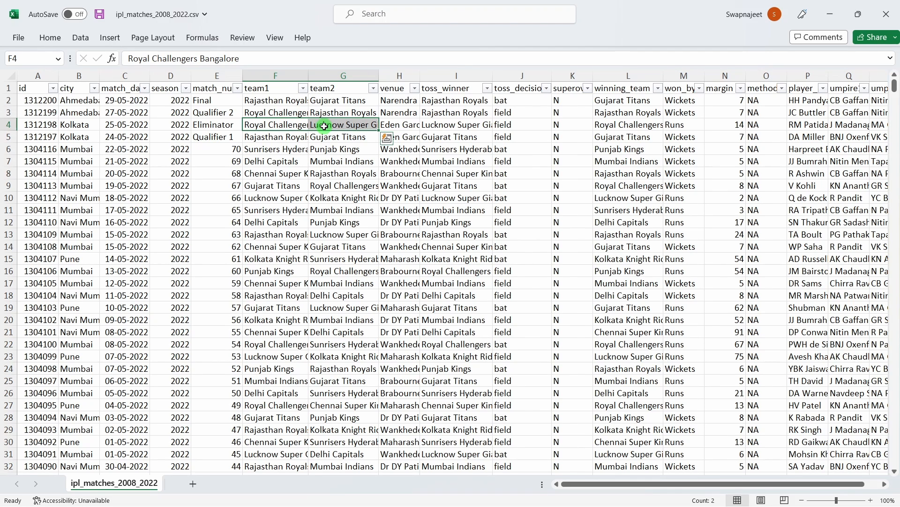
left_click(438, 126)
left_click(610, 124)
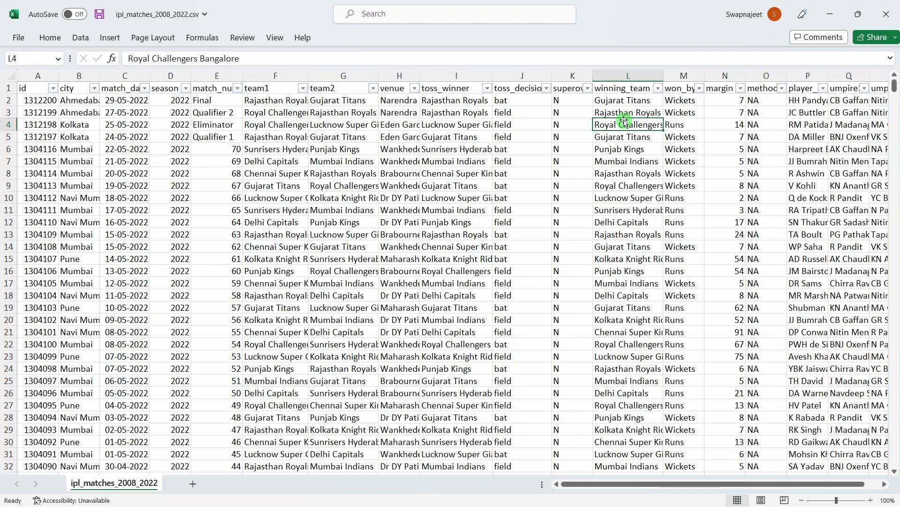
left_click_drag(263, 161, 605, 162)
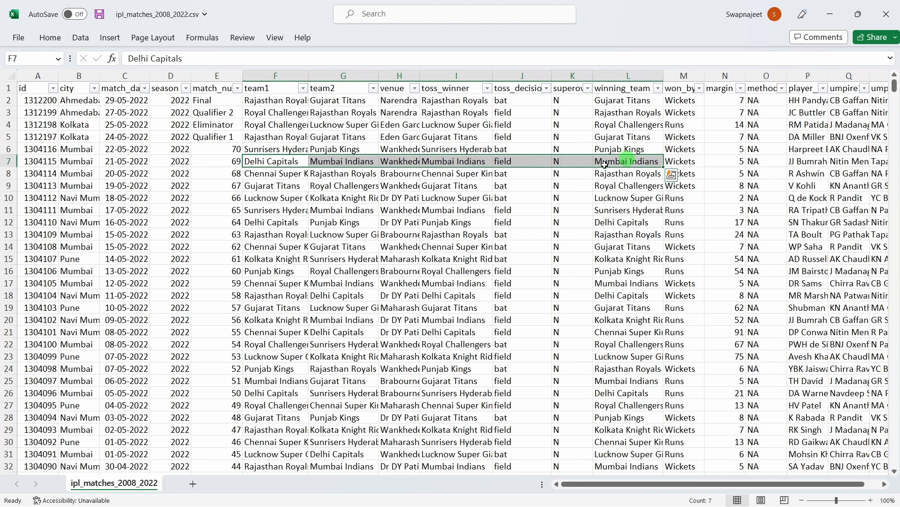
left_click_drag(276, 161, 628, 158)
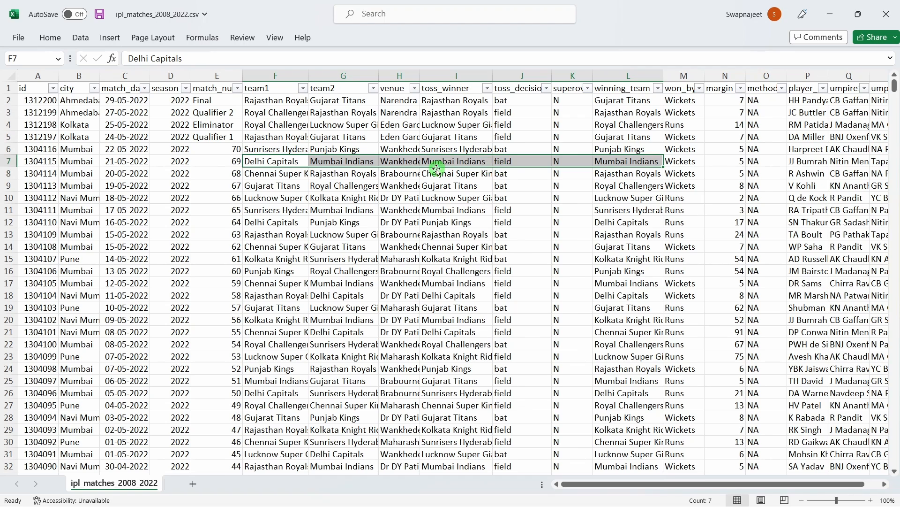
left_click(348, 162)
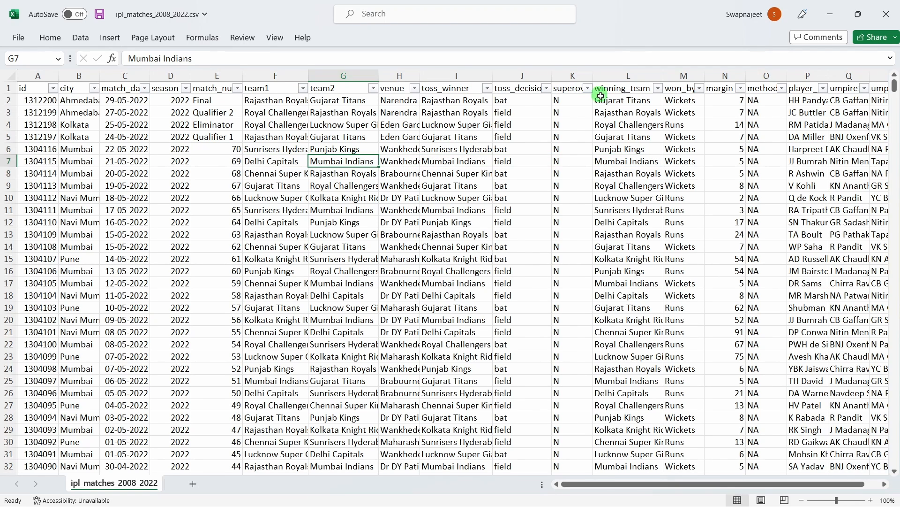
left_click(610, 160)
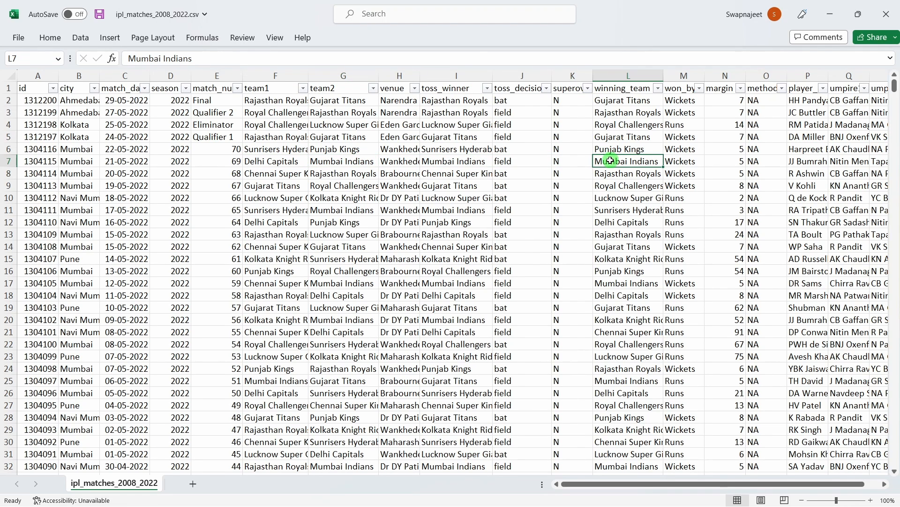
left_click(508, 160)
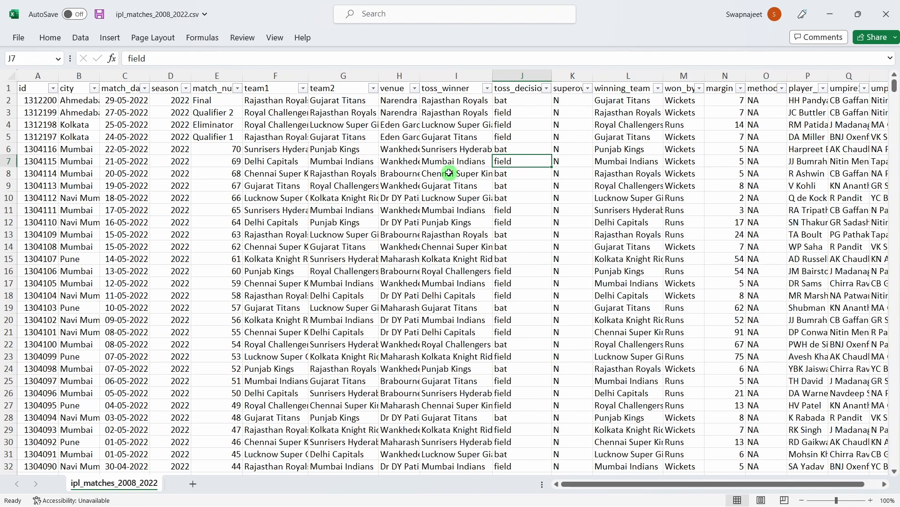
left_click(346, 161)
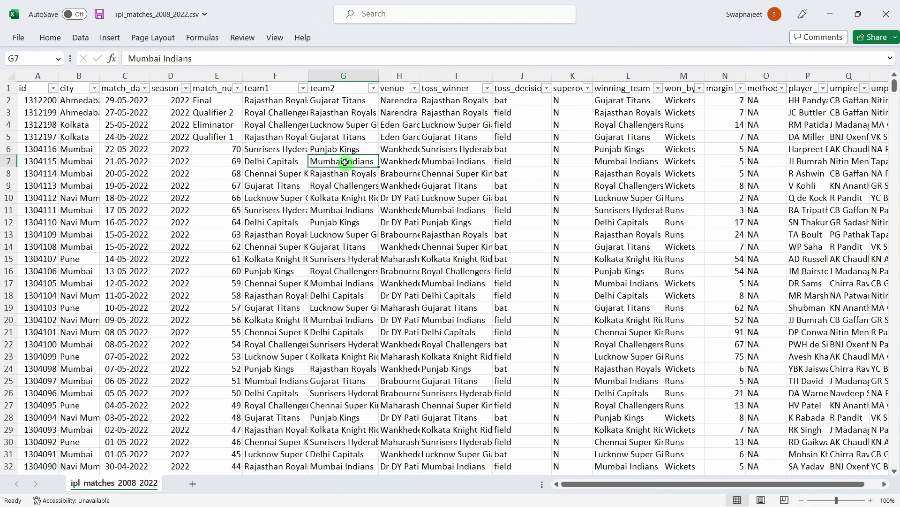
left_click(479, 160)
left_click(613, 158)
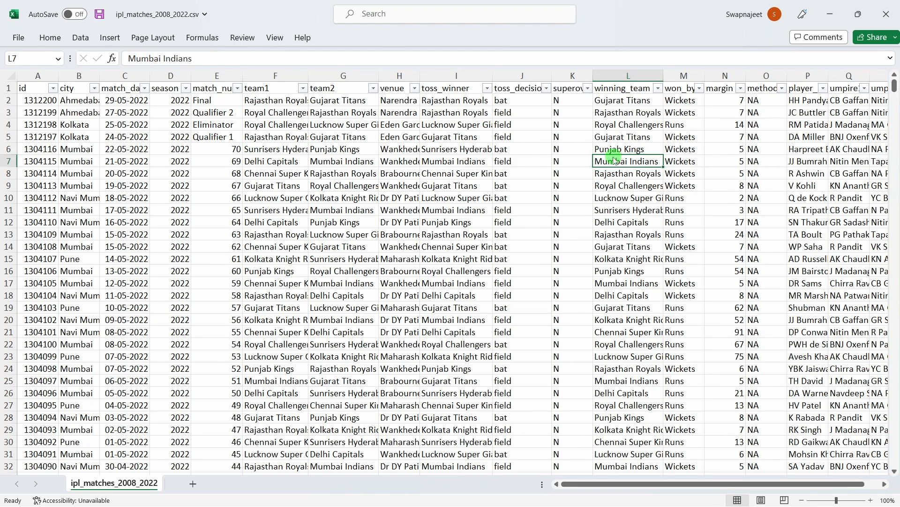
Switch to Power BI Desktop, duplicate the Bowling Stats background shape and fit the copy into the free space beside that panel.
key("alt+Tab")
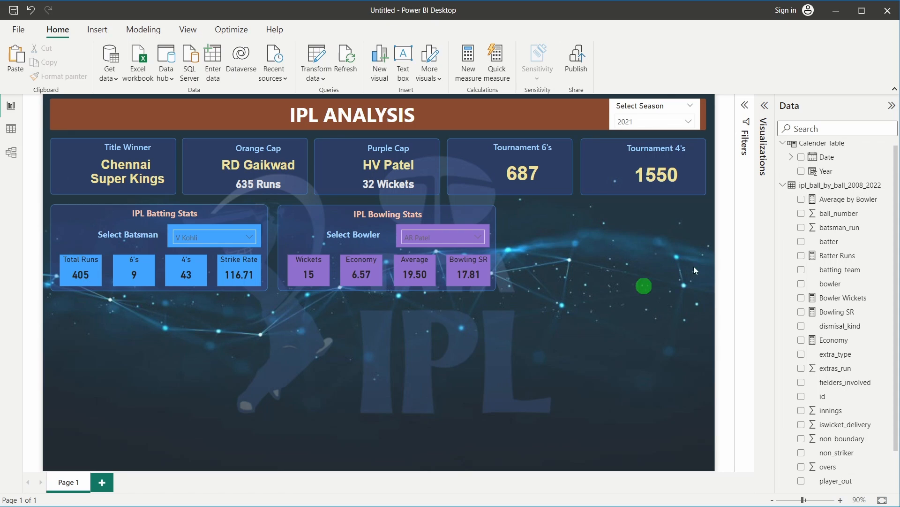
left_click(288, 208)
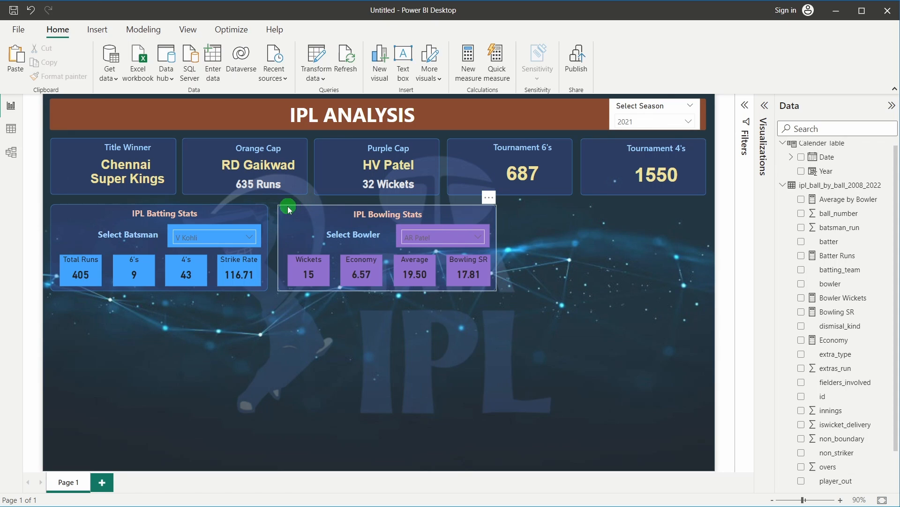
key("ctrl+v")
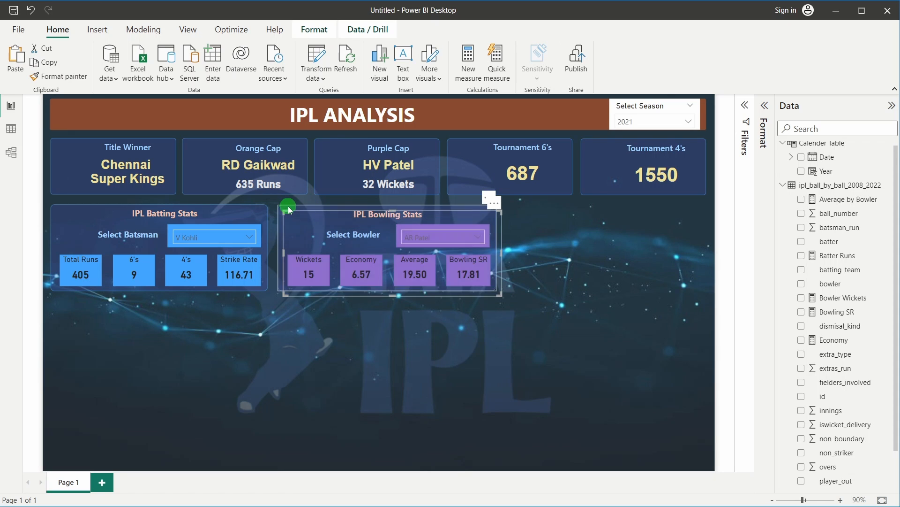
left_click_drag(290, 214, 495, 209)
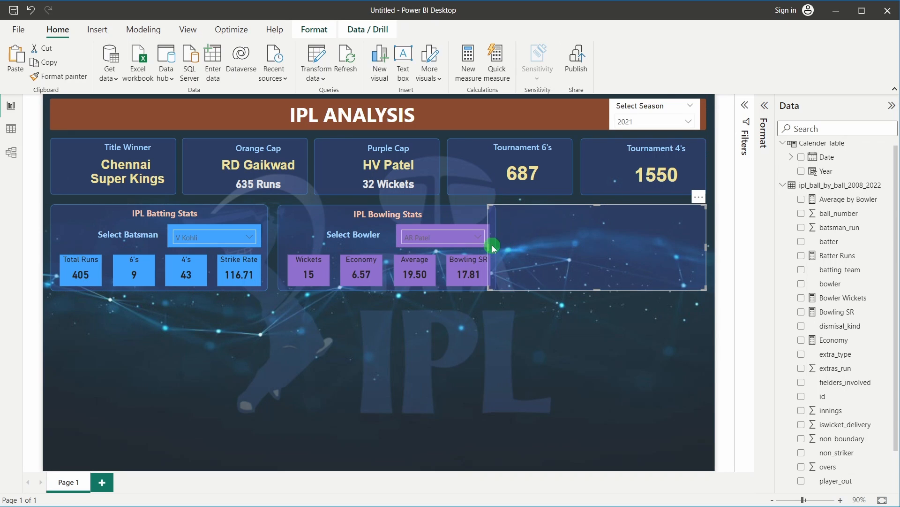
left_click_drag(487, 246, 505, 246)
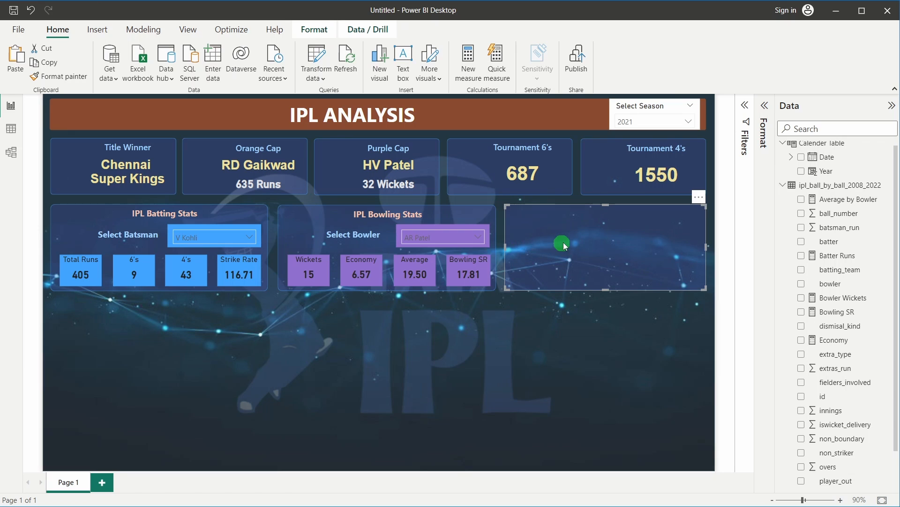
left_click_drag(565, 245, 568, 246)
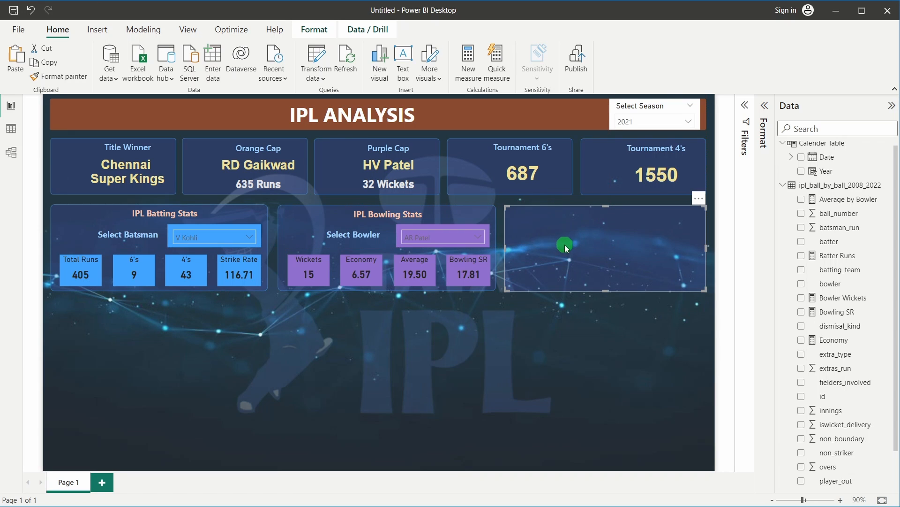
Set the new background shape's height to 228.
left_click(766, 114)
left_click(722, 159)
left_click(724, 188)
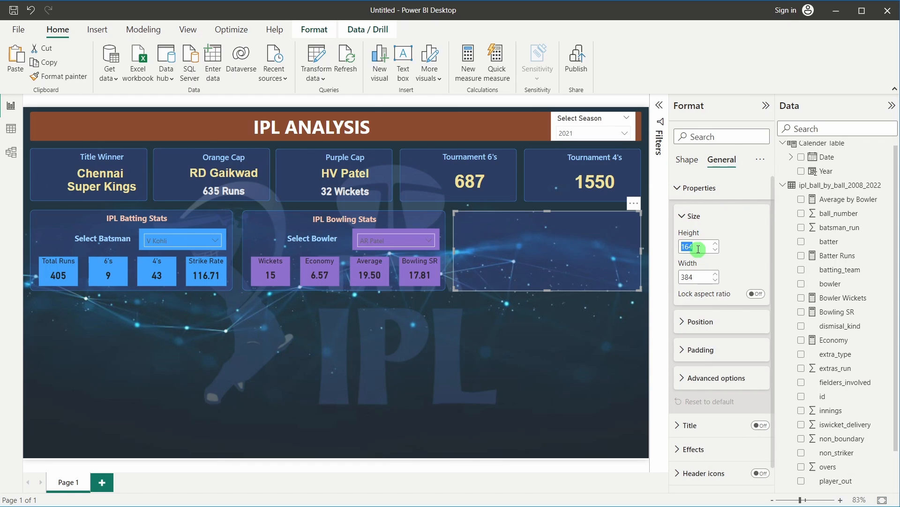
type("162")
key("Up")
double_click(698, 247)
type("228")
left_click(521, 361)
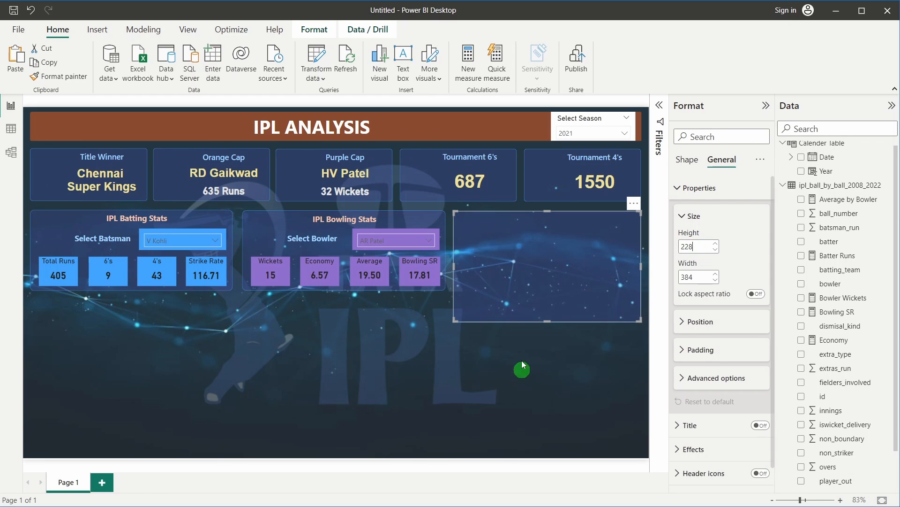
Fine-tune the new background shape's position so it lines up with the Tournament 4's card and the Bowling Stats panel.
left_click(513, 295)
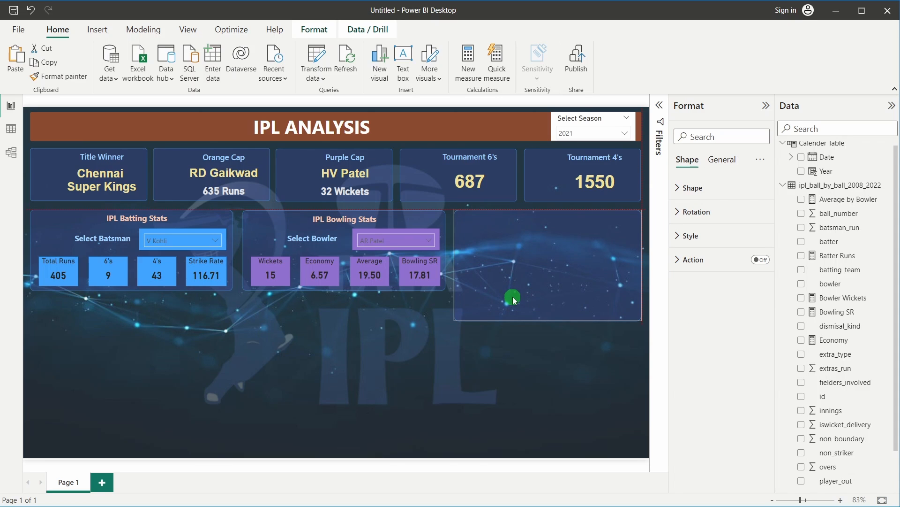
left_click(514, 389)
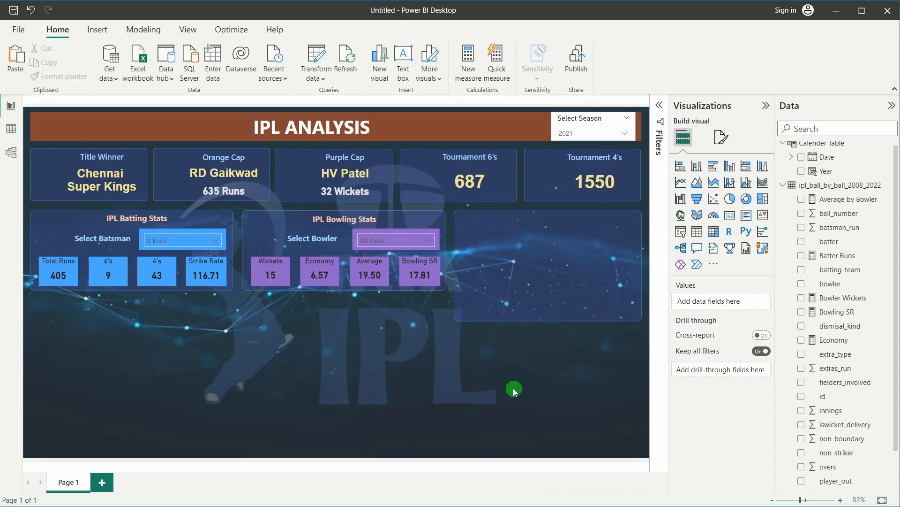
left_click(521, 313)
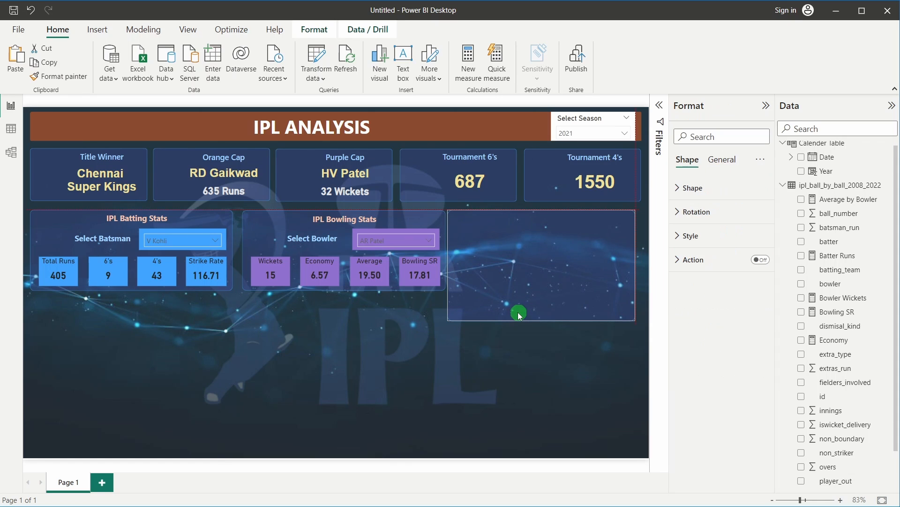
left_click(510, 409)
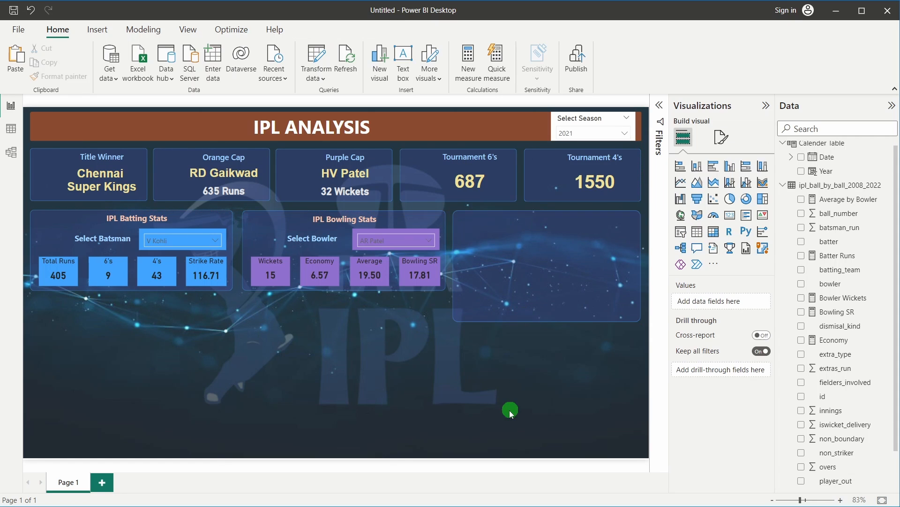
Add an empty donut chart to the report page and move it over the new background shape.
left_click(746, 199)
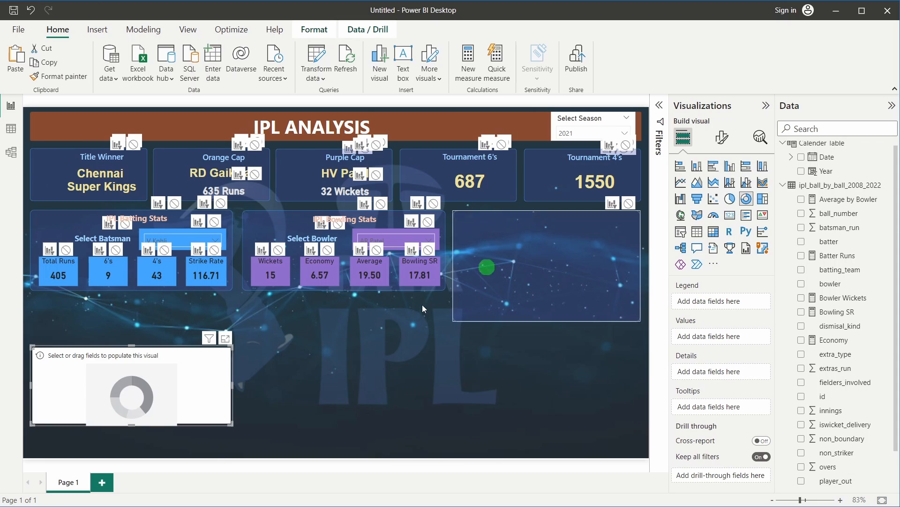
left_click_drag(176, 355, 582, 290)
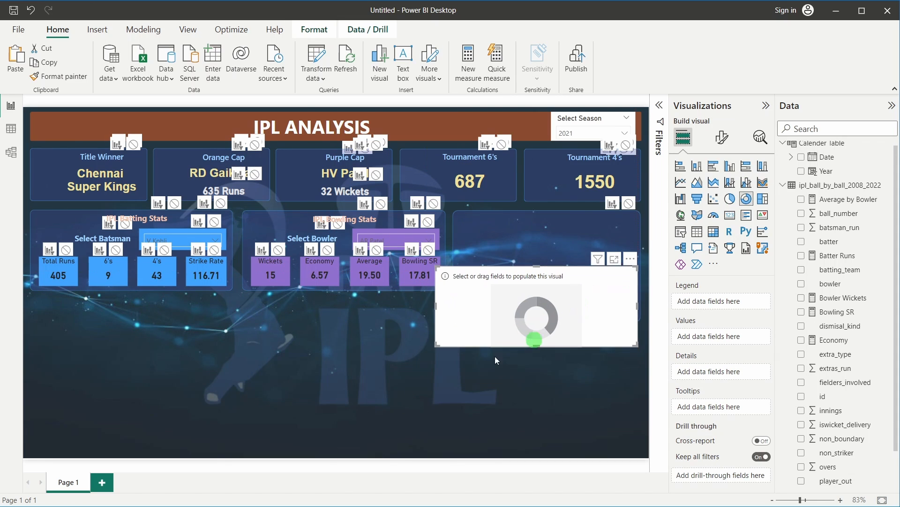
left_click(246, 373)
Set the Select Batsman and Select Bowler slicers' interactions with the donut chart to None.
left_click(158, 229)
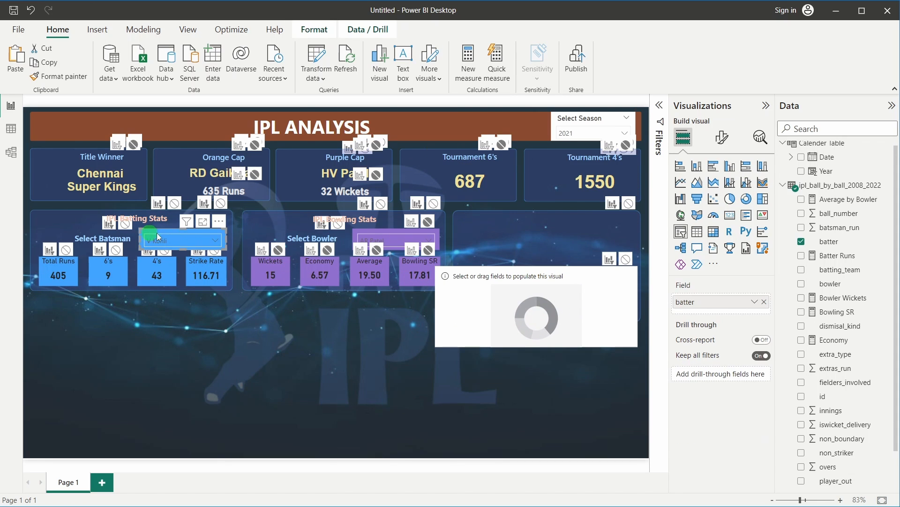
left_click(626, 259)
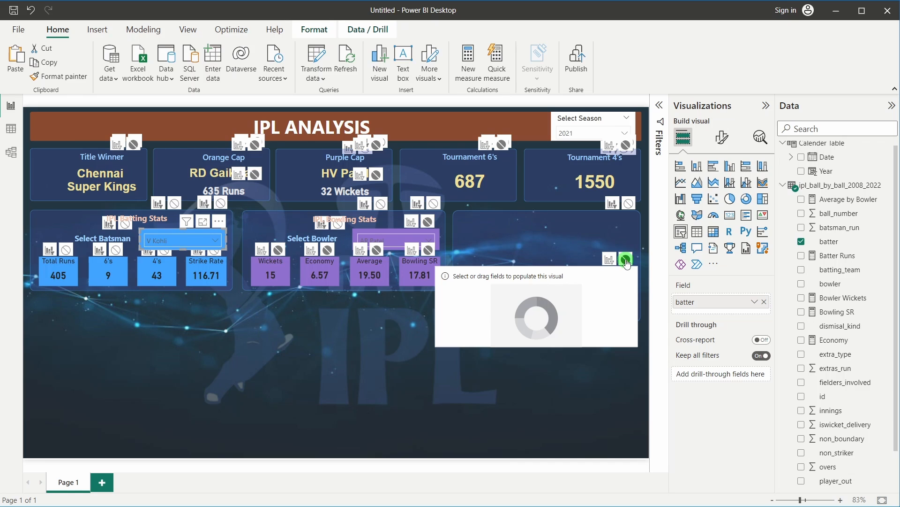
left_click(356, 234)
left_click(533, 245)
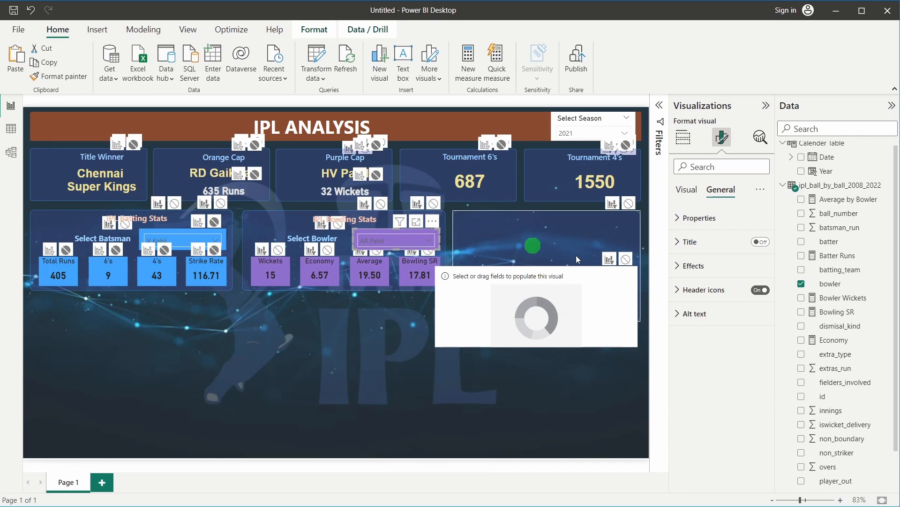
left_click(476, 412)
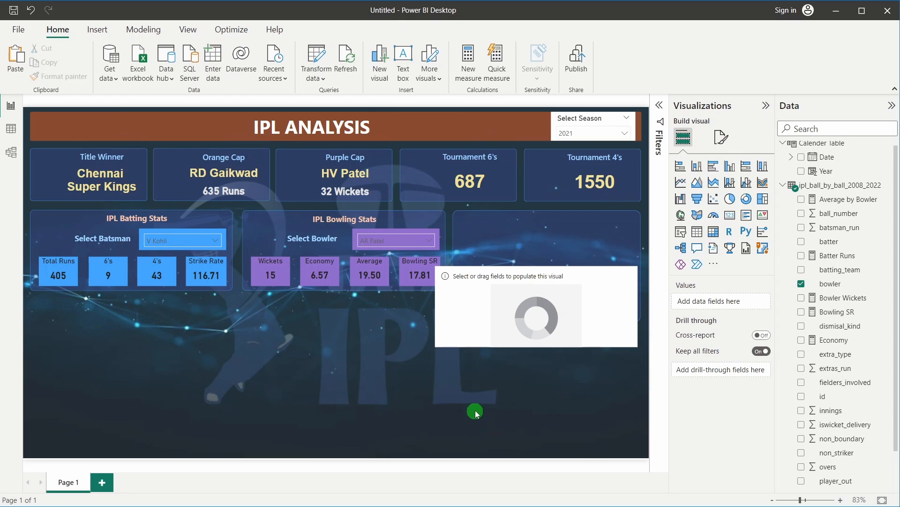
Check how the donut chart and the Select Season slicer interact with the other visuals.
left_click(516, 328)
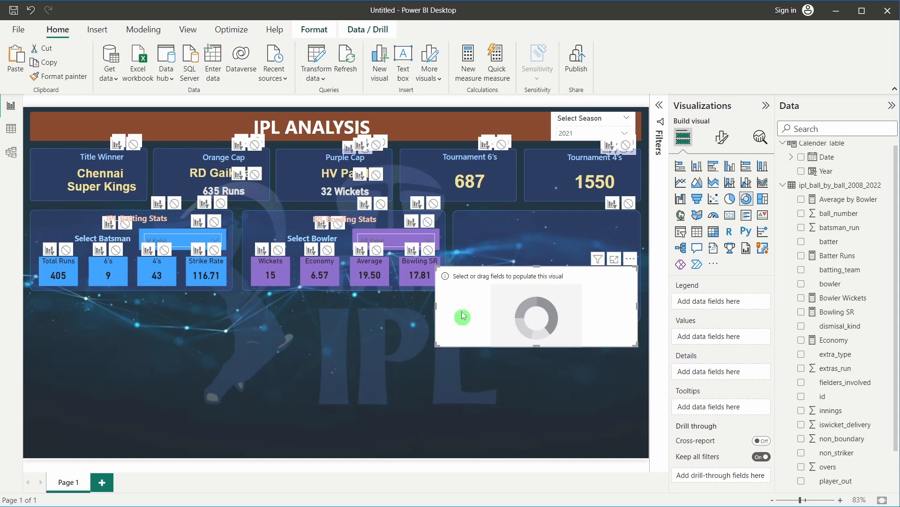
left_click(567, 119)
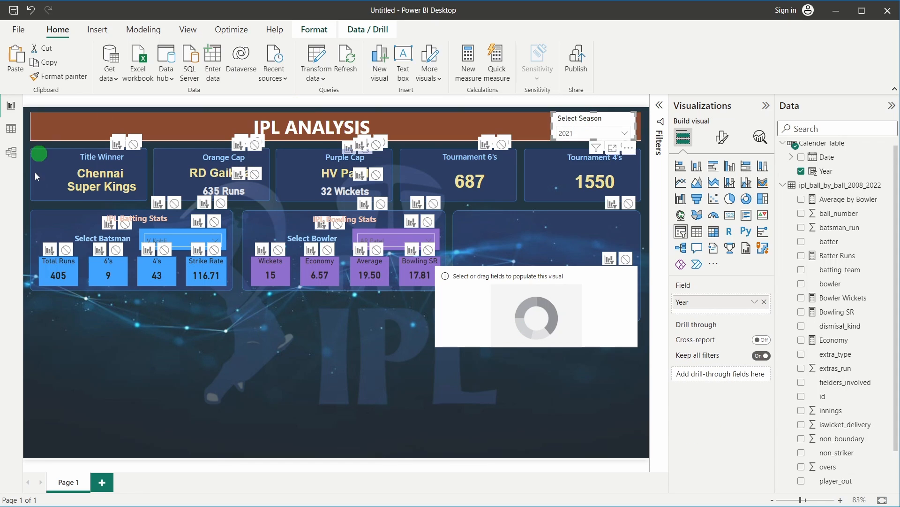
left_click(340, 318)
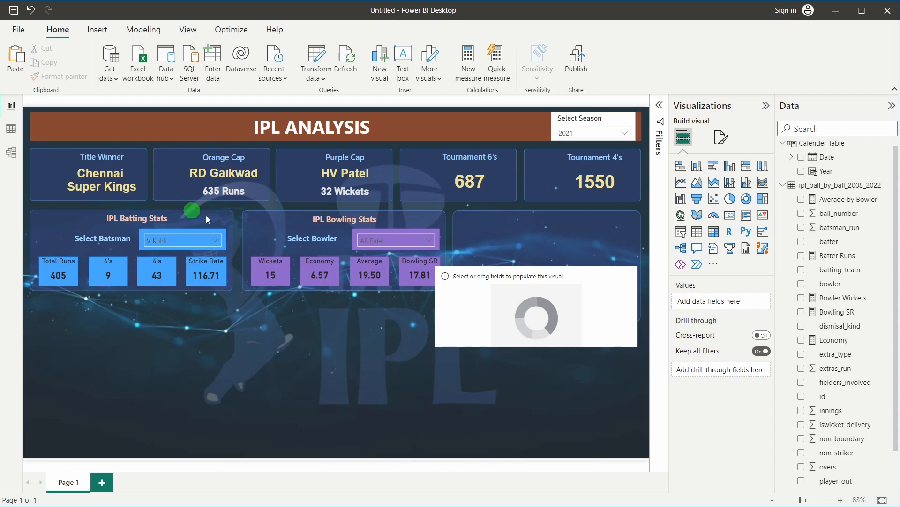
left_click(363, 201)
Move the donut chart up so its lower edge meets the bottom of the new background shape.
left_click(559, 291)
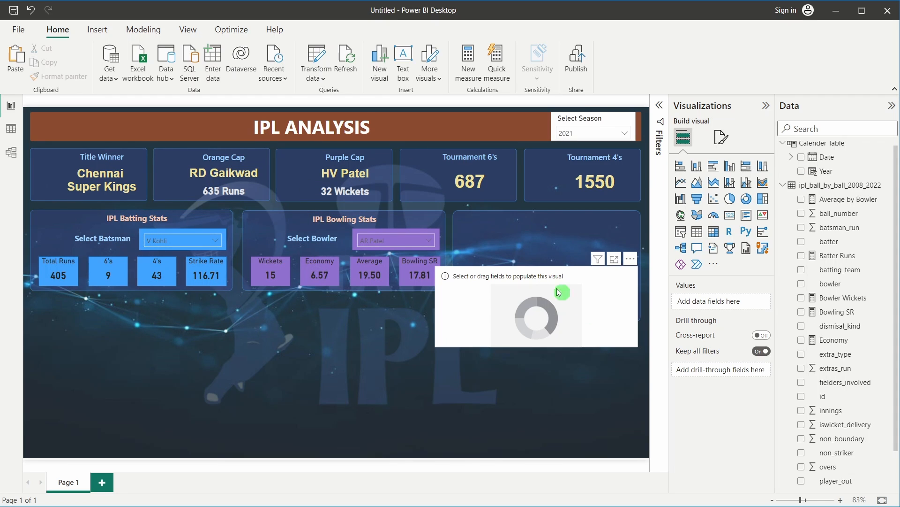
left_click(557, 267)
left_click_drag(554, 281, 564, 255)
left_click(422, 397)
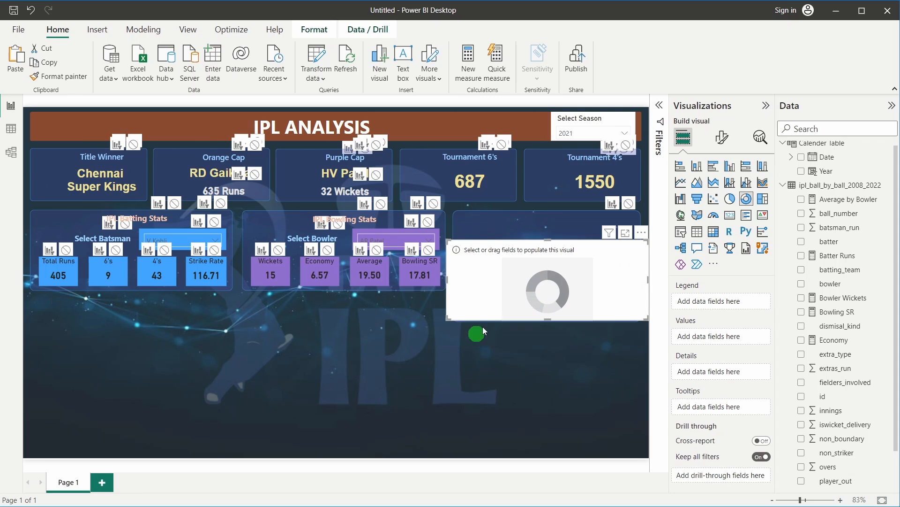
Move the empty donut chart down and slightly left so it overlaps only the lower part of the new background shape.
left_click_drag(512, 265, 492, 316)
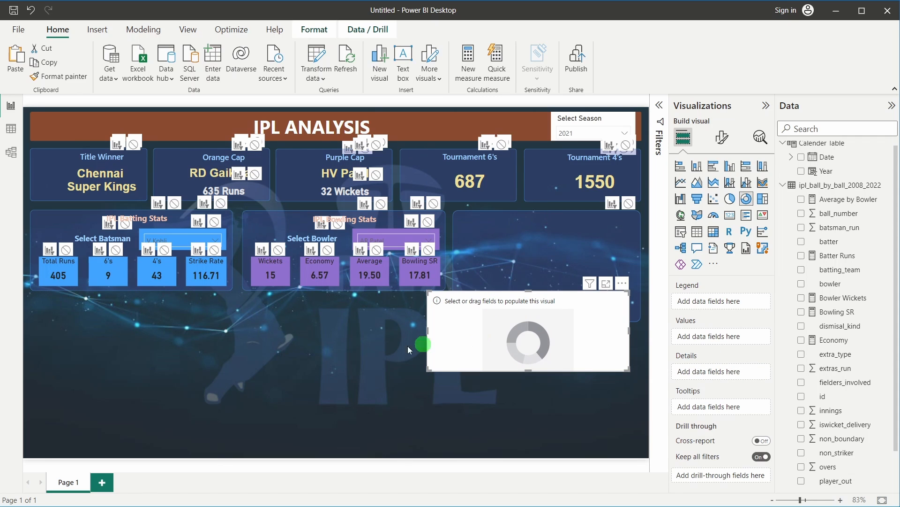
left_click(374, 352)
right_click(829, 185)
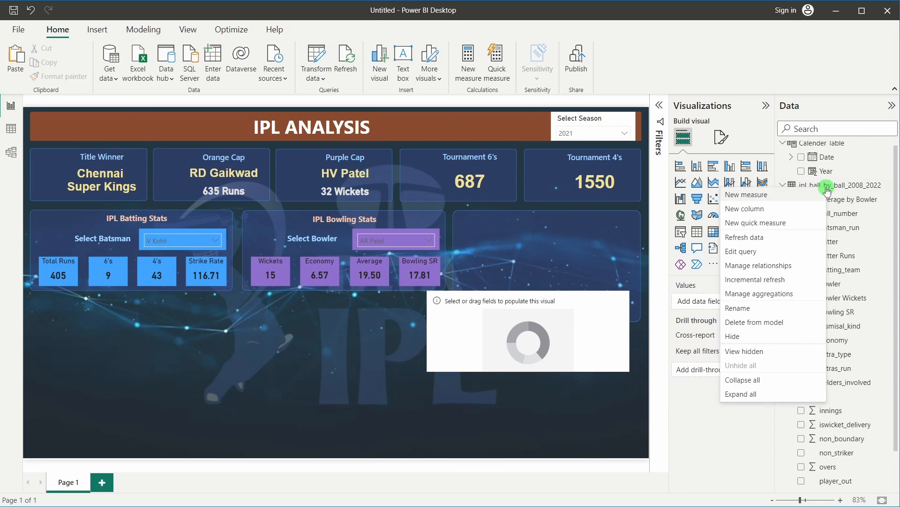
left_click(766, 195)
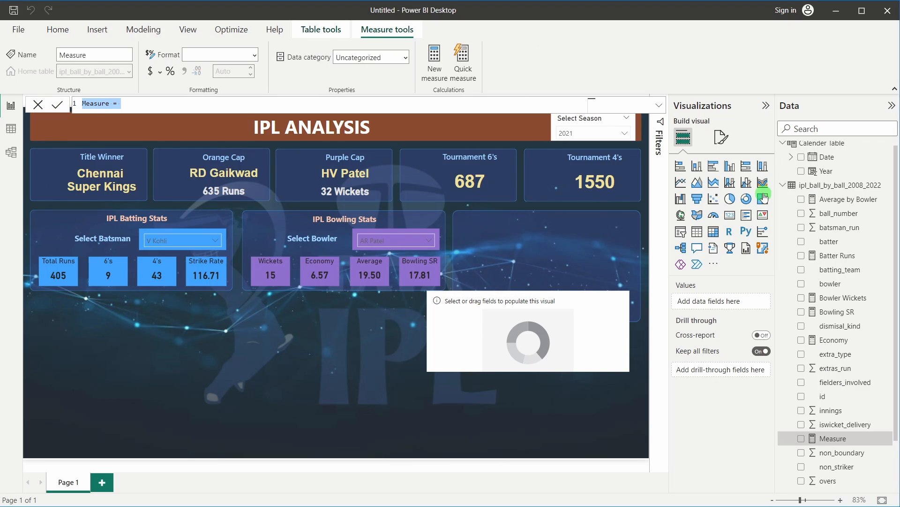
double_click(91, 104)
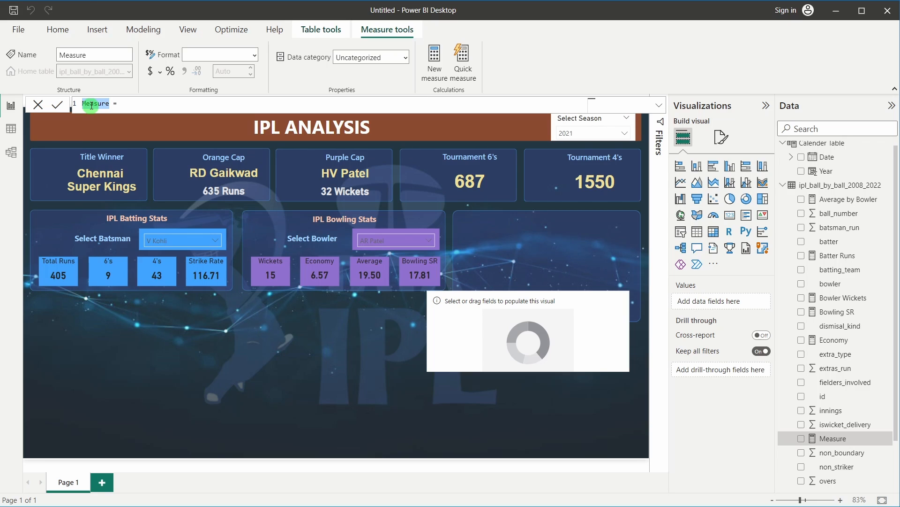
type("Matches won on toss decision")
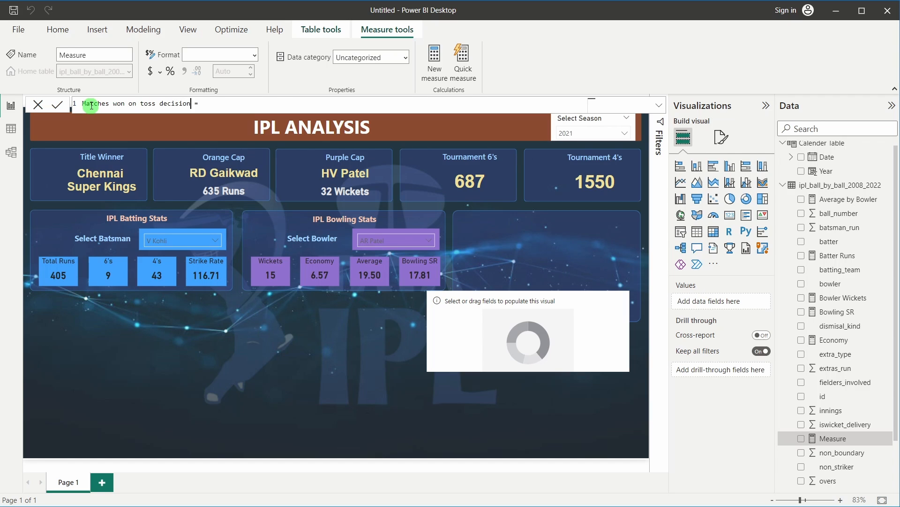
left_click(243, 107)
type("CALCULATE(")
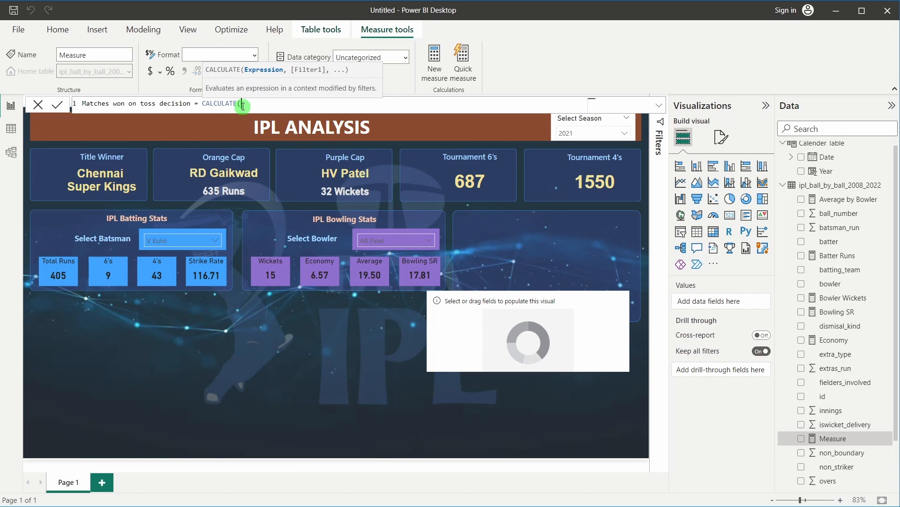
type("coun")
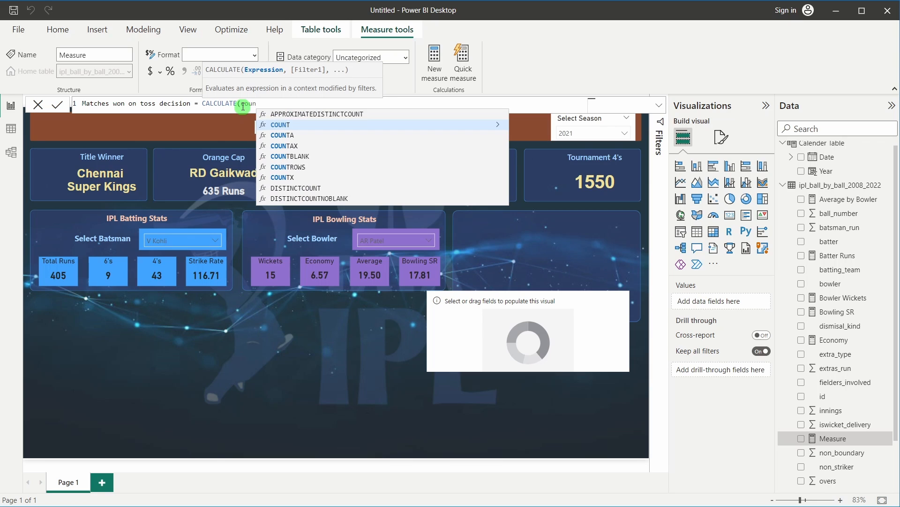
type("r")
key("BackSpace")
type("tr")
key("Tab")
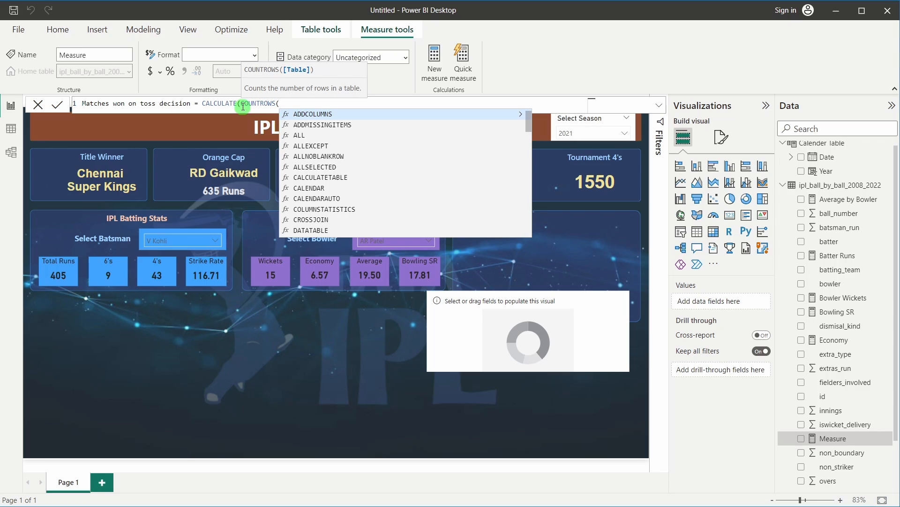
type("ipl")
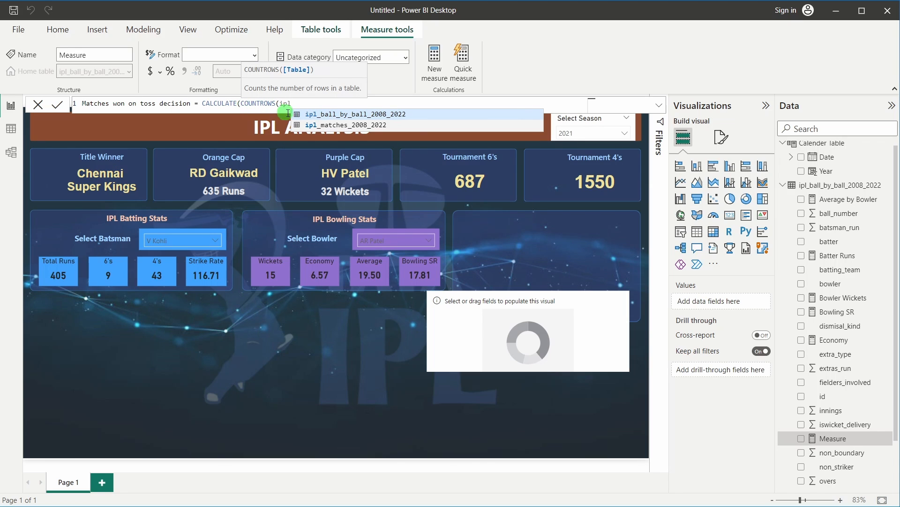
left_click(327, 125)
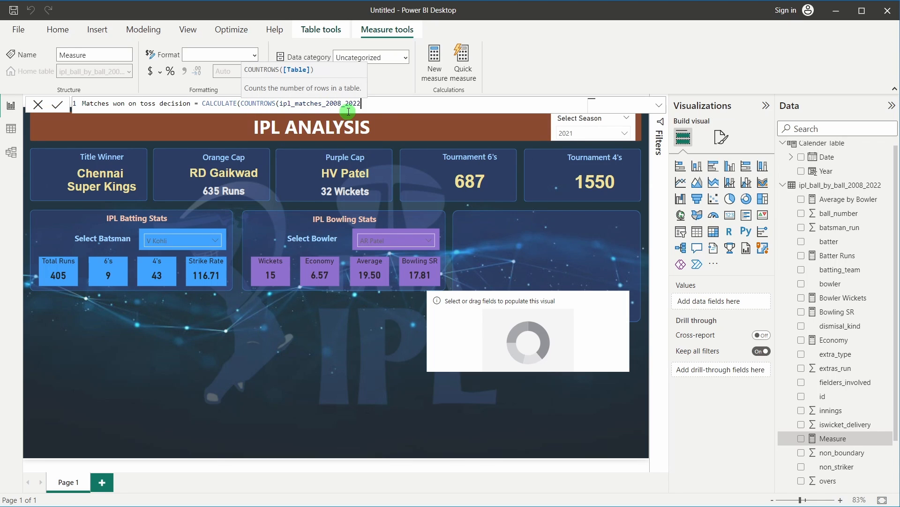
left_click(36, 105)
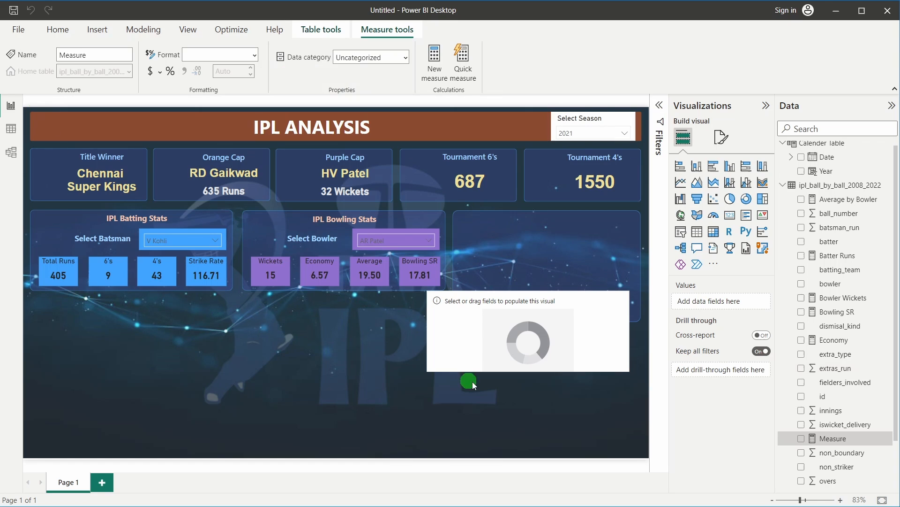
Create a new measure in the ipl_matches_2008_2022 table named "Matches Win on toss decision".
left_click(783, 185)
left_click(820, 205)
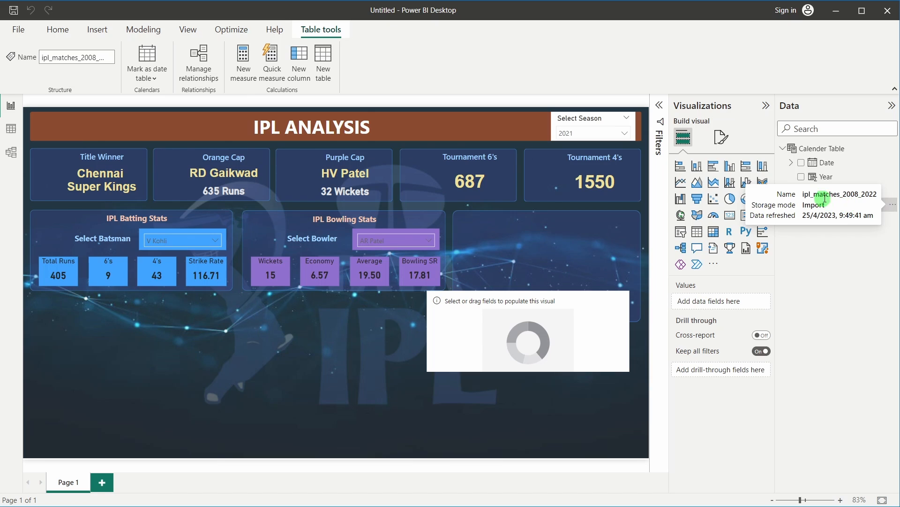
left_click(831, 191)
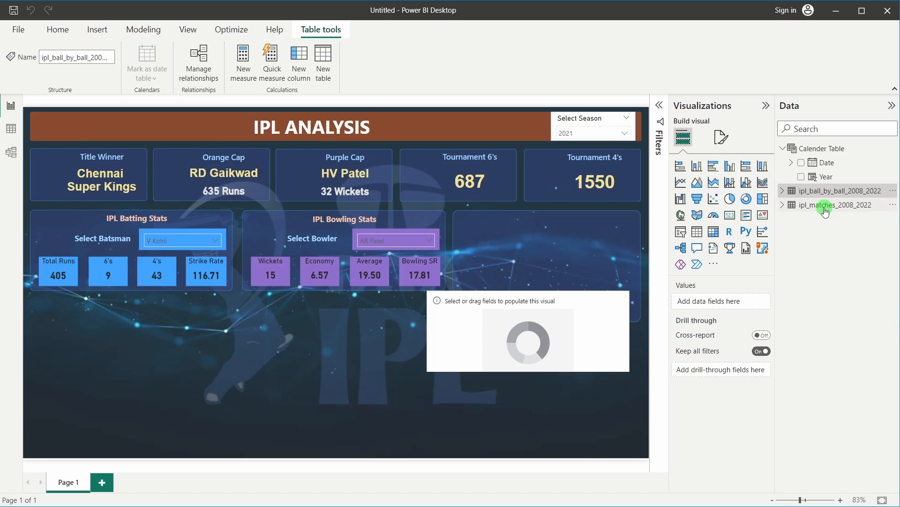
left_click(825, 206)
right_click(822, 209)
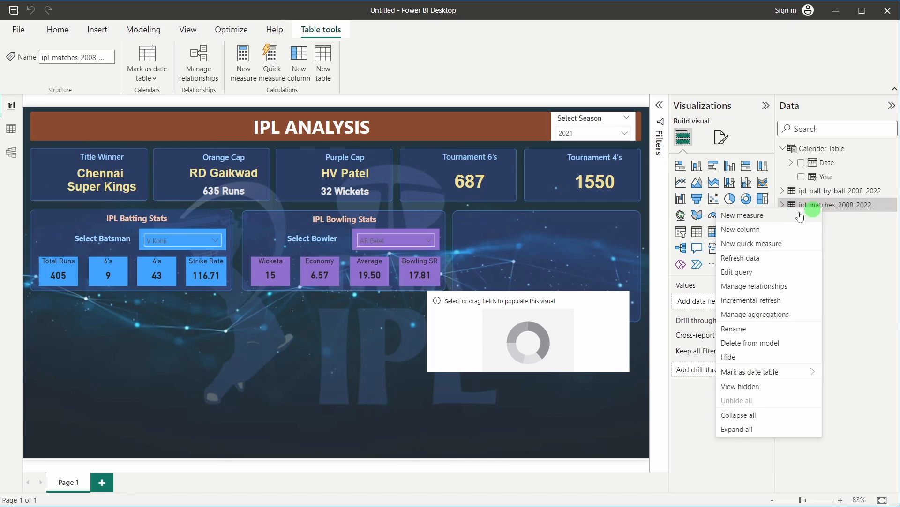
left_click(757, 218)
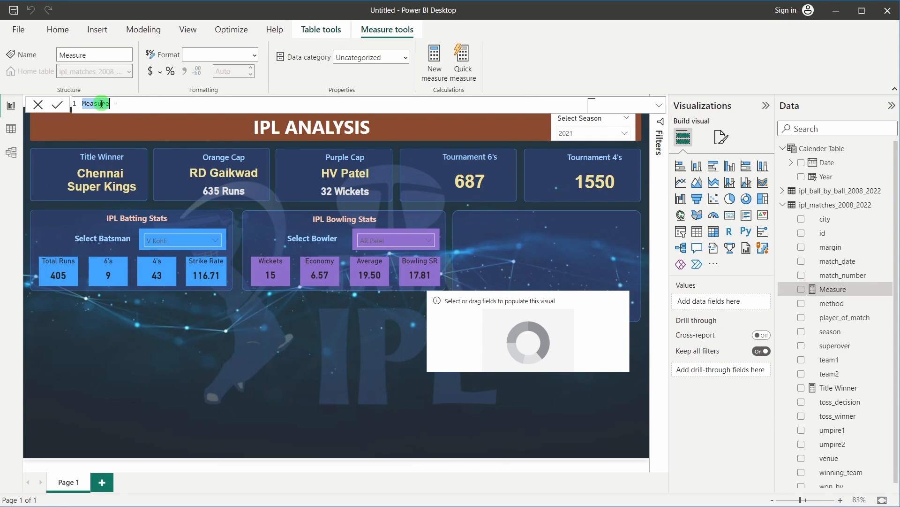
type("Matches Win on toss decision")
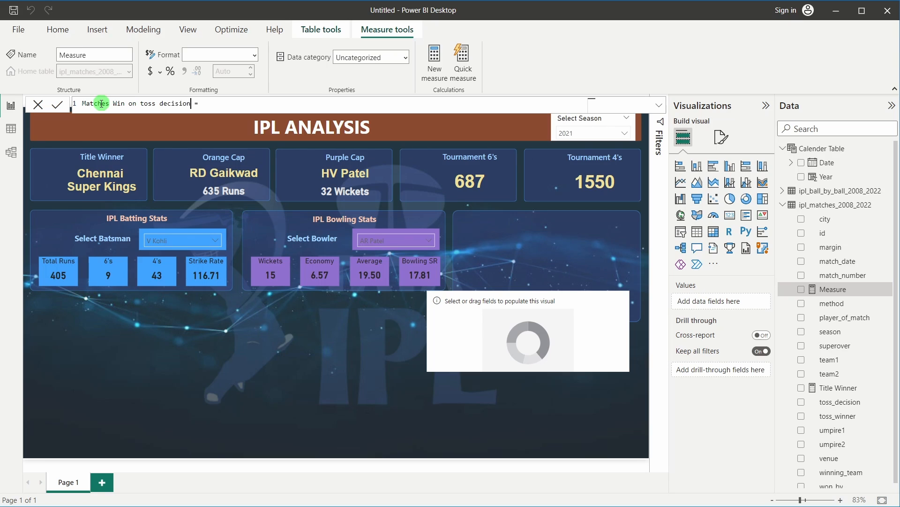
Begin the measure's formula with CALCULATE(COUNTROWS(ipl_matches_2008_2022) as the expression.
left_click(214, 103)
type("CALCULATE(")
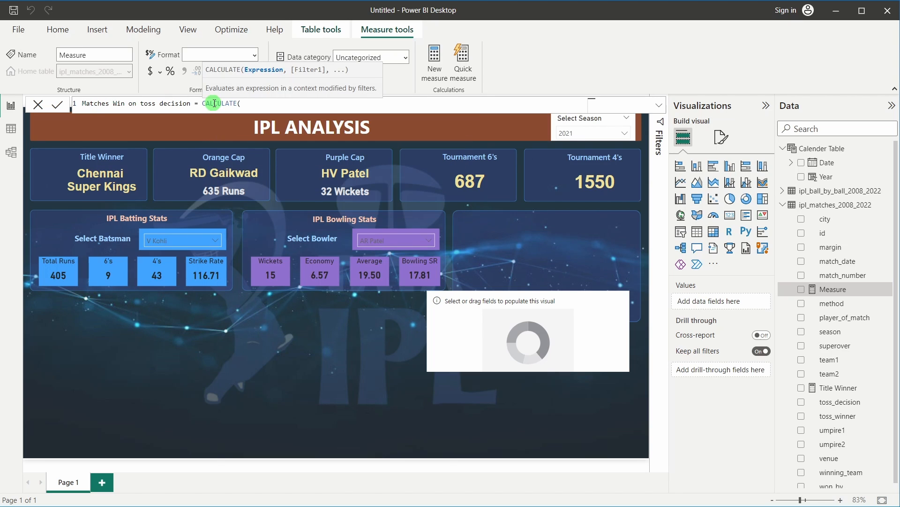
type("countr")
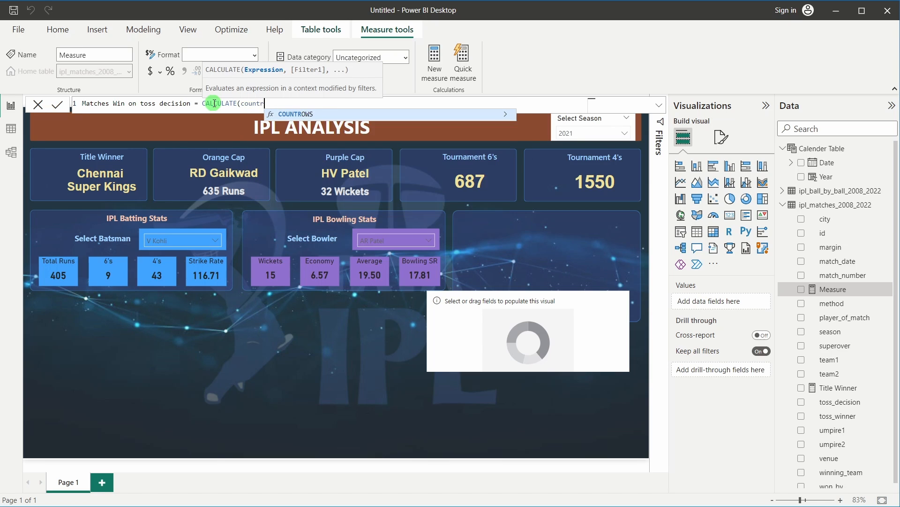
key("Tab")
type("t")
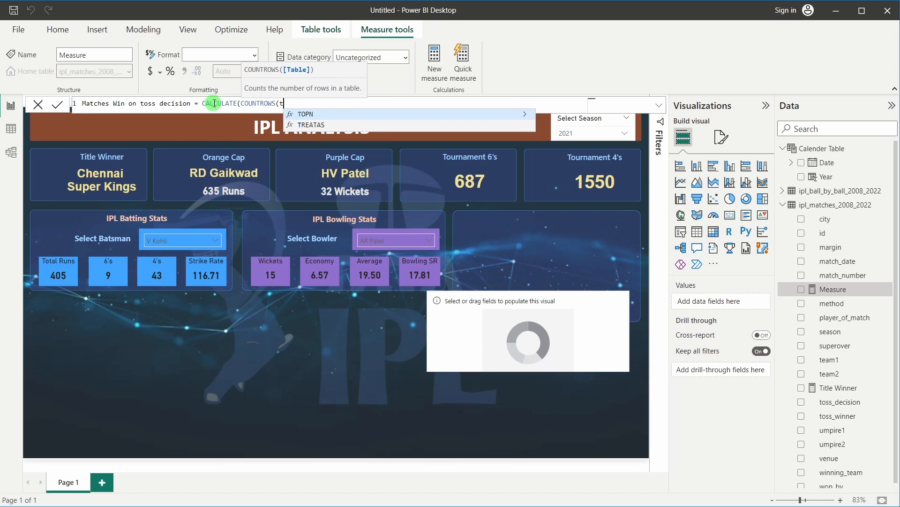
type("i")
key("BackSpace")
key("BackSpace")
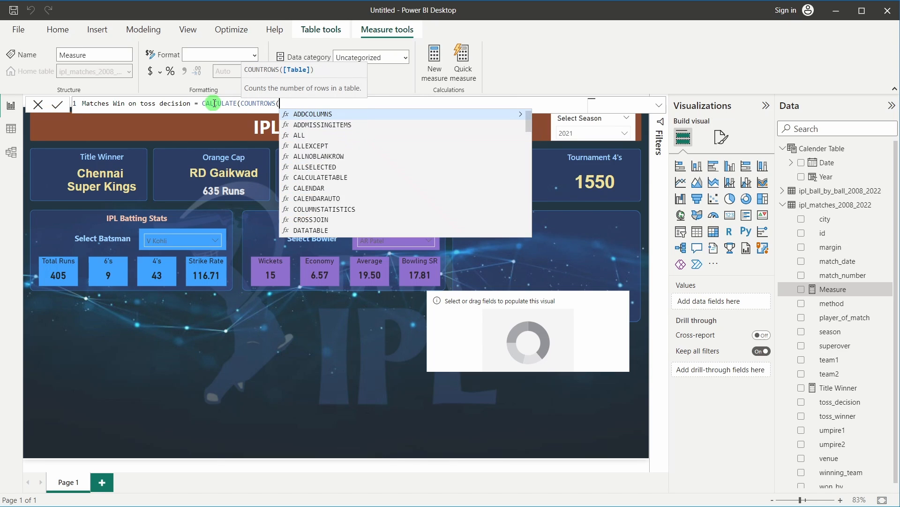
type("ipl")
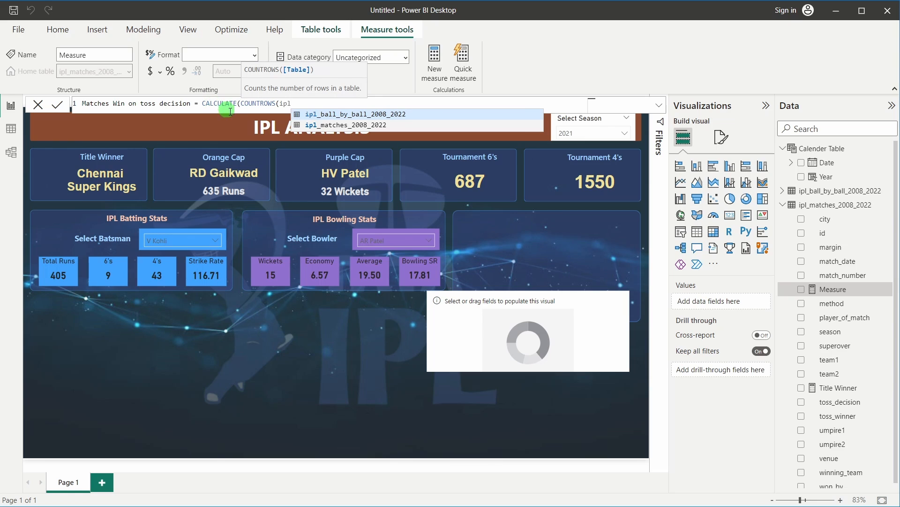
left_click(358, 126)
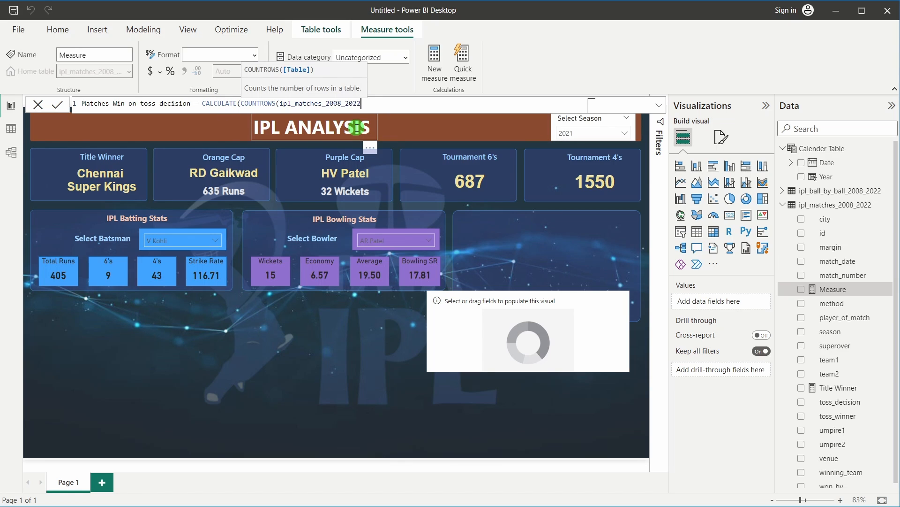
type(")")
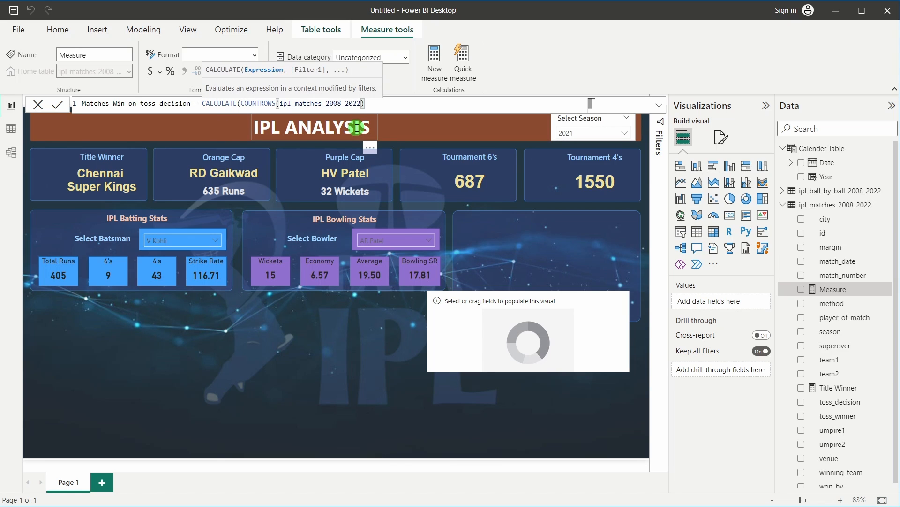
Add the filter ipl_matches_2008_2022[toss_winner] = ipl_matches_2008_2022[winning_team] to the CALCULATE formula, close it and commit the measure.
type(", ")
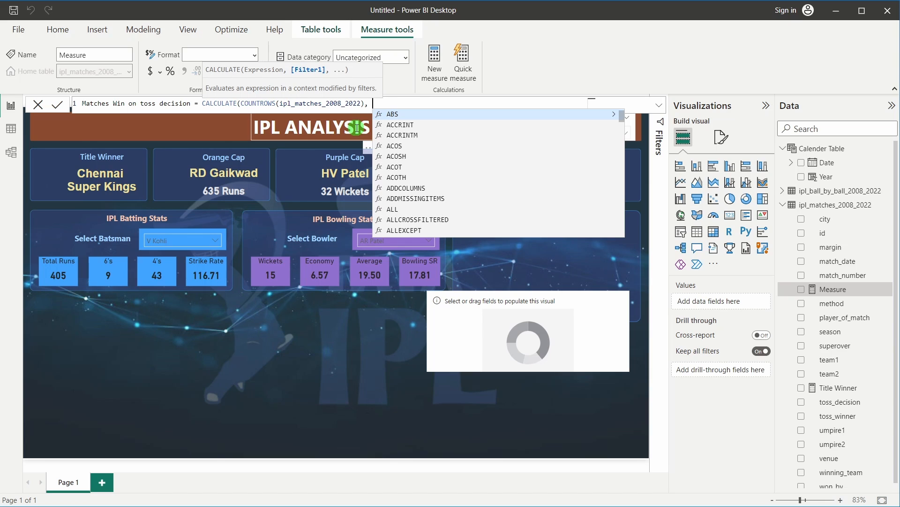
type("to")
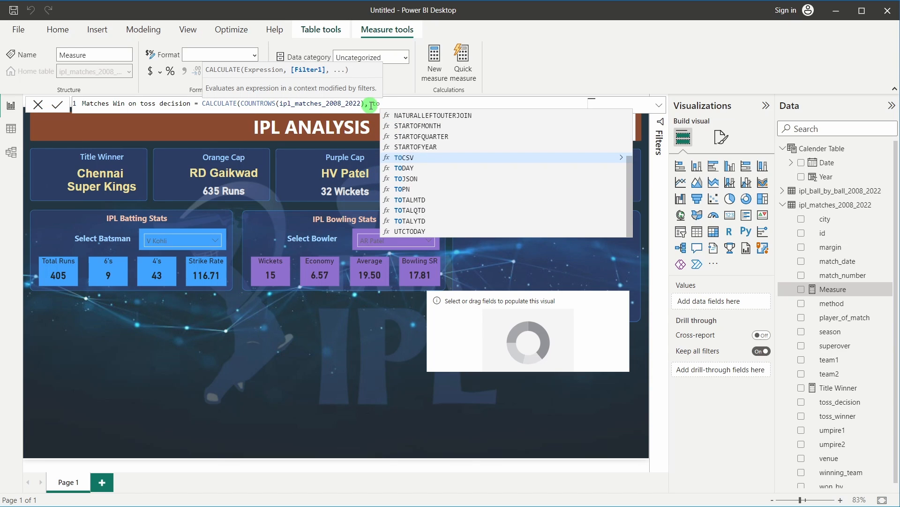
type("ss")
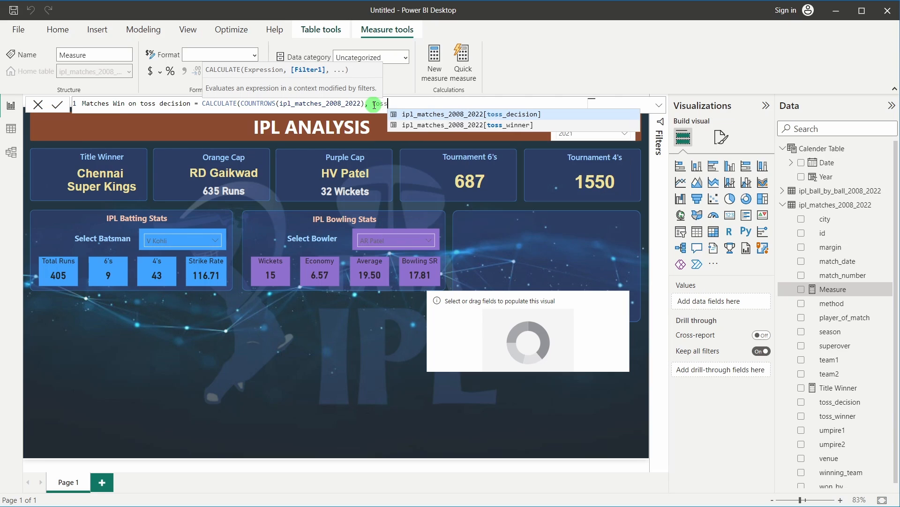
left_click(458, 125)
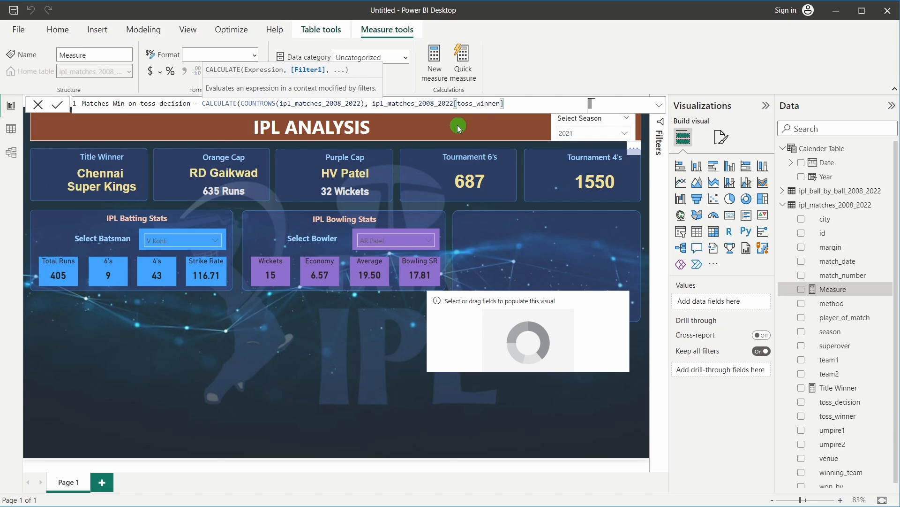
type("= m")
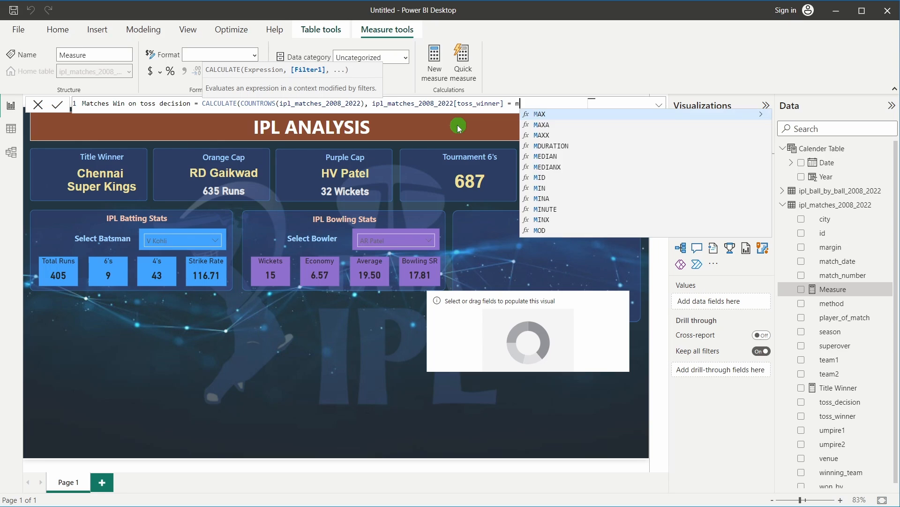
type("at")
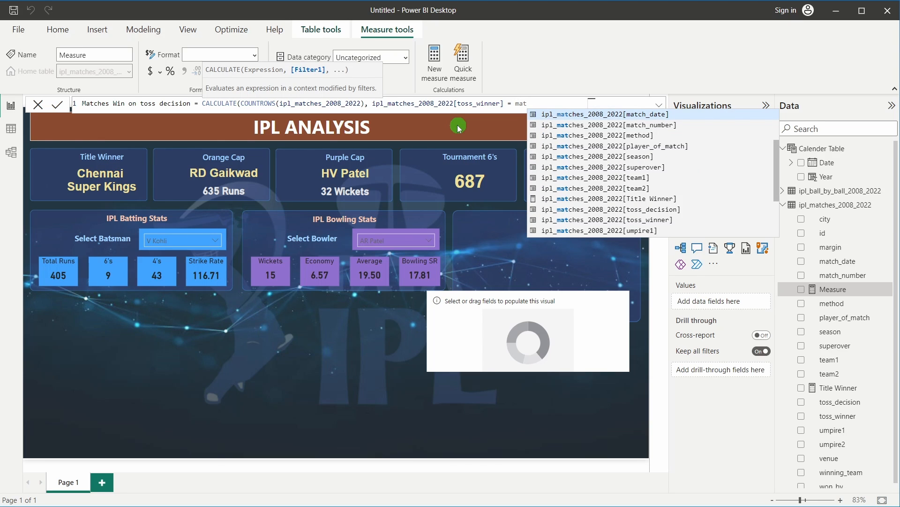
key("BackSpace")
key("BackSpace")
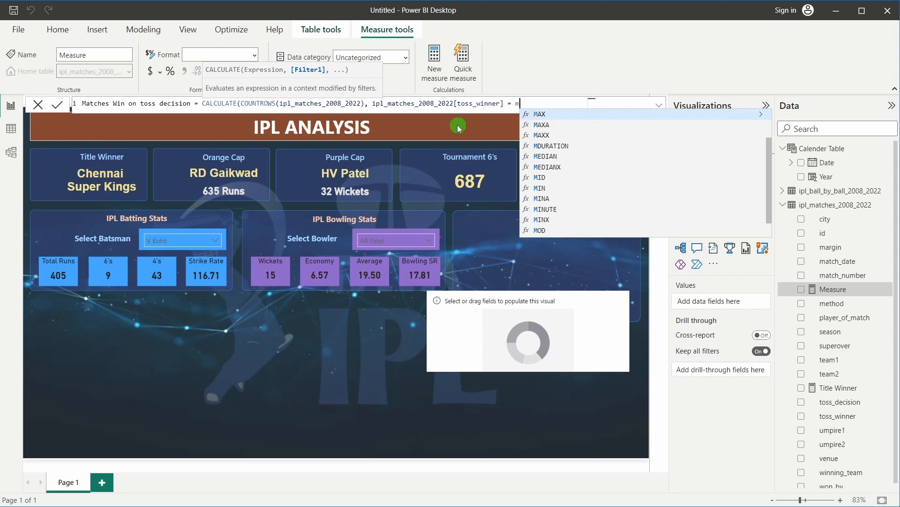
key("BackSpace")
type("wi")
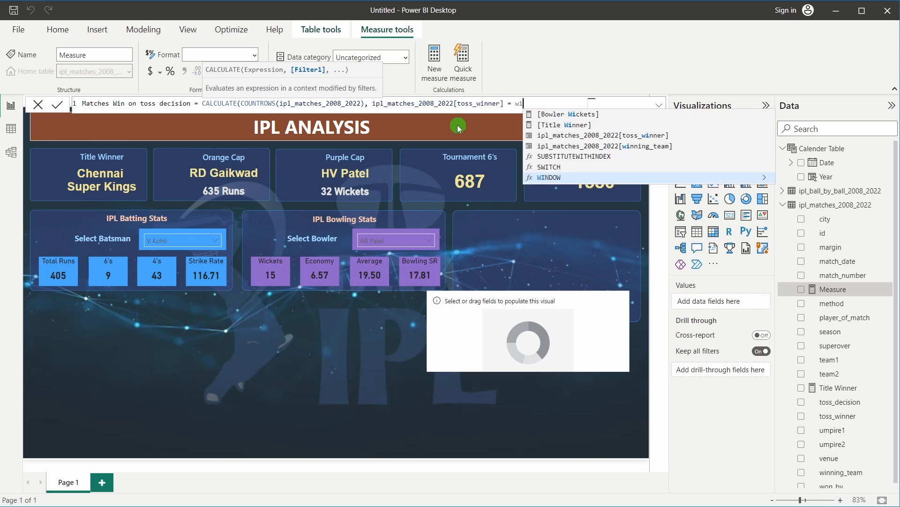
type("nn")
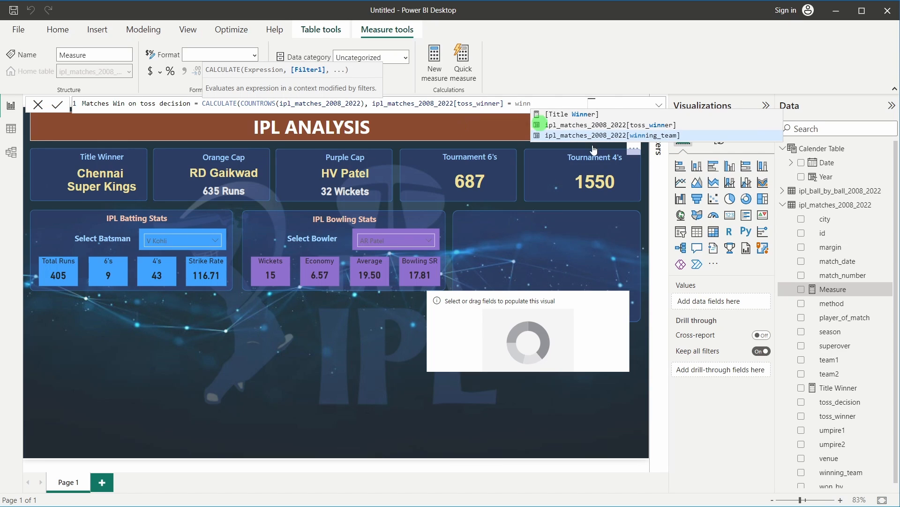
left_click(610, 135)
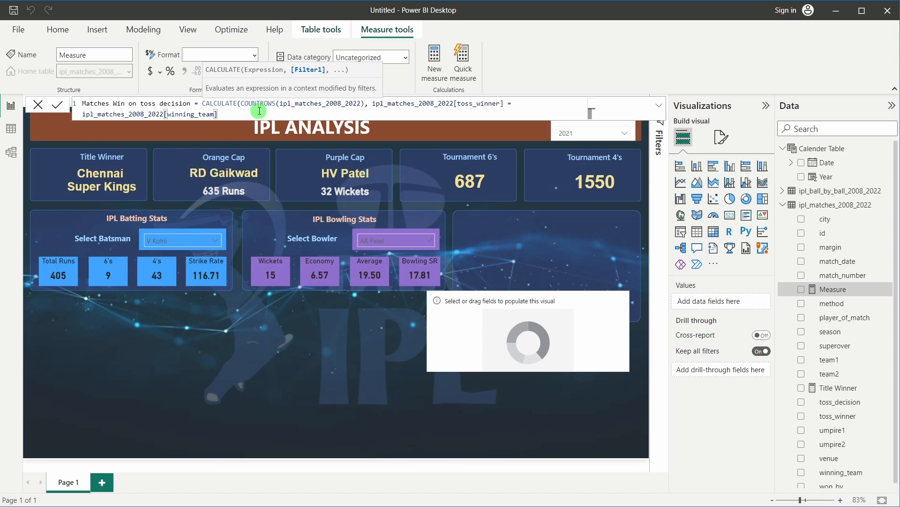
type(")")
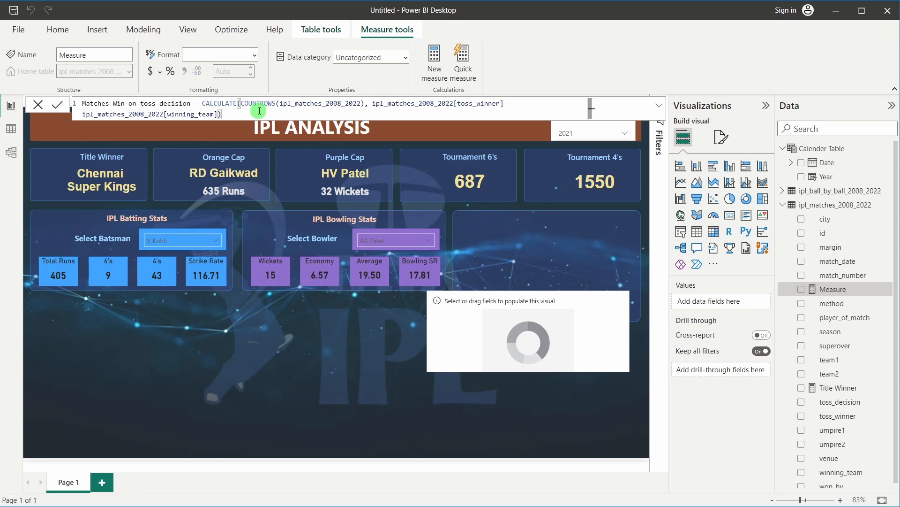
left_click(57, 111)
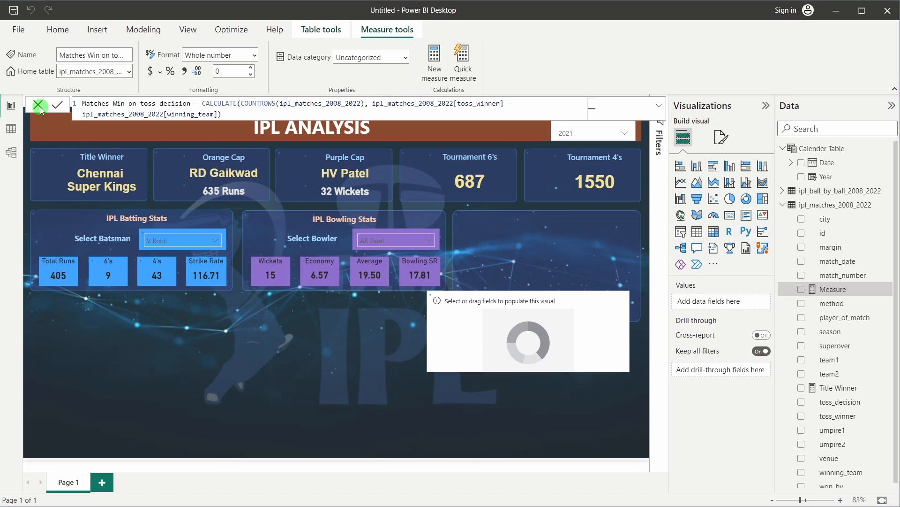
Select the donut chart and turn off the editing of visual interactions on the report page.
left_click(38, 106)
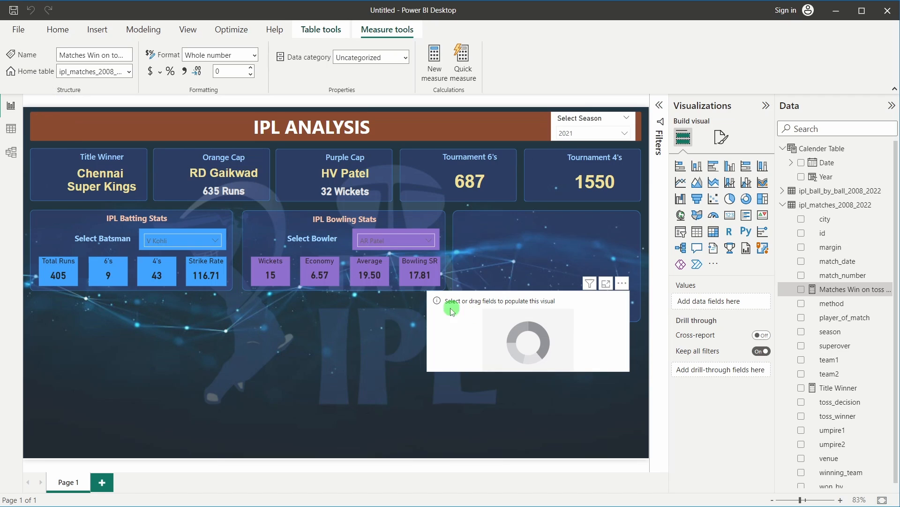
left_click(499, 329)
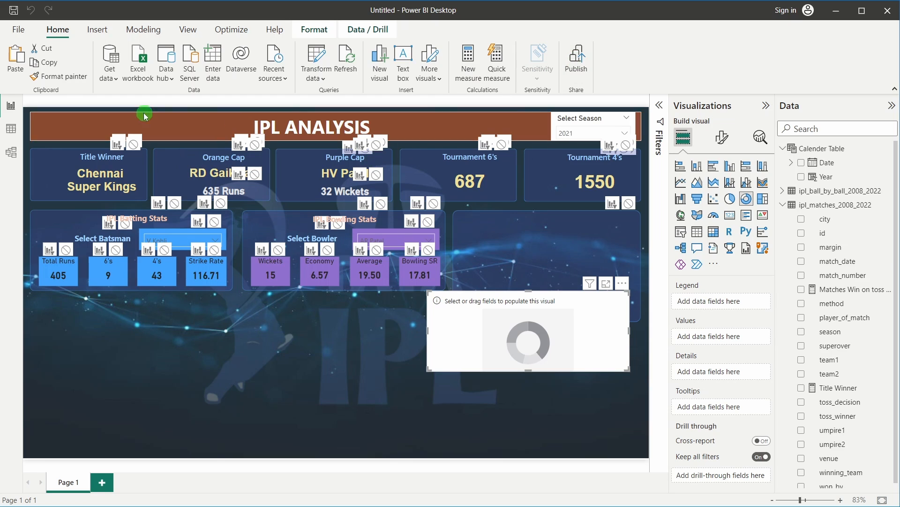
left_click(174, 203)
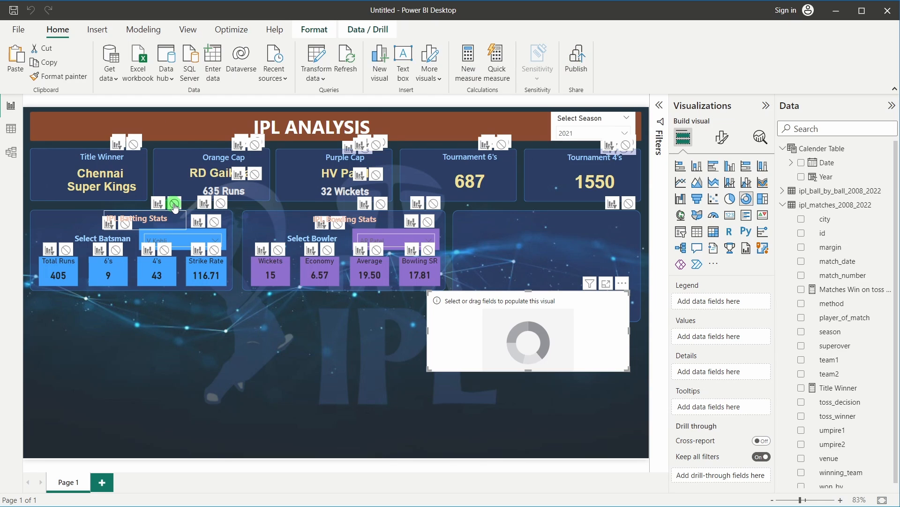
left_click(313, 29)
left_click(26, 75)
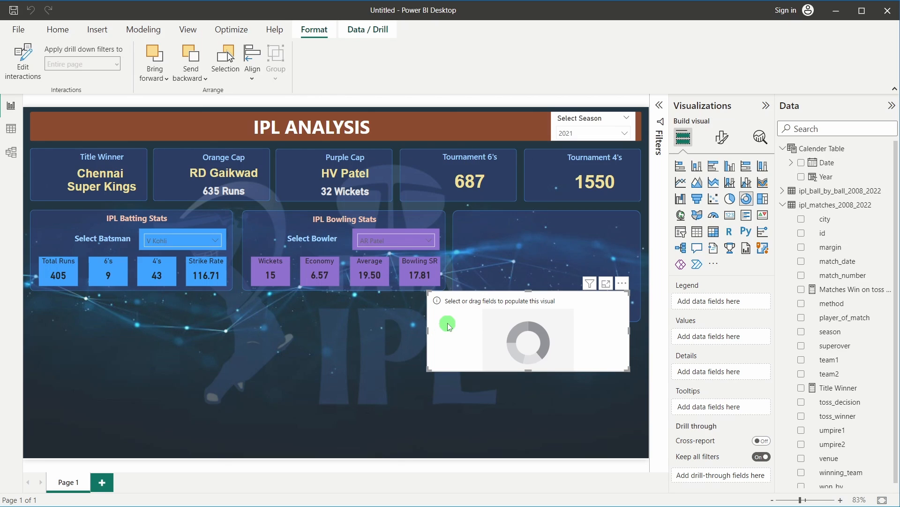
Assign the Matches Win on toss decision measure to the donut chart's values and toss_decision to its legend.
scroll(820, 390, "down", 1)
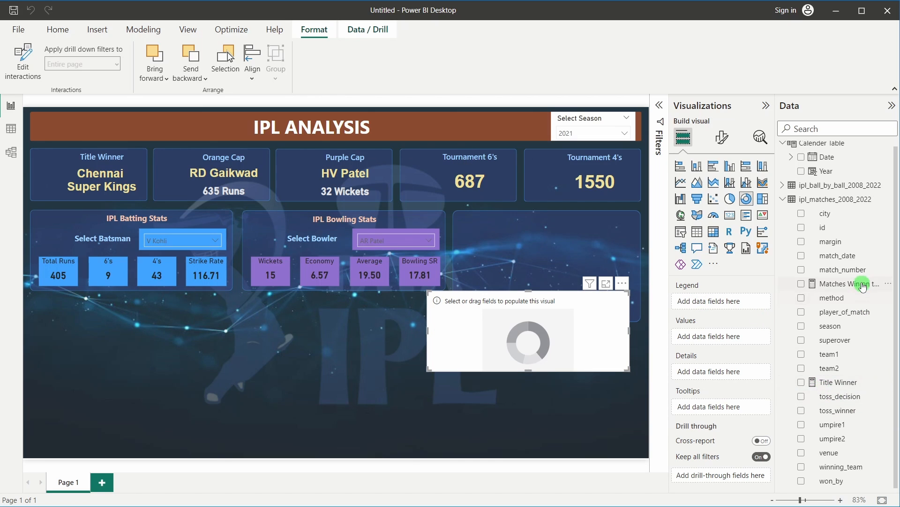
left_click_drag(863, 285, 749, 336)
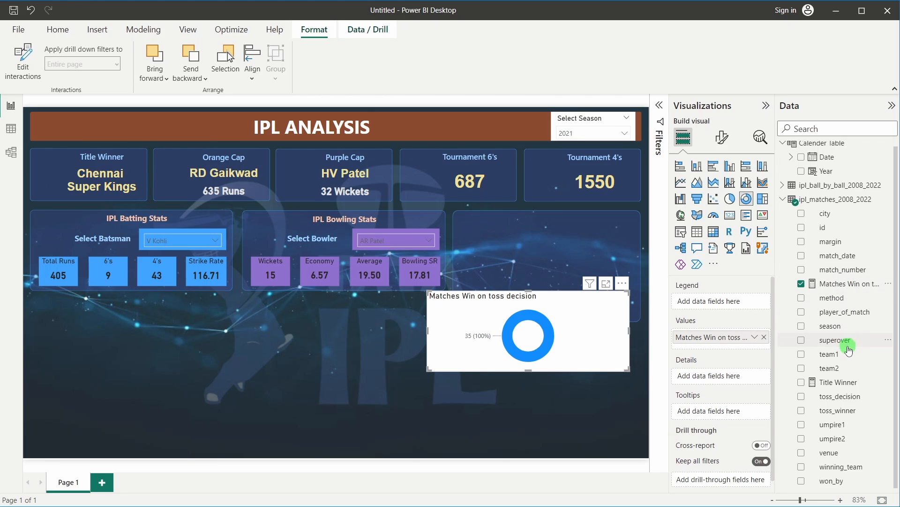
left_click_drag(840, 397, 714, 303)
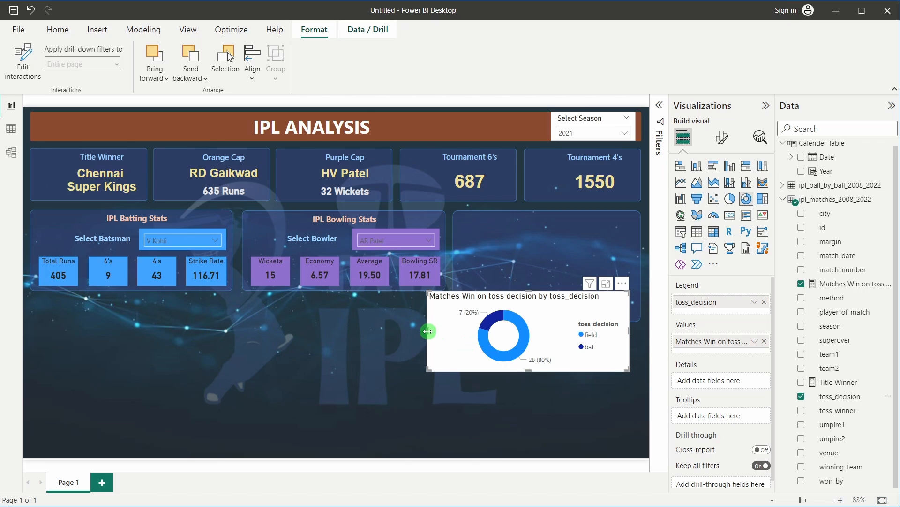
Narrow the donut chart to the width of the empty background panel and move it up onto the panel.
left_click_drag(427, 332, 460, 333)
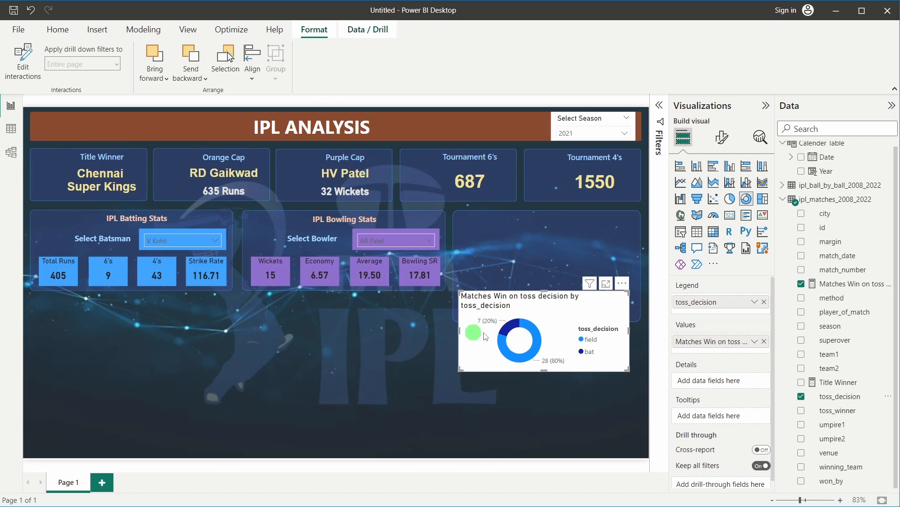
left_click(630, 331)
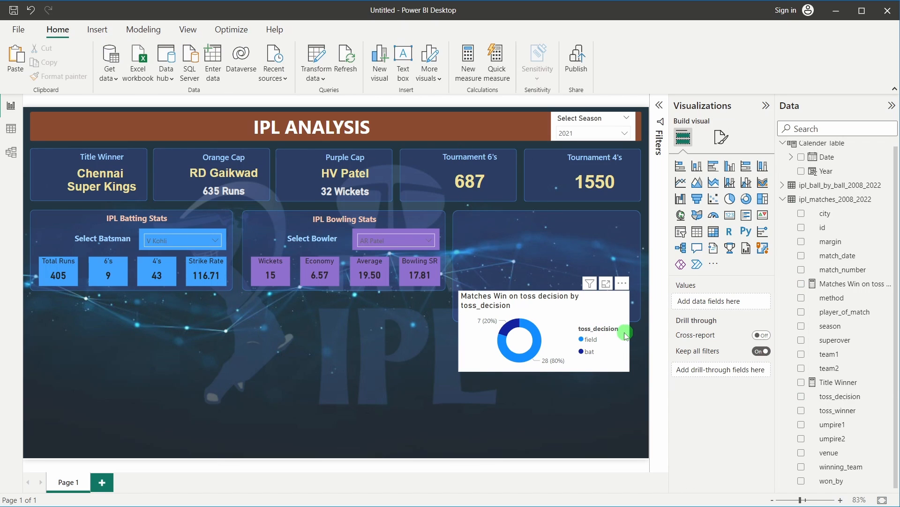
left_click(629, 330)
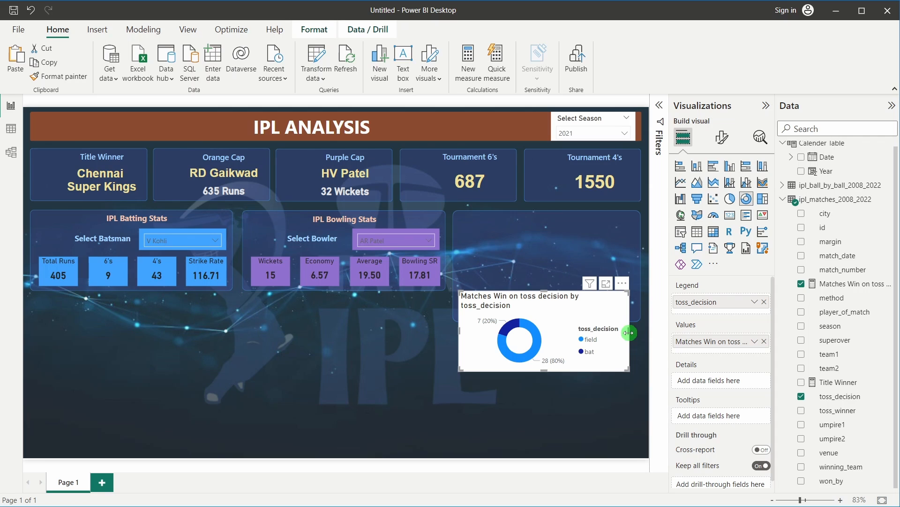
left_click_drag(629, 332, 635, 329)
left_click_drag(577, 305, 570, 231)
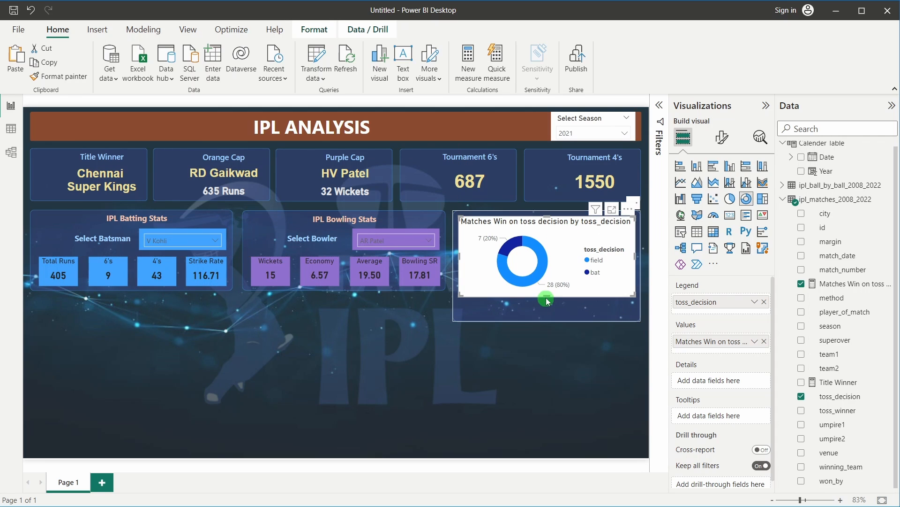
Extend the donut chart downward and fine-tune its edges and position so it nearly fills the panel.
left_click_drag(546, 299, 546, 316)
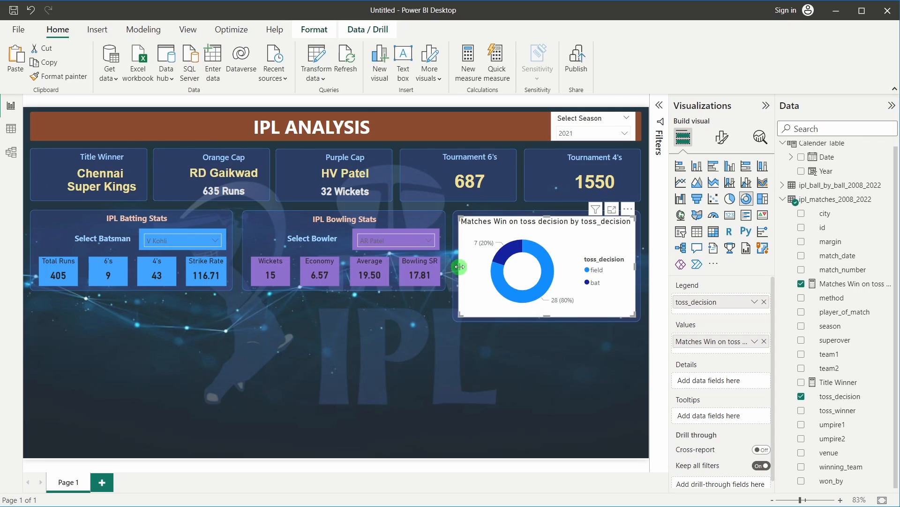
left_click_drag(460, 267, 457, 266)
left_click_drag(573, 249, 576, 245)
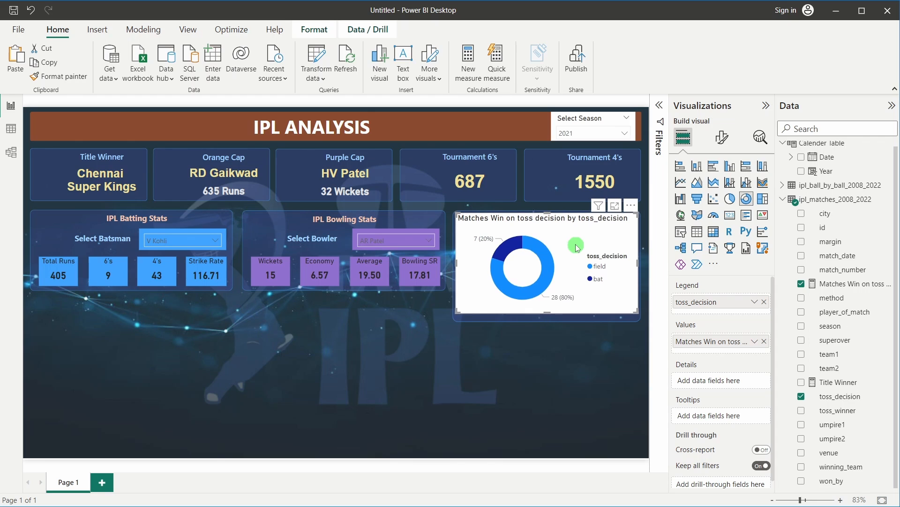
left_click_drag(548, 313, 549, 316)
left_click(545, 348)
Turn off the donut chart's background so the panel behind it shows through.
left_click(476, 281)
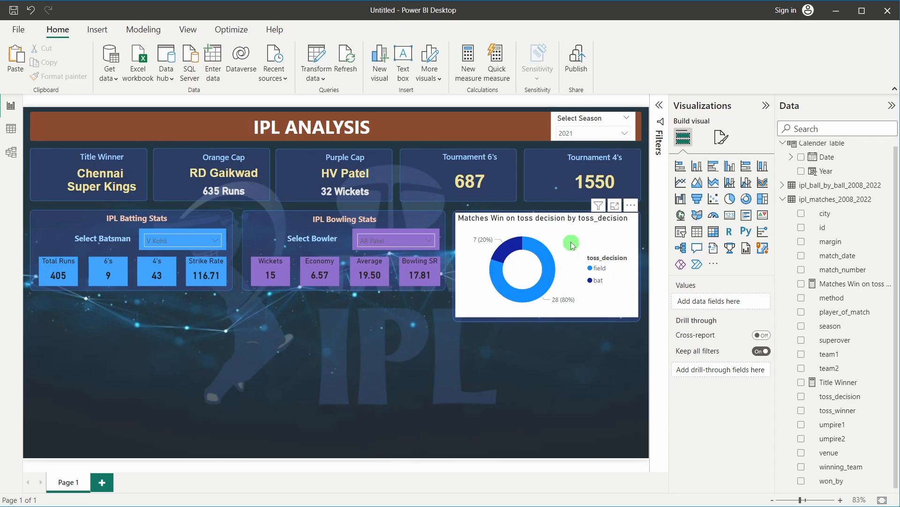
left_click(726, 139)
left_click(720, 190)
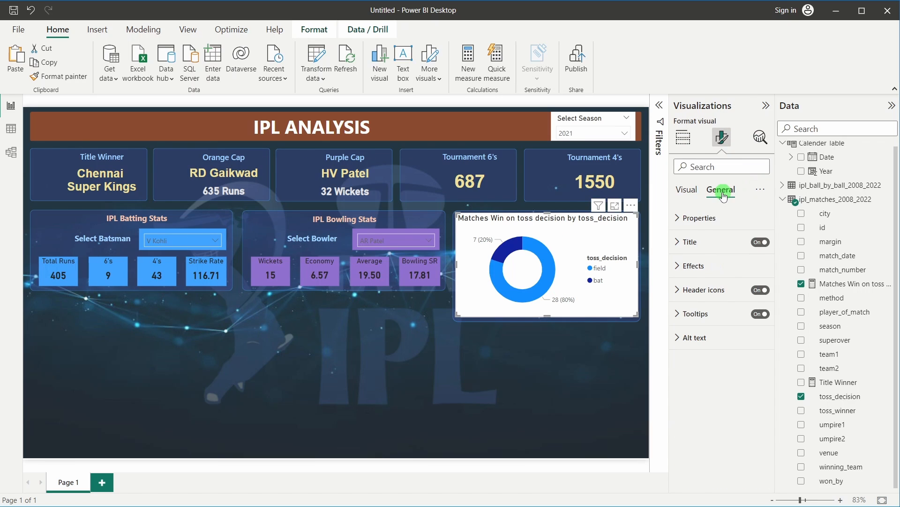
left_click(687, 190)
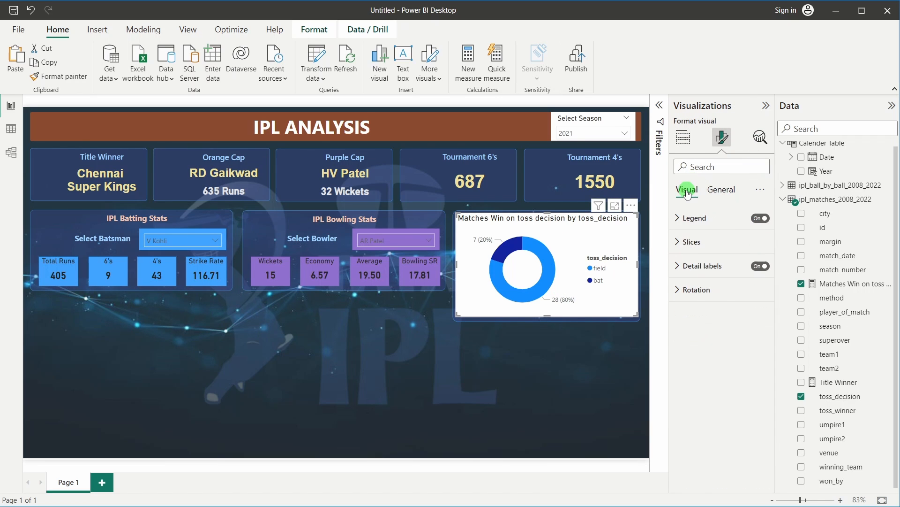
left_click(736, 190)
left_click(760, 266)
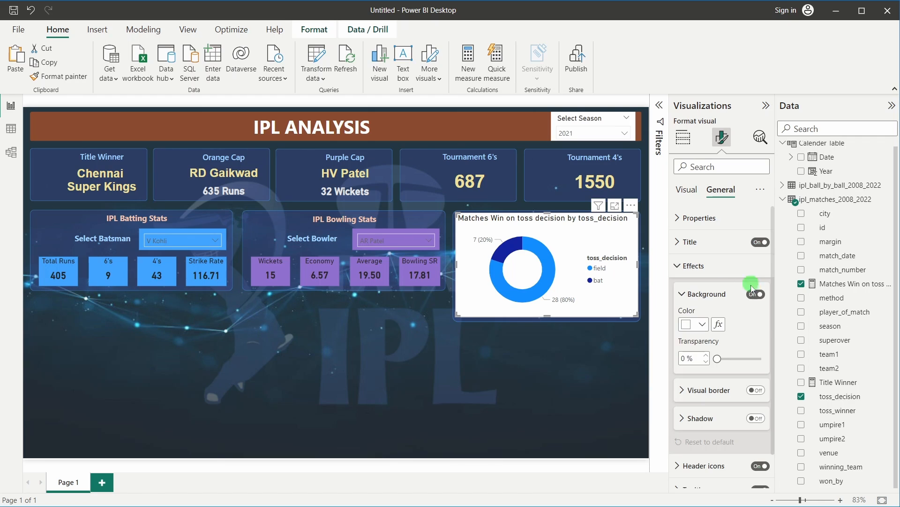
left_click(755, 294)
Set the donut chart's detail label values to white with font size 10.
left_click(682, 196)
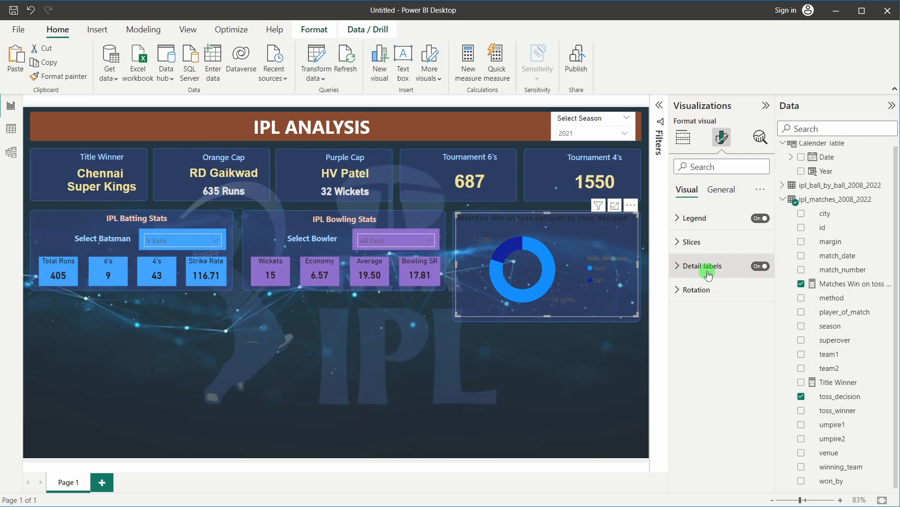
left_click(707, 274)
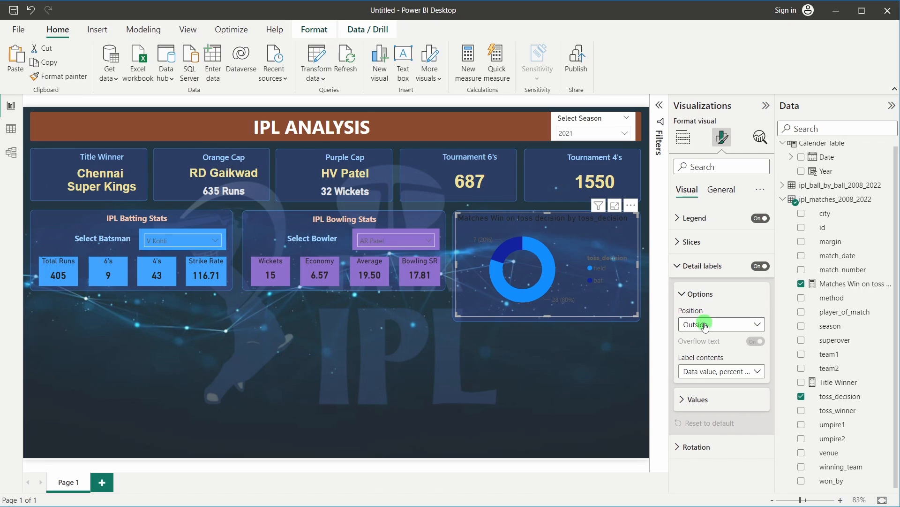
left_click(705, 402)
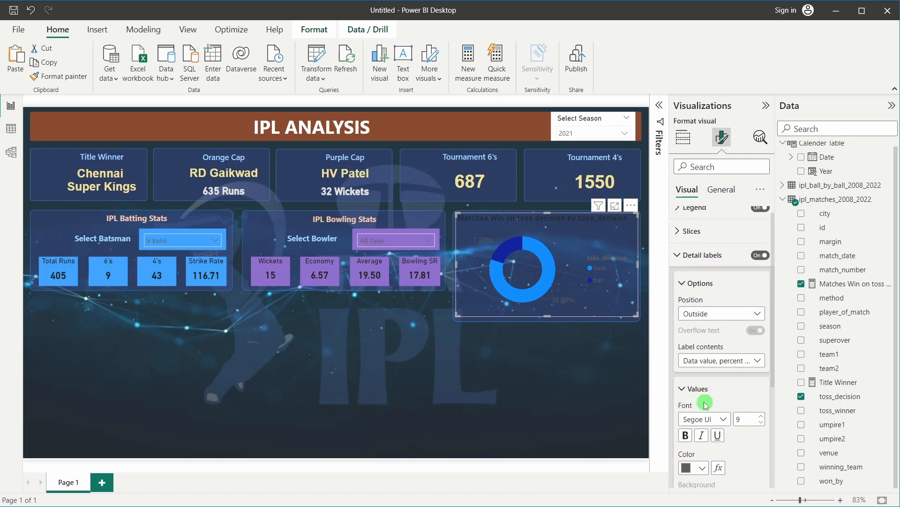
scroll(704, 401, "down", 4)
left_click(702, 305)
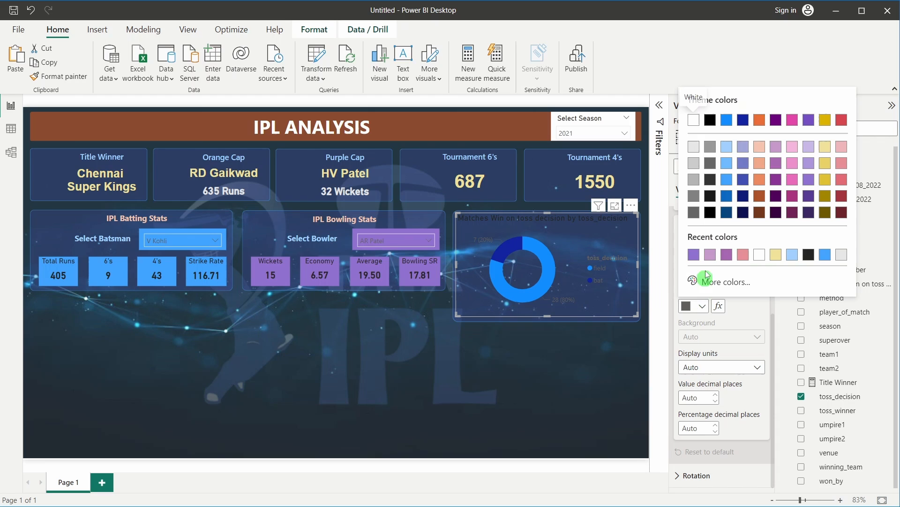
left_click(694, 121)
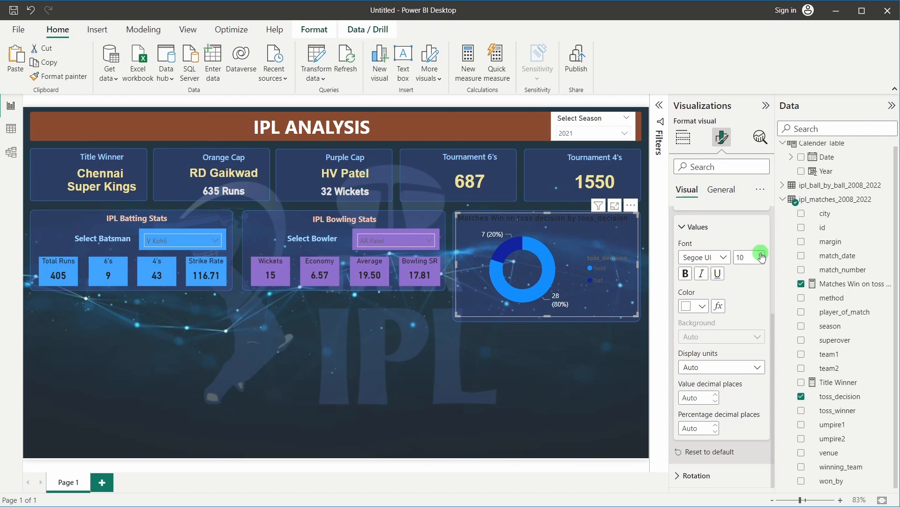
left_click(682, 229)
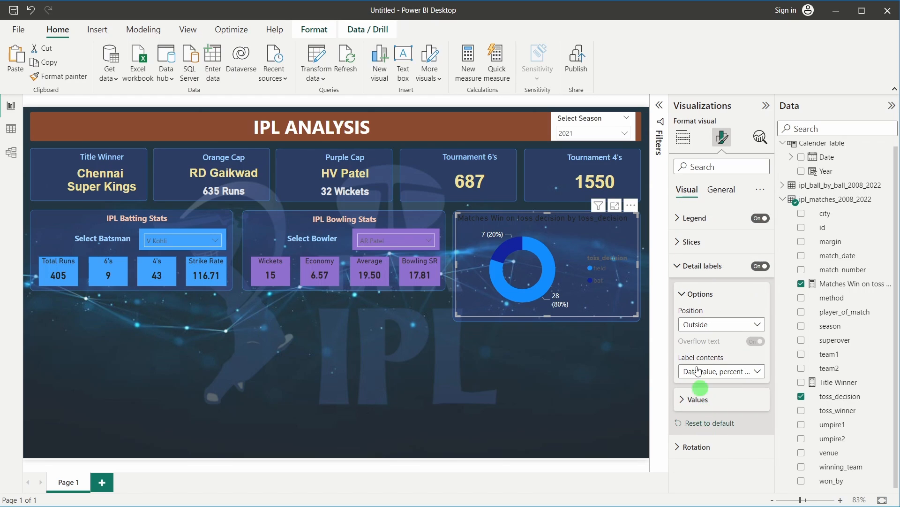
left_click(679, 270)
Place the donut chart's legend at the Top center position.
left_click(703, 218)
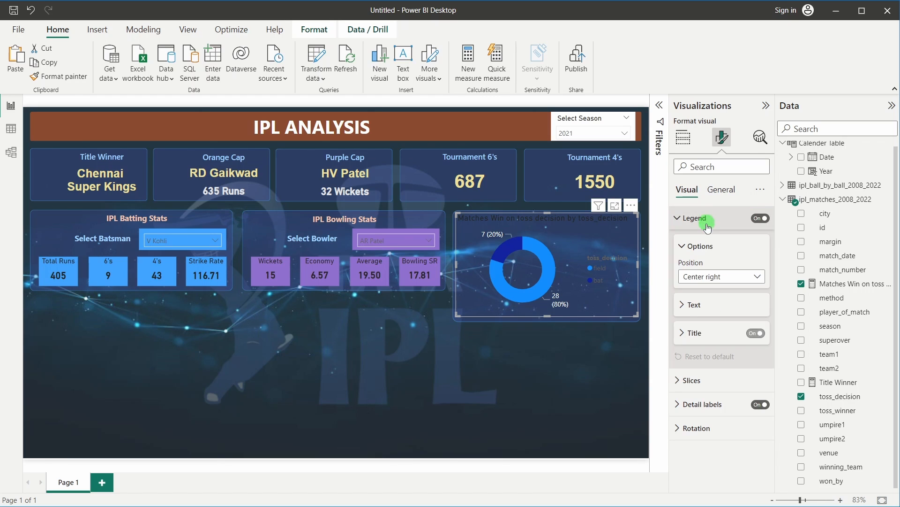
left_click(708, 277)
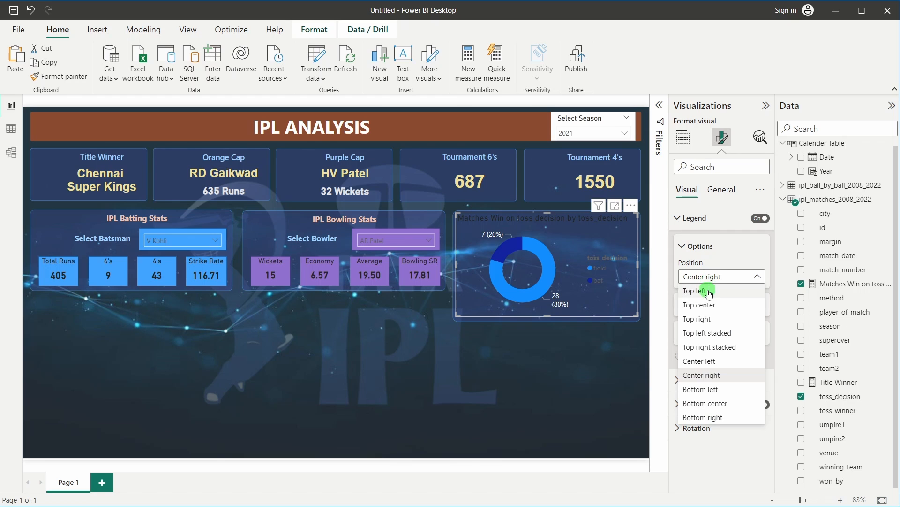
left_click(708, 306)
left_click(541, 232)
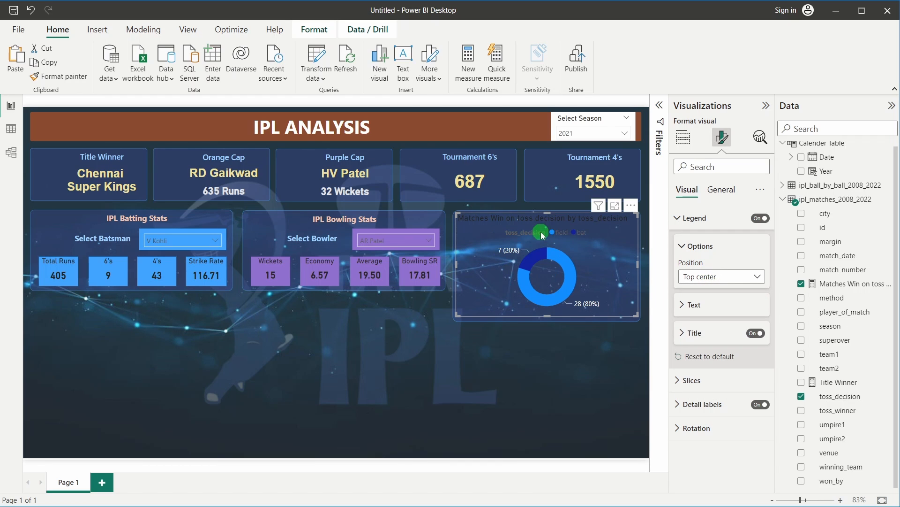
Change the text color of the donut chart's legend to light grey.
left_click(703, 305)
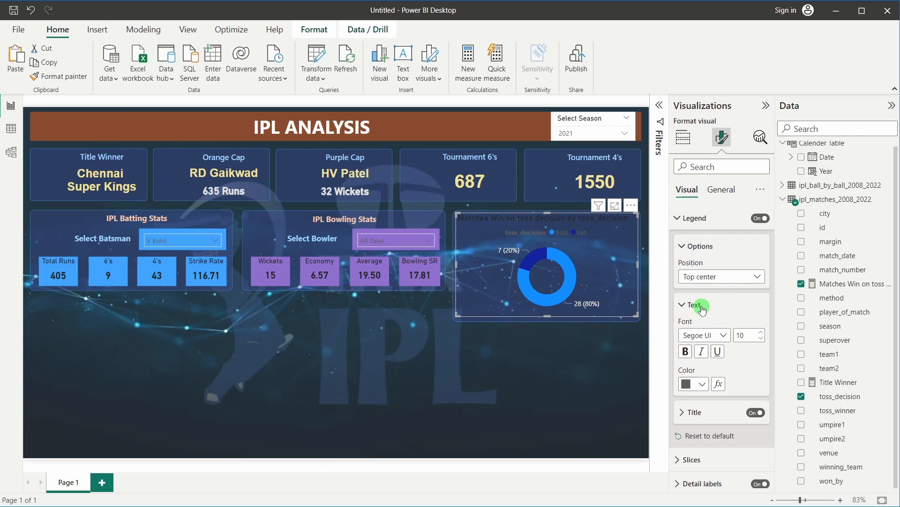
left_click(703, 356)
left_click(690, 383)
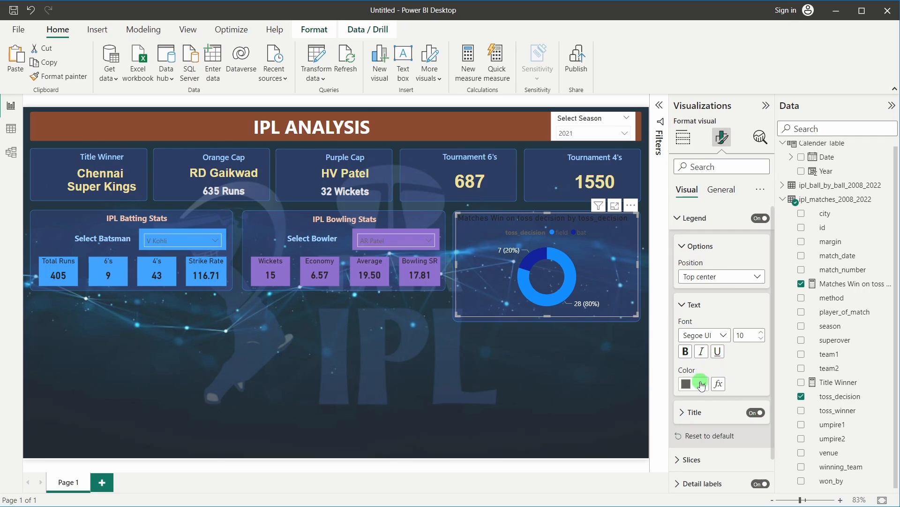
left_click(692, 240)
left_click(709, 321)
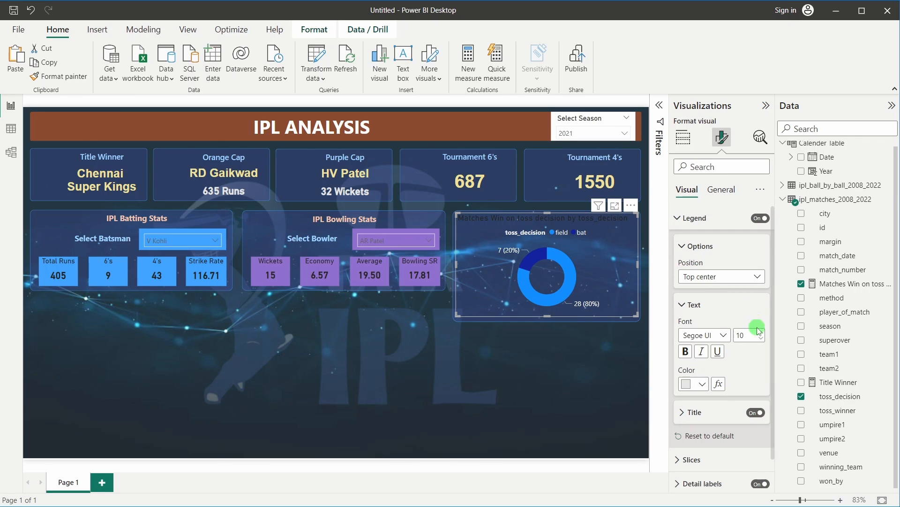
Change the donut chart's title text to "Matches Win Based on Toss Decision".
left_click(720, 190)
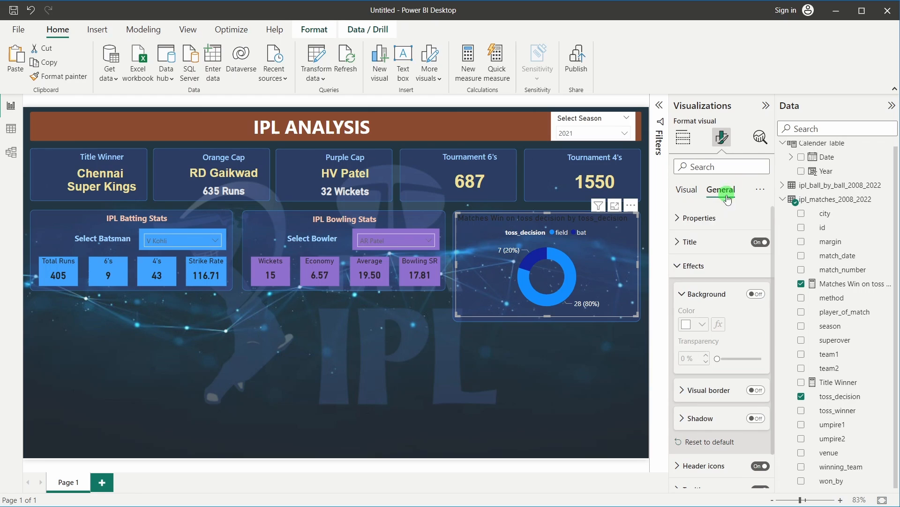
left_click(696, 242)
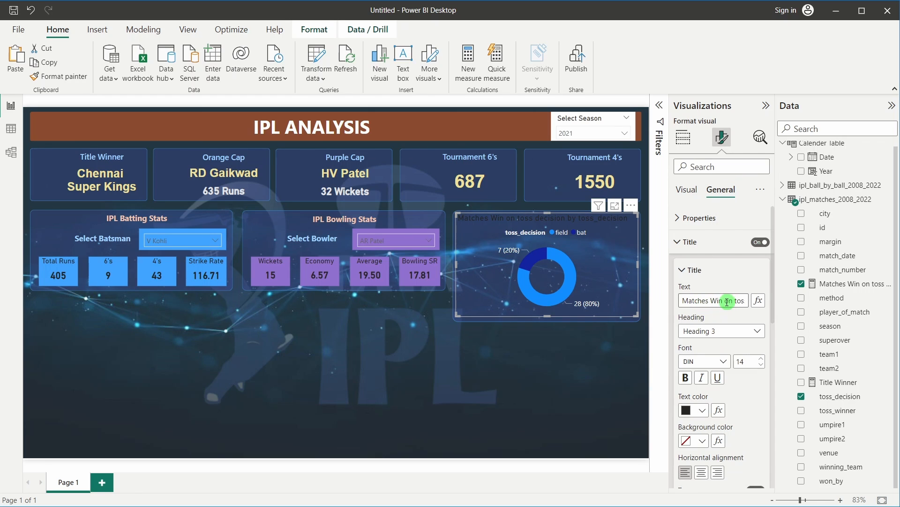
left_click_drag(727, 302, 750, 300)
key("BackSpace")
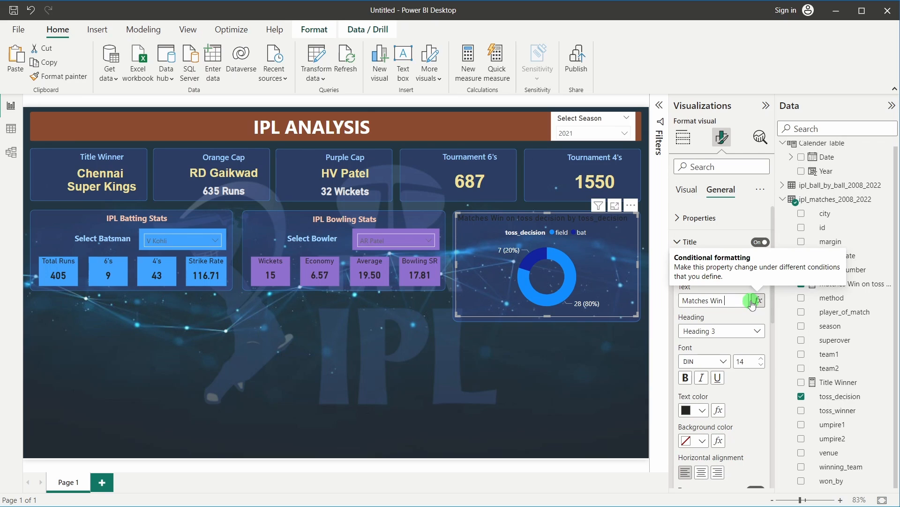
type("Based on Toss Decision")
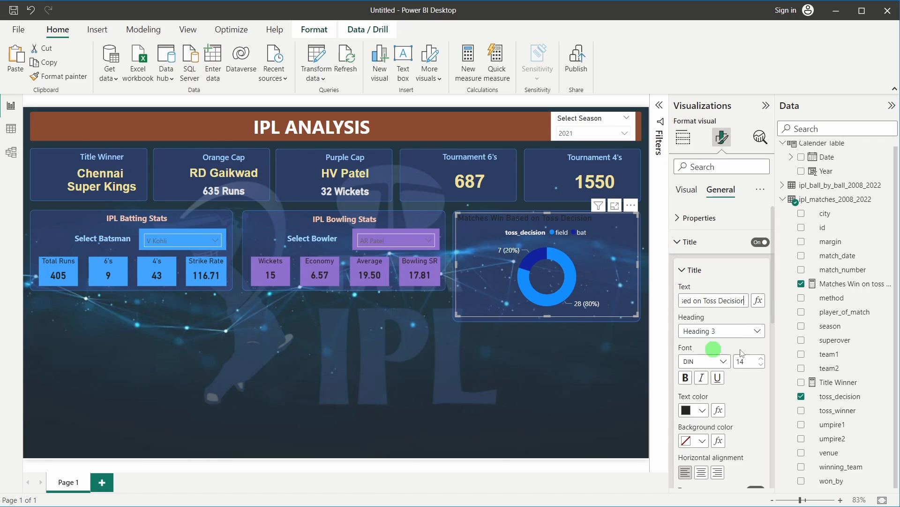
Format the donut chart's title in Segoe UI Semibold at size 12 with a light orange text color.
left_click(709, 361)
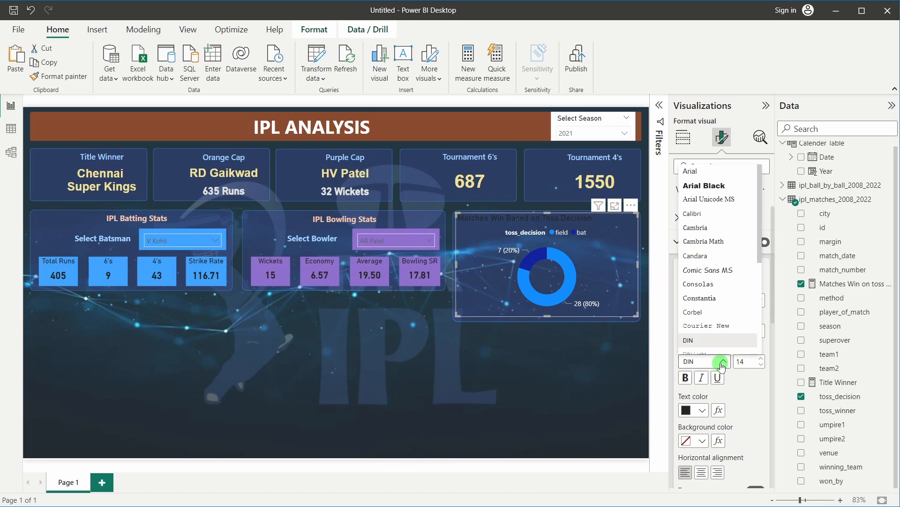
scroll(711, 311, "down", 4)
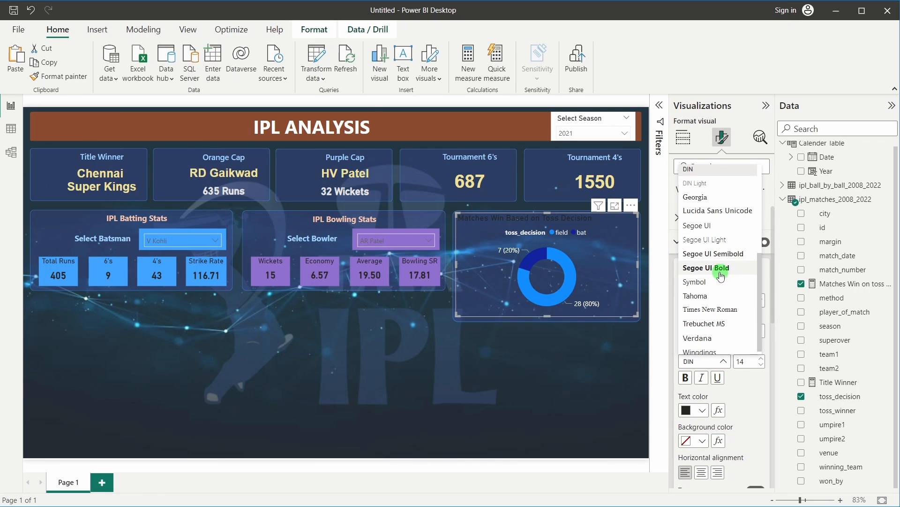
left_click(717, 258)
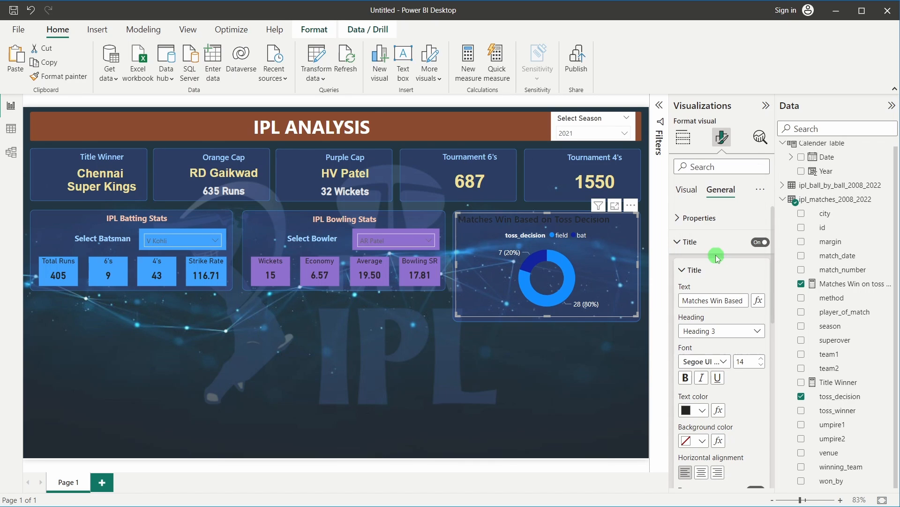
left_click(761, 365)
left_click(761, 365)
left_click(702, 410)
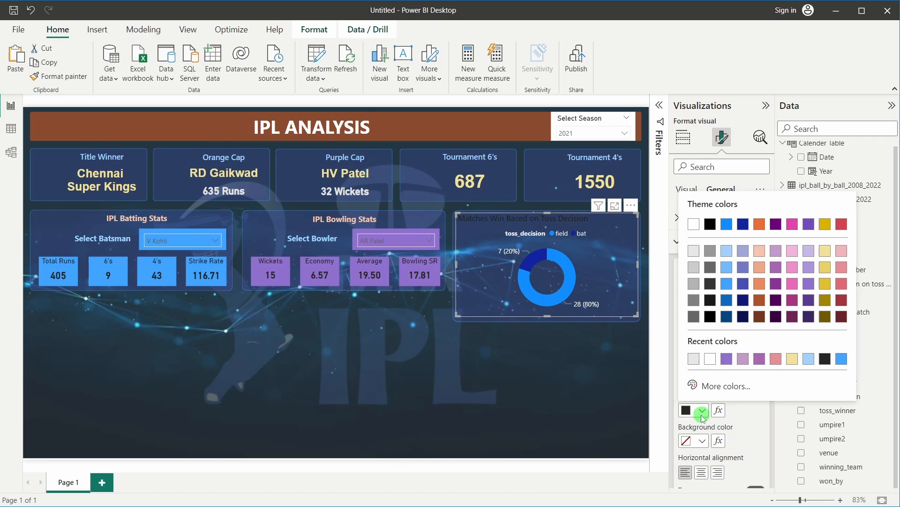
left_click(761, 256)
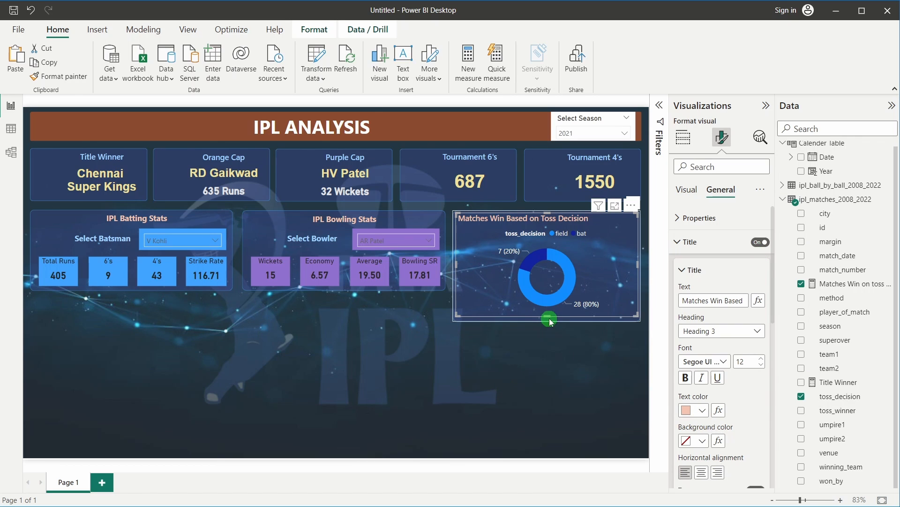
Extend the donut chart's lower edge to the bottom of its background panel.
left_click(505, 374)
left_click(603, 248)
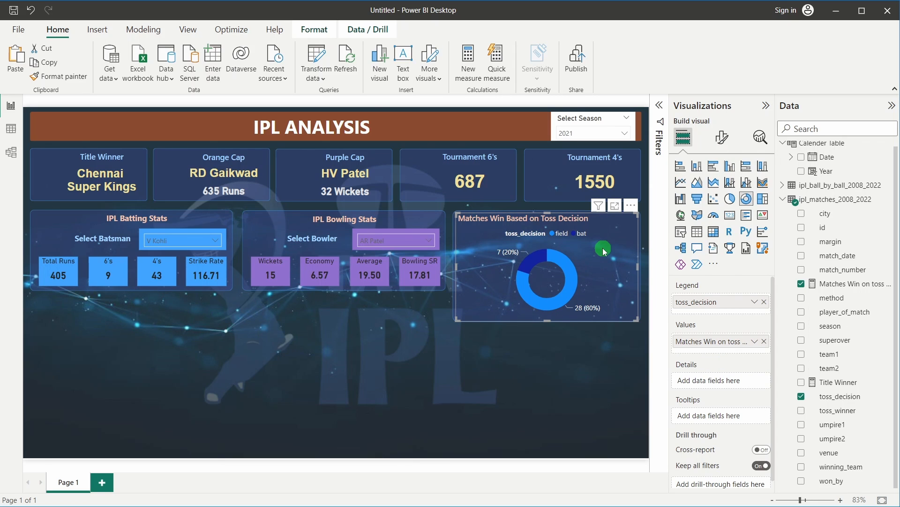
left_click(522, 385)
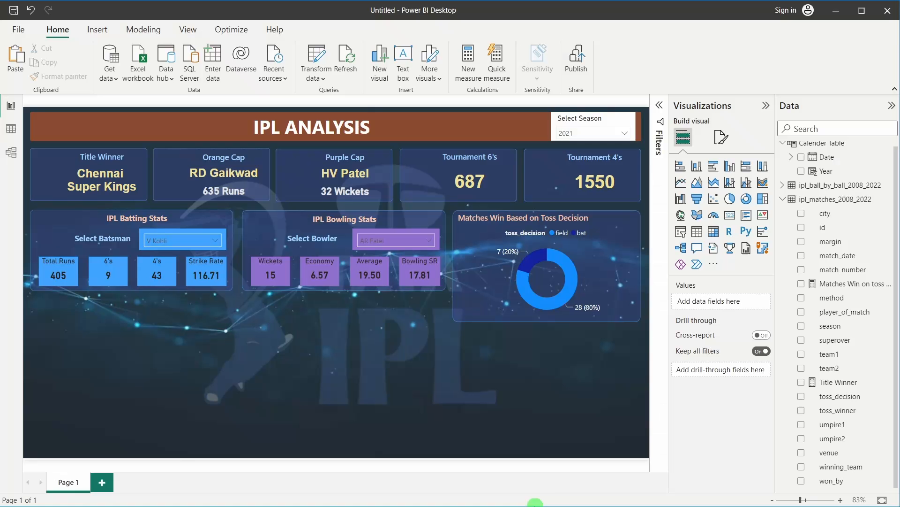
Switch to the finished IPL Dashboard Power BI report to examine its toss decision donut chart, and return to the untitled report.
mouse_move(433, 503)
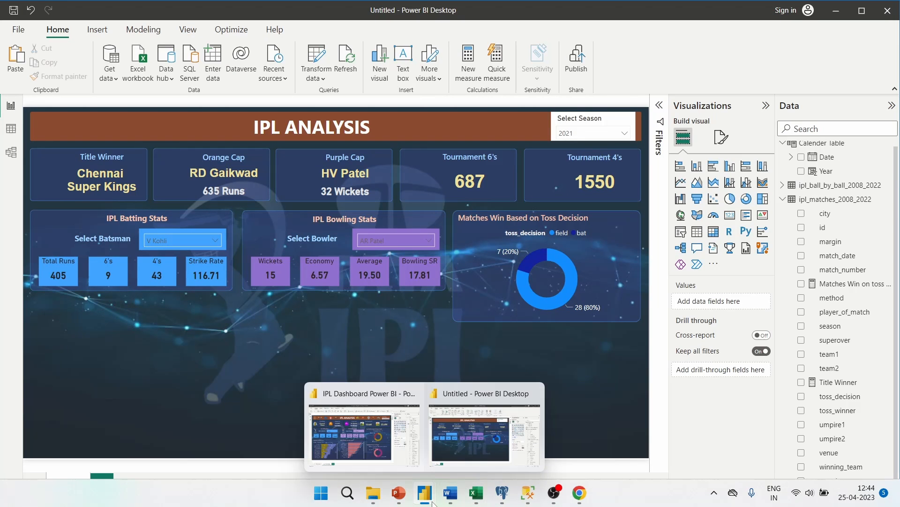
left_click(364, 431)
left_click(486, 337)
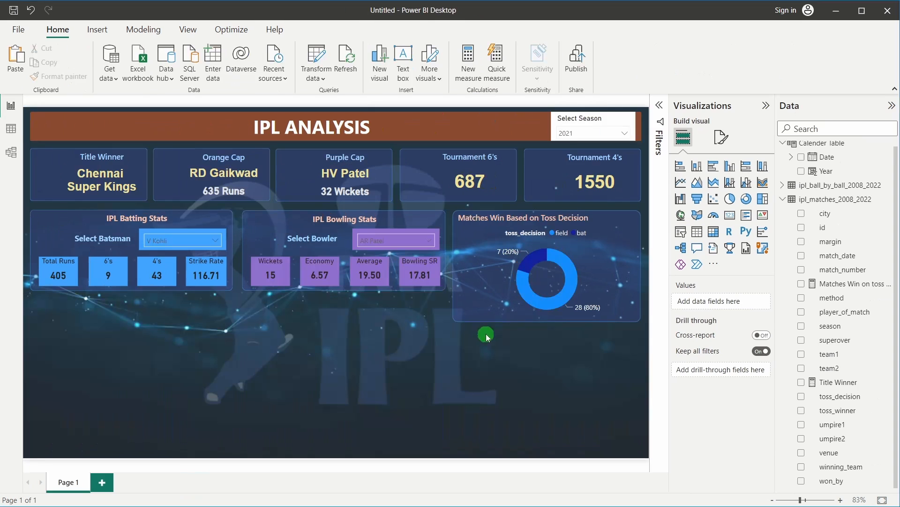
Set the color of the donut chart's field slice to dark yellow.
left_click(584, 259)
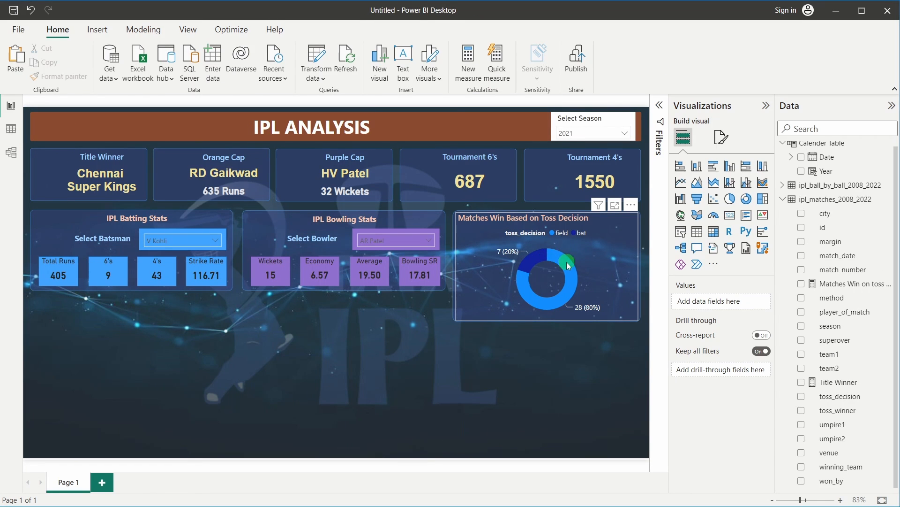
left_click(722, 137)
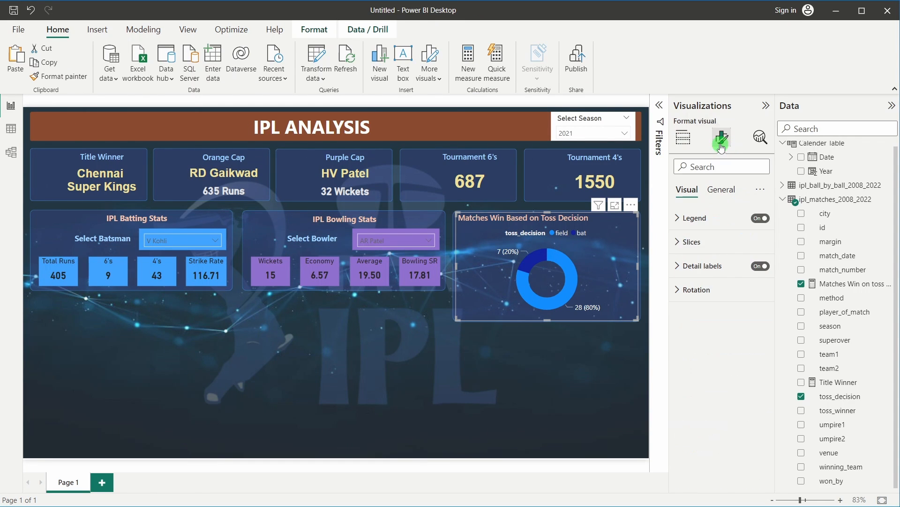
left_click(706, 248)
left_click(702, 300)
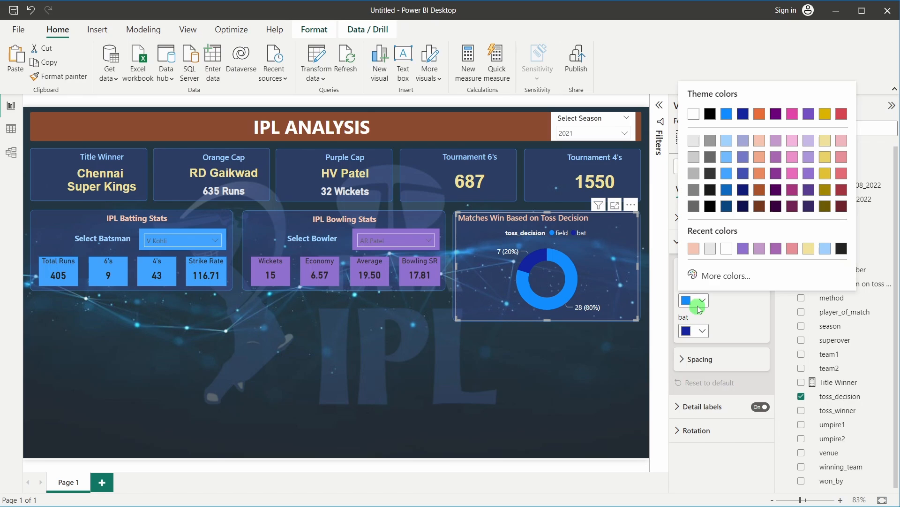
left_click(792, 157)
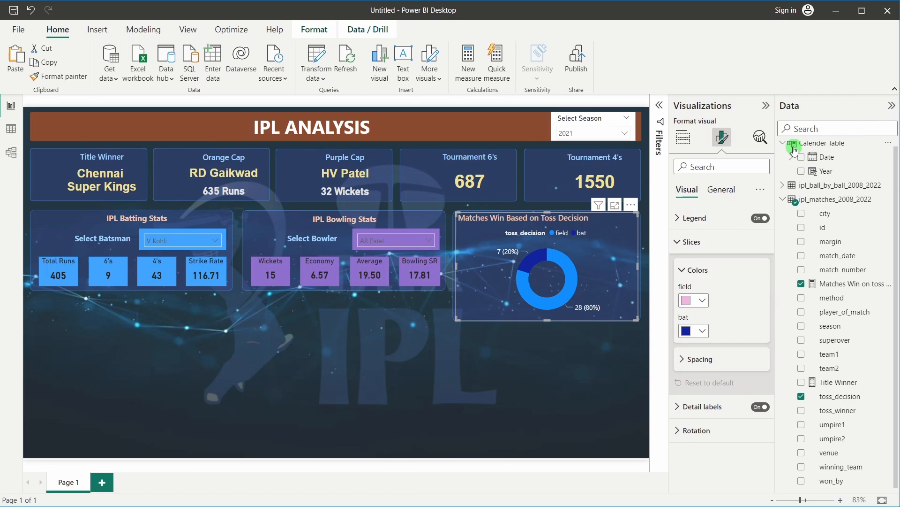
left_click(691, 307)
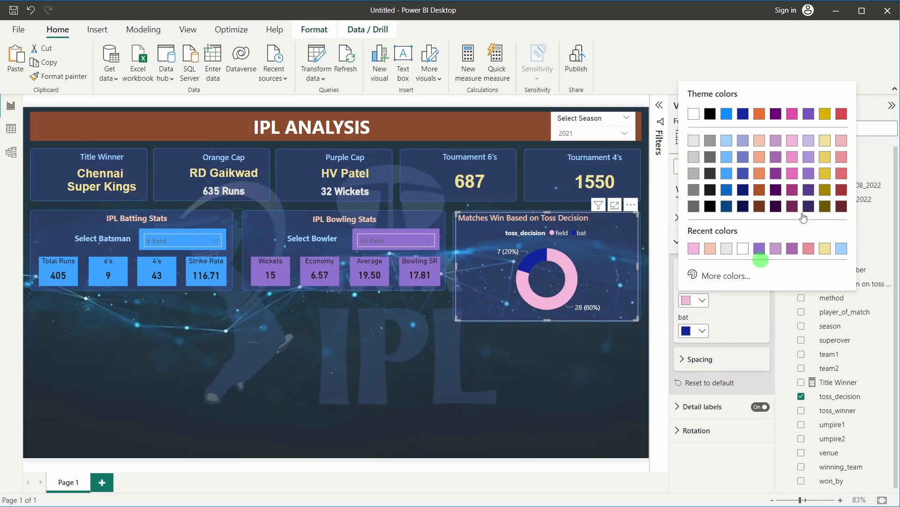
left_click(824, 185)
Set the color of the donut chart's bat slice to light lavender blue.
left_click(702, 330)
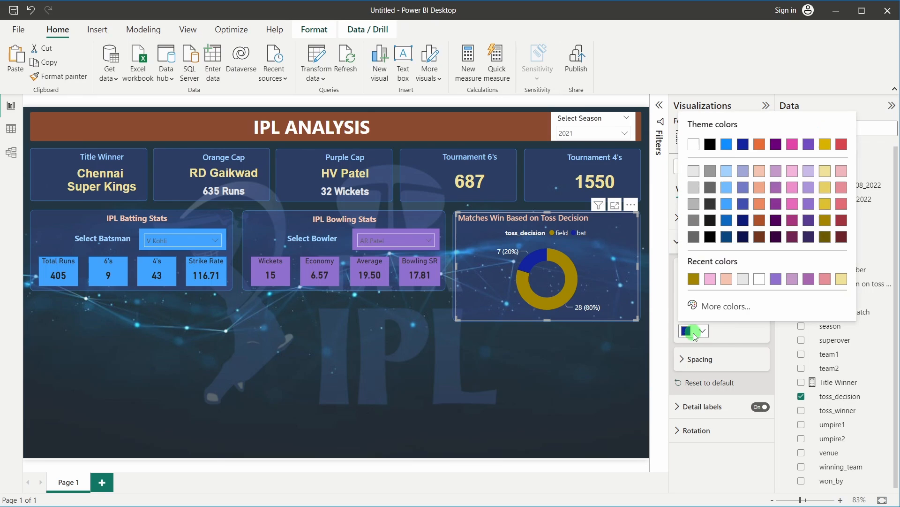
left_click(761, 180)
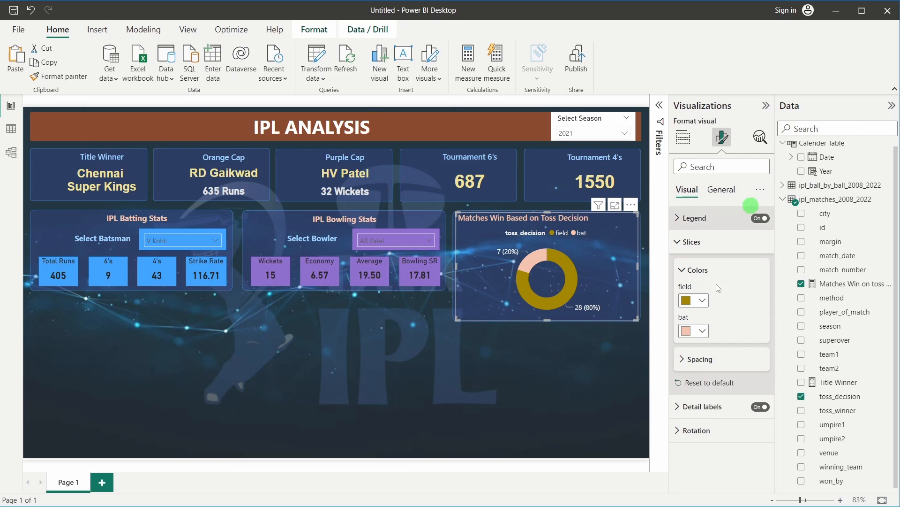
left_click(702, 330)
left_click(743, 172)
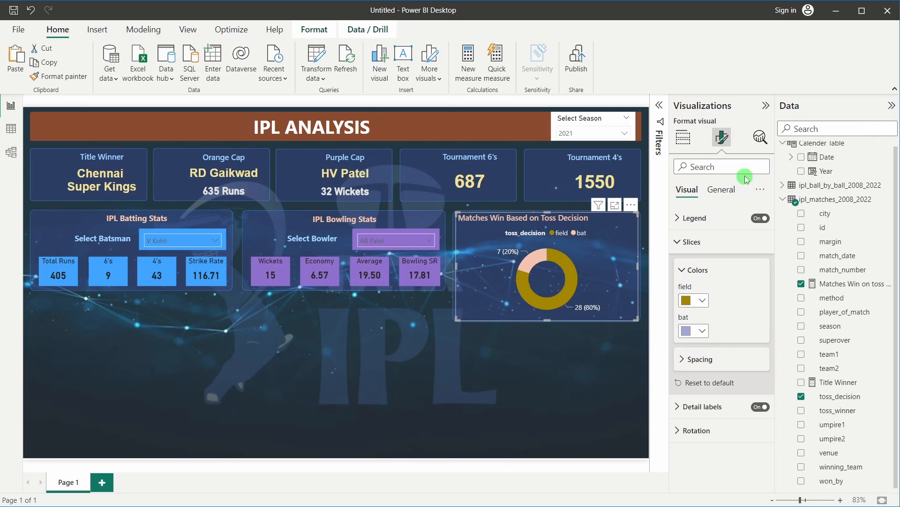
left_click(534, 375)
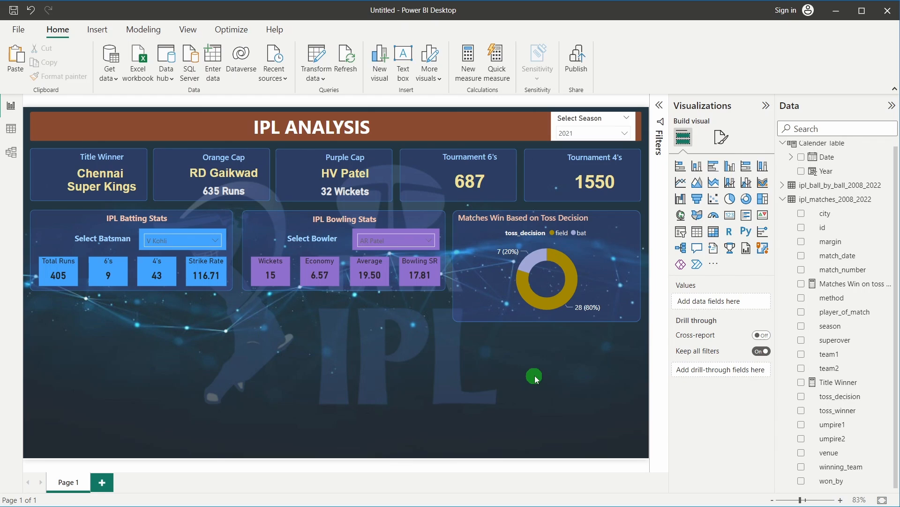
Duplicate the donut chart's background panel, place the copy directly below aligned with the original, and make it slightly taller.
left_click(453, 246)
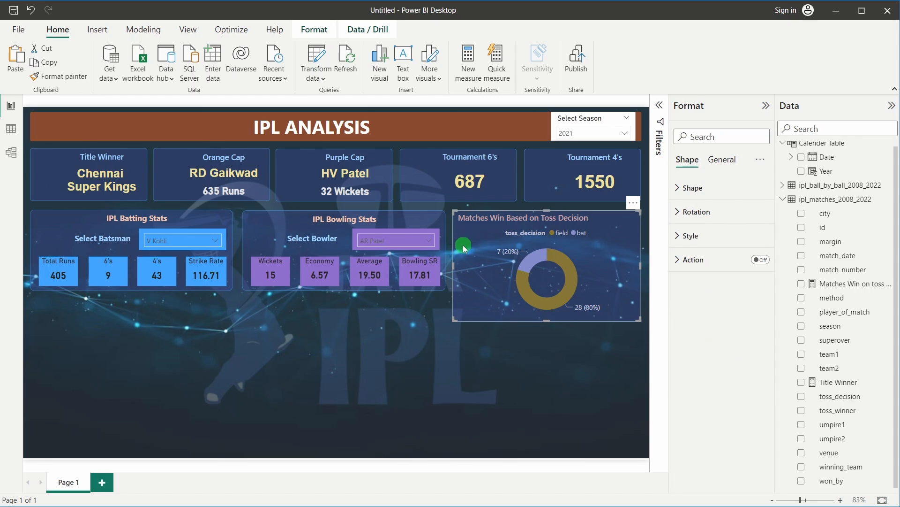
left_click(443, 401)
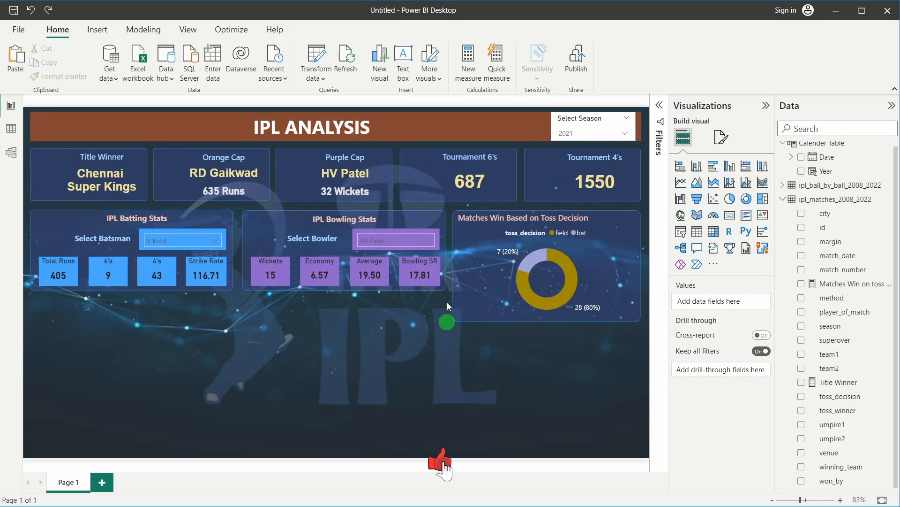
left_click(454, 229)
key("ctrl+c")
key("ctrl+v")
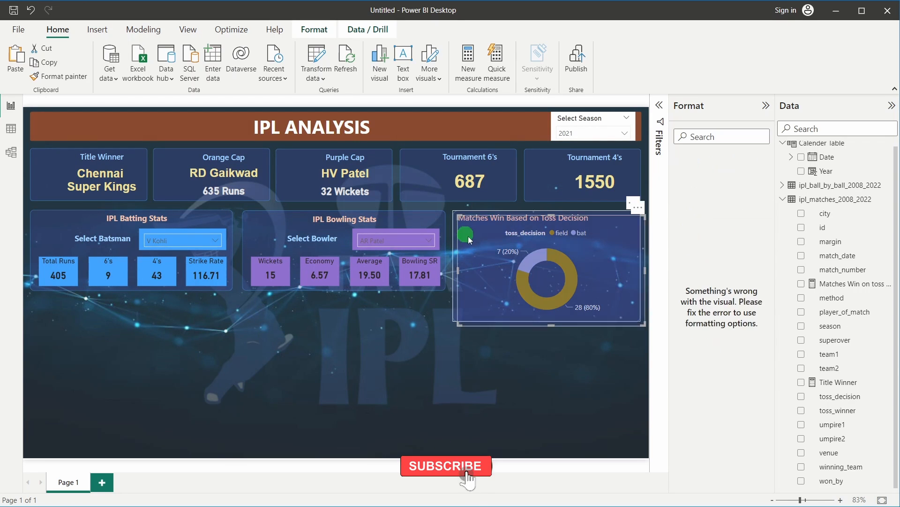
left_click_drag(478, 248, 480, 362)
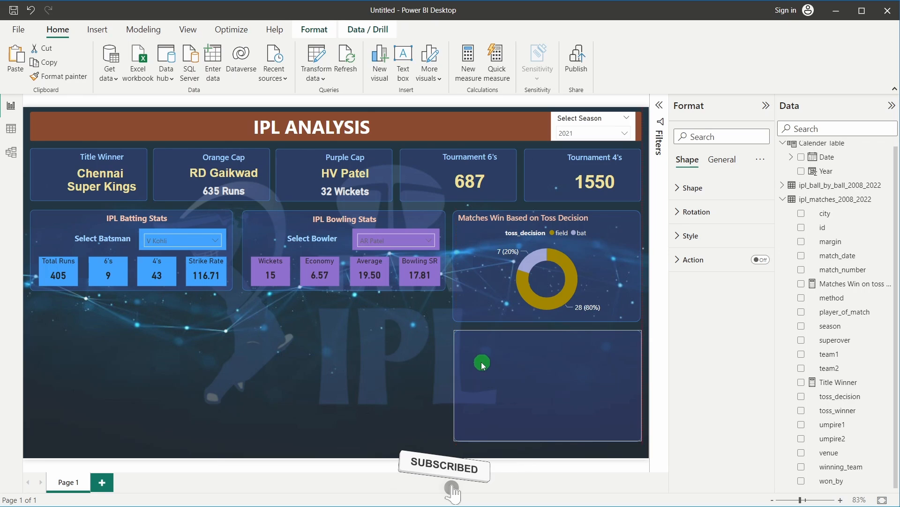
left_click_drag(547, 440, 547, 446)
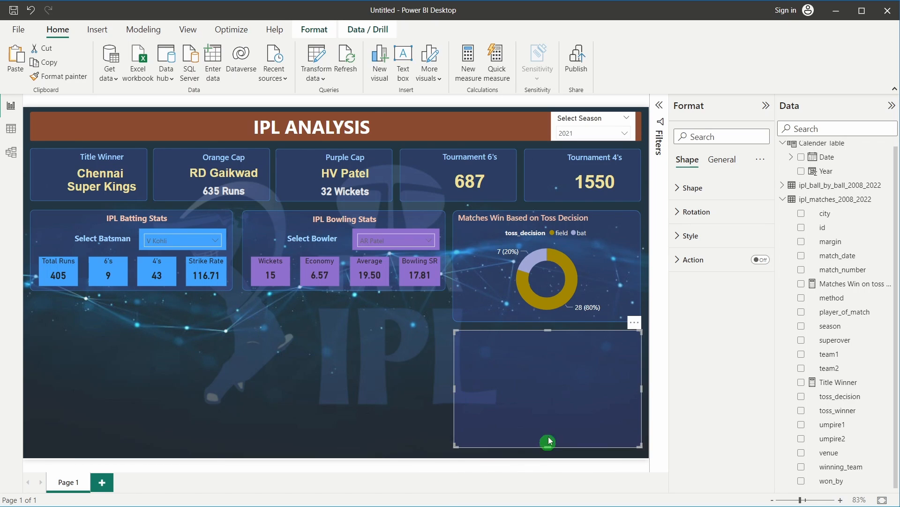
left_click_drag(553, 415, 551, 412)
left_click(395, 324)
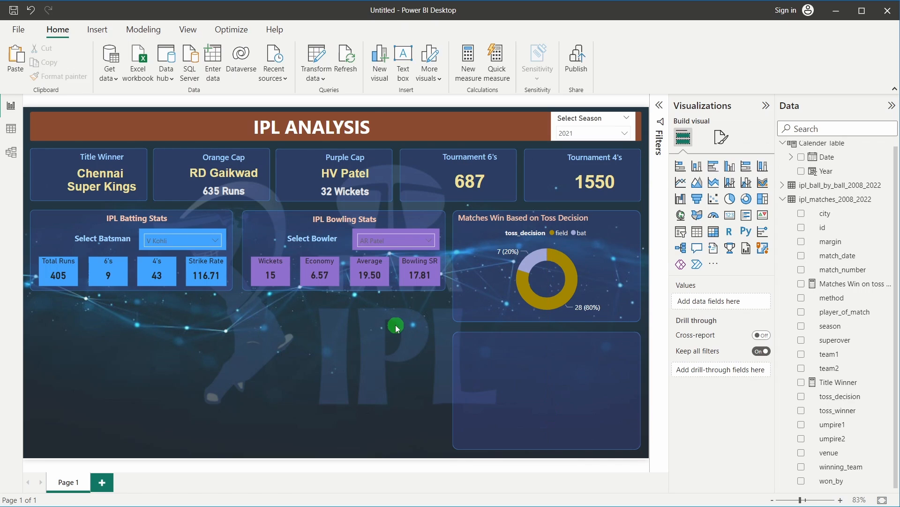
Duplicate the toss decision donut chart and place the copy on the empty background panel below it.
left_click(468, 249)
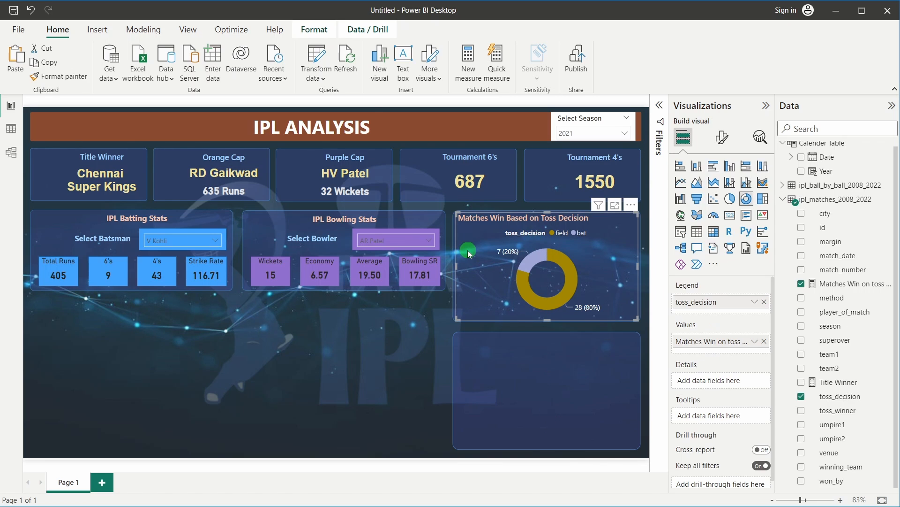
key("ctrl+c")
key("ctrl+v")
left_click_drag(498, 260, 477, 386)
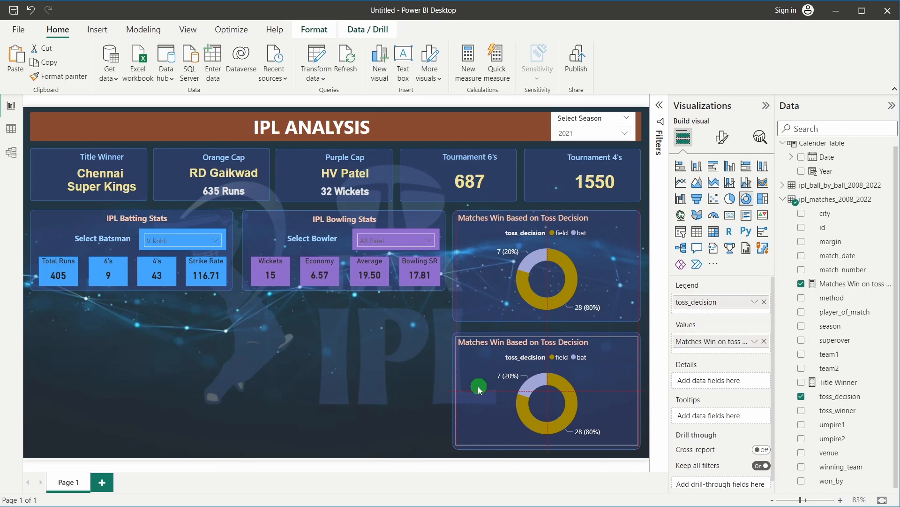
left_click(417, 390)
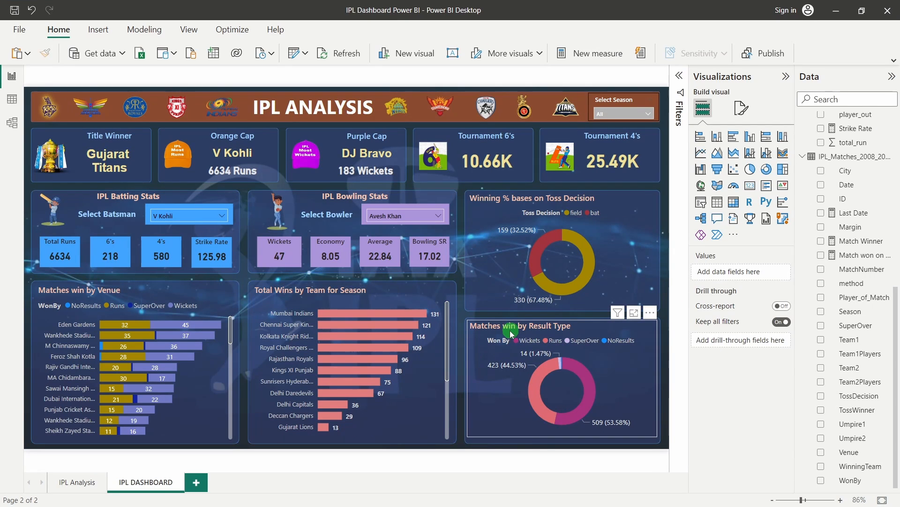
Replace the lower donut chart's fields with the count of id as values and won_by as the legend.
left_click(585, 387)
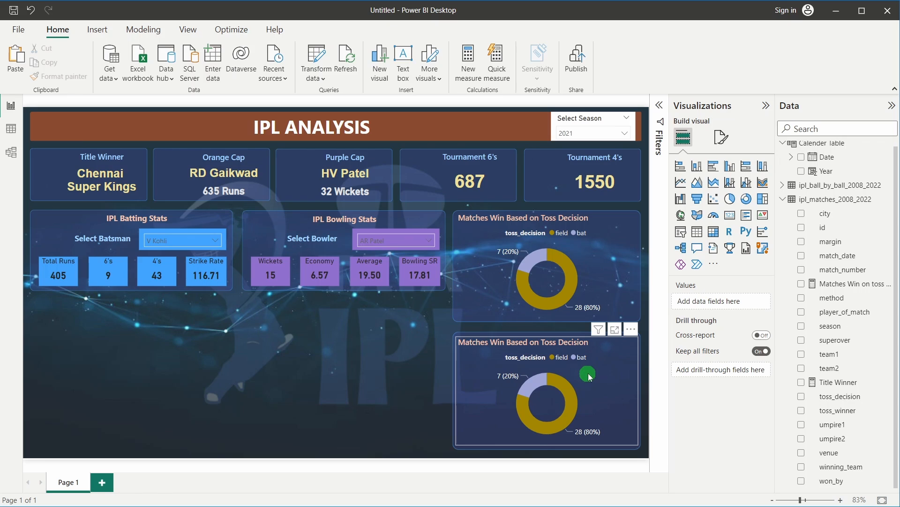
left_click(590, 377)
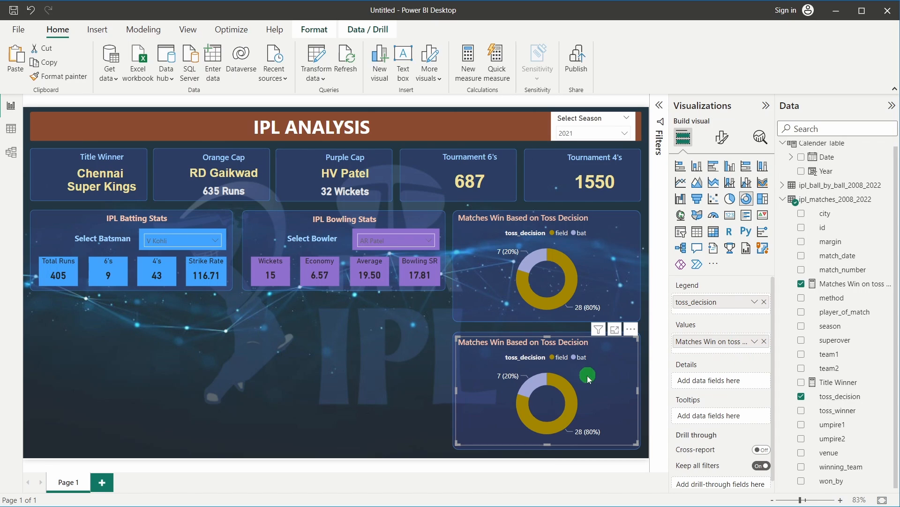
left_click(764, 301)
left_click(764, 338)
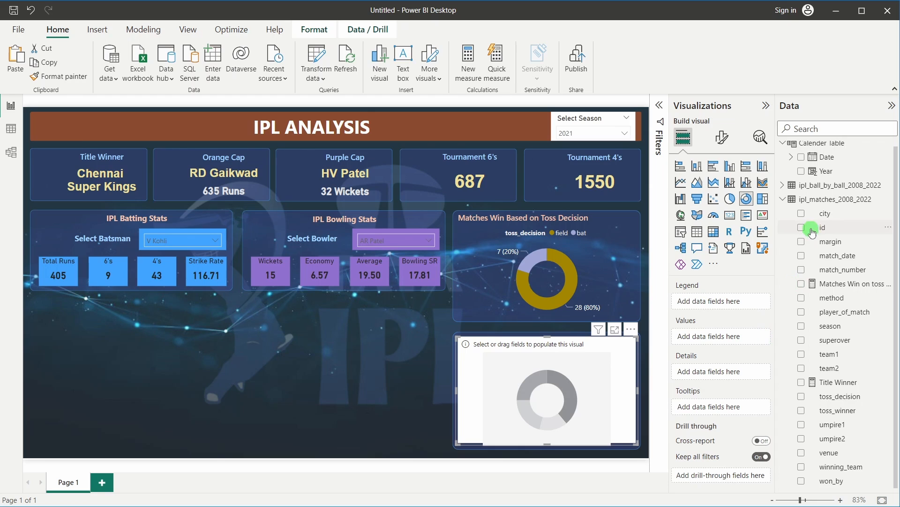
left_click_drag(812, 228, 717, 336)
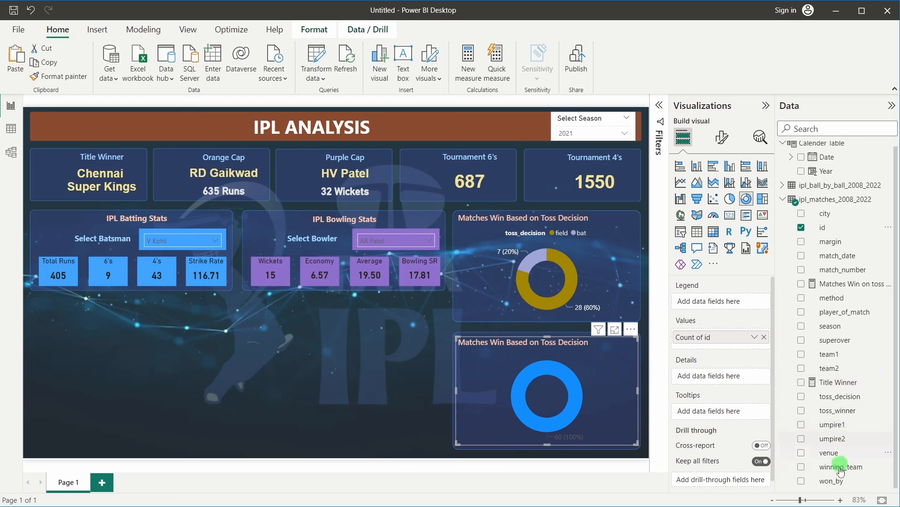
left_click_drag(833, 481, 727, 301)
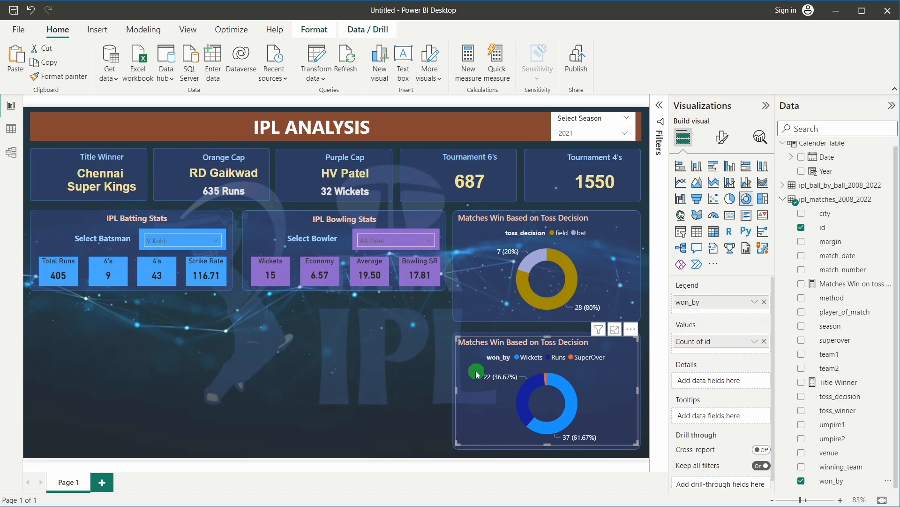
left_click(421, 379)
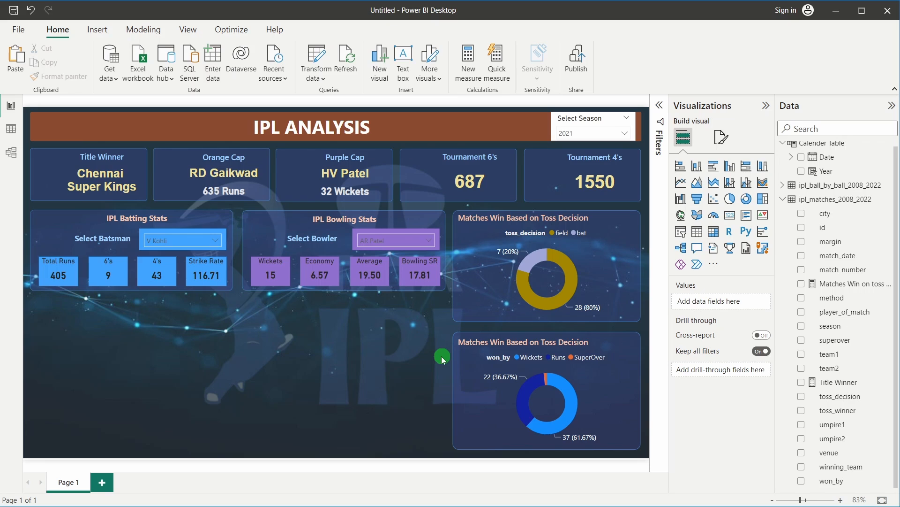
Filter the dashboard to season 2022 and examine the result breakdown in the lower donut chart.
mouse_move(570, 389)
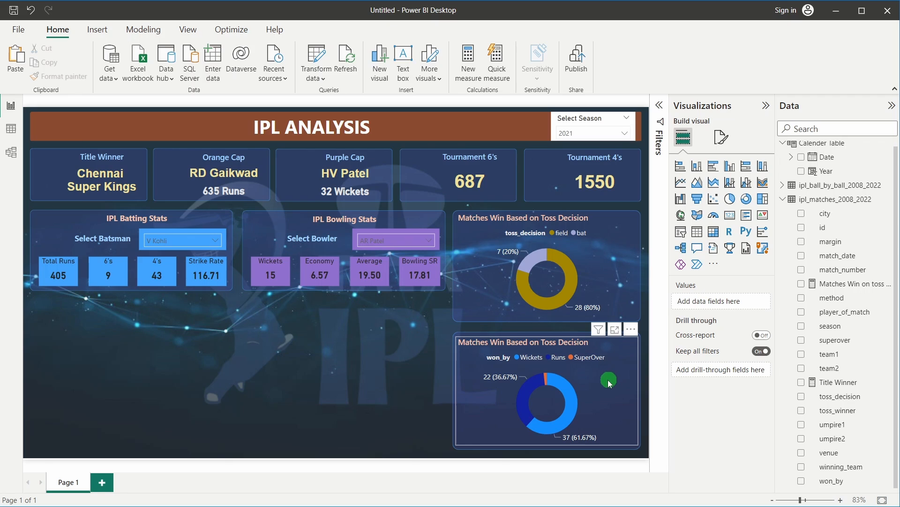
left_click(586, 132)
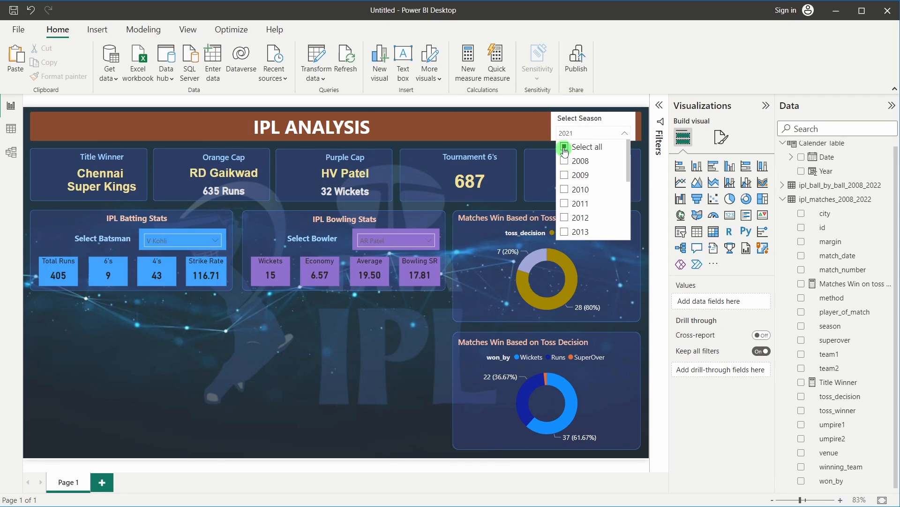
scroll(580, 215, "down", 3)
left_click(565, 230)
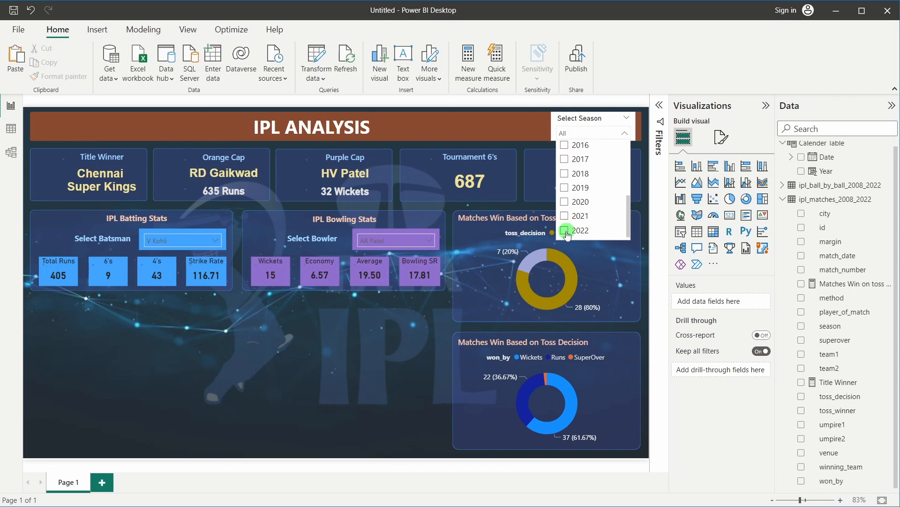
left_click(415, 390)
left_click(621, 422)
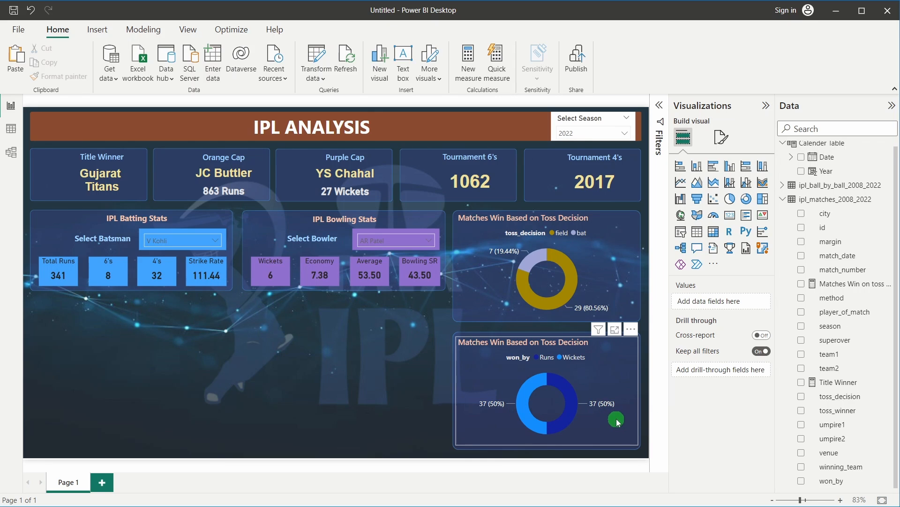
left_click(415, 374)
Check the dashboard for season 2021, and clear the season selection to include all seasons.
left_click(624, 133)
left_click(564, 232)
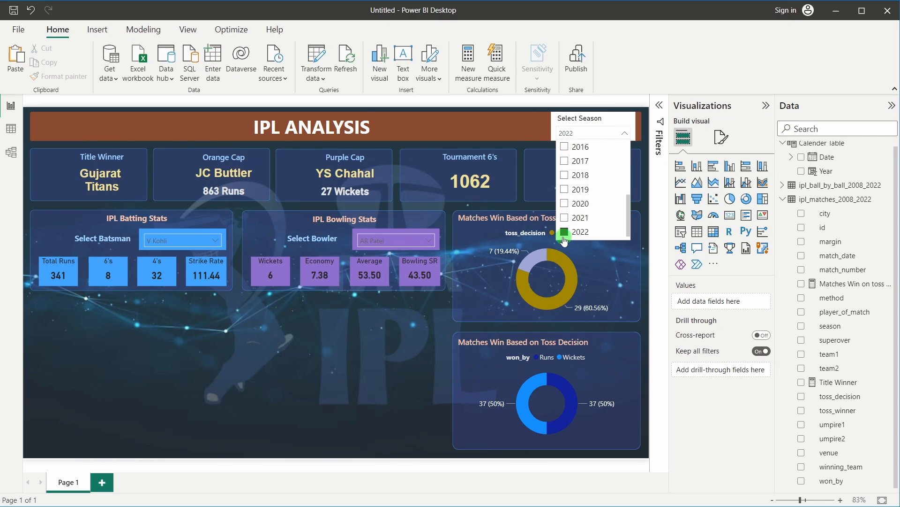
left_click(565, 218)
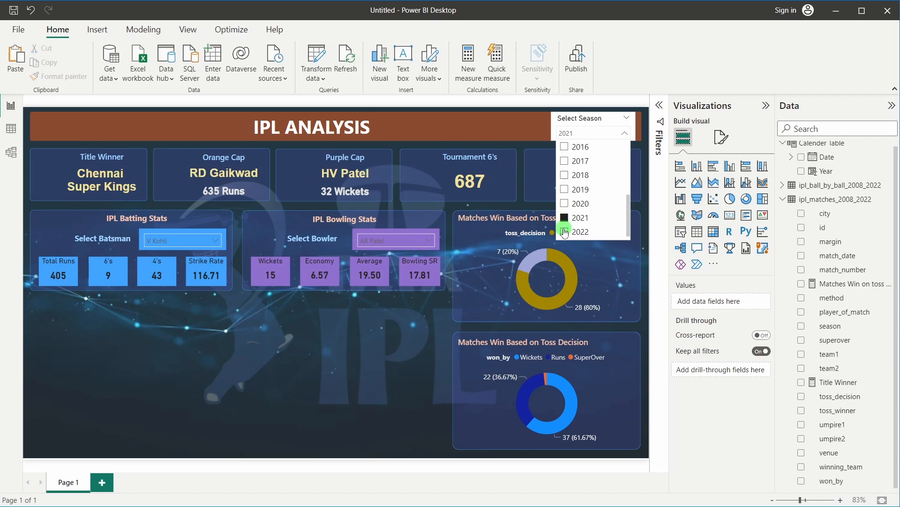
left_click(565, 232)
left_click(564, 218)
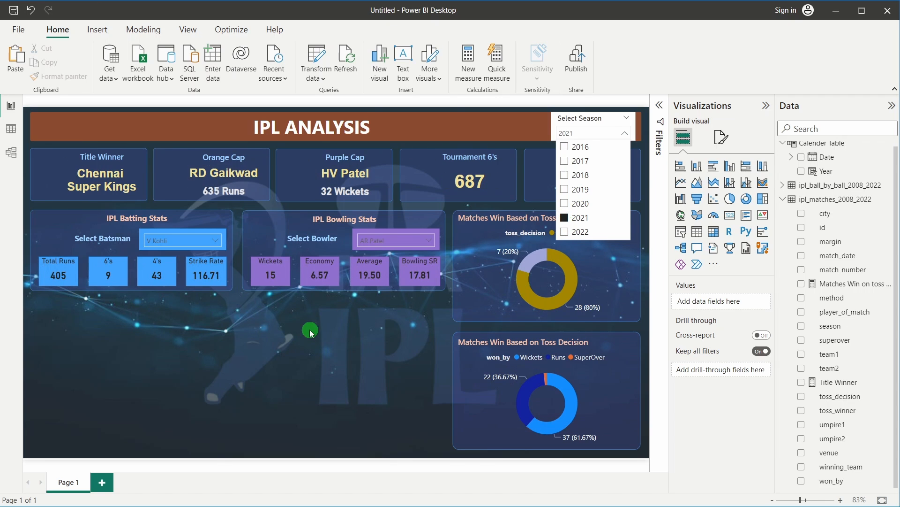
left_click(565, 217)
left_click(289, 384)
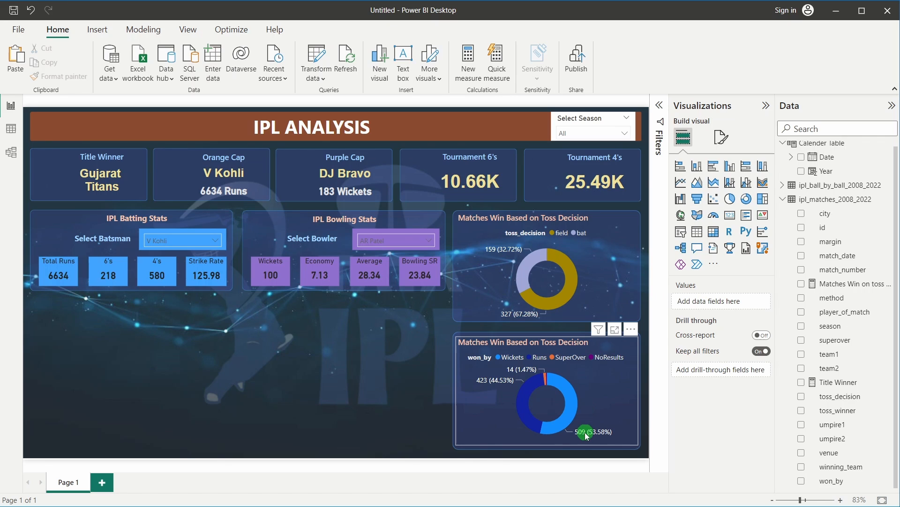
mouse_move(587, 435)
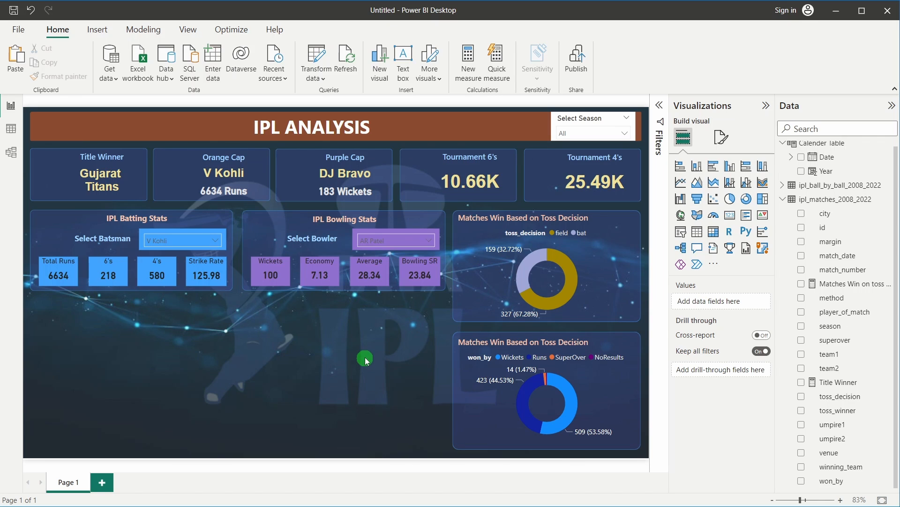
Change the title of the lower donut chart to "Matches Win by result type".
left_click(597, 338)
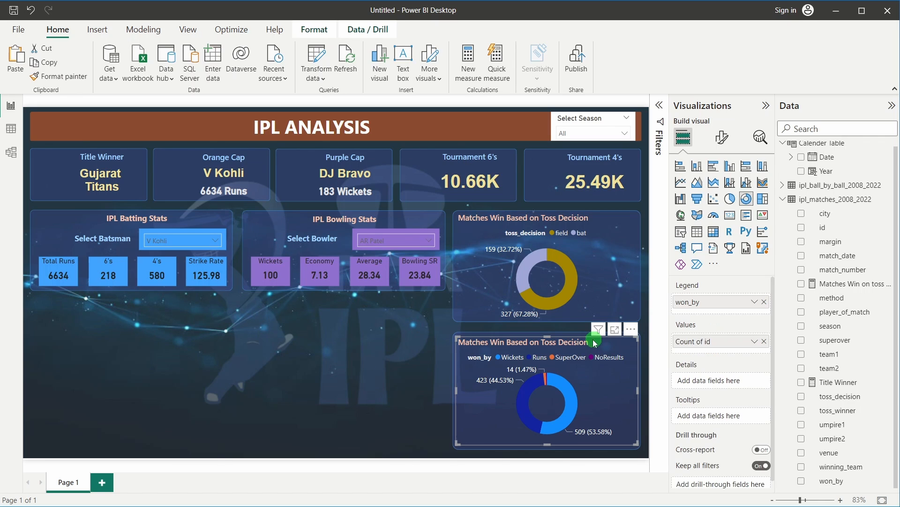
left_click(722, 140)
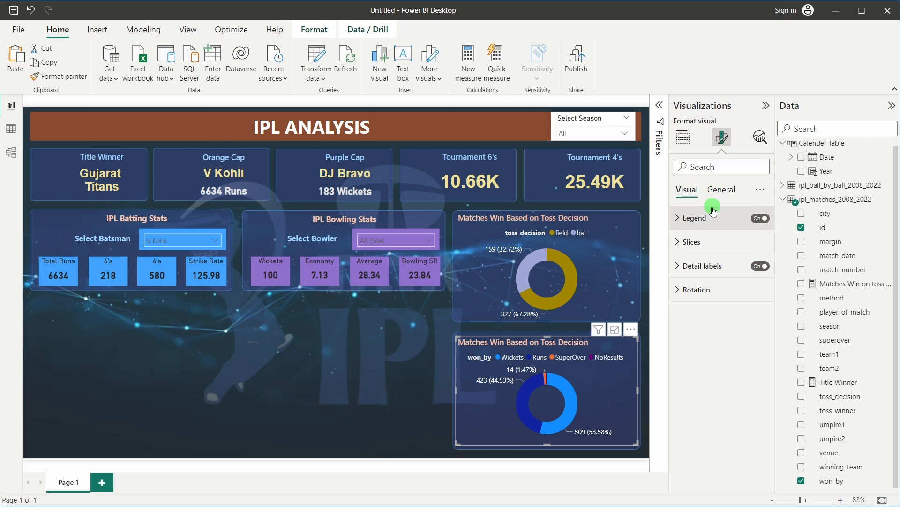
left_click(713, 202)
left_click(699, 242)
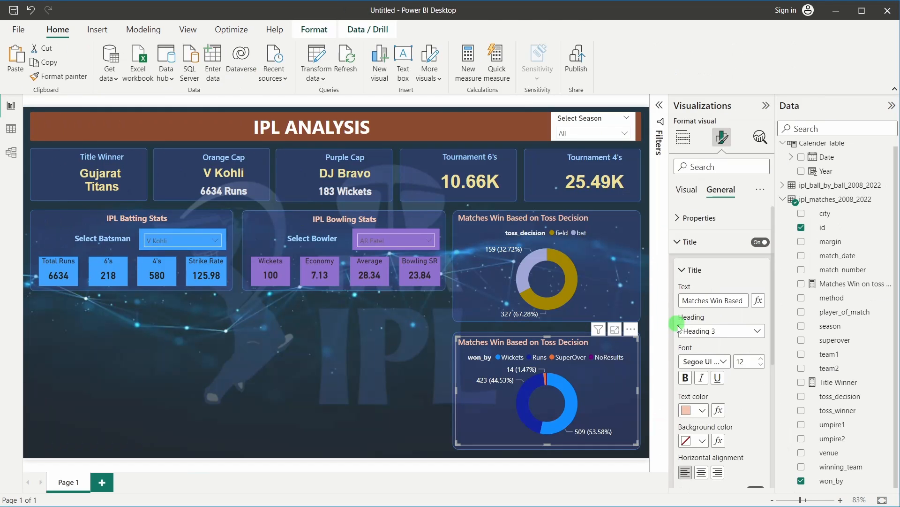
left_click(705, 362)
left_click(706, 364)
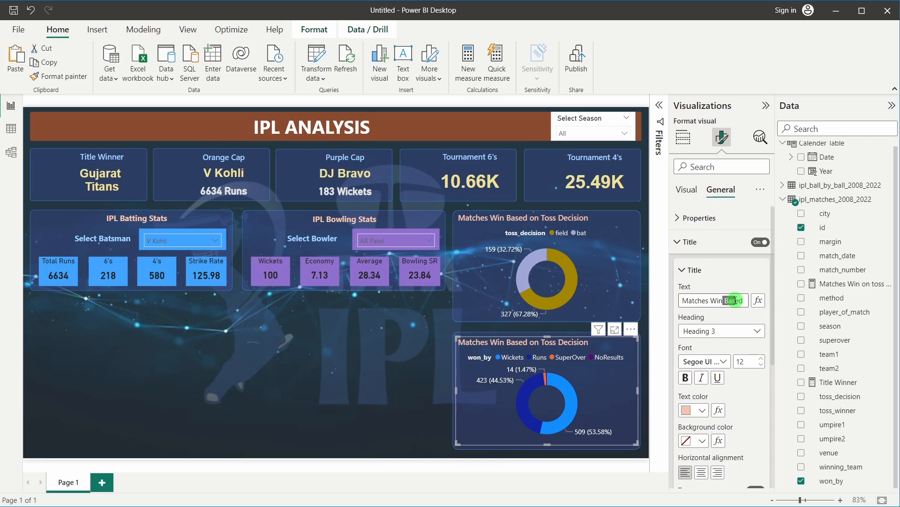
left_click_drag(726, 302, 757, 303)
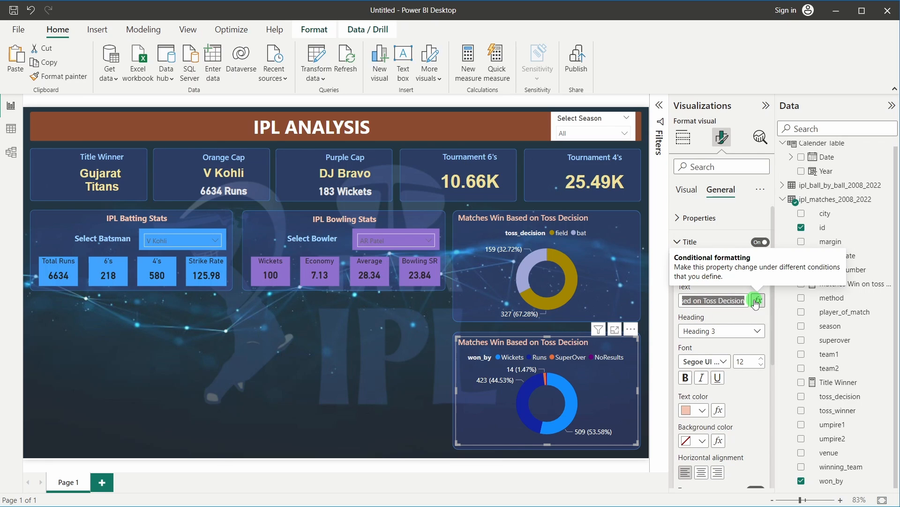
type("by r")
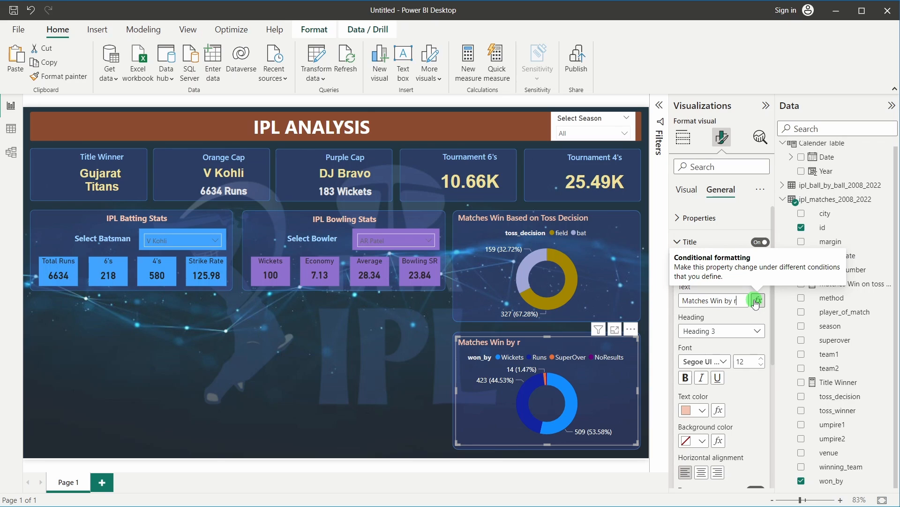
type("eusukt")
key("BackSpace")
key("BackSpace")
type("lt type")
left_click(3, 315)
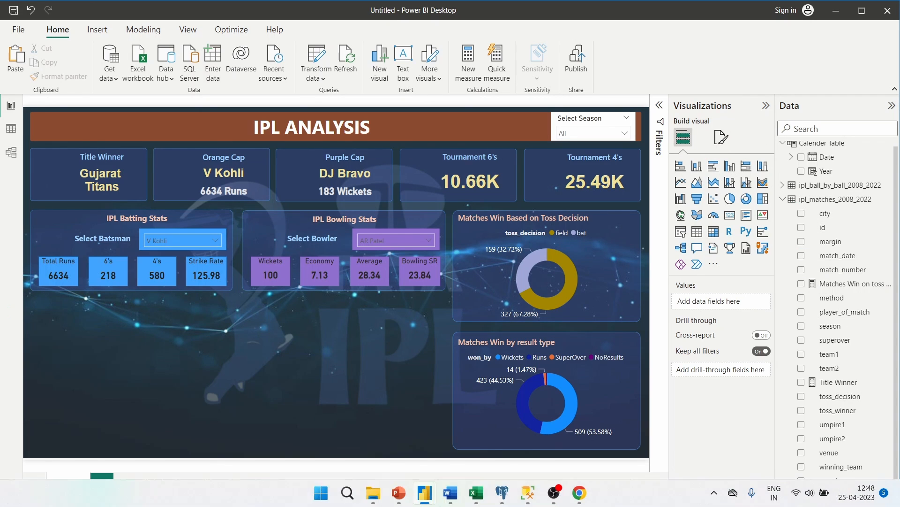
Duplicate the lower donut chart's background panel, place the copy below the batting stats panel, and enlarge it to match that panel's width and the page's lower margin.
mouse_move(425, 492)
left_click(93, 292)
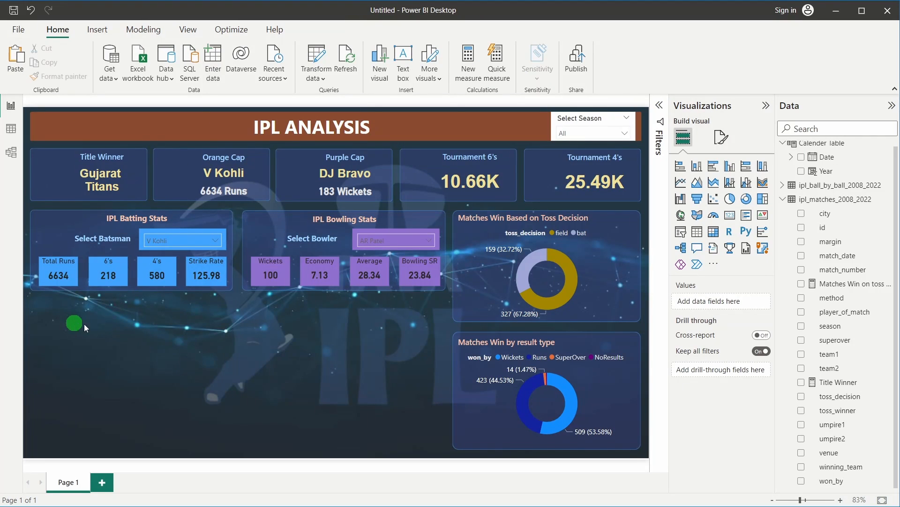
left_click(459, 332)
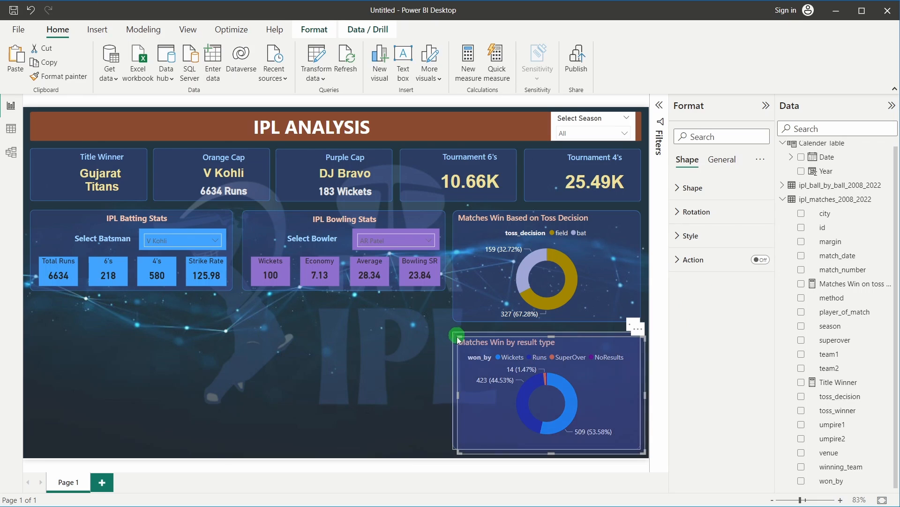
left_click_drag(474, 382, 47, 345)
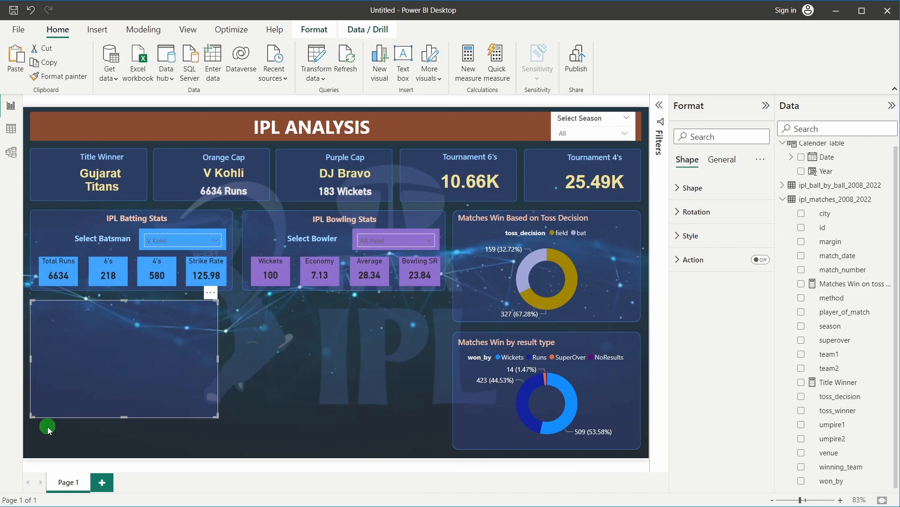
left_click_drag(122, 415, 126, 448)
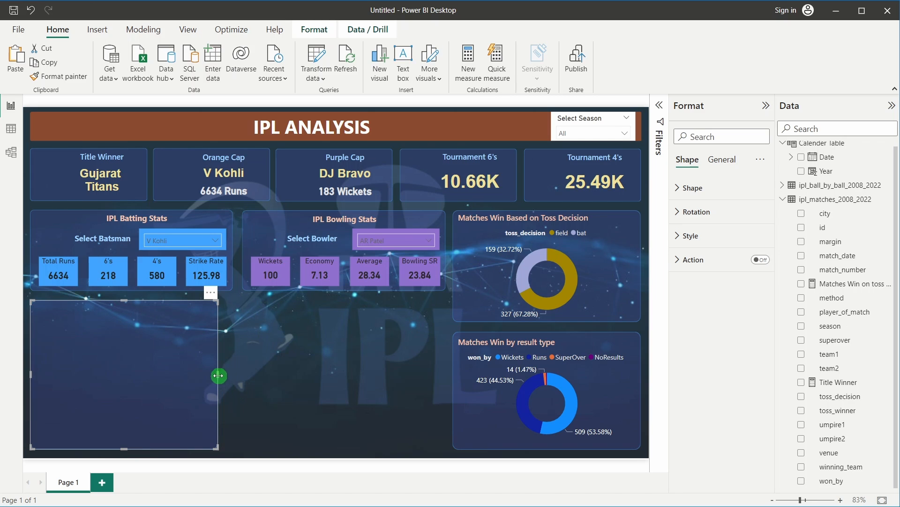
left_click_drag(217, 374, 229, 378)
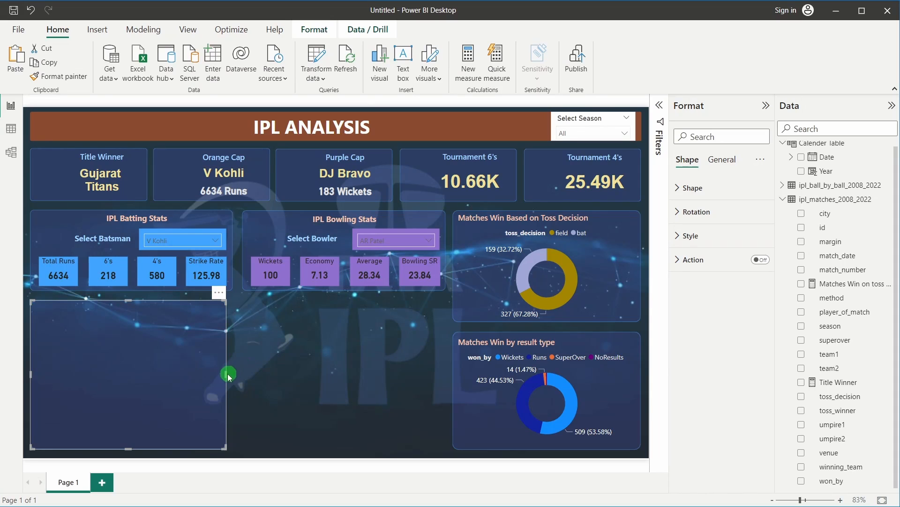
left_click_drag(225, 374, 231, 373)
left_click(263, 363)
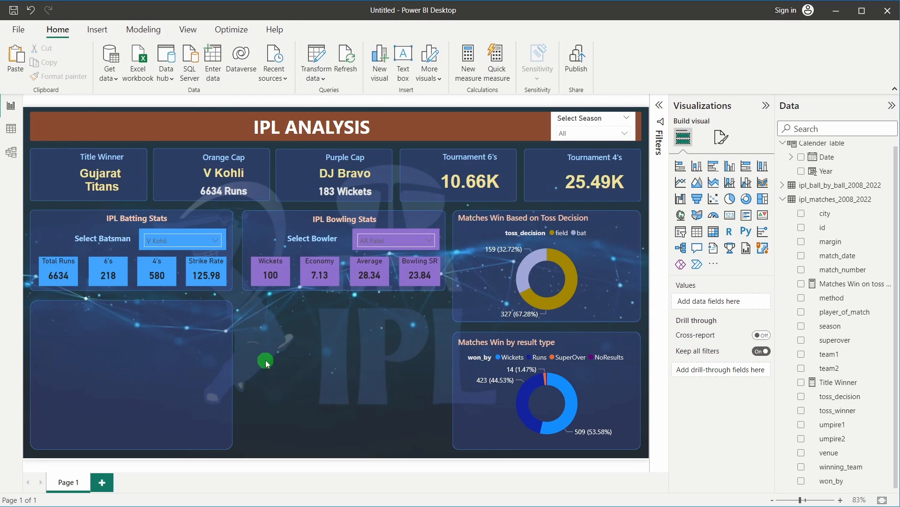
Add a stacked bar chart over the new panel with venue on the Y-axis, count of id on the X-axis, and won_by as legend.
left_click(680, 165)
left_click_drag(322, 364, 179, 364)
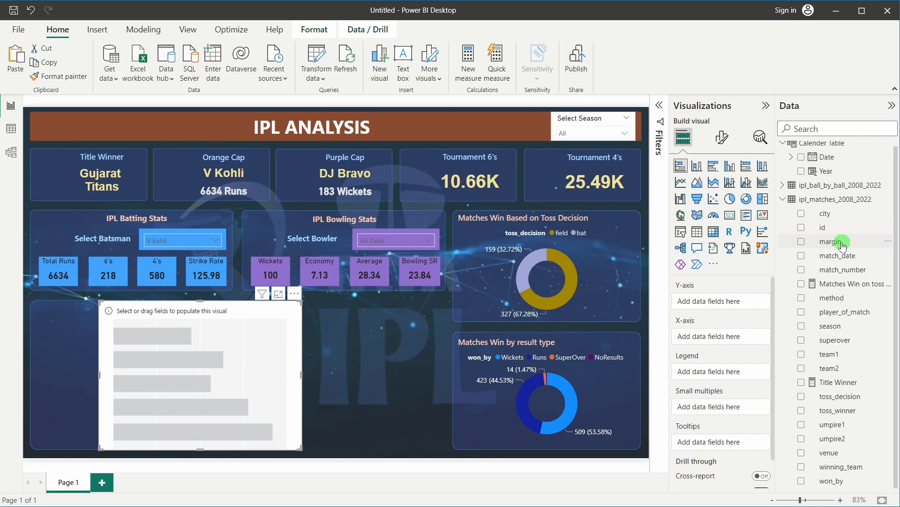
scroll(843, 244, "up", 1)
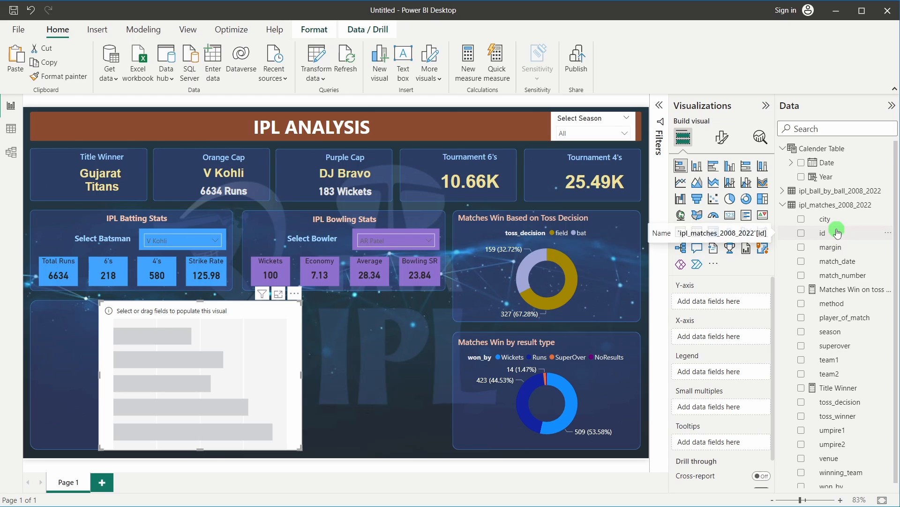
scroll(837, 312, "down", 1)
left_click_drag(829, 452, 733, 306)
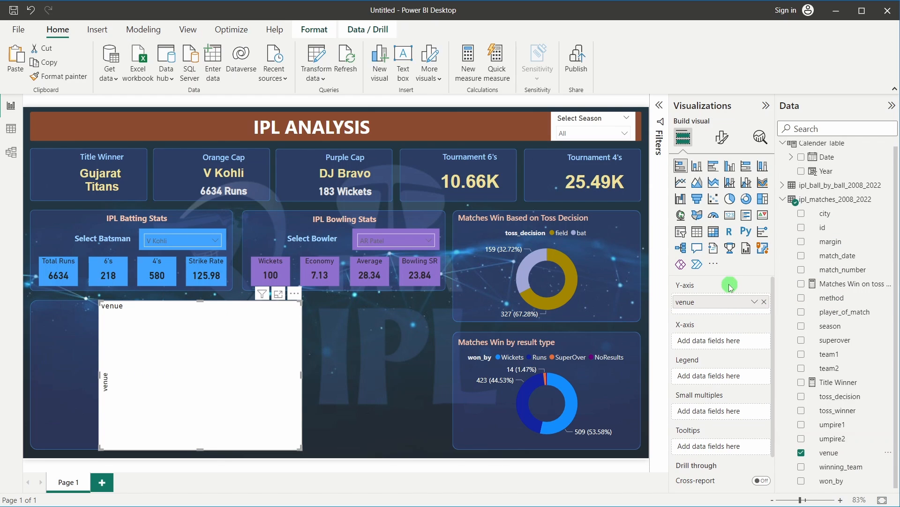
mouse_move(853, 229)
left_mouse_down()
mouse_move(755, 302)
mouse_move(717, 344)
left_mouse_up()
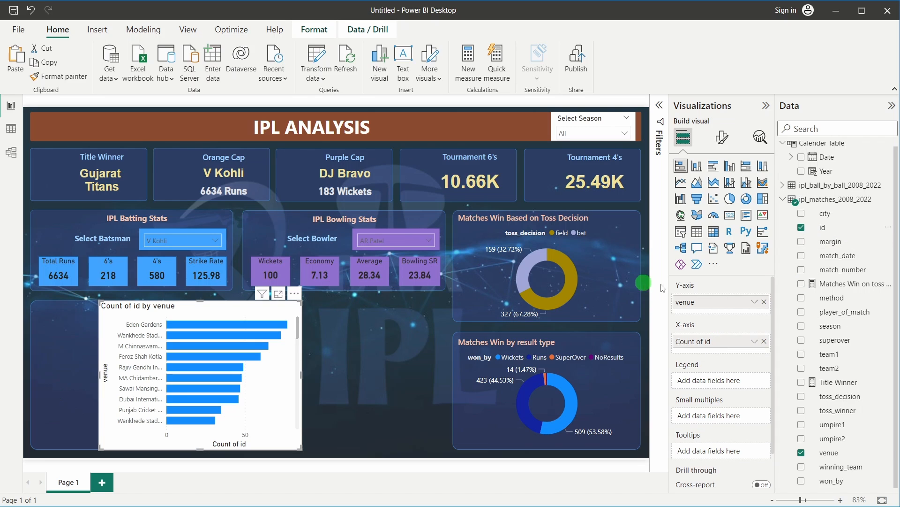
left_click_drag(833, 480, 730, 375)
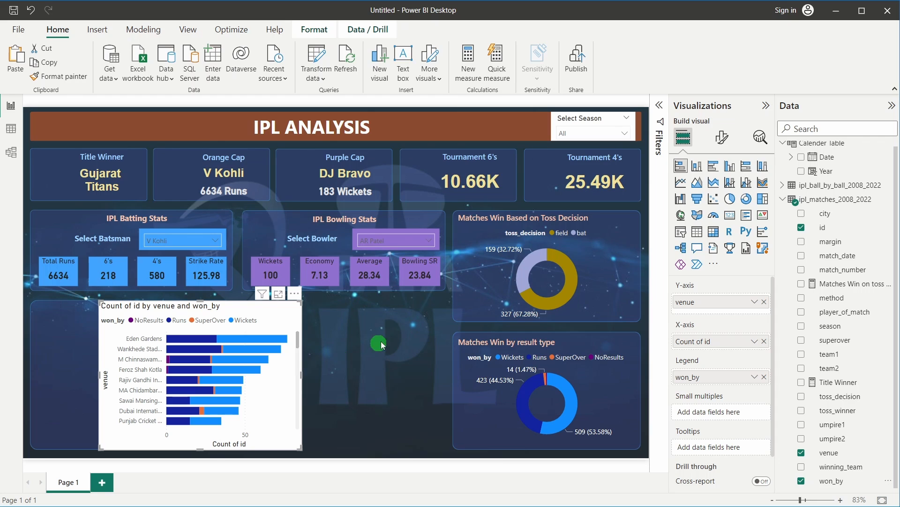
Filter the dashboard to season 2022 with the season slicer.
left_click(592, 134)
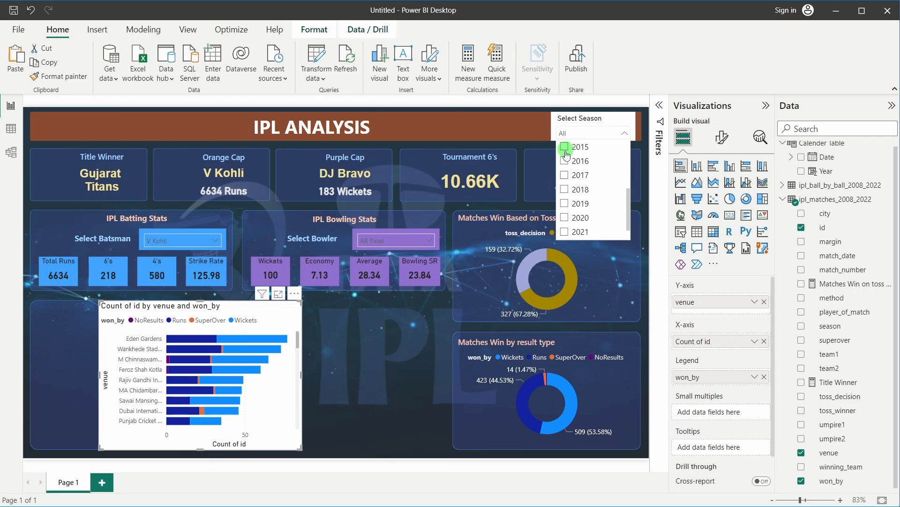
scroll(583, 167, "down", 1)
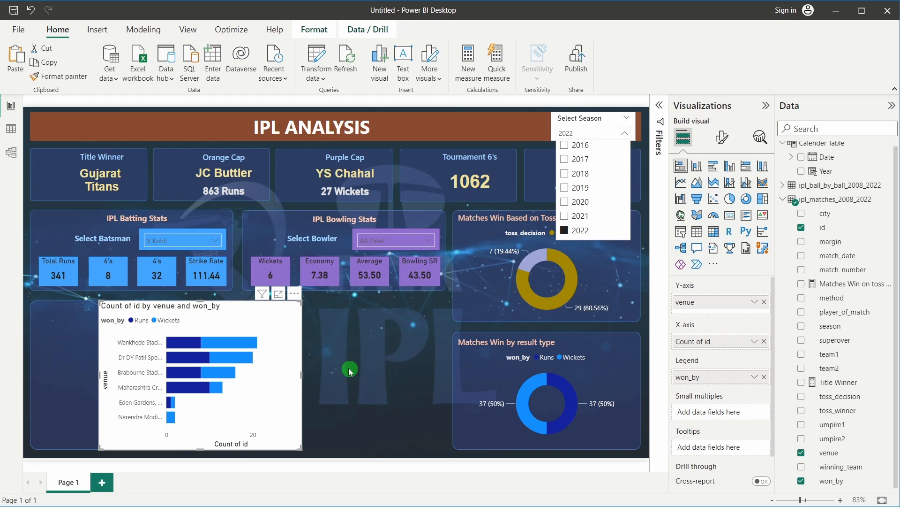
Turn off the background of the venue stacked bar chart.
left_click(722, 137)
left_click(718, 192)
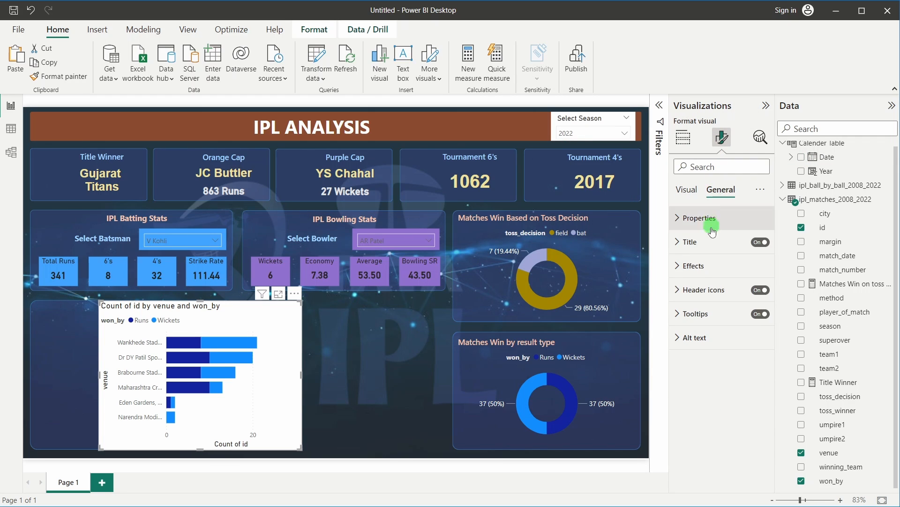
left_click(703, 266)
left_click(755, 294)
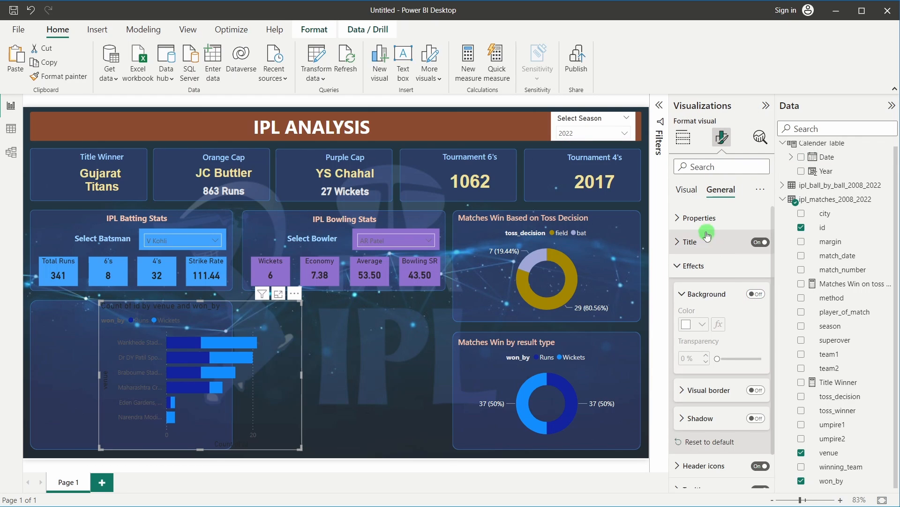
Turn off the X-axis values and the X-axis title of the venue bar chart.
left_click(688, 190)
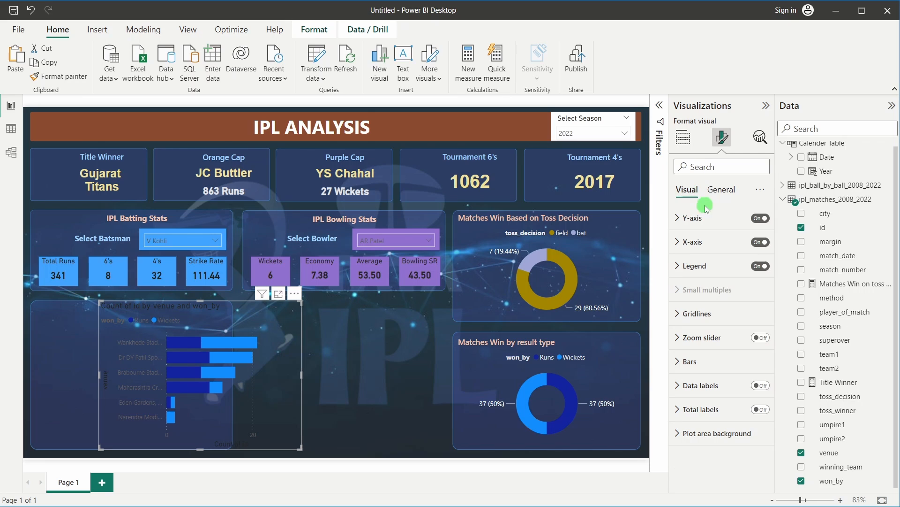
left_click(761, 243)
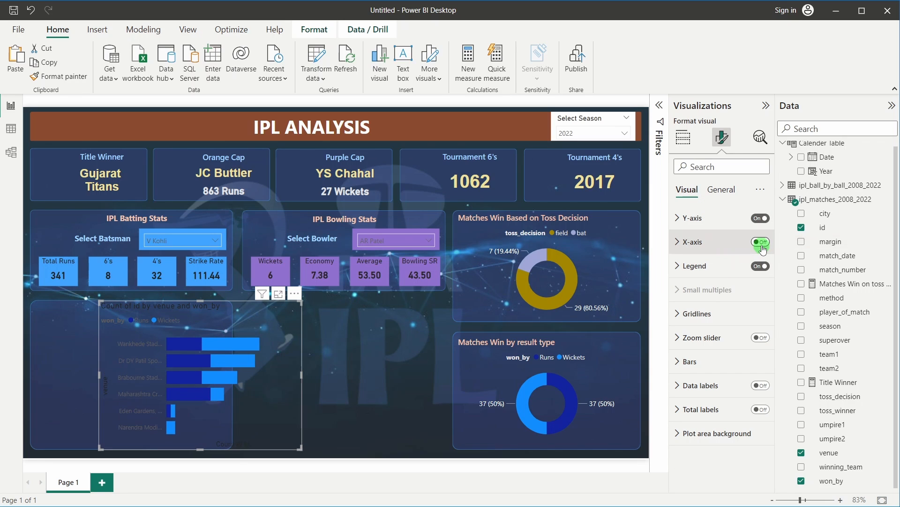
left_click(680, 243)
left_click(743, 419)
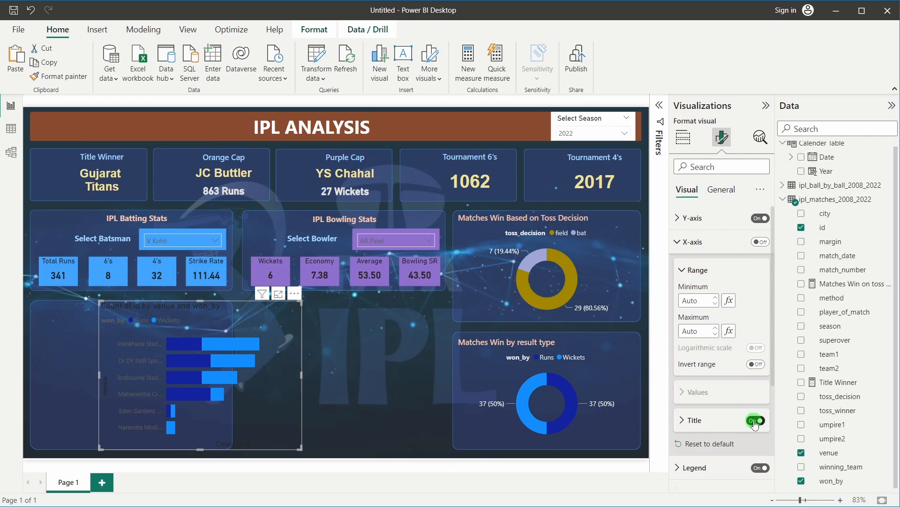
left_click(680, 242)
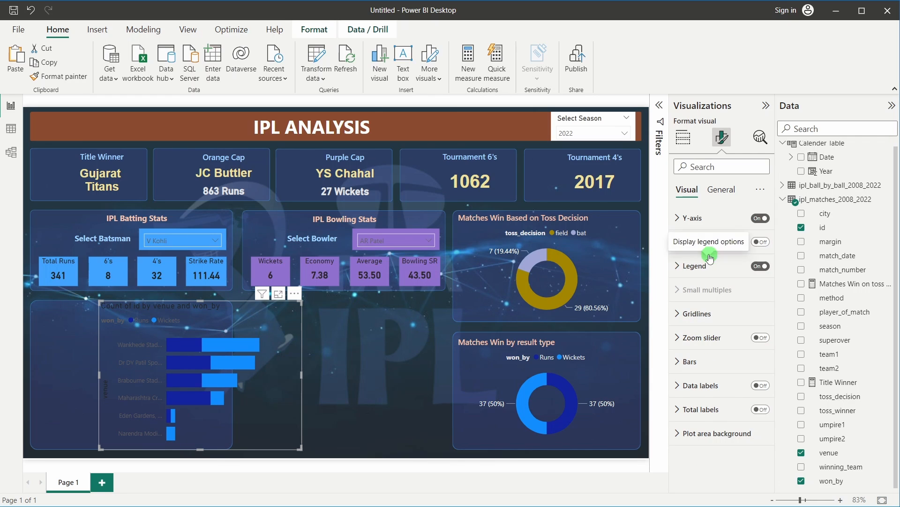
Set the venue bar chart's legend text color to light gray and turn on its data labels.
left_click(678, 272)
left_click(697, 355)
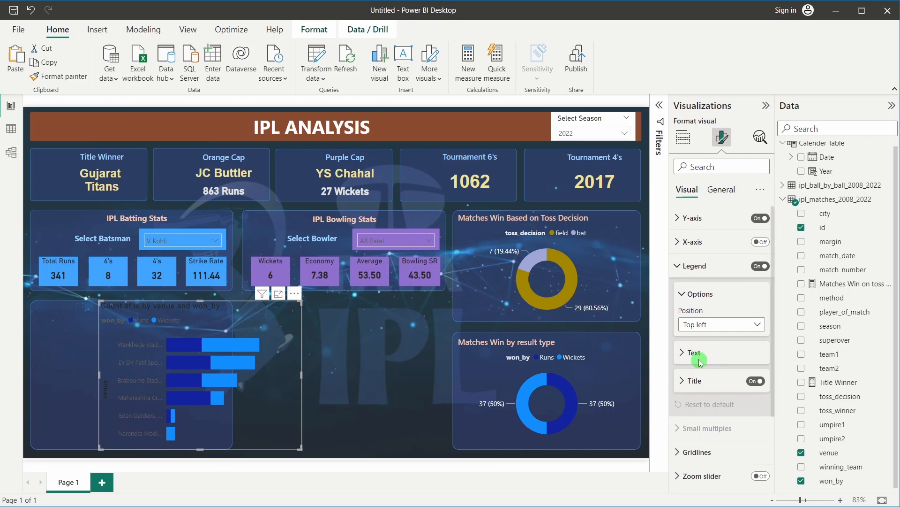
left_click(716, 399)
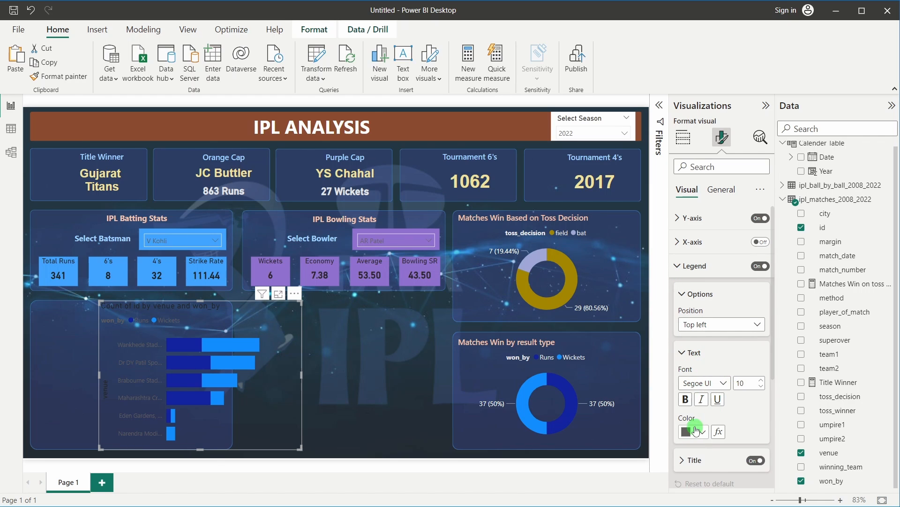
left_click(692, 431)
left_click(689, 277)
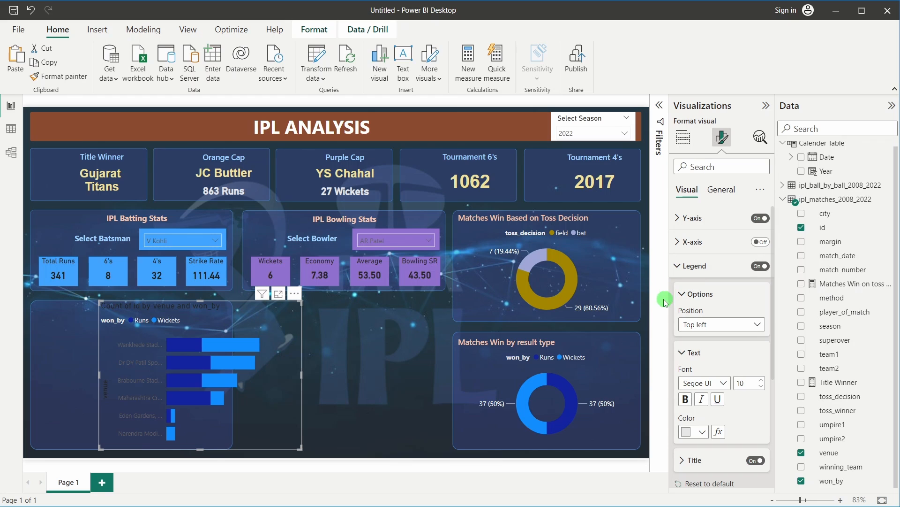
left_click(683, 294)
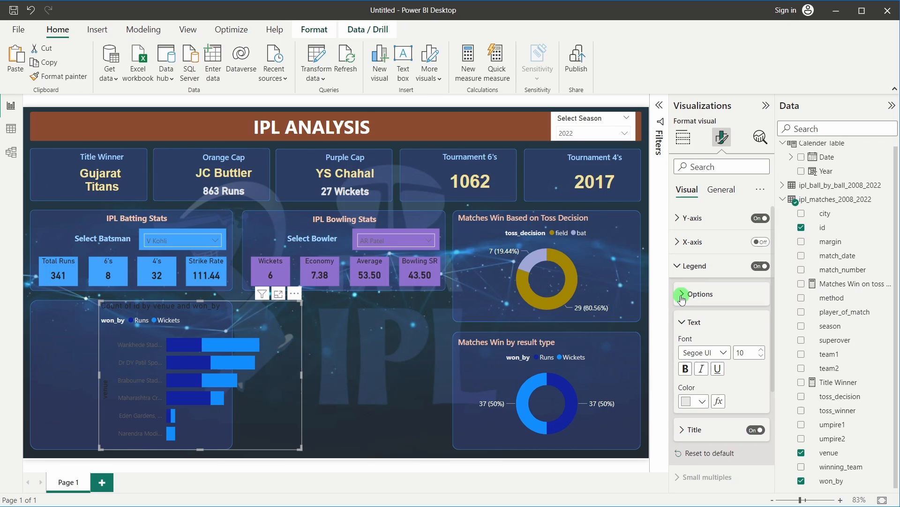
left_click(680, 269)
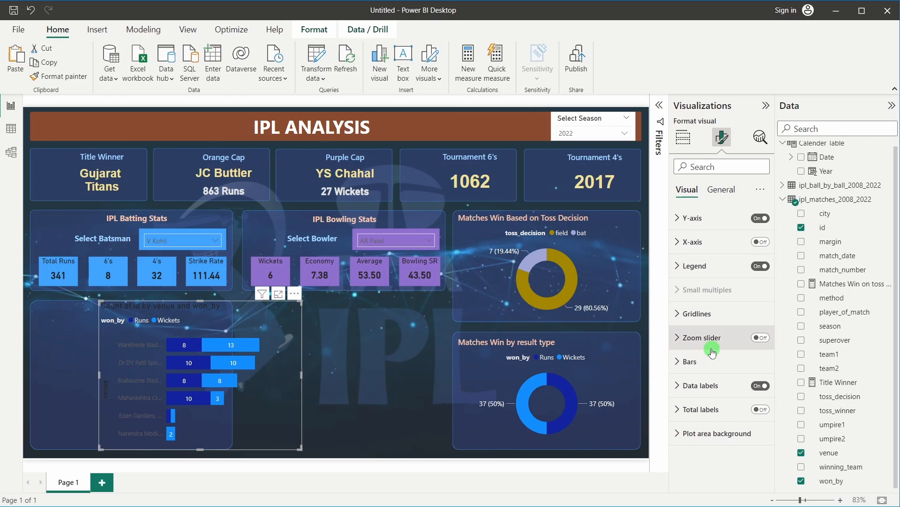
Set the venue chart's Y-axis values color to light gray and turn off the Y-axis title.
left_click(679, 218)
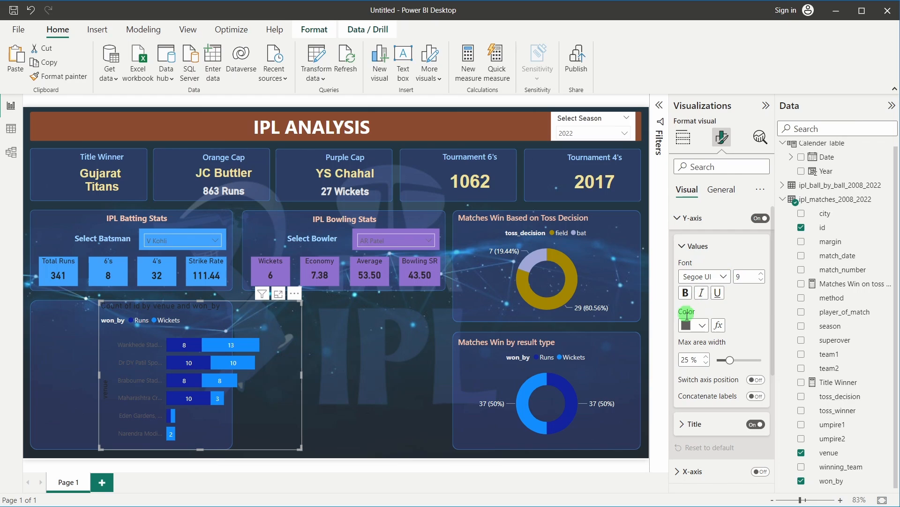
left_click(689, 325)
left_click(693, 168)
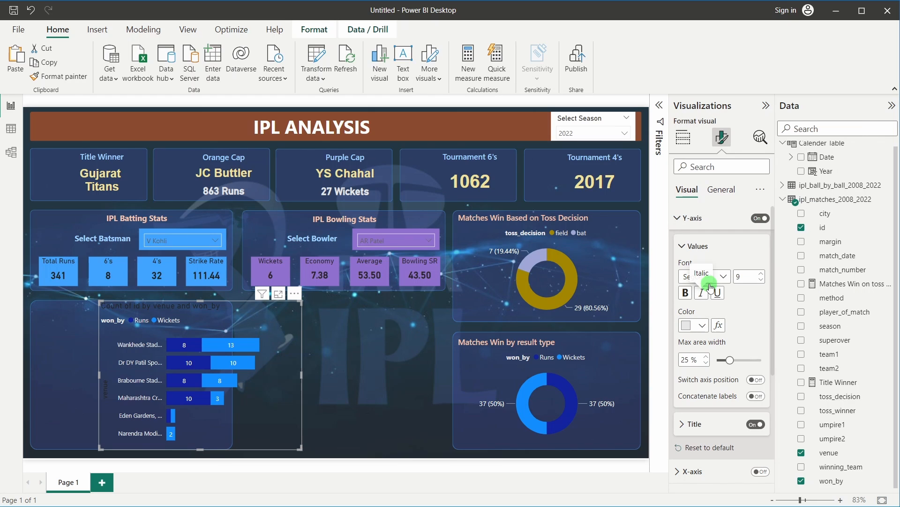
left_click(755, 424)
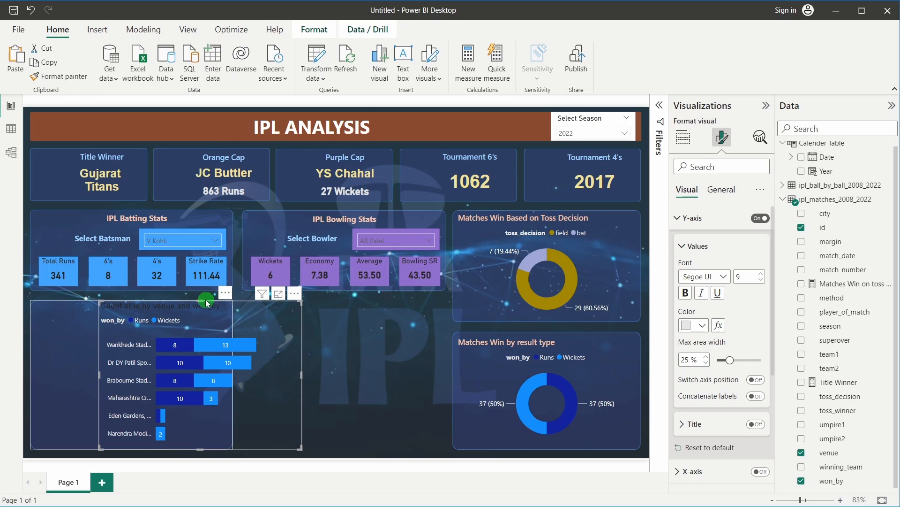
Move the venue bar chart onto its background panel and shrink its width and height to fit inside.
left_click_drag(201, 304, 149, 318)
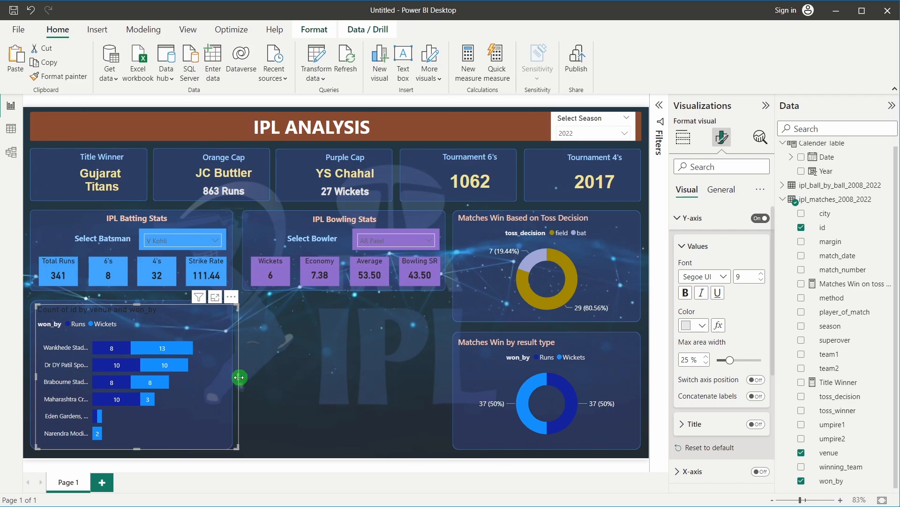
left_click_drag(239, 376, 229, 376)
left_click_drag(130, 448, 131, 442)
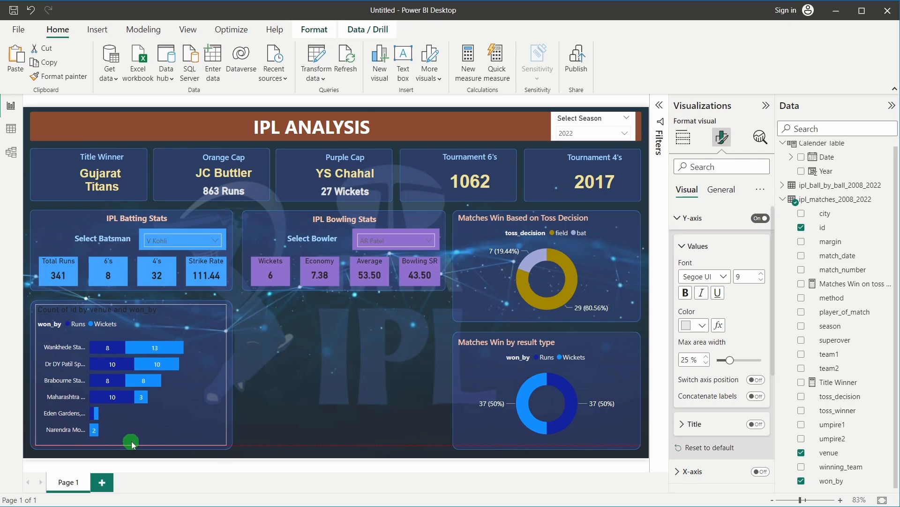
left_click(291, 368)
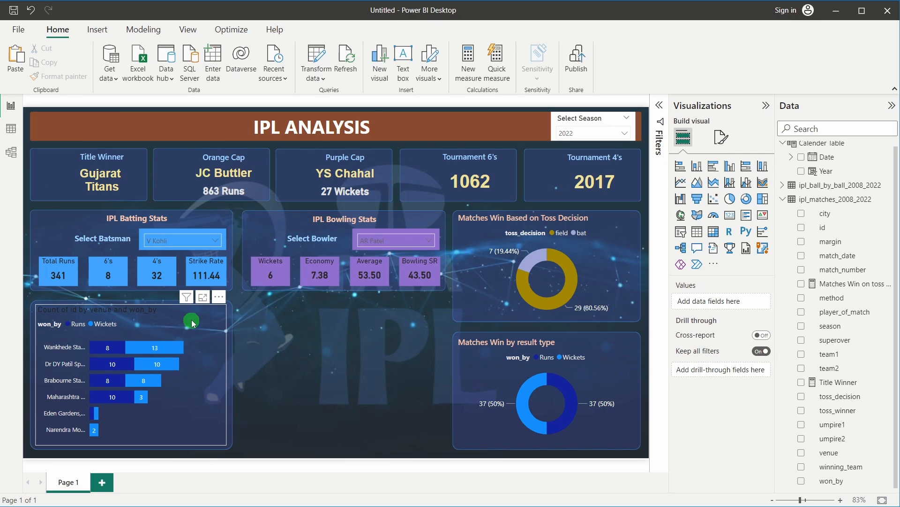
Change the venue bar chart's title text to "Matches Win by Venue".
left_click(193, 322)
left_click(722, 139)
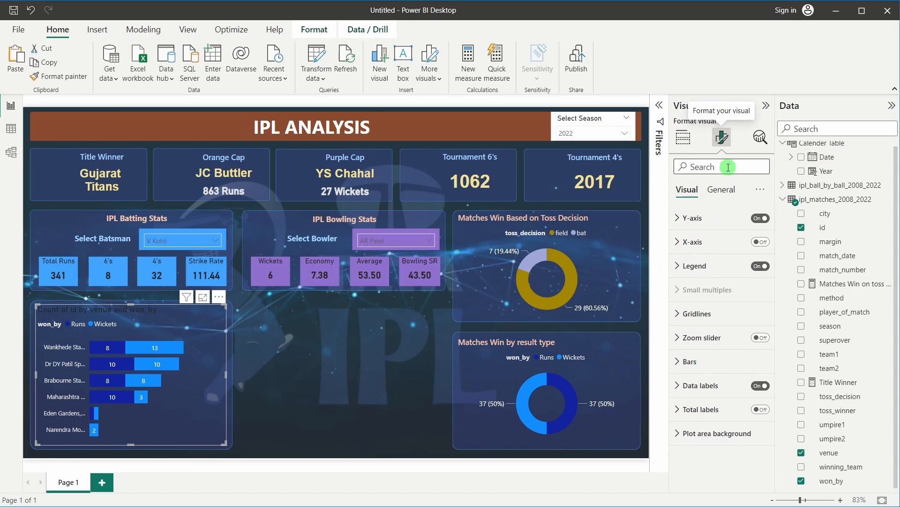
left_click(720, 188)
left_click(711, 242)
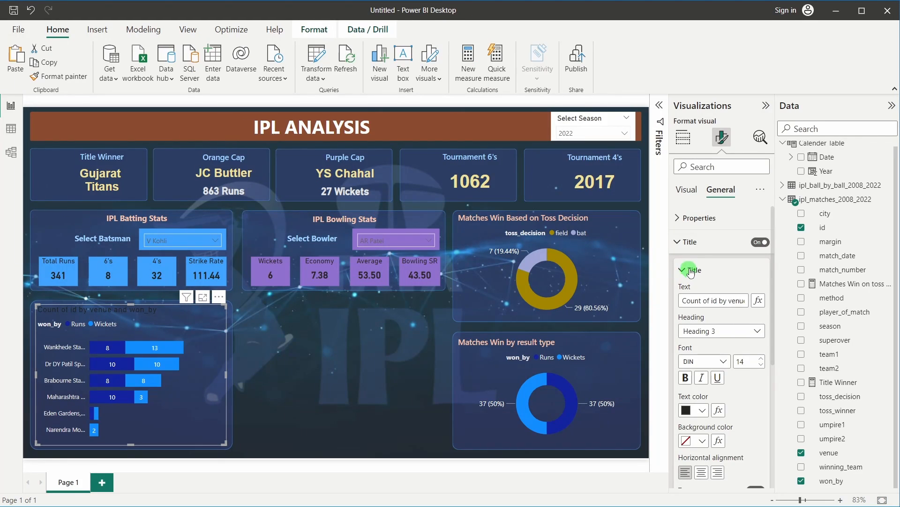
left_click(713, 300)
type("Matches")
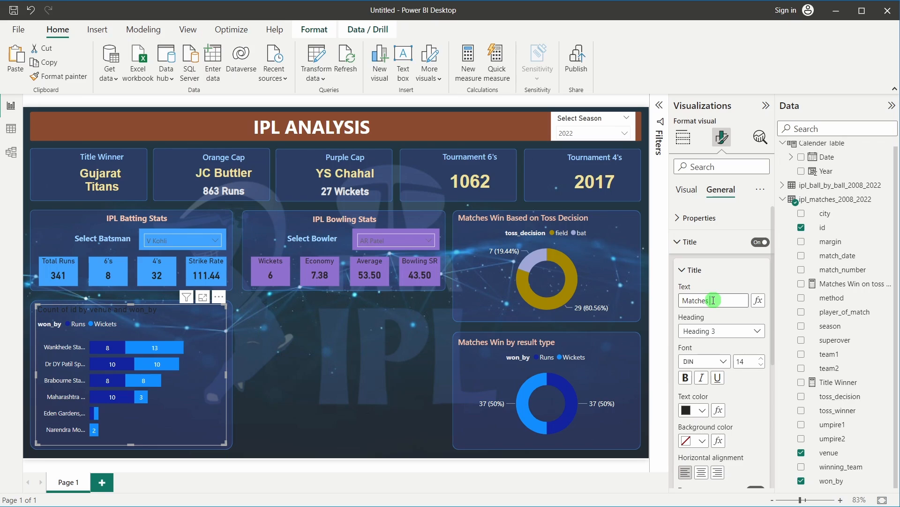
type(" Win by Venuw")
Format the venue chart's title as 12-point Segoe UI Semibold in light orange.
left_click(761, 364)
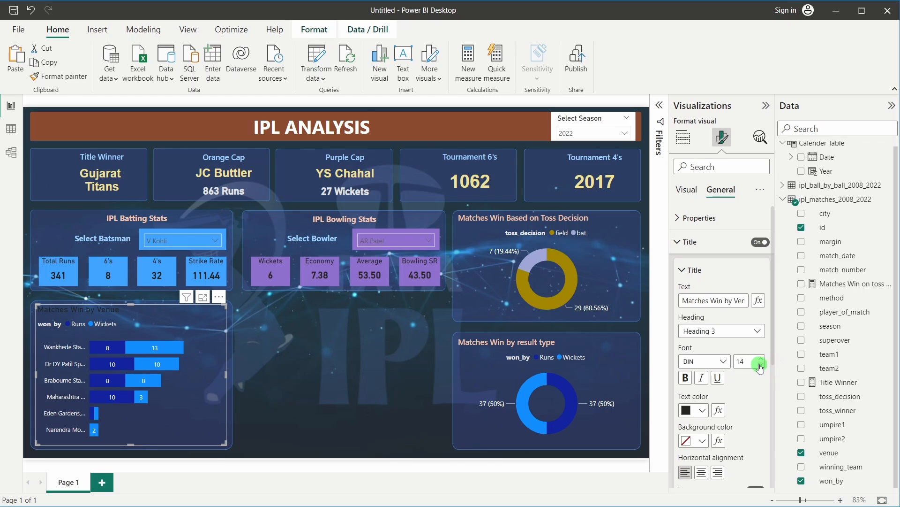
left_click(761, 365)
left_click(725, 361)
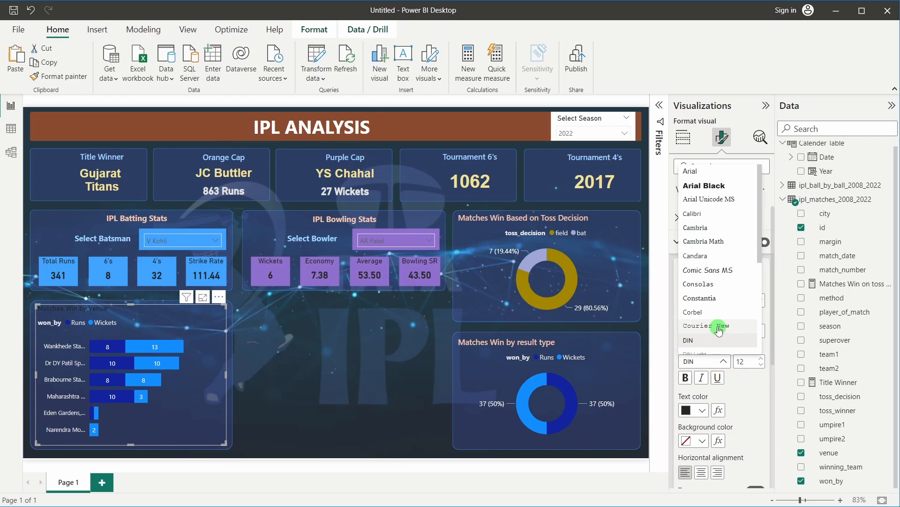
scroll(720, 330, "down", 3)
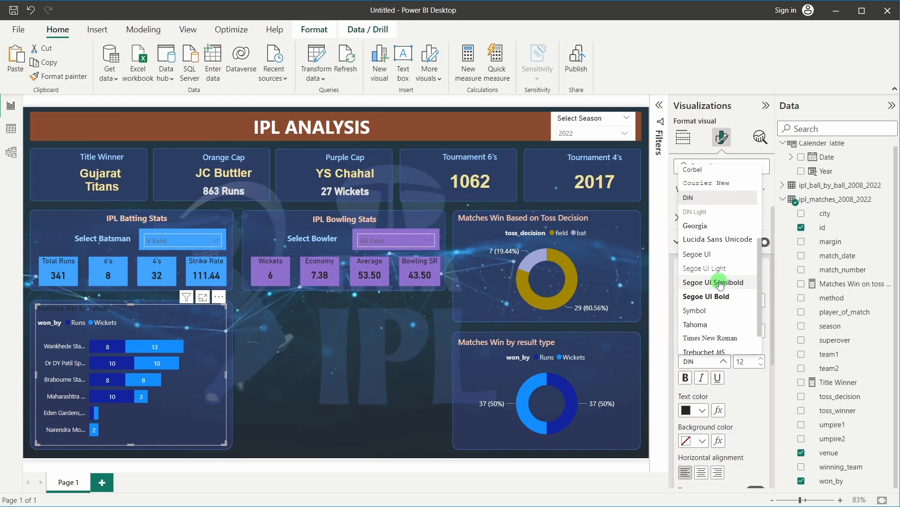
left_click(720, 282)
left_click(702, 410)
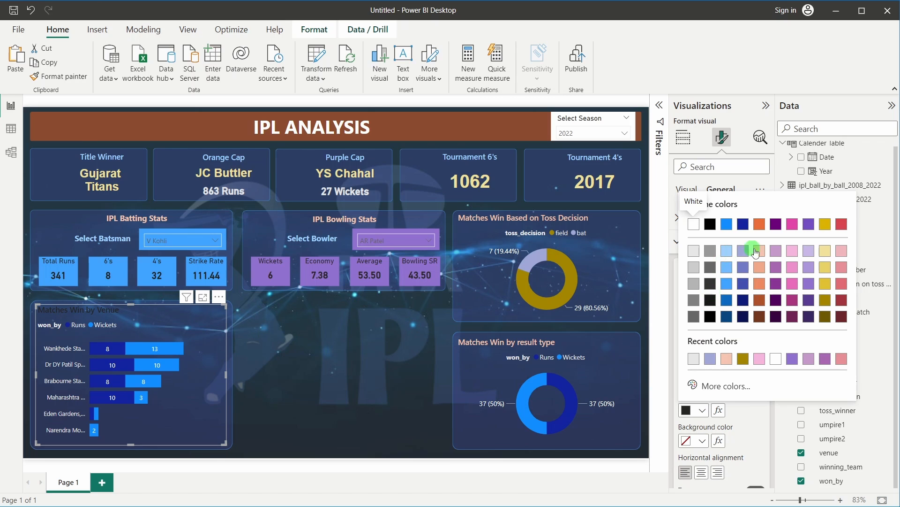
left_click(755, 252)
left_click(311, 348)
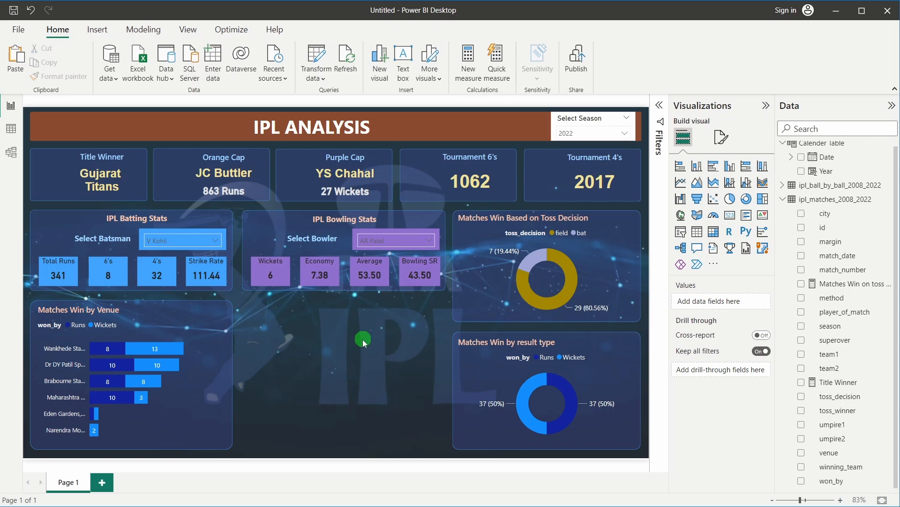
Color the venue chart's Runs bars dark gold and its Wickets bars light purple.
left_click(190, 389)
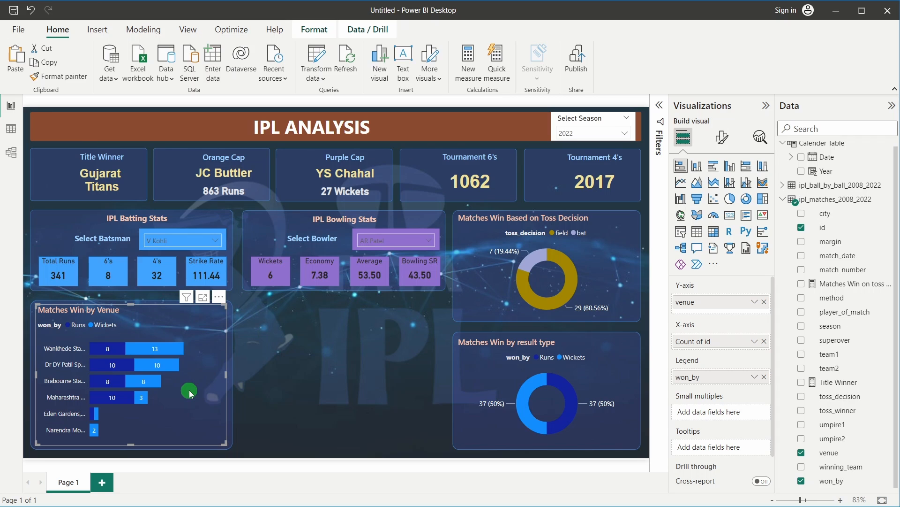
left_click(722, 137)
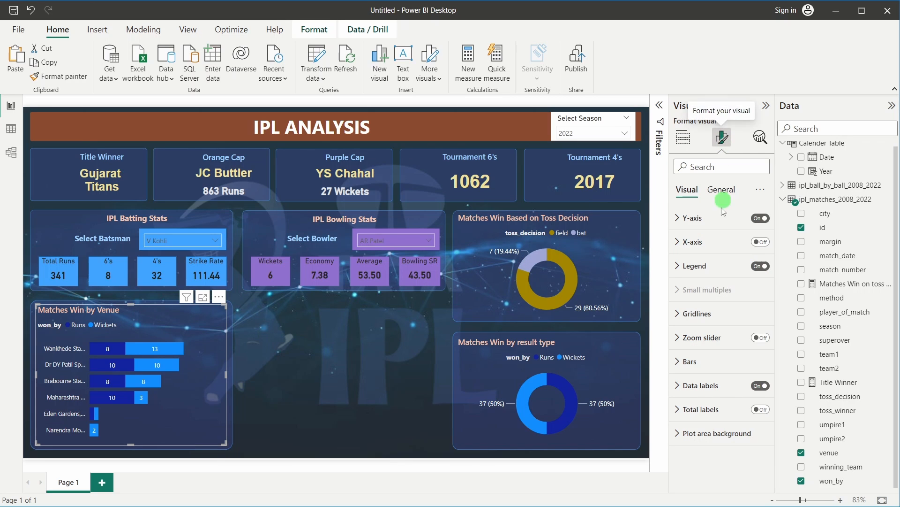
left_click(690, 361)
scroll(708, 356, "down", 2)
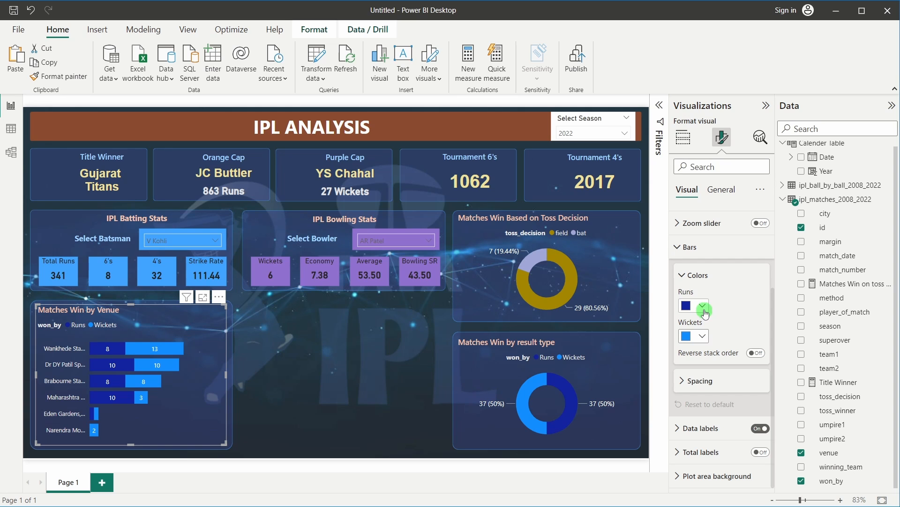
left_click(703, 305)
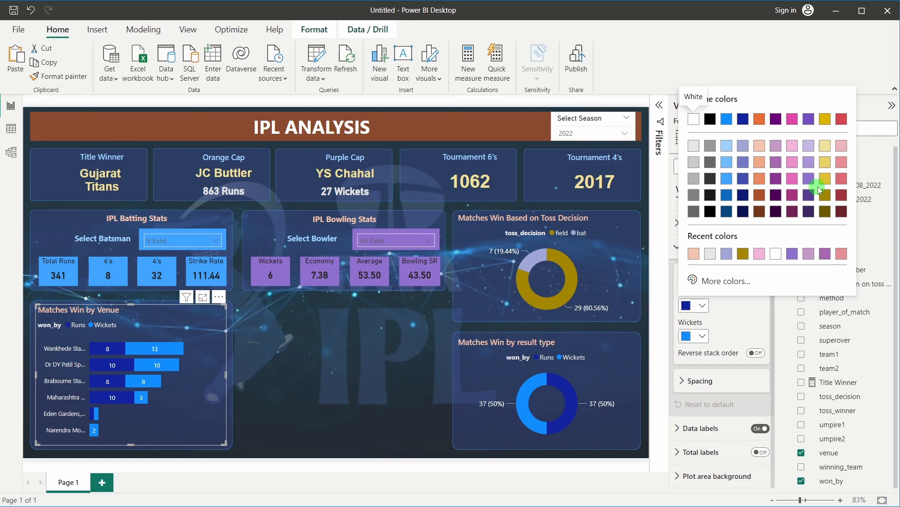
left_click(826, 197)
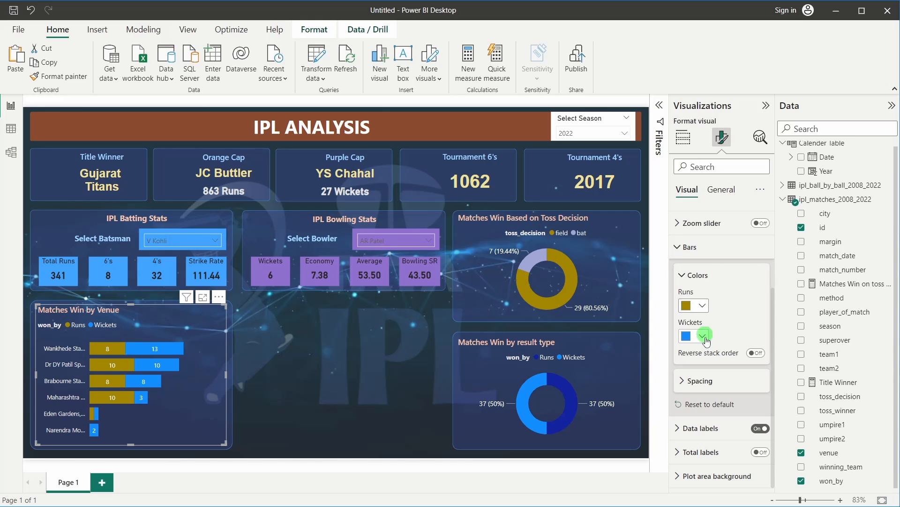
left_click(699, 336)
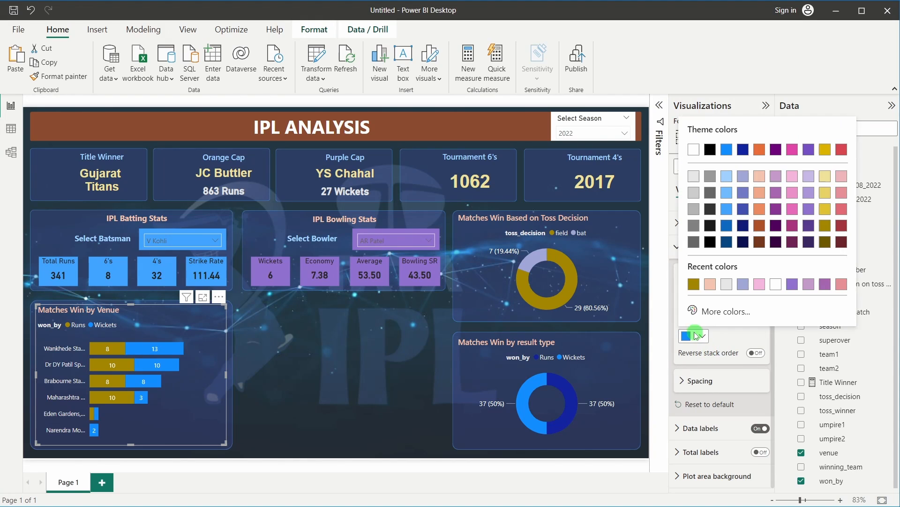
left_click(779, 180)
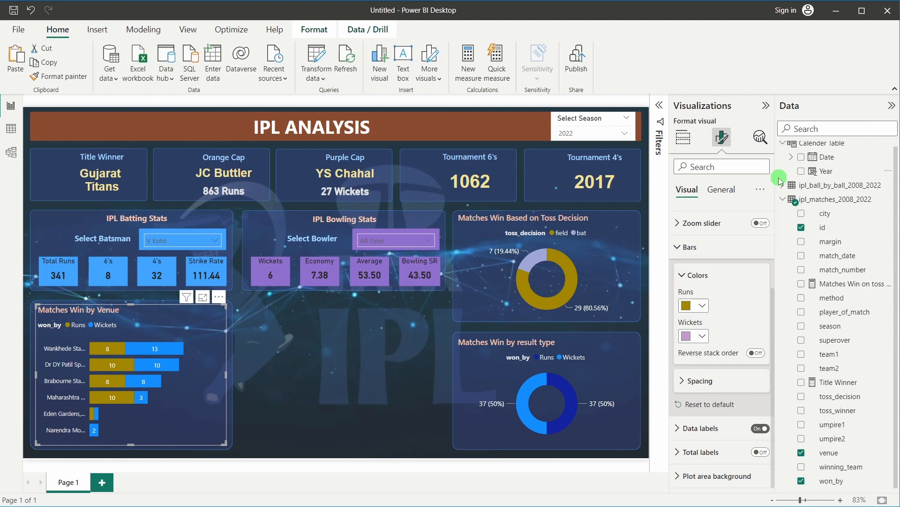
left_click(433, 366)
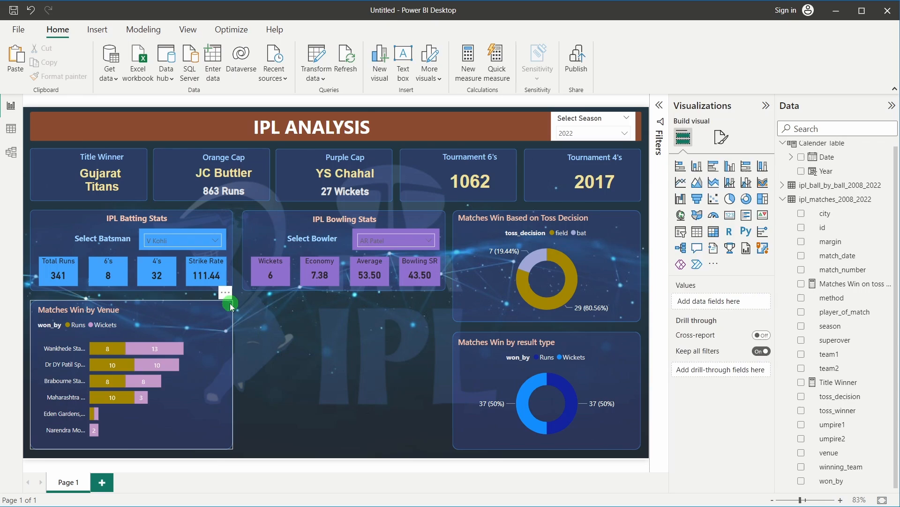
Duplicate the venue chart's background panel, place the copy below IPL Bowling Stats, and match its width to the panel above.
left_click(230, 303)
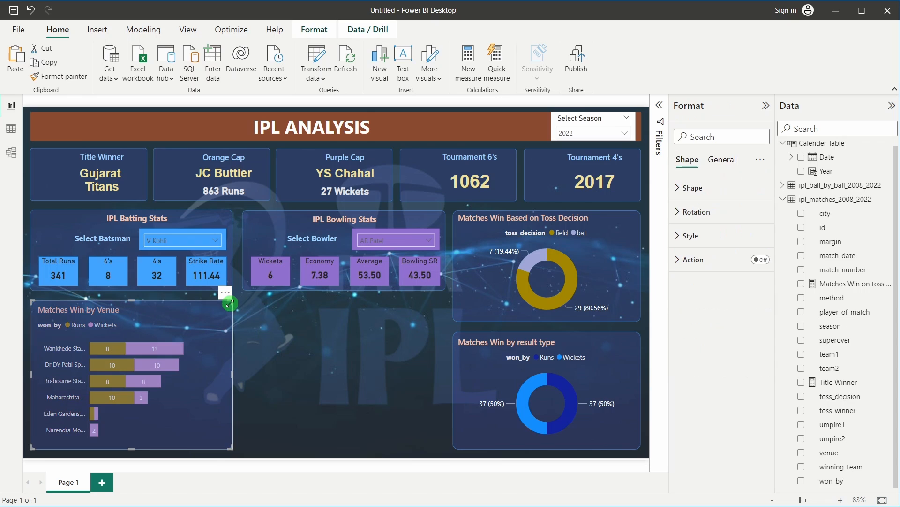
left_click_drag(230, 303, 442, 316)
left_click_drag(444, 373, 444, 375)
left_click_drag(444, 375, 445, 375)
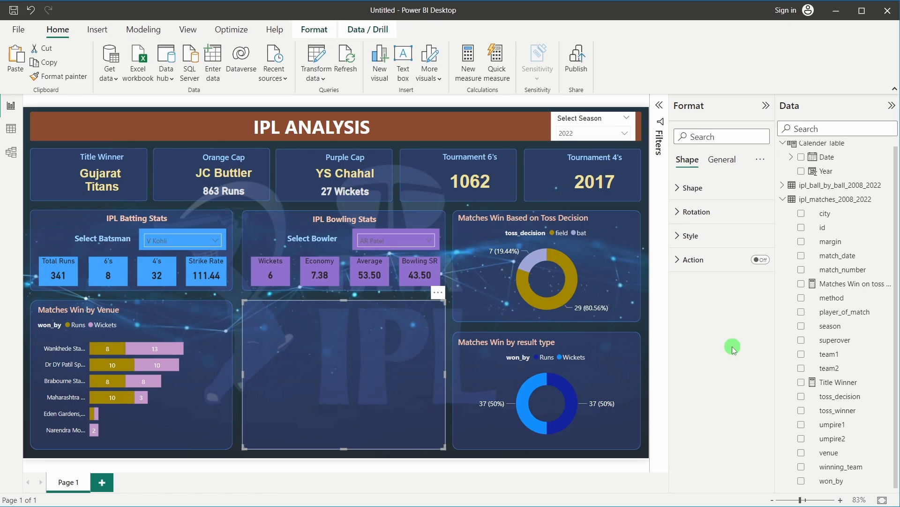
Duplicate the Matches Win by Venue chart and place the copy on the empty panel below IPL Bowling Stats.
left_click(766, 105)
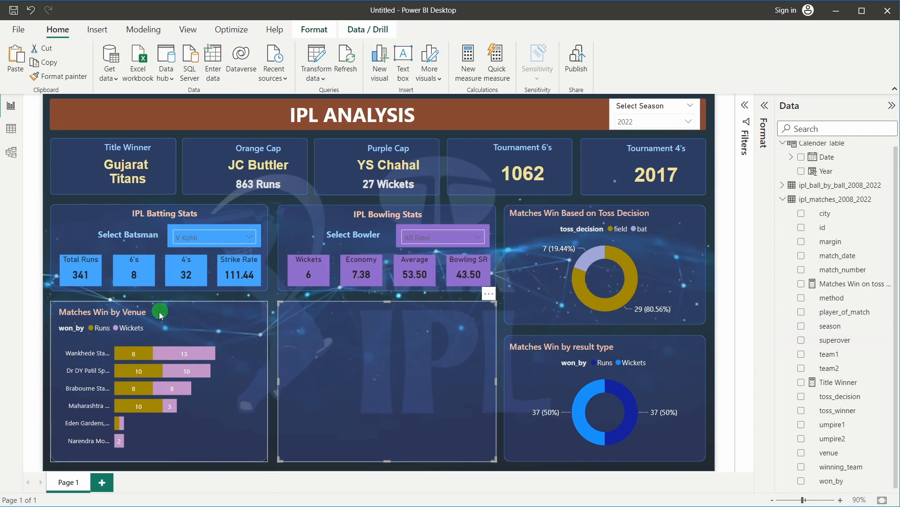
left_click(187, 322)
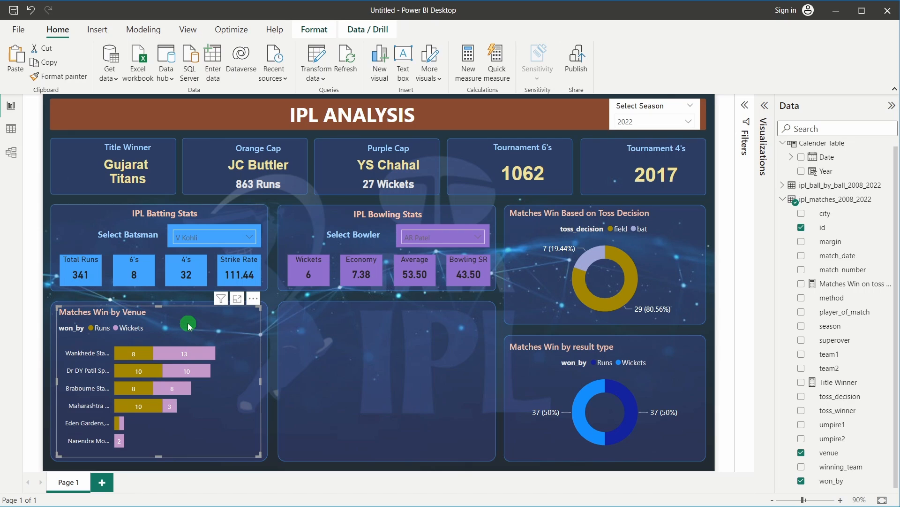
key("ctrl+c")
key("ctrl+v")
left_click_drag(187, 331, 411, 332)
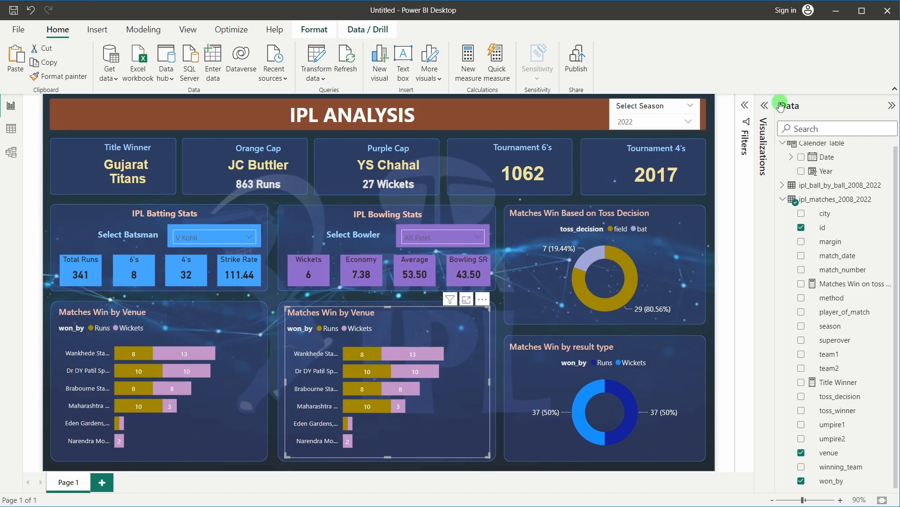
Remove venue, Count of id and won_by from the copied chart's Y-axis, X-axis and legend.
left_click(765, 105)
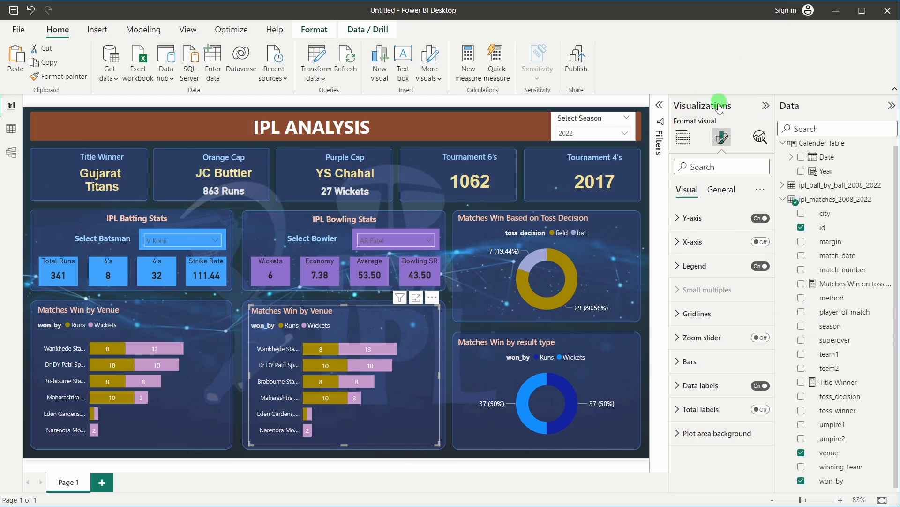
left_click(687, 142)
left_click(764, 301)
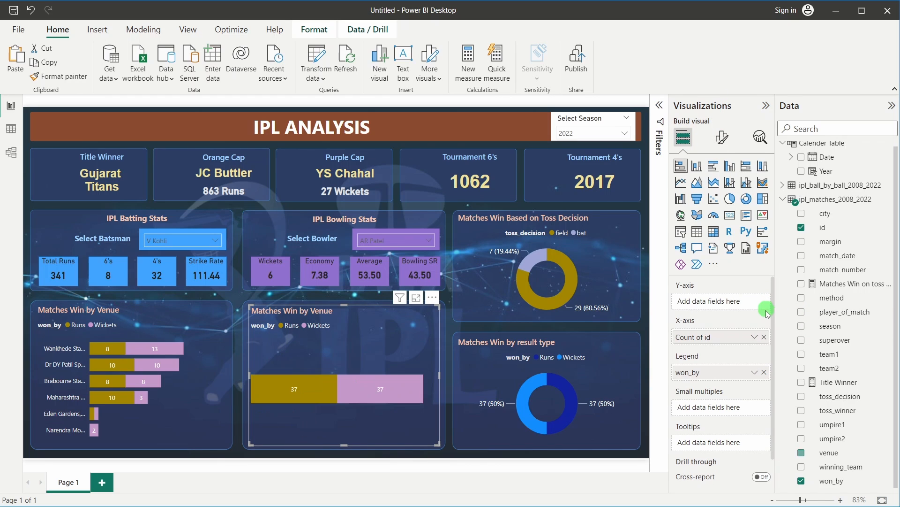
left_click(764, 337)
left_click(765, 374)
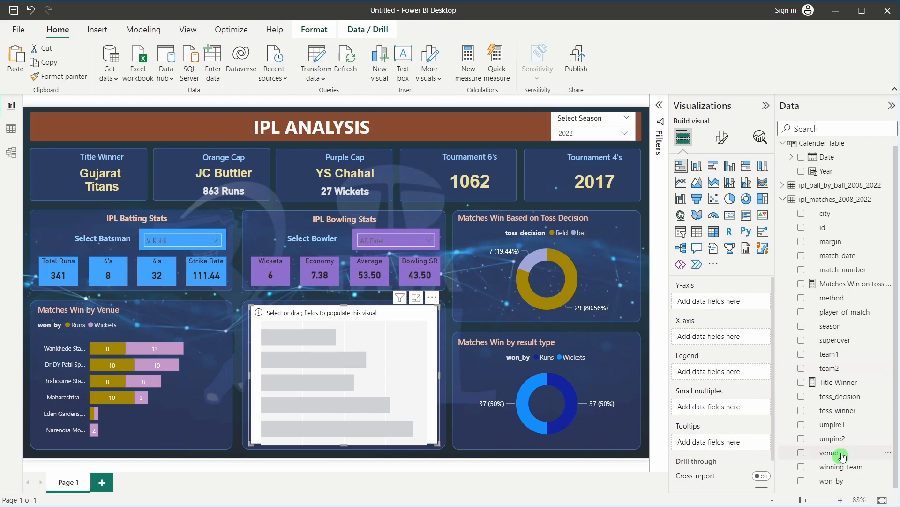
Put winning_team on the copied chart's Y-axis and the count of winning_team on its X-axis.
left_click_drag(842, 467, 718, 309)
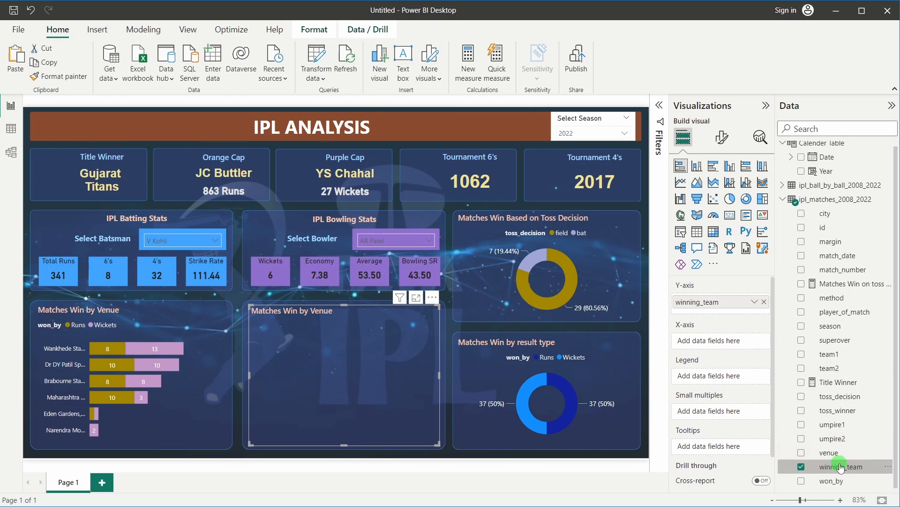
mouse_move(838, 464)
left_mouse_down()
mouse_move(735, 336)
mouse_move(708, 341)
left_mouse_up()
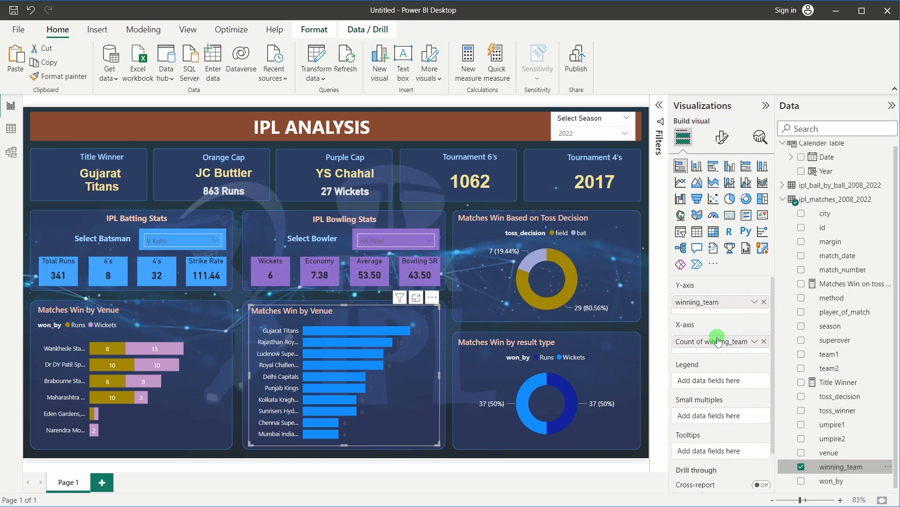
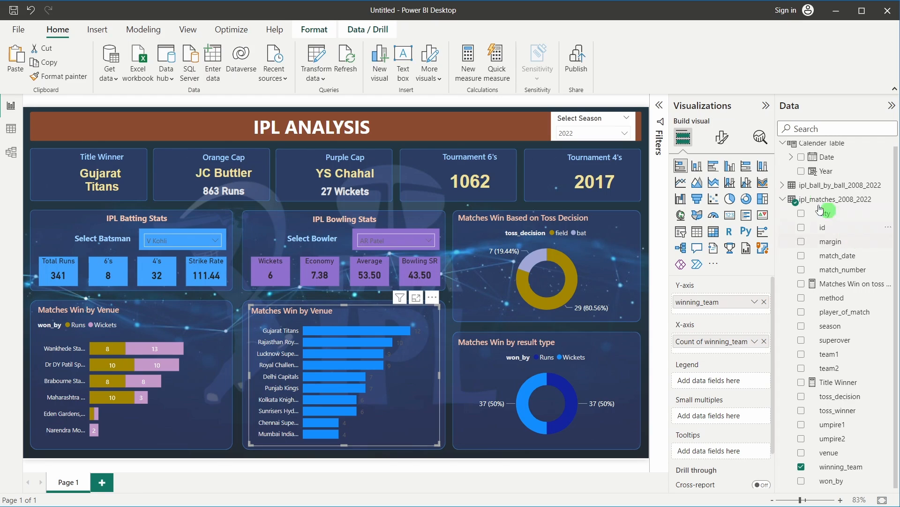
Set the data label color of the winning team bar chart to white.
left_click(722, 137)
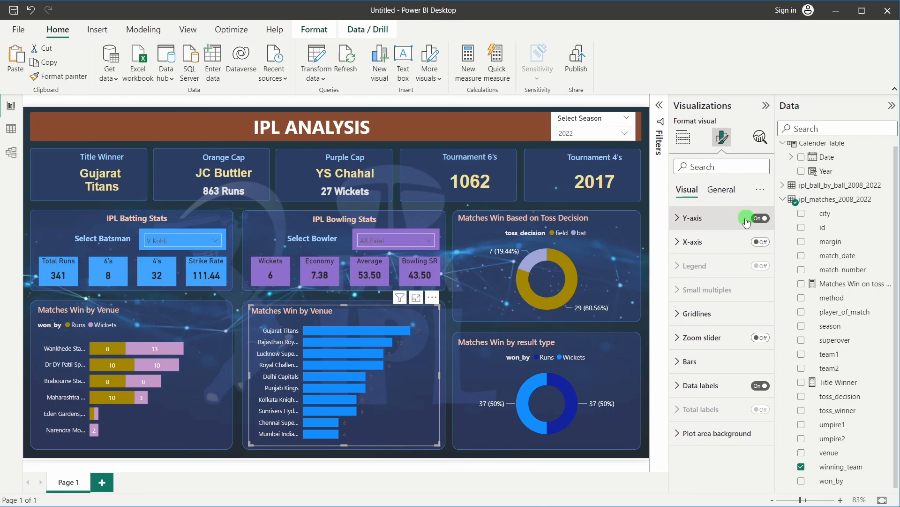
left_click(699, 385)
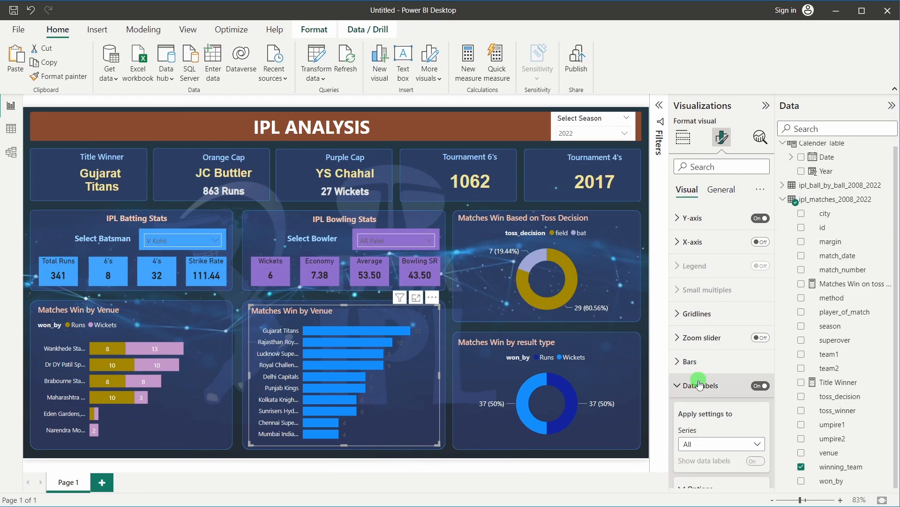
scroll(701, 385, "down", 3)
left_click(699, 376)
scroll(703, 356, "down", 2)
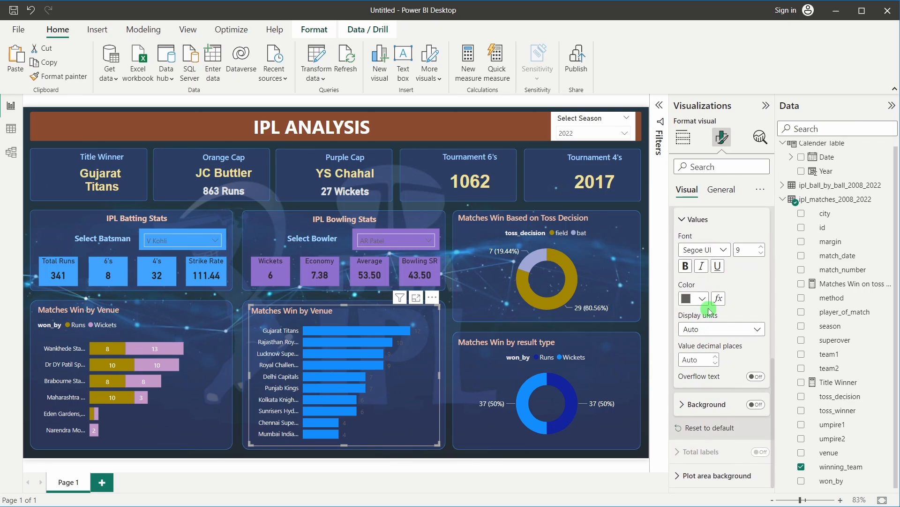
left_click(702, 298)
left_click(694, 112)
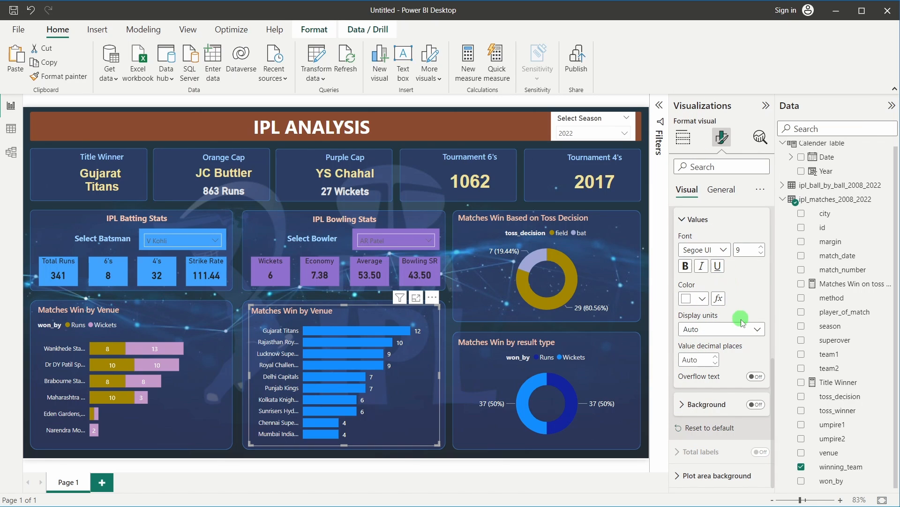
scroll(740, 318, "up", 3)
scroll(740, 318, "up", 4)
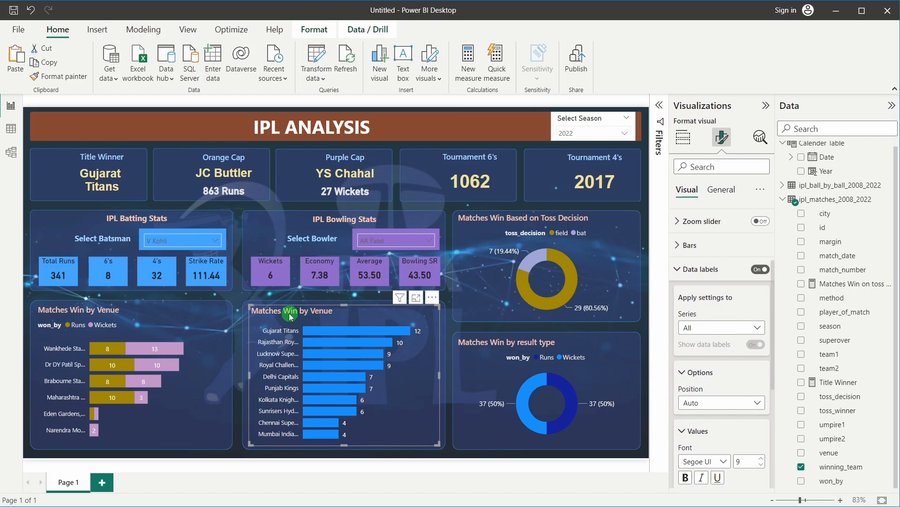
Change the winning team chart's title to "Total wins by a team for a season".
left_click(721, 189)
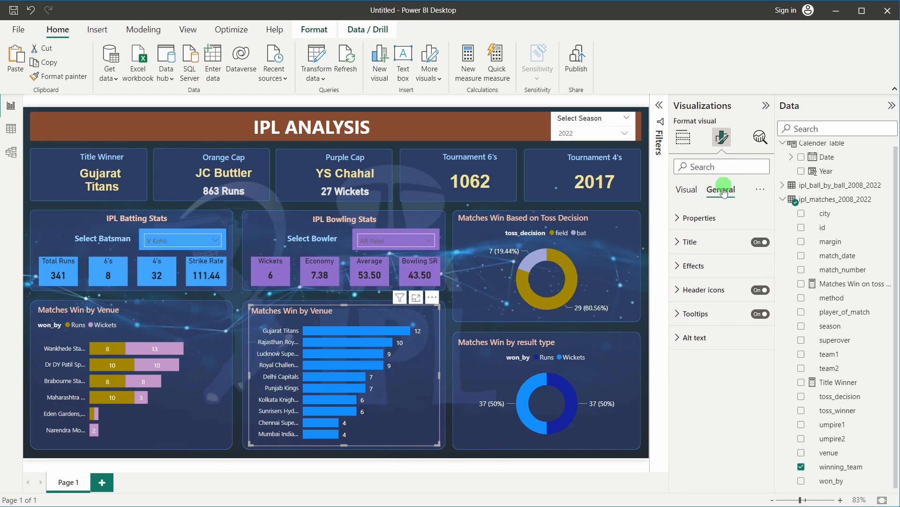
left_click(713, 263)
left_click(709, 241)
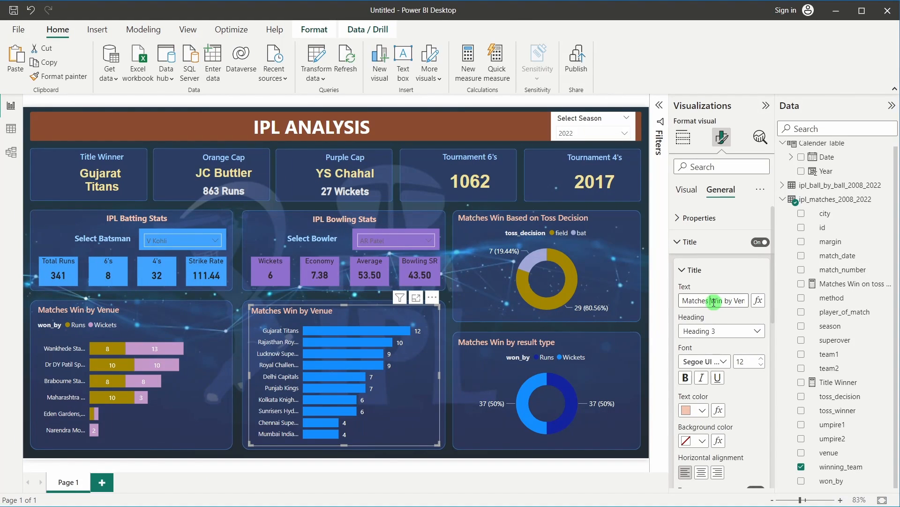
triple_click(713, 302)
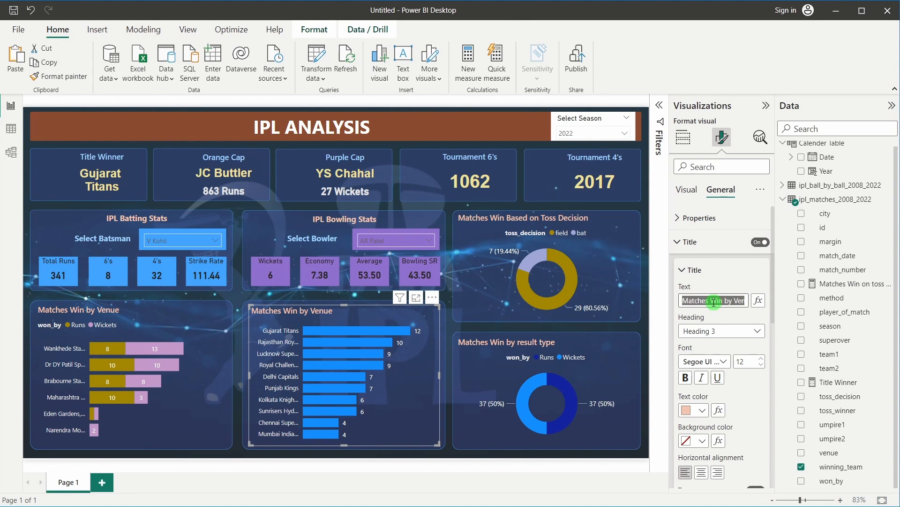
type("Total")
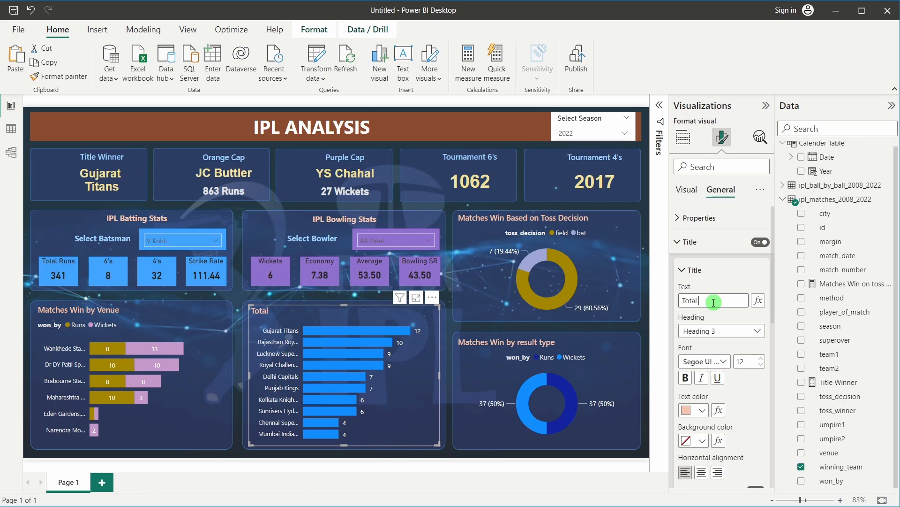
type(" wins by a team for a")
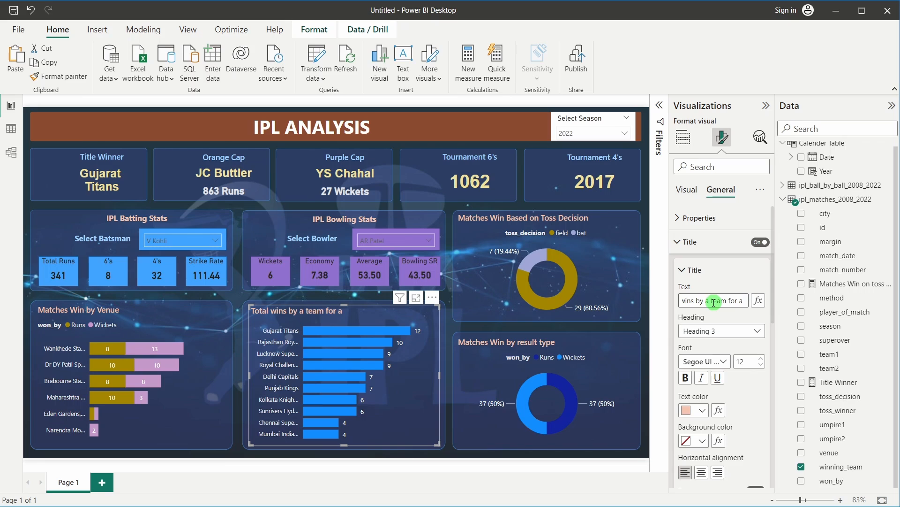
type(" season")
left_click_drag(23, 210, 33, 209)
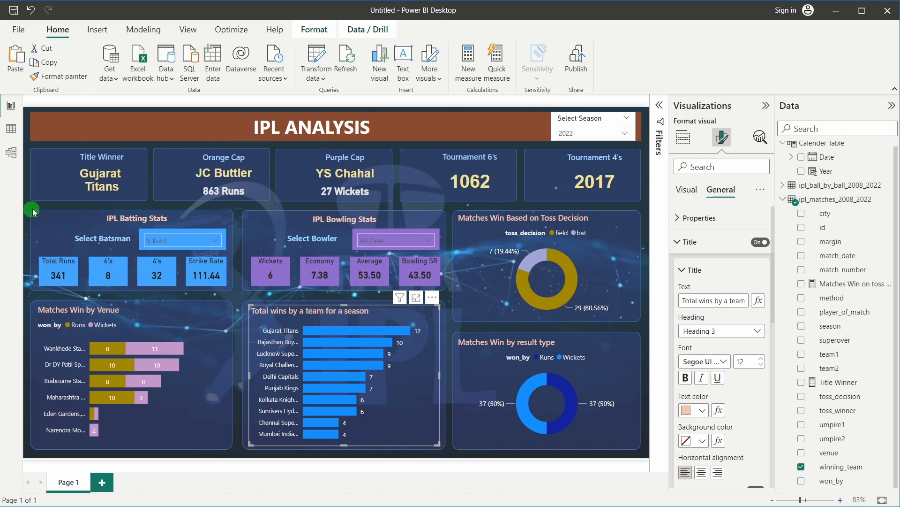
left_click(648, 257)
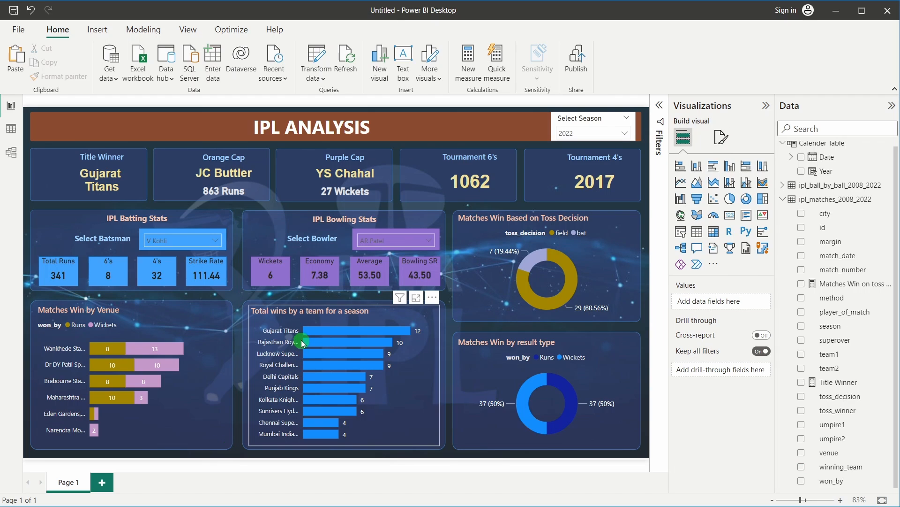
Select all seasons in the Select Season slicer and look through the full list of teams in the wins chart.
mouse_move(313, 340)
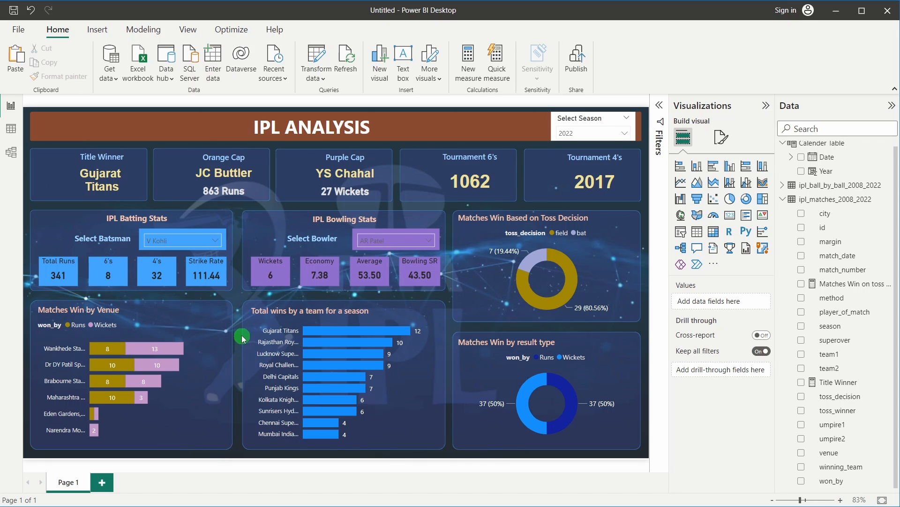
left_click(576, 134)
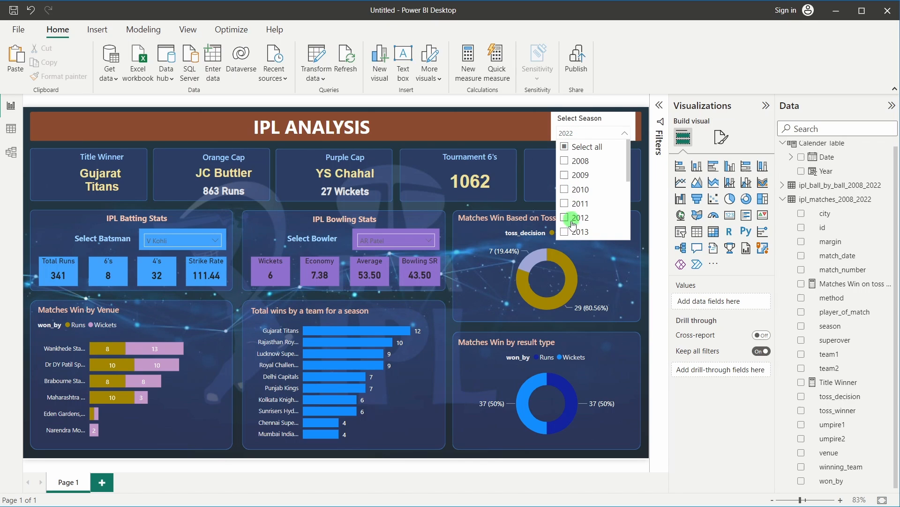
left_click(565, 147)
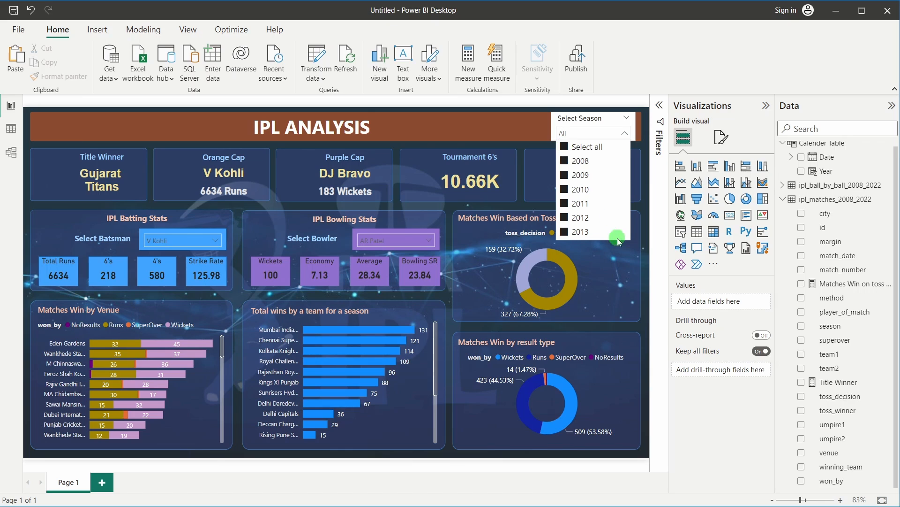
left_click(644, 261)
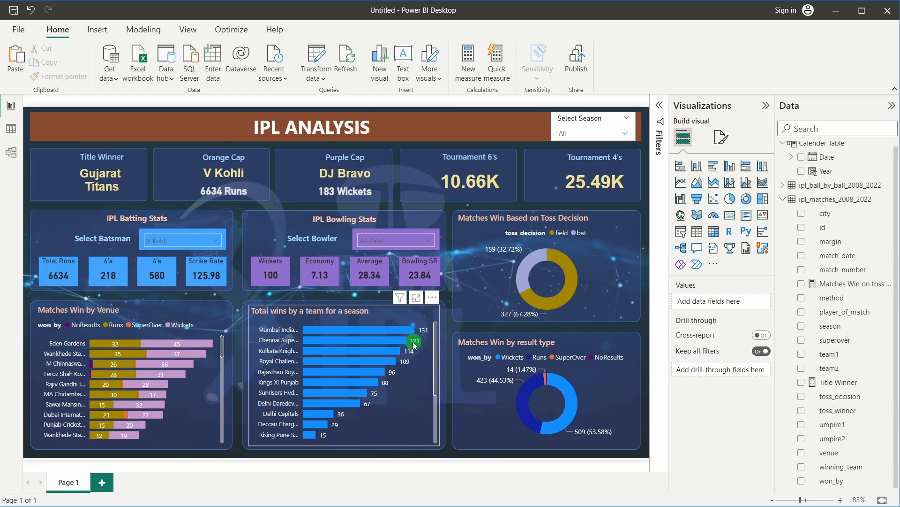
scroll(424, 352, "down", 2)
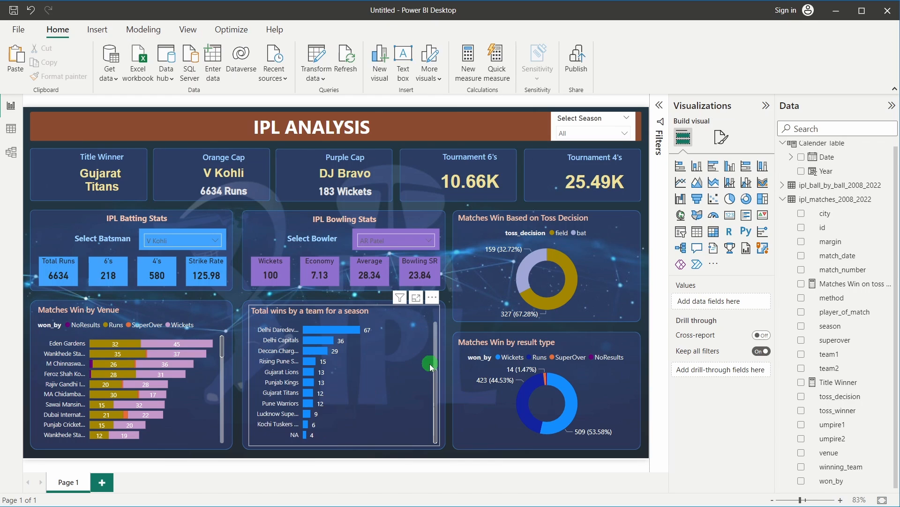
scroll(340, 418, "down", 3)
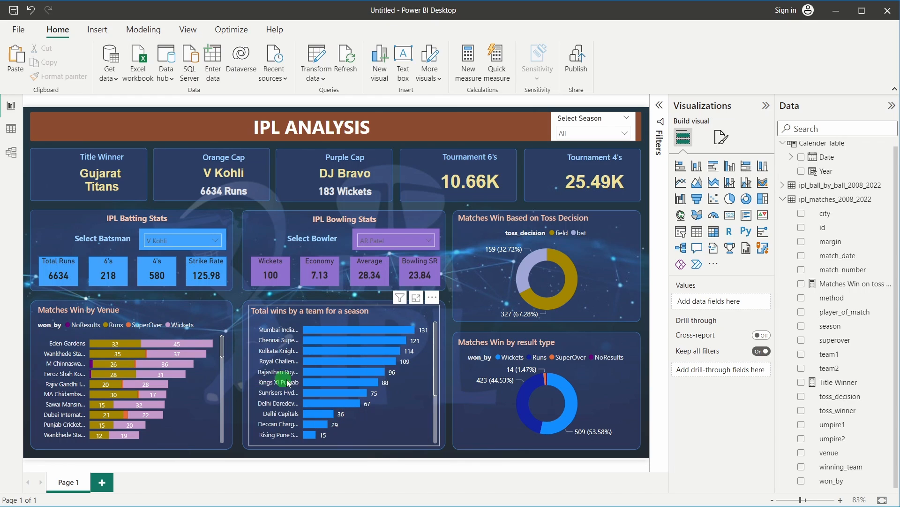
scroll(272, 394, "up", 5)
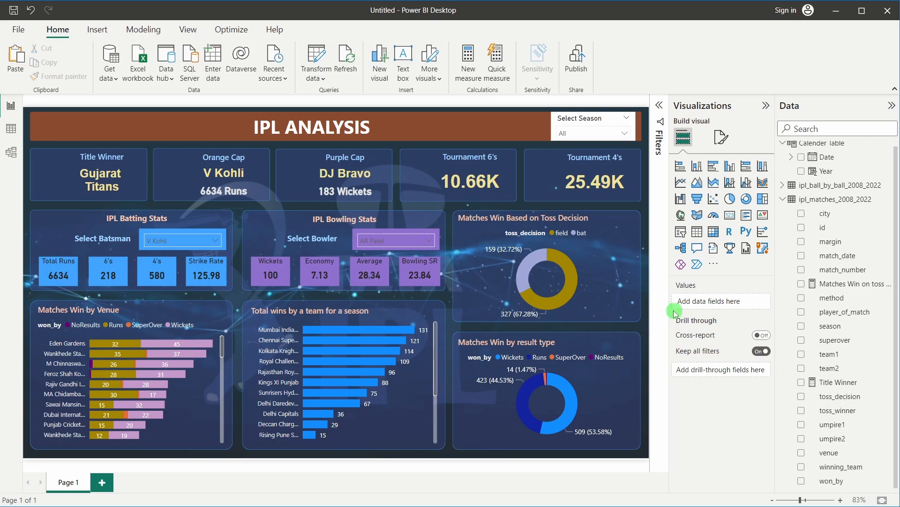
Filter the dashboard to the 2021 season and check the title winner, team wins and venue visuals.
left_click(591, 133)
scroll(580, 187, "down", 2)
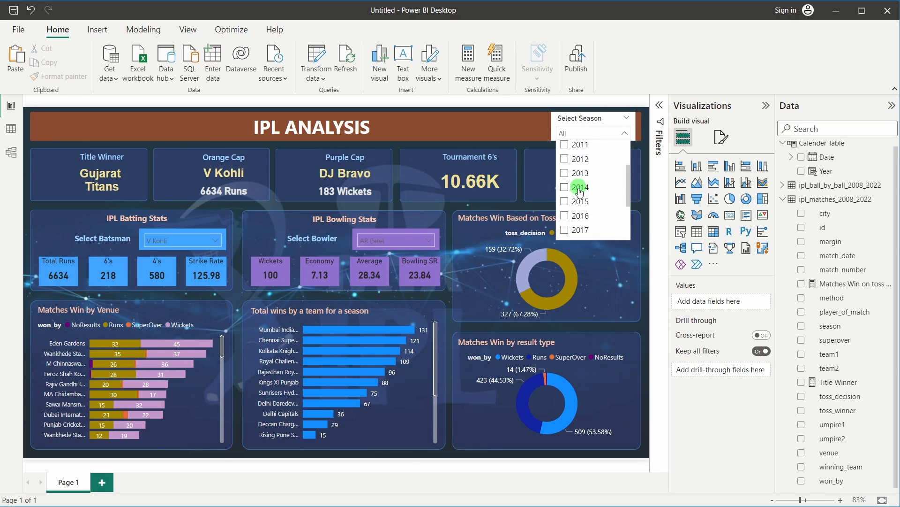
scroll(580, 191, "down", 3)
left_click(564, 215)
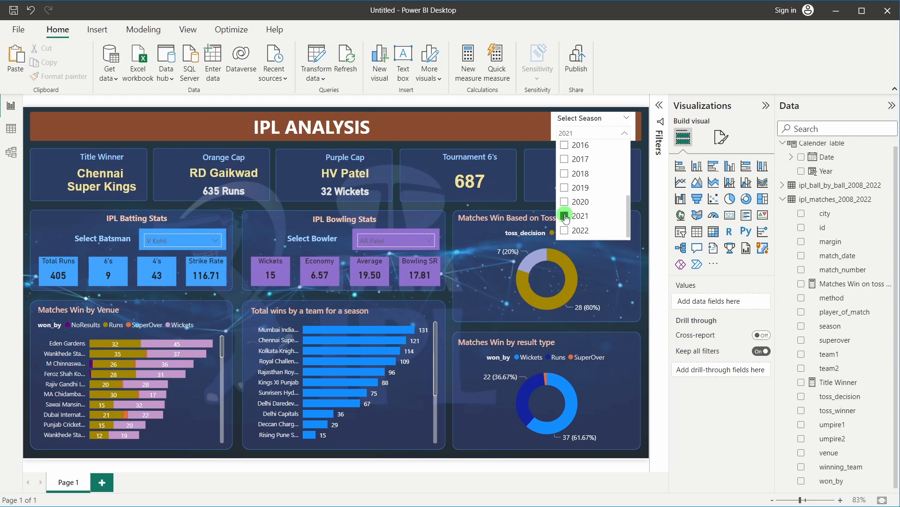
left_click(55, 170)
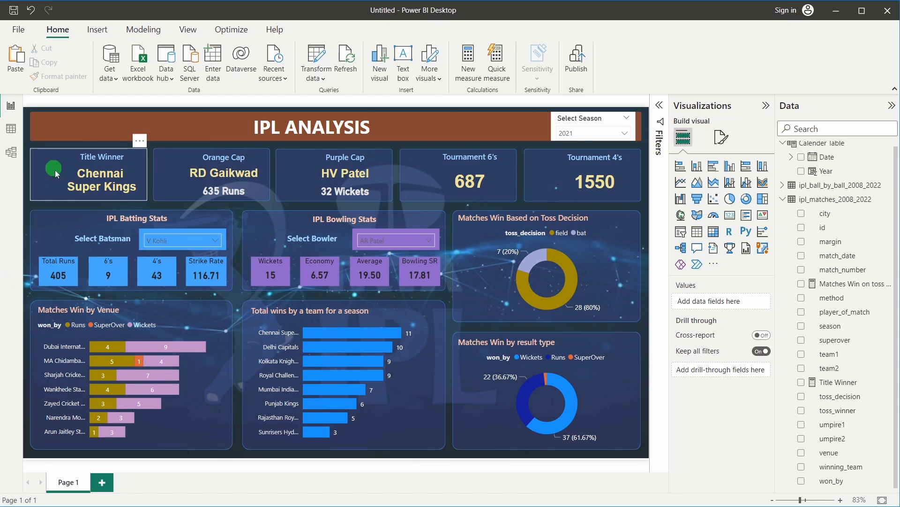
left_click(313, 334)
left_click(407, 334)
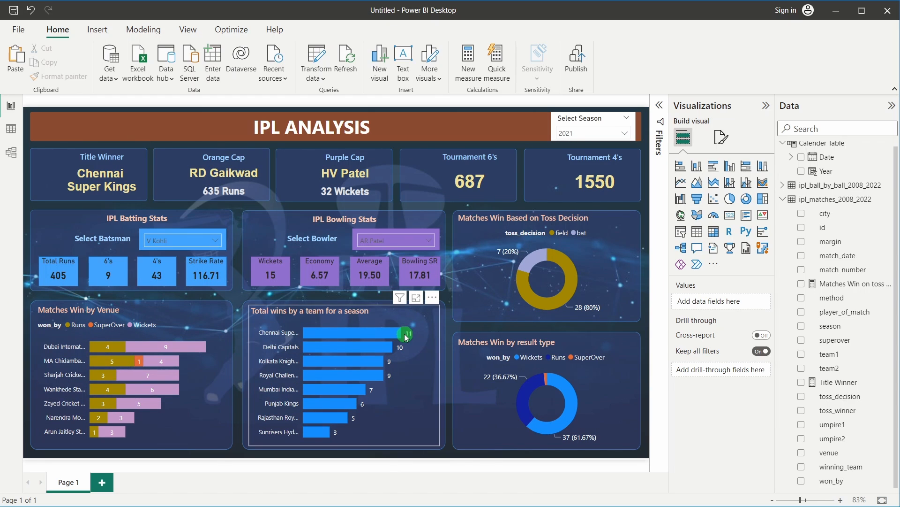
left_click(40, 338)
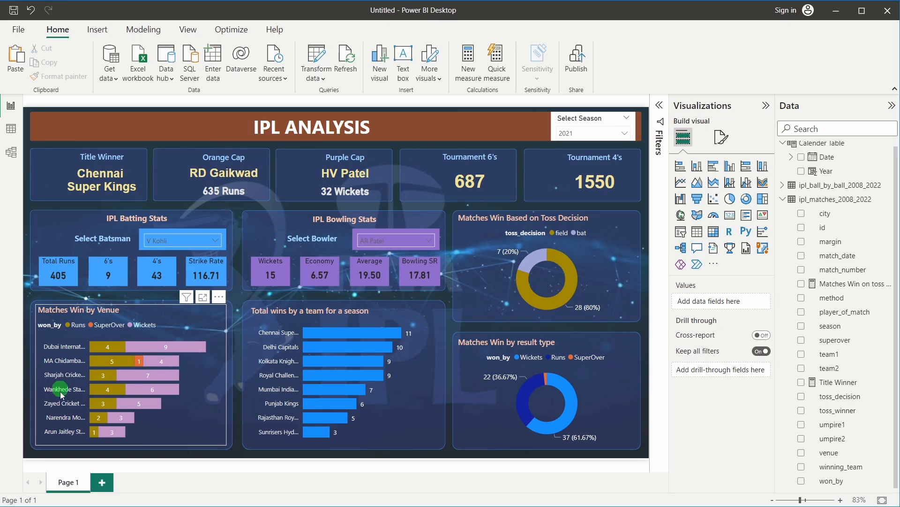
left_click(27, 344)
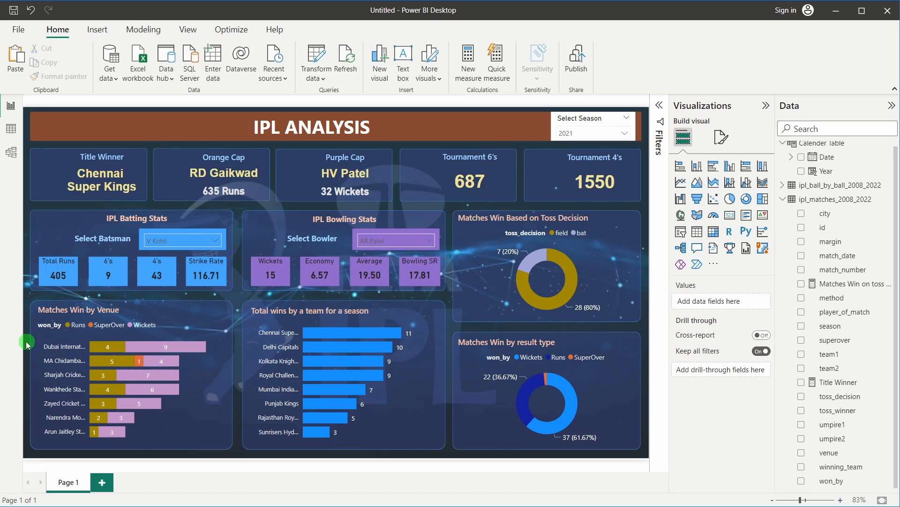
Set the Select Season slicer's header text to size 11 and bold.
left_click(568, 118)
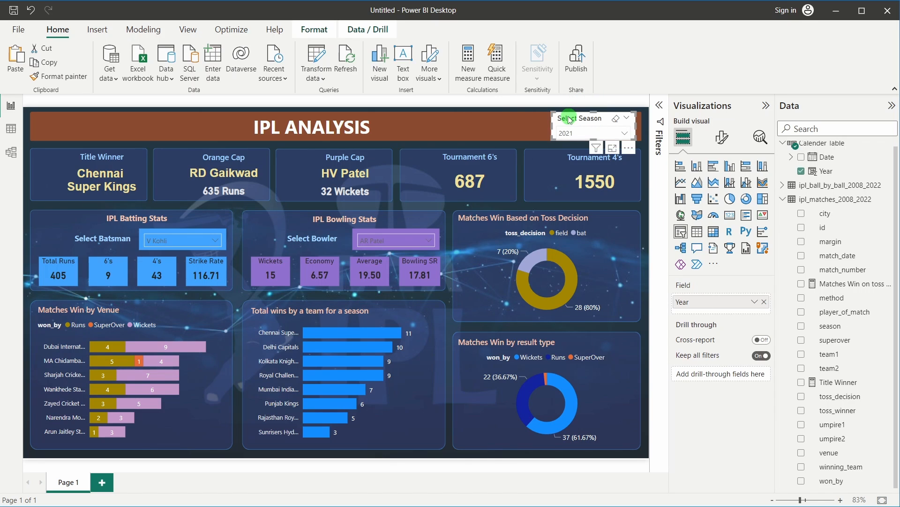
left_click(722, 141)
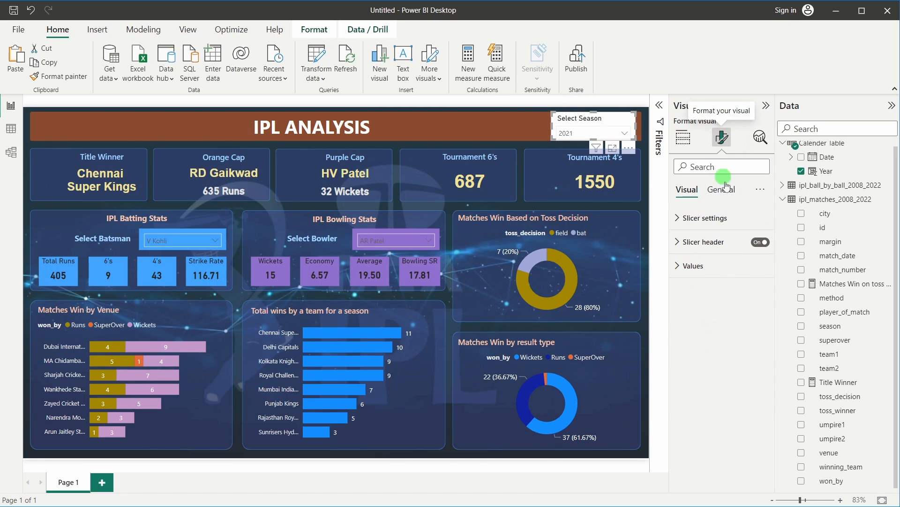
left_click(714, 218)
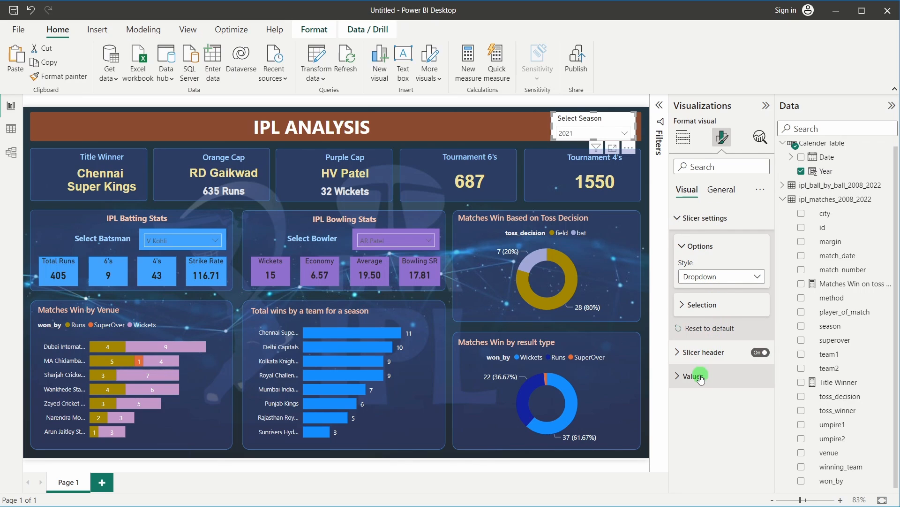
left_click(701, 352)
scroll(713, 347, "down", 3)
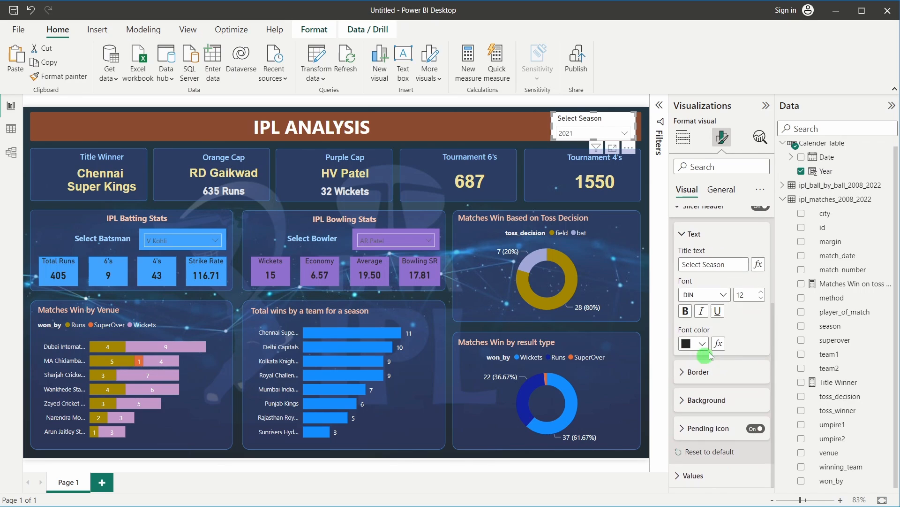
left_click(761, 300)
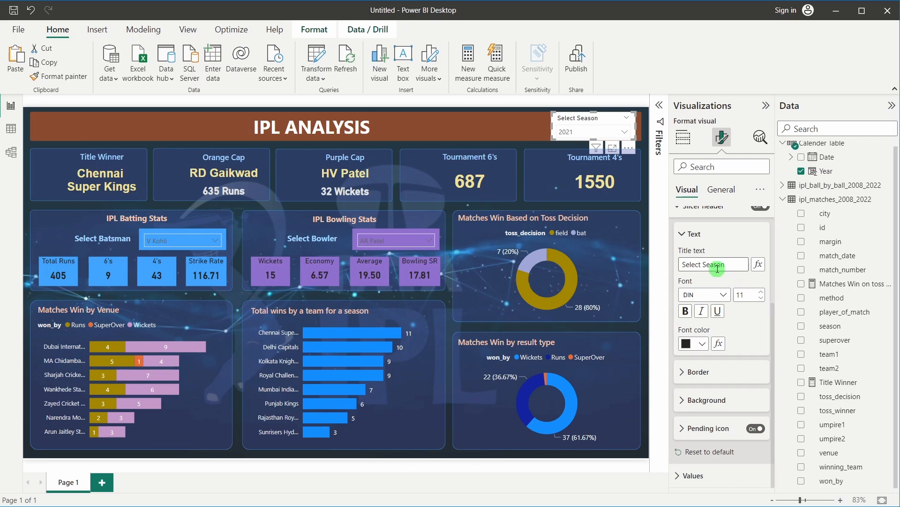
left_click(687, 310)
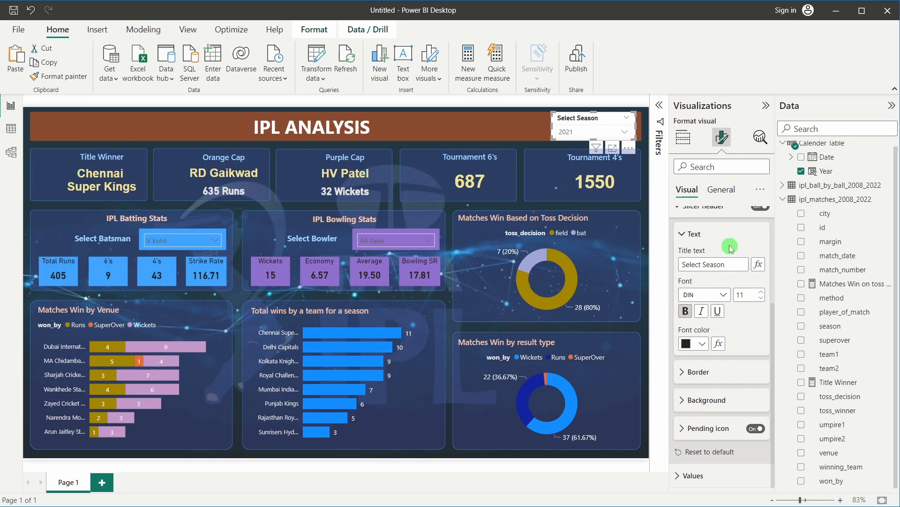
Turn off the background of the Select Season slicer so the banner shows through.
left_click(720, 189)
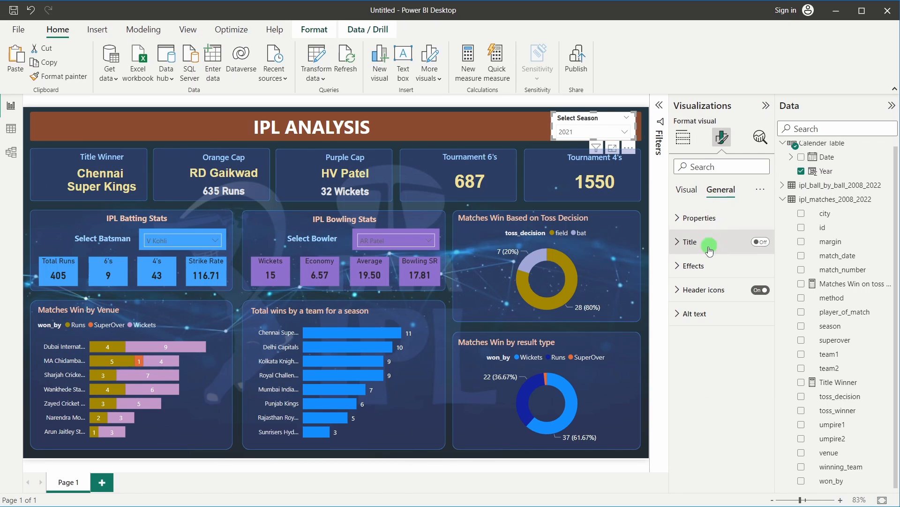
left_click(713, 263)
left_click(755, 294)
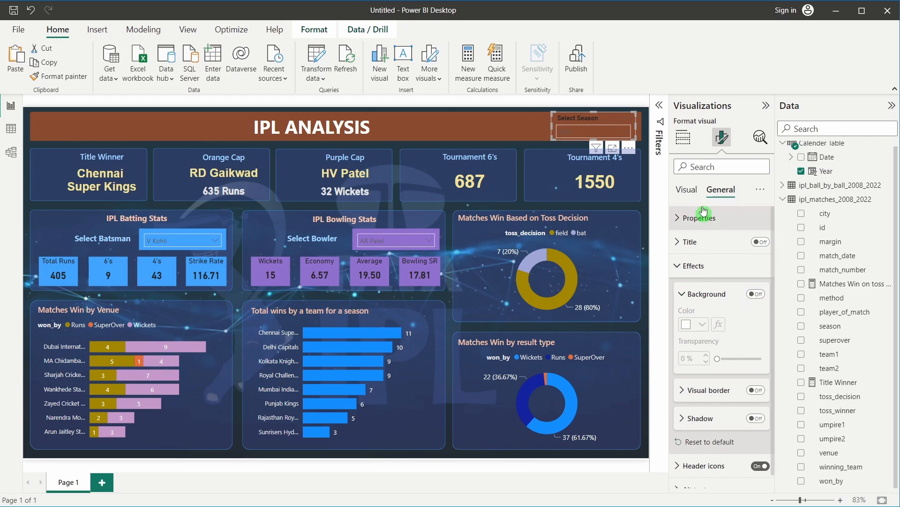
Try grey text for the Select Season slicer's values, and settle on black as their font color.
left_click(692, 145)
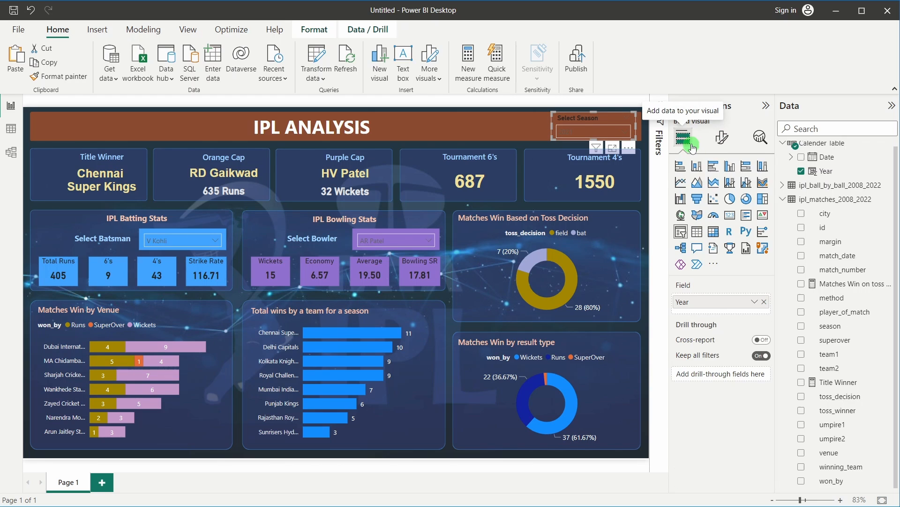
left_click(722, 137)
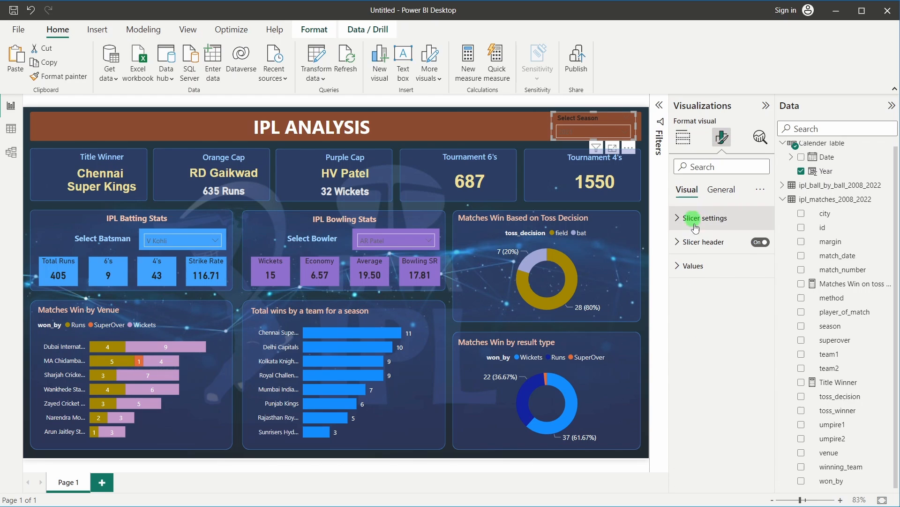
left_click(699, 266)
scroll(710, 390, "down", 1)
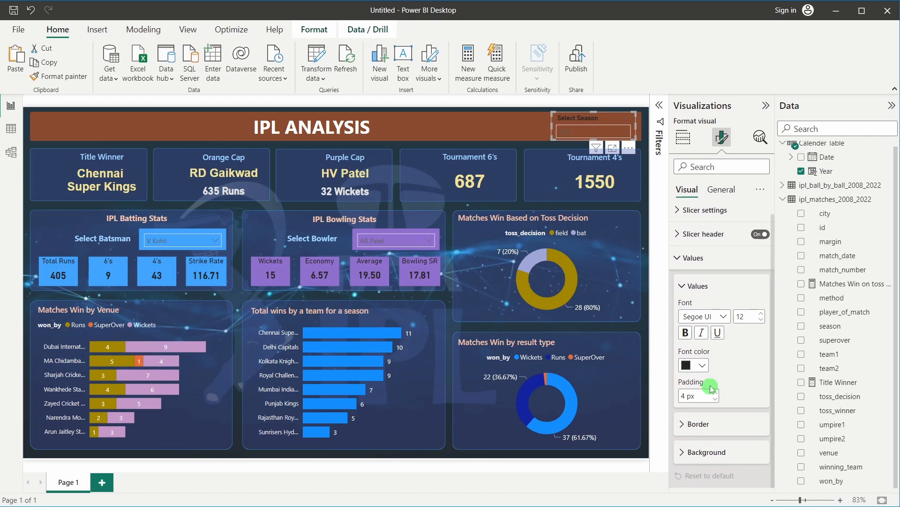
left_click(700, 364)
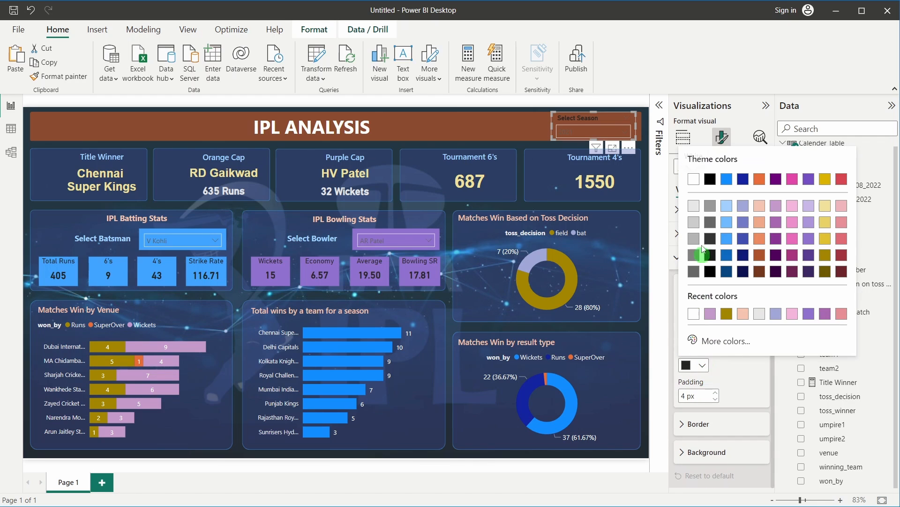
left_click(695, 217)
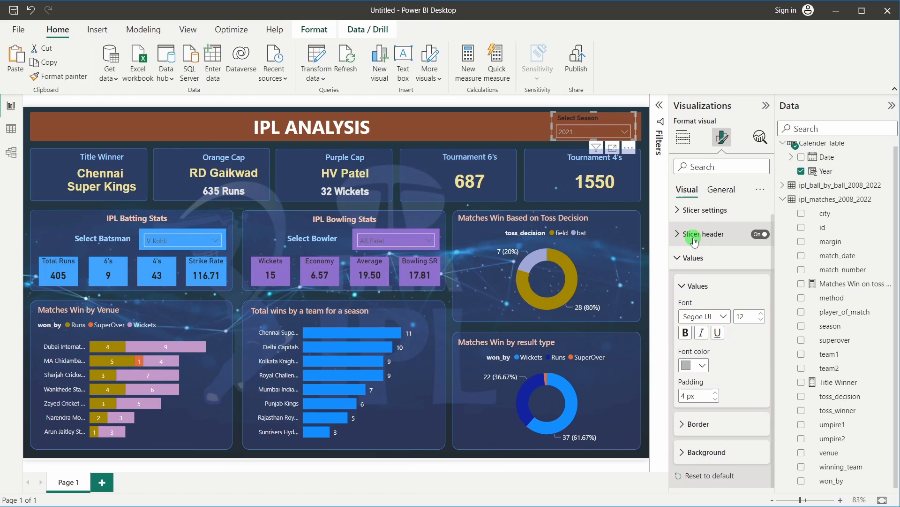
left_click(570, 134)
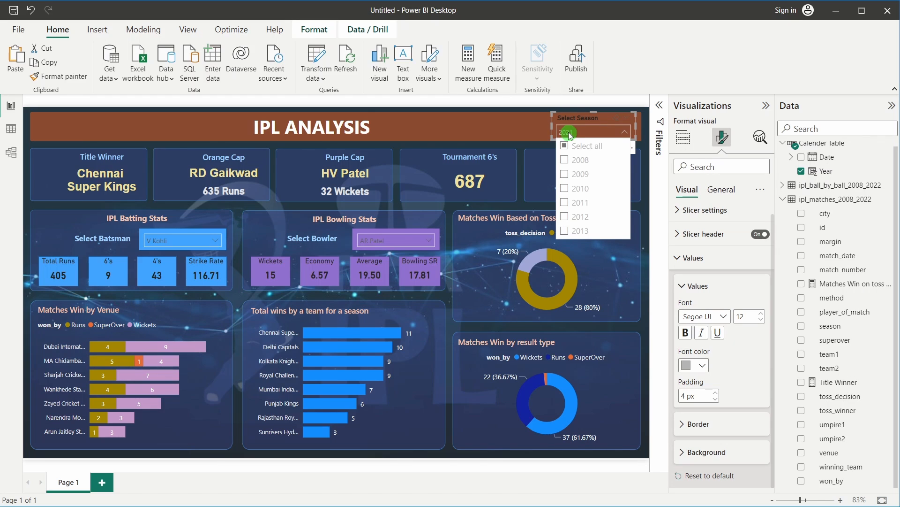
left_click(570, 134)
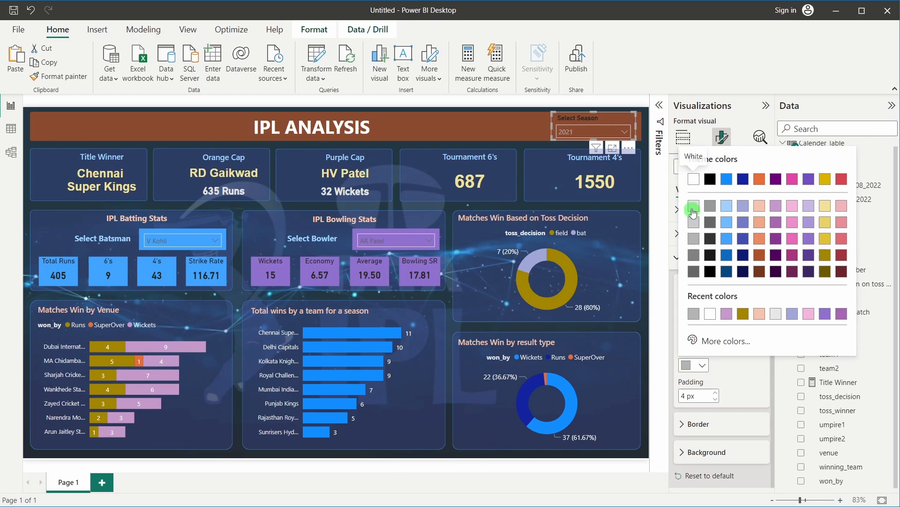
left_click(710, 179)
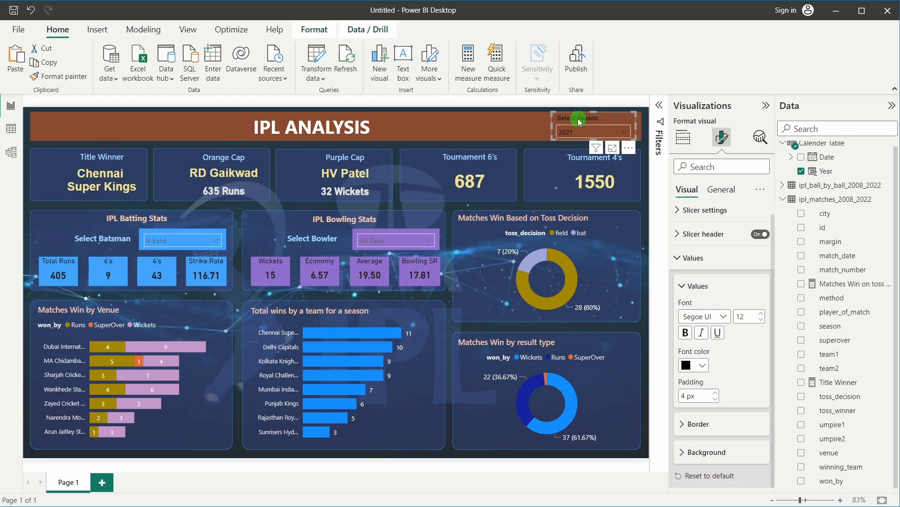
Change the Select Season slicer header's font color, trying white first and settling on light grey.
left_click(713, 234)
left_click(702, 372)
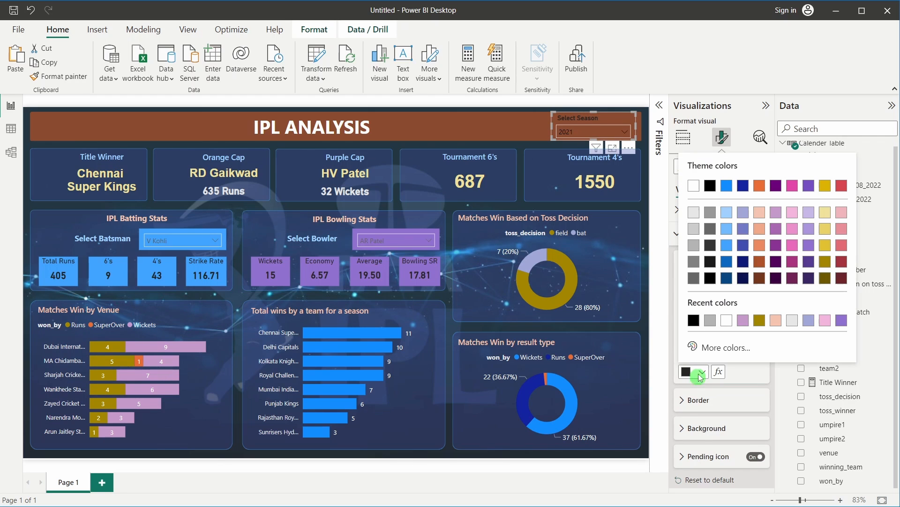
left_click(693, 185)
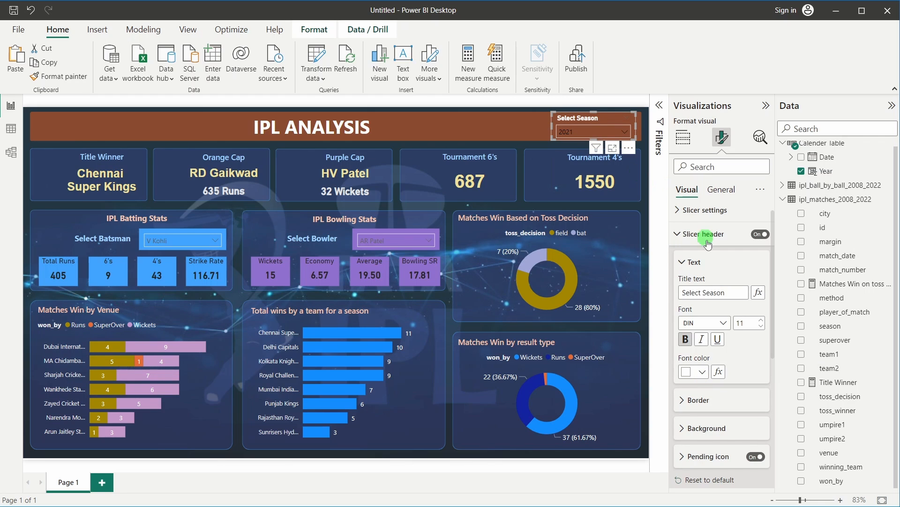
left_click(698, 372)
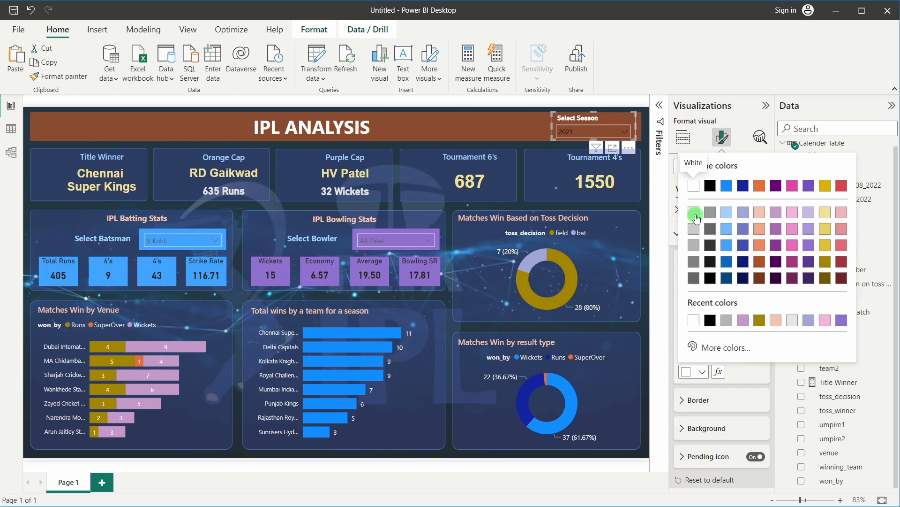
left_click(695, 213)
Switch the Select Season slicer header's font to a Segoe UI variant and reduce its size to 9.
left_click(725, 324)
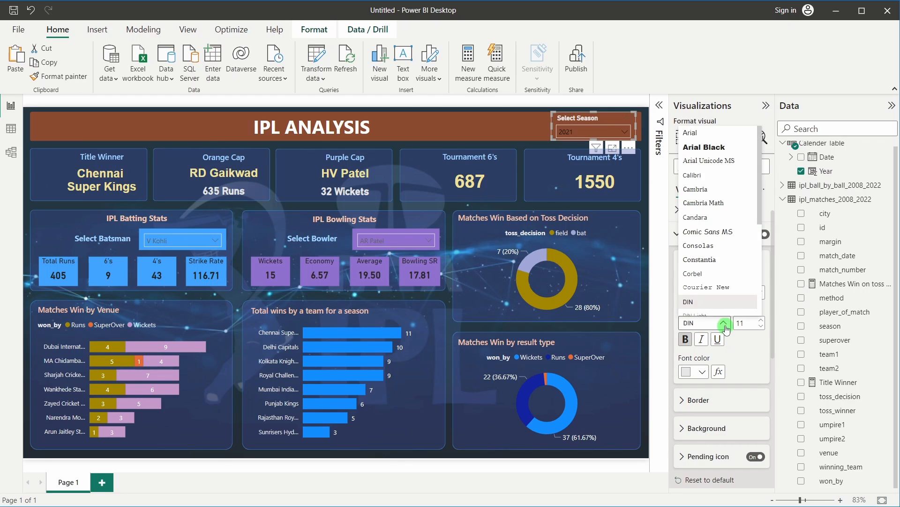
scroll(722, 244, "down", 5)
left_click(739, 211)
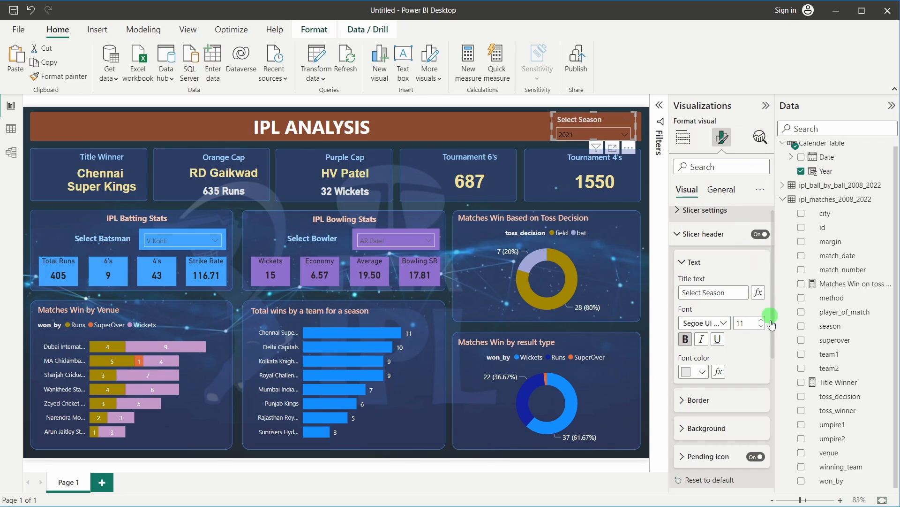
left_click(760, 326)
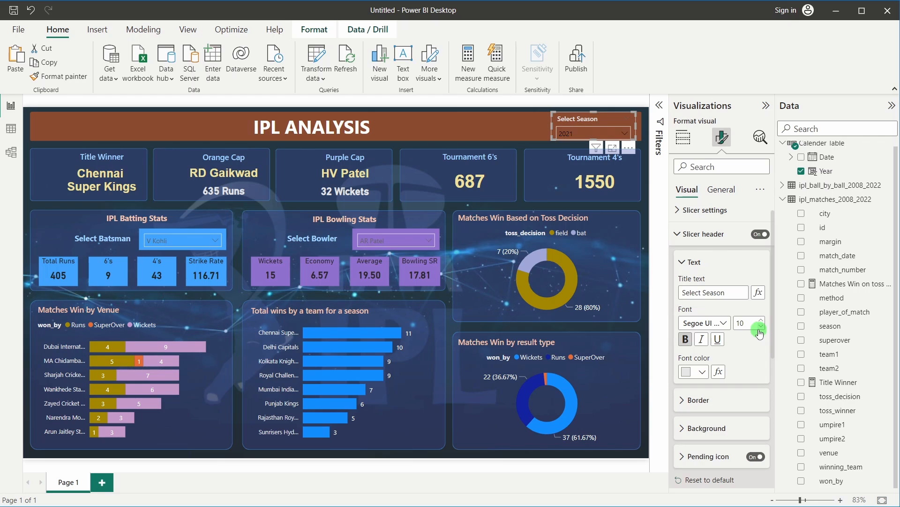
left_click(761, 328)
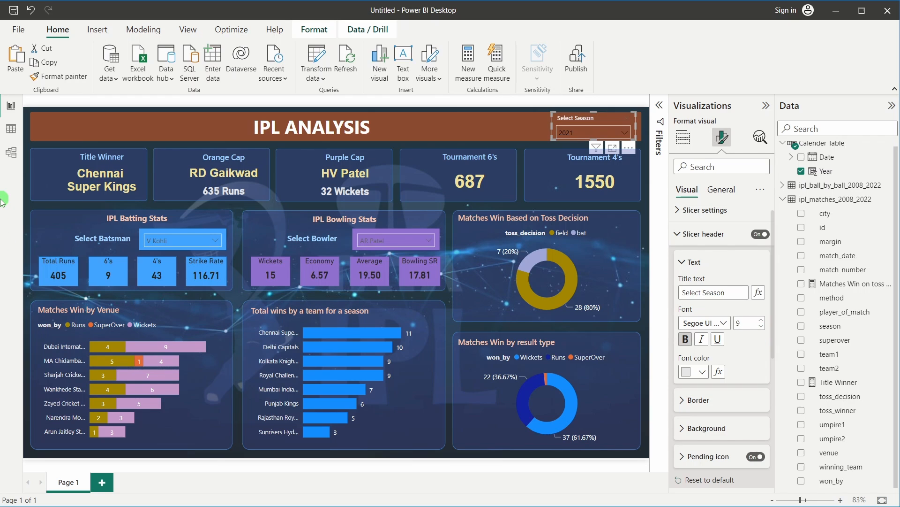
Shift the Select Season slicer slightly to the right within the title banner.
left_click(639, 125)
left_click(596, 134)
left_click(596, 133)
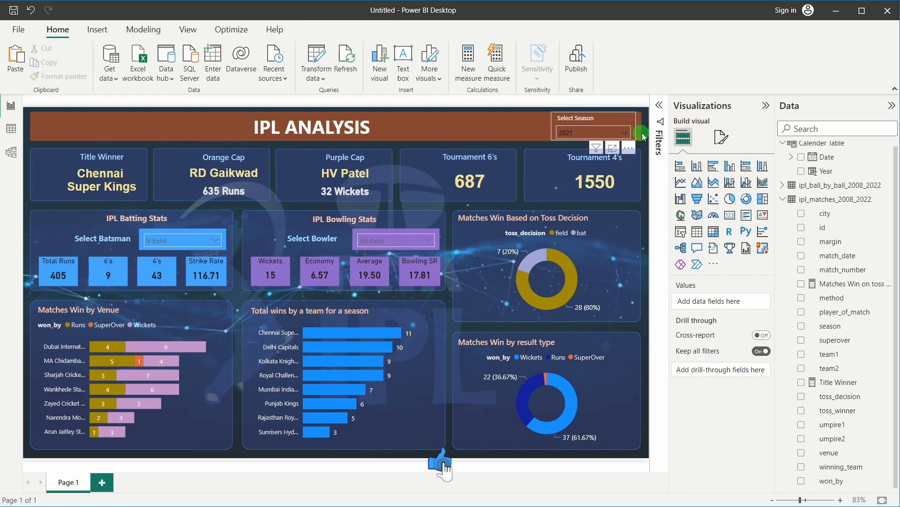
left_click(577, 120)
left_click_drag(576, 118, 581, 118)
Examine the relationships between the matches, ball-by-ball and calendar tables in the data model, and return to the report.
left_click(12, 152)
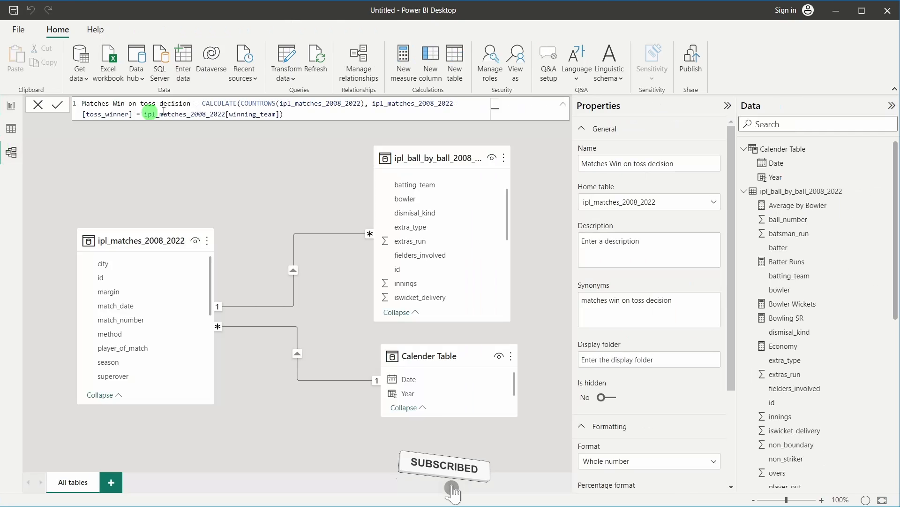
left_click_drag(216, 312, 300, 377)
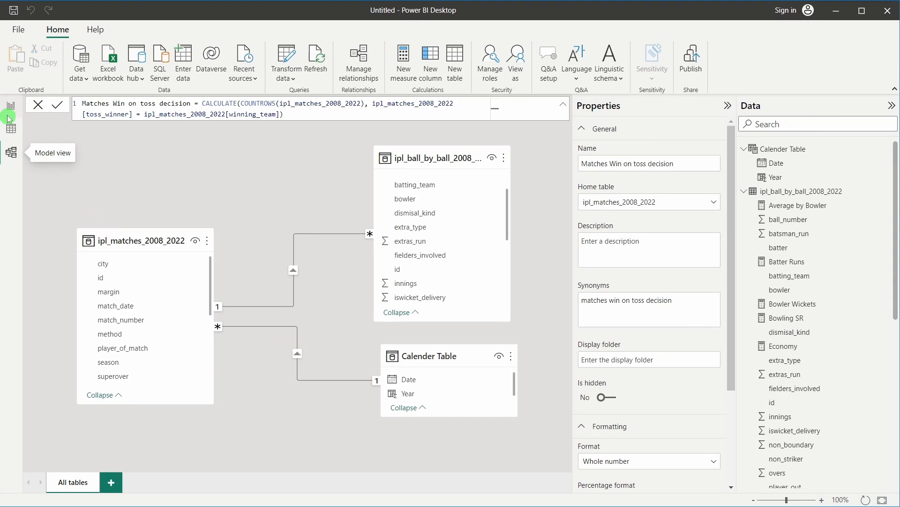
left_click(11, 108)
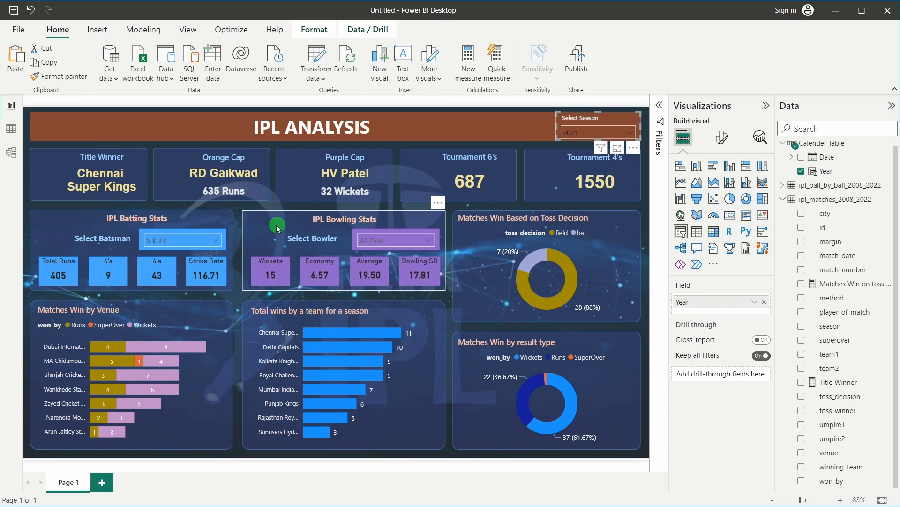
left_click(178, 171)
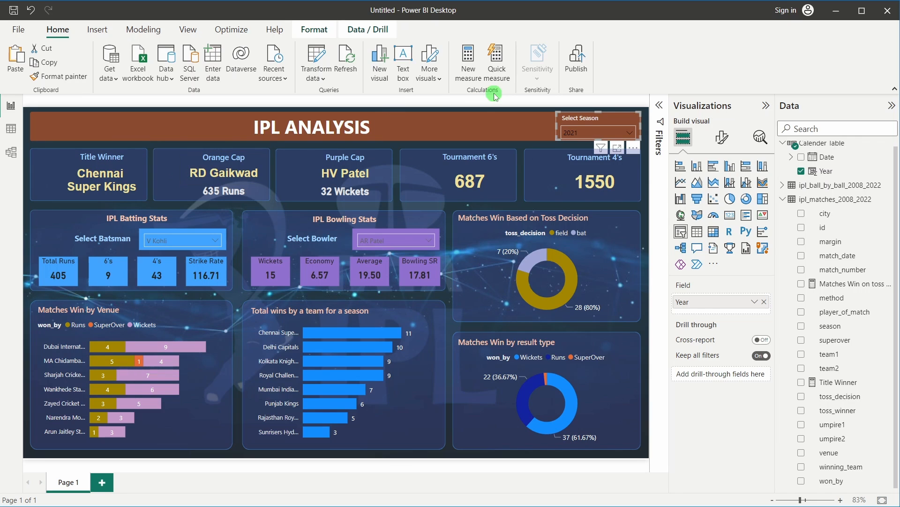
left_click(501, 112)
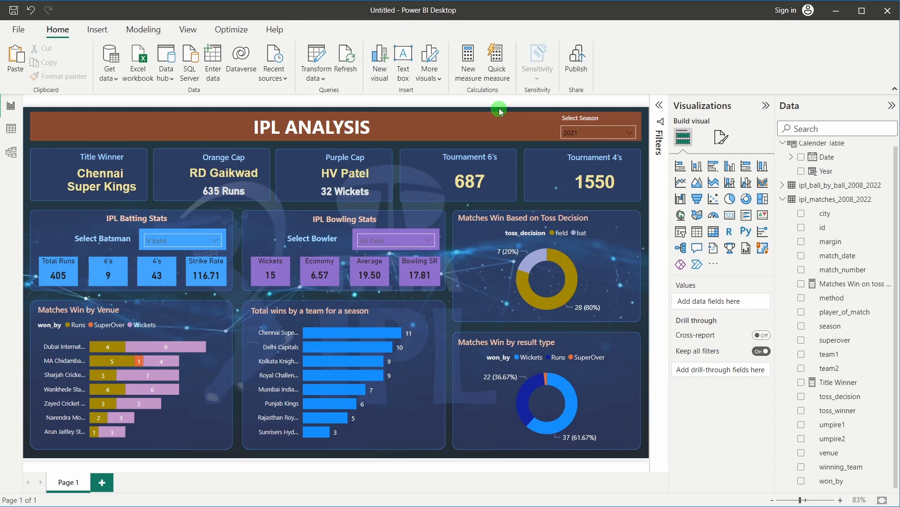
Insert Trophy.png from the IPL Images folder, shrinking and placing it beside the team name in the Title Winner card.
left_click(98, 30)
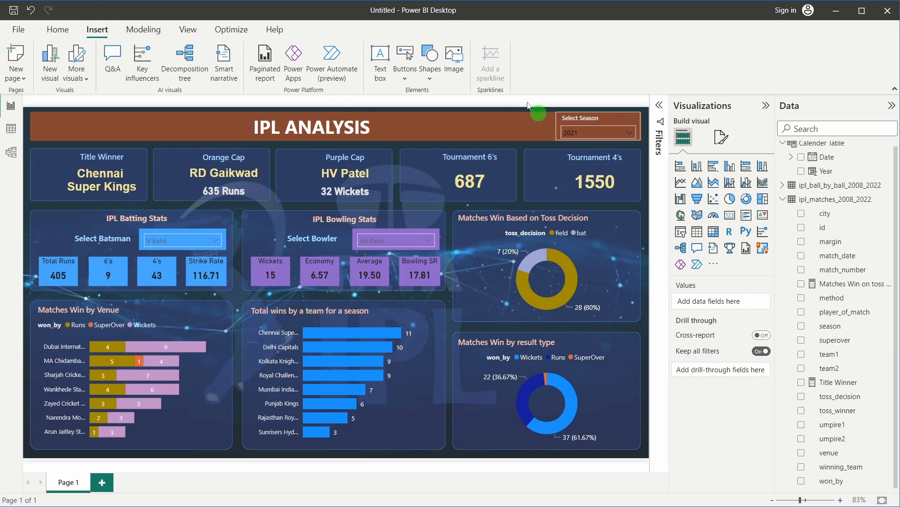
left_click(453, 64)
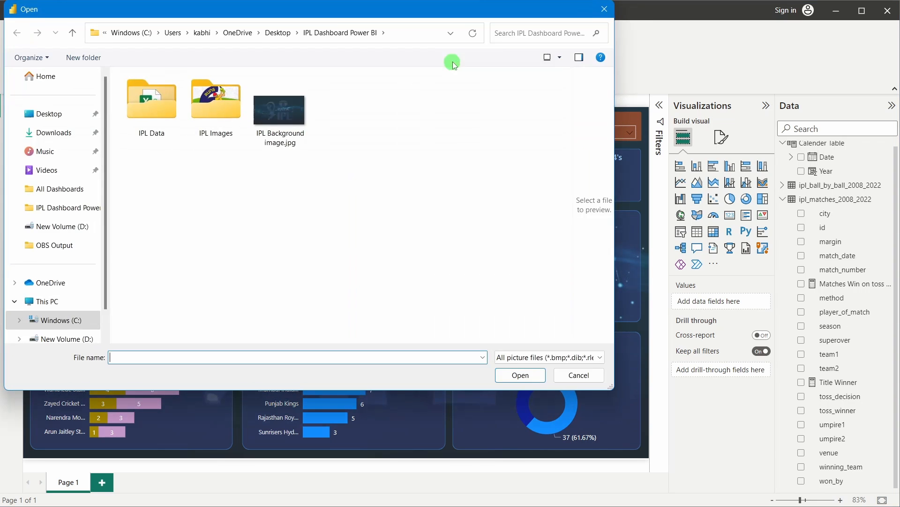
double_click(215, 94)
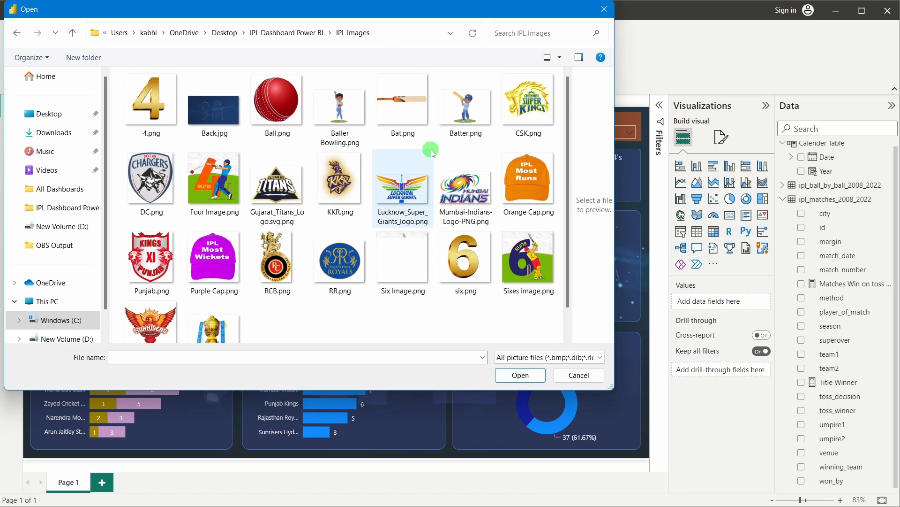
scroll(431, 151, "down", 2)
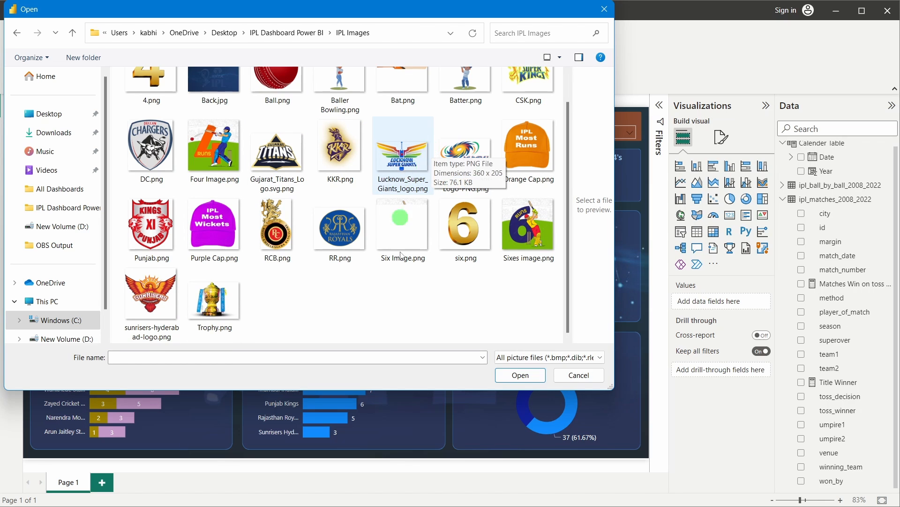
scroll(422, 289, "up", 2)
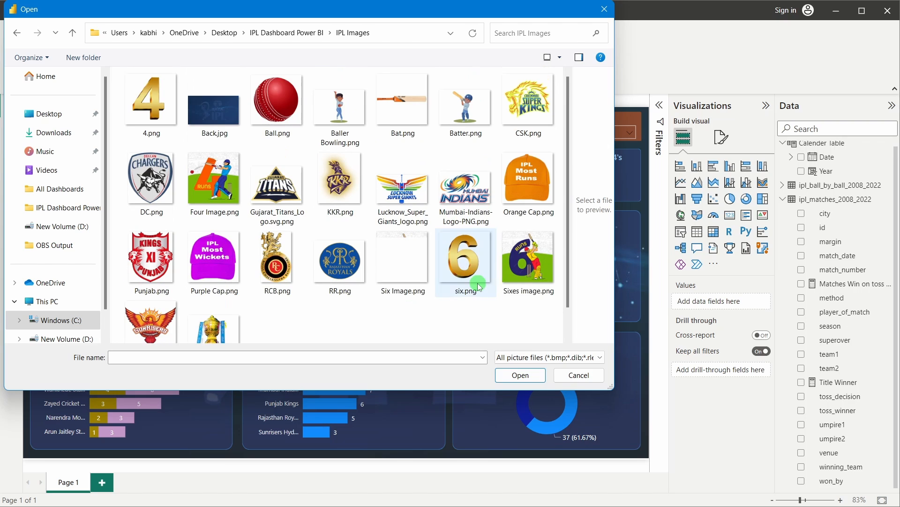
scroll(365, 239, "down", 2)
double_click(209, 300)
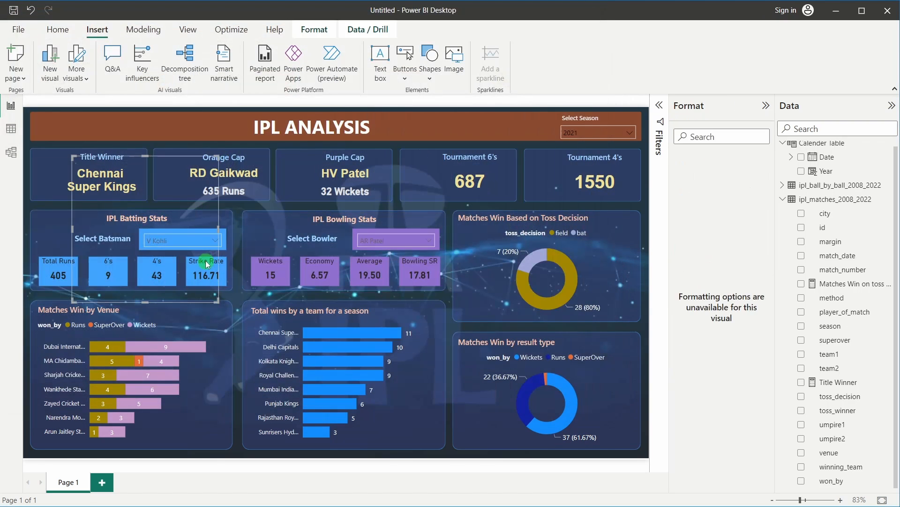
left_click_drag(74, 156, 71, 186)
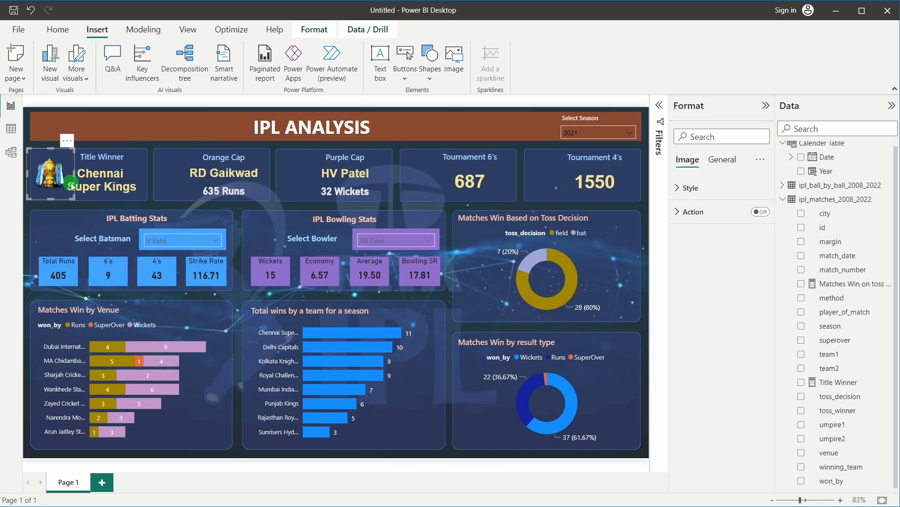
left_click(126, 126)
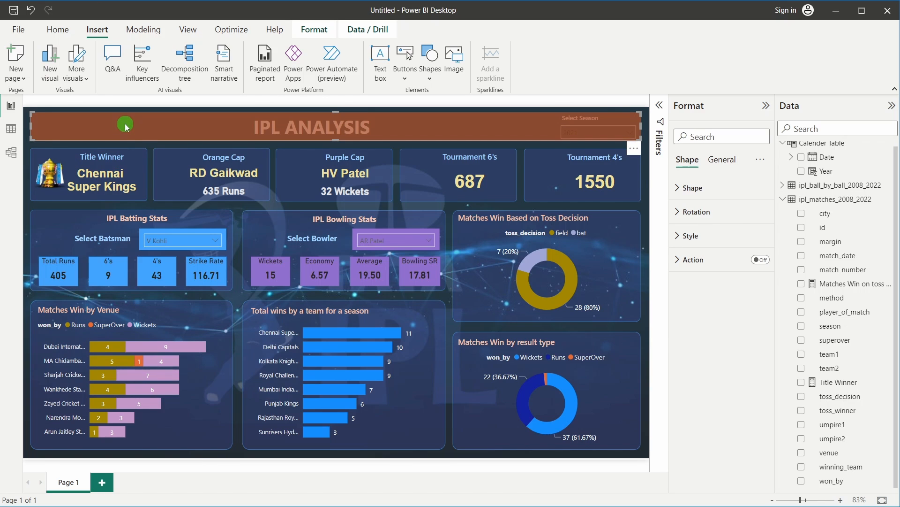
Insert Purple Cap.png from the IPL Images folder, shrinking and placing it beside the player name in the Purple Cap card.
left_click(302, 166)
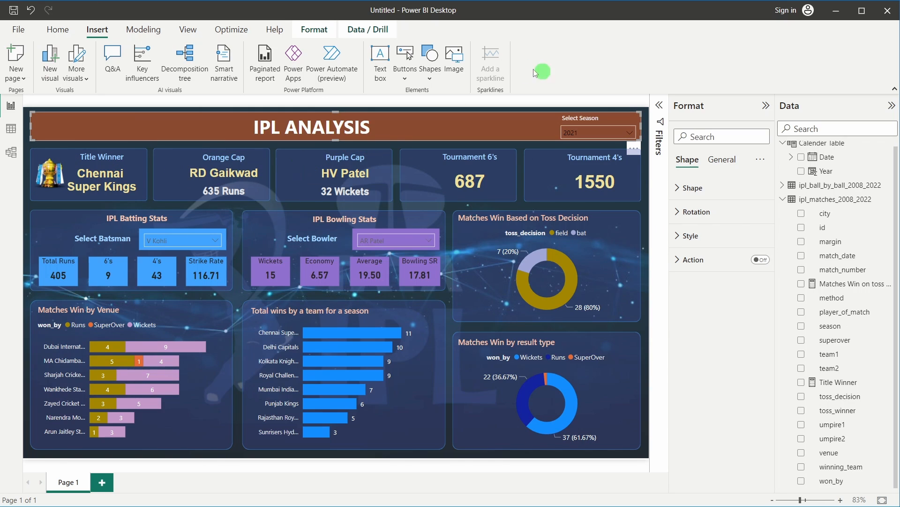
left_click(462, 68)
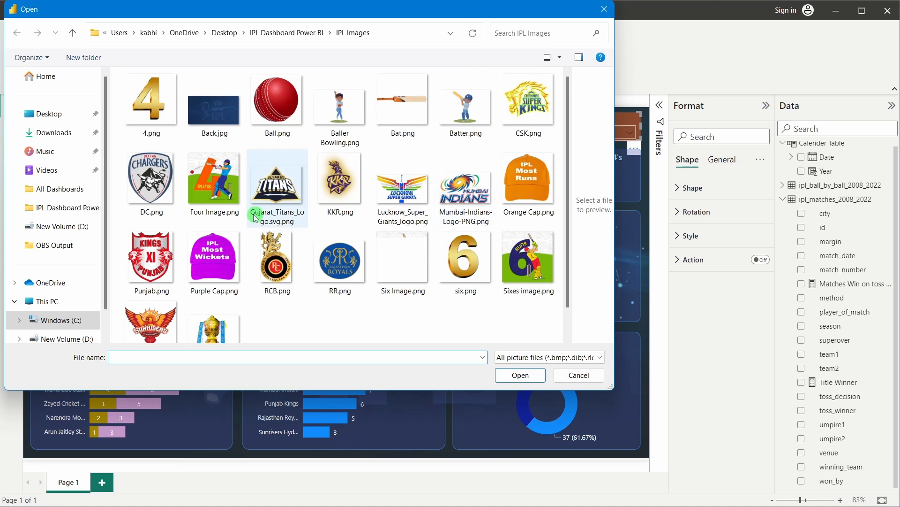
double_click(213, 258)
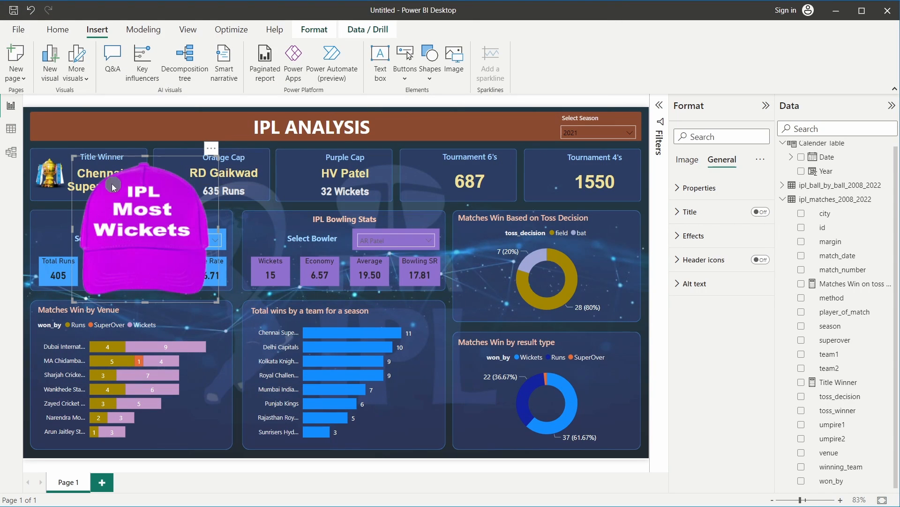
left_click_drag(76, 153, 300, 175)
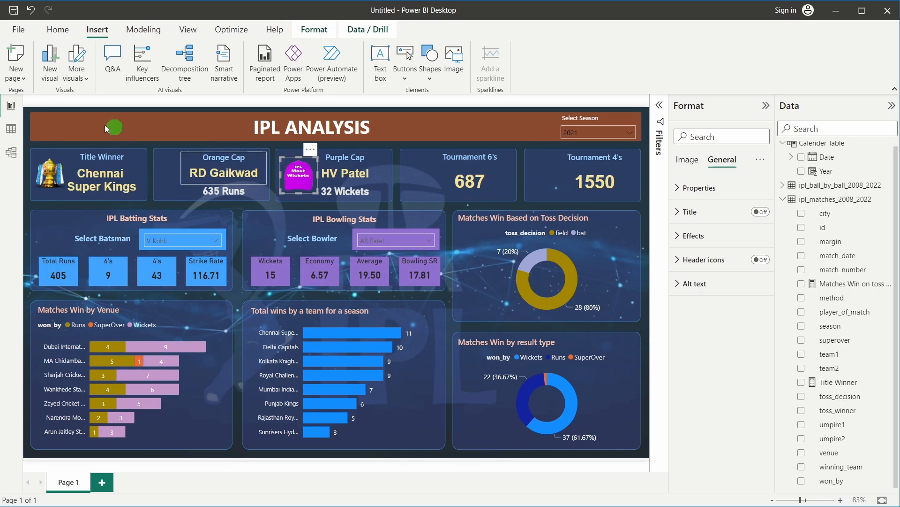
Insert Batter.png from the IPL Images folder, shrinking and placing it beside the Select Batsman label in the IPL Batting Stats card.
left_click(27, 120)
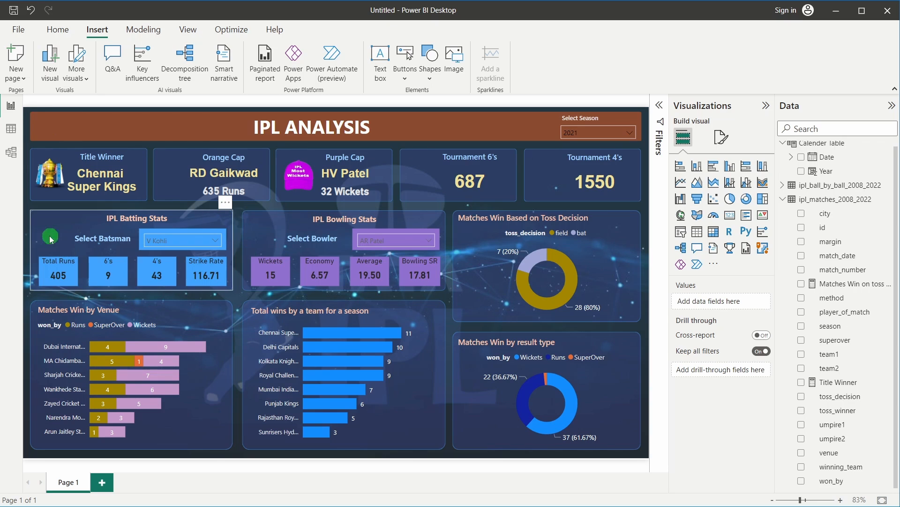
left_click(78, 229)
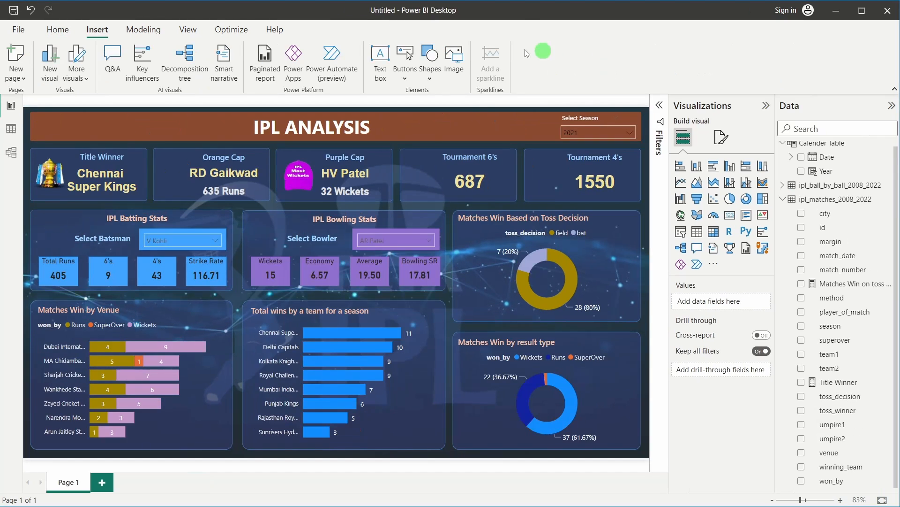
left_click(458, 58)
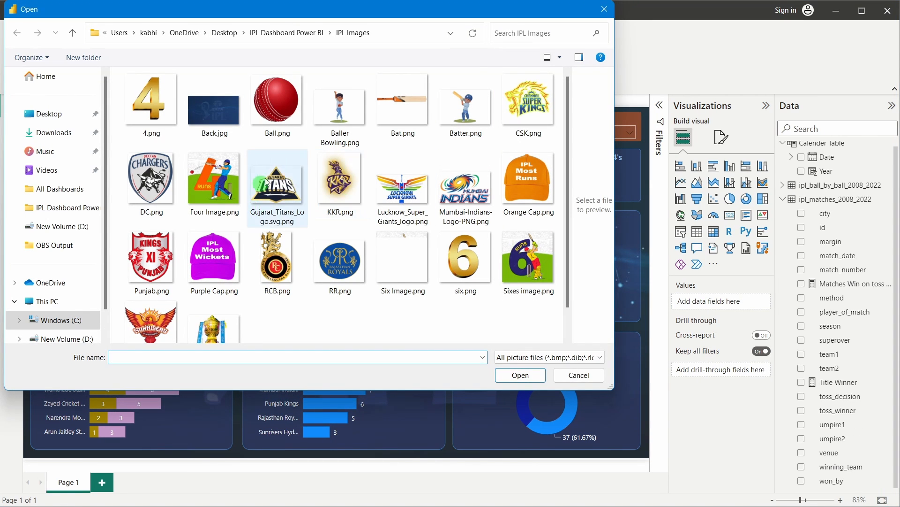
scroll(326, 284, "down", 2)
scroll(478, 294, "up", 1)
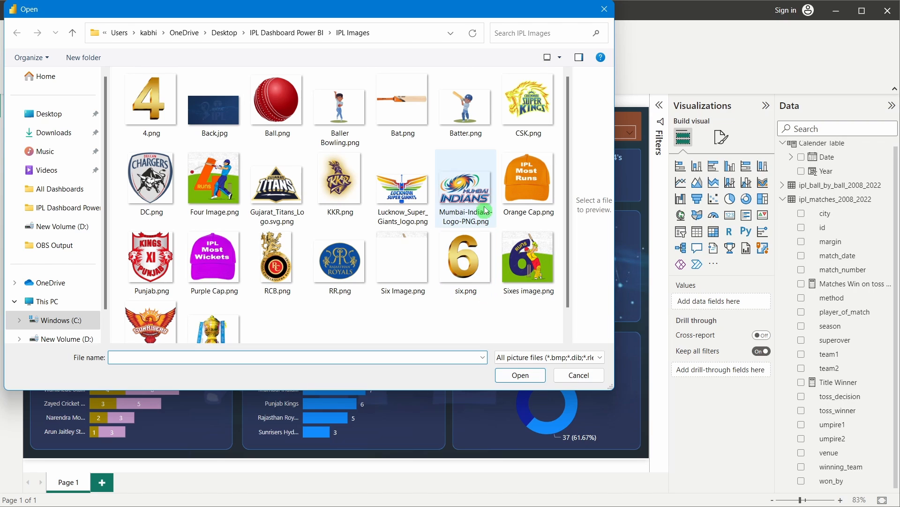
double_click(456, 121)
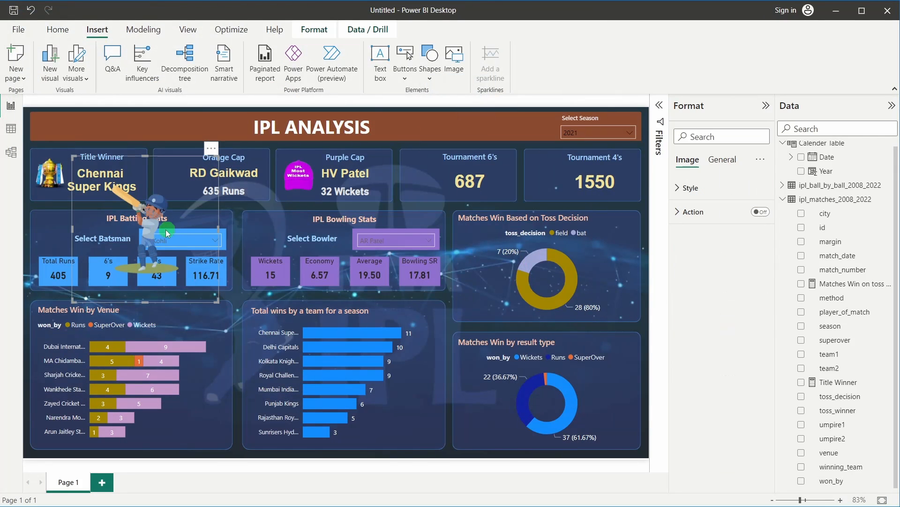
left_click_drag(74, 158, 50, 226)
left_click(647, 208)
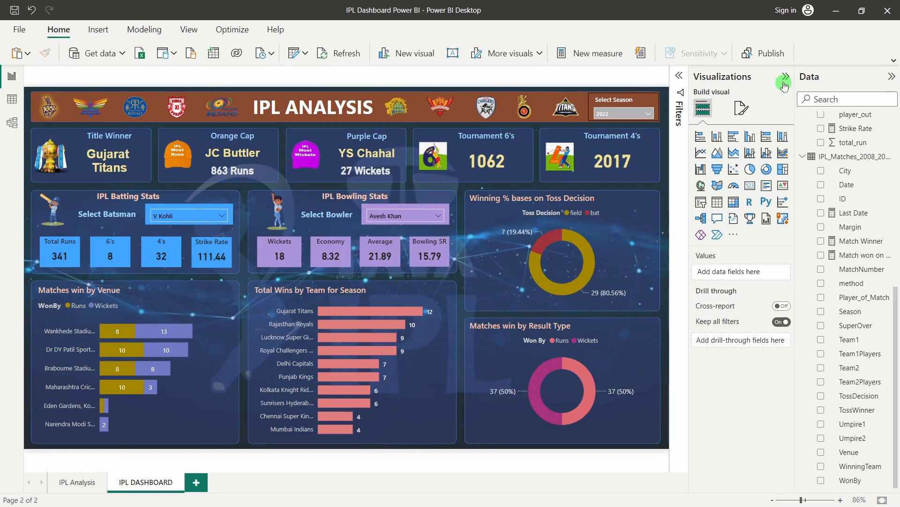
Collapse the Visualizations and Data panes to give the finished IPL DASHBOARD page more room.
left_click(784, 76)
left_click(893, 77)
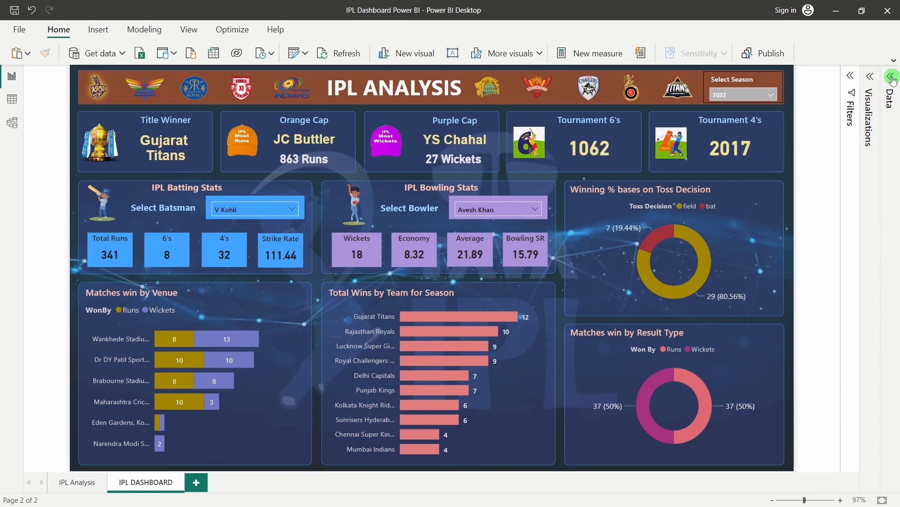